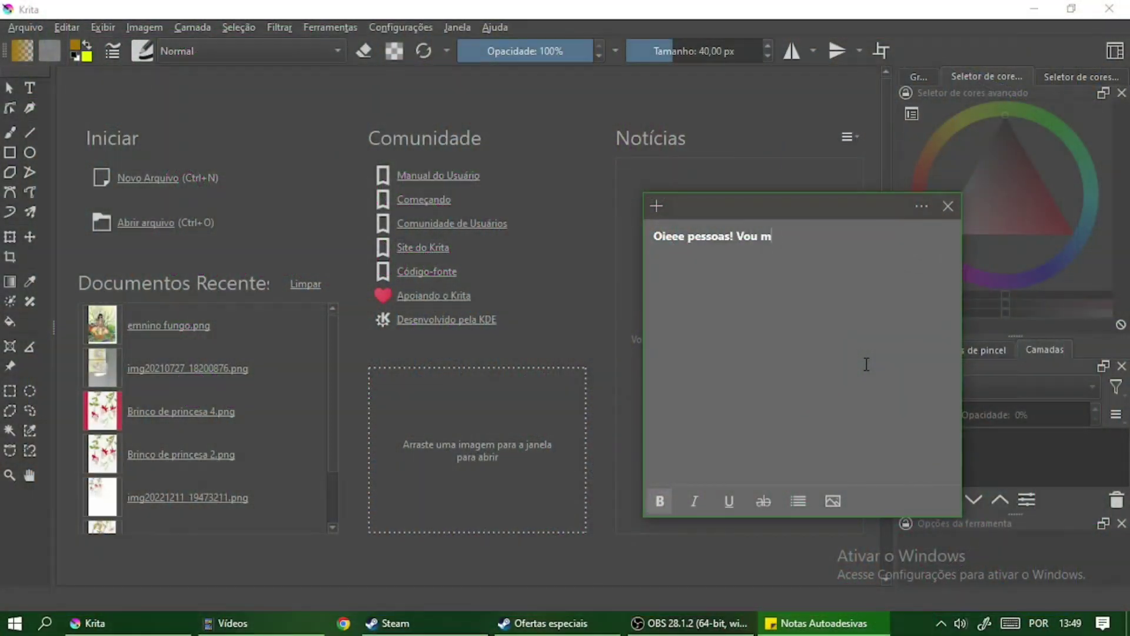
Write a note saying the app is very customisable and that basic usage will be shown.
text(ostar )
text(pouco d)
text(como eu uso o)
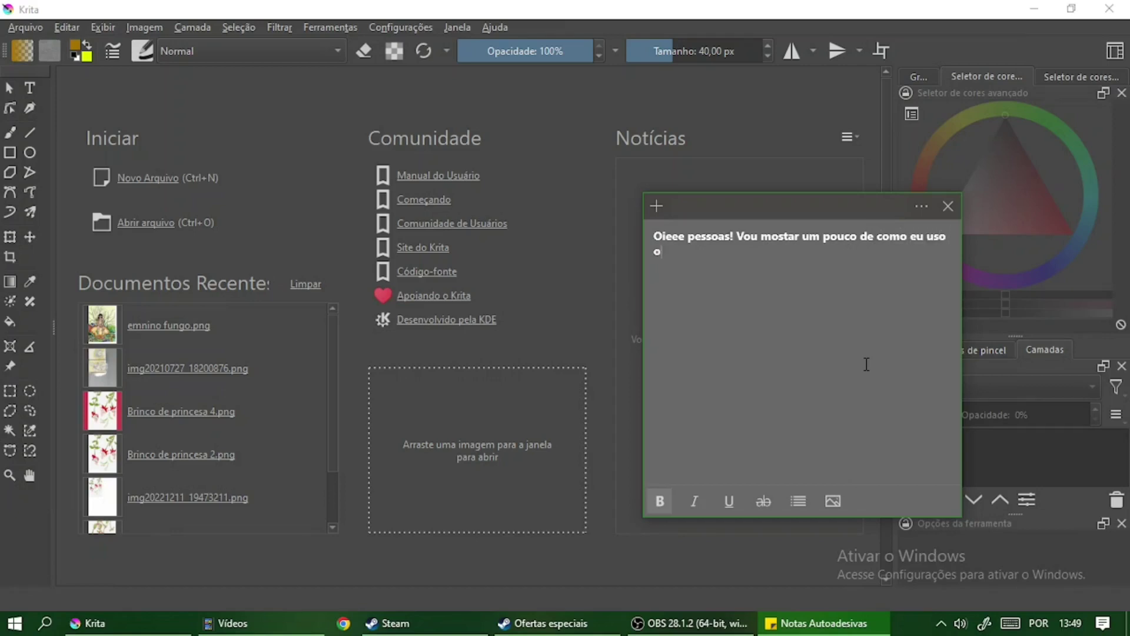
text( app de desenho e )
text(edi)
text(ão Krita)
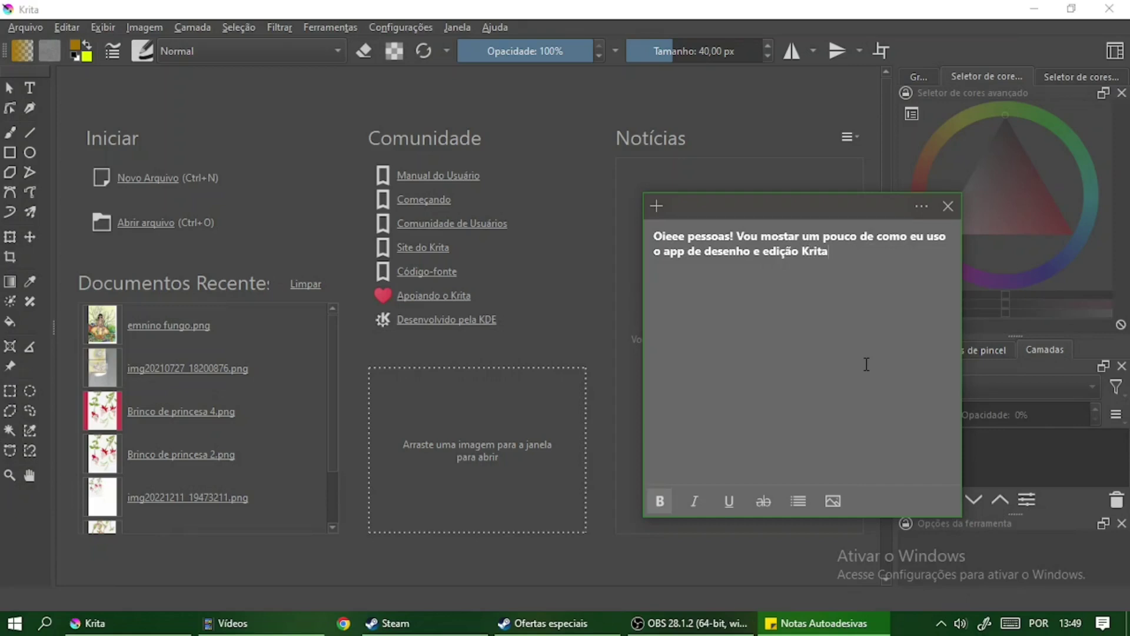
text(Espe)
text(ro que seja)
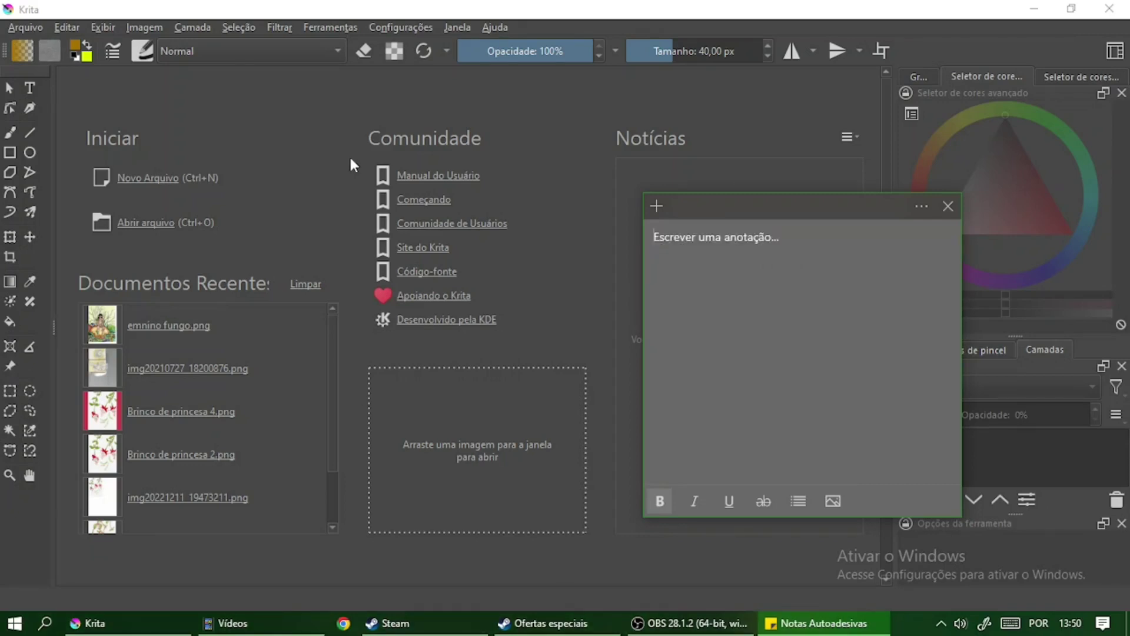
text(O apptem mu)
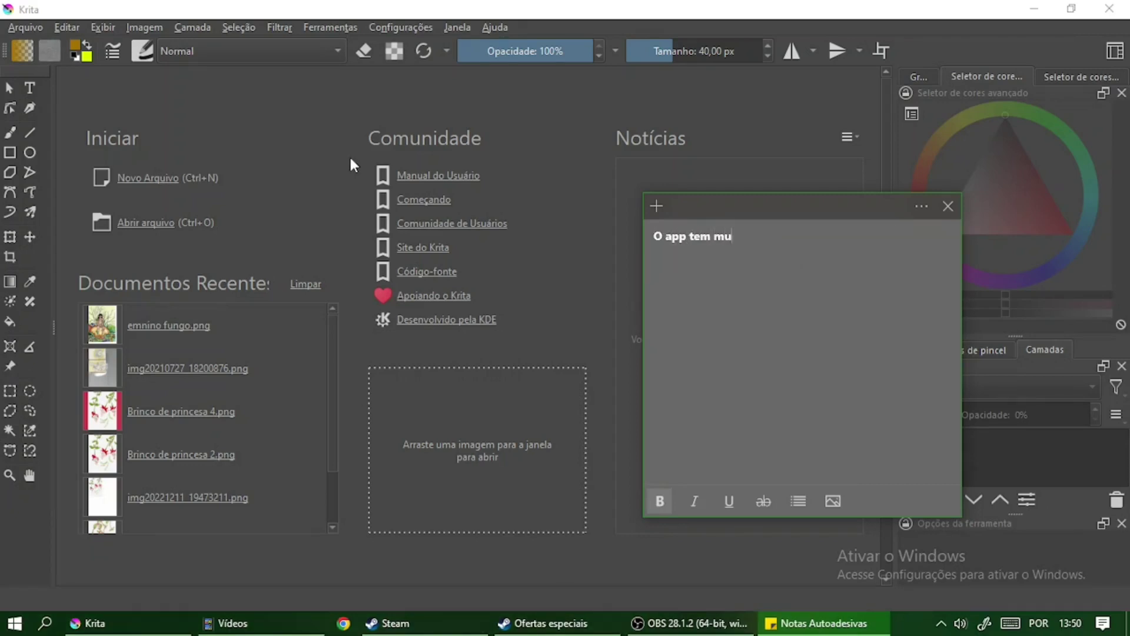
text(itos)
key(BackSpace)
key(BackSpace)
key(BackSpace)
text(é muito personalizavel)
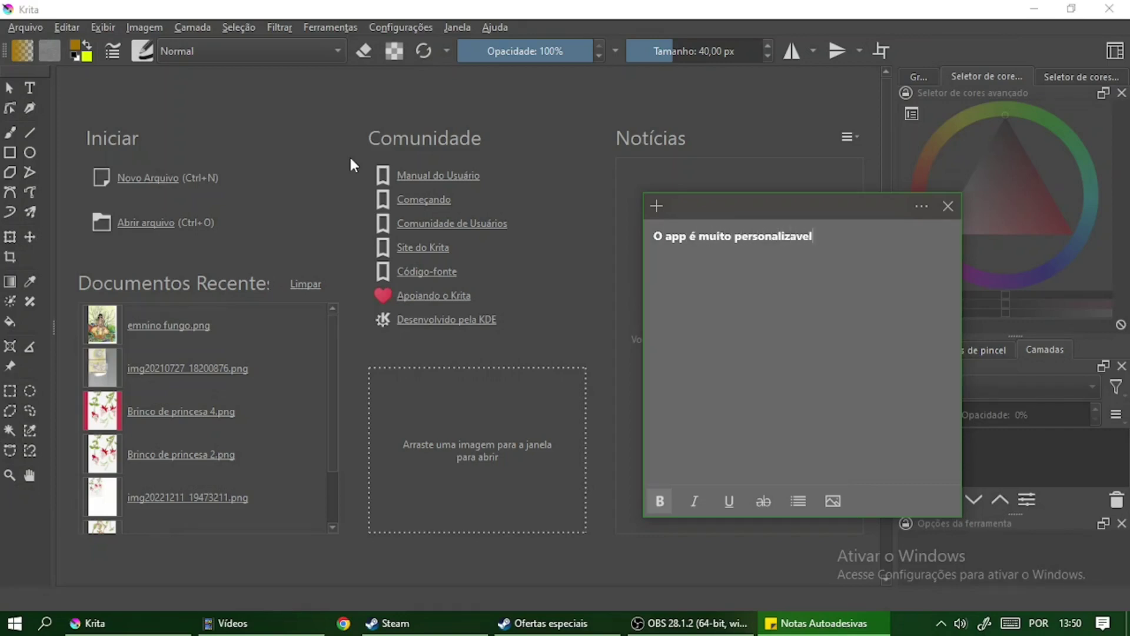
text(l,)
text(voc)
key(BackSpace)
key(BackSpace)
key(BackSpace)
text(a pra m)
text(udar praticamente tudo pa)
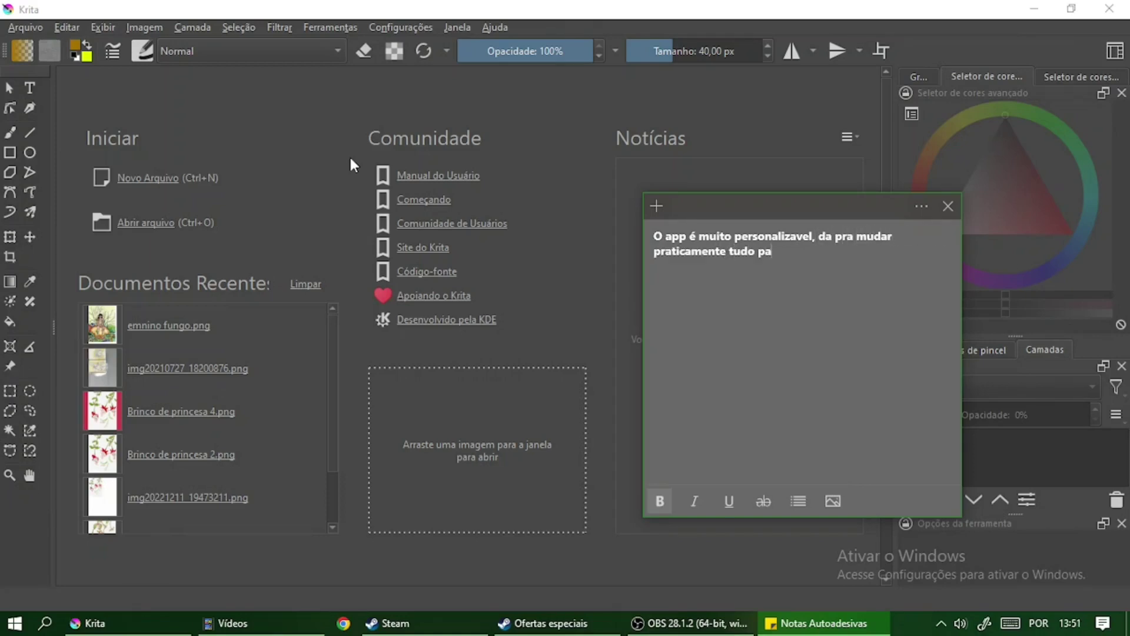
text(ra seus gostos,)
text(vou mostrar algumas)
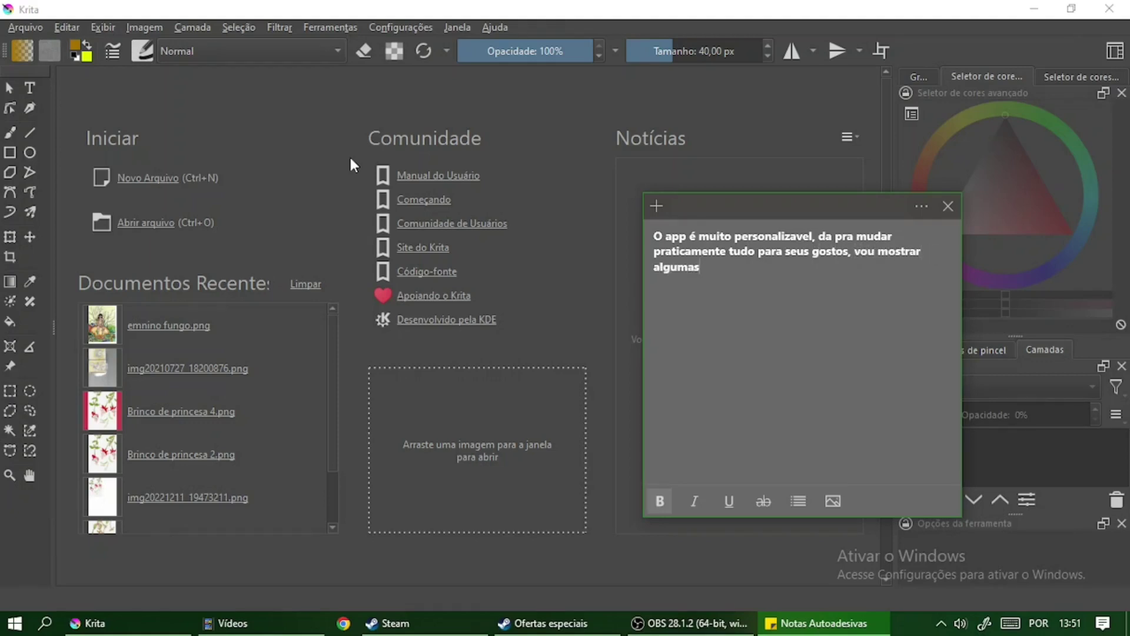
text( coisas basicas de)
text( como usar e personaliza)
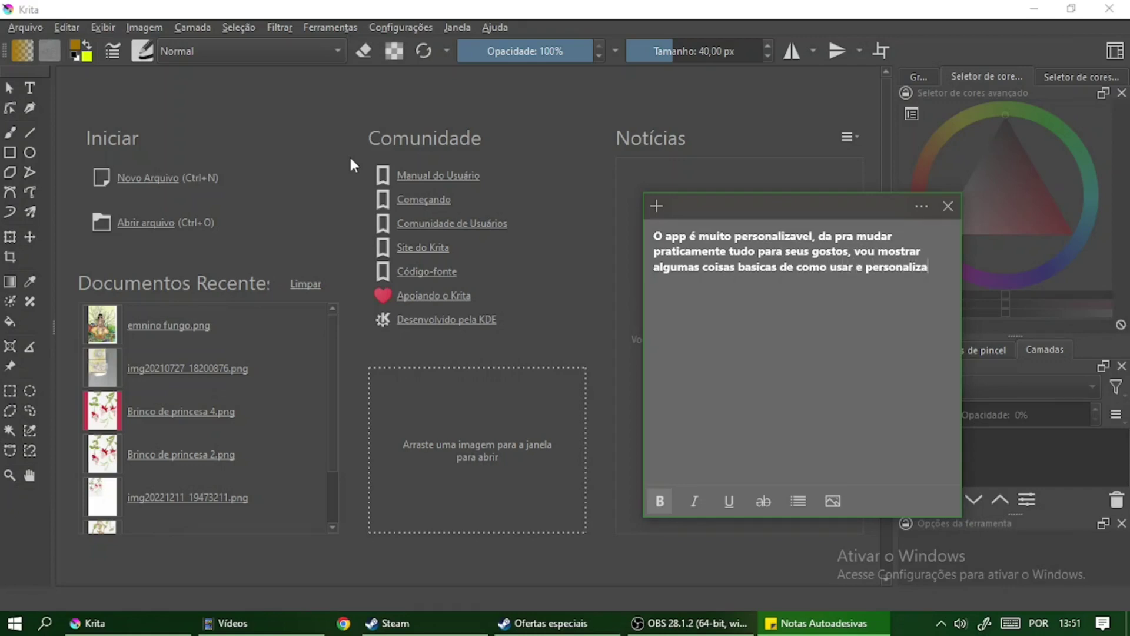
text(r ele. Mas c)
text(aso estejam muito as)
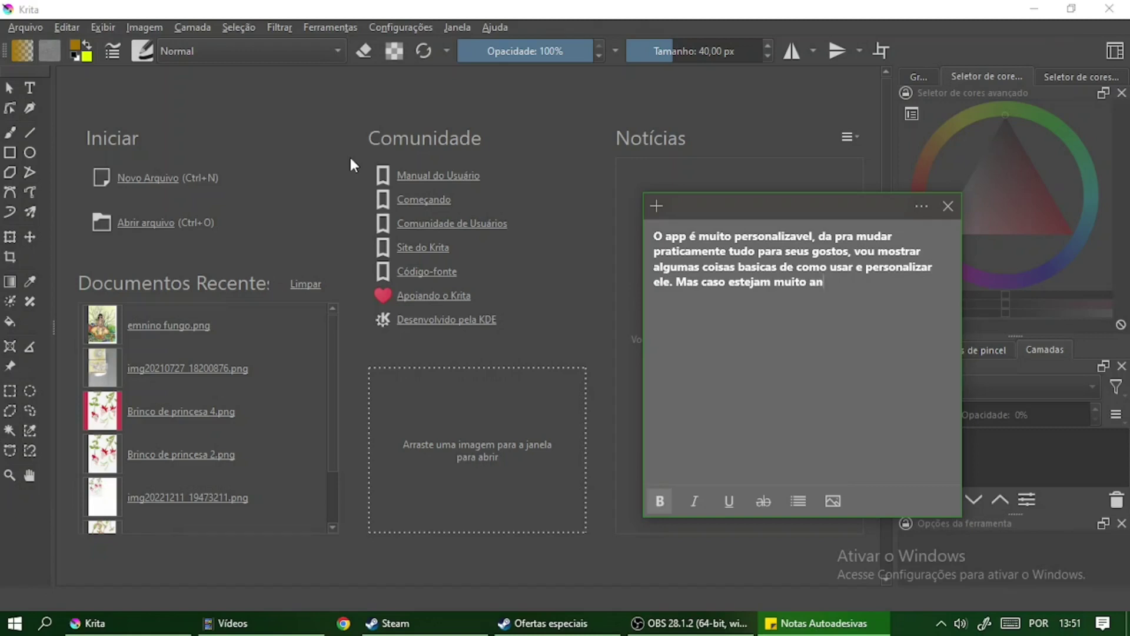
text(siosos pra desenhar vo)
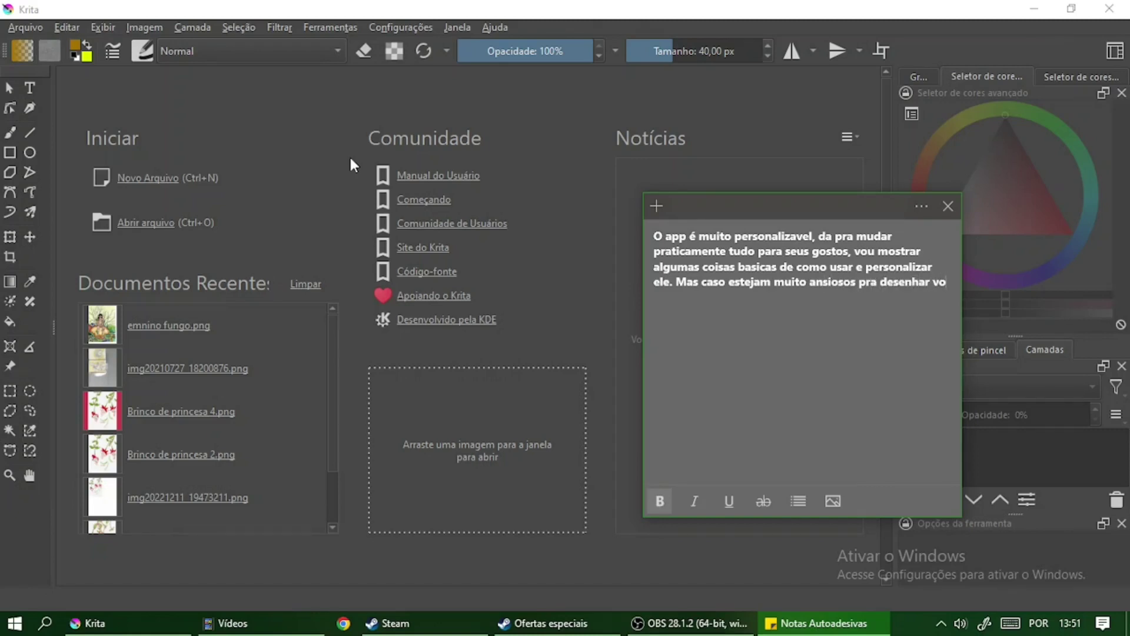
text(ê)
text(ês )
text(podem)
text(ver melhor is)
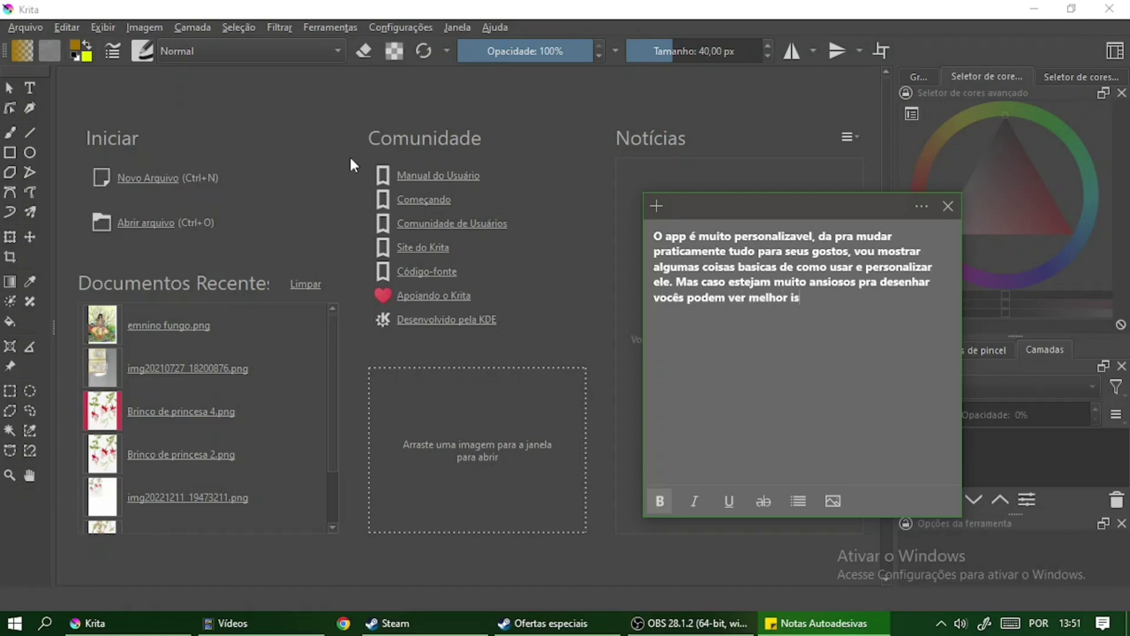
text(so depois ahahahha)
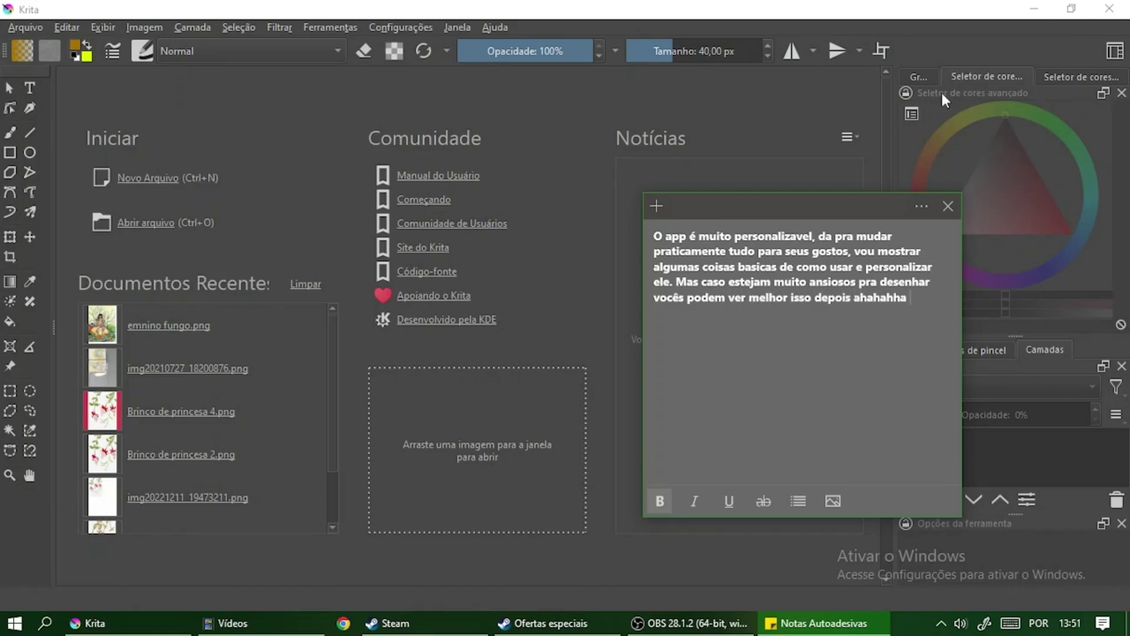
Show the saved Workspaces list, then rewrite the note about ready-made tool display modes.
click(1116, 54)
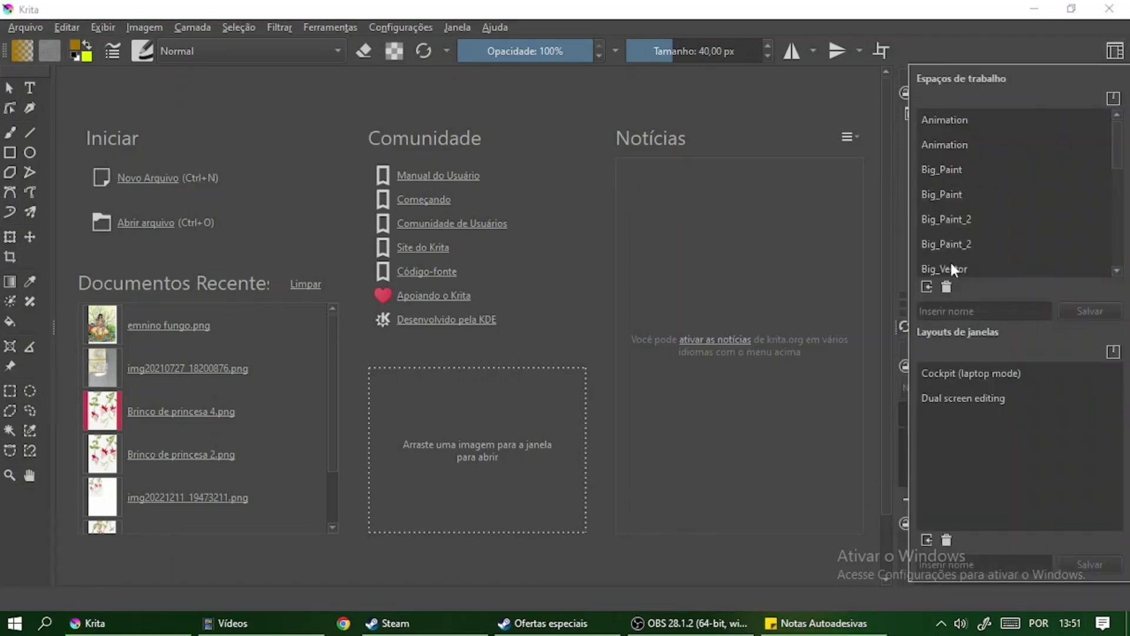
click(824, 623)
key(ctrl+a)
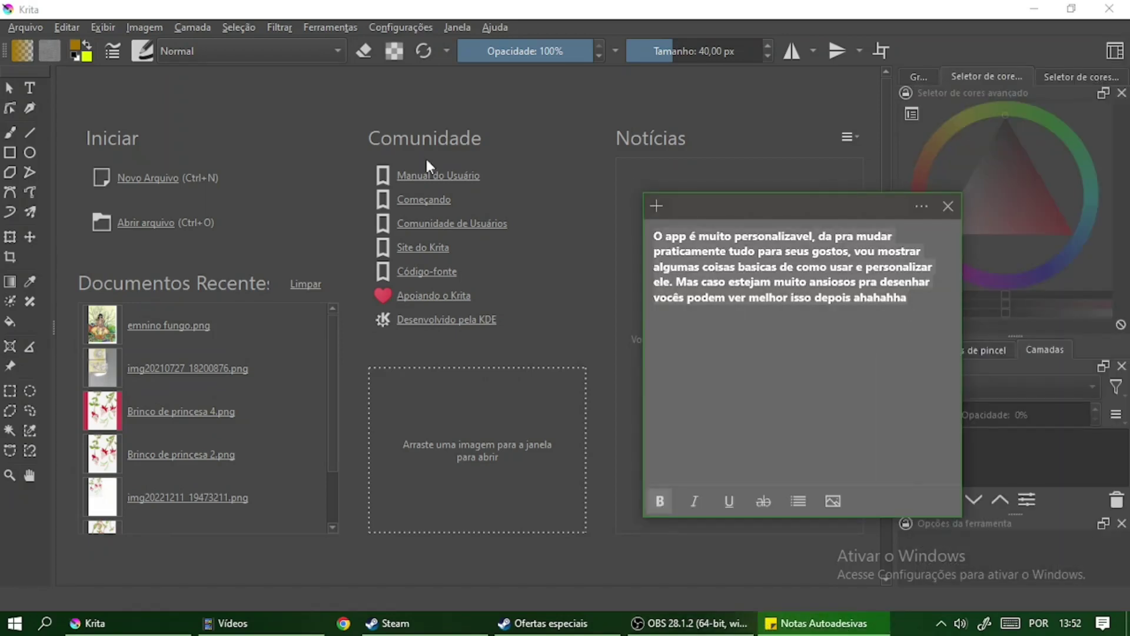
text(aqui)
text(ão p)
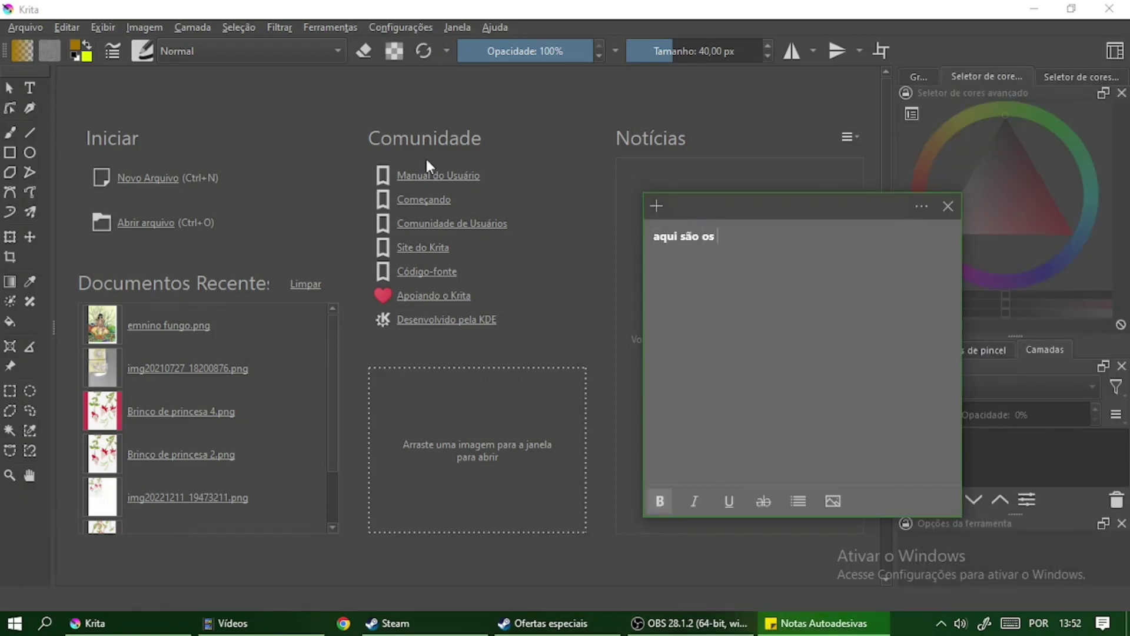
text(odos de exibi)
text(ção da t)
text(ferr)
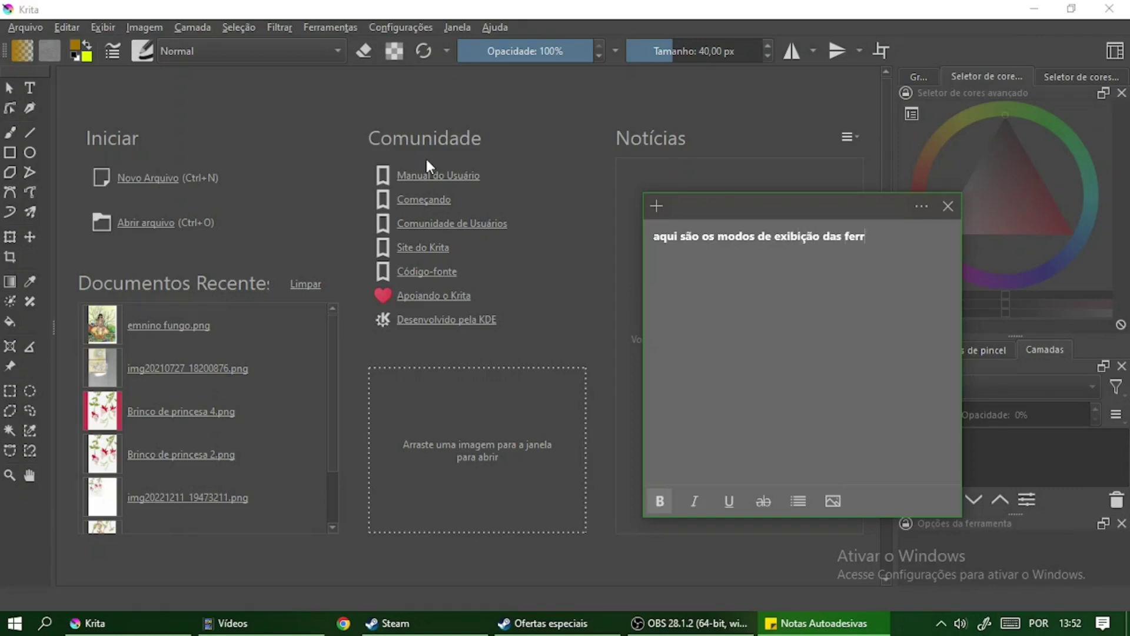
text(amentas que j)
text(á tem algumas opções)
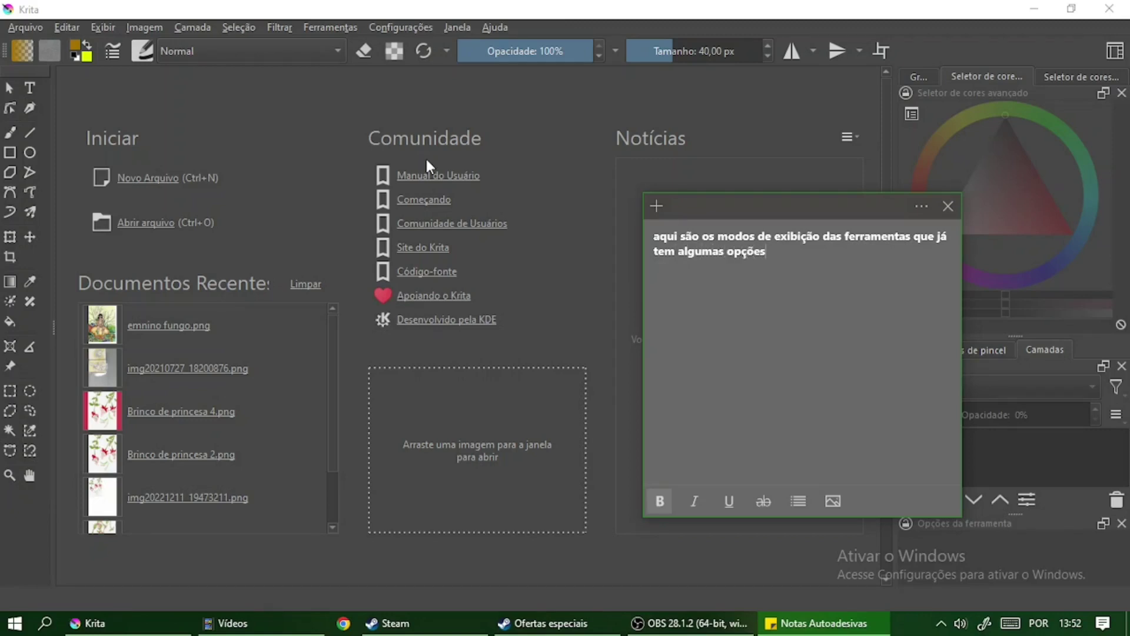
text( prontas, eu us)
text(o uma configuraçã)
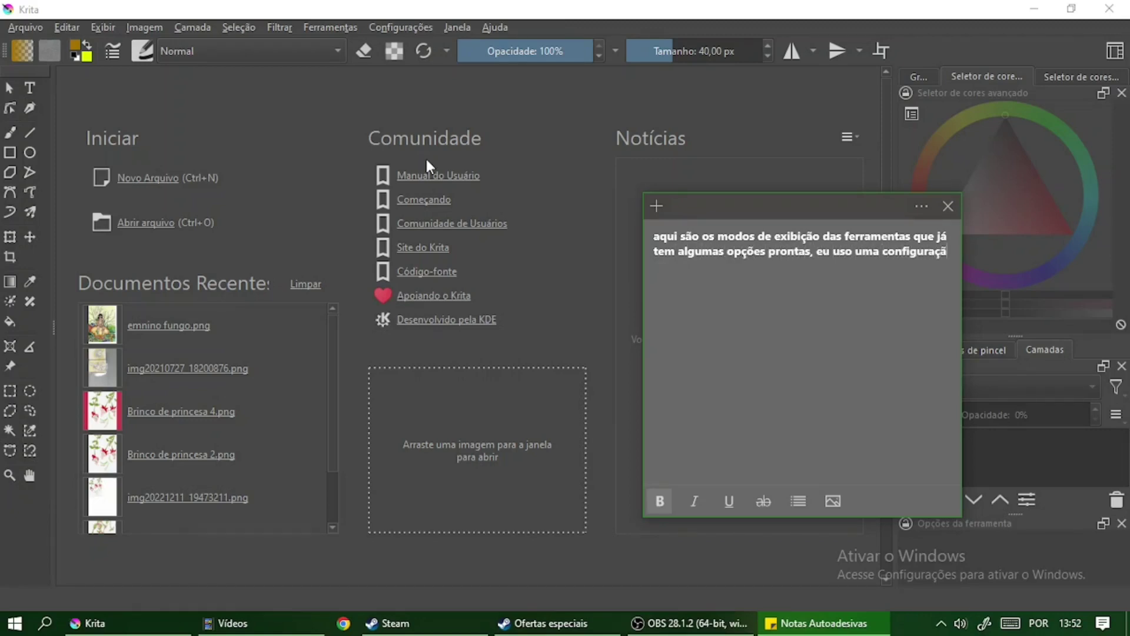
text(o personalizada , mas)
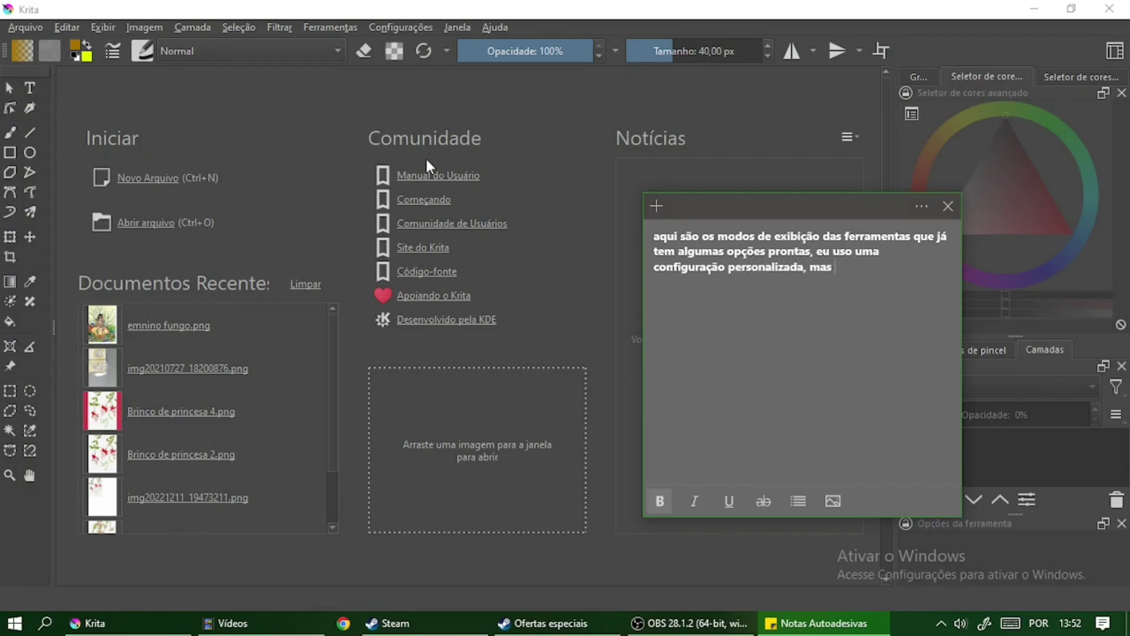
text( vou mostrar um p)
text(ouco das outras)
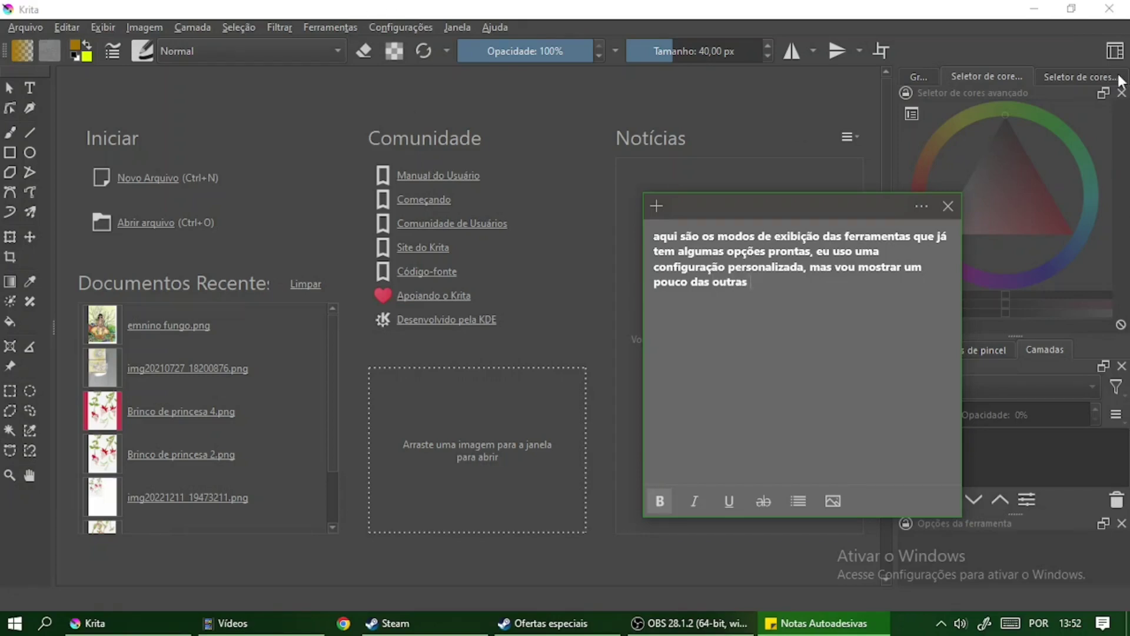
Try the Big_Paint, Big_Paint_2 and Big_Vector workspaces, then return to Default.
click(1115, 51)
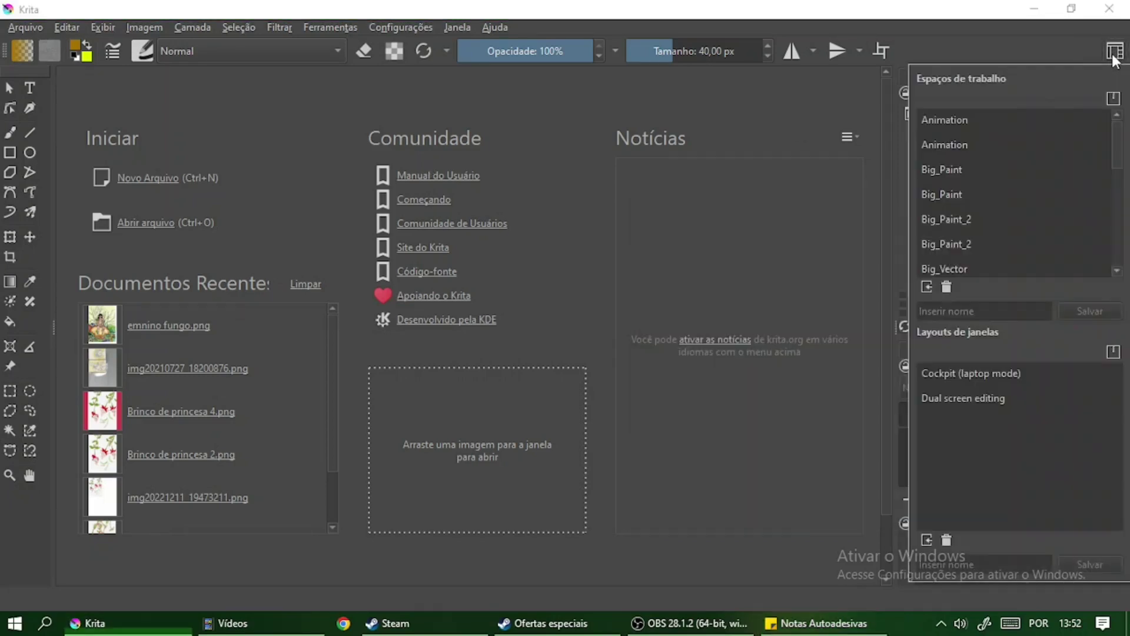
click(952, 176)
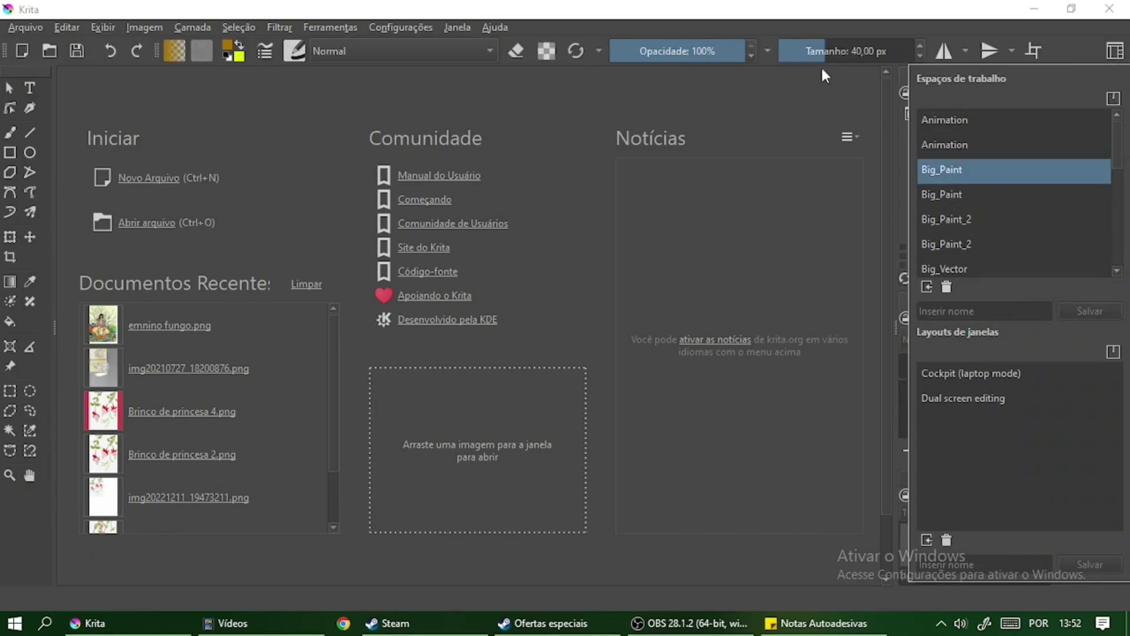
click(966, 203)
scroll(965, 197, down, 2)
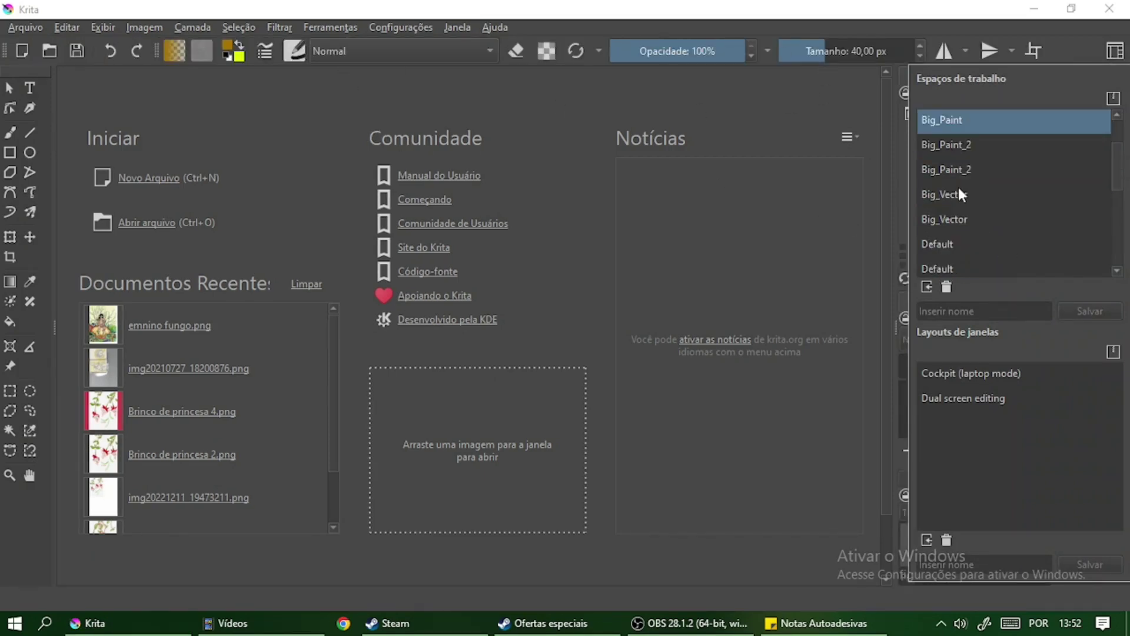
click(959, 174)
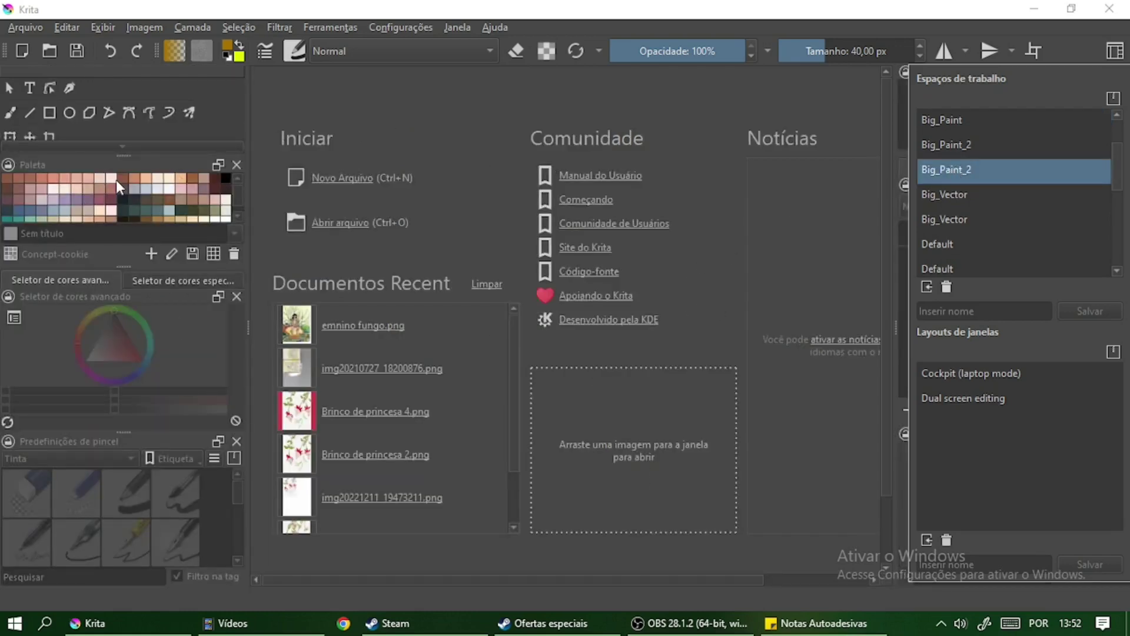
click(943, 222)
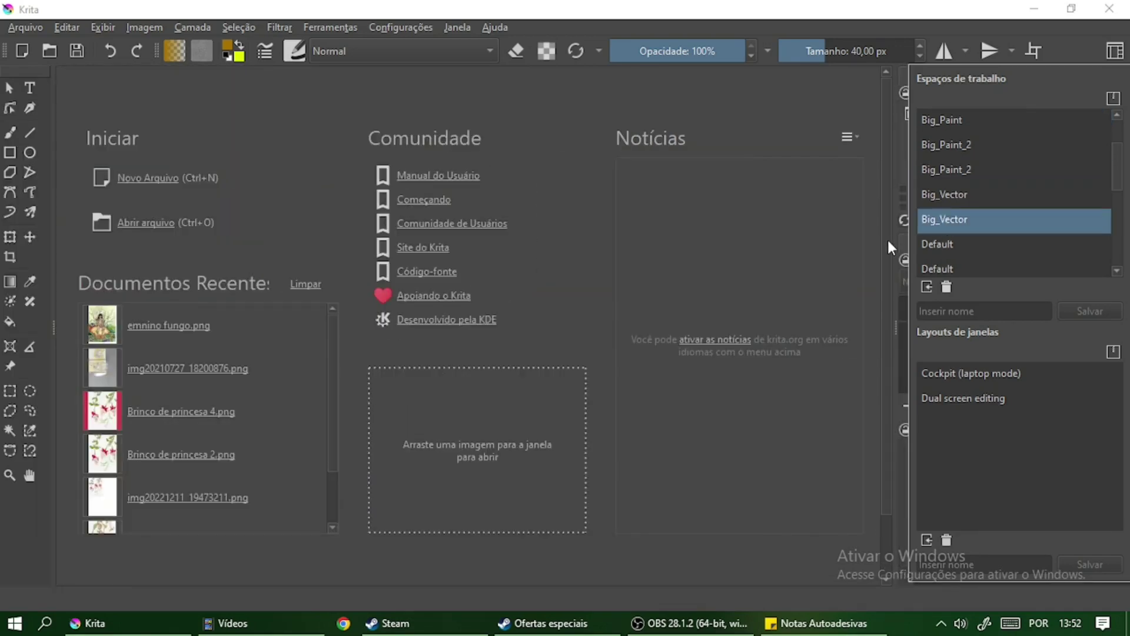
click(945, 247)
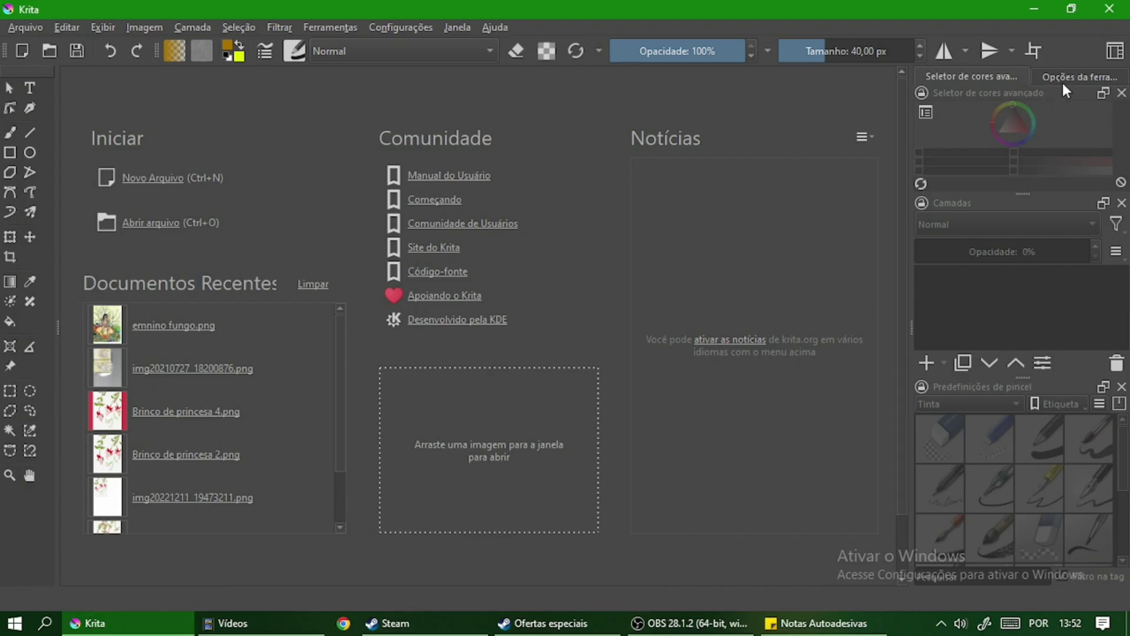
Apply the Para desenho, Storyboarding and VFX_Paint workspace layouts in turn.
click(1116, 53)
click(971, 244)
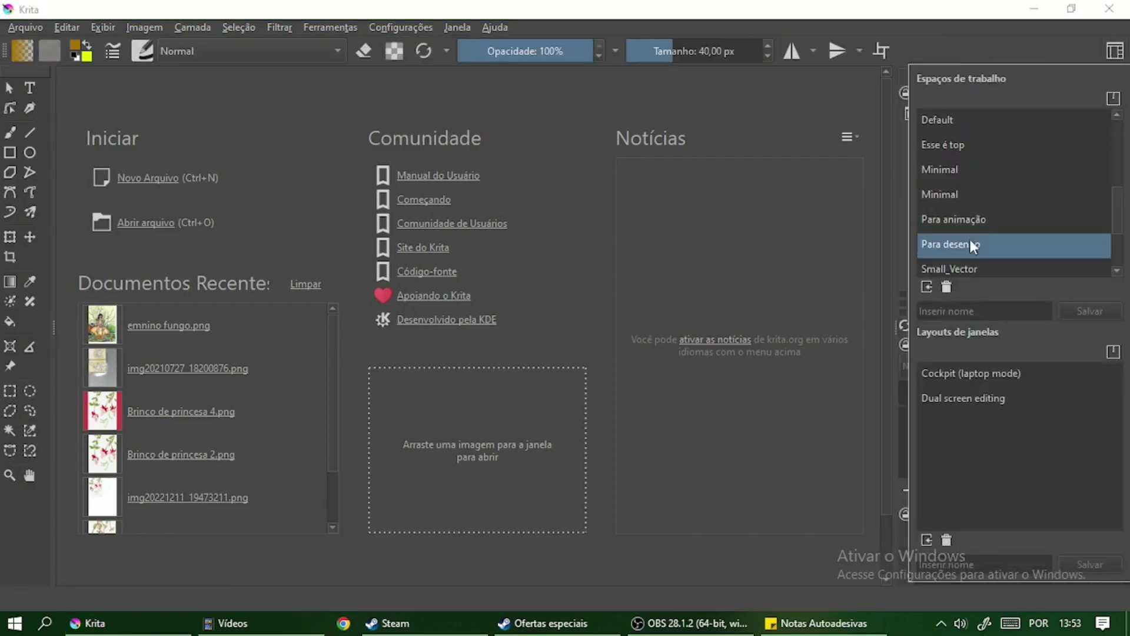
scroll(1003, 244, down, 2)
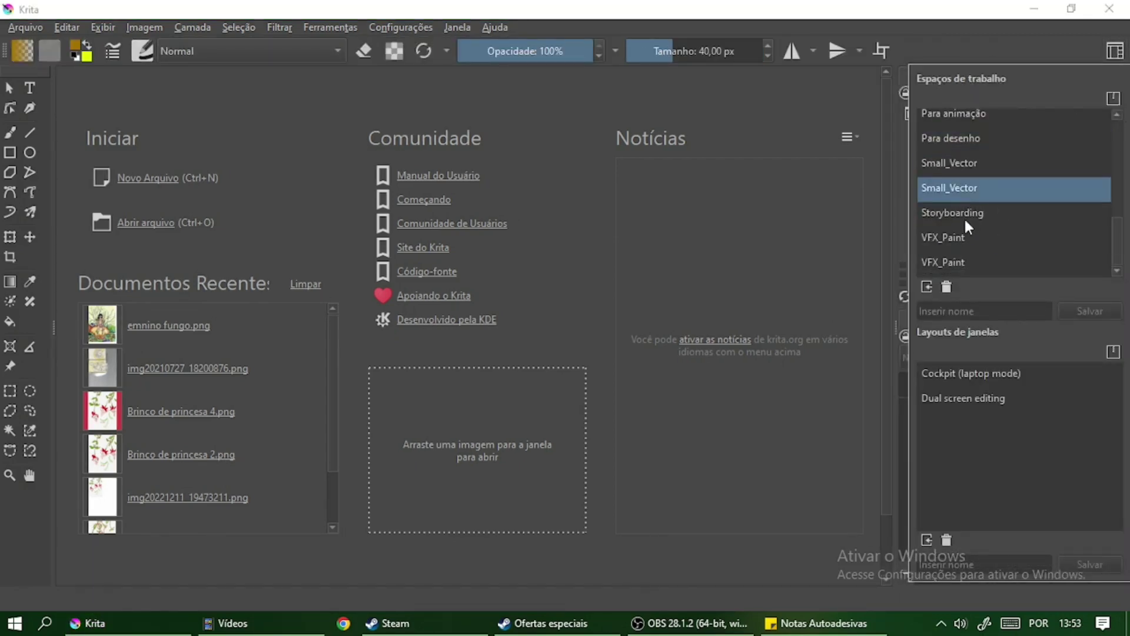
click(970, 223)
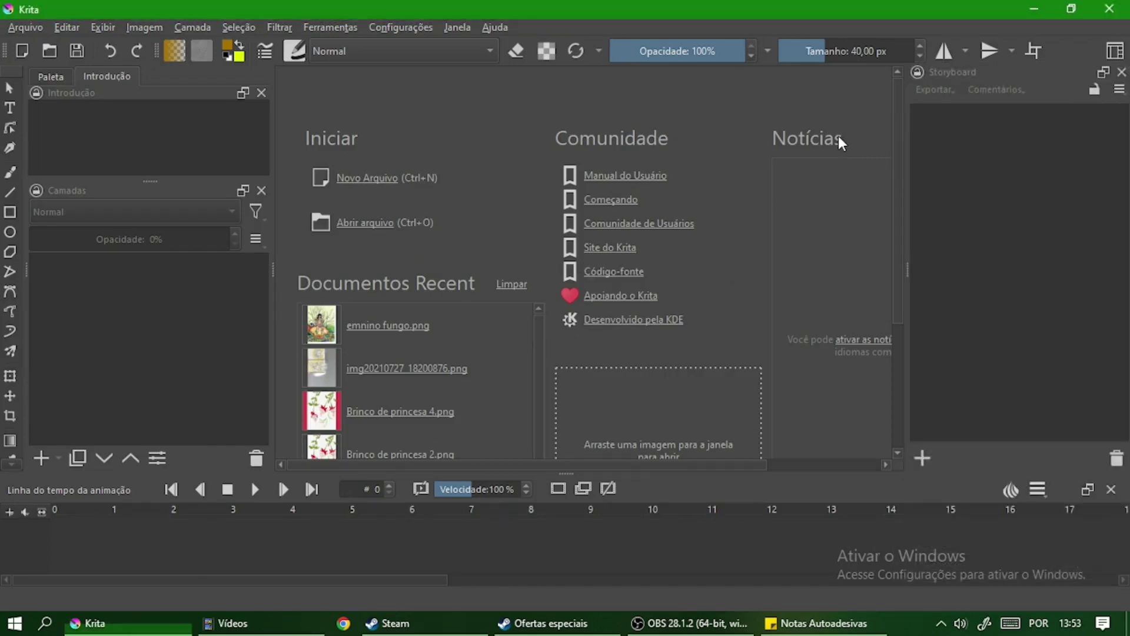
click(1116, 54)
click(977, 270)
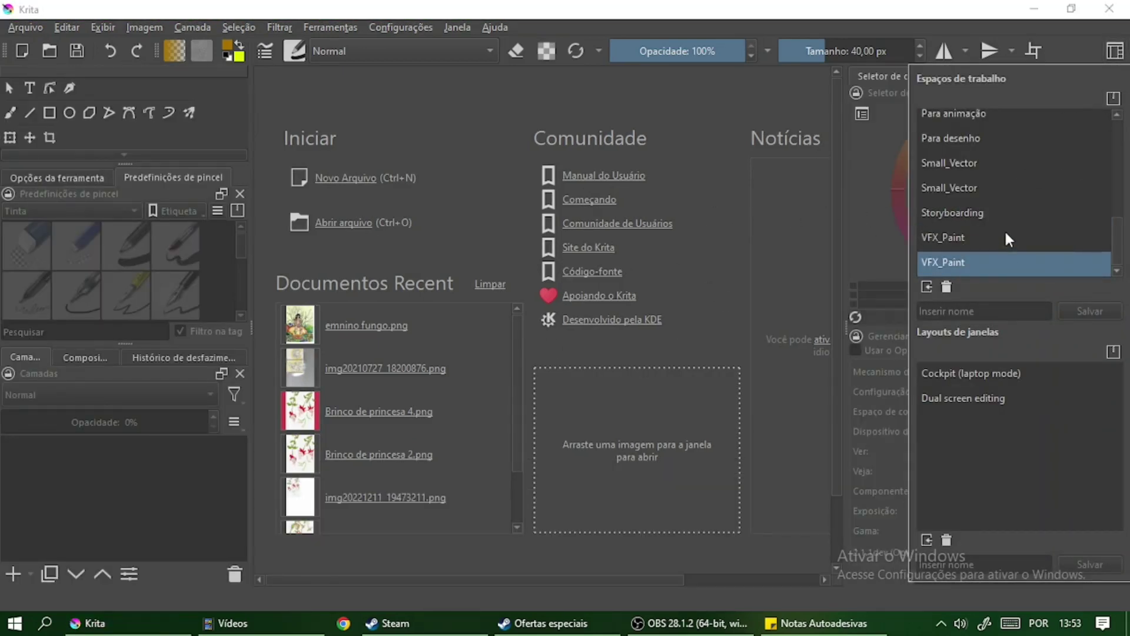
Switch to the Animation workspace, then settle on the Para desenho layout.
scroll(1007, 239, up, 5)
click(967, 142)
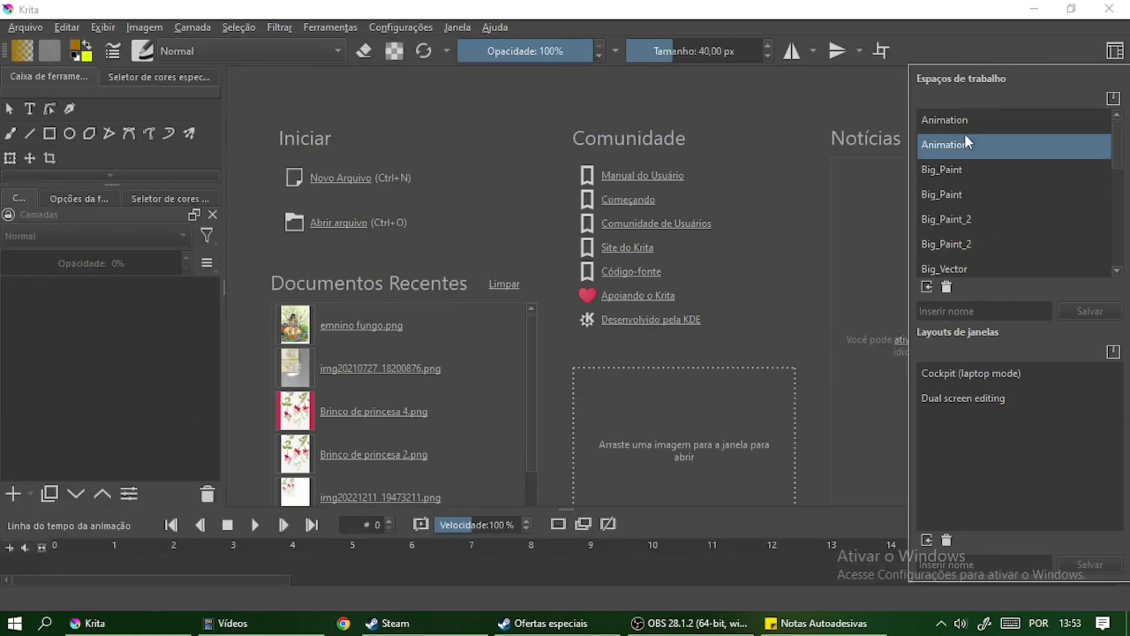
scroll(1007, 218, down, 3)
scroll(1001, 212, down, 1)
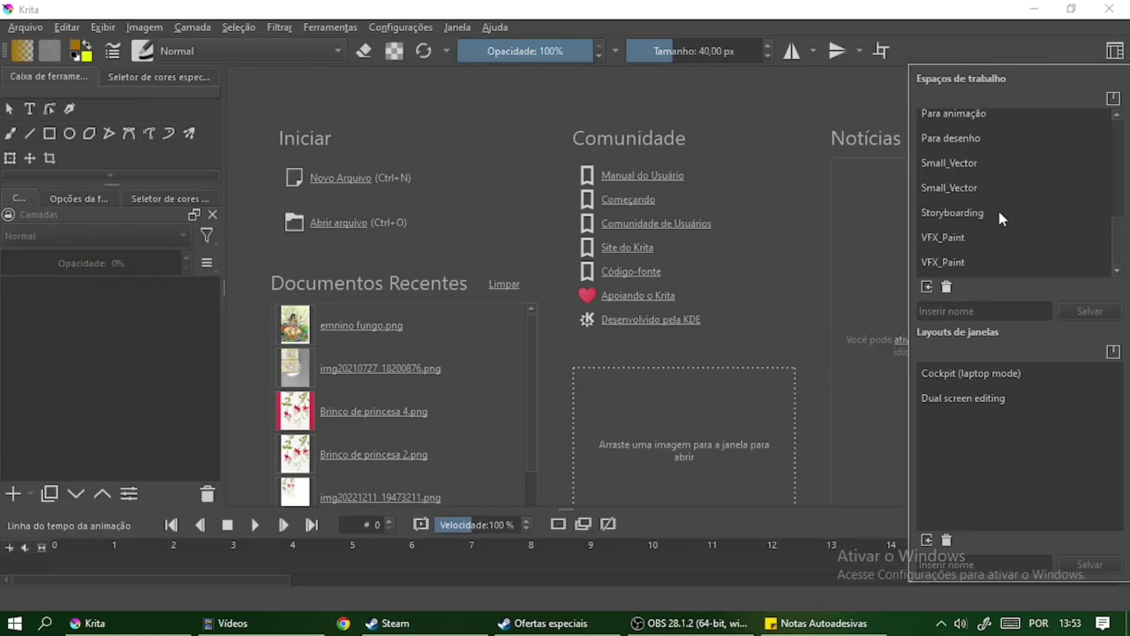
scroll(996, 209, up, 1)
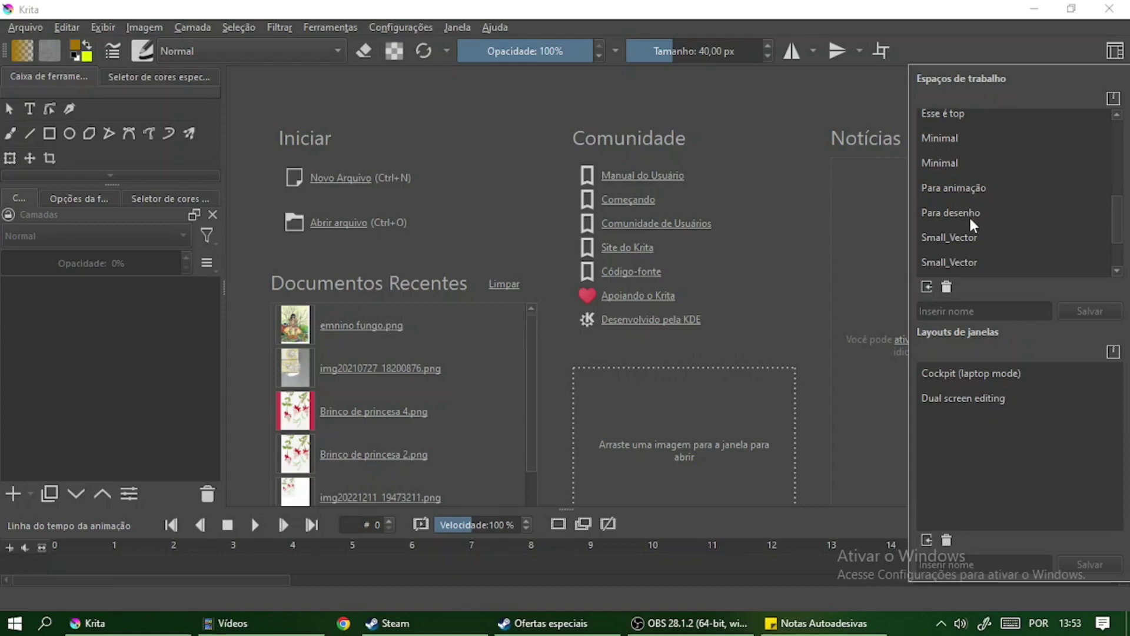
click(972, 224)
click(807, 623)
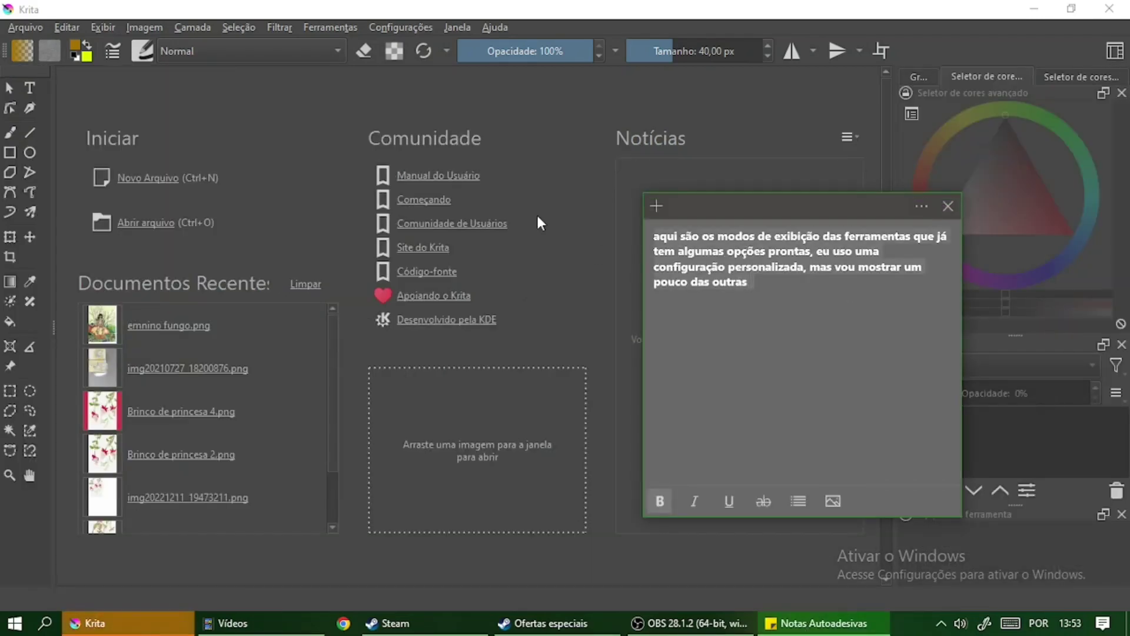
Rewrite the note: the two workspaces used are custom ones for animation and drawing.
key(ctrl+a)
text(as que eu uso são)
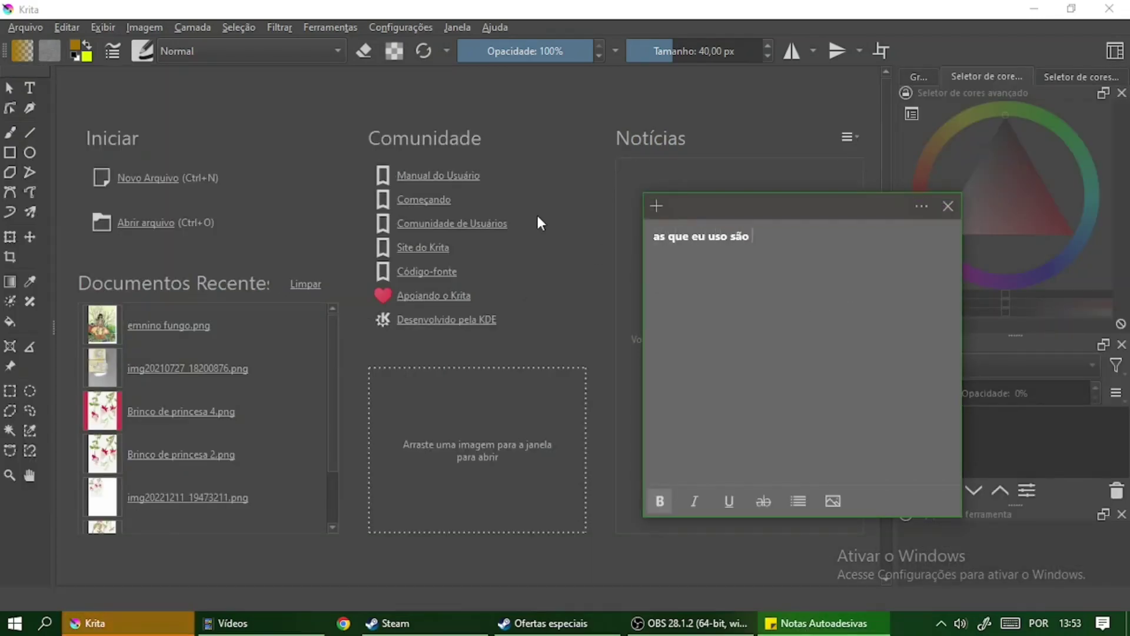
text(a)
key(BackSpace)
text(duas)
text(personalizadas)
key(BackSpace)
key(BackSpace)
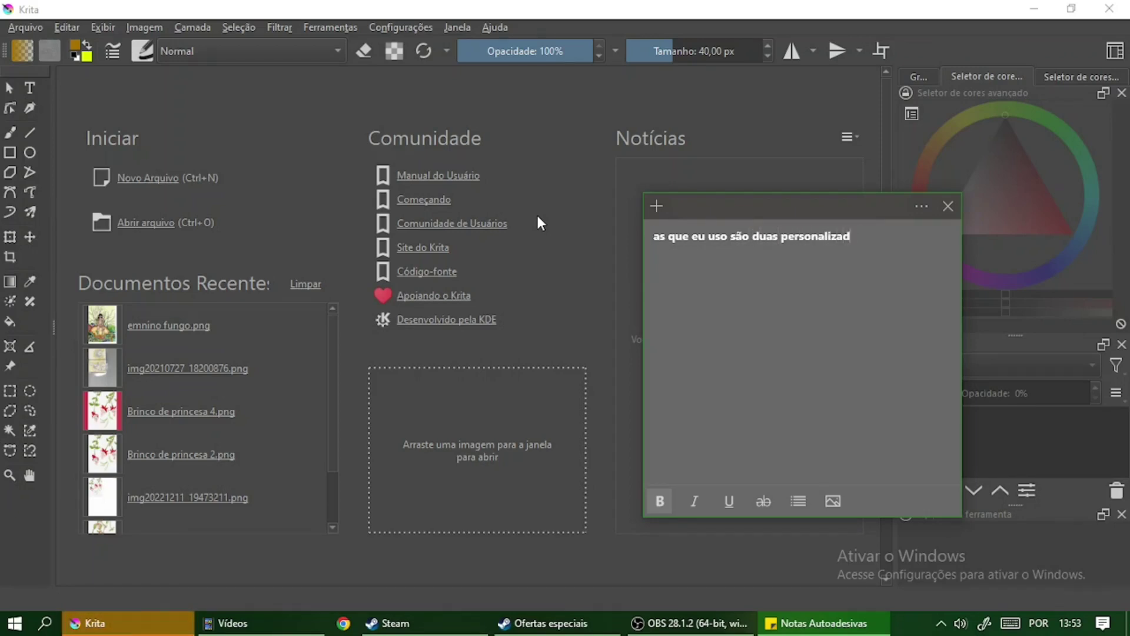
text(as pra animação )
text(e desenho,)
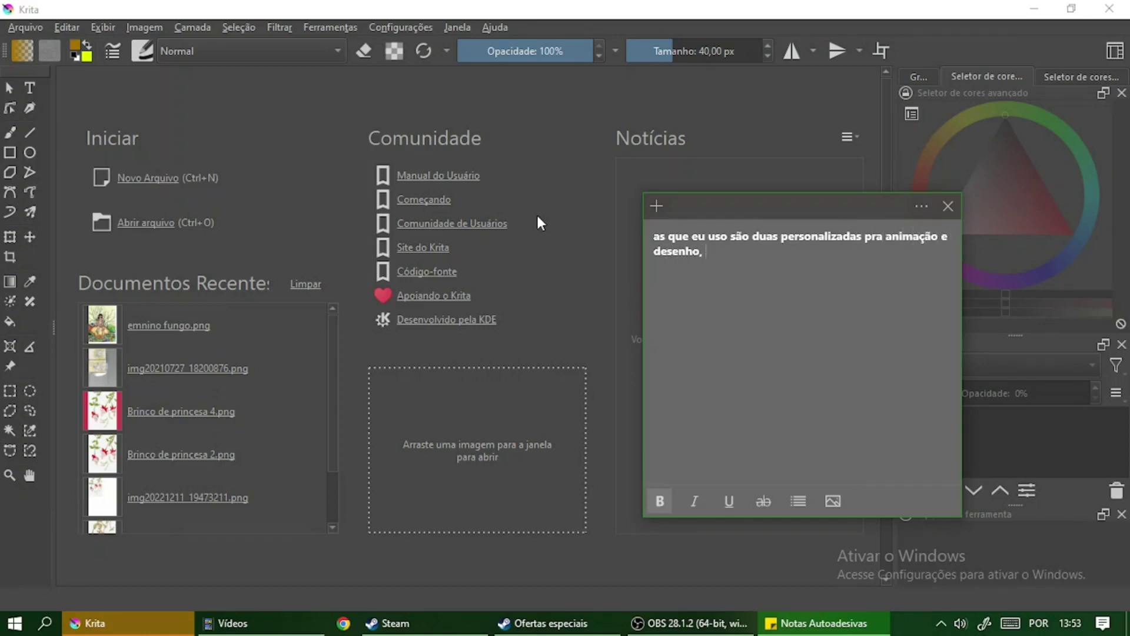
key(BackSpace)
key(BackSpace)
text(. Se)
text( você não gosta d)
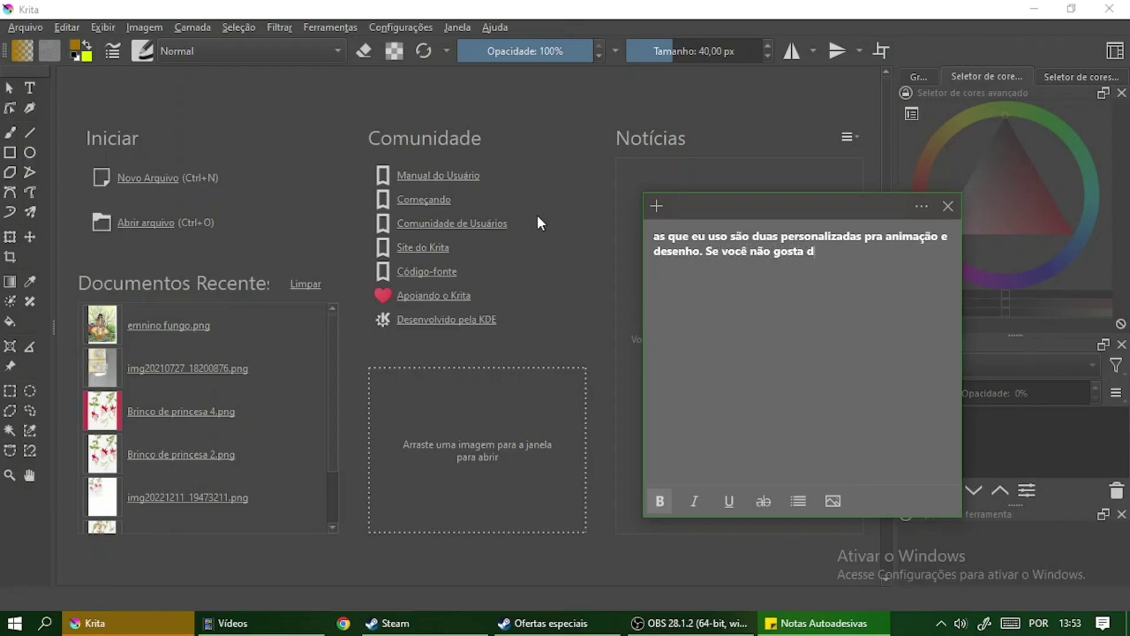
text(e muita coisa na te)
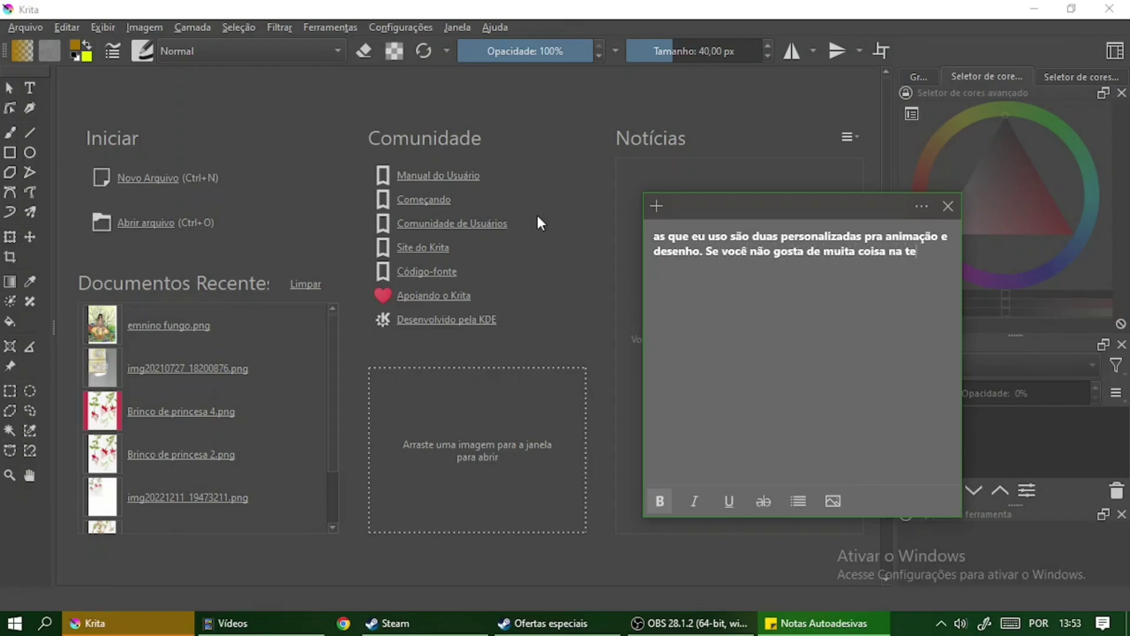
text(la pra desenhar v)
text(ocê pode desat)
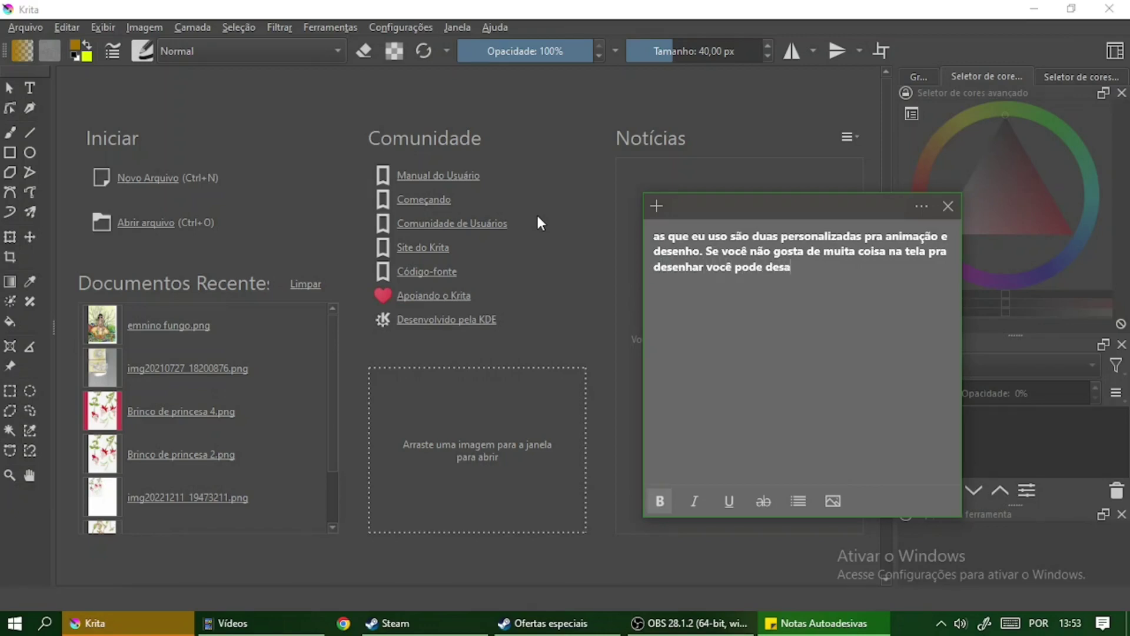
text(ivar quase )
text(tudo por aqui :)
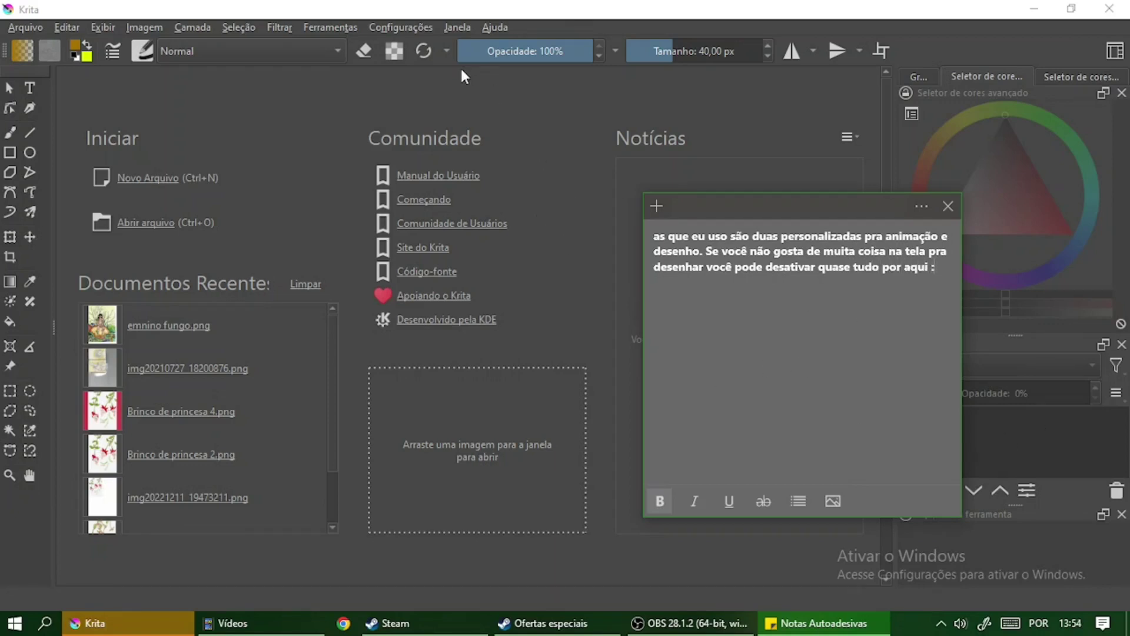
Untick Mostrar as áreas acopláveis, then bring up the list of available dockers.
click(402, 26)
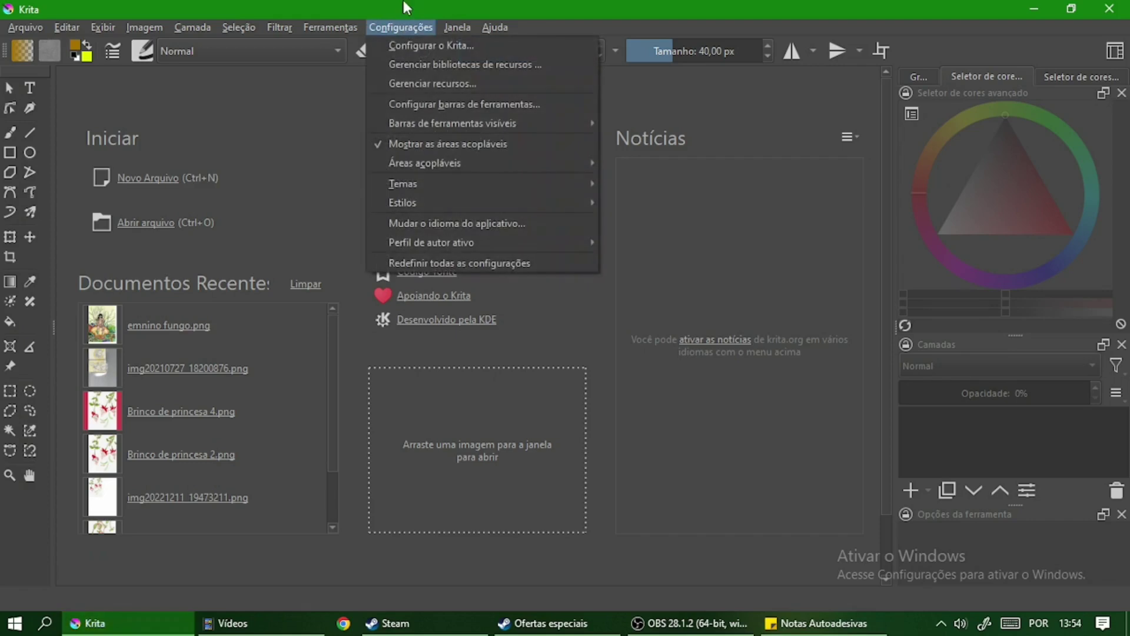
click(381, 143)
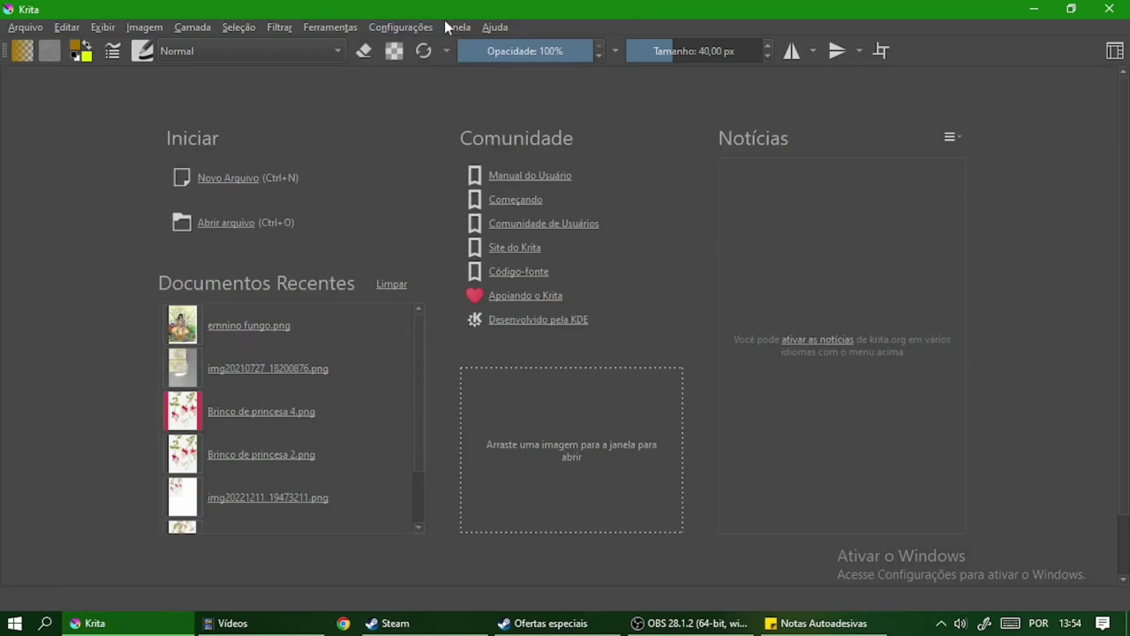
click(402, 28)
mouse_move(425, 163)
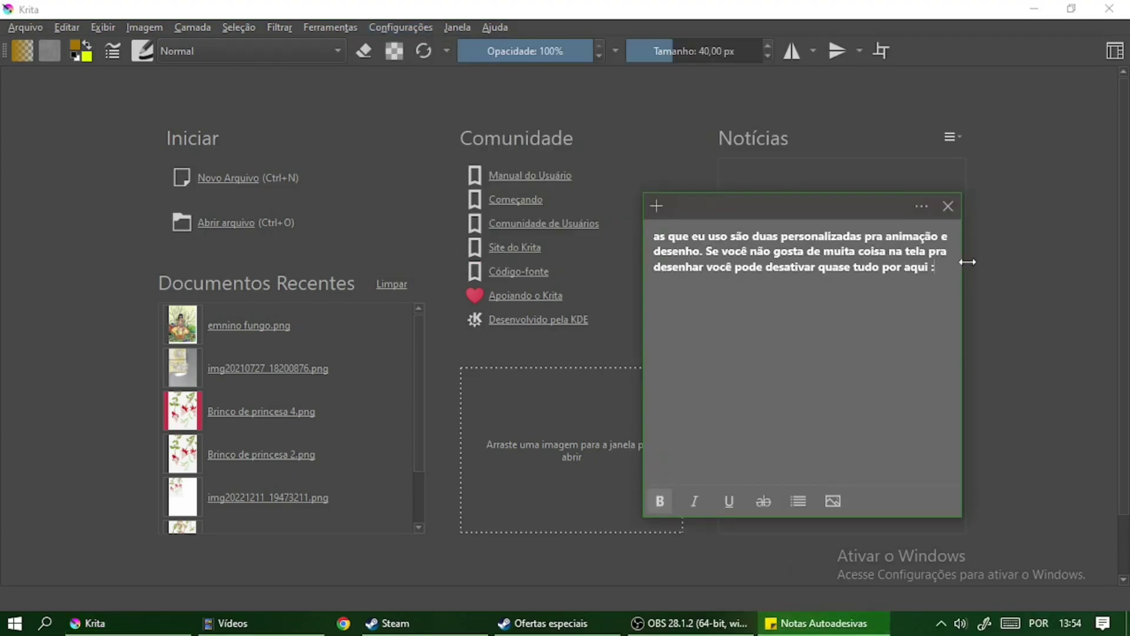
Replace the note with 'As áreas acopláveis são as ferramentas de edição que tem'.
key(ctrl+a)
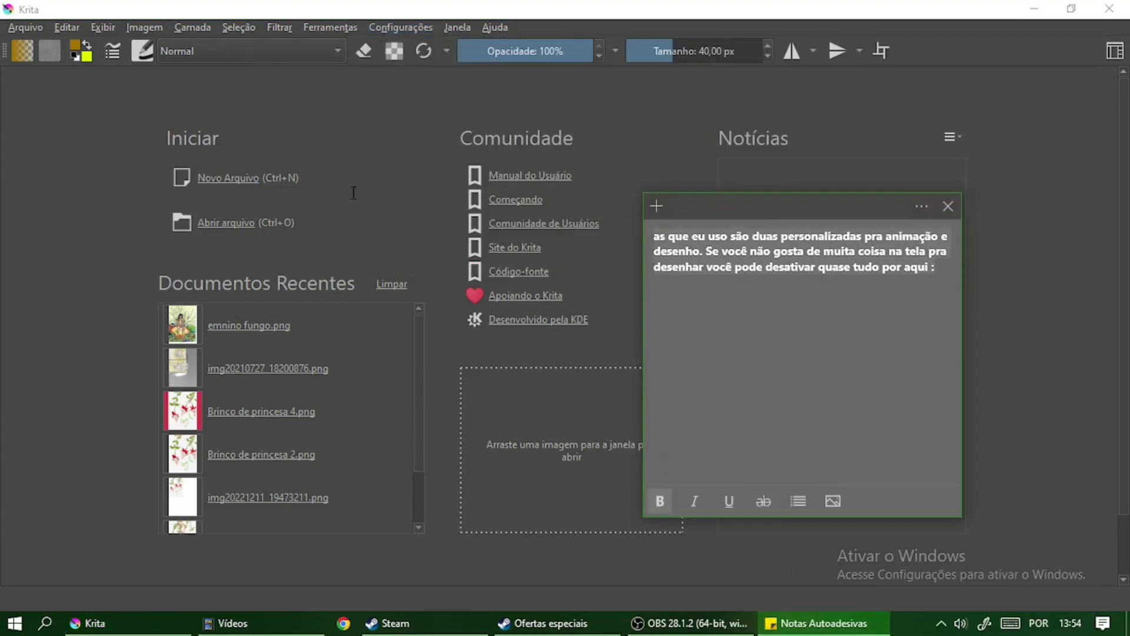
text(As areas a)
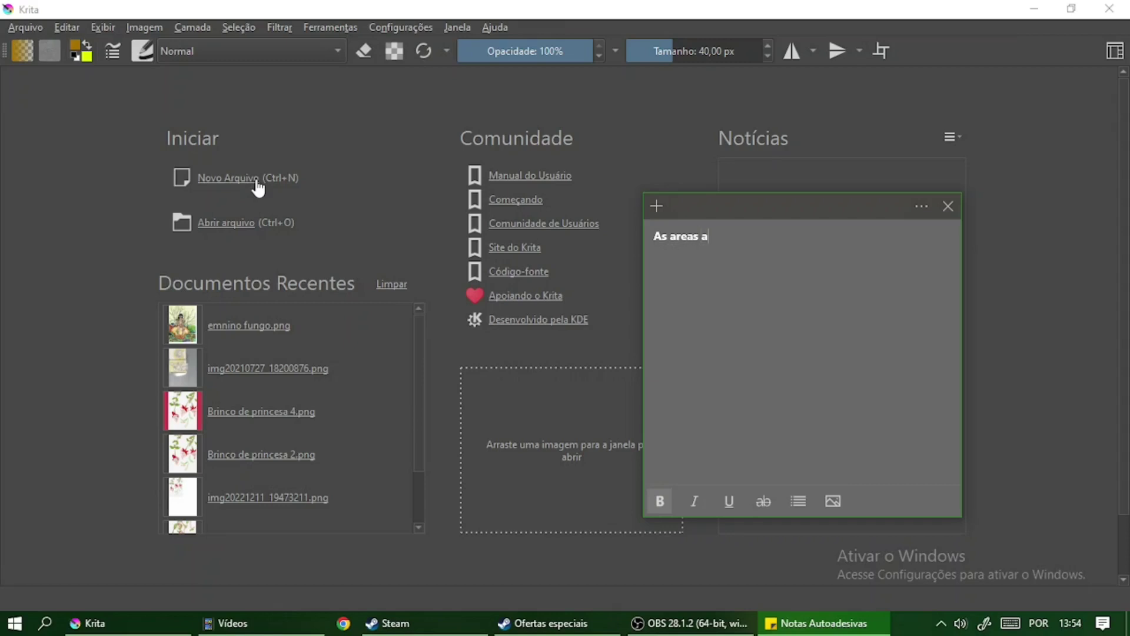
text(co´laveis)
text( são as ferrament)
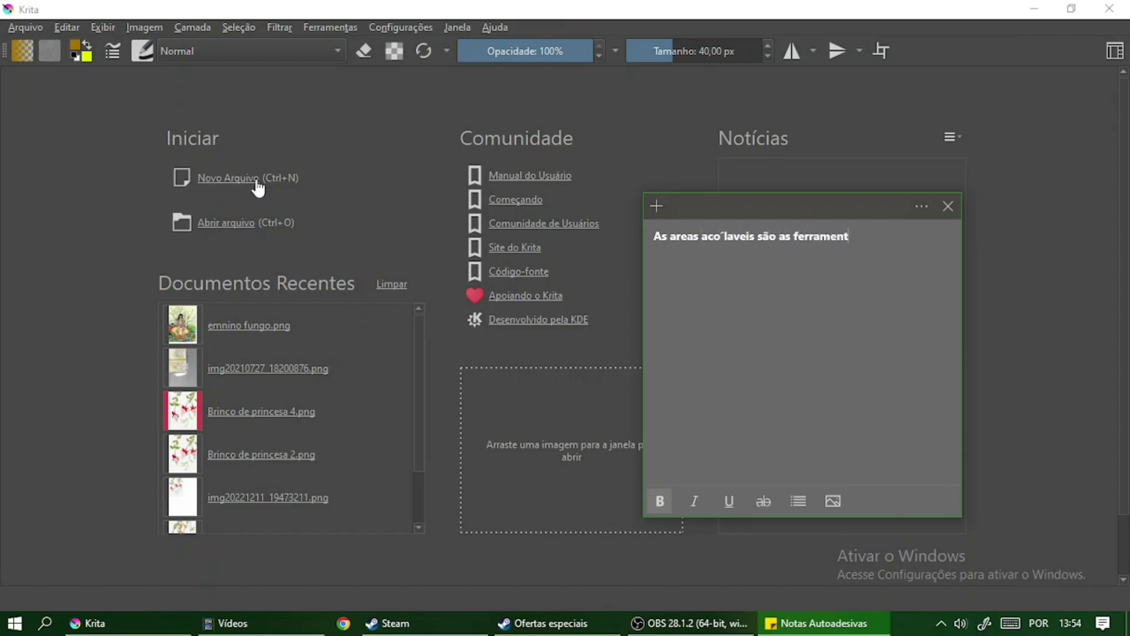
text(as de es)
key(BackSpace)
text(diç)
text(ão que tem)
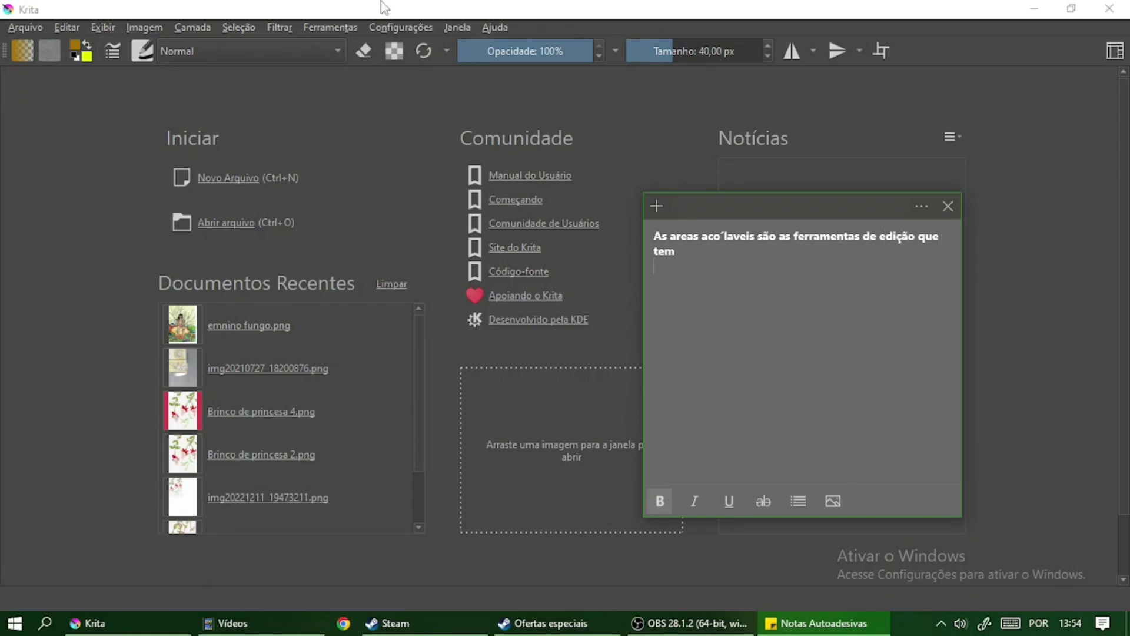
Toggle the file and brush toolbars on and off from the visible toolbars list.
click(400, 27)
mouse_move(457, 27)
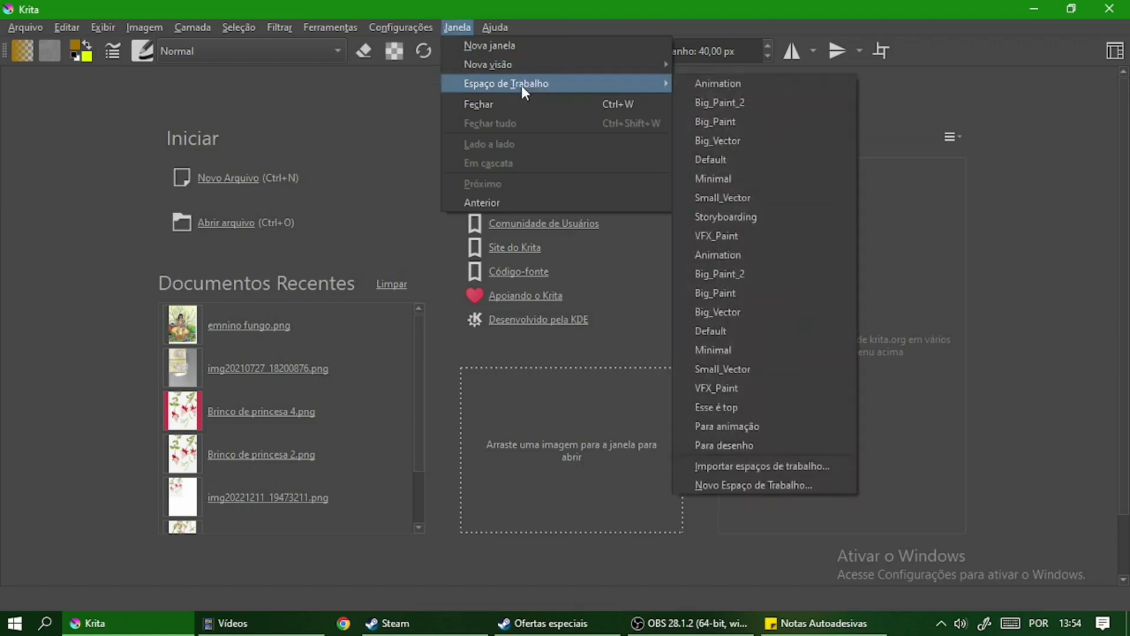
mouse_move(452, 123)
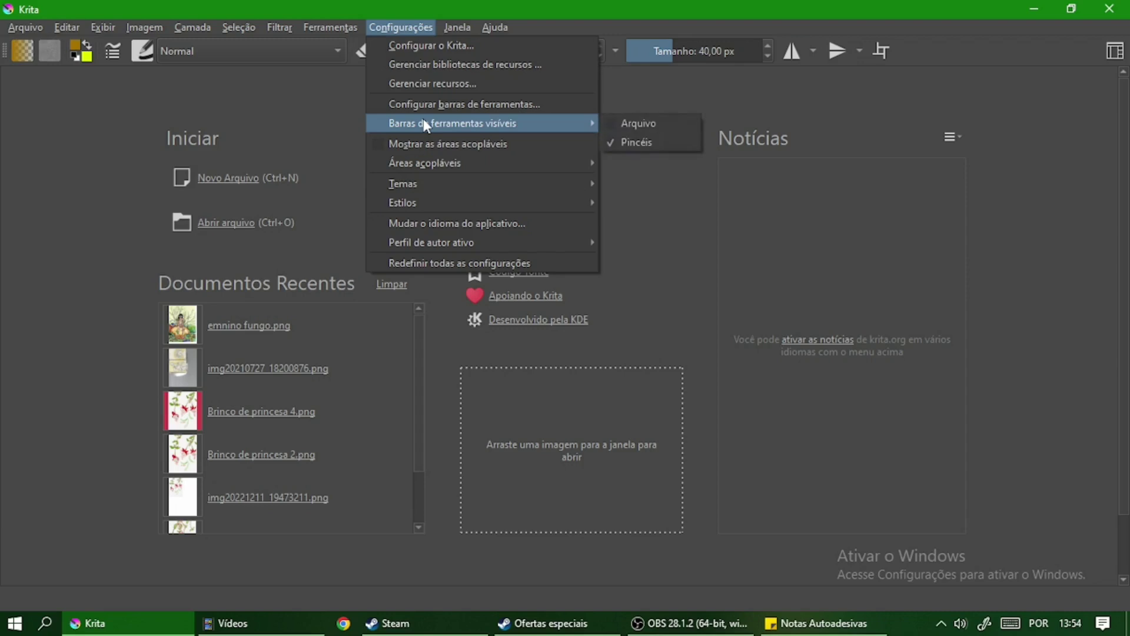
click(606, 122)
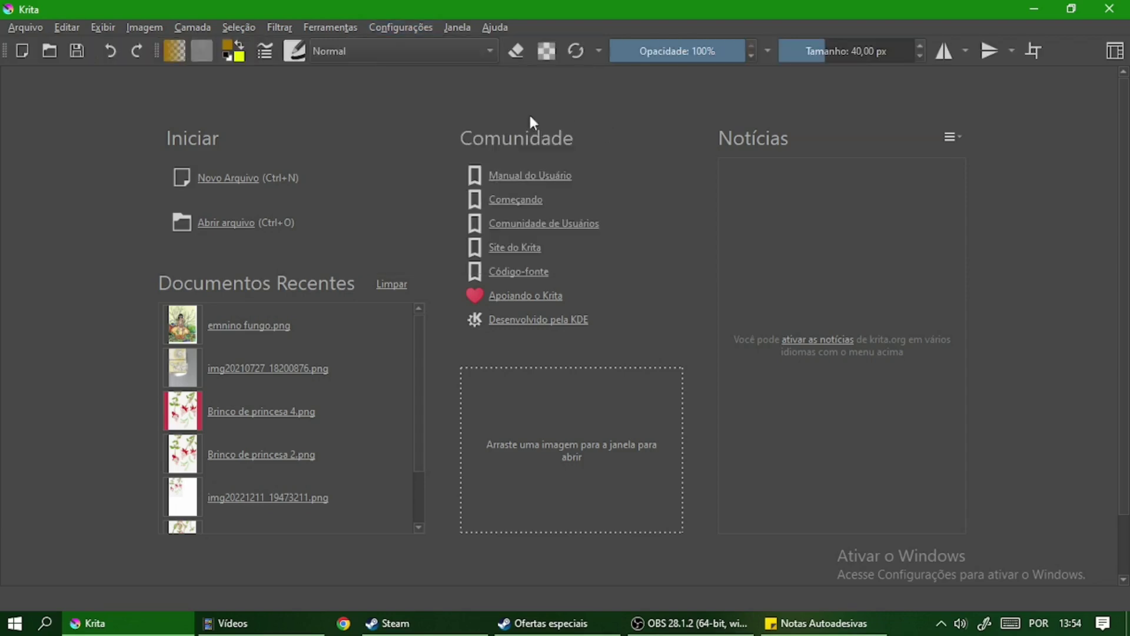
click(390, 27)
mouse_move(452, 122)
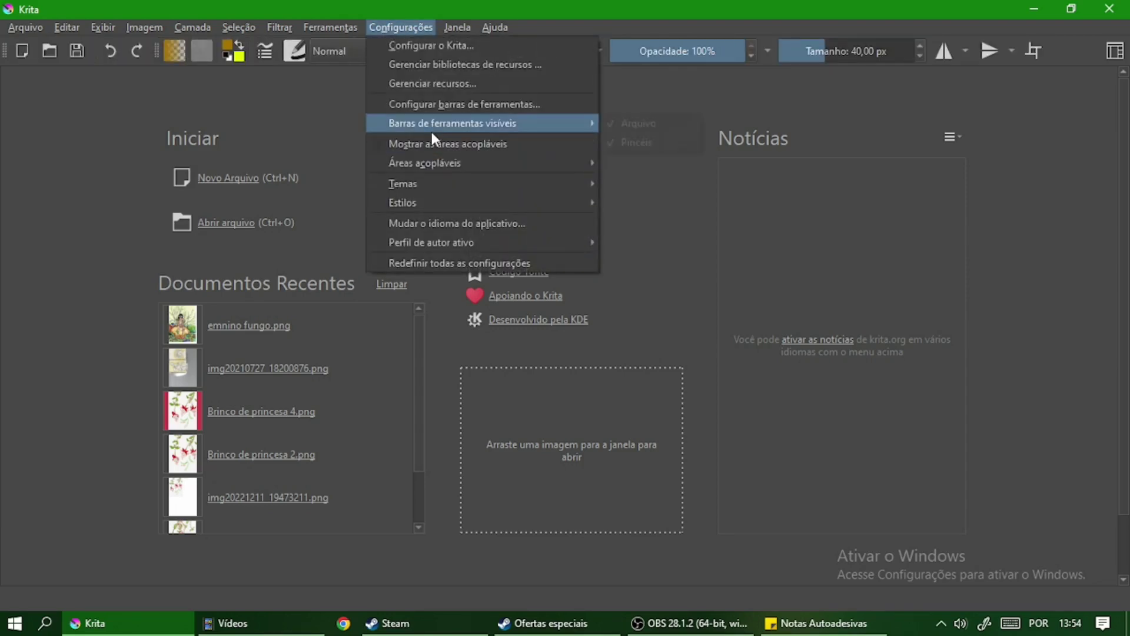
click(613, 144)
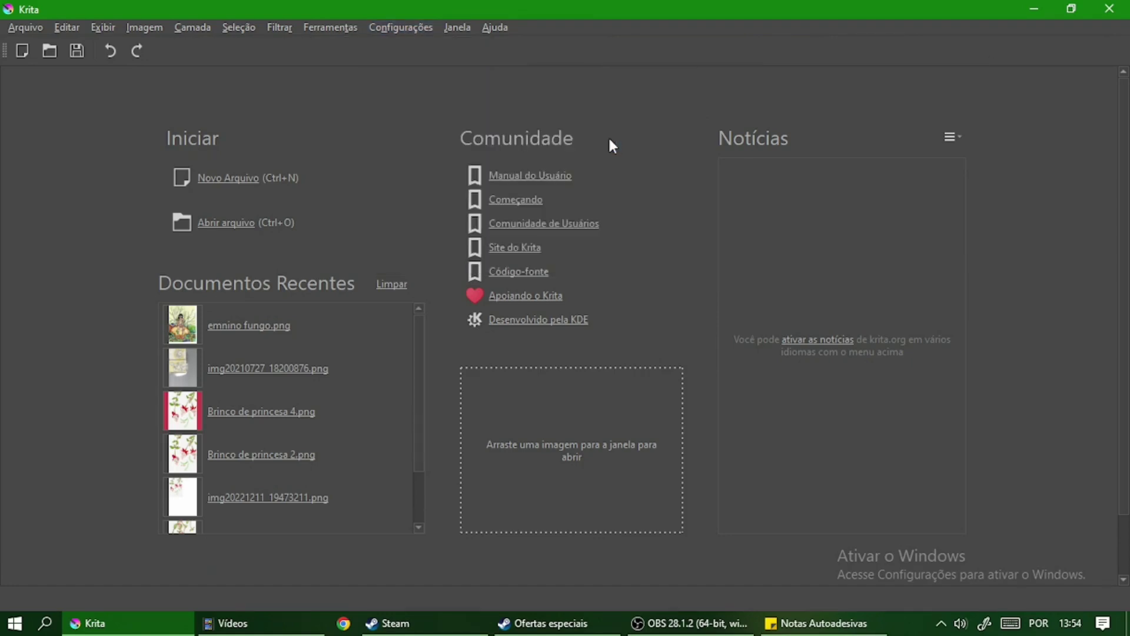
click(385, 27)
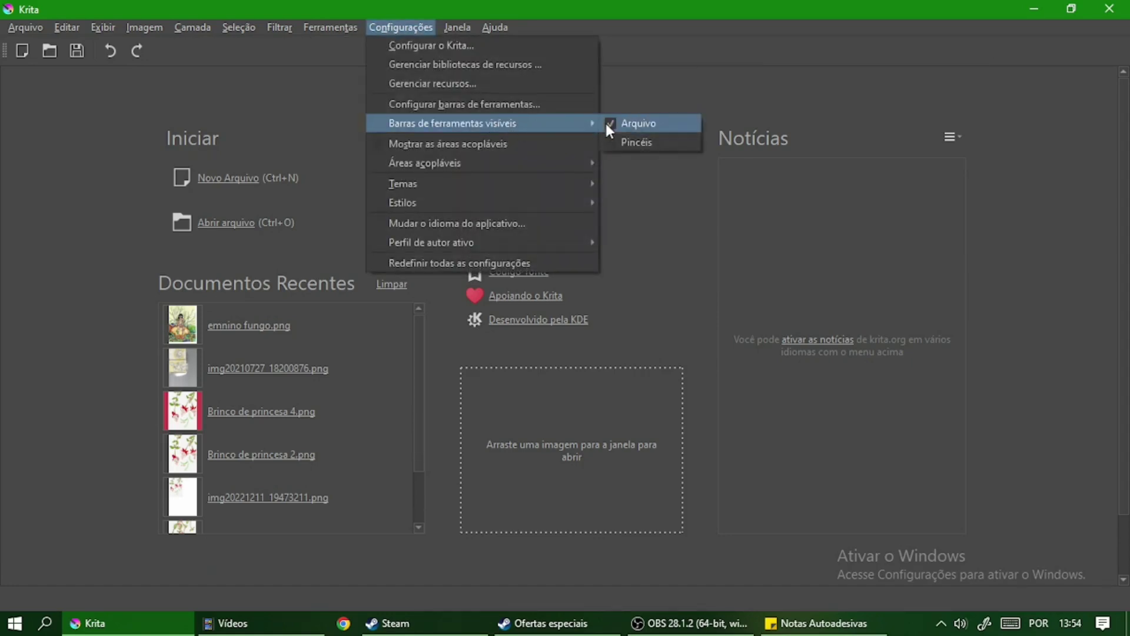
click(605, 122)
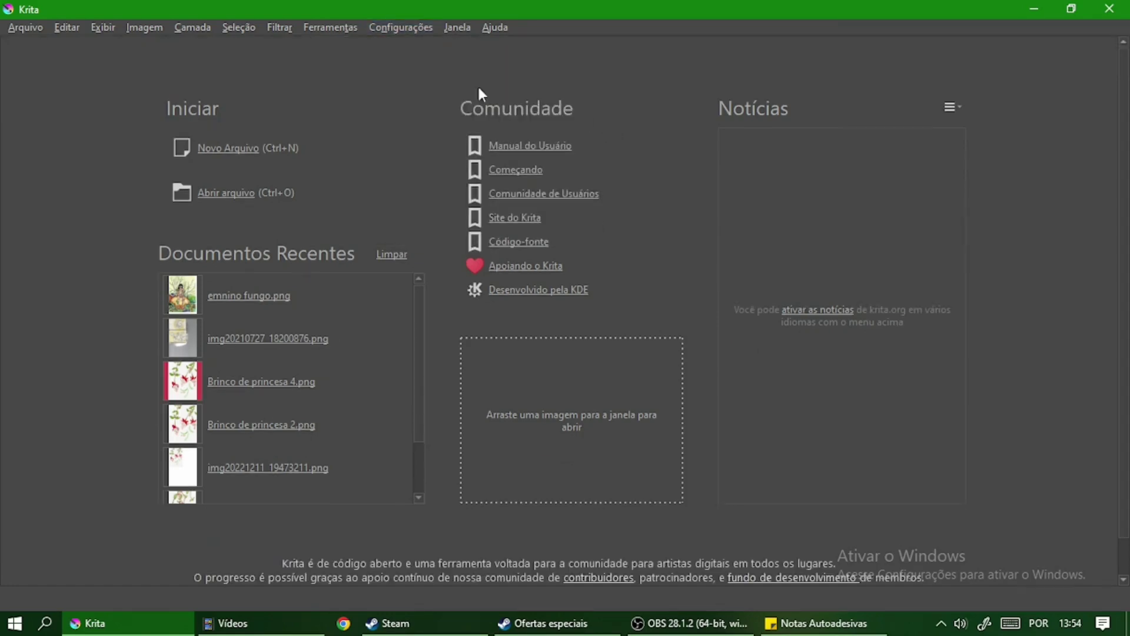
Restore the docked panels and show the Arquivo toolbar with new, open and save.
click(454, 30)
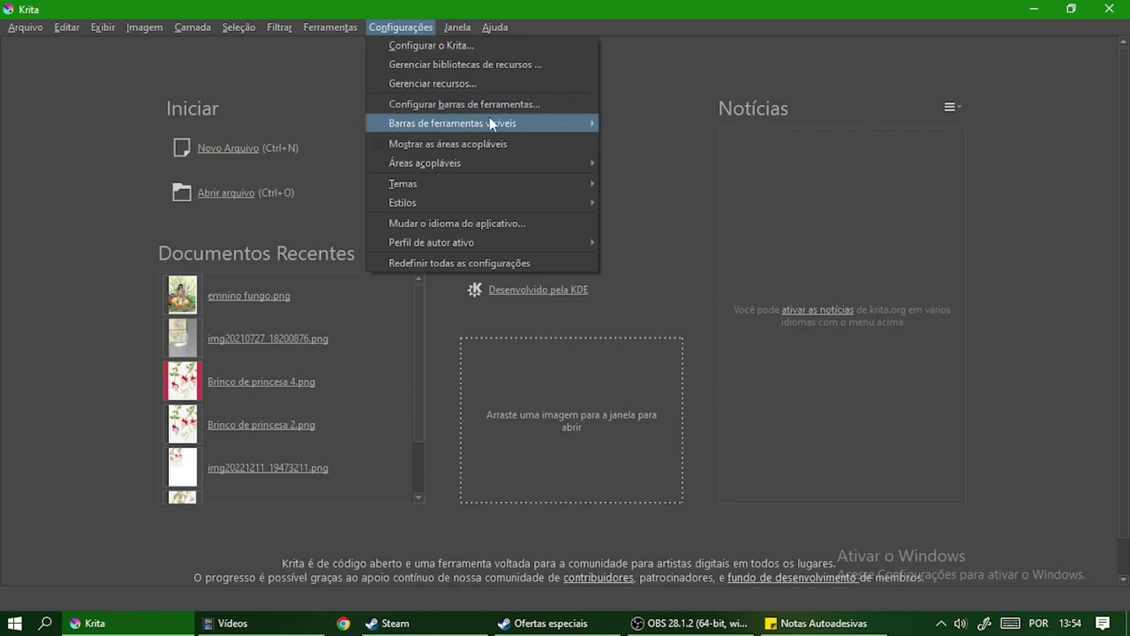
mouse_move(452, 123)
click(372, 144)
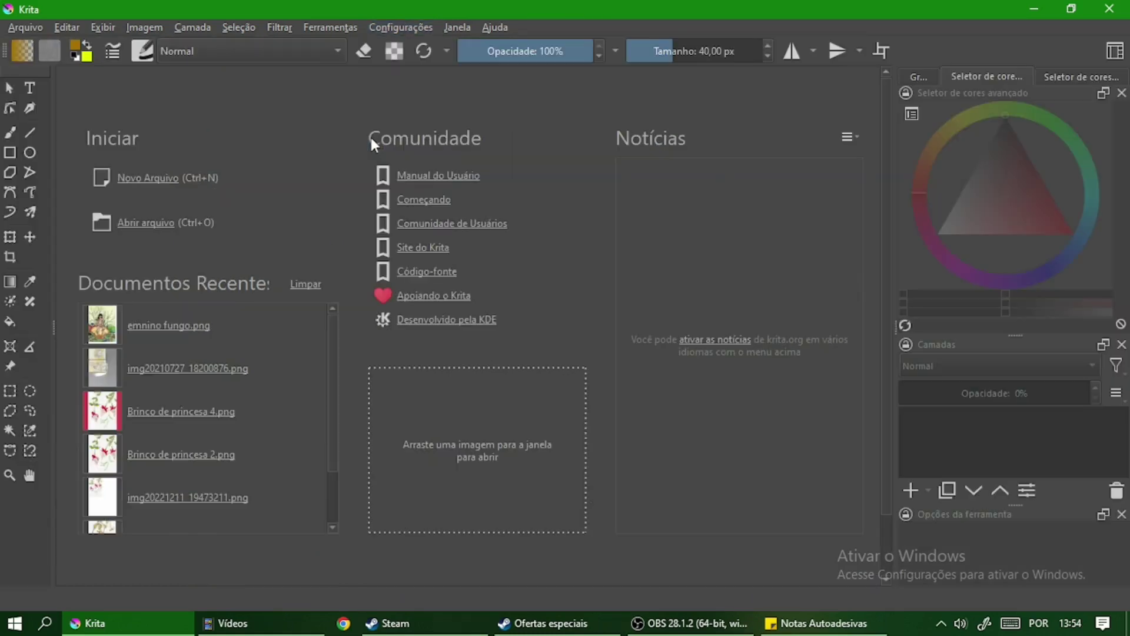
click(402, 25)
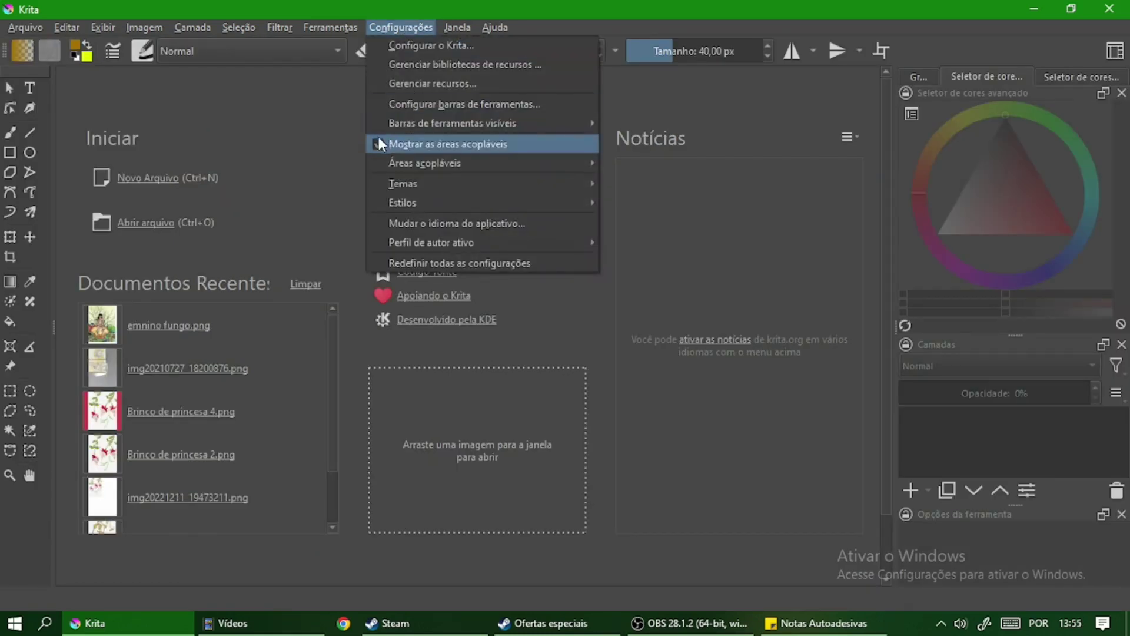
click(620, 125)
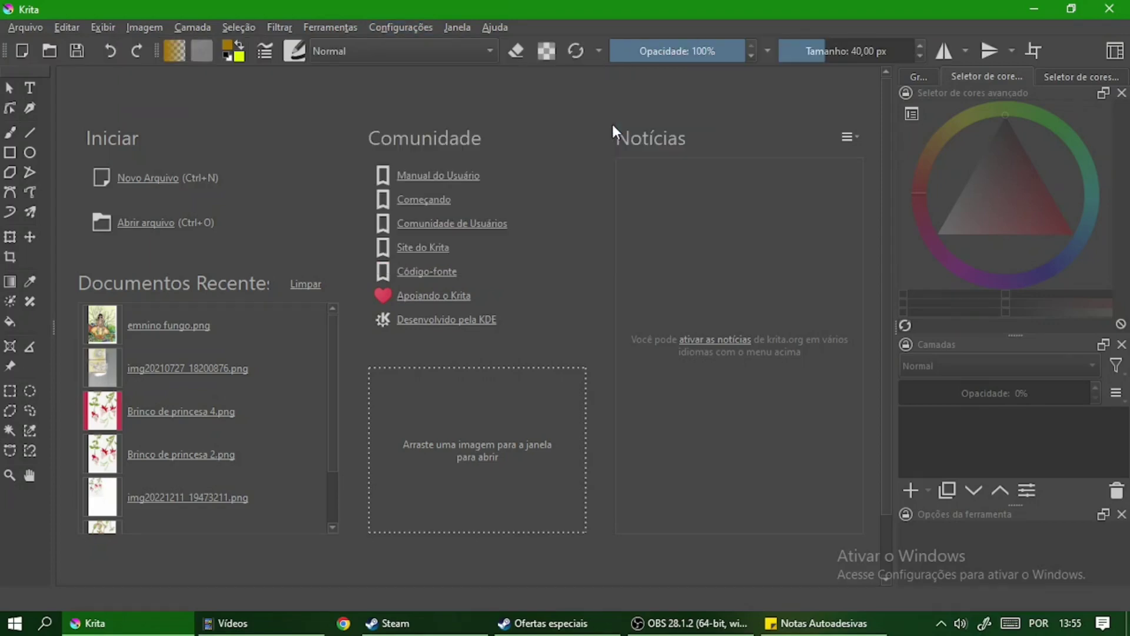
click(824, 623)
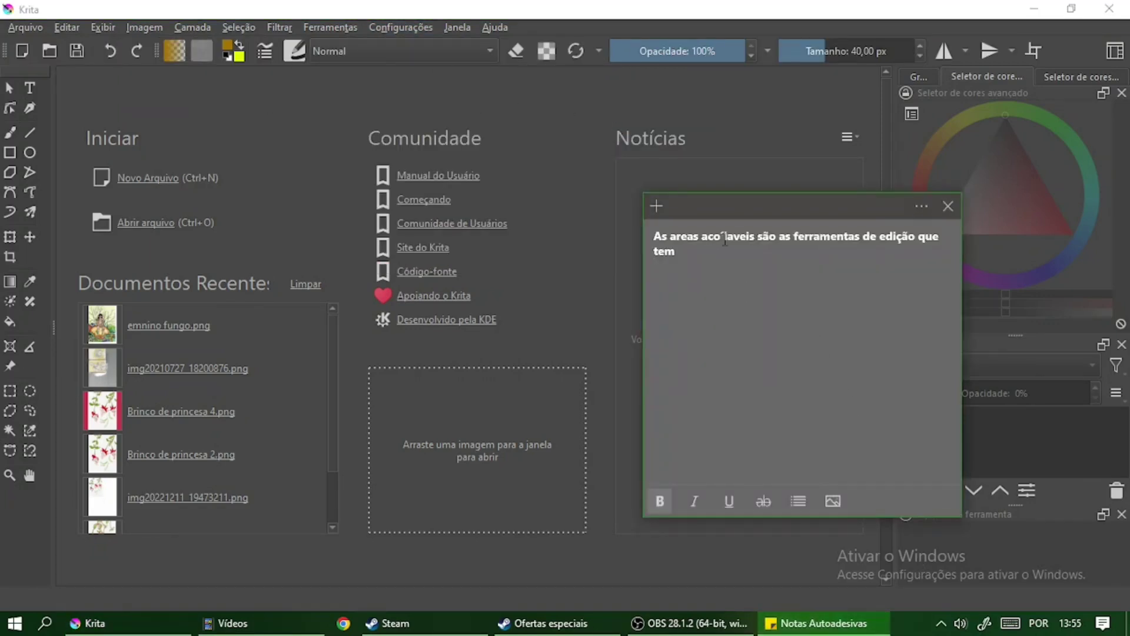
Replace the note with a line saying Krita has several themes if you prefer another.
text(p)
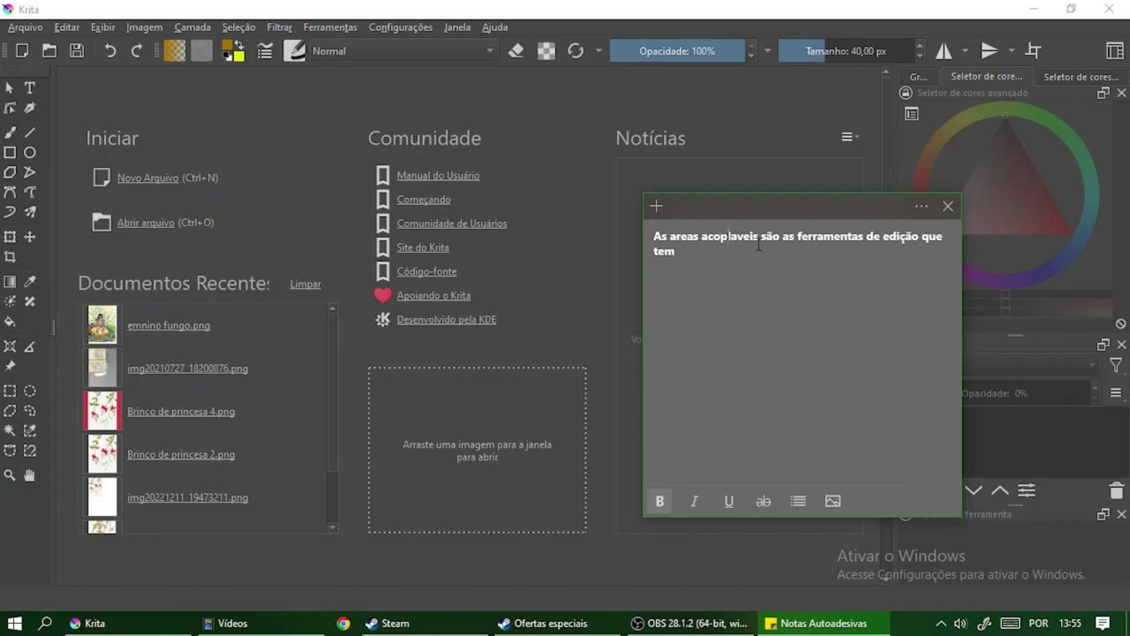
text(*)
key(ctrl+a)
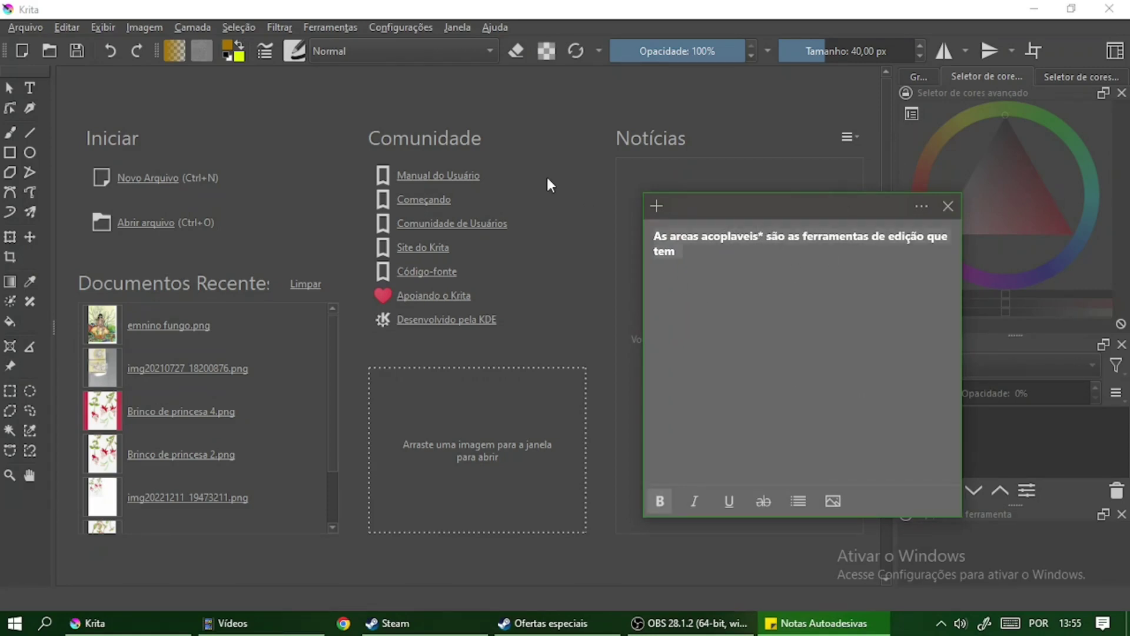
key(BackSpace)
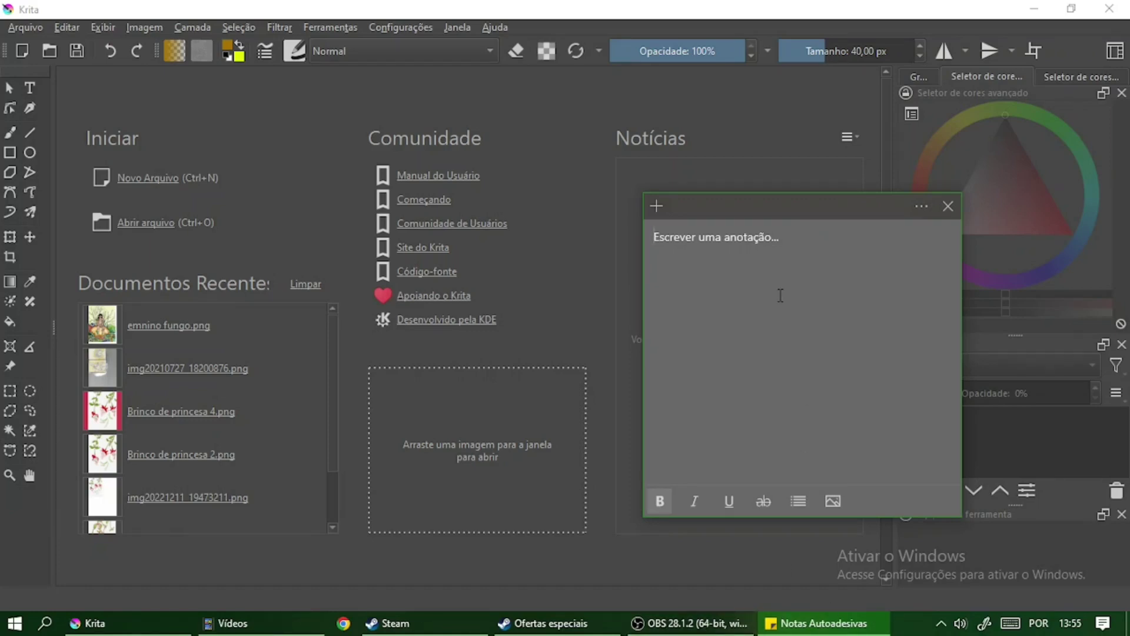
text(Tamb)
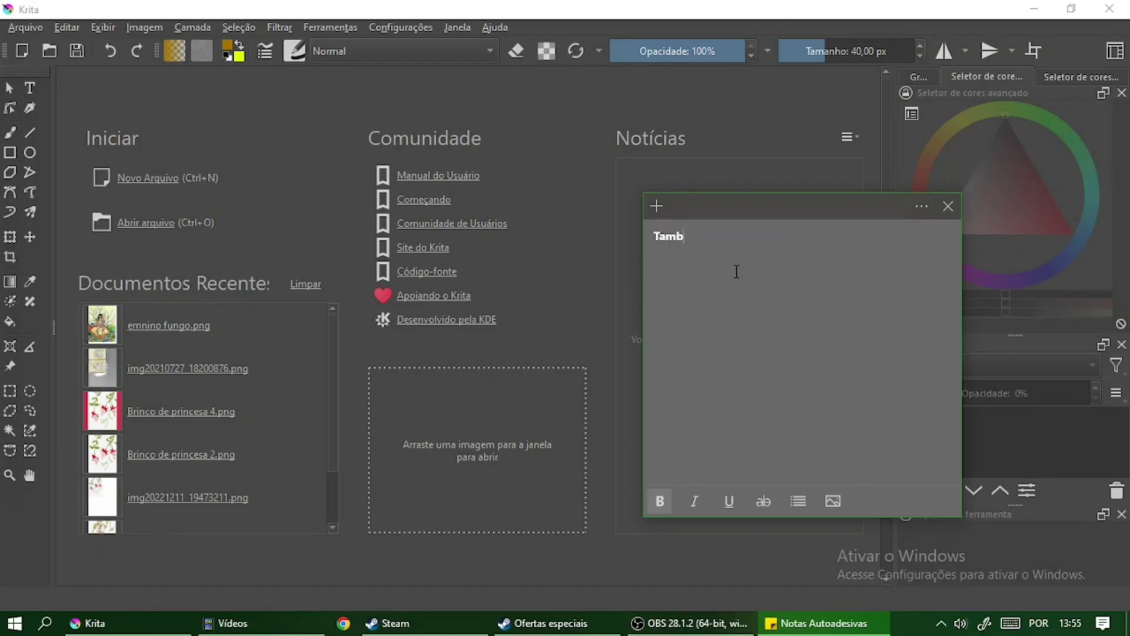
text(ém o krita tem)
text(alguns tema)
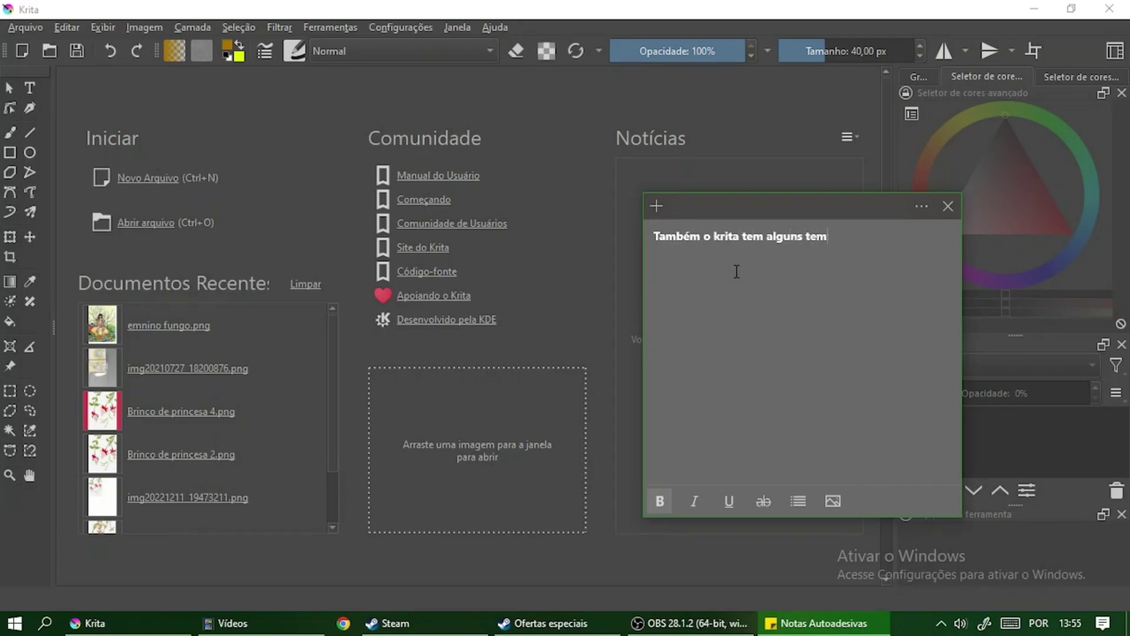
text(s diferentes c)
text(aso prefiram ou)
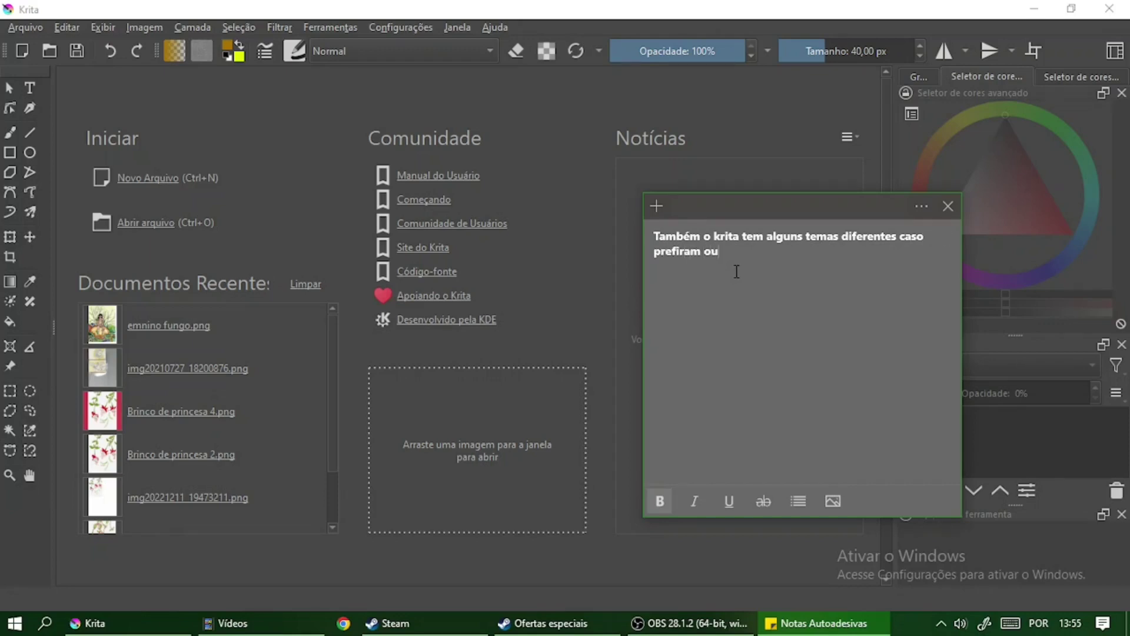
text(tro a)
text(aqui)
Try the Breeze Dark, Breeze High Contrast, Breeze Light and Krita blender themes.
click(379, 26)
mouse_move(403, 184)
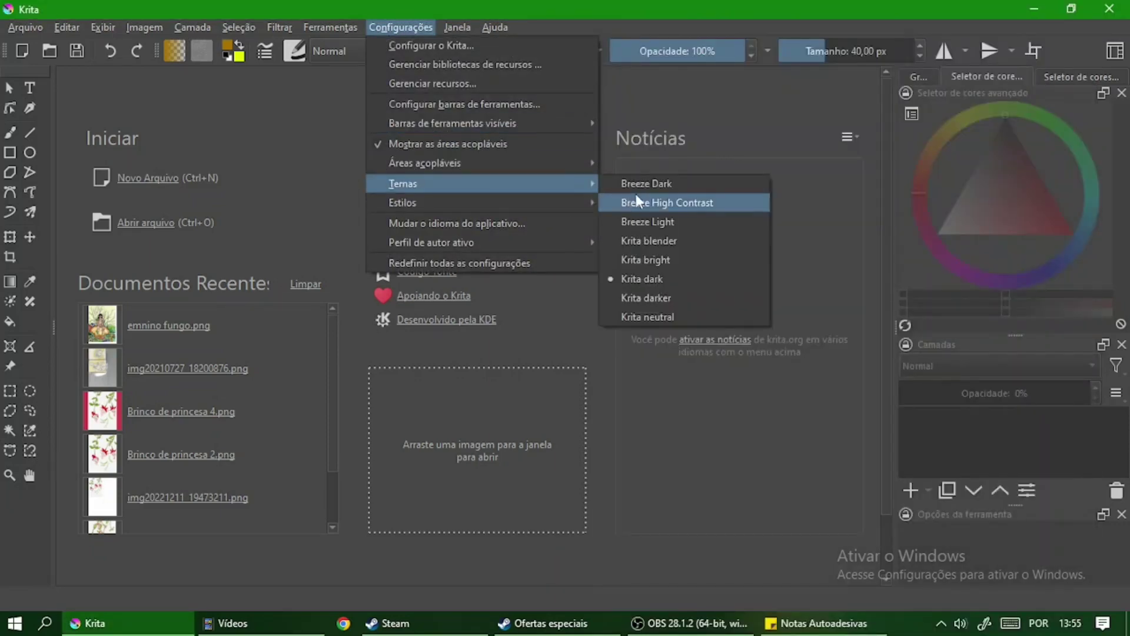
click(641, 180)
click(401, 27)
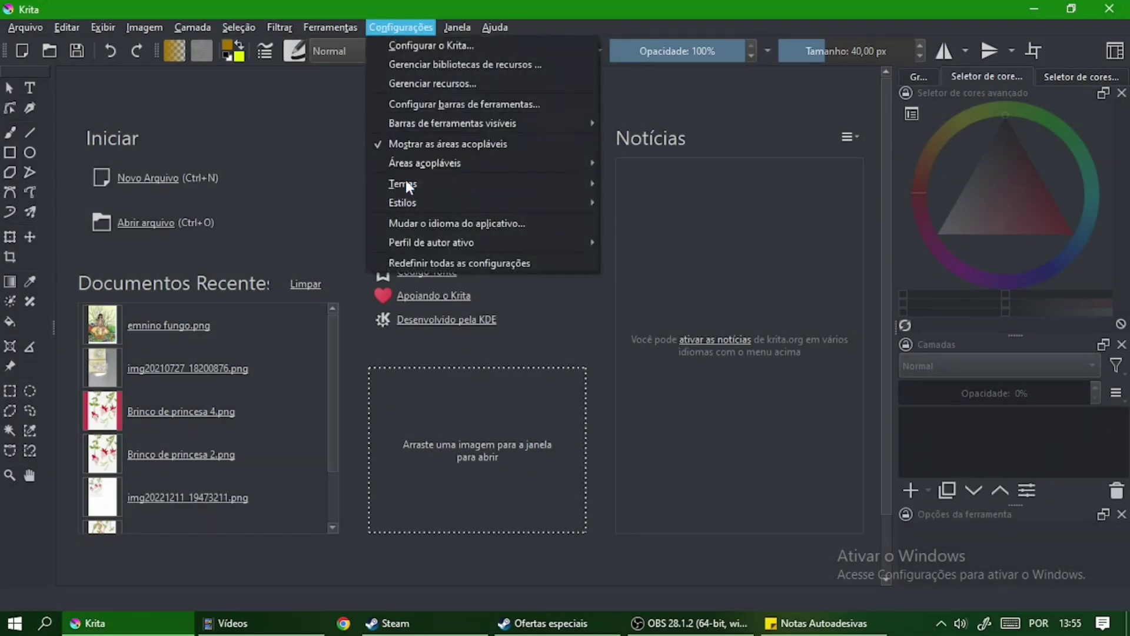
click(707, 208)
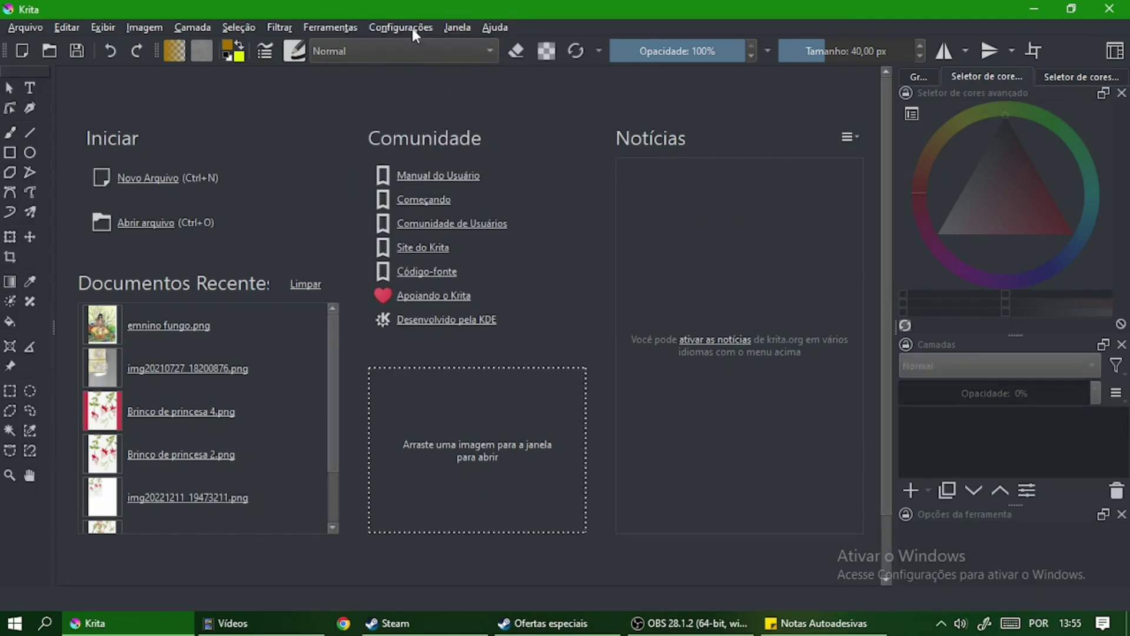
click(412, 29)
click(671, 216)
click(401, 27)
mouse_move(402, 184)
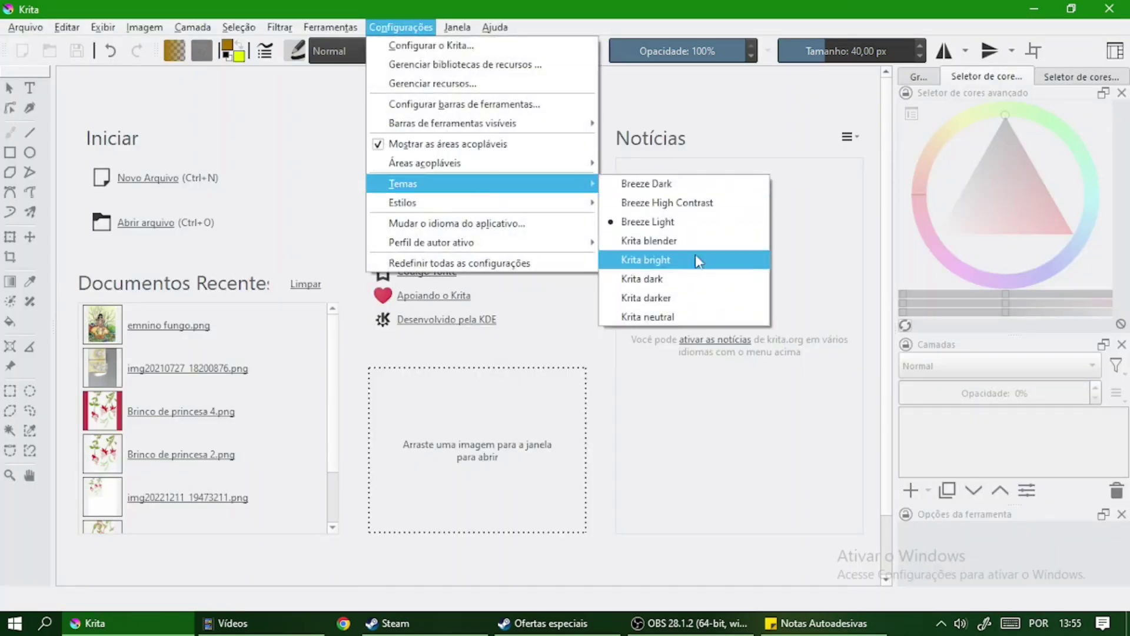
click(683, 242)
Try Krita darker, Krita neutral and Krita blender, finishing on the Krita dark theme.
click(412, 29)
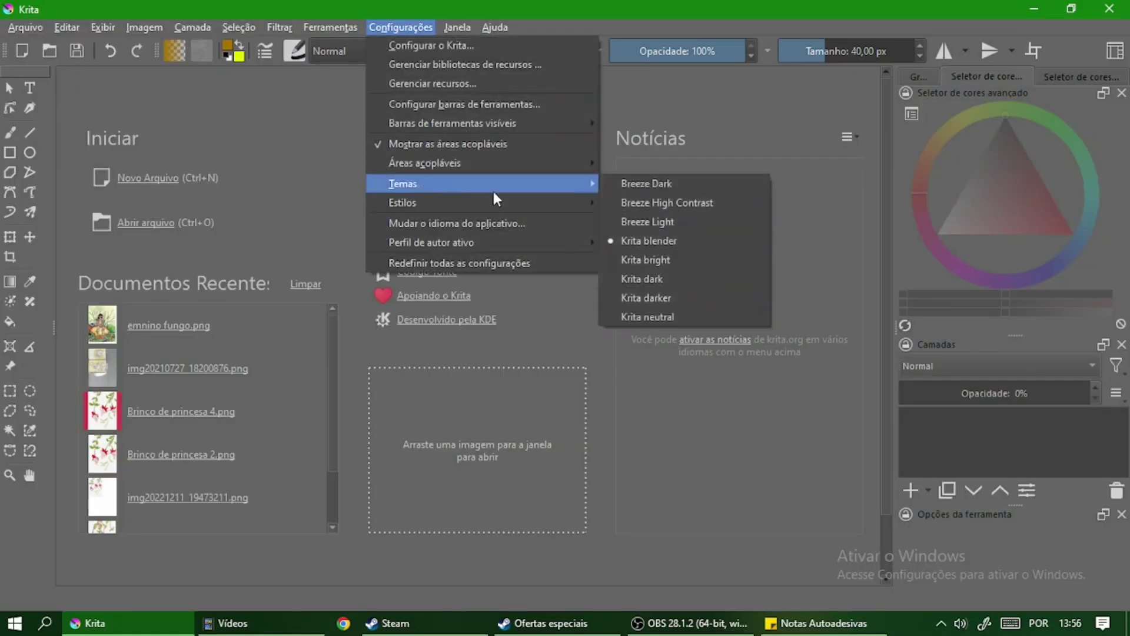
click(671, 298)
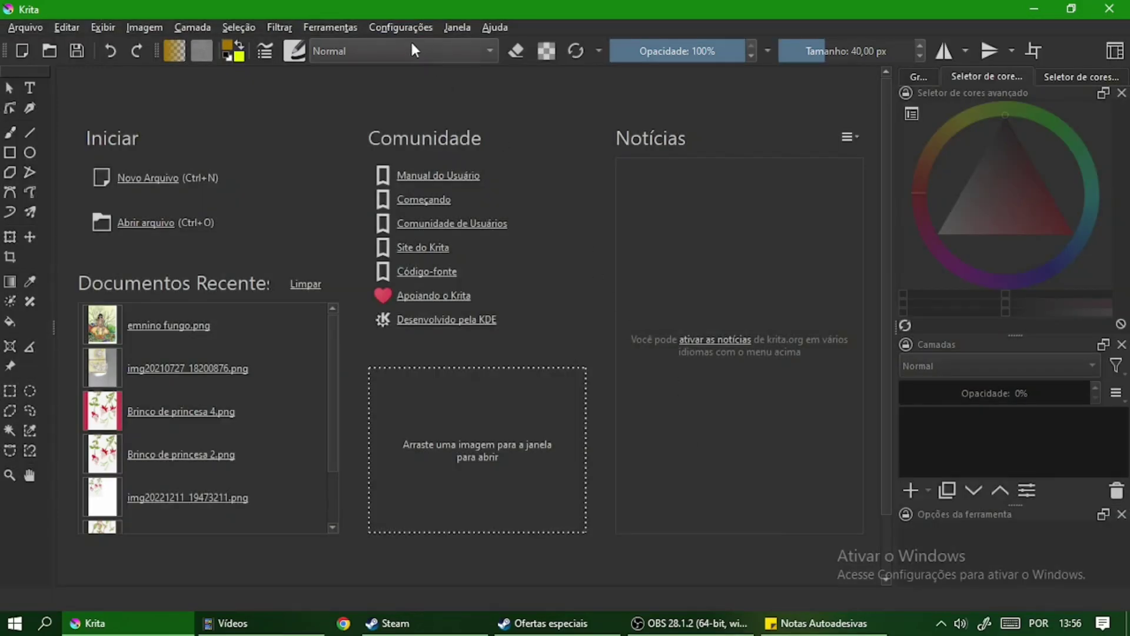
click(401, 28)
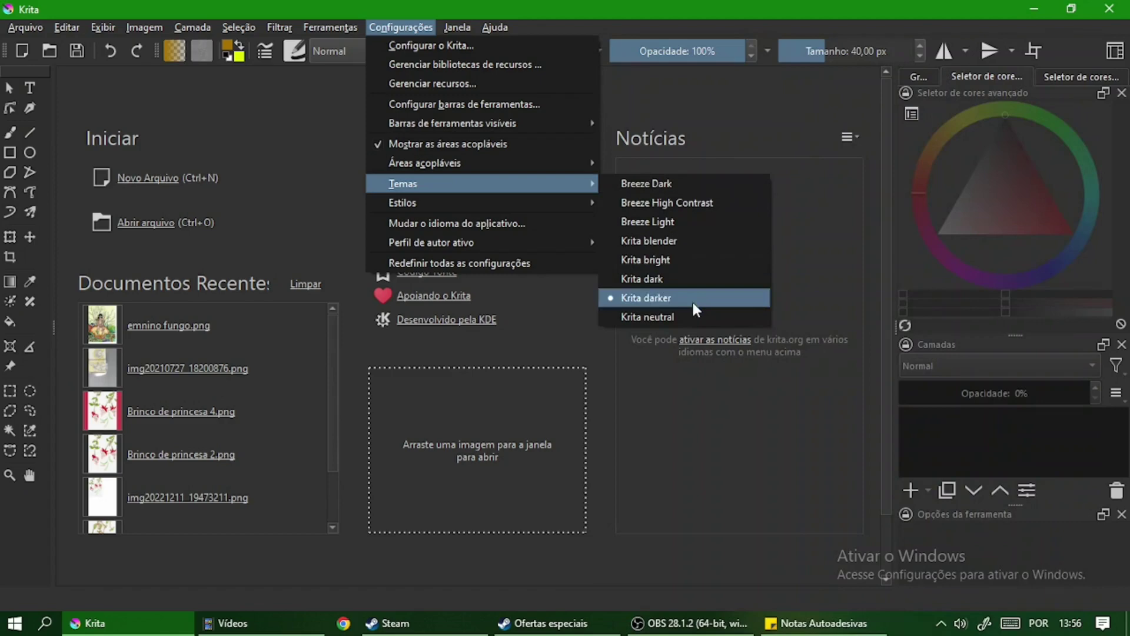
click(683, 298)
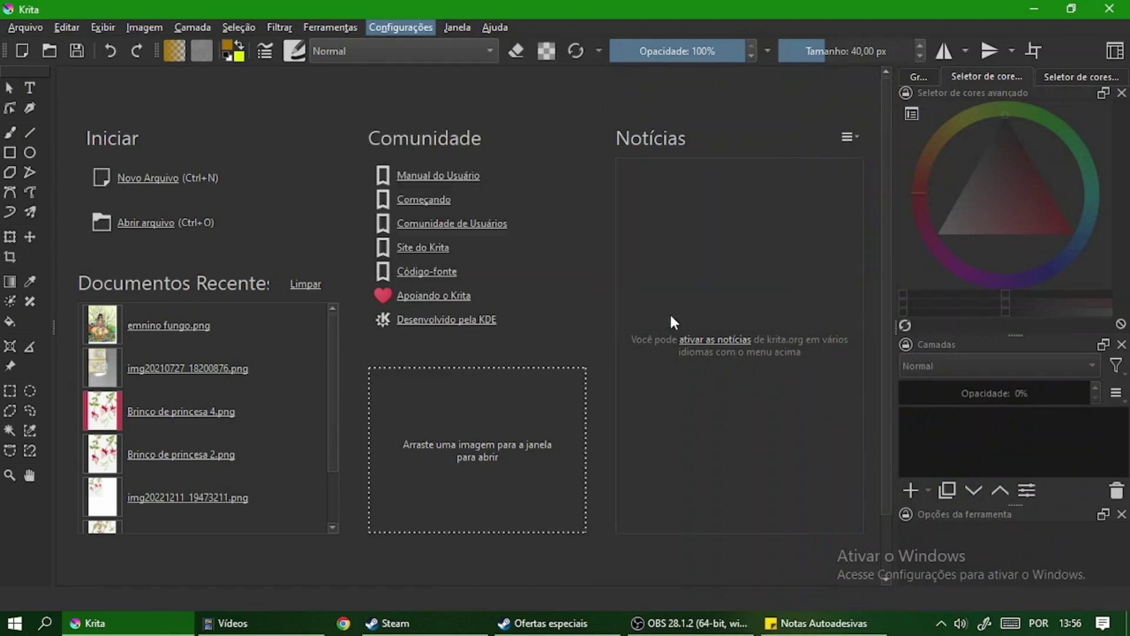
click(401, 27)
mouse_move(403, 184)
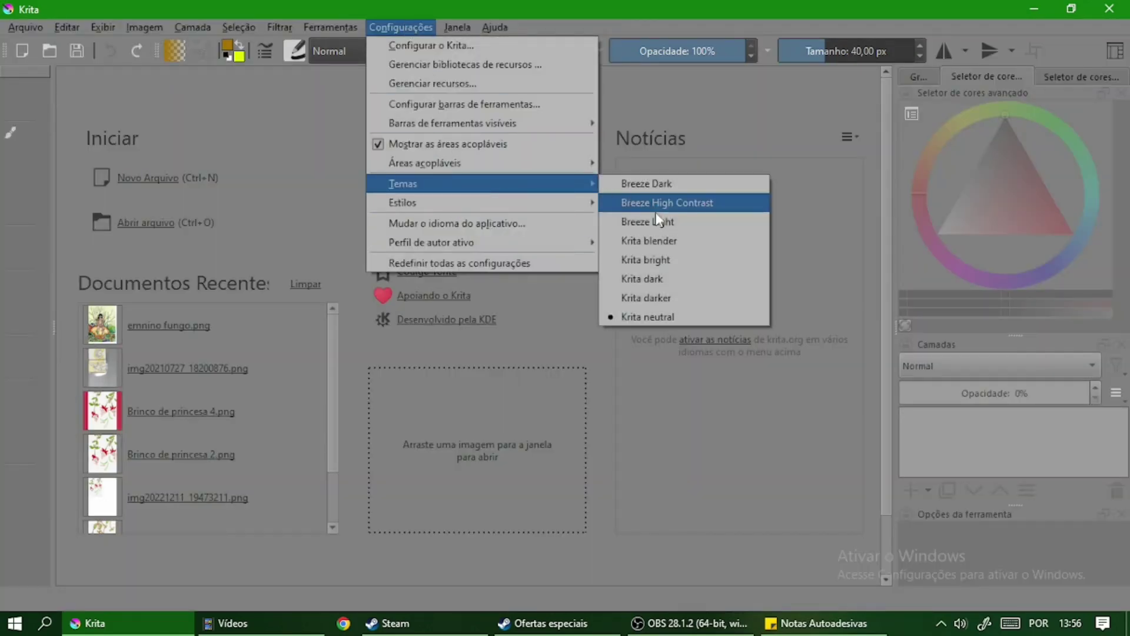
click(656, 242)
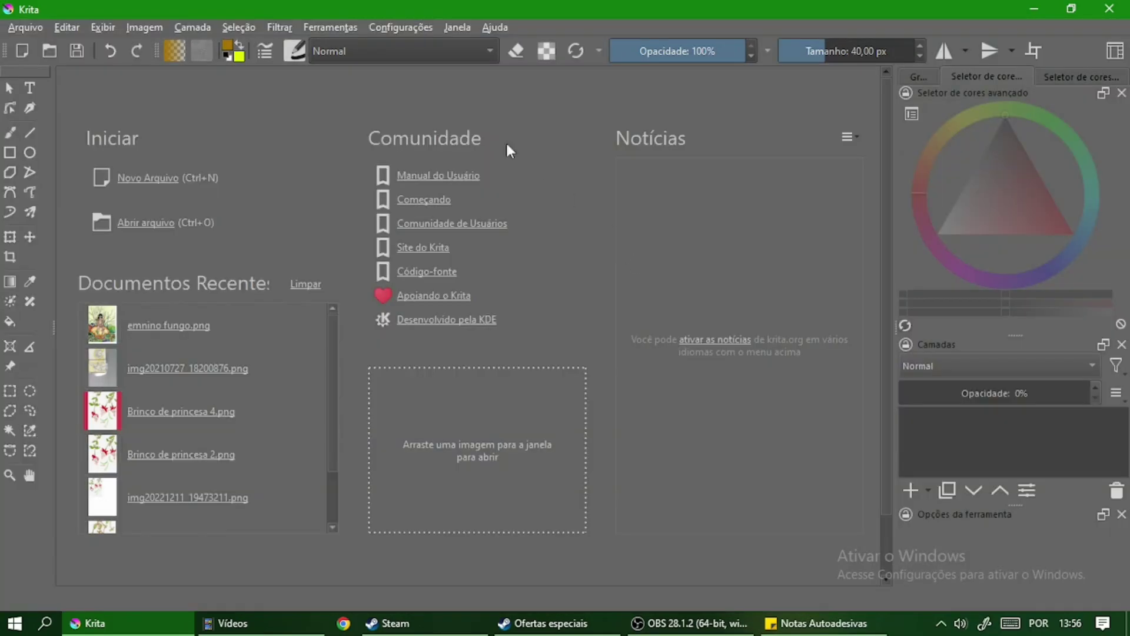
click(394, 27)
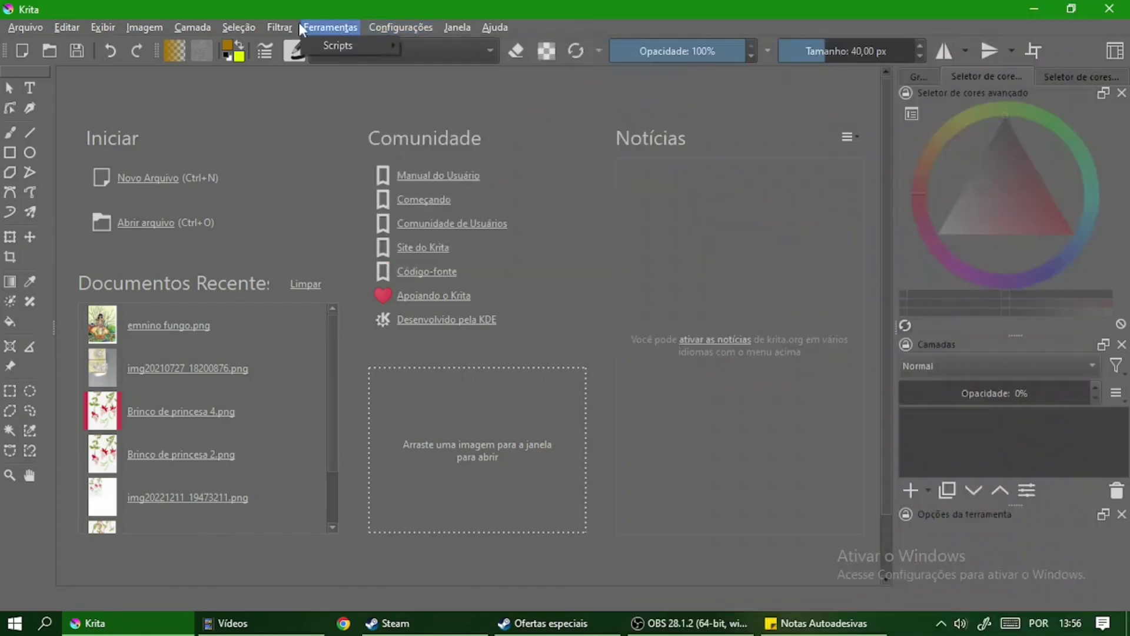
mouse_move(403, 184)
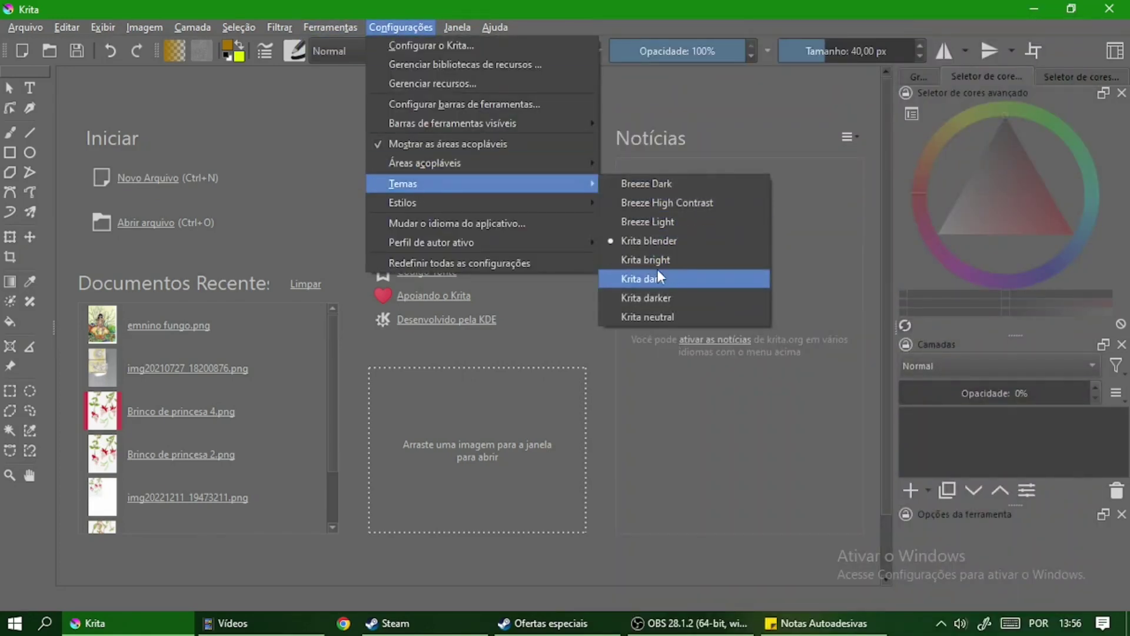
click(656, 280)
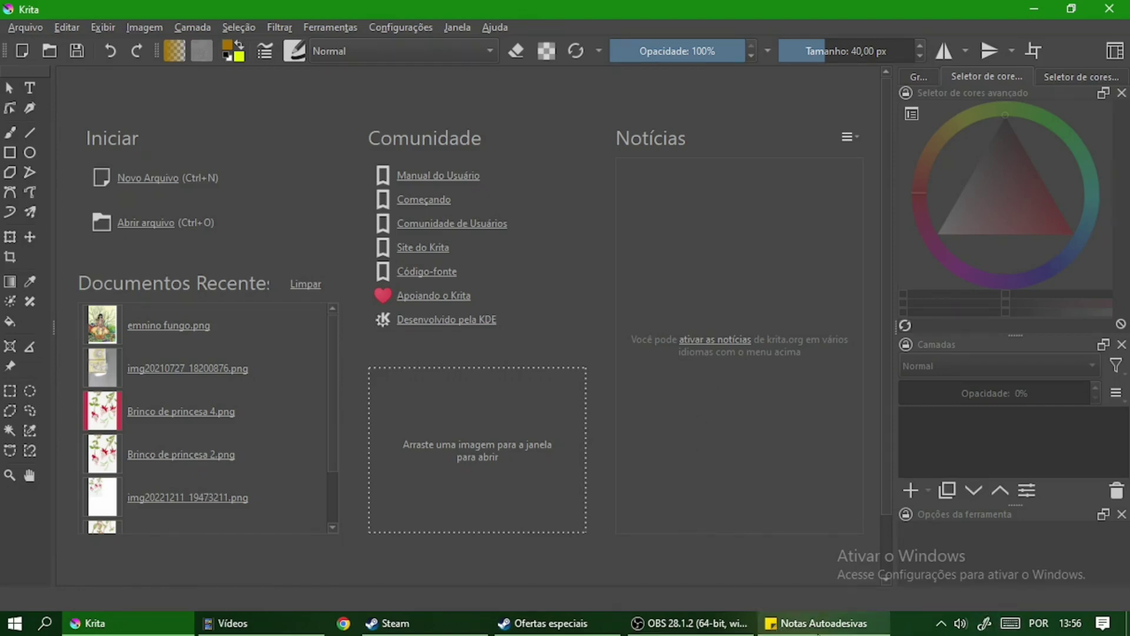
Bring Krita in front of the note and float the advanced colour selector docker.
click(805, 627)
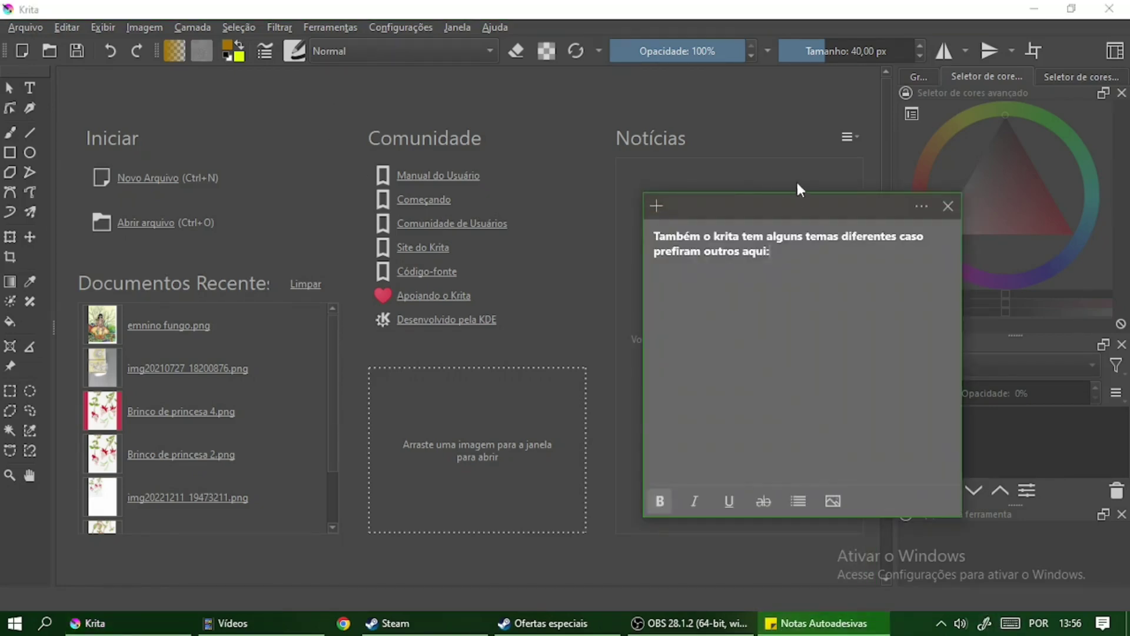
click(1122, 99)
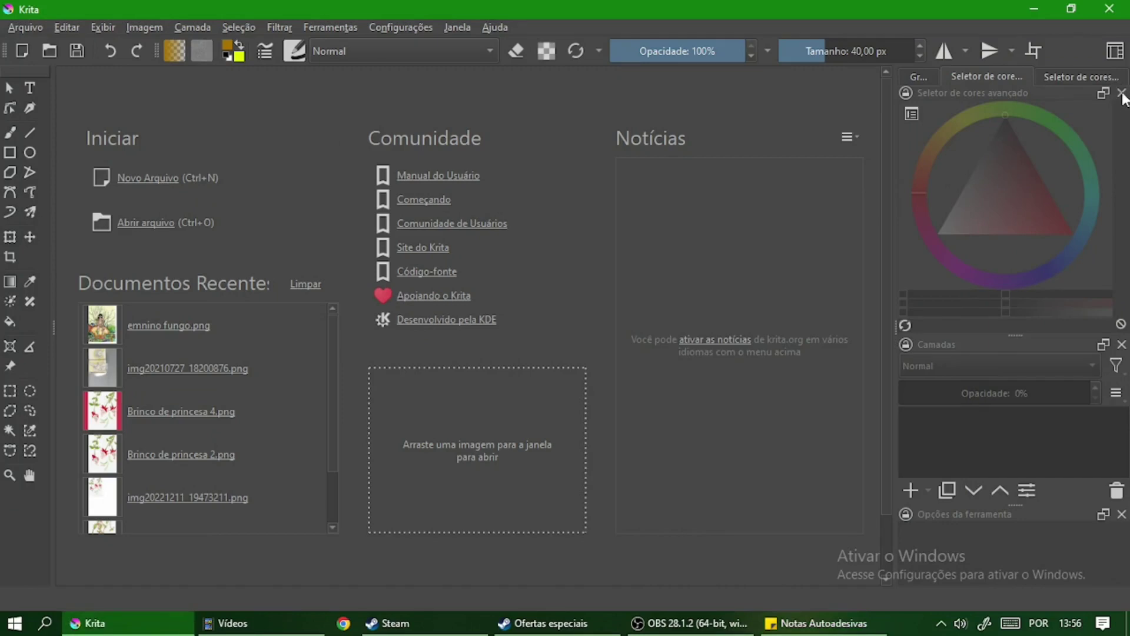
click(930, 76)
click(987, 76)
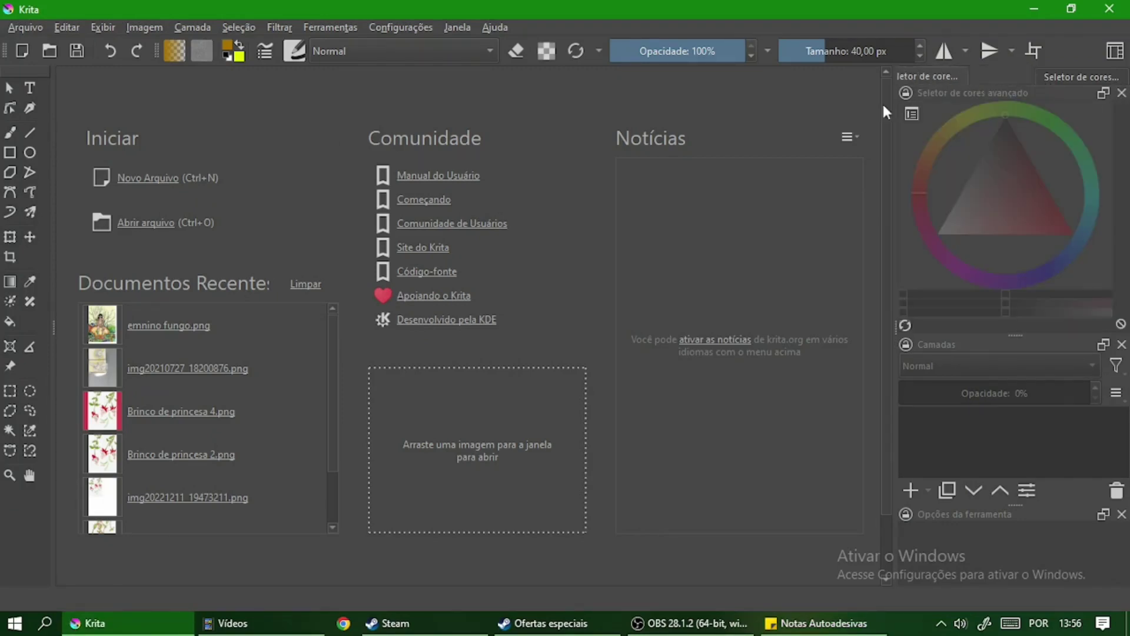
mouse_move(949, 88)
mouse_down()
mouse_move(510, 154)
mouse_move(103, 243)
mouse_up()
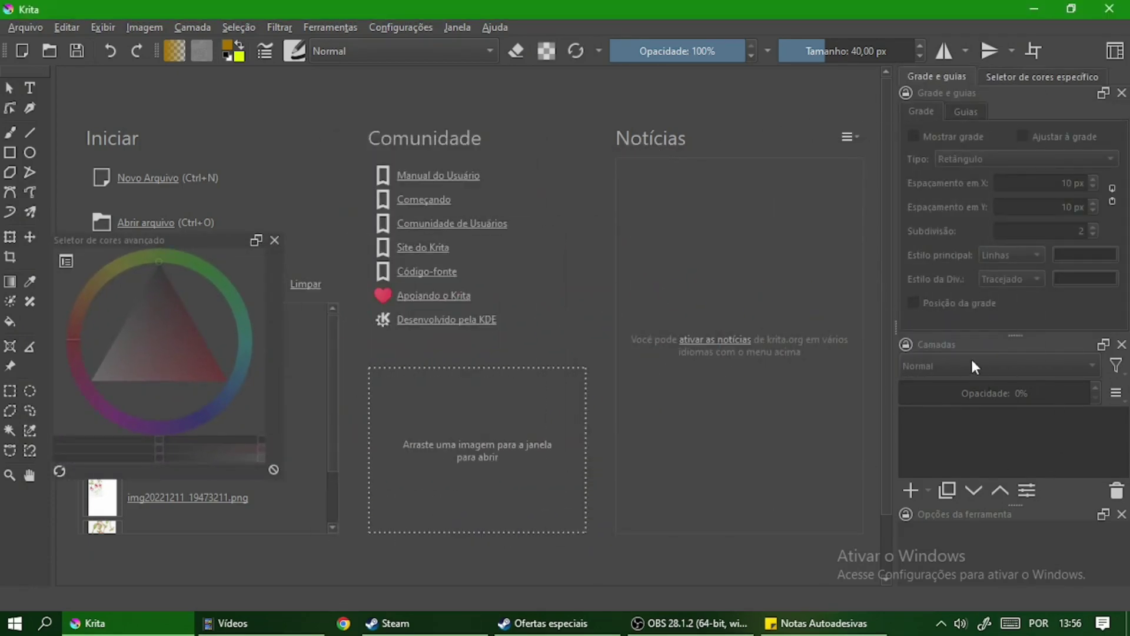
Rearrange the Layers and colour selector dockers, then note that tool windows can be dragged and locked.
mouse_move(931, 345)
mouse_down()
mouse_move(533, 182)
mouse_move(438, 174)
mouse_up()
mouse_move(159, 243)
mouse_down()
mouse_move(18, 271)
mouse_move(50, 253)
mouse_up()
click(763, 622)
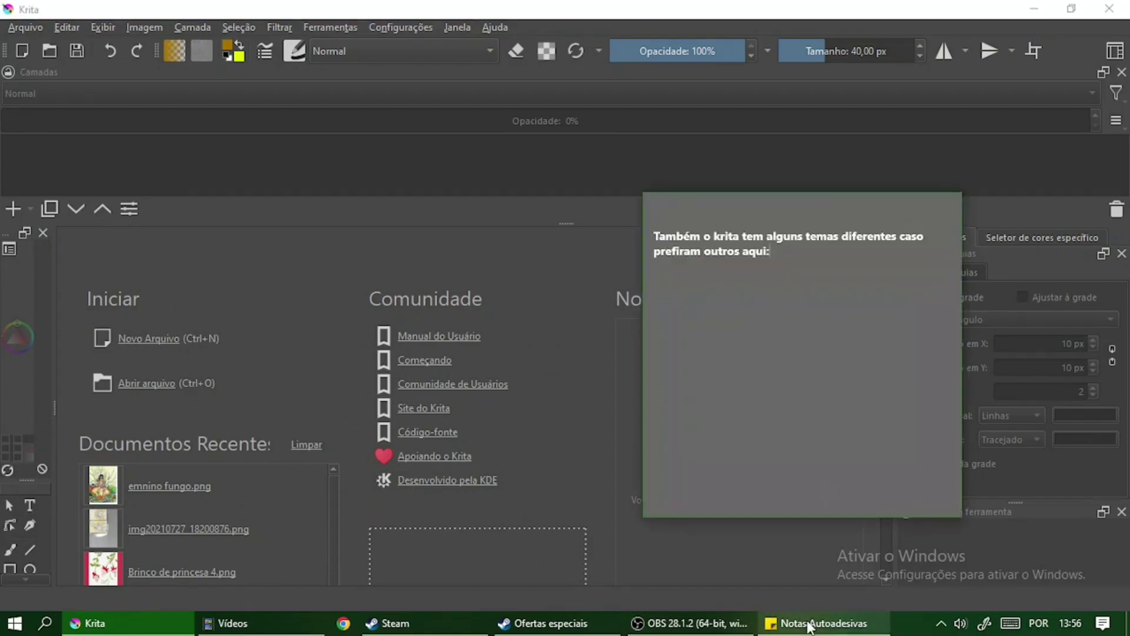
key(ctrl+a)
text(Você p)
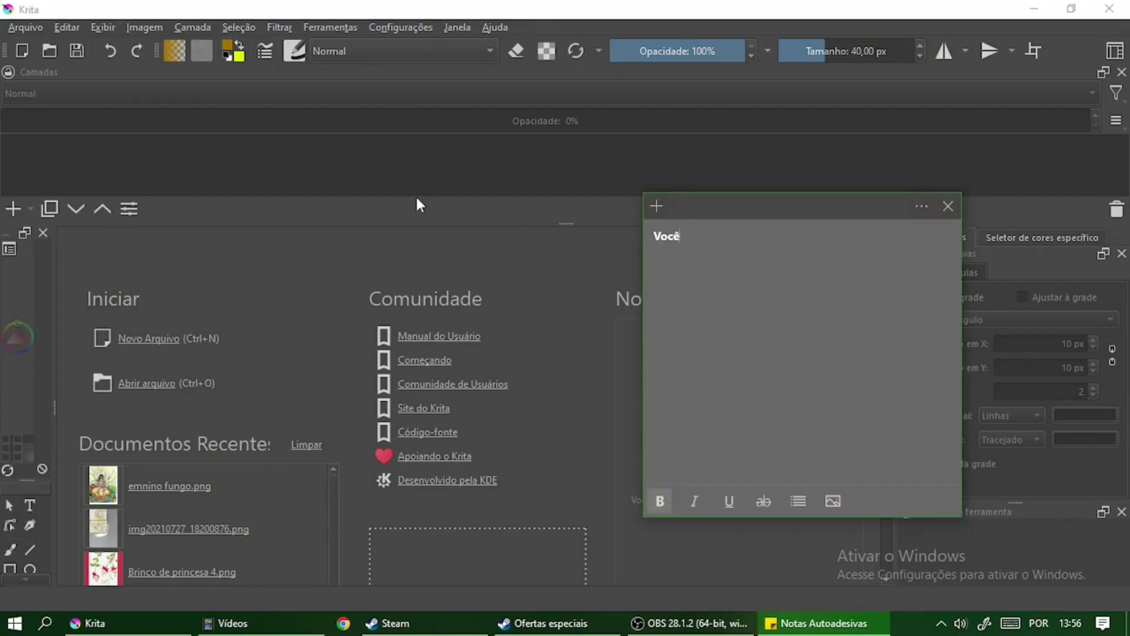
text(ode arrastar)
text( as janelas das ferra)
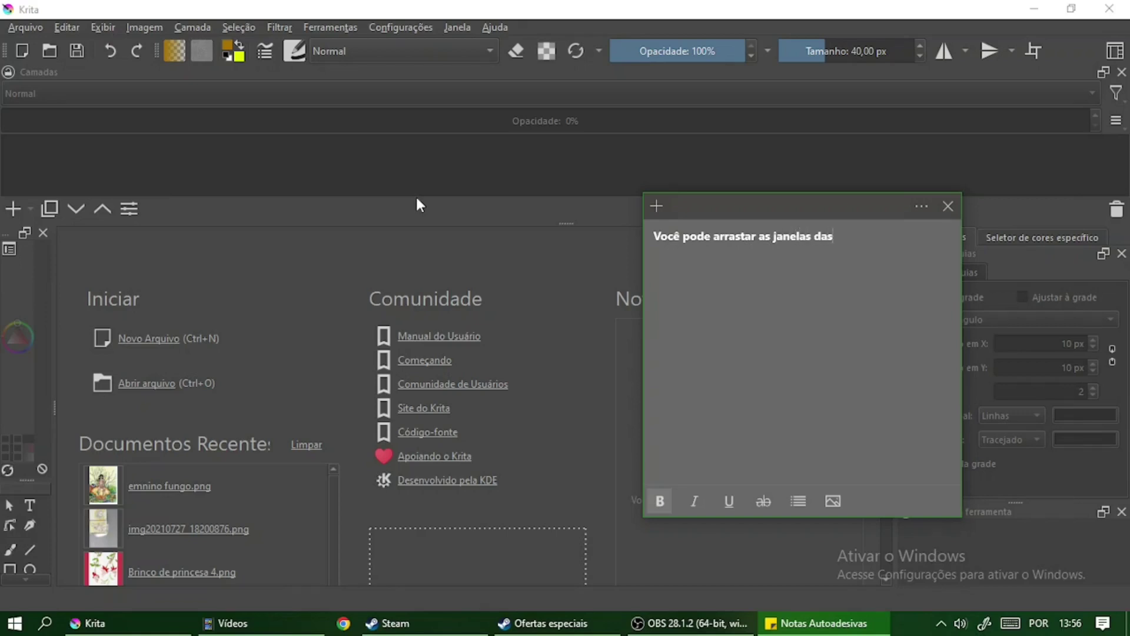
text(mentas e b)
text(loquear elas )
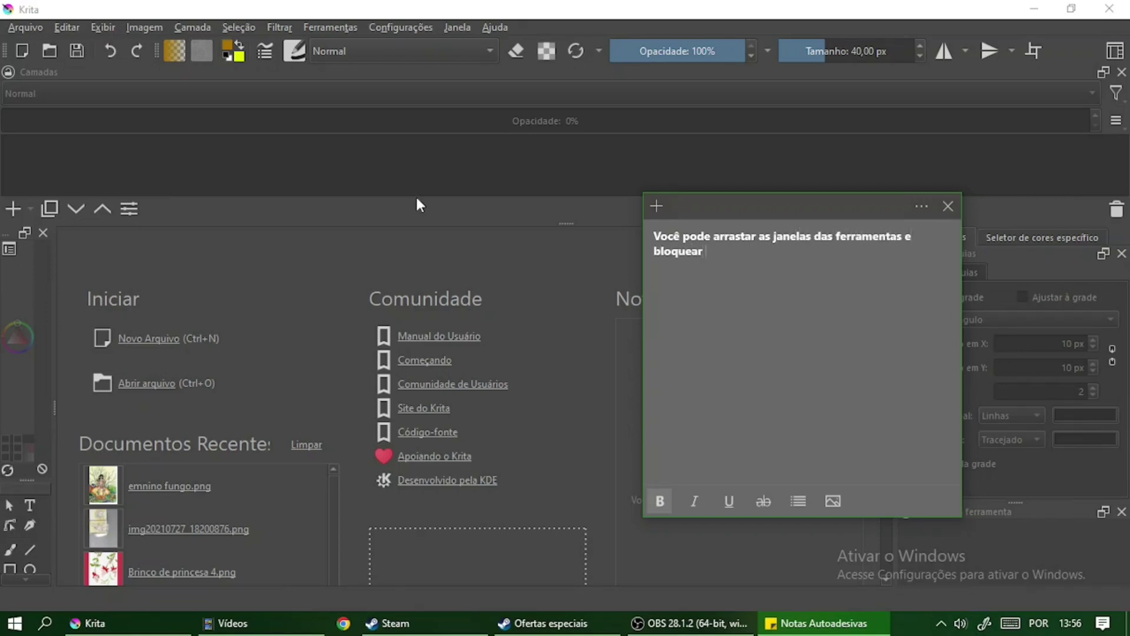
text(no lu)
text(gar que preferir, s)
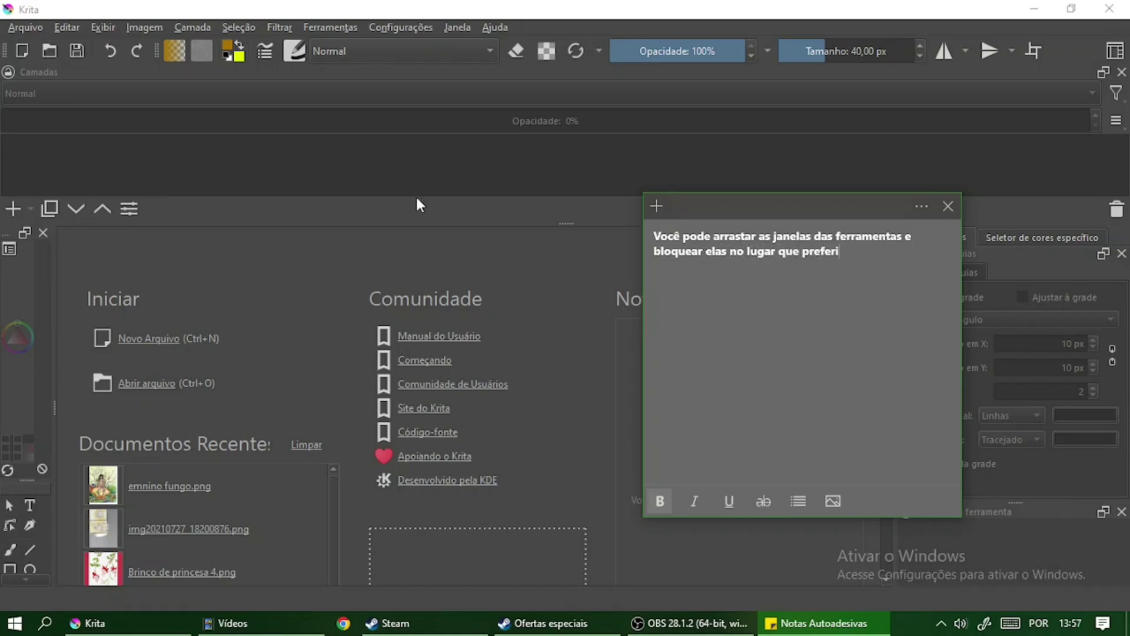
text(e quiser a)
text(diciona)
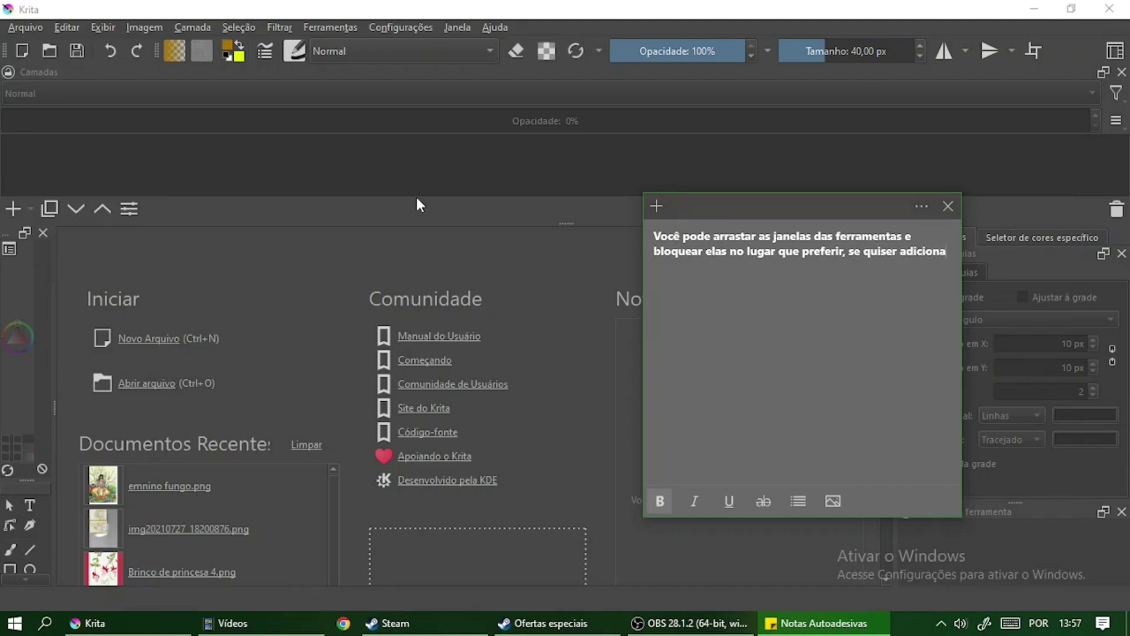
text(r mais ferramentas é só c)
text(lica)
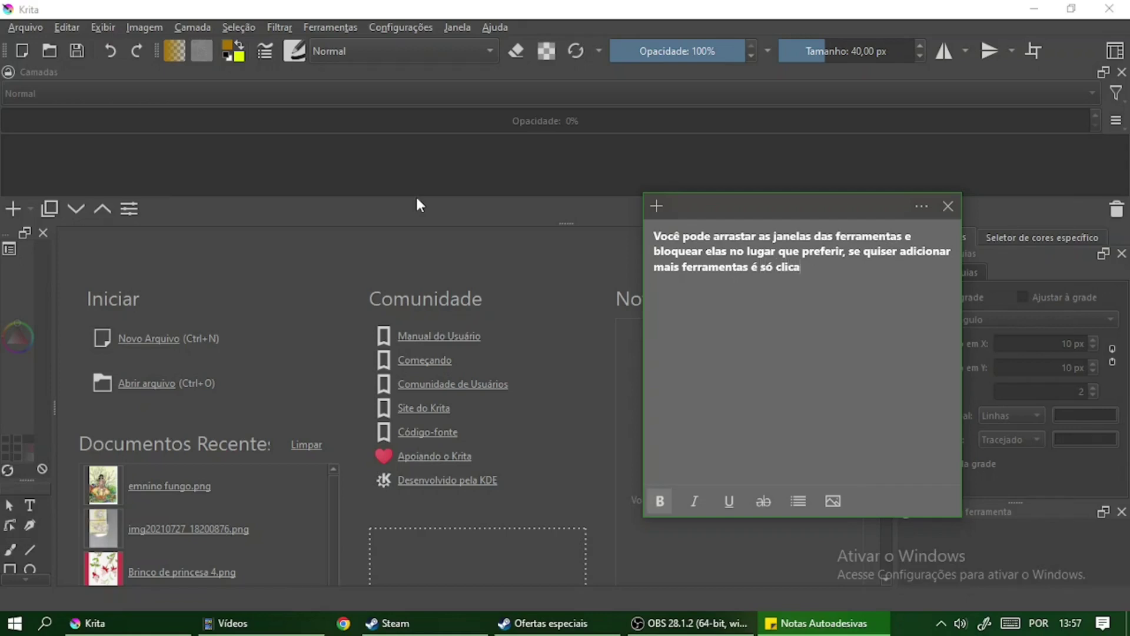
text(r nas areas aco)
text(plavéis)
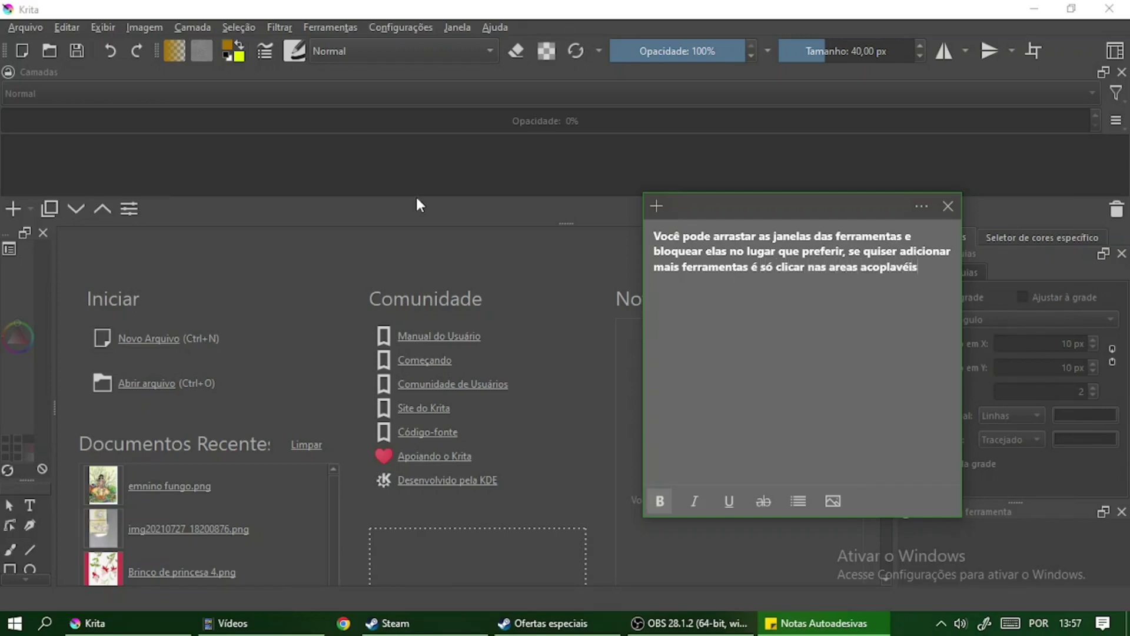
Enable the Curvas de animação docker and float it fully on screen.
click(409, 29)
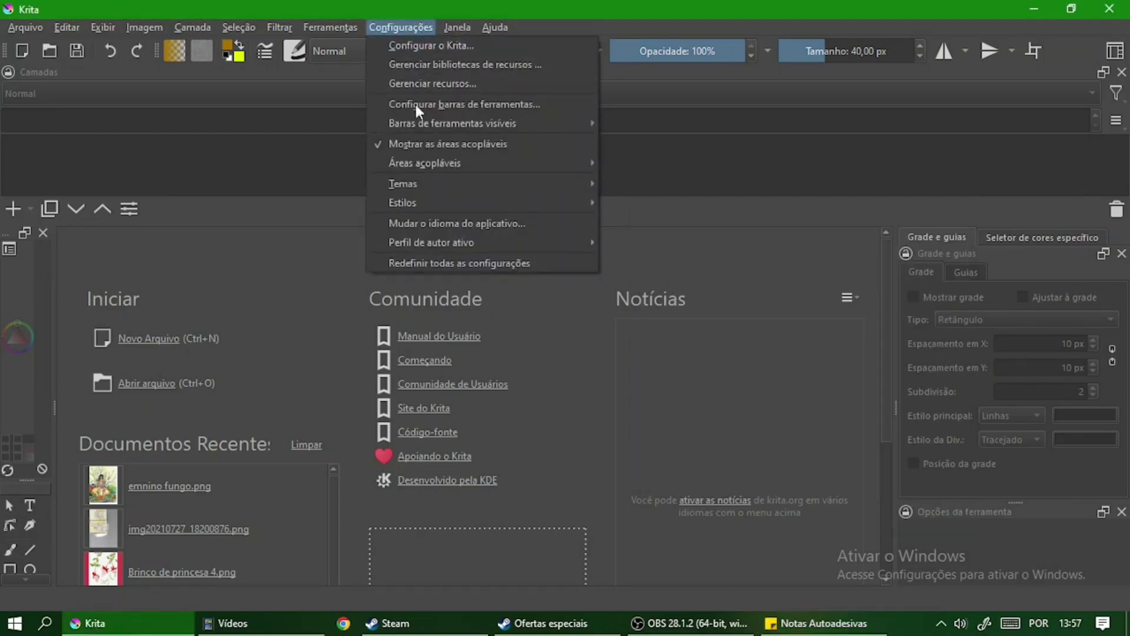
mouse_move(425, 162)
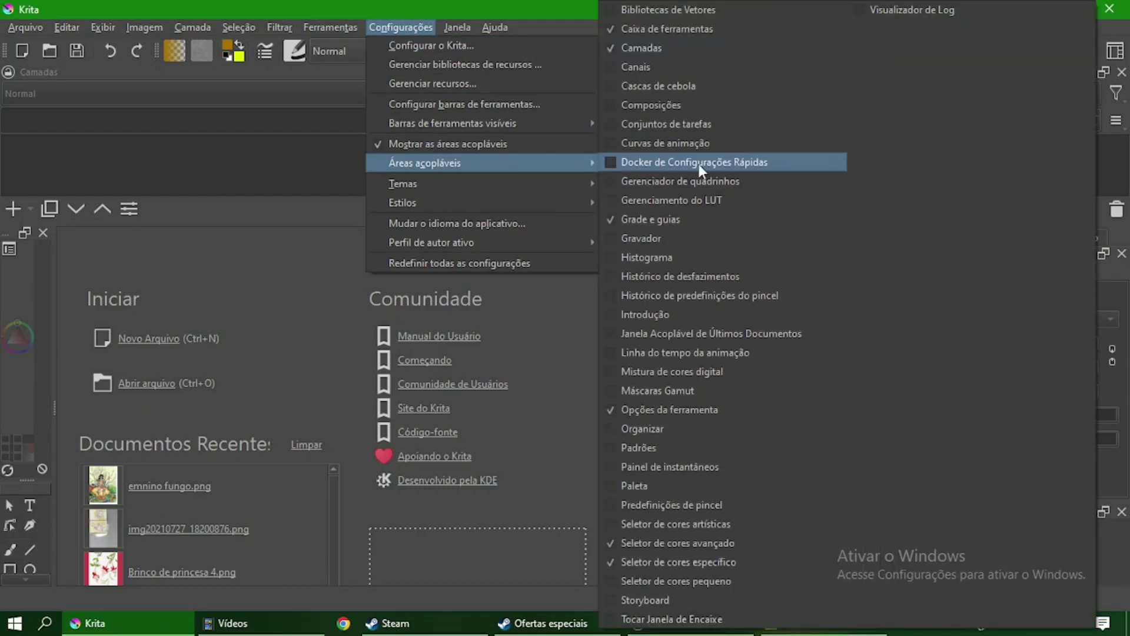
click(617, 145)
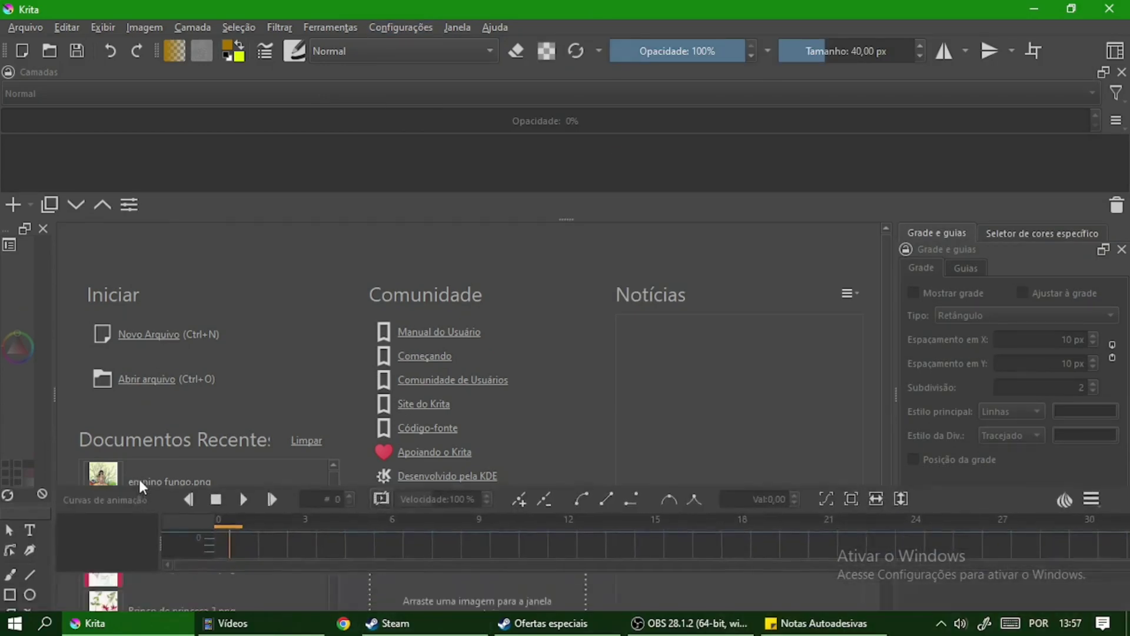
drag(87, 585, 147, 352)
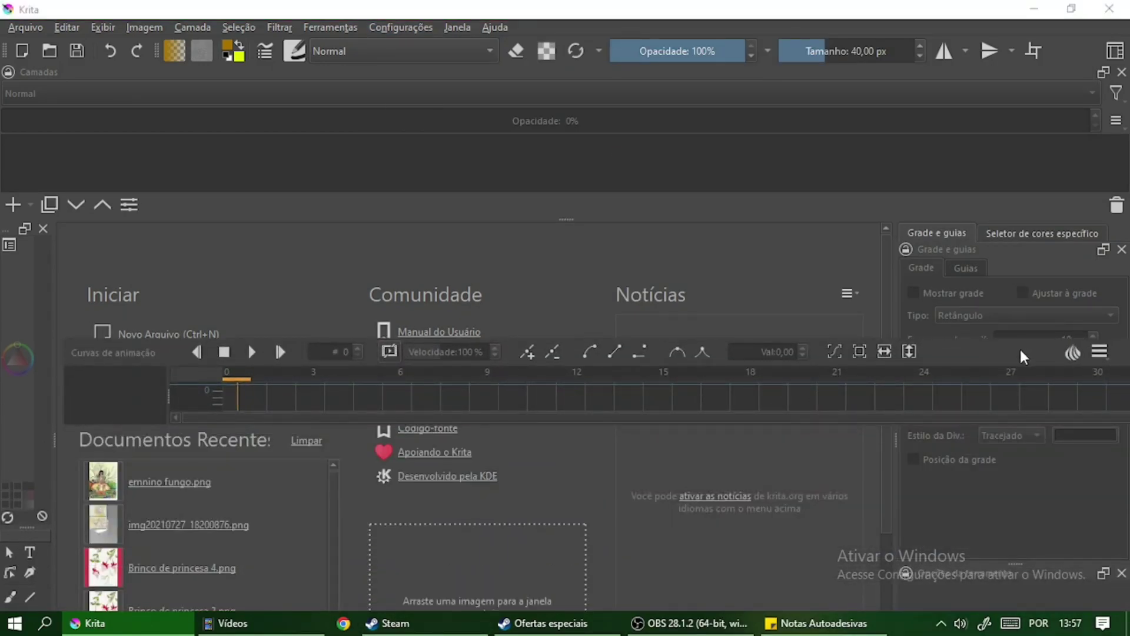
drag(1025, 353, 860, 356)
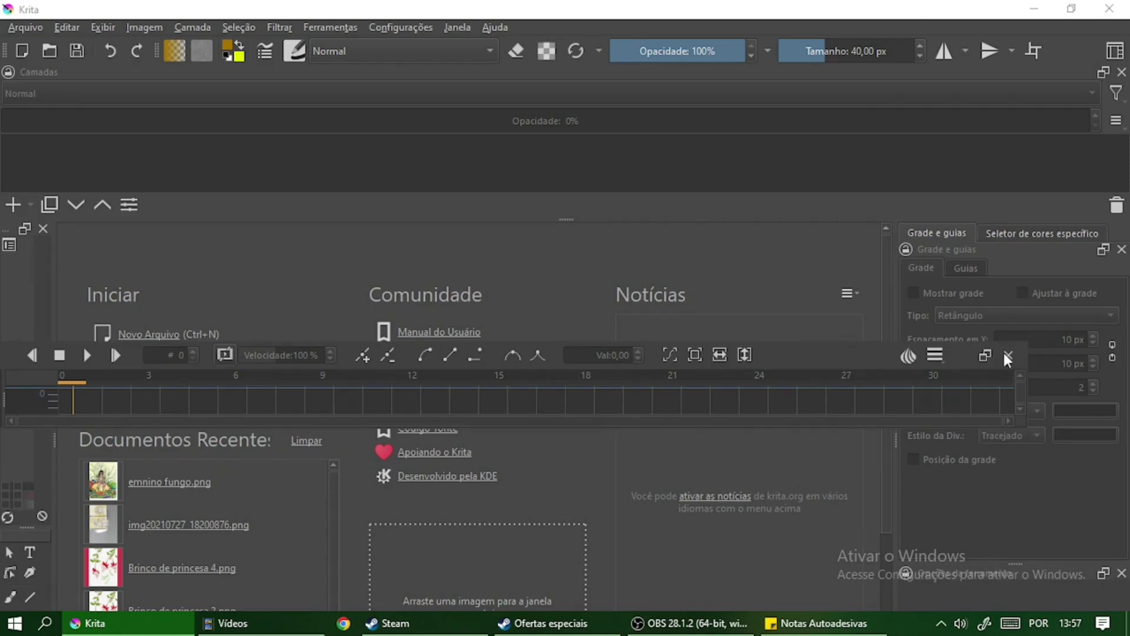
click(1116, 53)
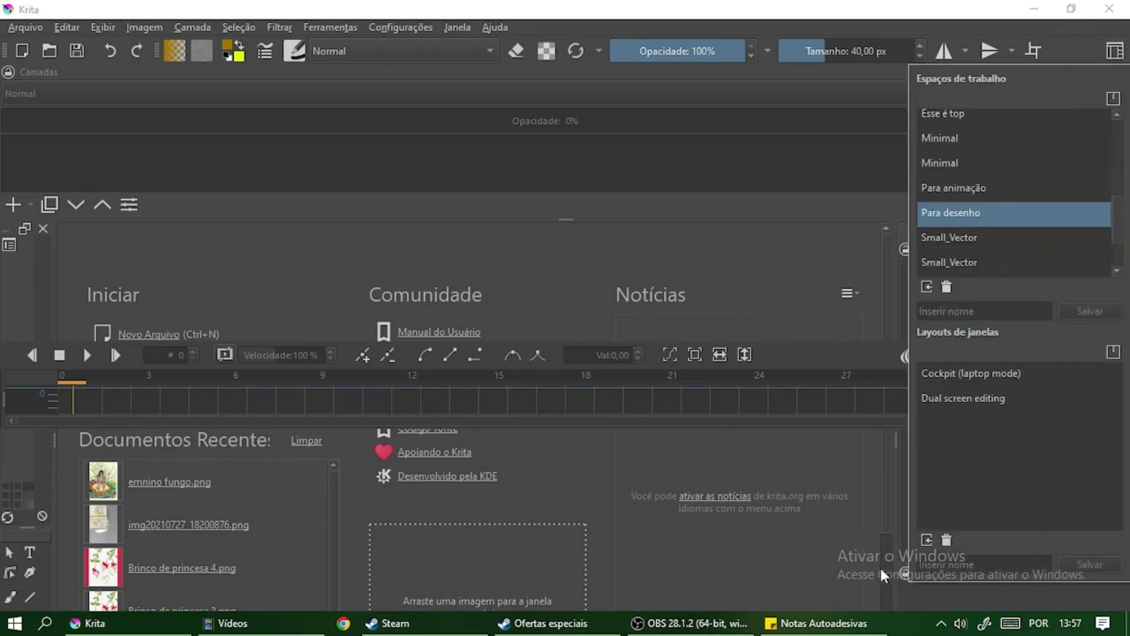
Rewrite the sticky note to 'Depois que você configurar sua preferencia é só dar um nome'.
click(827, 624)
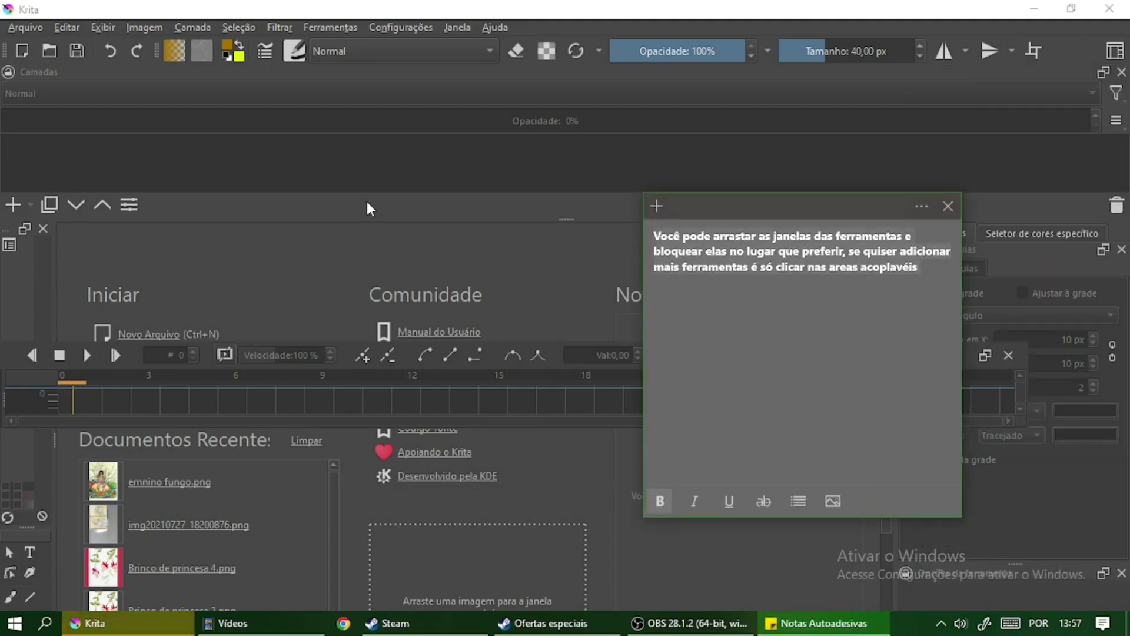
key(ctrl+a)
text(Depo)
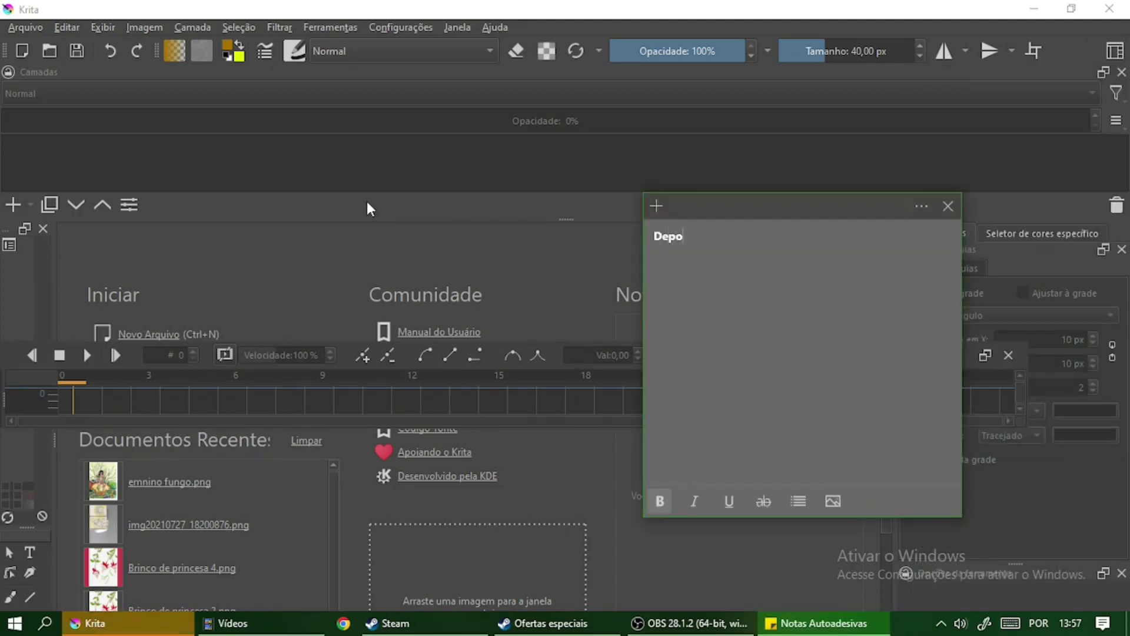
text(is u)
key(BackSpace)
text(que)
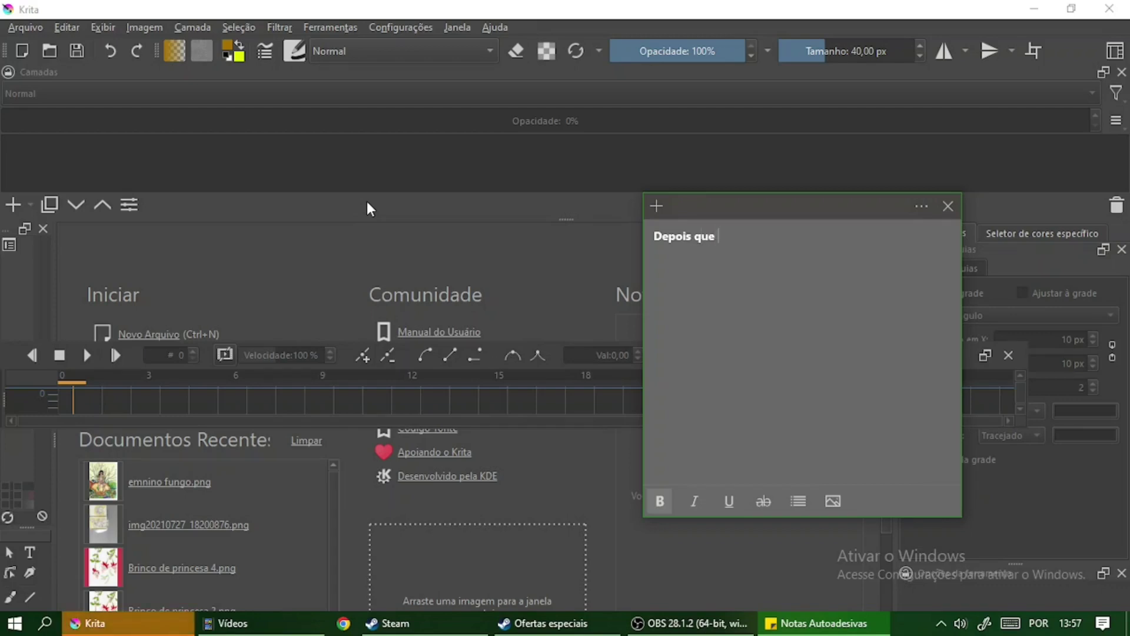
text( você configur)
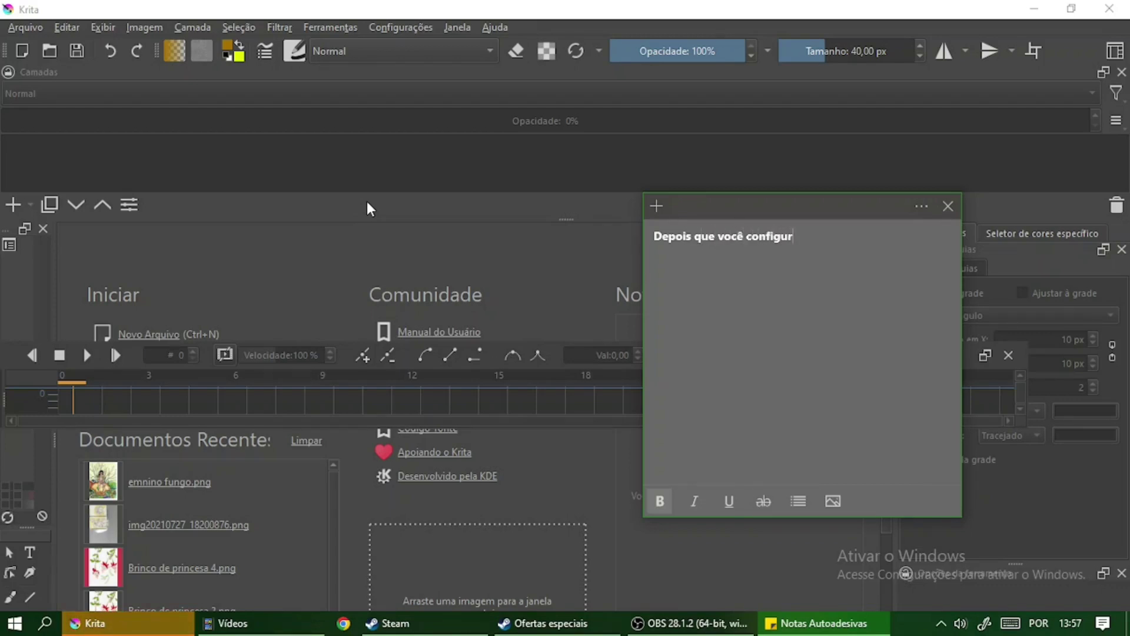
text(ar sua prefere)
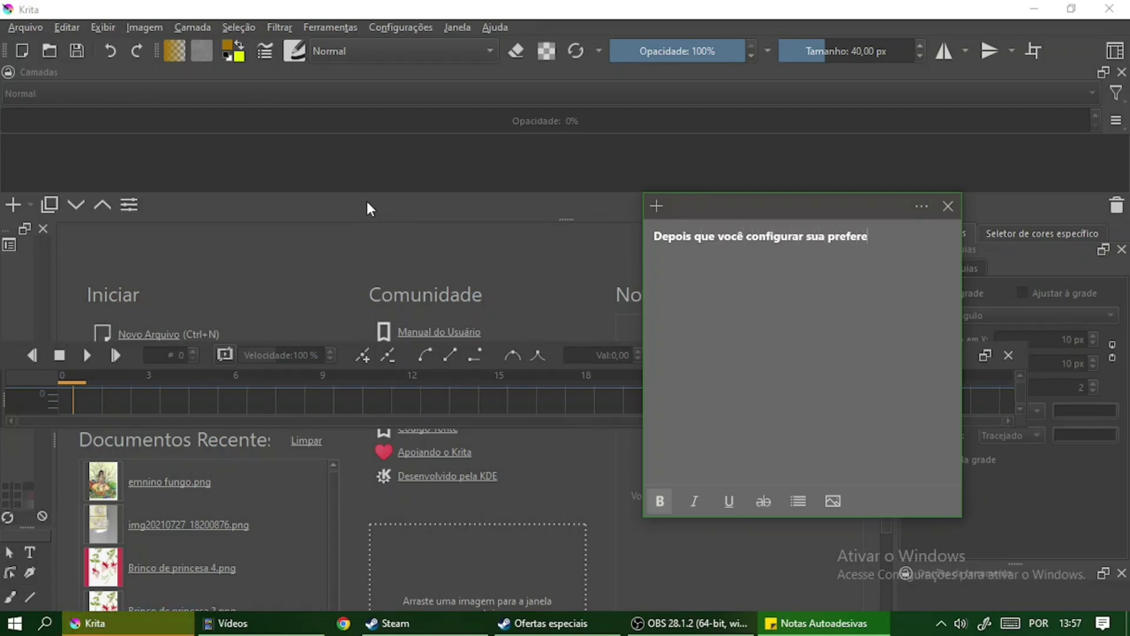
text(ncia é so)
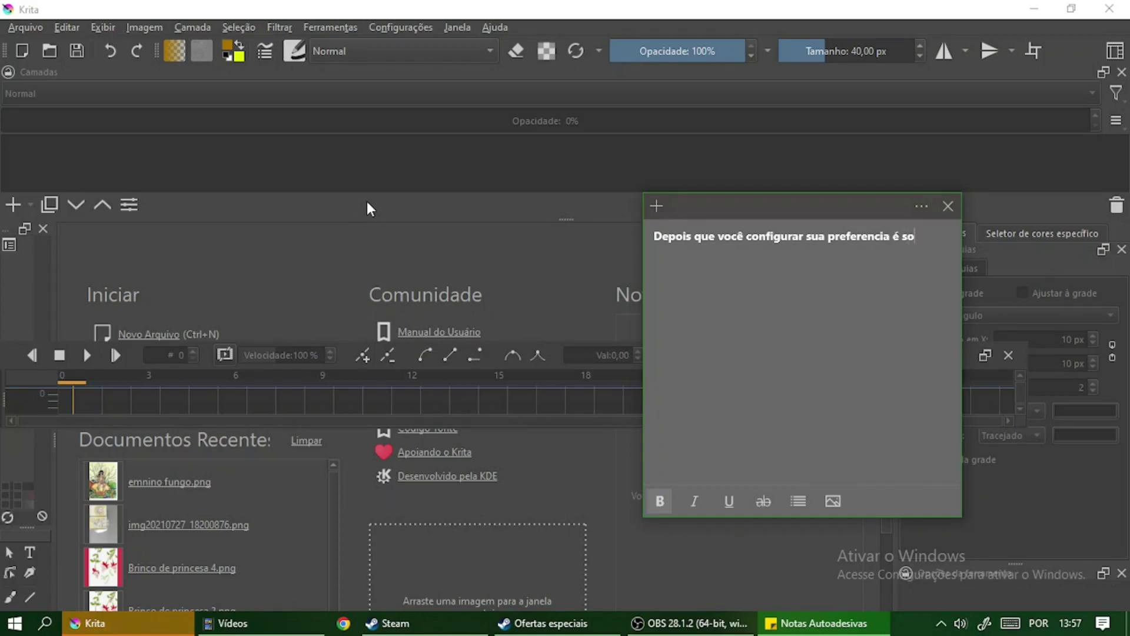
key(BackSpace)
text(dar)
text( um nome)
Apply the Para desenho workspace from the workspace list, discarding the typed name.
click(1115, 50)
click(967, 312)
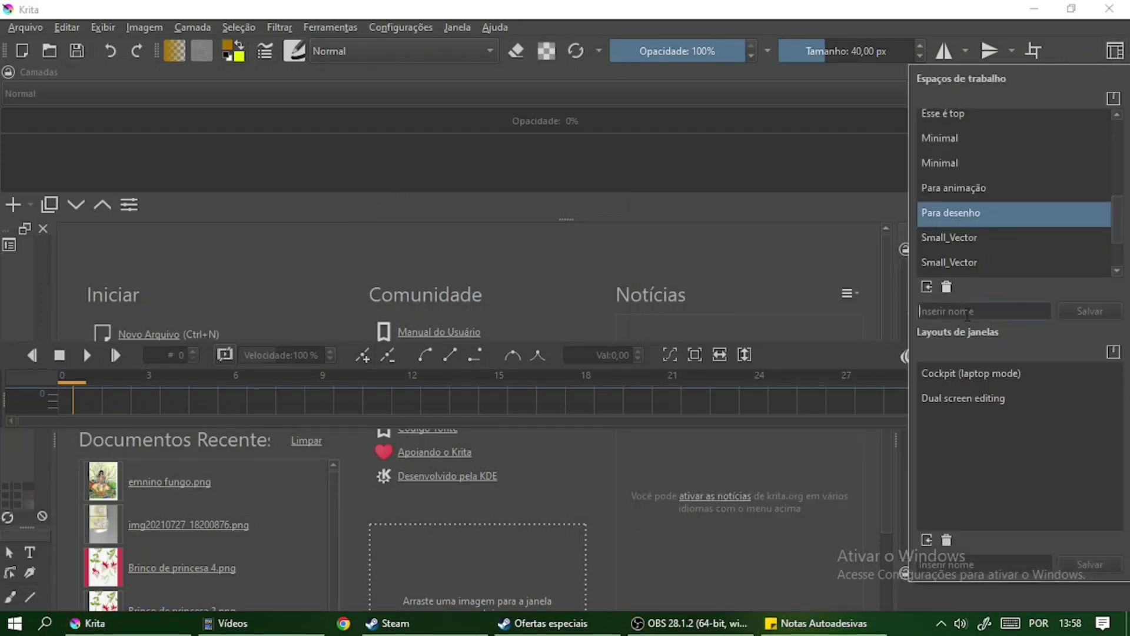
text(salva a)
text(qui o no)
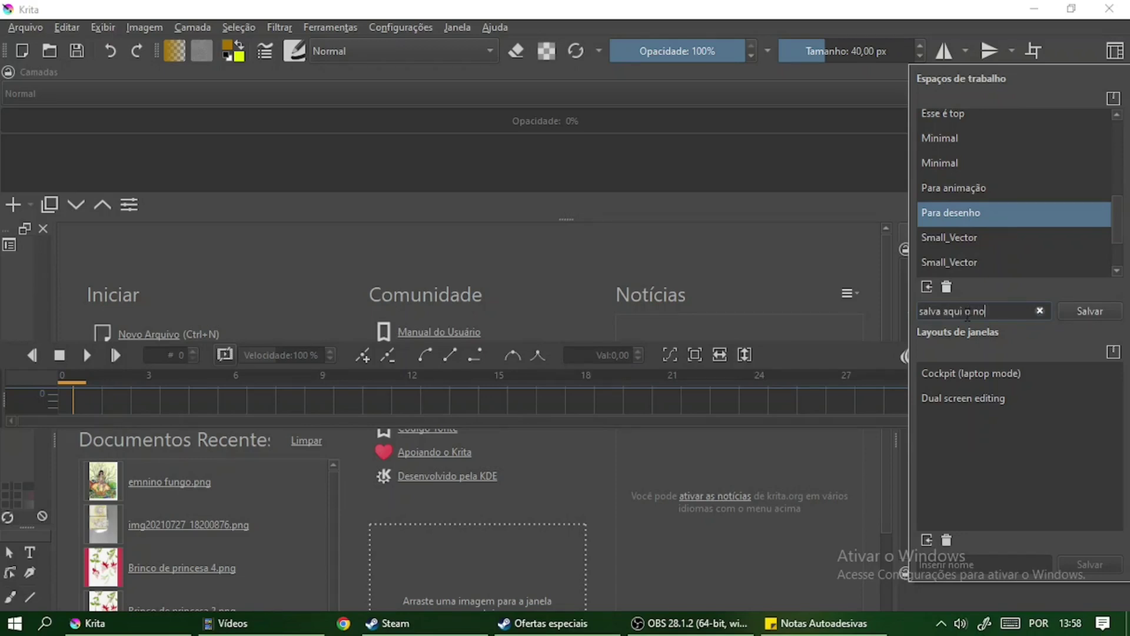
text(me que)
text( quiser)
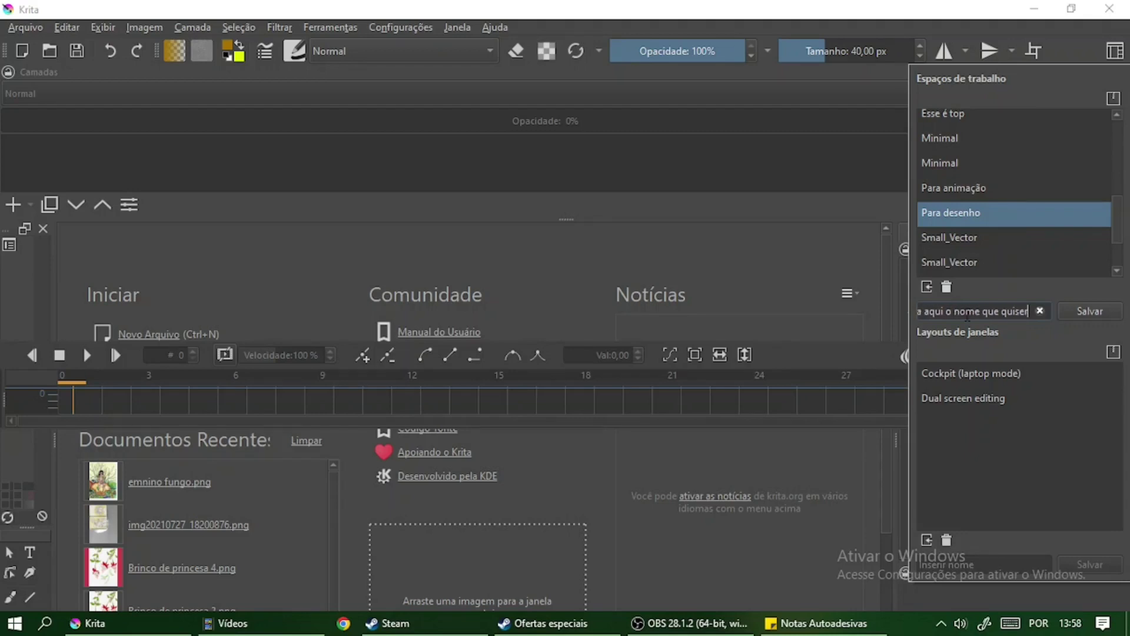
click(1041, 310)
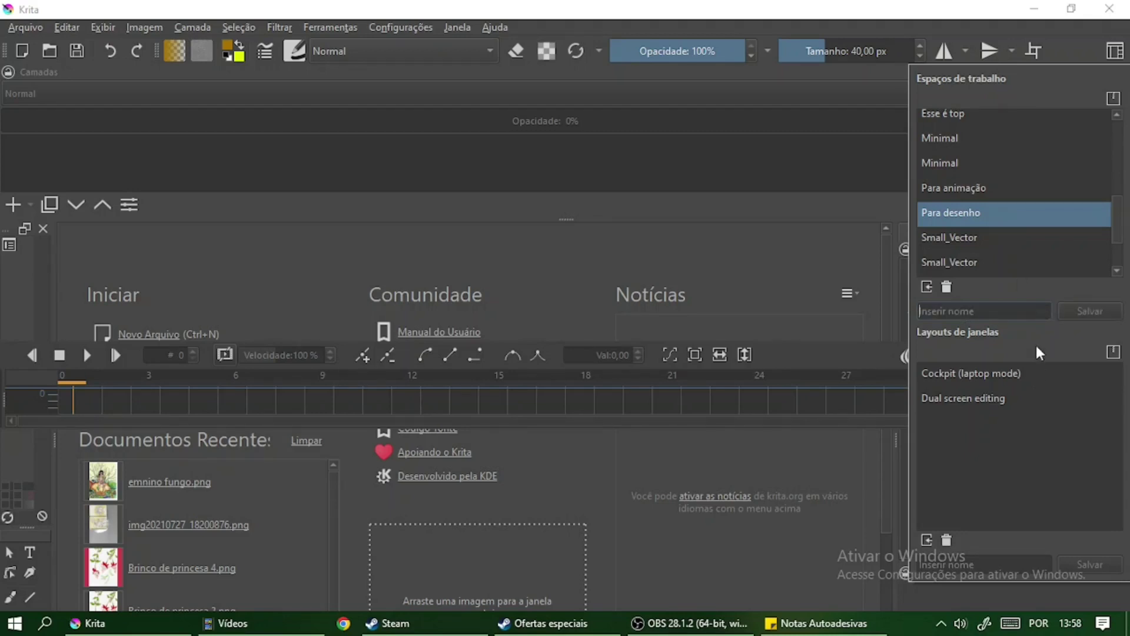
click(1016, 242)
click(945, 213)
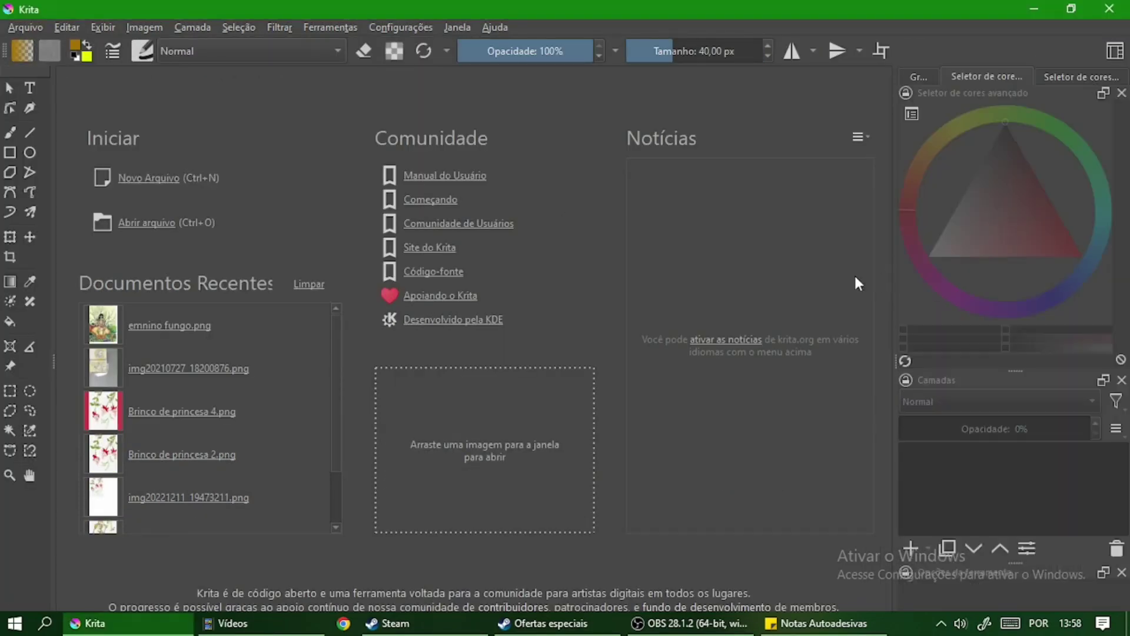
Rewrite the sticky note about Krita's ready-made document presets you can use or modify.
click(782, 623)
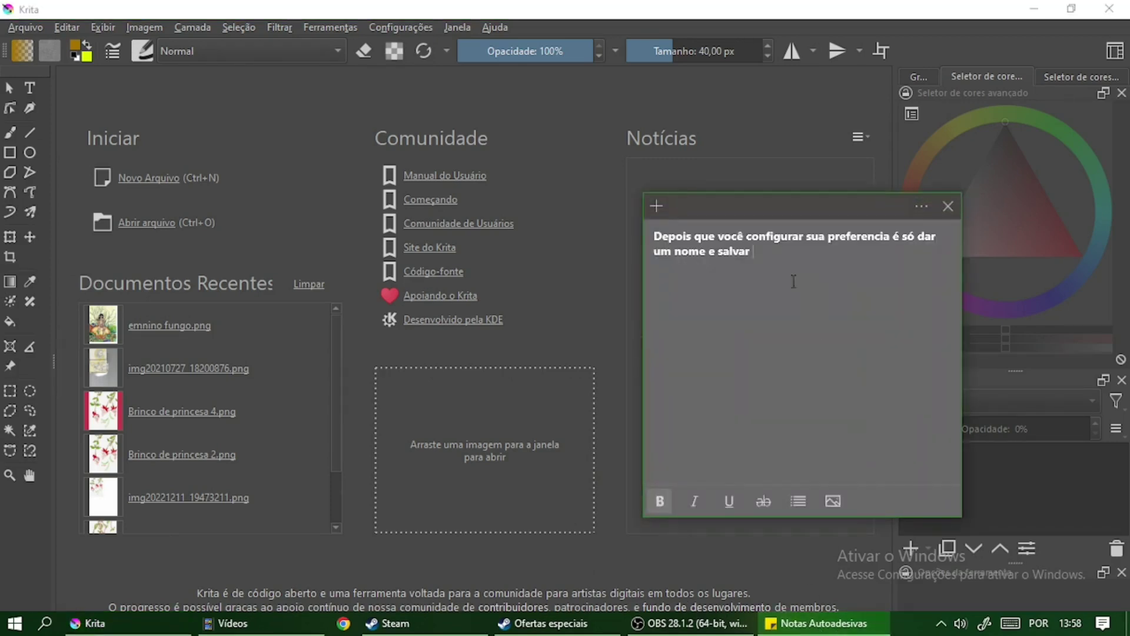
key(ctrl+a)
text(Bom pra)
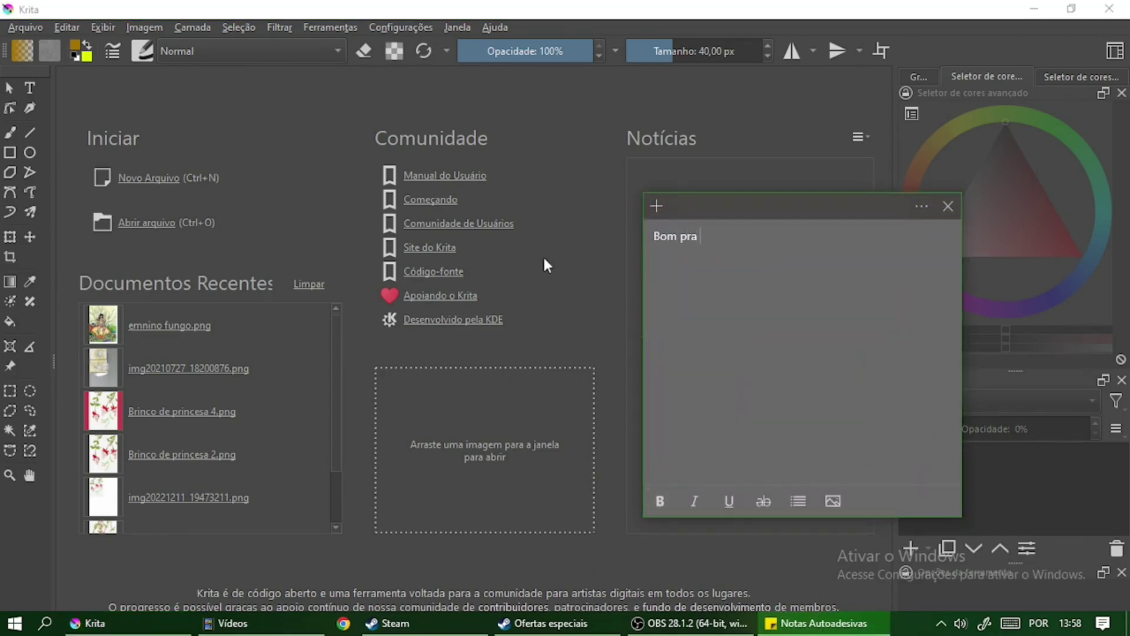
text( começar o krit)
text(a também t)
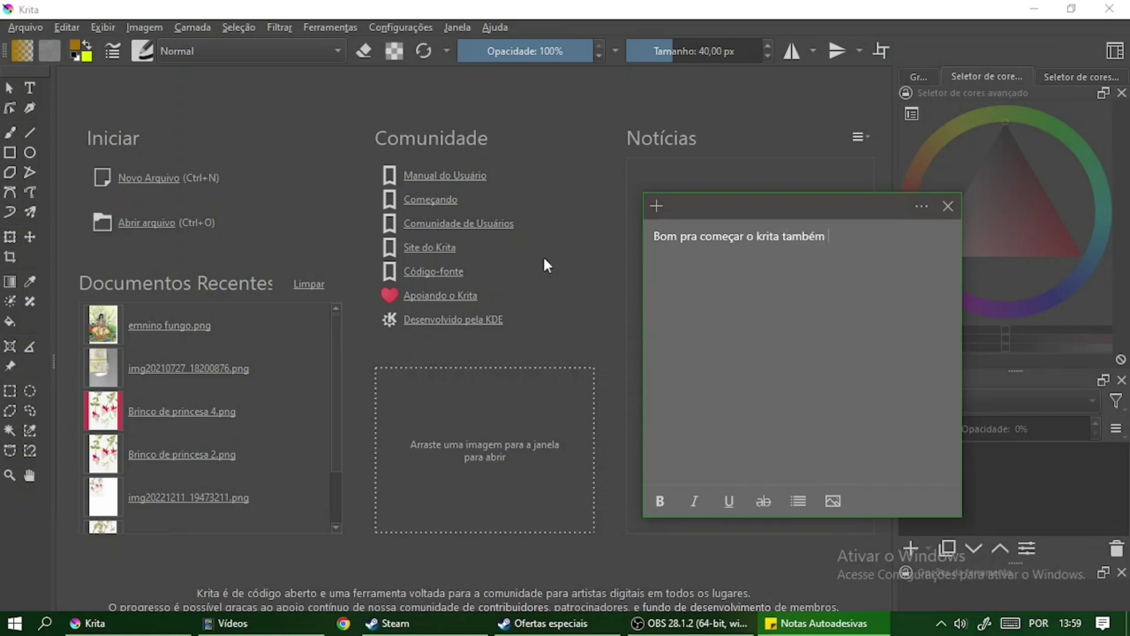
text(em algumas pre)
text(defini)
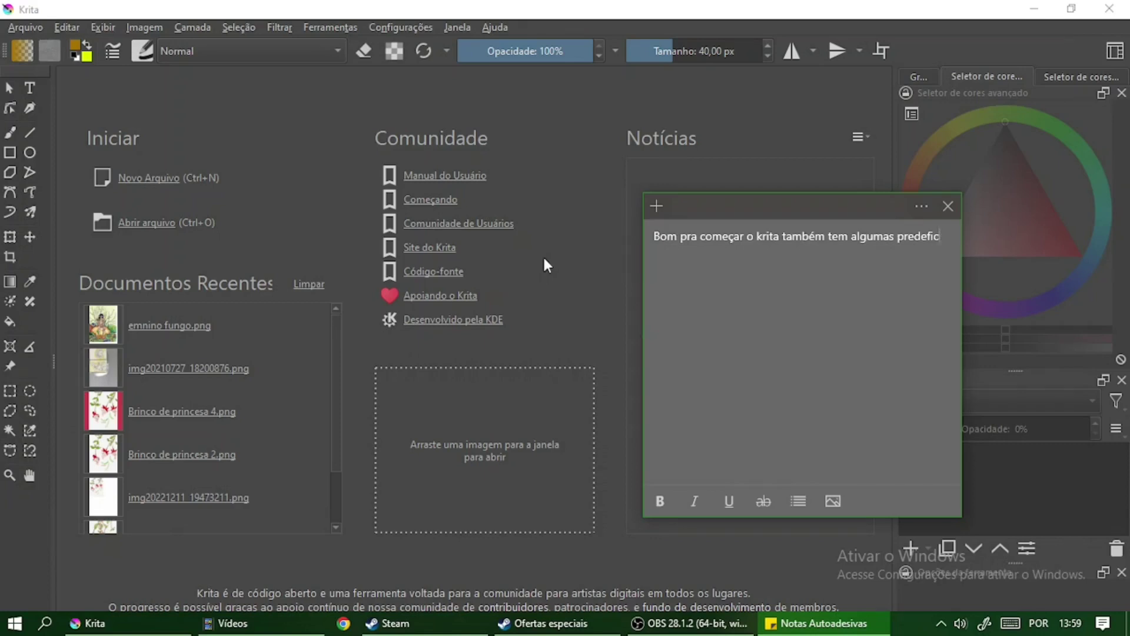
text(ções pr)
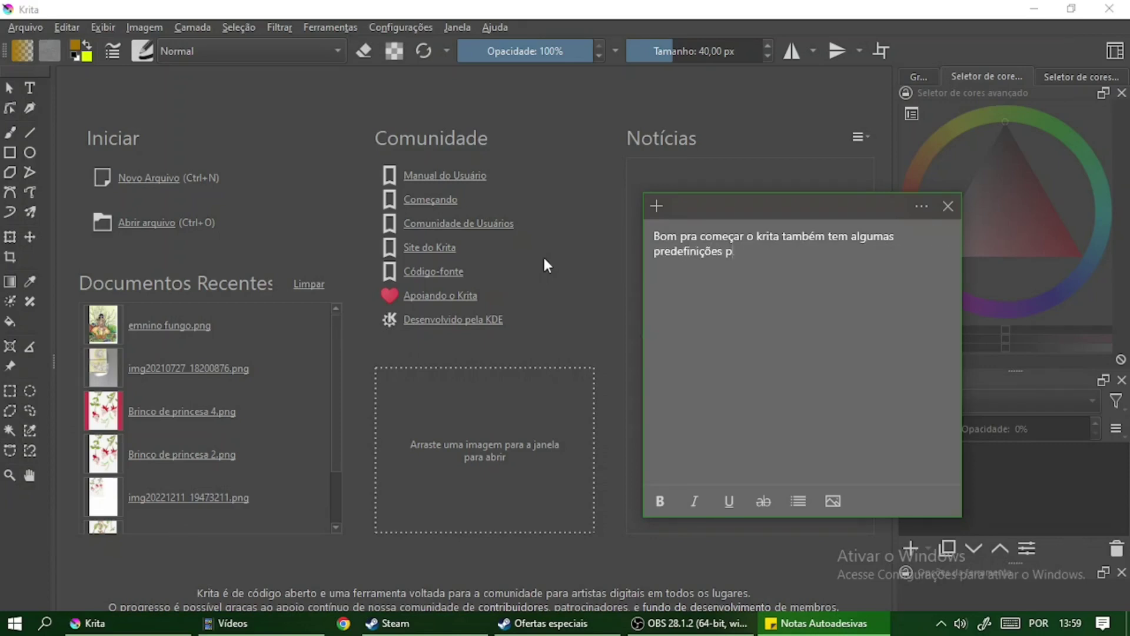
text(ontas de docu)
text(ment)
key(BackSpace)
text(vocÊ )
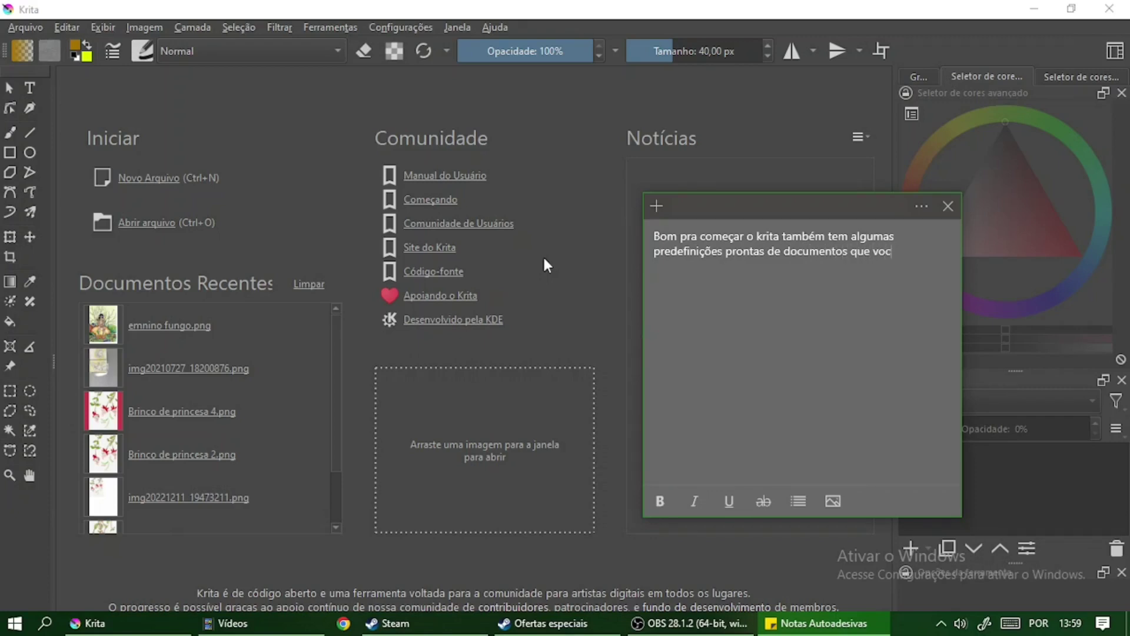
text(pode)
key(BackSpace)
key(BackSpace)
key(BackSpace)
text(pode us)
text(ar, ou modificar)
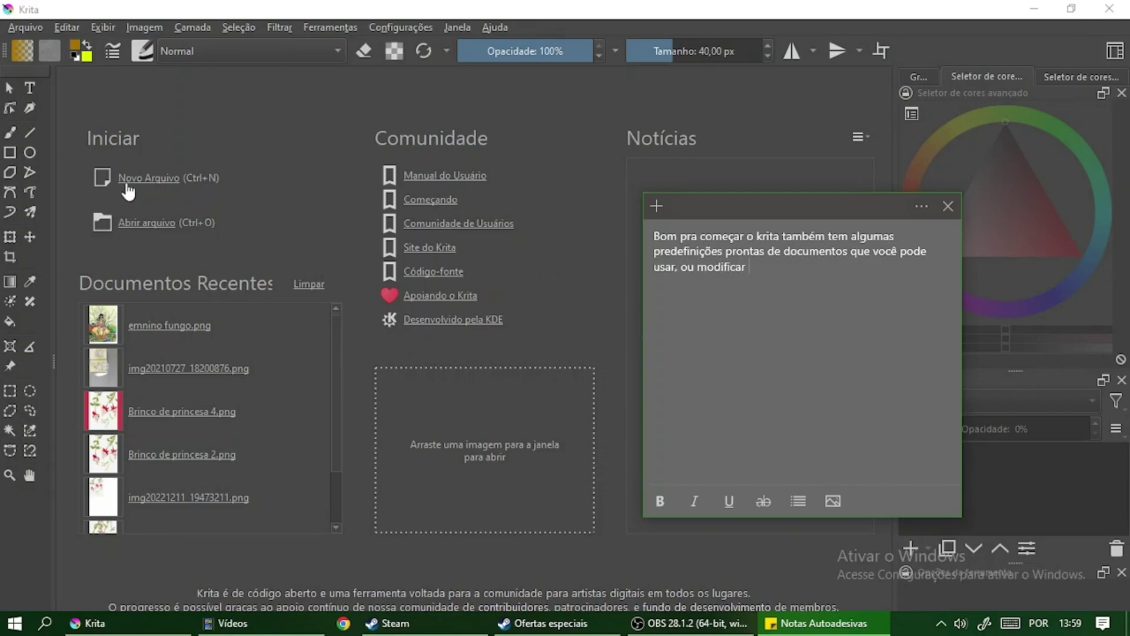
Create a new landscape document of 2480 × 1754 px at 300 dpi.
click(126, 185)
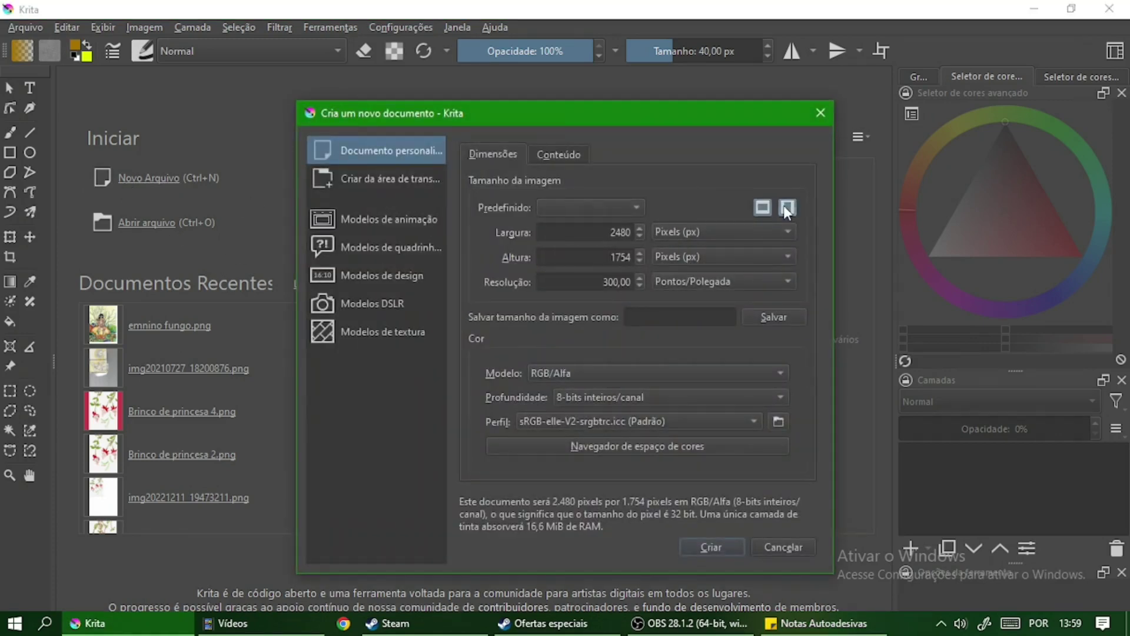
click(787, 209)
click(723, 551)
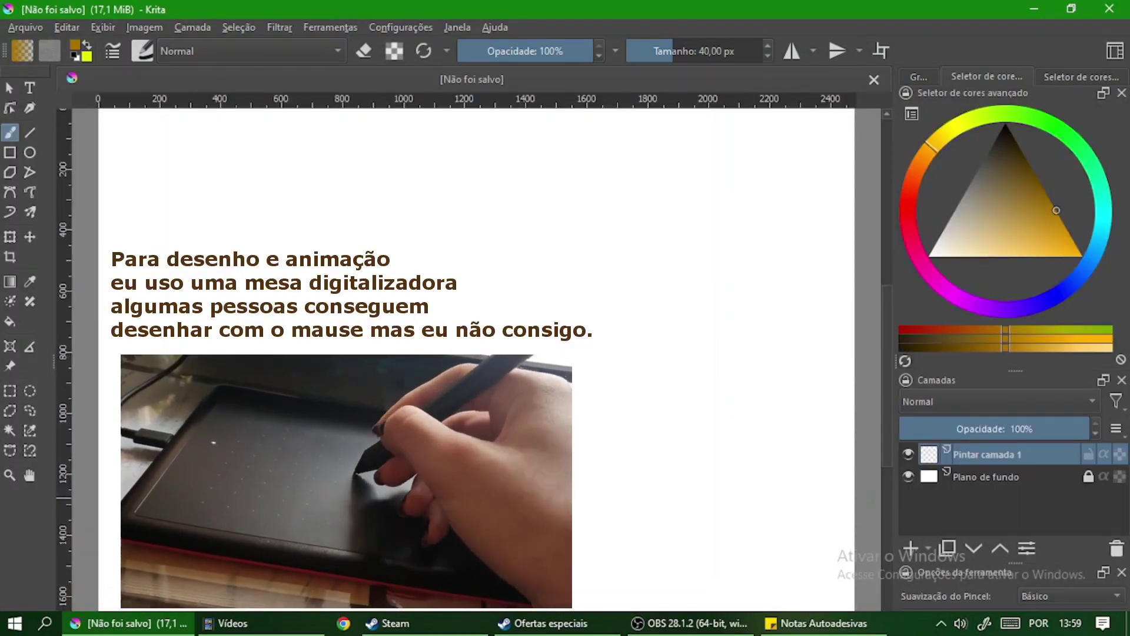
Note that some useful shortcuts will be shown, then pick crimson in Krita's colour selector.
drag(676, 321, 670, 349)
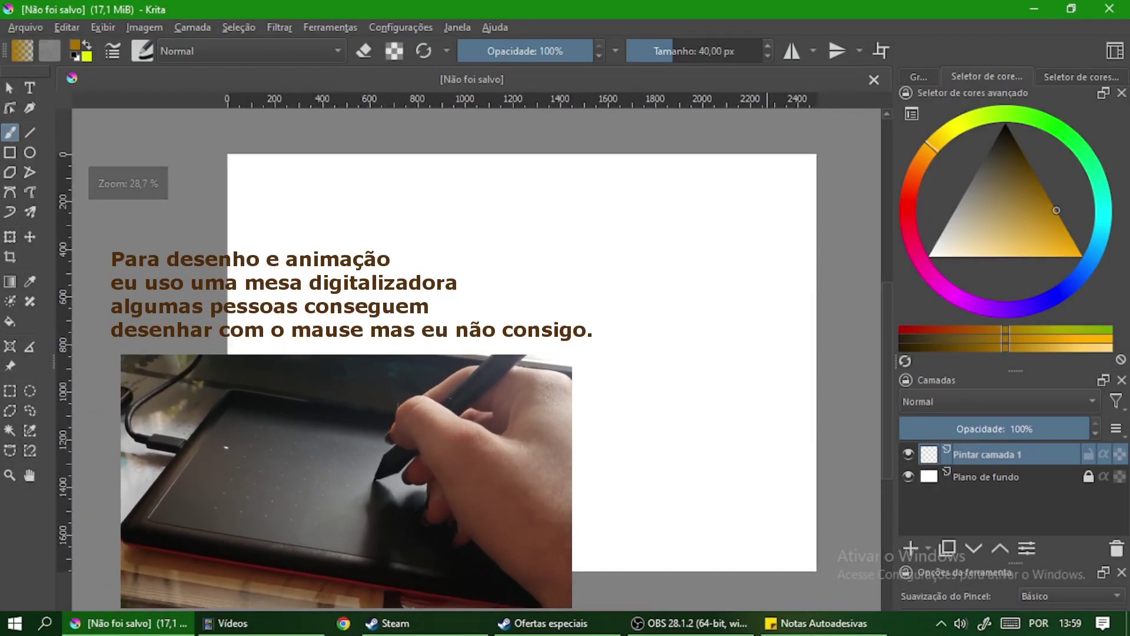
text(Vou m)
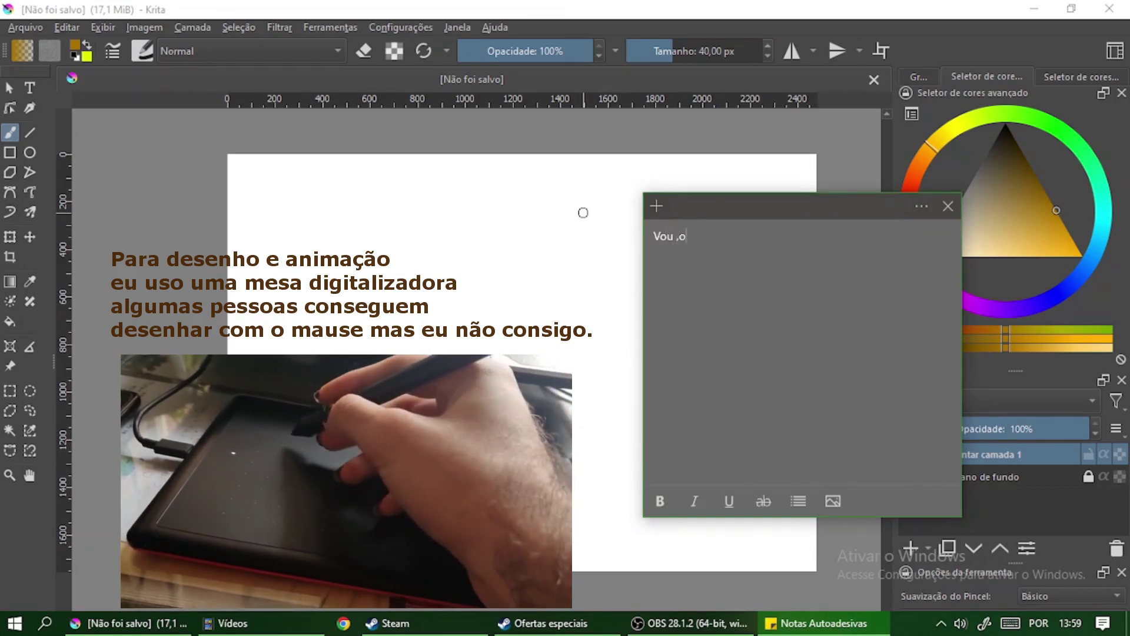
key(BackSpace)
key(BackSpace)
text(mostrar)
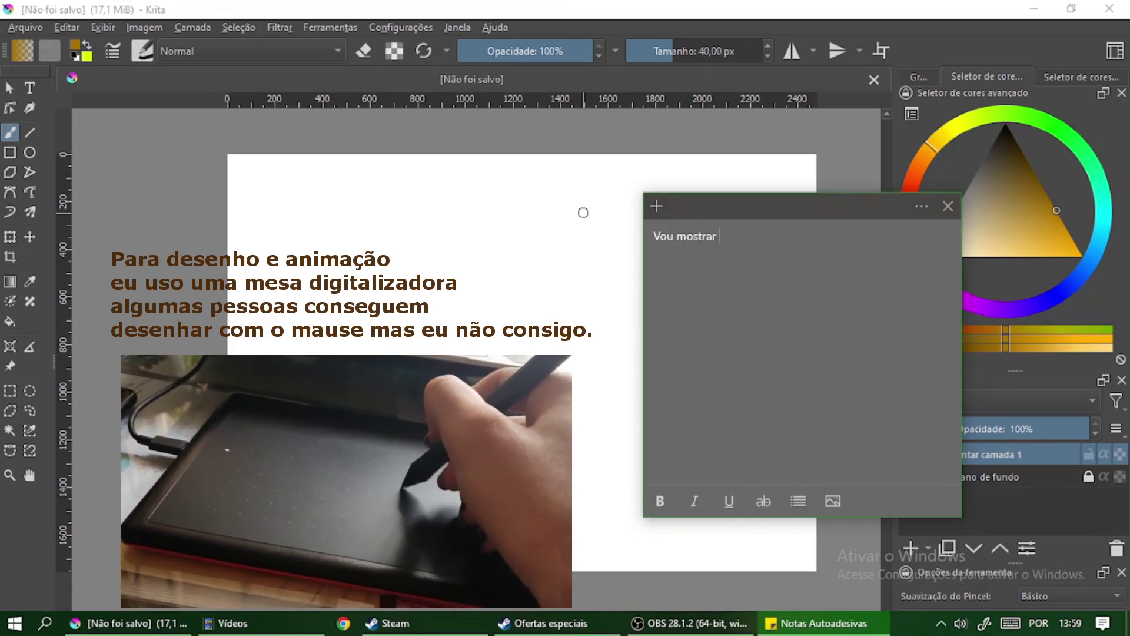
text( alguén)
key(BackSpace)
key(BackSpace)
key(BackSpace)
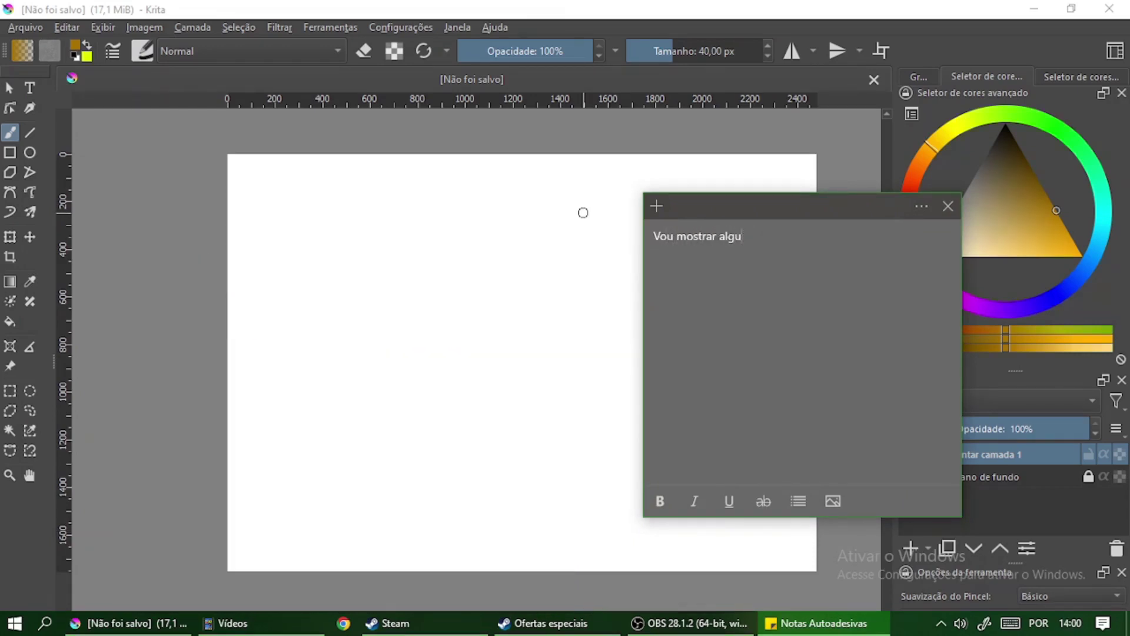
text(uns )
text(atalhos úteis, e como configur)
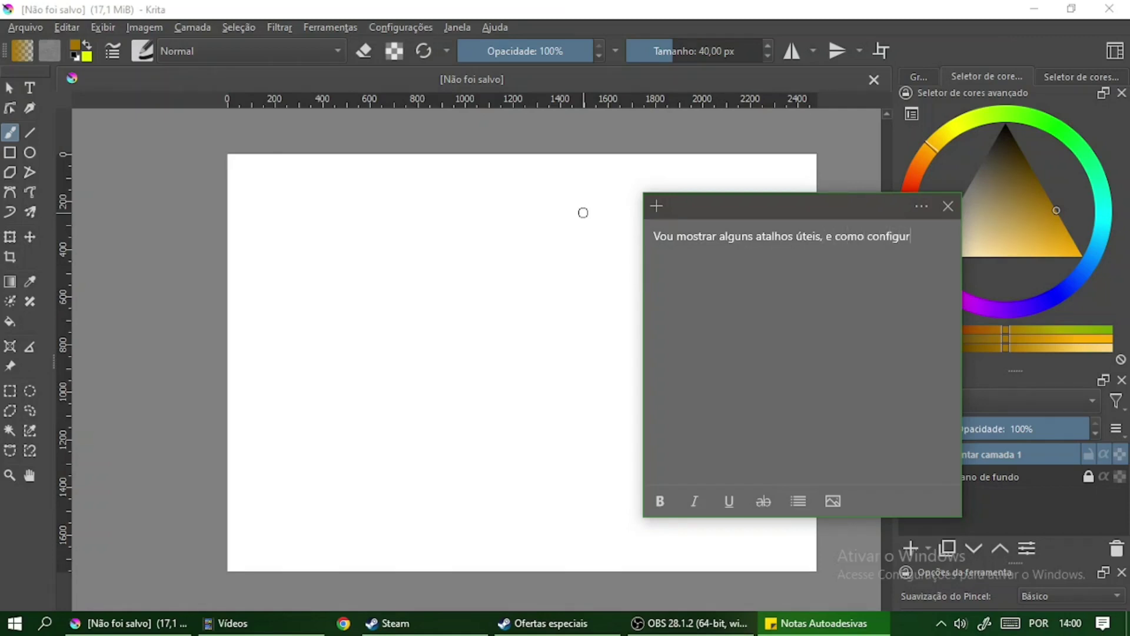
text(dificar os atalhos)
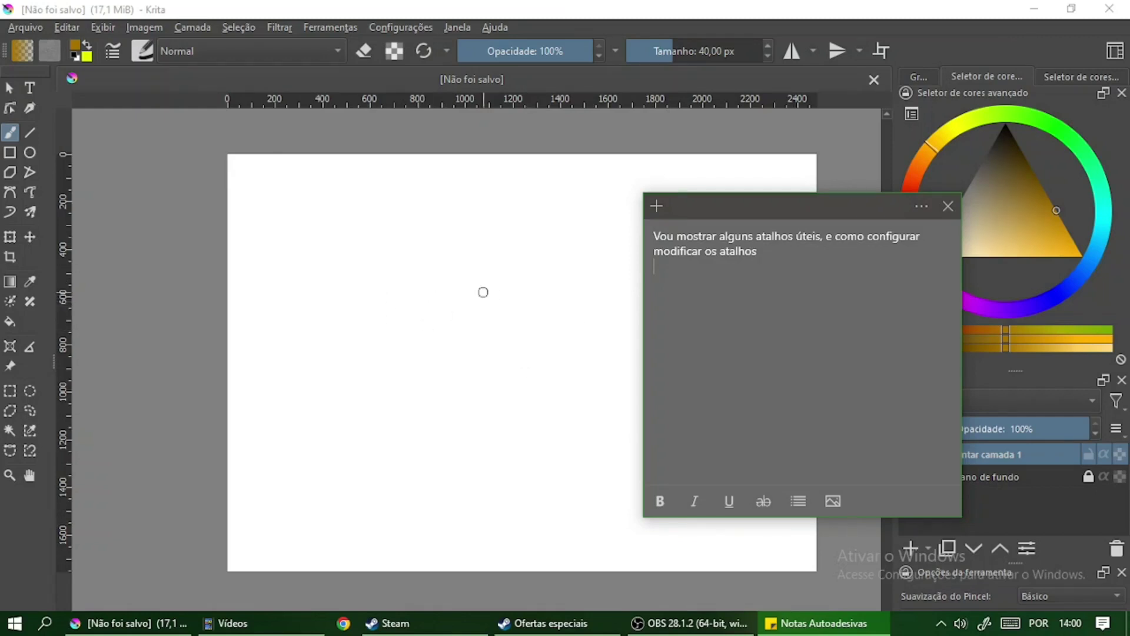
click(1035, 184)
click(911, 240)
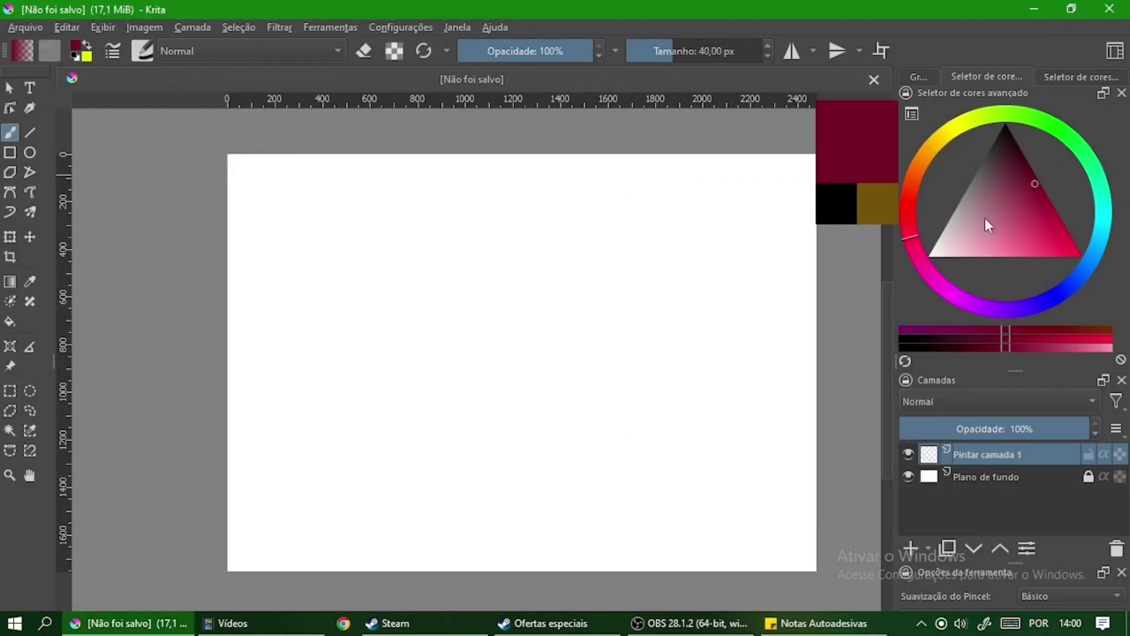
drag(372, 243, 420, 335)
key(ctrl+z)
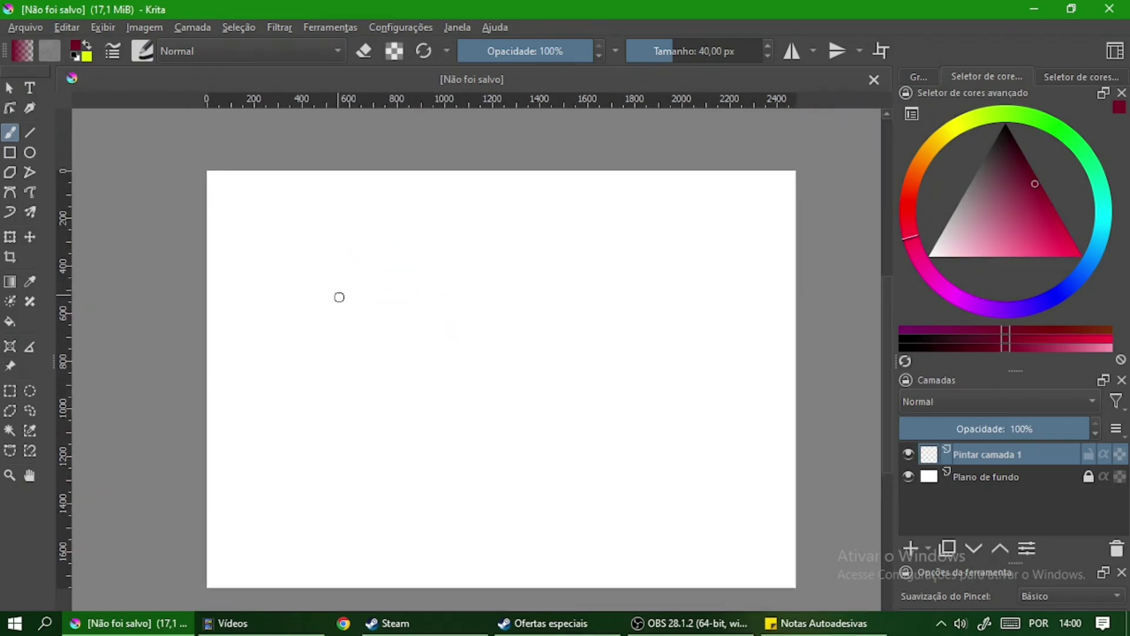
mouse_move(277, 242)
mouse_down()
mouse_move(292, 233)
mouse_move(300, 256)
mouse_move(336, 274)
mouse_up()
key(ctrl+z)
mouse_move(279, 247)
mouse_down()
mouse_move(324, 262)
mouse_move(396, 234)
mouse_move(374, 259)
mouse_up()
click(424, 256)
drag(415, 235, 438, 259)
mouse_move(470, 239)
mouse_down()
mouse_move(467, 263)
mouse_move(501, 236)
mouse_up()
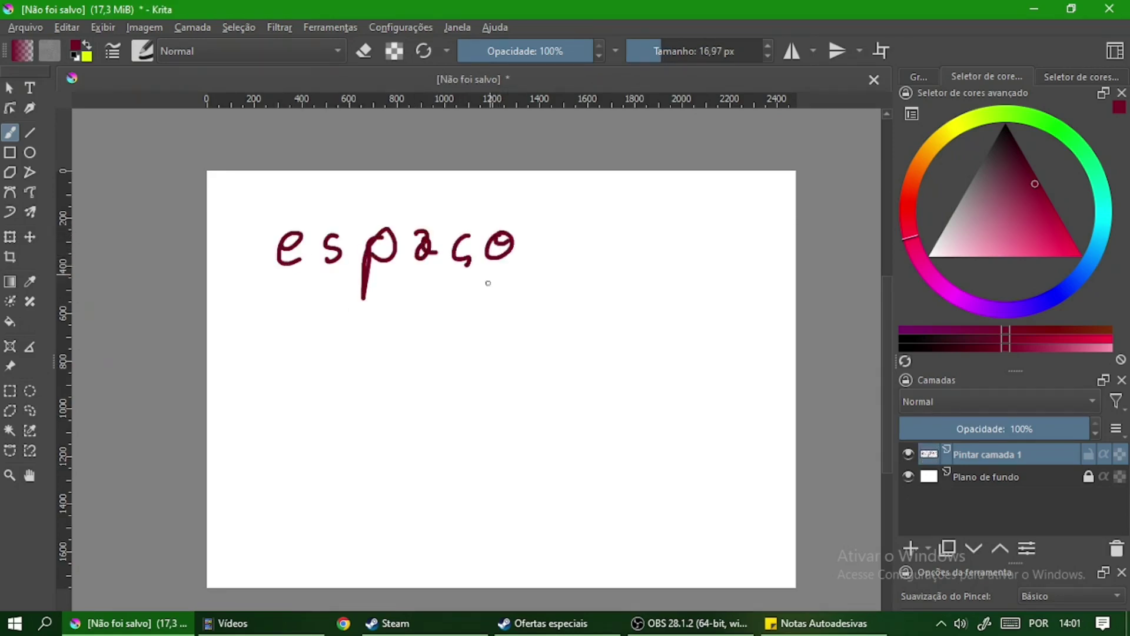
mouse_move(384, 357)
mouse_down()
mouse_move(361, 272)
mouse_move(381, 245)
mouse_move(385, 320)
mouse_move(415, 328)
mouse_up()
drag(451, 307, 513, 323)
click(496, 310)
drag(520, 324, 537, 300)
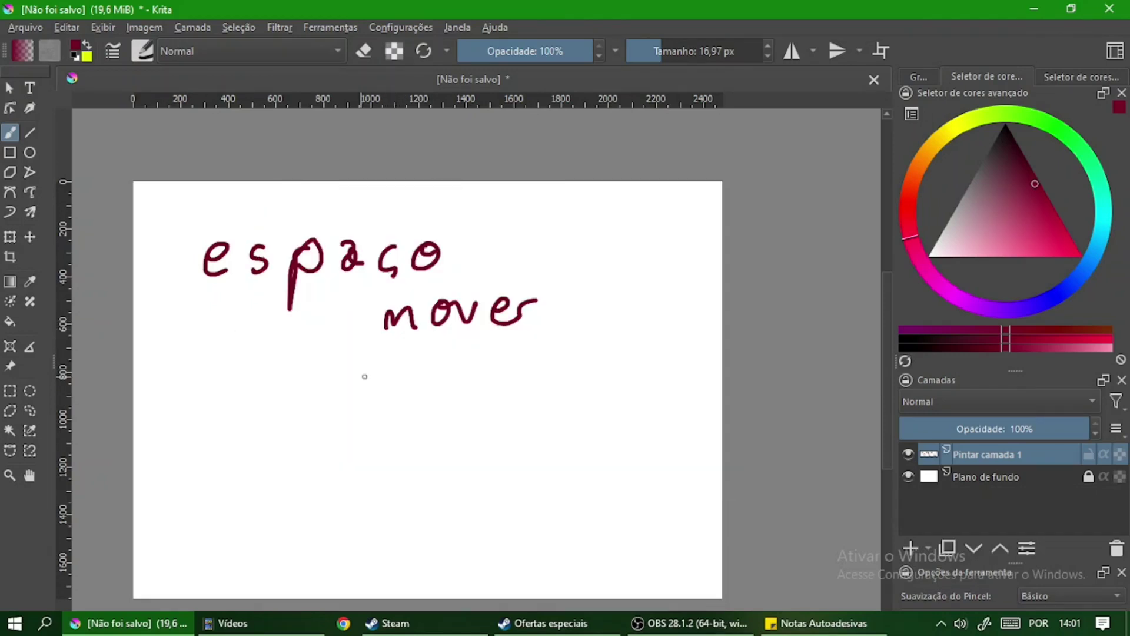
key(Delete)
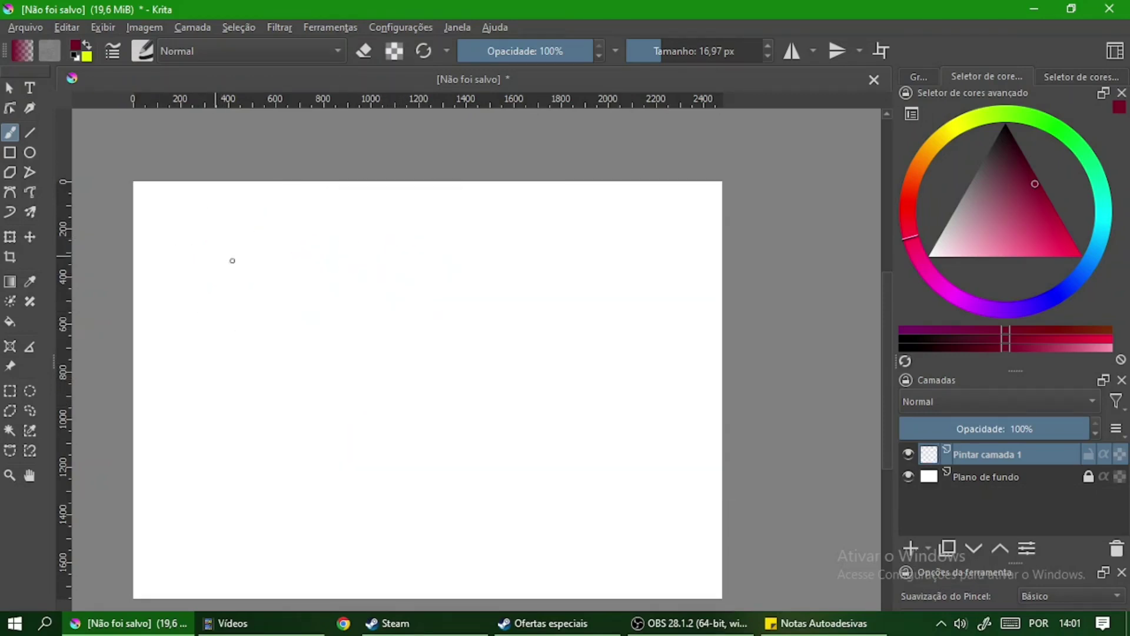
mouse_move(208, 268)
mouse_down()
mouse_move(294, 298)
mouse_move(295, 275)
mouse_up()
mouse_move(323, 255)
mouse_down()
mouse_move(339, 257)
mouse_move(344, 278)
mouse_up()
drag(372, 253, 369, 287)
drag(406, 253, 417, 267)
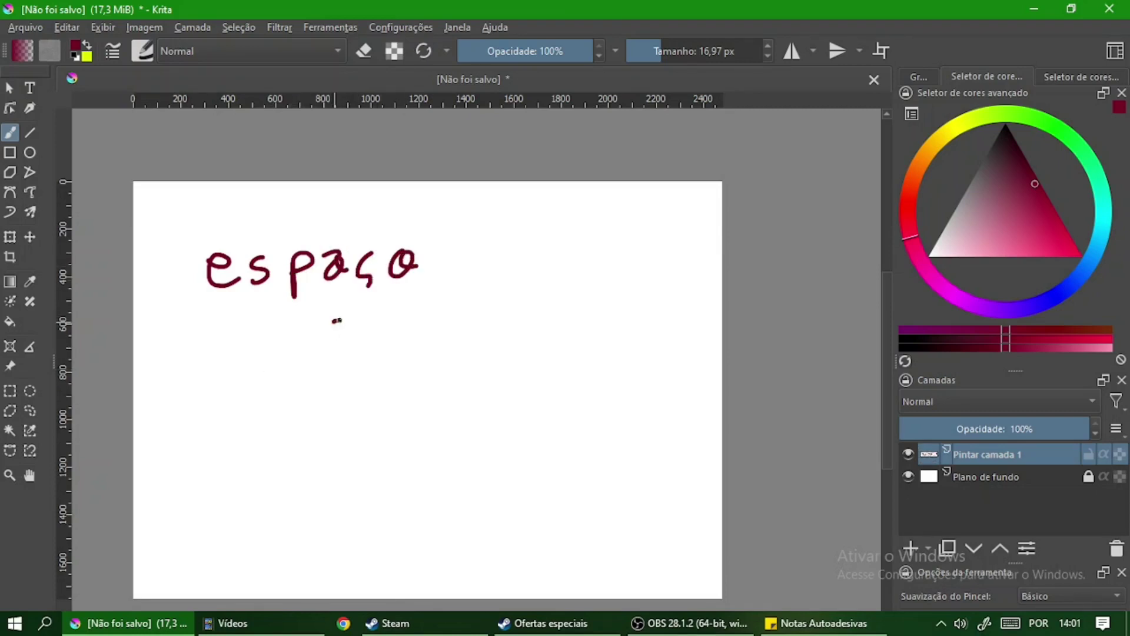
drag(308, 371, 323, 404)
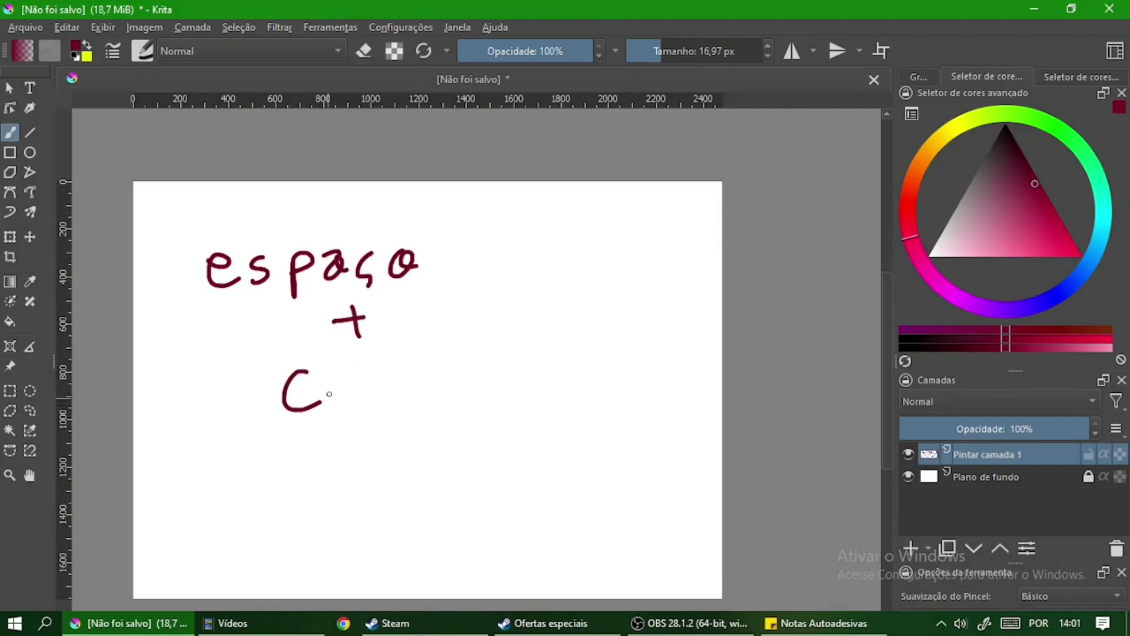
drag(340, 361, 342, 404)
mouse_move(321, 379)
mouse_down()
mouse_move(382, 368)
mouse_move(435, 390)
mouse_move(462, 329)
mouse_move(486, 339)
mouse_up()
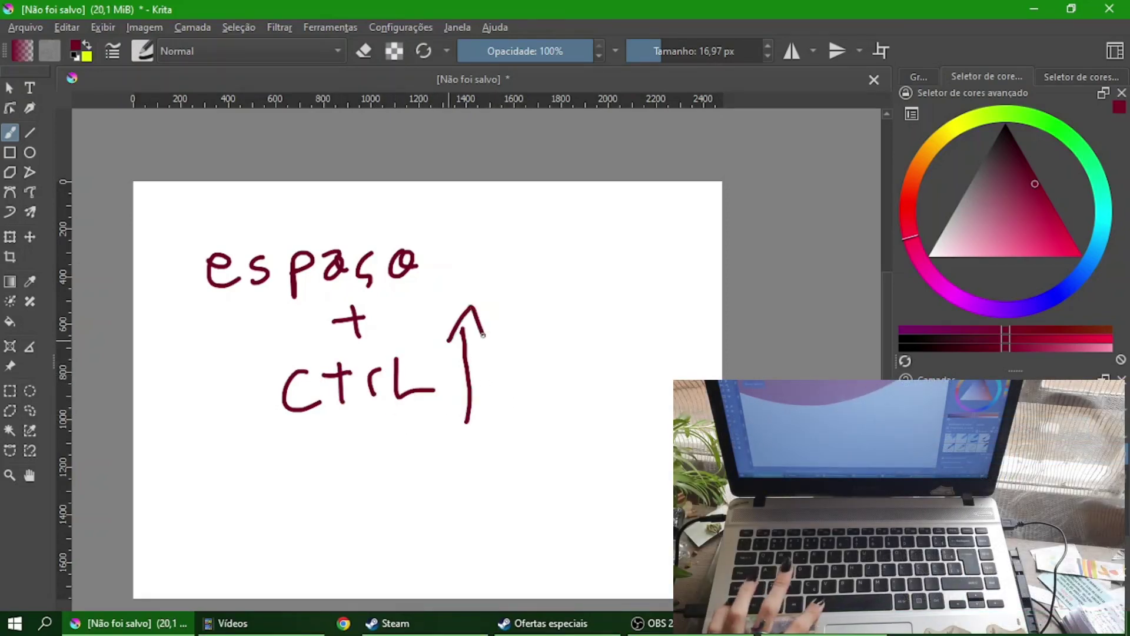
mouse_move(262, 376)
mouse_down()
mouse_move(266, 438)
mouse_move(277, 441)
mouse_up()
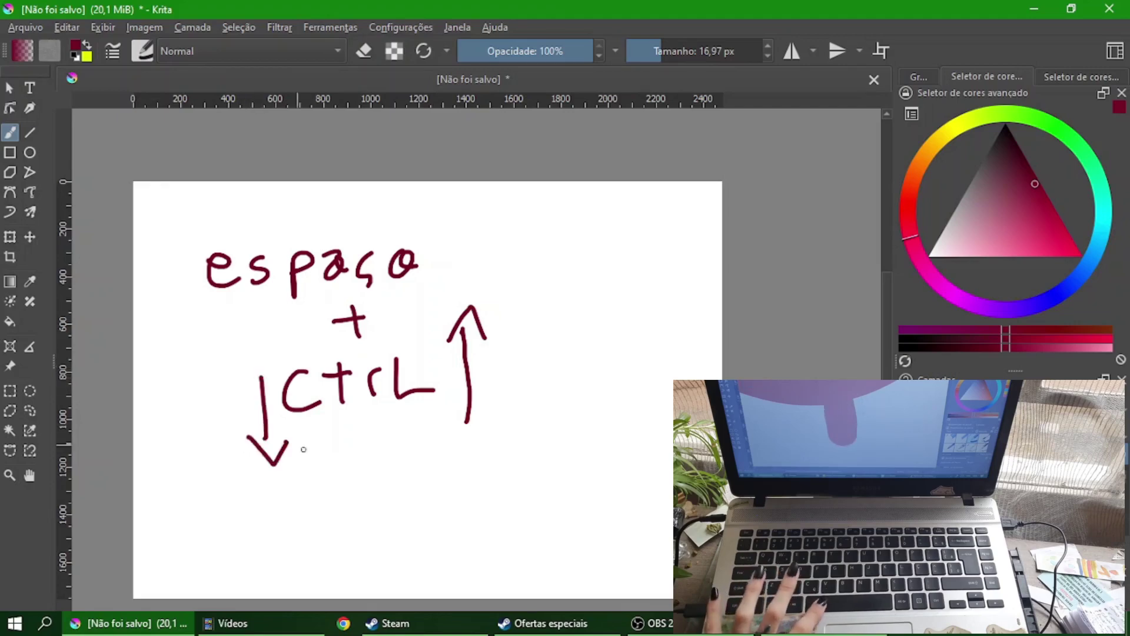
mouse_move(497, 409)
mouse_down()
mouse_move(492, 302)
mouse_move(497, 408)
mouse_move(497, 356)
mouse_move(503, 377)
mouse_move(290, 442)
mouse_up()
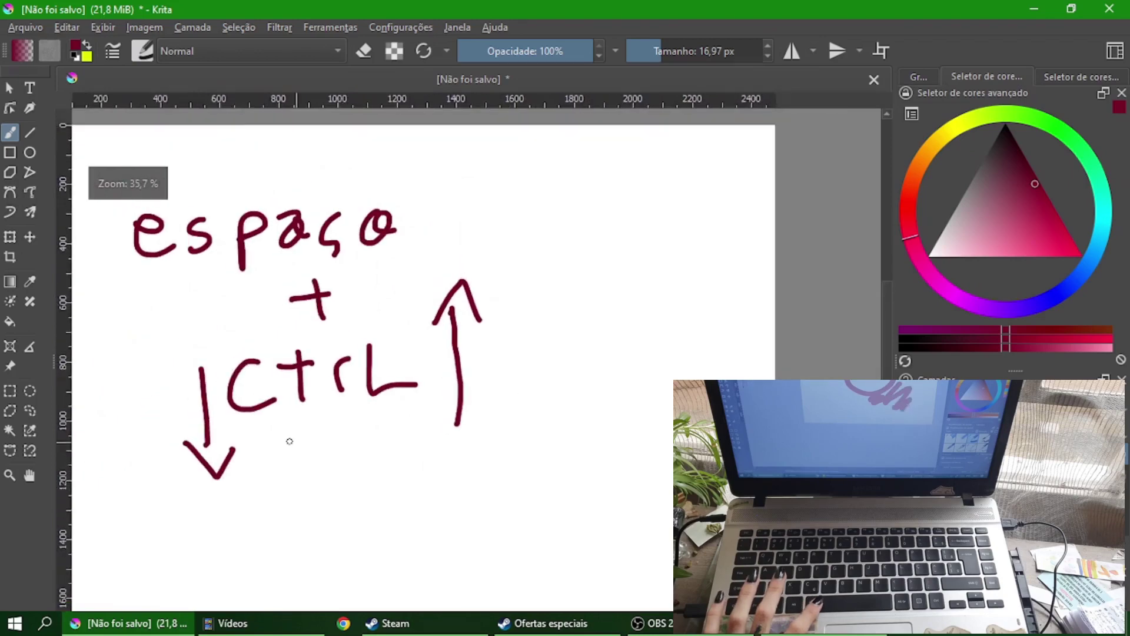
mouse_move(202, 378)
mouse_down()
mouse_move(218, 470)
mouse_move(206, 353)
mouse_up()
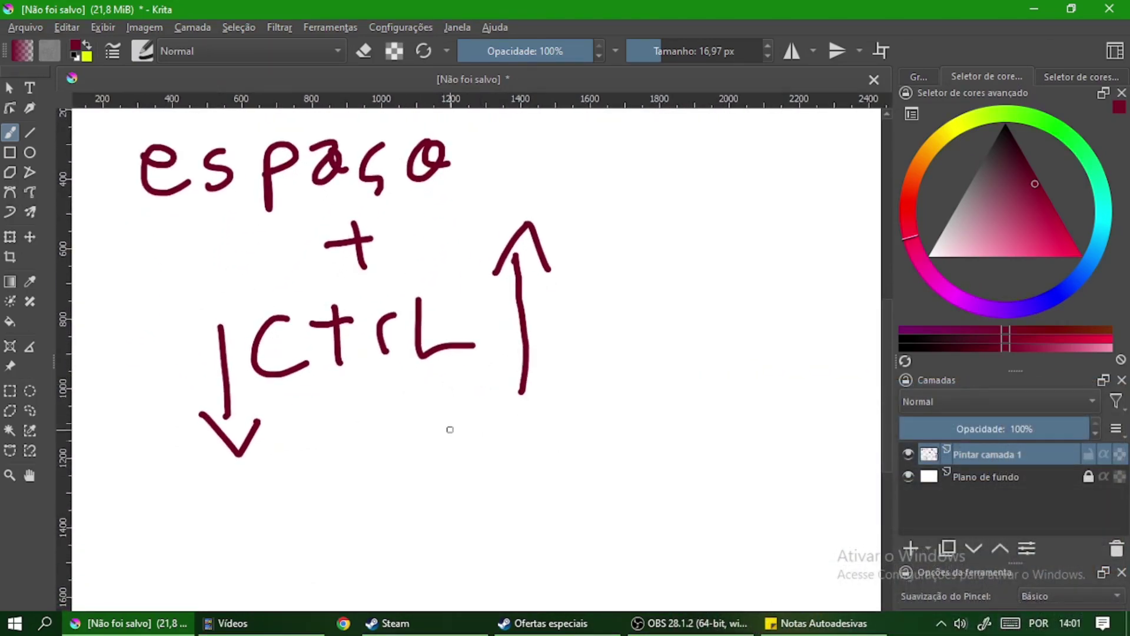
drag(401, 474, 478, 477)
key(ctrl+z)
mouse_move(499, 430)
mouse_down()
mouse_move(527, 455)
mouse_move(592, 445)
mouse_move(686, 464)
mouse_up()
drag(679, 398, 636, 436)
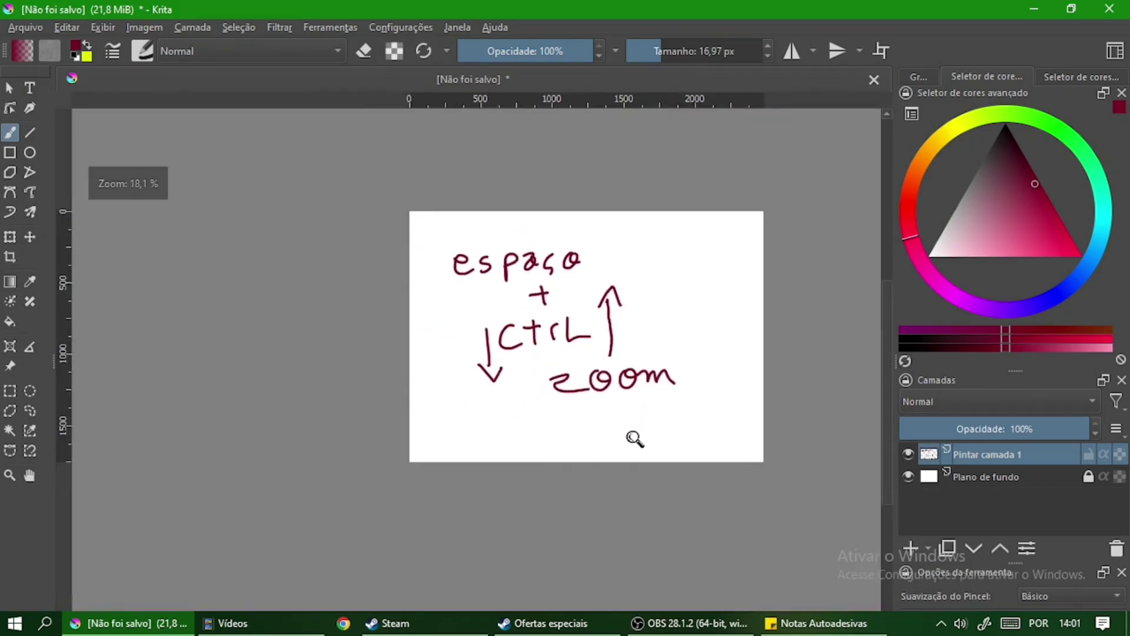
key(Delete)
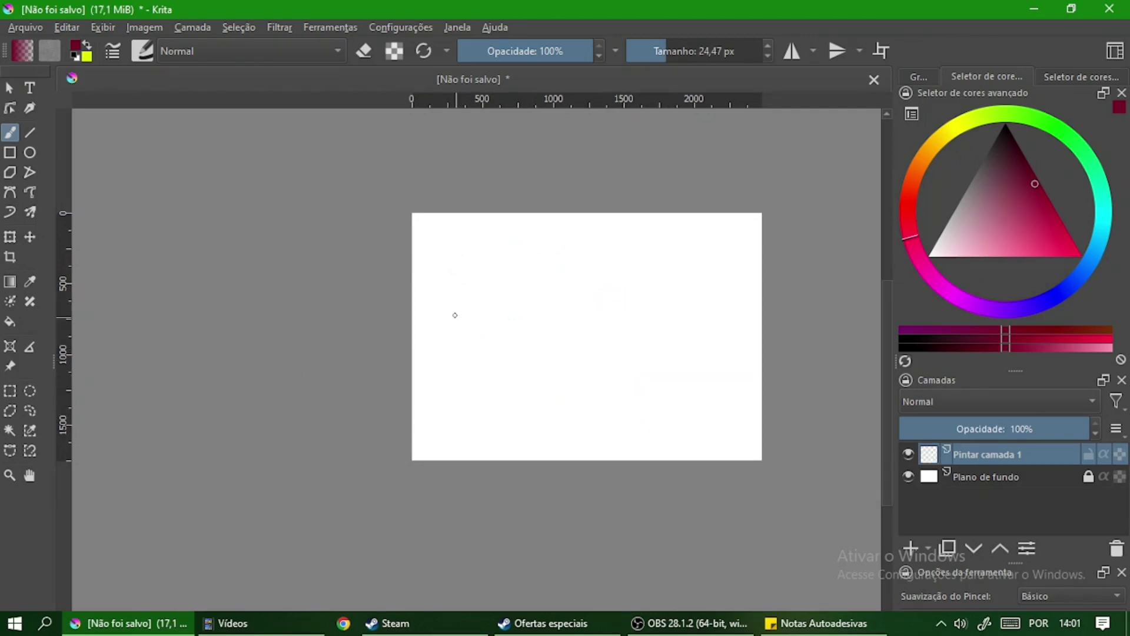
Handwrite 'espaço + SHift' in crimson on the rotated canvas.
mouse_move(513, 366)
mouse_down()
mouse_move(436, 373)
mouse_move(434, 384)
mouse_up()
mouse_move(366, 318)
mouse_down()
mouse_move(365, 334)
mouse_move(389, 336)
mouse_up()
mouse_move(412, 312)
mouse_down()
mouse_move(402, 333)
mouse_move(506, 290)
mouse_move(508, 309)
mouse_up()
click(512, 248)
drag(533, 259, 543, 268)
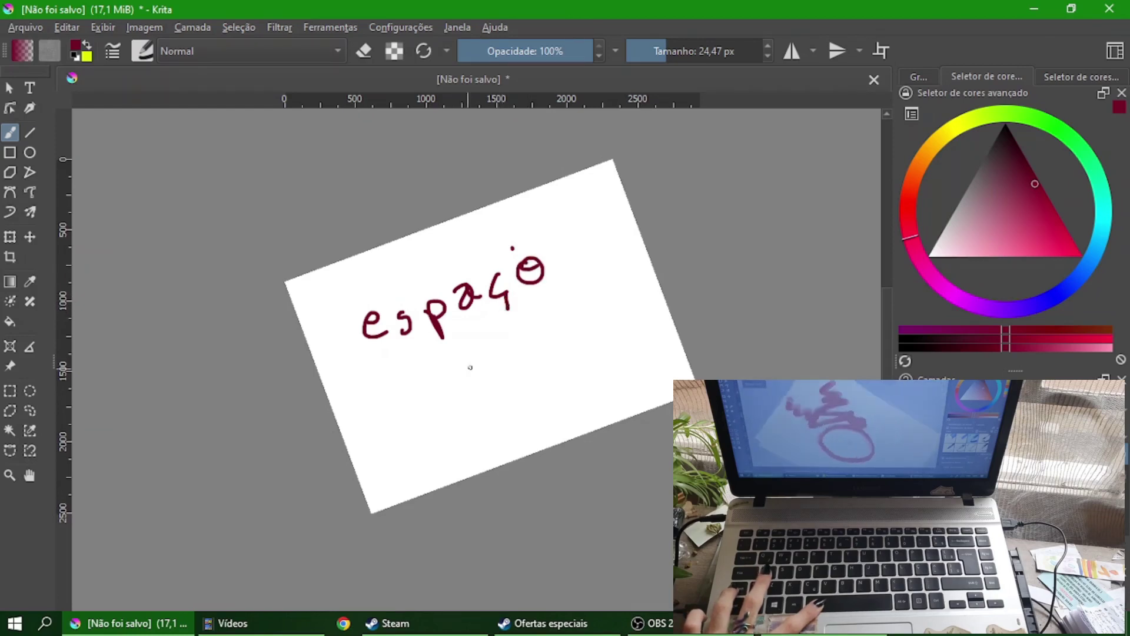
mouse_move(361, 406)
mouse_down()
mouse_move(396, 386)
mouse_move(397, 407)
mouse_up()
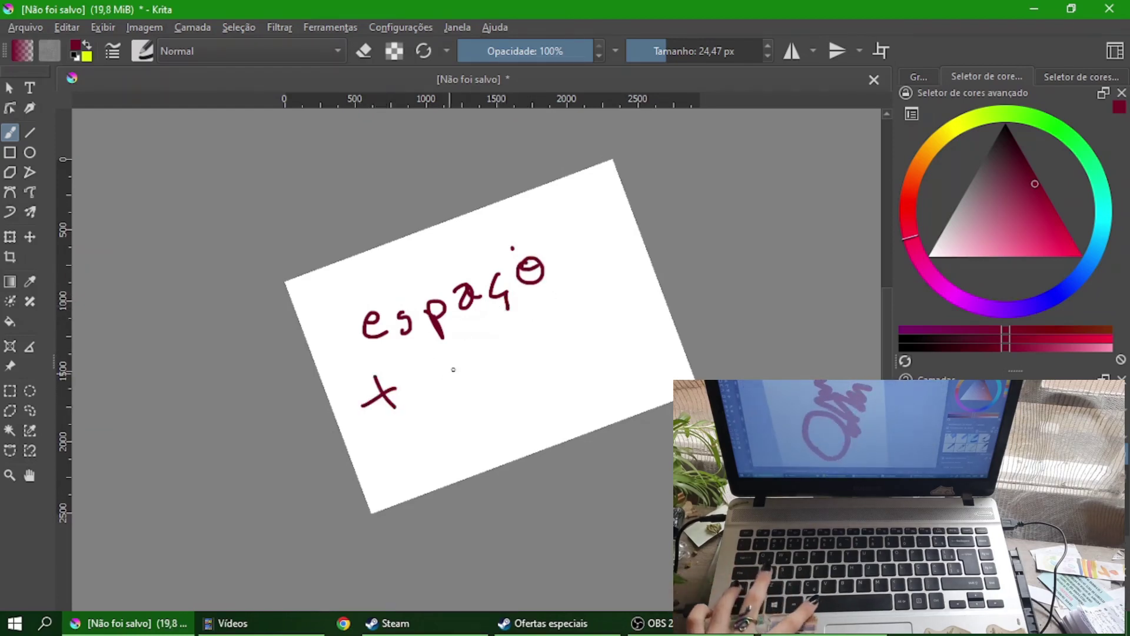
mouse_move(455, 360)
mouse_down()
mouse_move(434, 393)
mouse_move(499, 376)
mouse_move(509, 361)
mouse_up()
click(500, 325)
mouse_move(556, 303)
mouse_down()
mouse_move(564, 375)
mouse_move(583, 334)
mouse_up()
drag(568, 310, 588, 301)
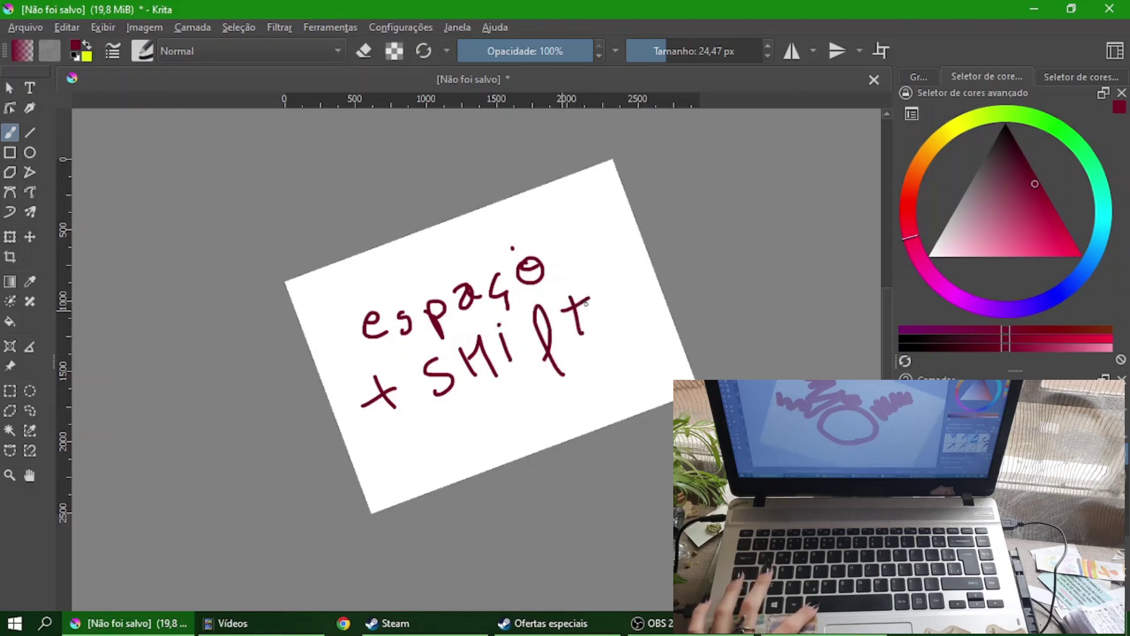
Rotate the view again, then reset the canvas rotation to straight.
drag(530, 360, 462, 396)
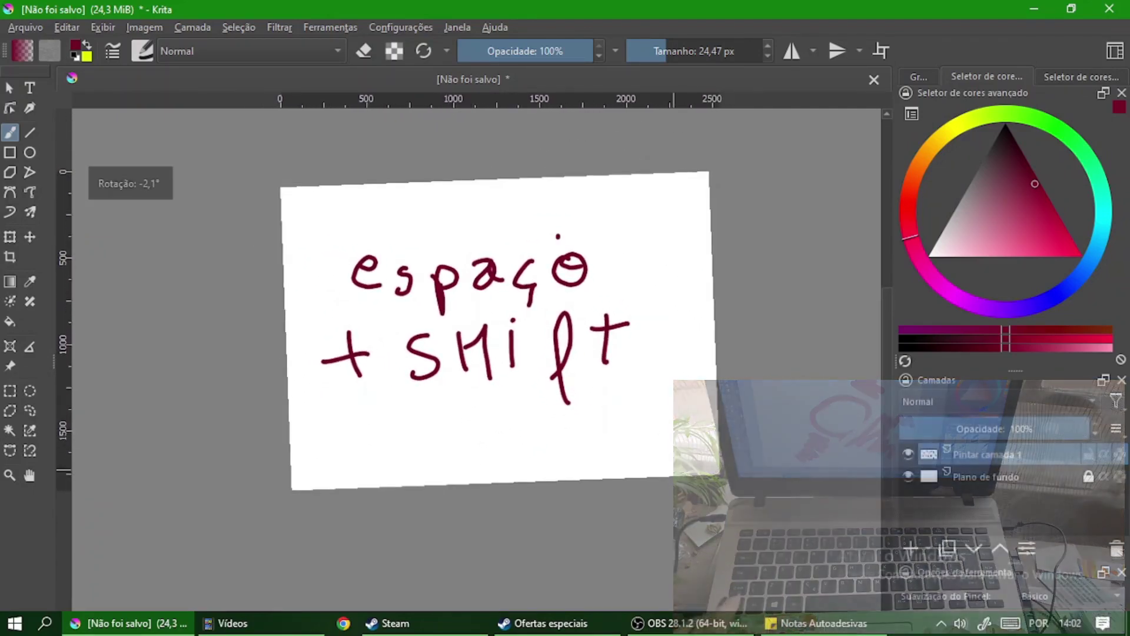
click(1071, 9)
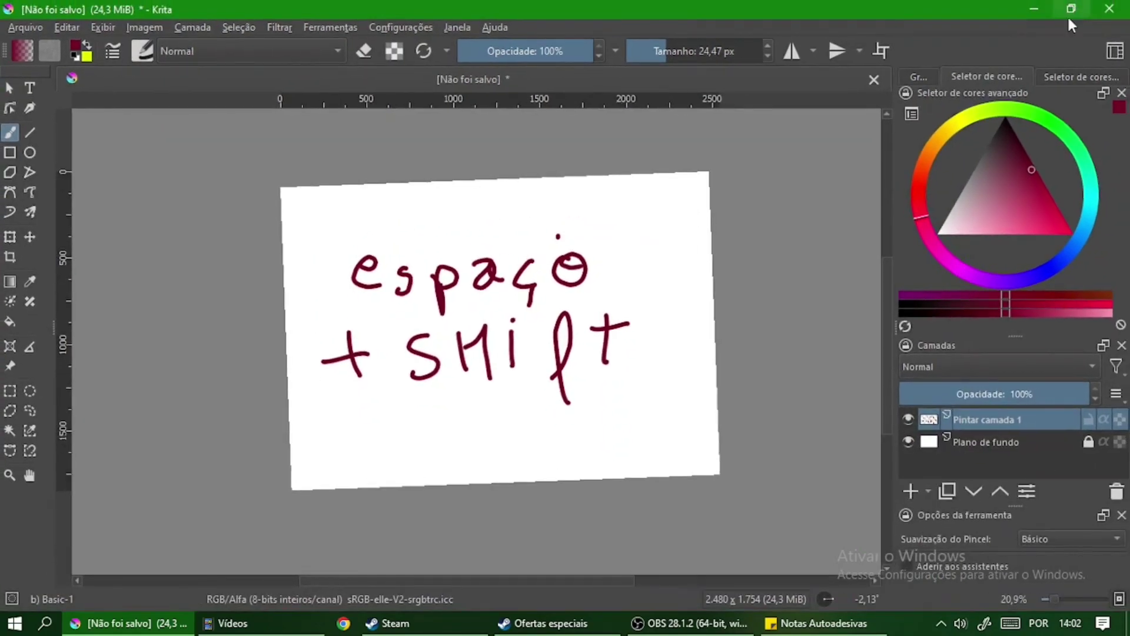
click(831, 596)
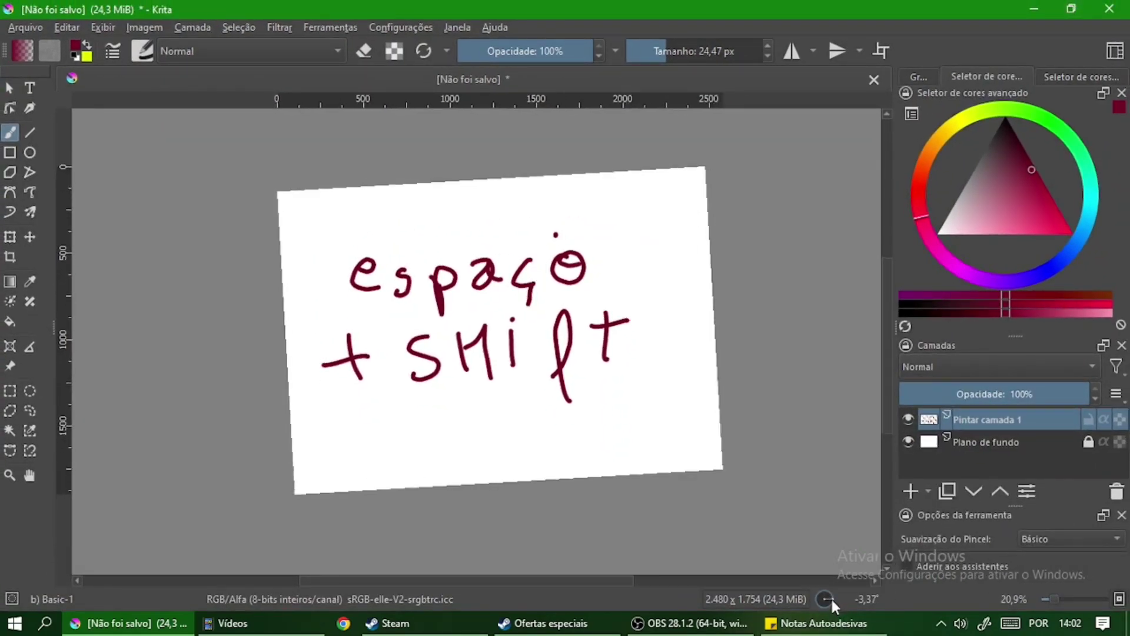
click(834, 596)
mouse_move(818, 623)
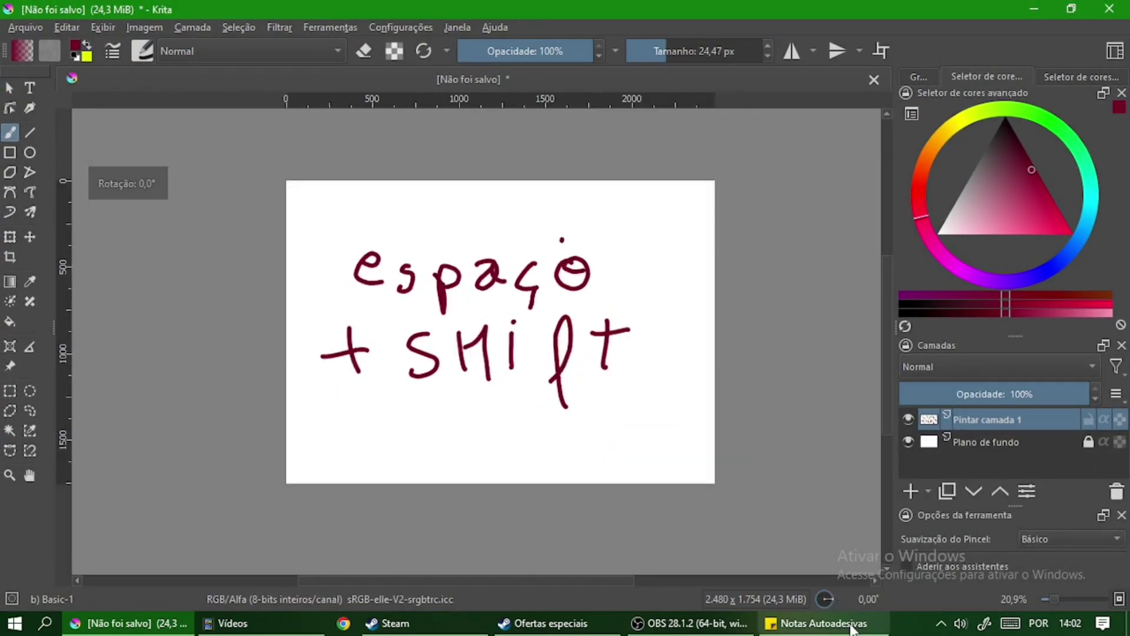
Clear the layer, enlarge the brush with a Shift-drag and paint 'SHift'.
right_click(354, 285)
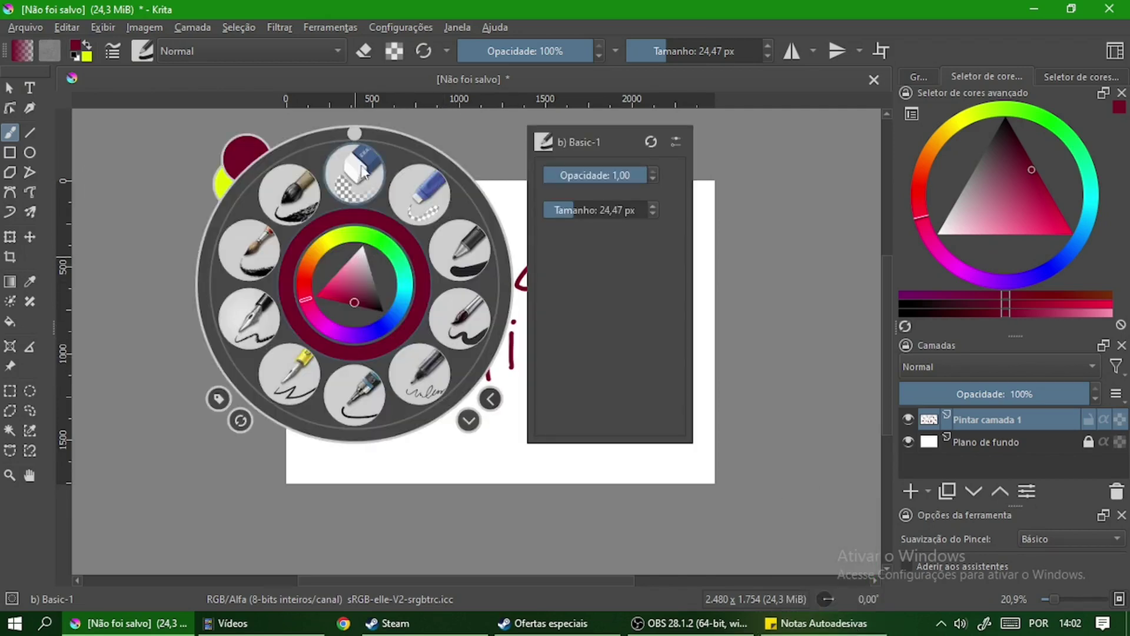
right_click(387, 321)
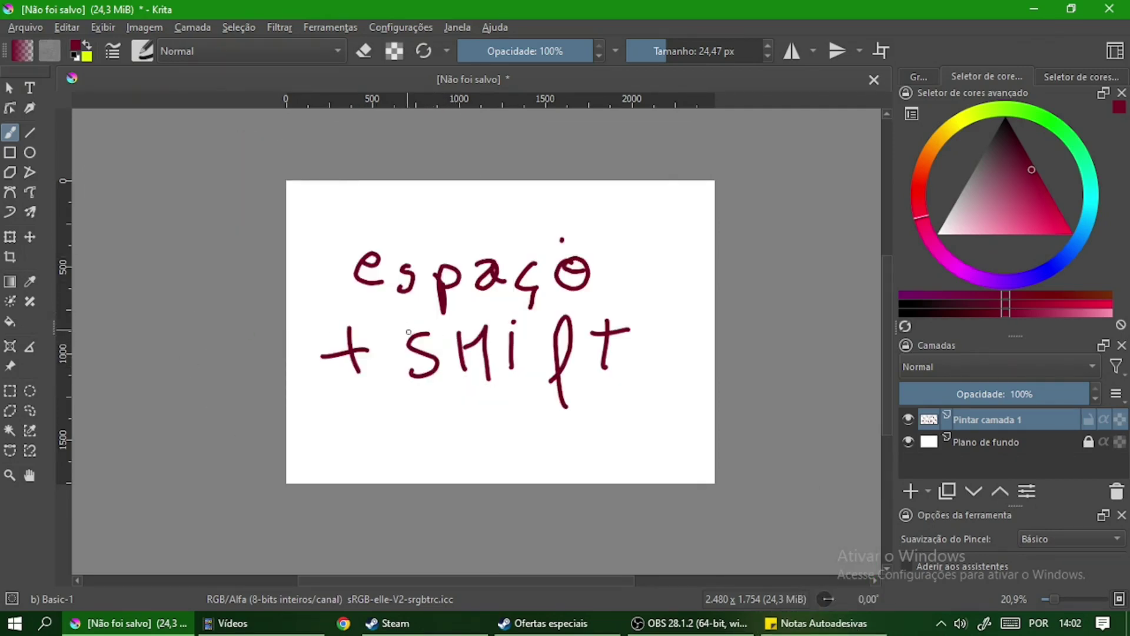
key(Delete)
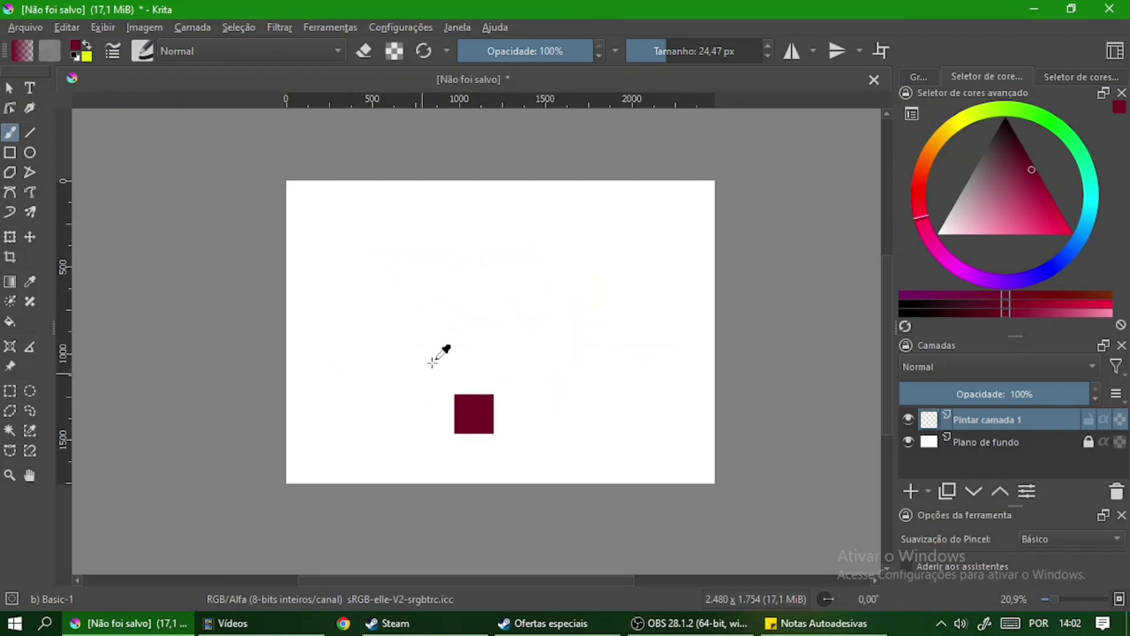
mouse_move(433, 361)
mouse_down()
mouse_move(386, 303)
mouse_move(405, 286)
mouse_move(368, 339)
mouse_up()
mouse_move(422, 298)
mouse_down()
mouse_move(422, 339)
mouse_move(445, 317)
mouse_up()
mouse_move(446, 298)
mouse_down()
mouse_move(444, 339)
mouse_move(469, 337)
mouse_move(508, 364)
mouse_up()
click(461, 285)
drag(533, 267, 532, 336)
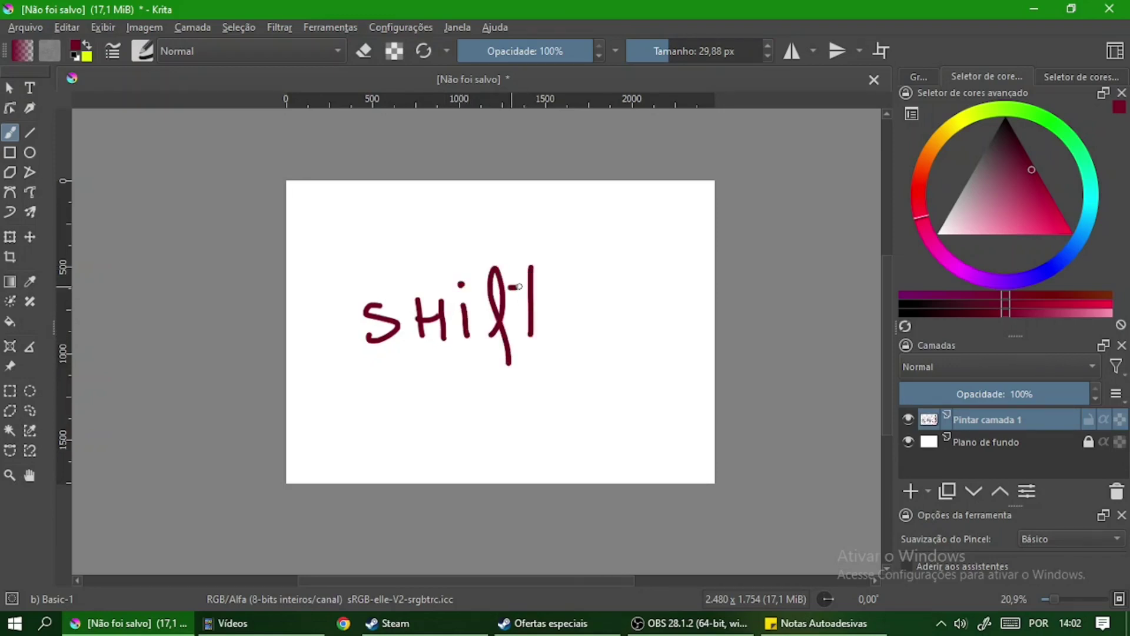
drag(510, 287, 558, 276)
Resize the brush and handwrite 'aumentar pincel' under the down arrow.
mouse_move(602, 347)
mouse_down()
mouse_move(583, 232)
mouse_move(635, 270)
mouse_move(323, 359)
mouse_up()
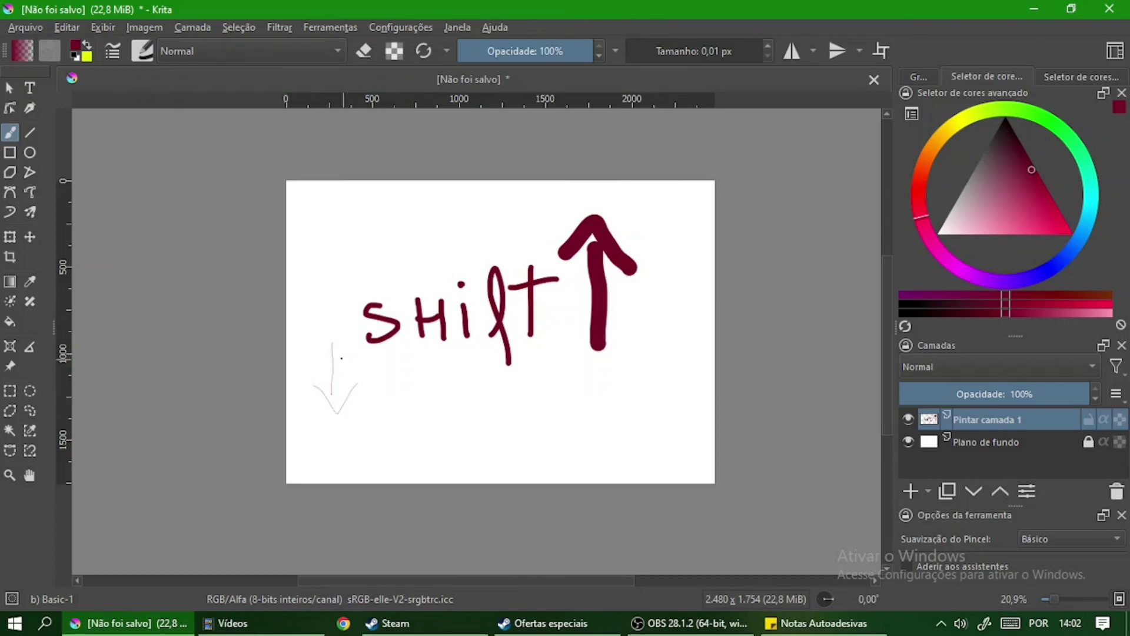
drag(342, 358, 340, 365)
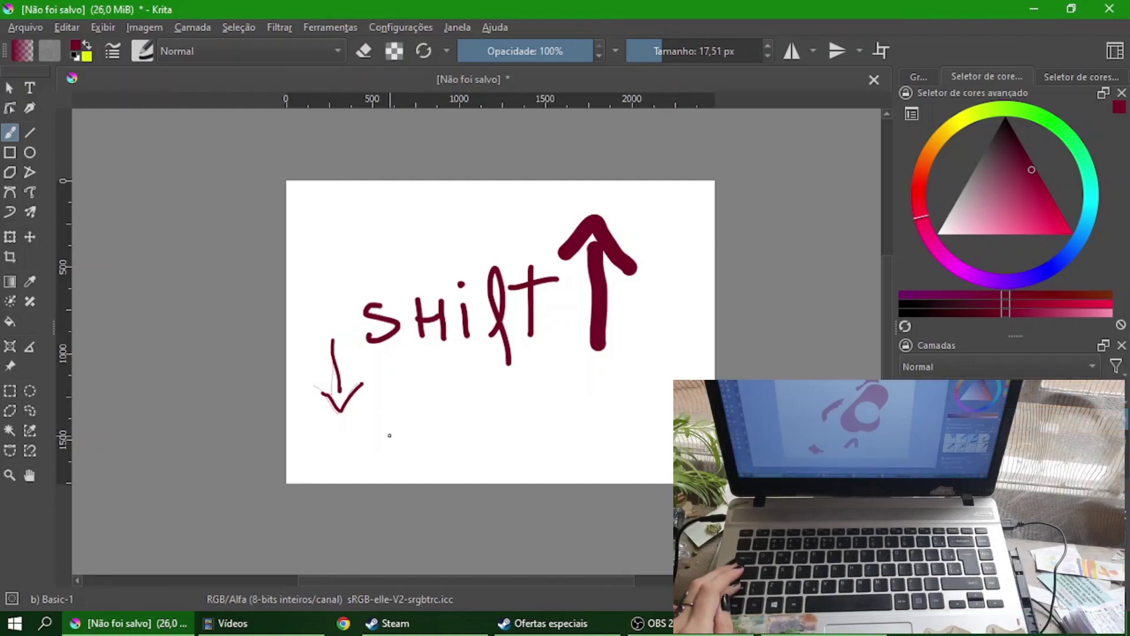
mouse_move(383, 421)
mouse_down()
mouse_move(398, 438)
mouse_move(514, 429)
mouse_move(576, 393)
mouse_up()
mouse_move(533, 454)
mouse_down()
mouse_move(537, 474)
mouse_move(588, 435)
mouse_up()
mouse_move(622, 428)
mouse_down()
mouse_move(614, 445)
mouse_move(663, 411)
mouse_up()
click(632, 402)
Clear the layer and handwrite 'DeleTe' in crimson.
key(Delete)
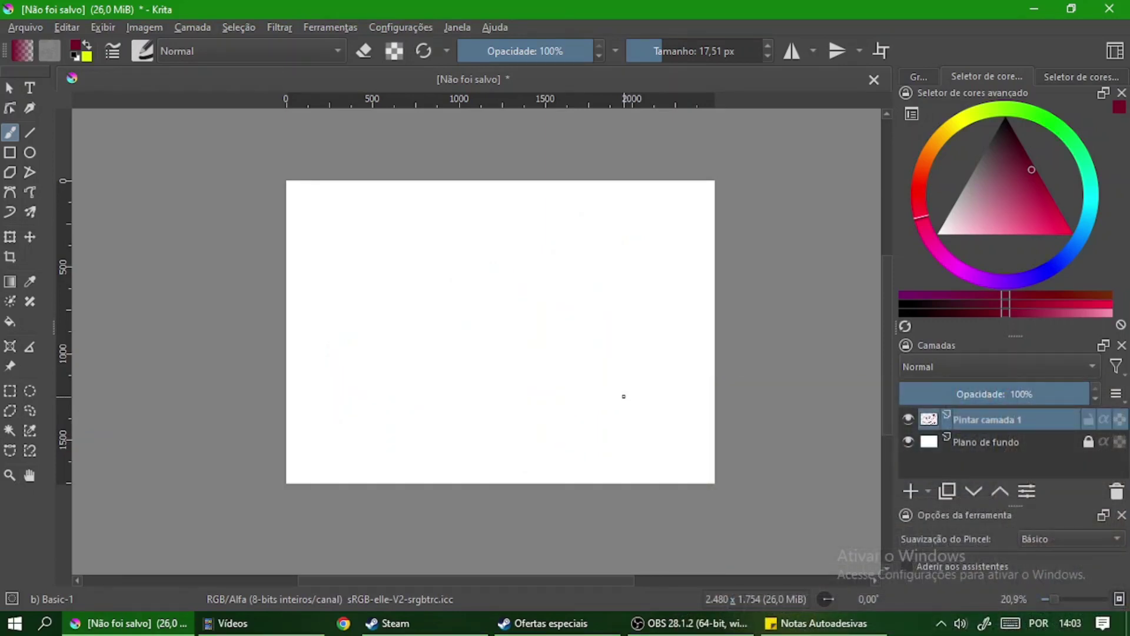
drag(334, 279, 341, 318)
mouse_move(332, 278)
mouse_down()
mouse_move(343, 318)
mouse_move(393, 309)
mouse_up()
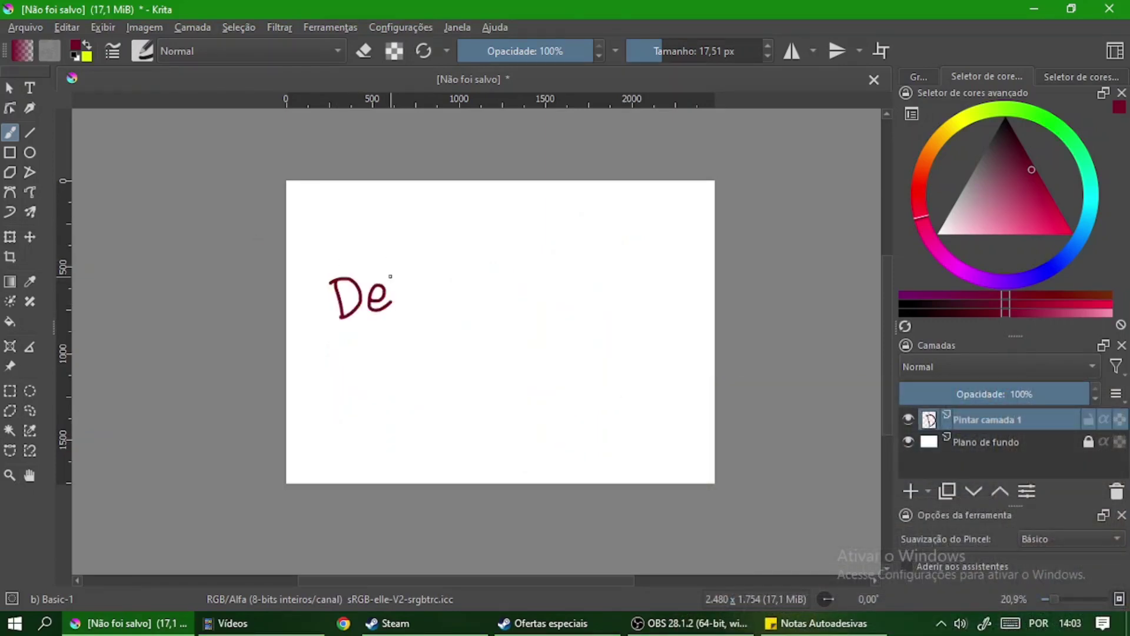
drag(392, 269, 406, 312)
drag(416, 288, 437, 304)
mouse_move(447, 262)
mouse_down()
mouse_move(450, 299)
mouse_move(460, 258)
mouse_up()
drag(466, 287, 484, 295)
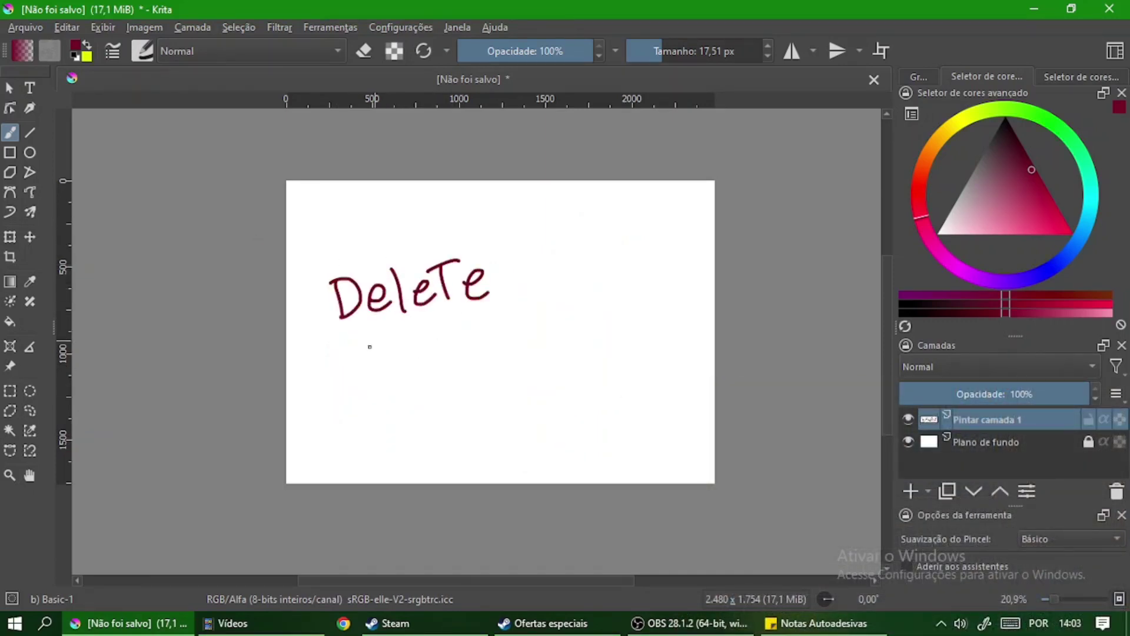
Write 'limpar a tela' beside it, then erase the D with the E eraser.
mouse_move(384, 373)
mouse_down()
mouse_move(404, 359)
mouse_move(441, 382)
mouse_up()
mouse_move(433, 352)
mouse_down()
mouse_move(478, 357)
mouse_move(498, 325)
mouse_up()
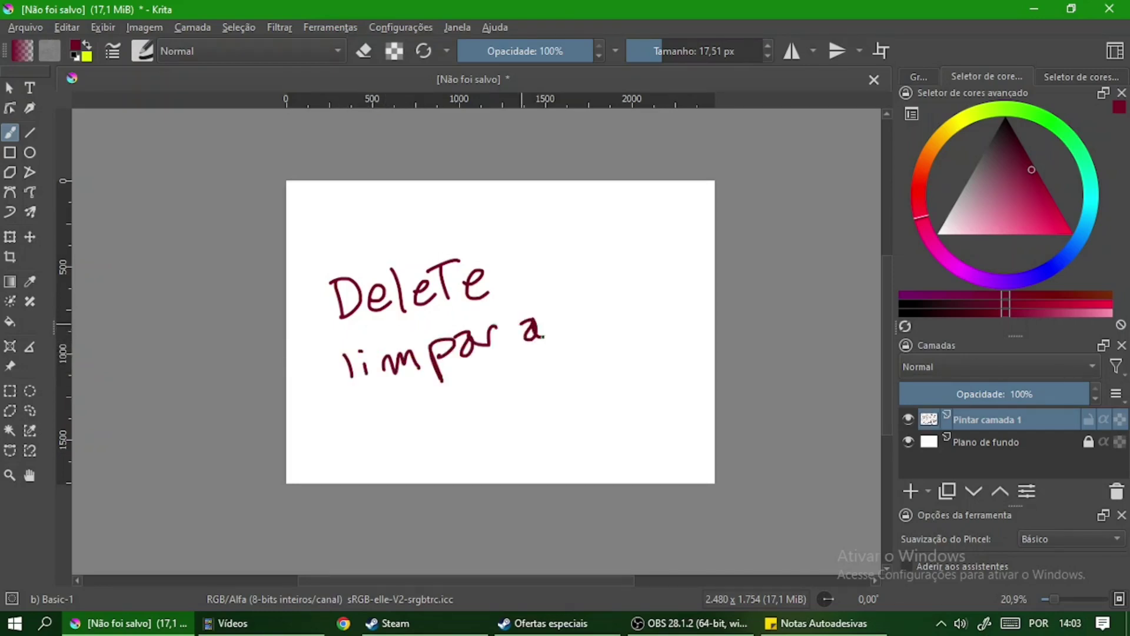
mouse_move(548, 281)
mouse_down()
mouse_move(556, 337)
mouse_move(569, 298)
mouse_up()
drag(564, 318, 585, 324)
drag(592, 275, 601, 319)
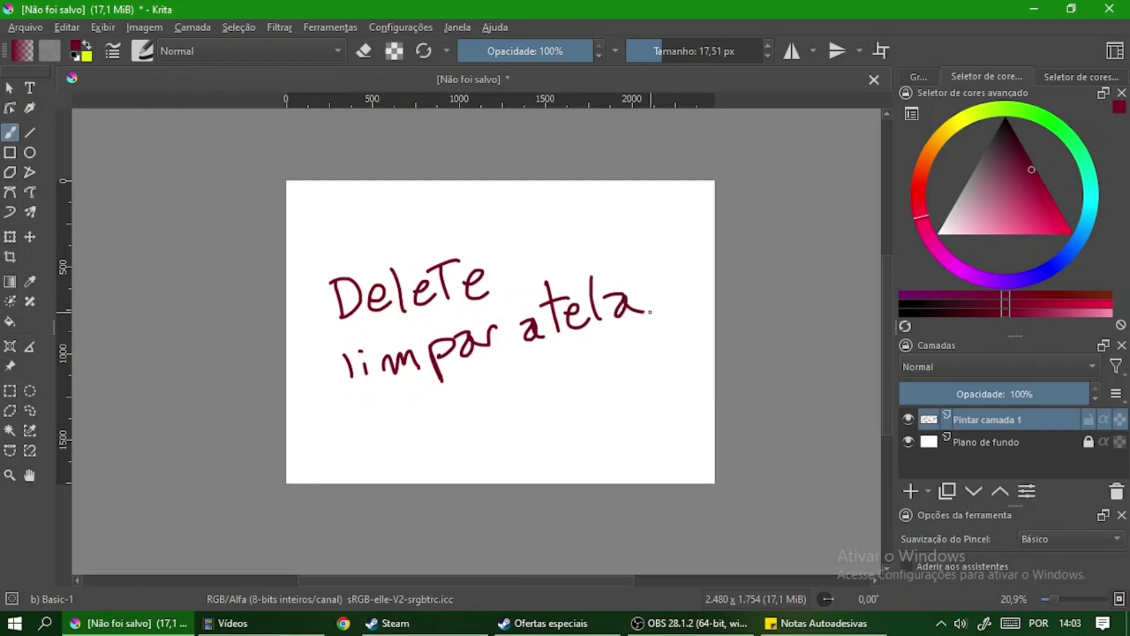
key(e)
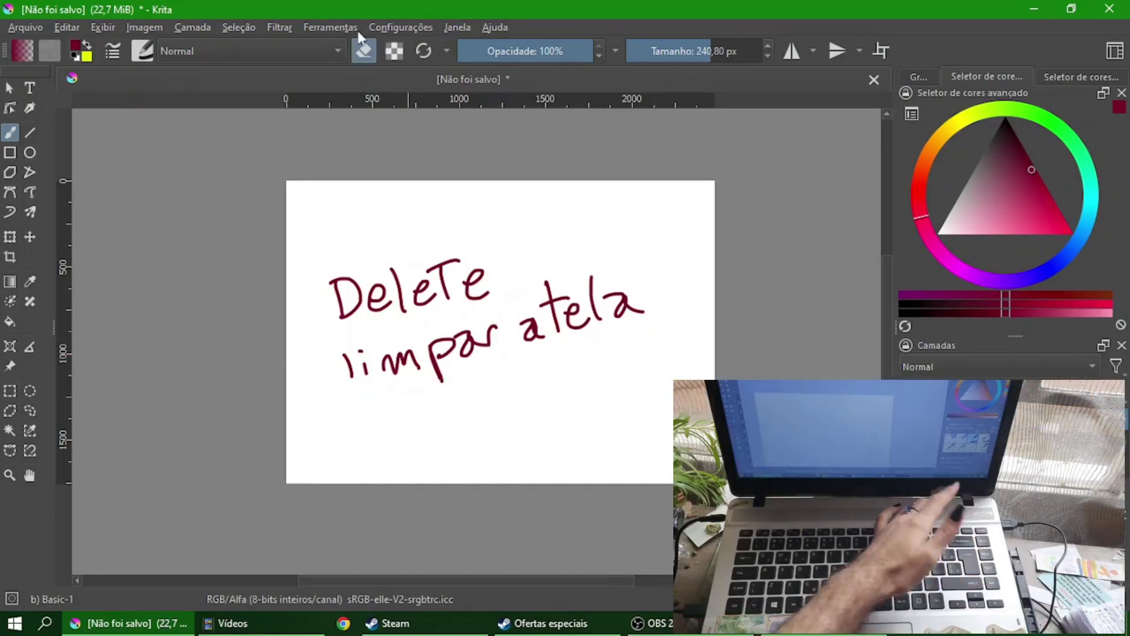
mouse_move(357, 292)
mouse_down()
mouse_move(327, 333)
mouse_move(378, 348)
mouse_move(550, 317)
mouse_move(630, 335)
mouse_up()
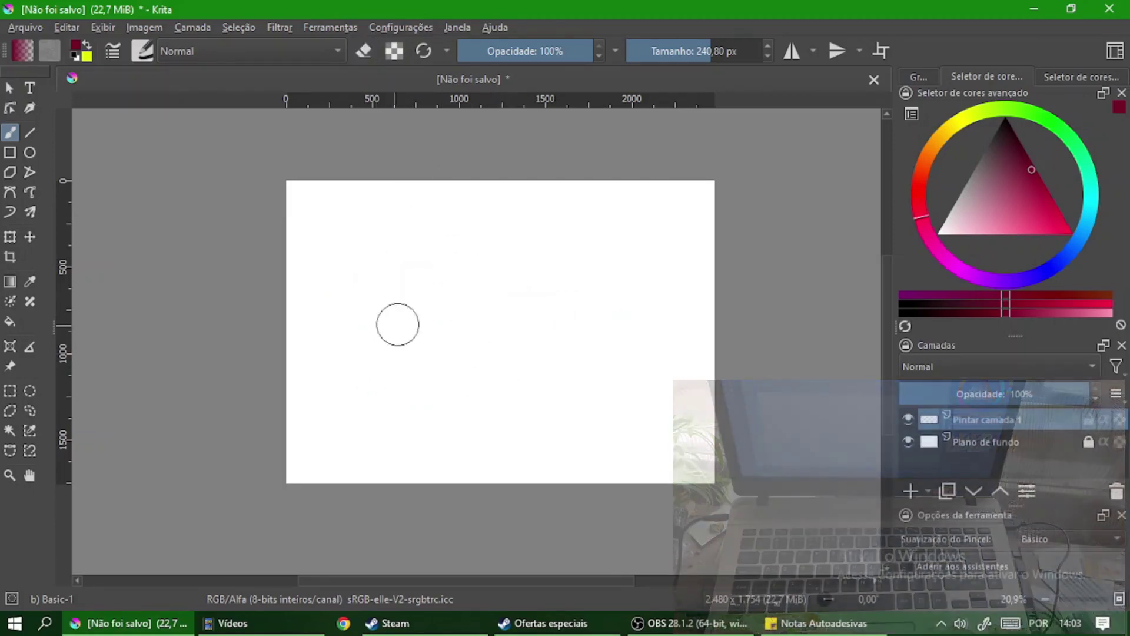
Shrink the brush with [ and ] and handwrite 'e = Borracha'.
key(bracketleft)
key(bracketleft)
key(bracketleft)
key(bracketleft)
key(bracketleft)
key(bracketleft)
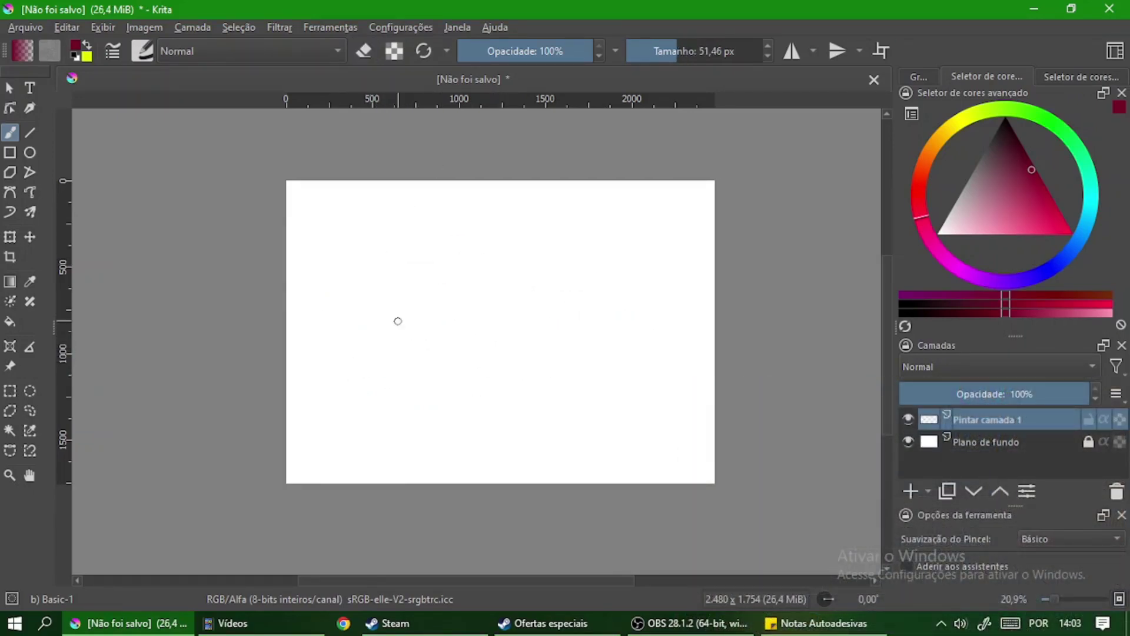
key(bracketleft)
key(bracketleft)
key(bracketright)
key(bracketright)
drag(364, 286, 406, 334)
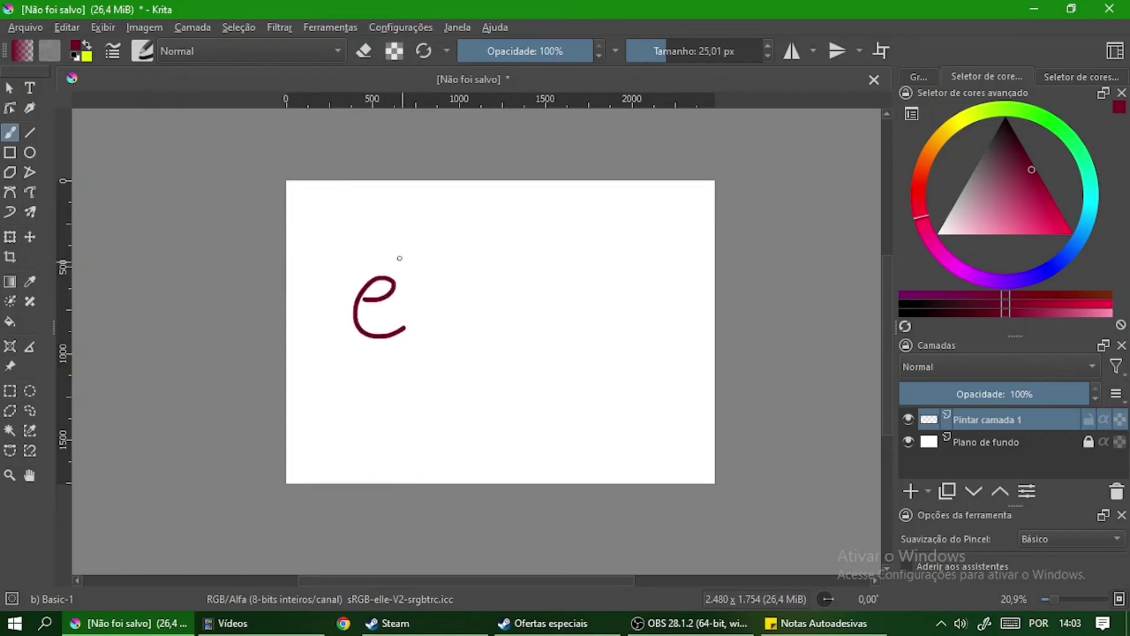
drag(424, 290, 445, 291)
drag(439, 305, 458, 304)
mouse_move(473, 281)
mouse_down()
mouse_move(486, 323)
mouse_move(495, 312)
mouse_up()
drag(547, 286, 538, 291)
mouse_move(553, 305)
mouse_down()
mouse_move(566, 281)
mouse_move(619, 301)
mouse_up()
mouse_move(653, 247)
mouse_down()
mouse_move(670, 295)
mouse_move(706, 289)
mouse_up()
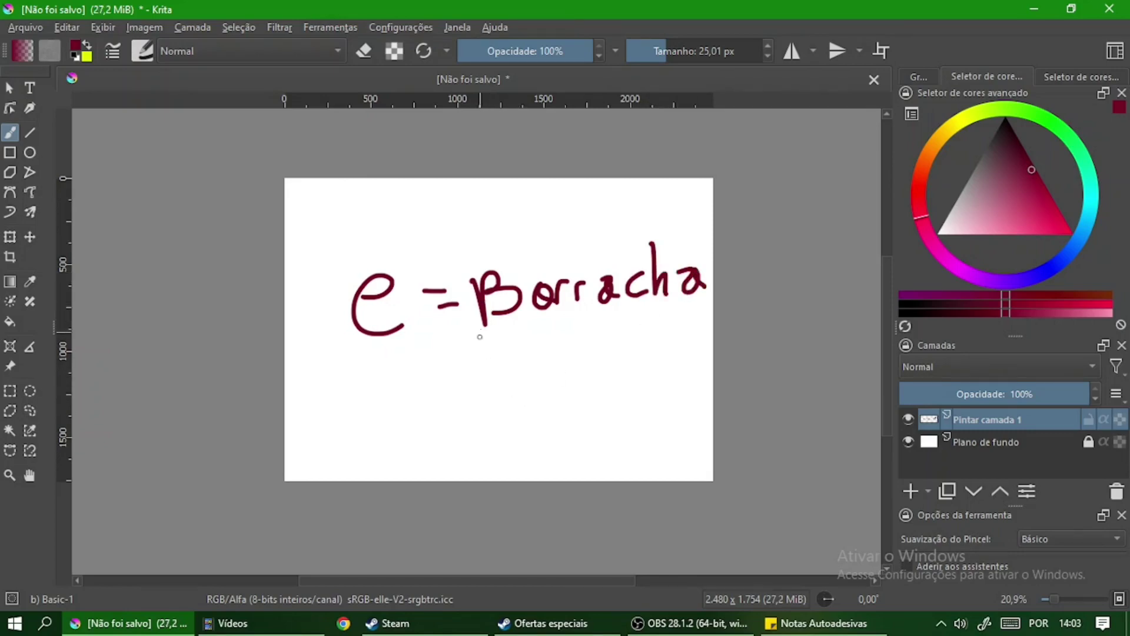
Pan and zoom the view, then wipe the layer blank with Delete.
drag(444, 338, 400, 352)
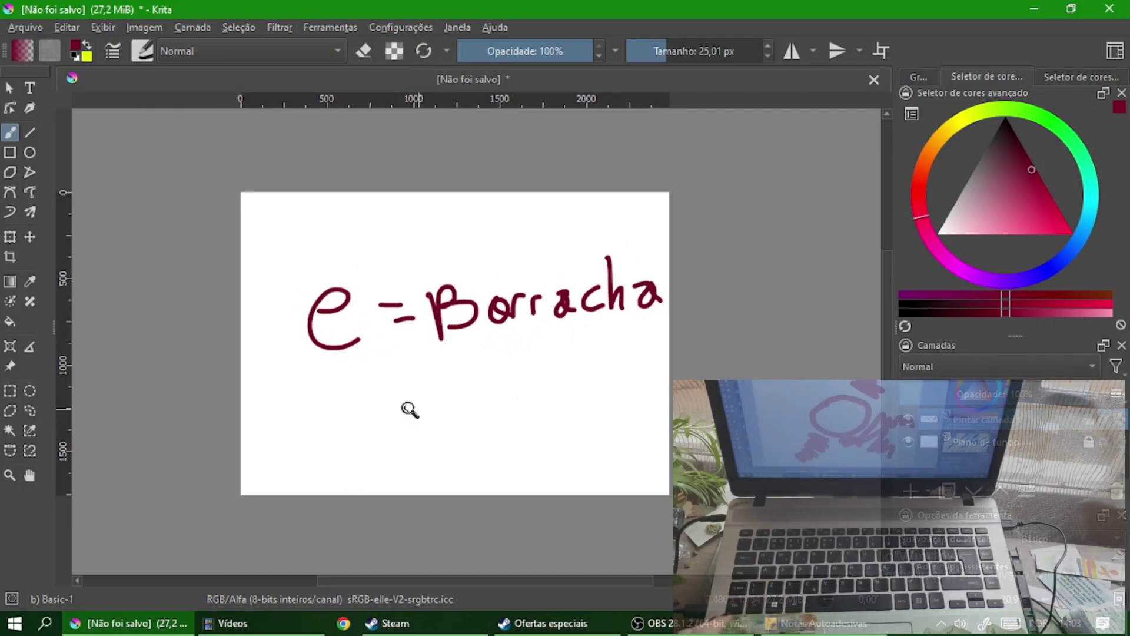
drag(410, 409, 391, 395)
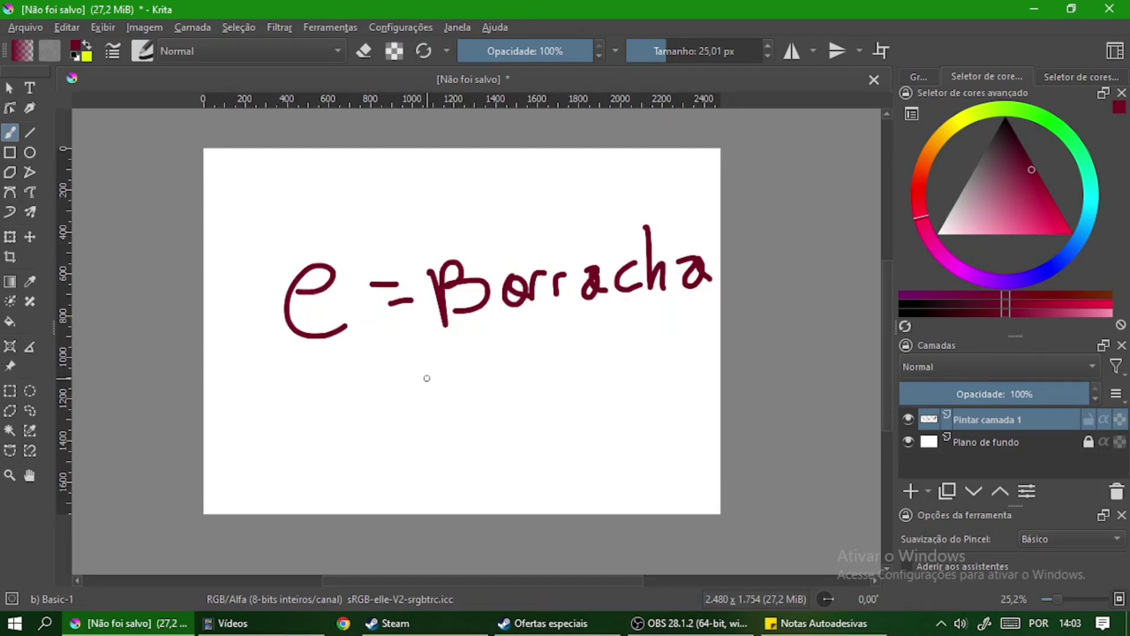
key(Delete)
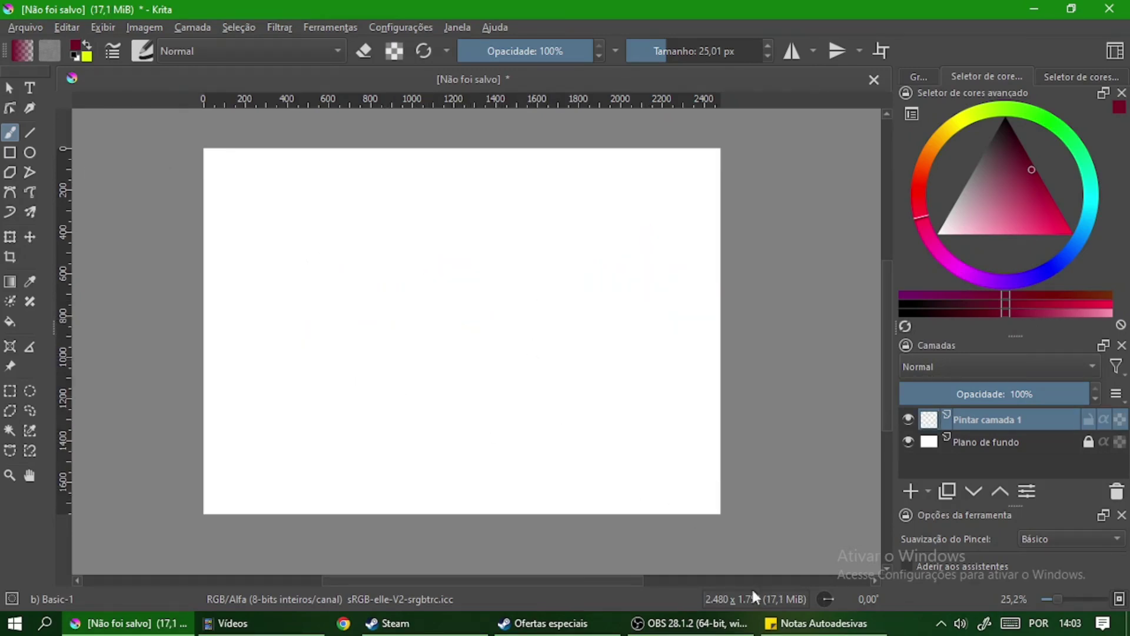
click(818, 623)
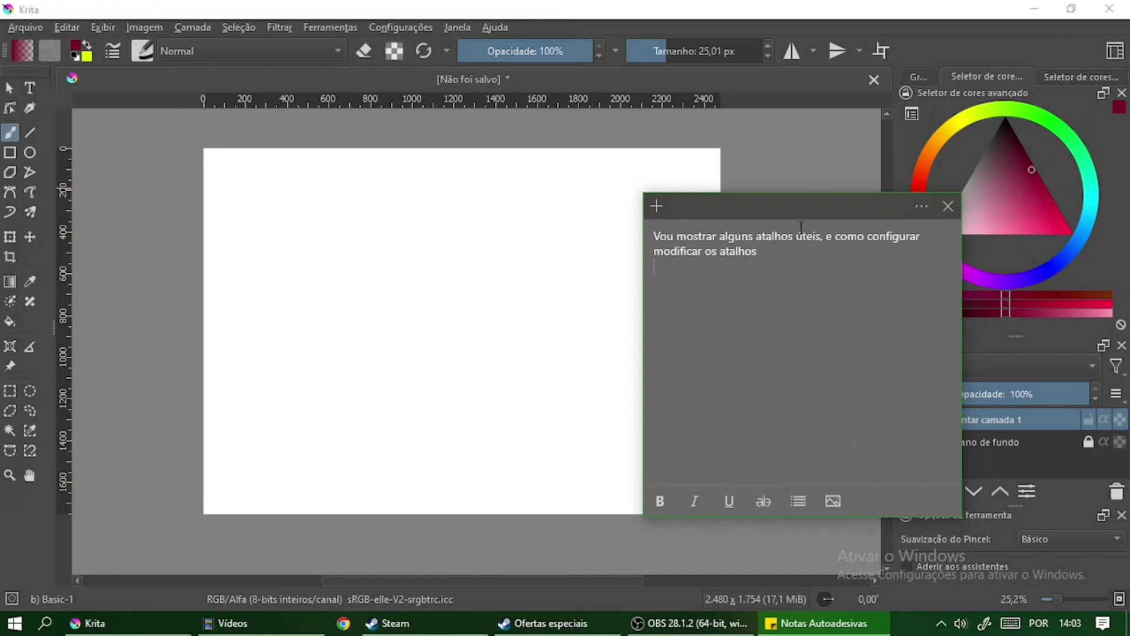
Select all the note text and start typing 'Para mudar os atalhos ou olhar outros é aqui:'.
key(ctrl+a)
text(P)
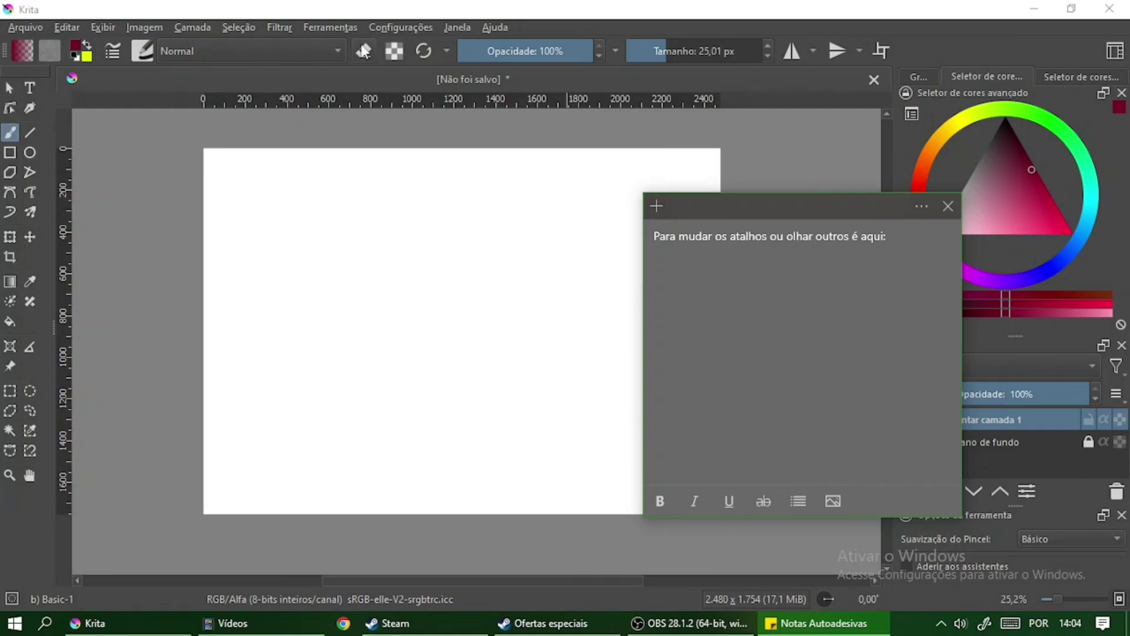
Open Krita's keyboard shortcuts and show Colar quadros-chave's CapsLock shortcut under Animação.
click(394, 28)
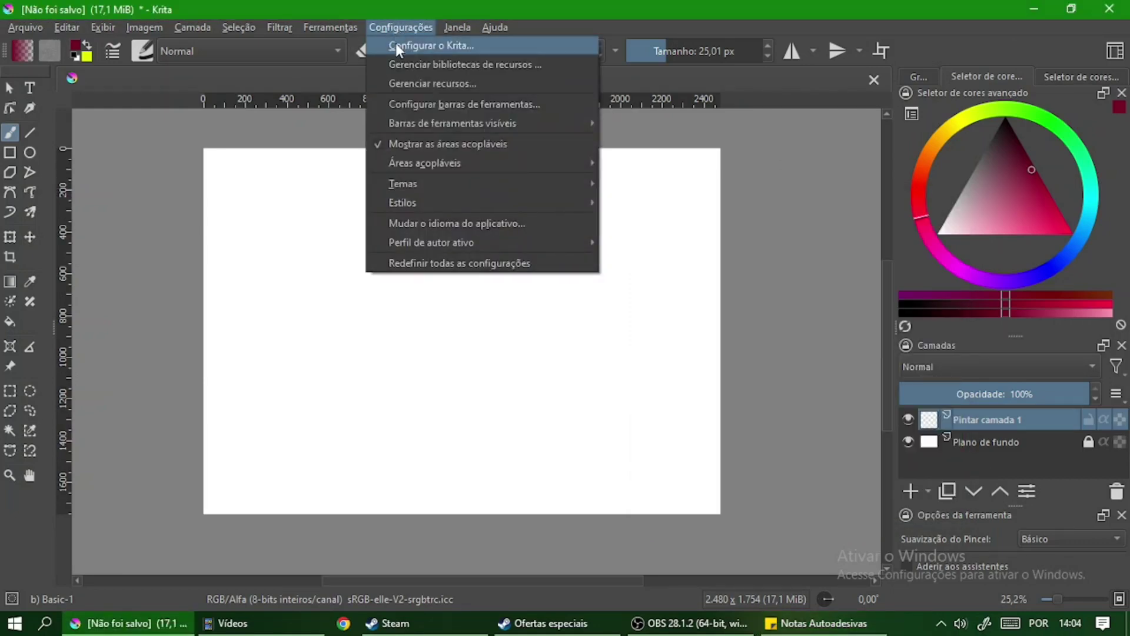
click(399, 47)
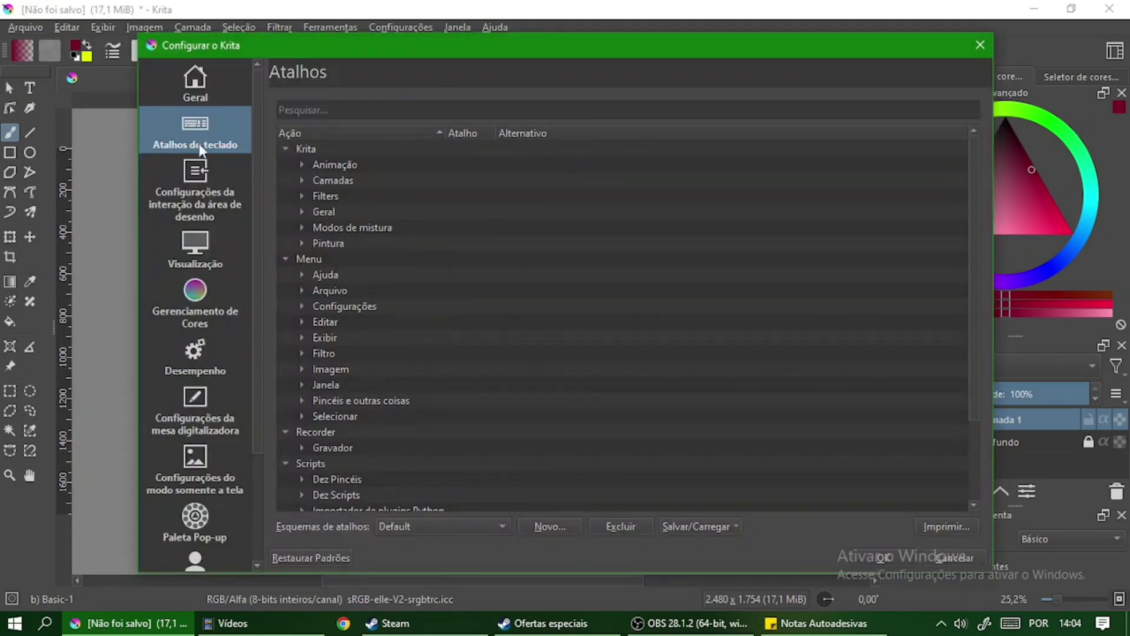
click(303, 165)
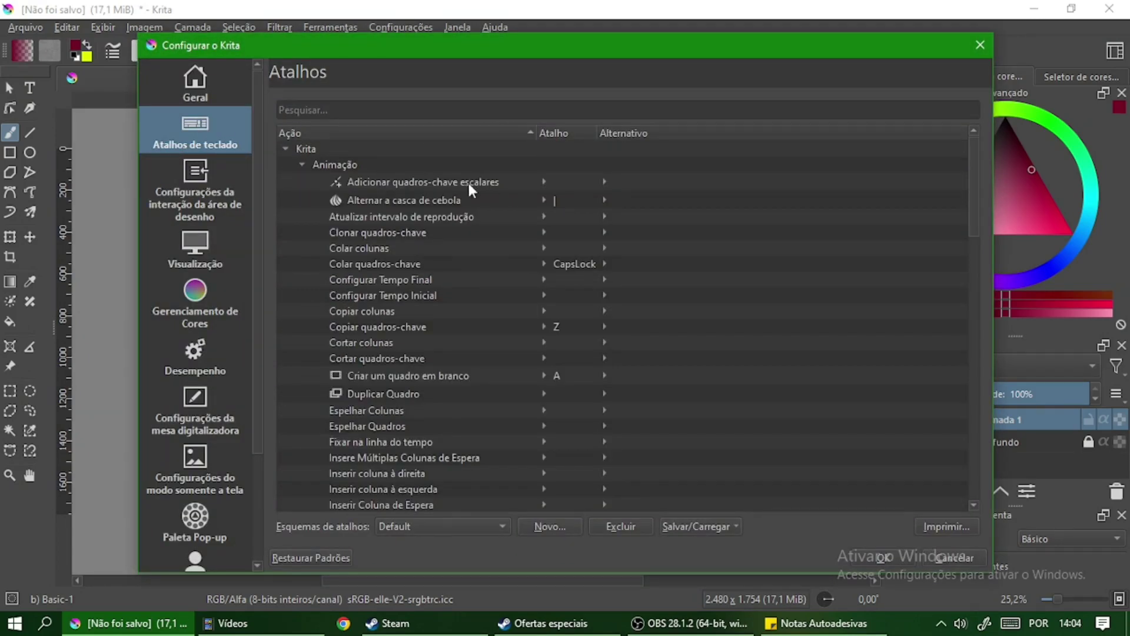
click(300, 165)
click(300, 180)
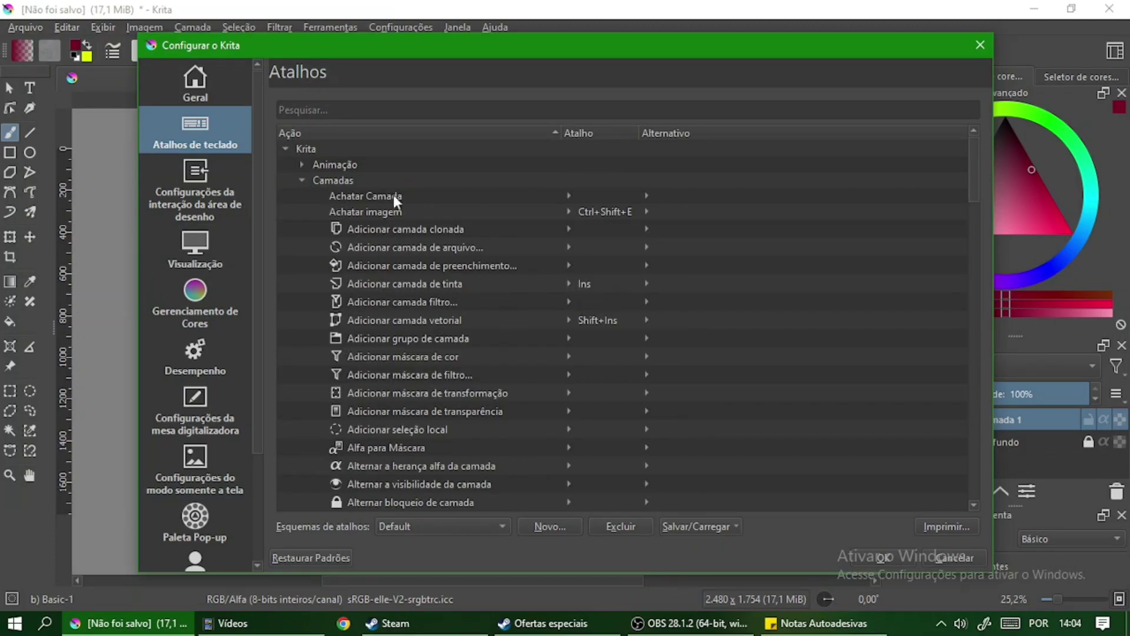
click(303, 164)
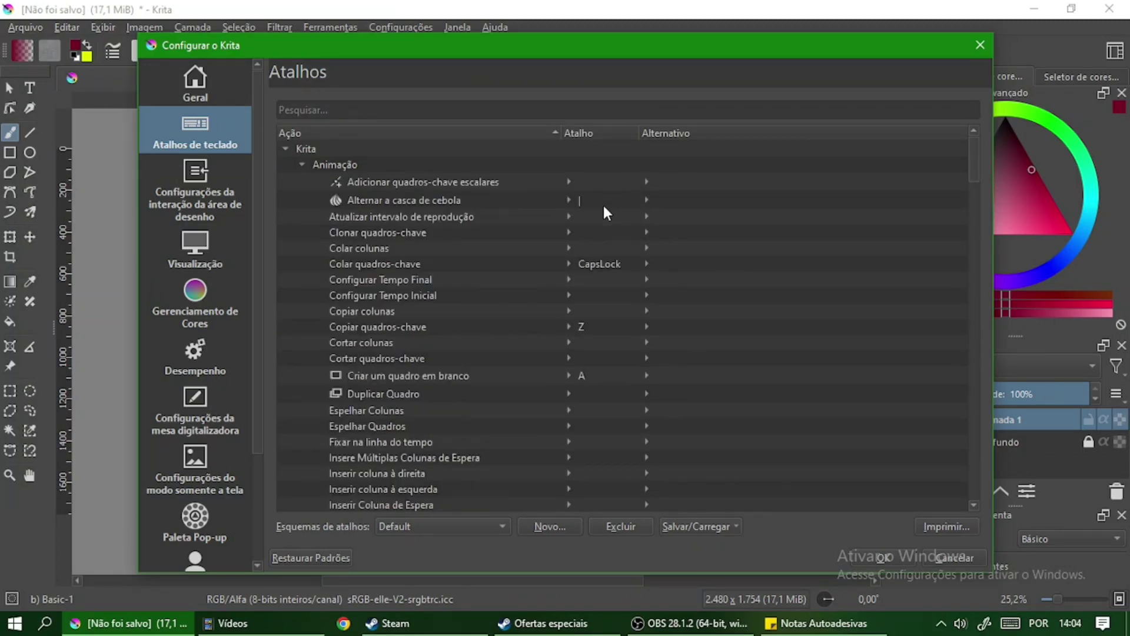
click(610, 265)
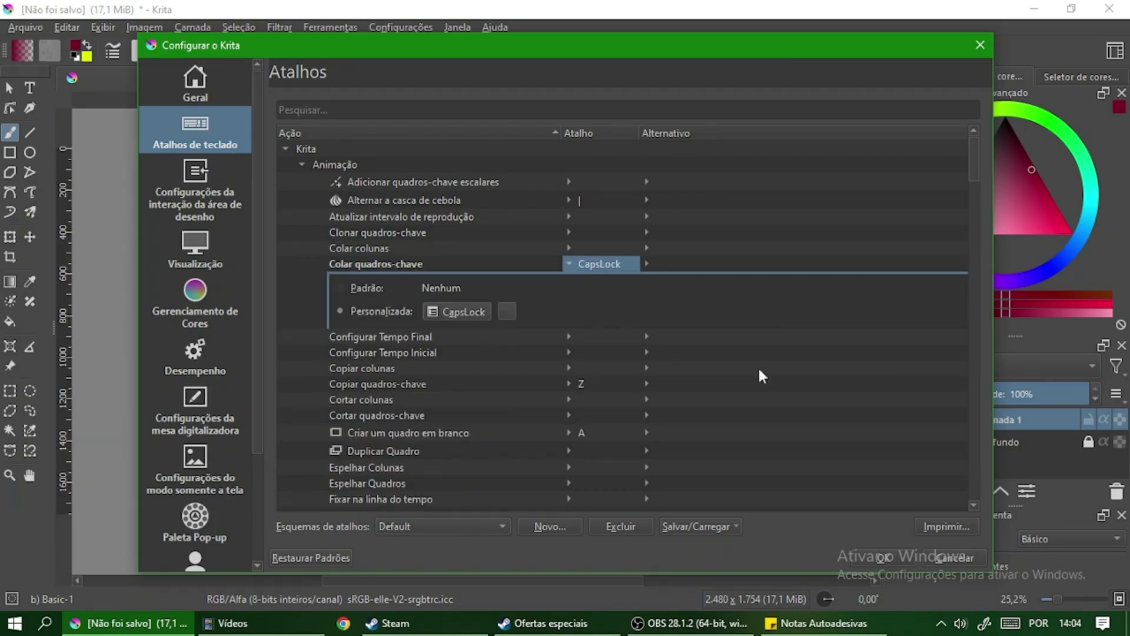
Retype the sticky note to say essential animation shortcuts were personalised, then return to Krita's settings.
click(840, 623)
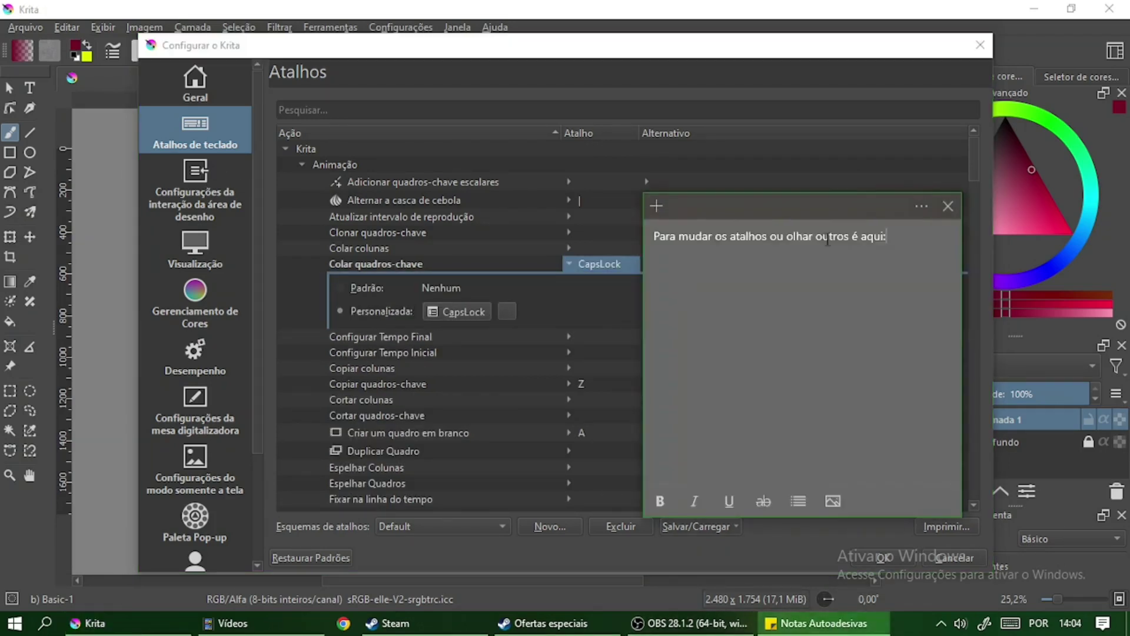
text(p)
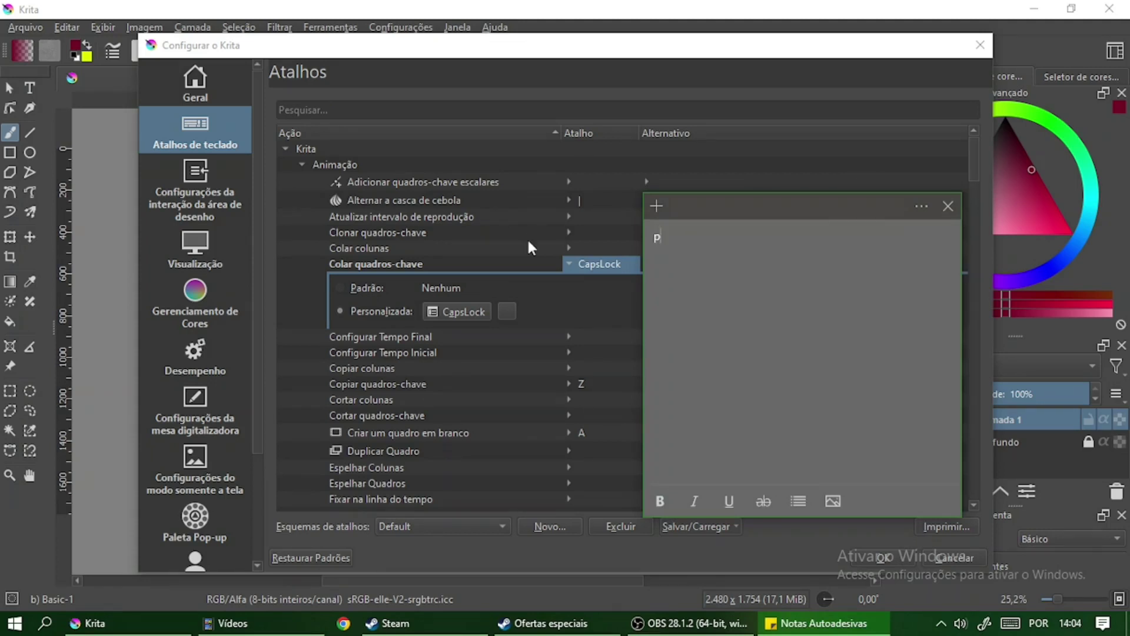
key(BackSpace)
text(Para)
text( animação eu diria que é essencial ter alguns a)
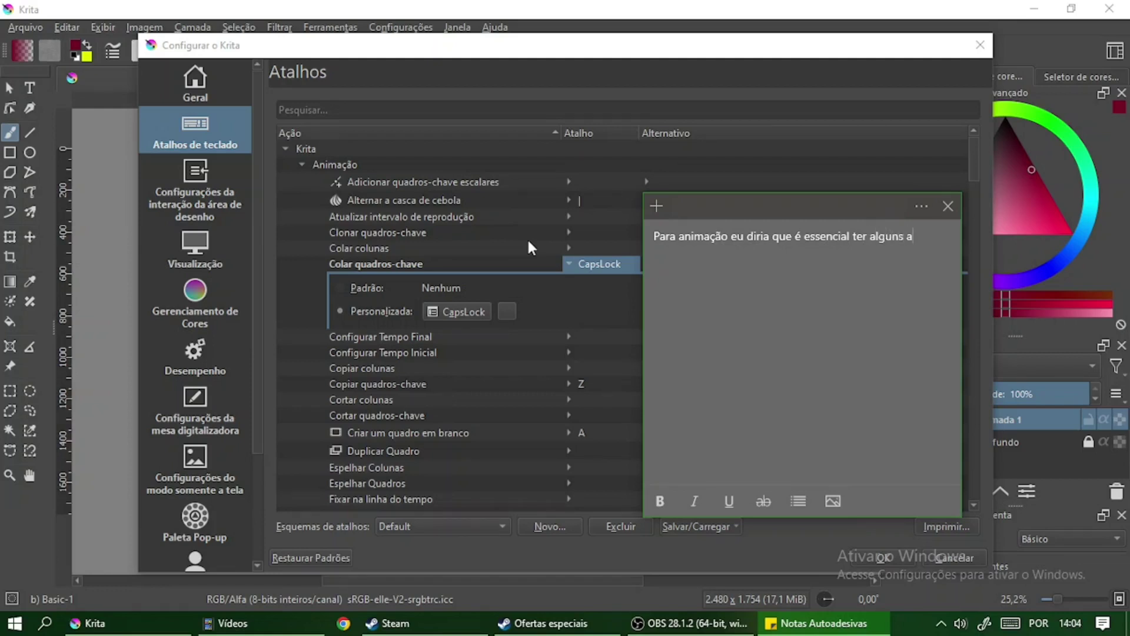
text(os, eu pers)
text(onalizei)
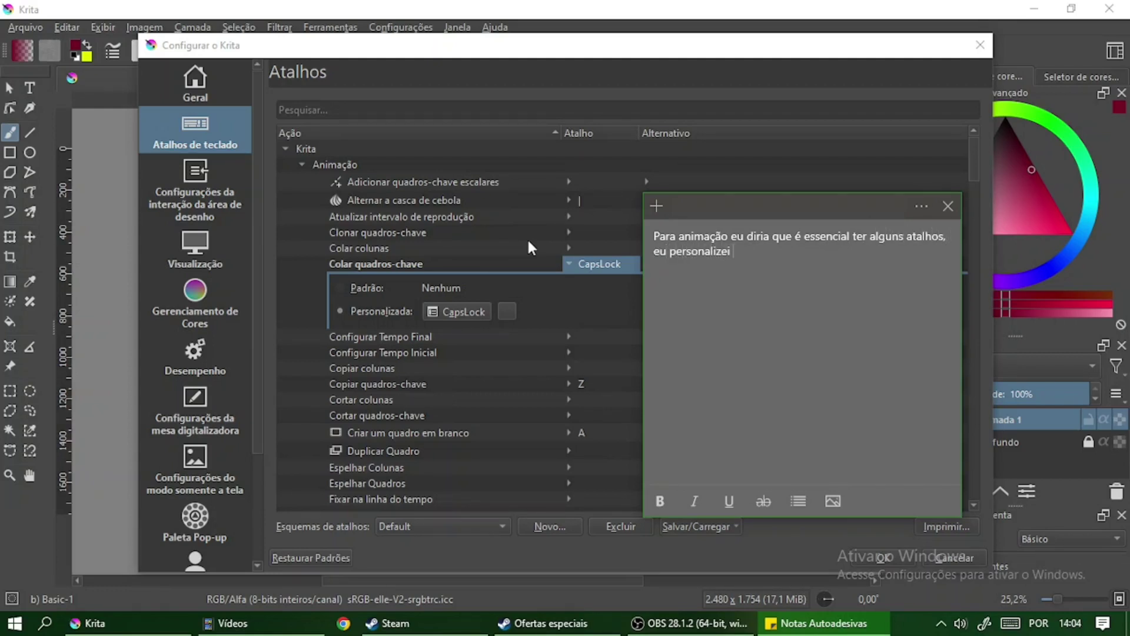
text( os meus aqui para facilitar o processo)
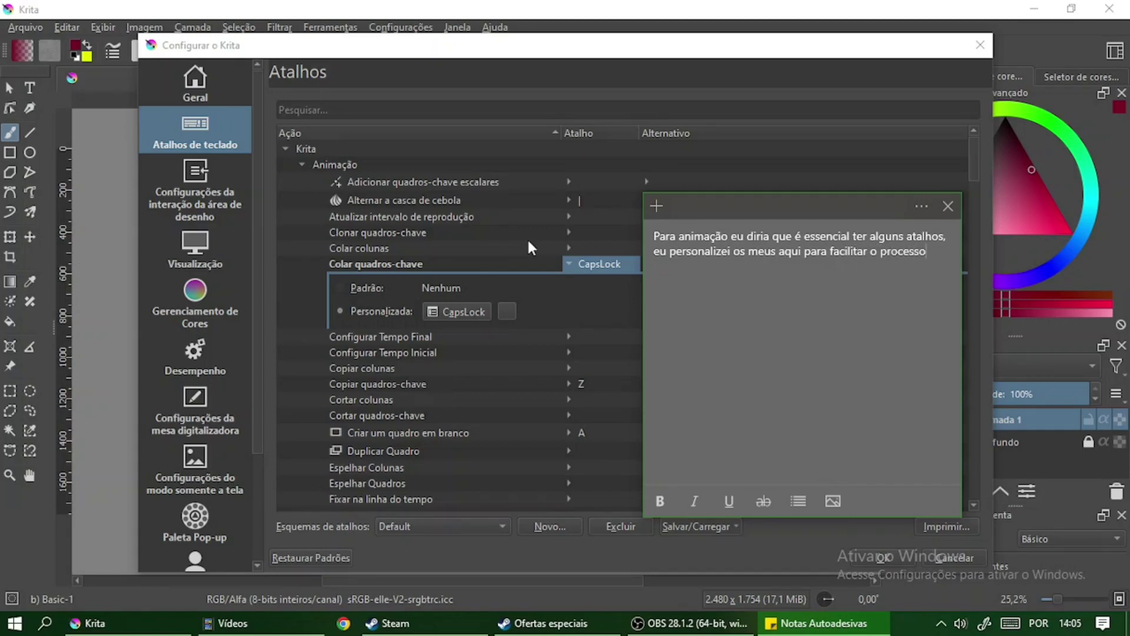
click(794, 552)
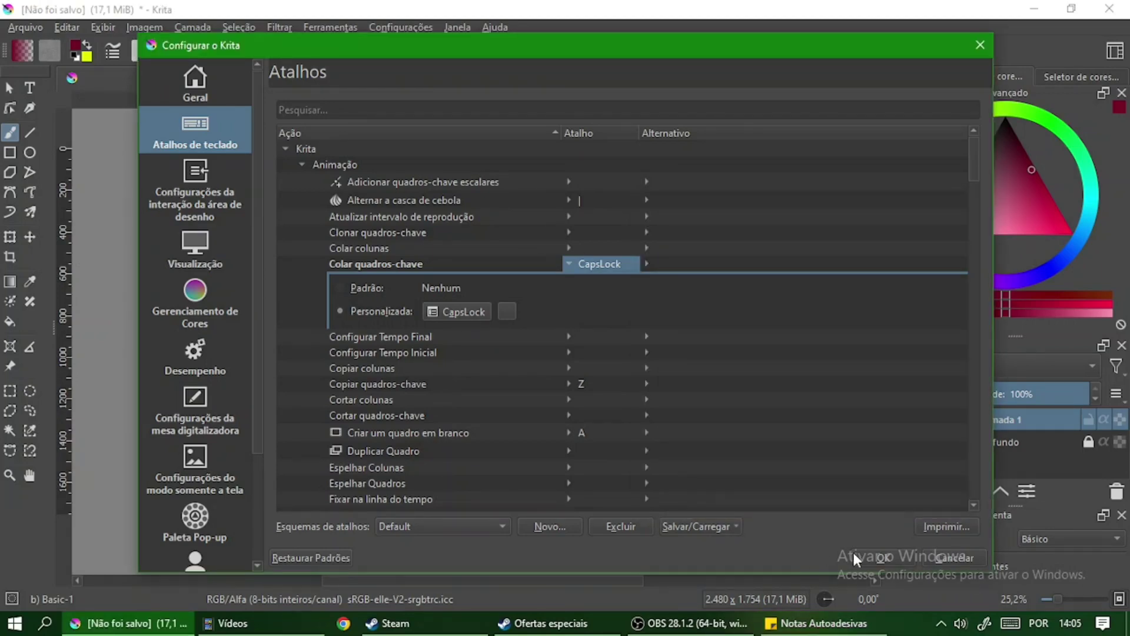
Close the settings and handwrite 'lado esquerdo do mause' in dark red on the canvas.
click(866, 558)
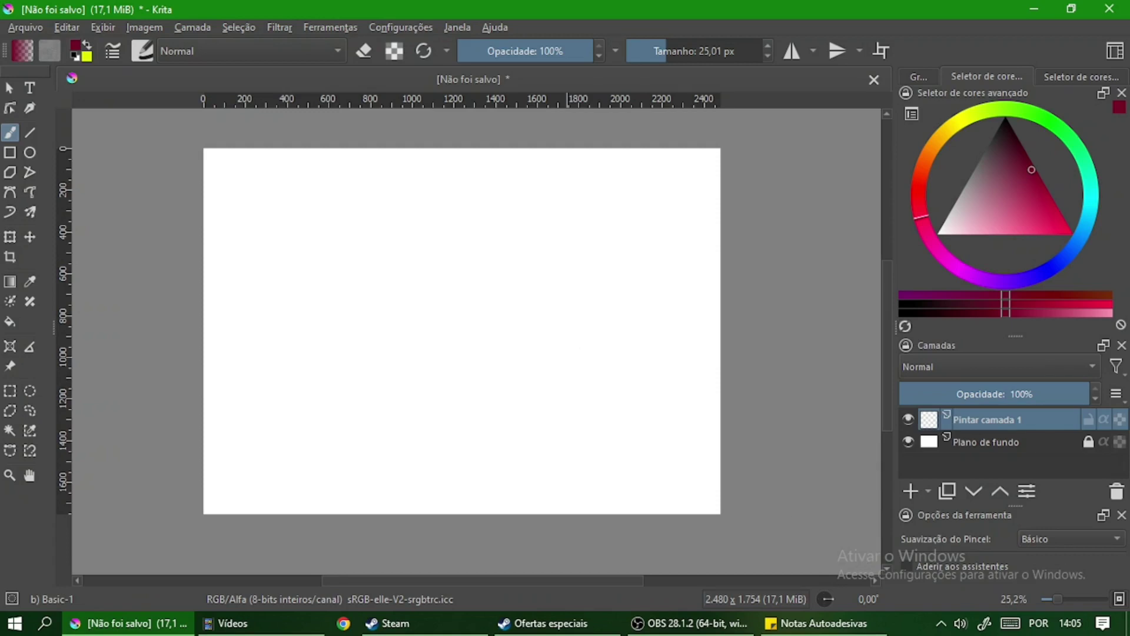
right_click(272, 301)
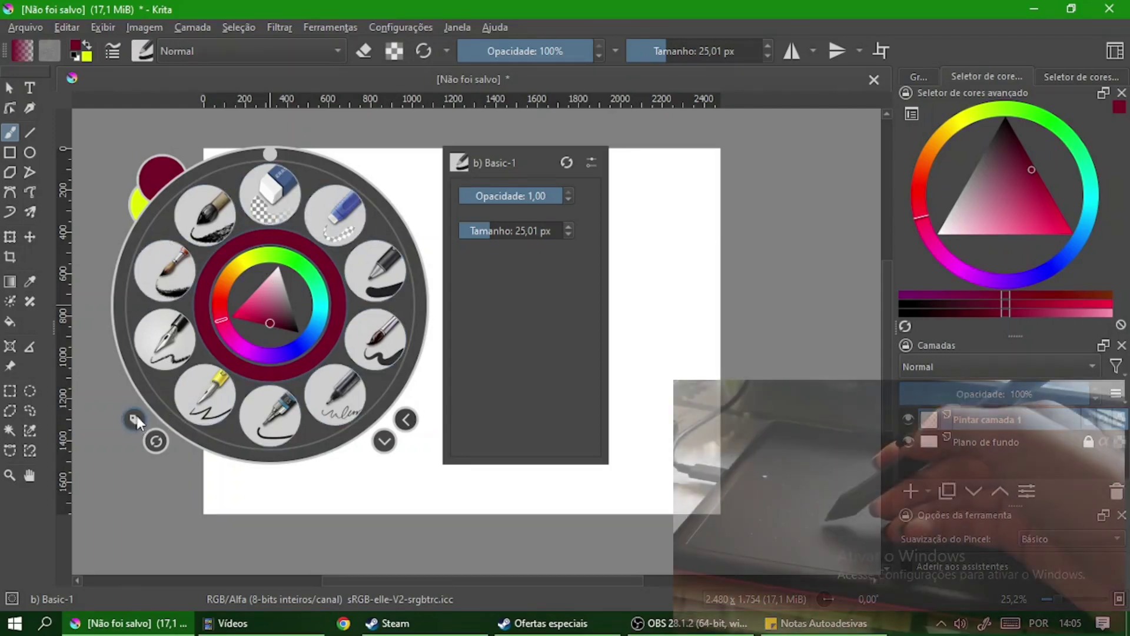
click(136, 415)
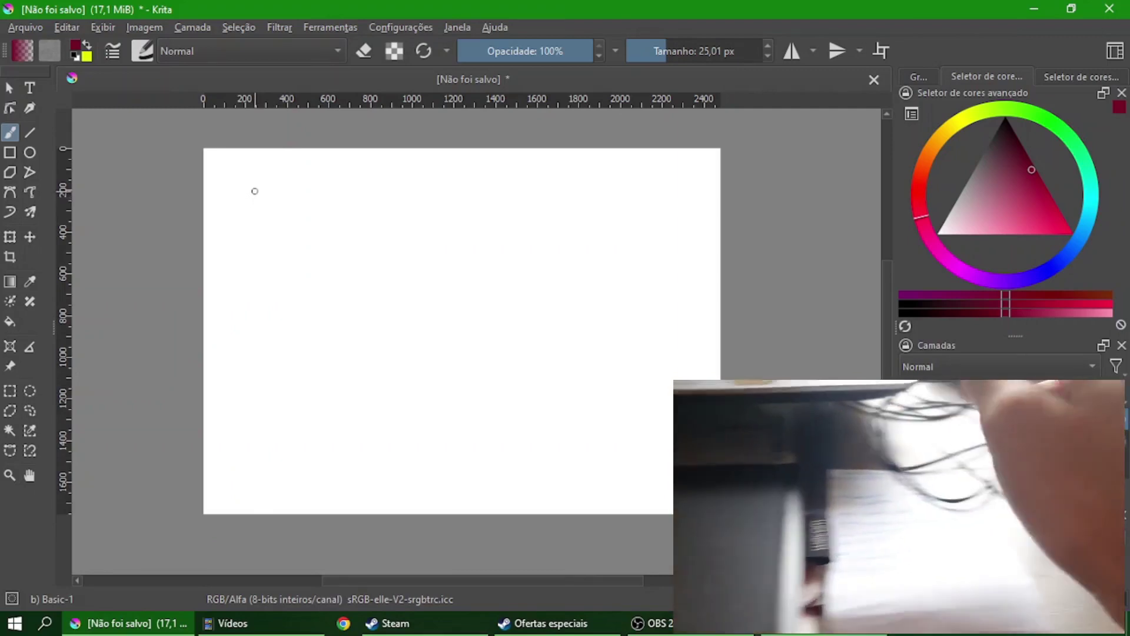
mouse_move(257, 189)
mouse_down()
mouse_move(249, 233)
mouse_move(309, 230)
mouse_up()
drag(362, 217, 488, 253)
drag(500, 217, 544, 215)
mouse_move(554, 227)
mouse_down()
mouse_move(568, 212)
mouse_move(622, 229)
mouse_move(631, 215)
mouse_up()
mouse_move(304, 289)
mouse_down()
mouse_move(295, 315)
mouse_move(327, 297)
mouse_move(480, 310)
mouse_move(514, 288)
mouse_up()
mouse_move(537, 282)
mouse_down()
mouse_move(516, 310)
mouse_move(574, 305)
mouse_up()
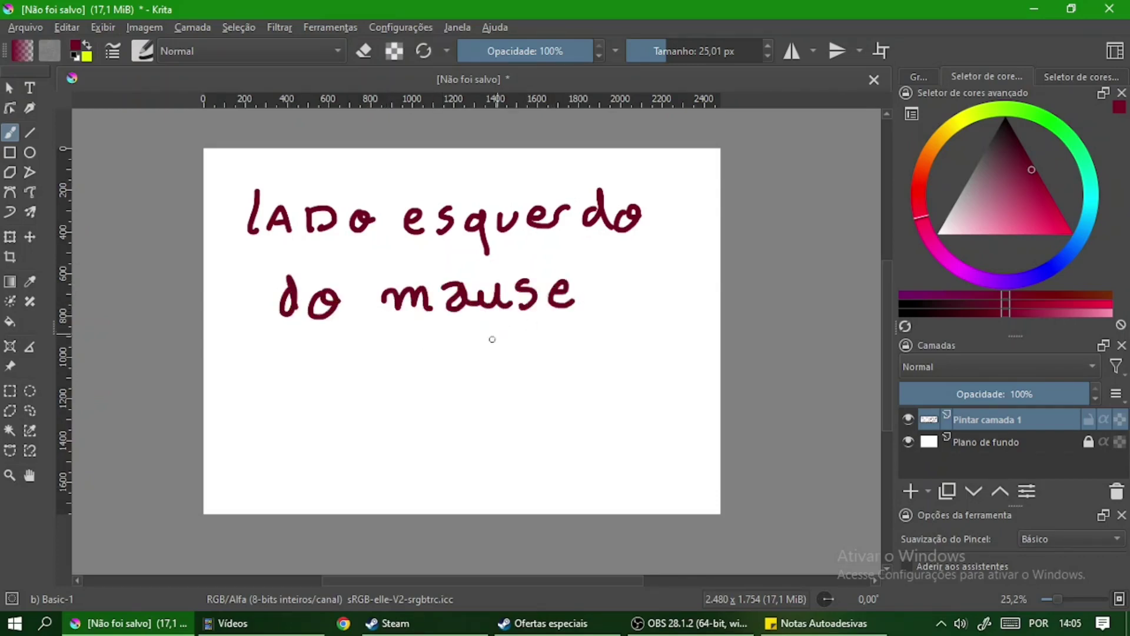
Pick yellow-green from the pop-up palette and paint a large blob in the lower left.
right_click(407, 385)
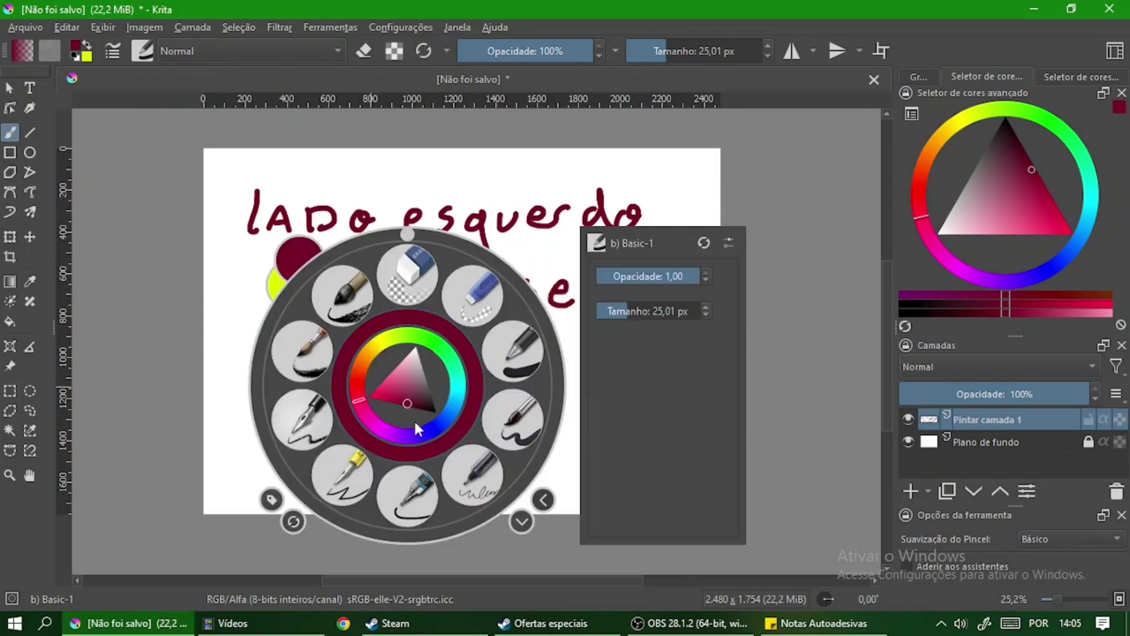
click(386, 379)
drag(377, 350, 393, 334)
click(405, 377)
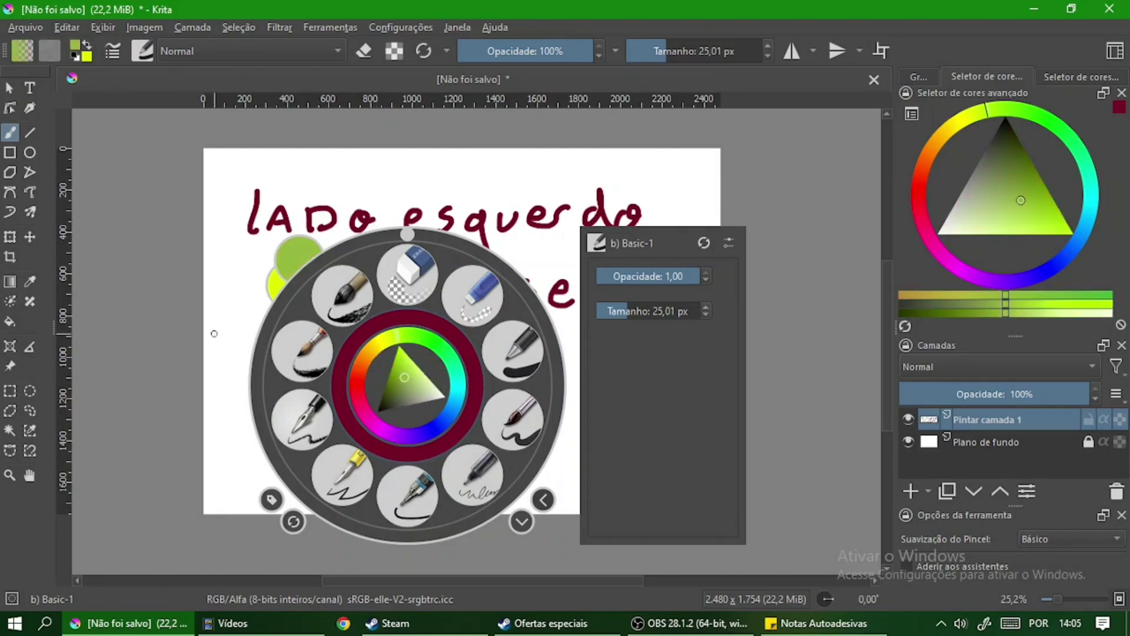
click(214, 333)
mouse_move(273, 378)
mouse_down()
mouse_move(313, 417)
mouse_move(377, 407)
mouse_up()
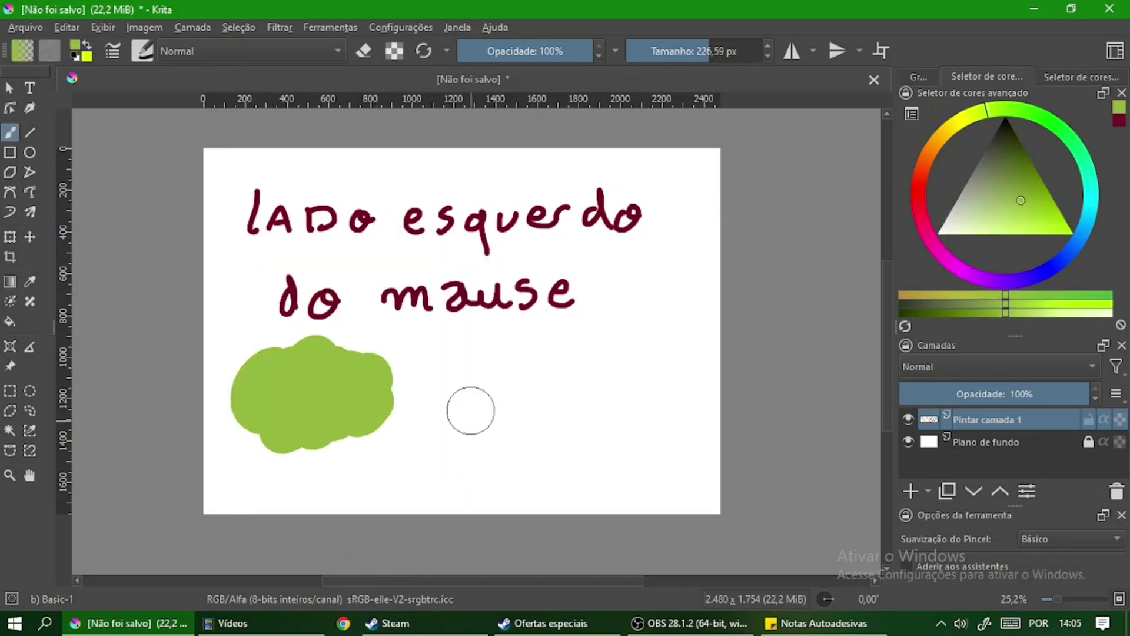
Switch back to dark red and write 'ou botão da mesa' beside and below the blob.
right_click(457, 376)
click(521, 348)
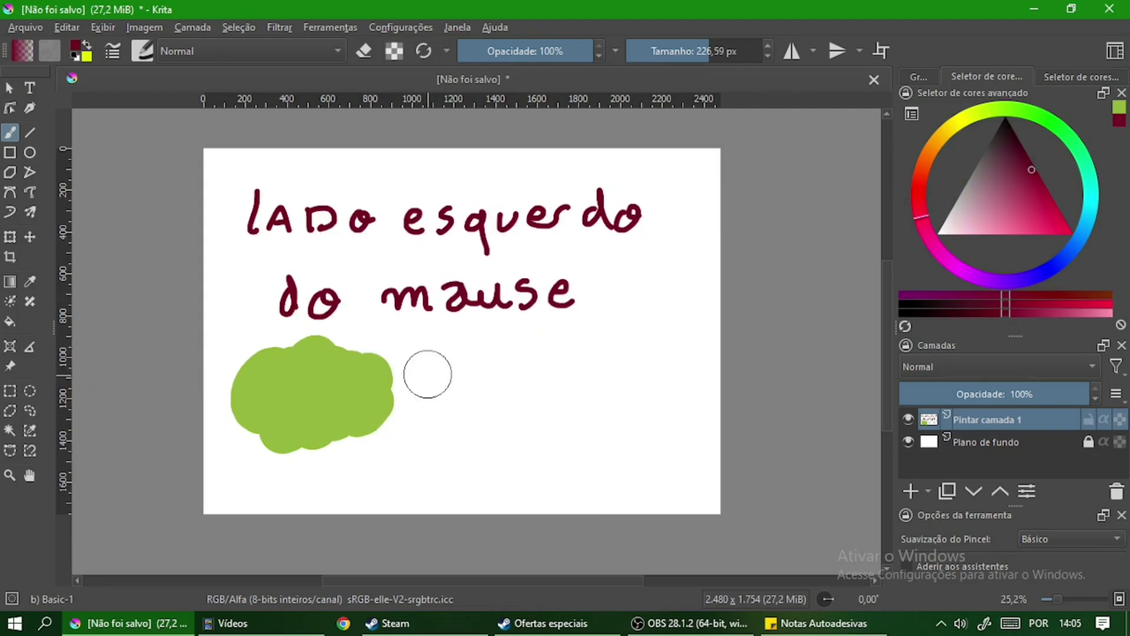
mouse_move(427, 375)
mouse_down()
mouse_move(465, 350)
mouse_move(502, 366)
mouse_up()
mouse_move(421, 395)
mouse_down()
mouse_move(501, 415)
mouse_move(512, 388)
mouse_move(568, 406)
mouse_up()
drag(519, 377, 550, 371)
mouse_move(633, 385)
mouse_down()
mouse_move(618, 395)
mouse_move(673, 402)
mouse_move(682, 415)
mouse_up()
mouse_move(495, 486)
mouse_down()
mouse_move(536, 471)
mouse_move(589, 486)
mouse_up()
drag(648, 448, 633, 474)
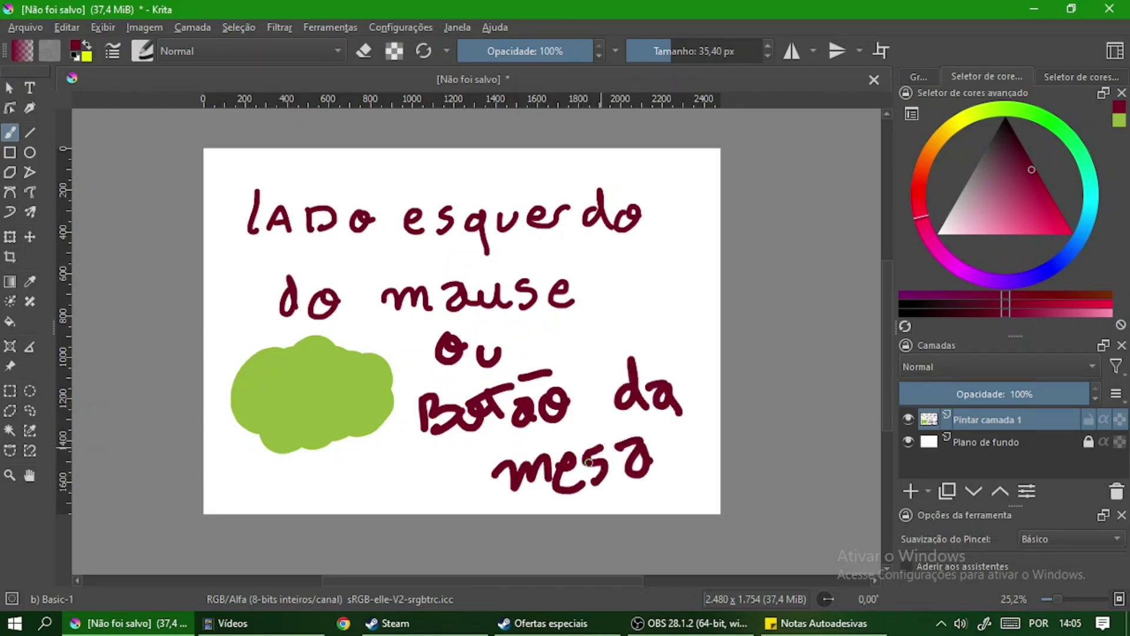
Erase the handwritten words with the eraser brush, then return to the basic painting brush.
right_click(486, 311)
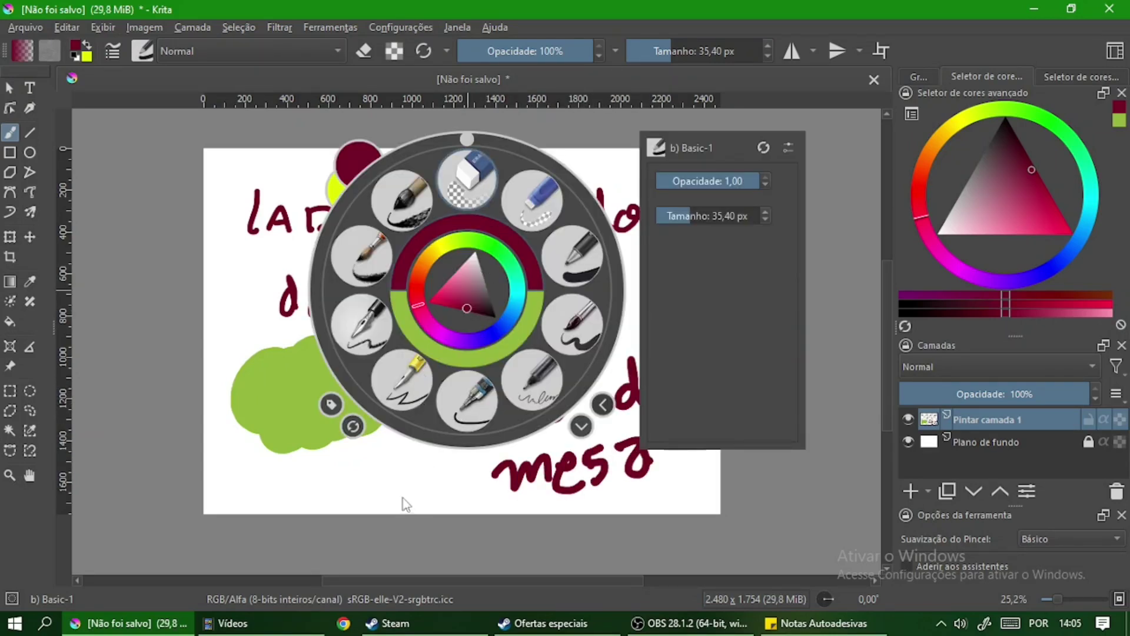
click(462, 182)
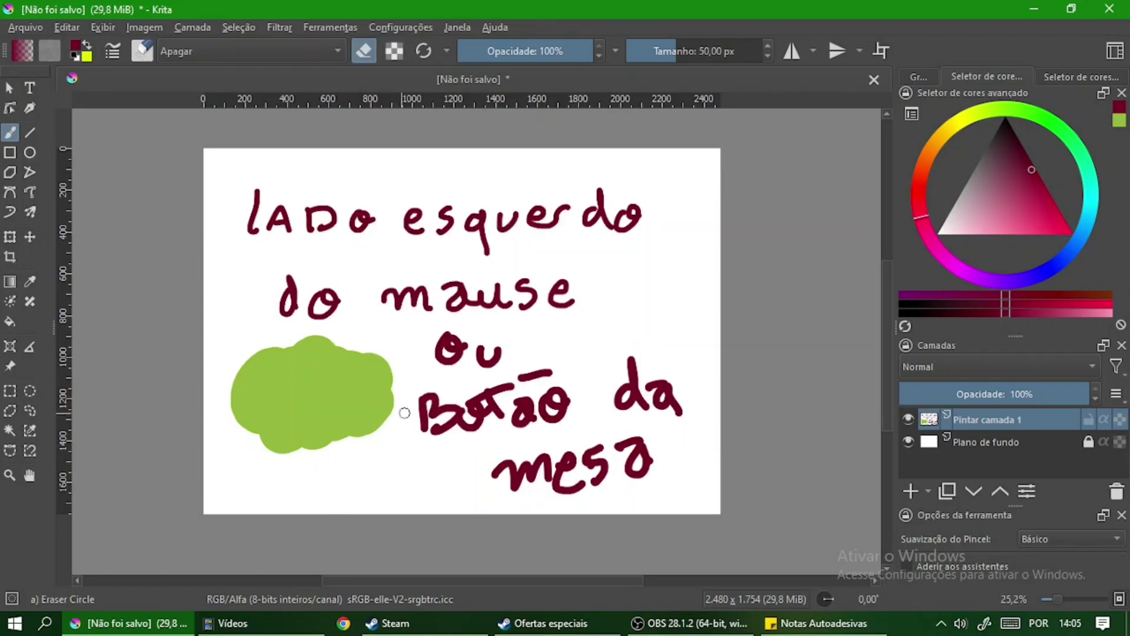
drag(404, 412, 447, 412)
mouse_move(298, 217)
mouse_down()
mouse_move(278, 245)
mouse_move(566, 253)
mouse_move(524, 242)
mouse_move(346, 298)
mouse_move(565, 305)
mouse_move(499, 370)
mouse_move(646, 379)
mouse_move(588, 358)
mouse_up()
right_click(518, 337)
click(580, 227)
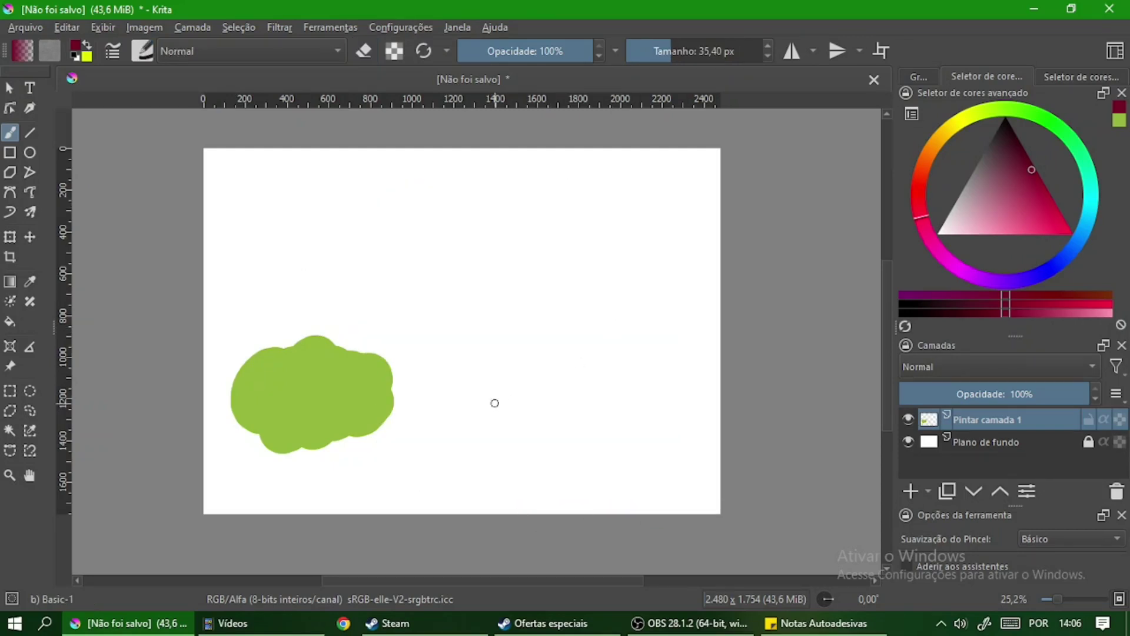
Sample green from the blob to write 'ctrl', then paint a red spiral beside it.
ctrl+click(347, 378)
drag(364, 232, 374, 268)
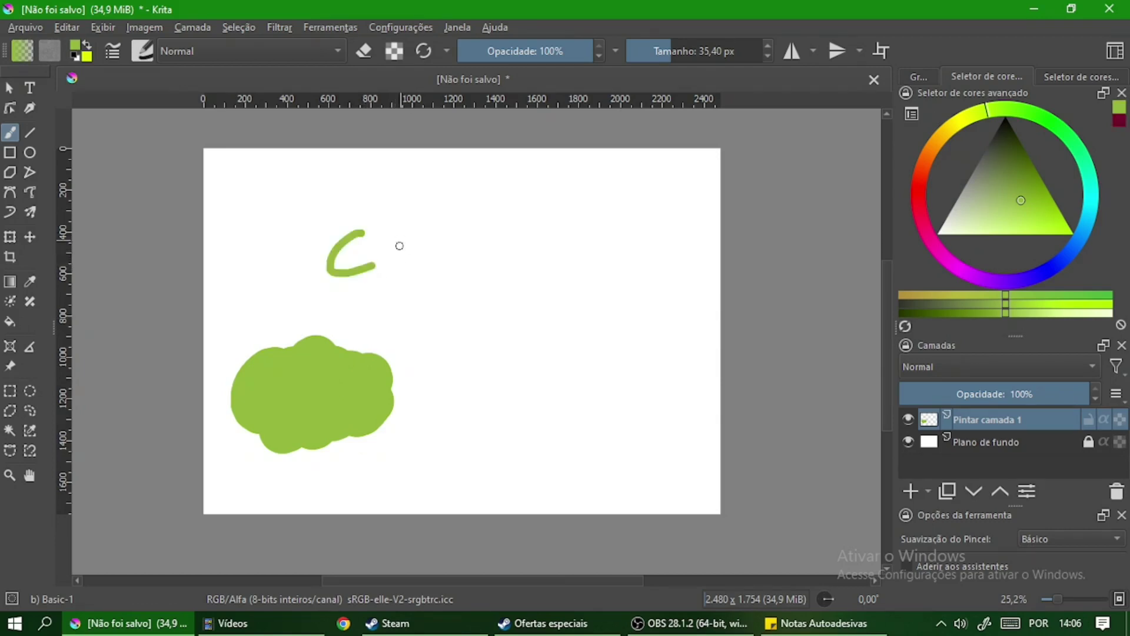
mouse_move(395, 208)
mouse_down()
mouse_move(395, 271)
mouse_move(412, 235)
mouse_up()
mouse_move(437, 271)
mouse_down()
mouse_move(461, 242)
mouse_move(511, 282)
mouse_up()
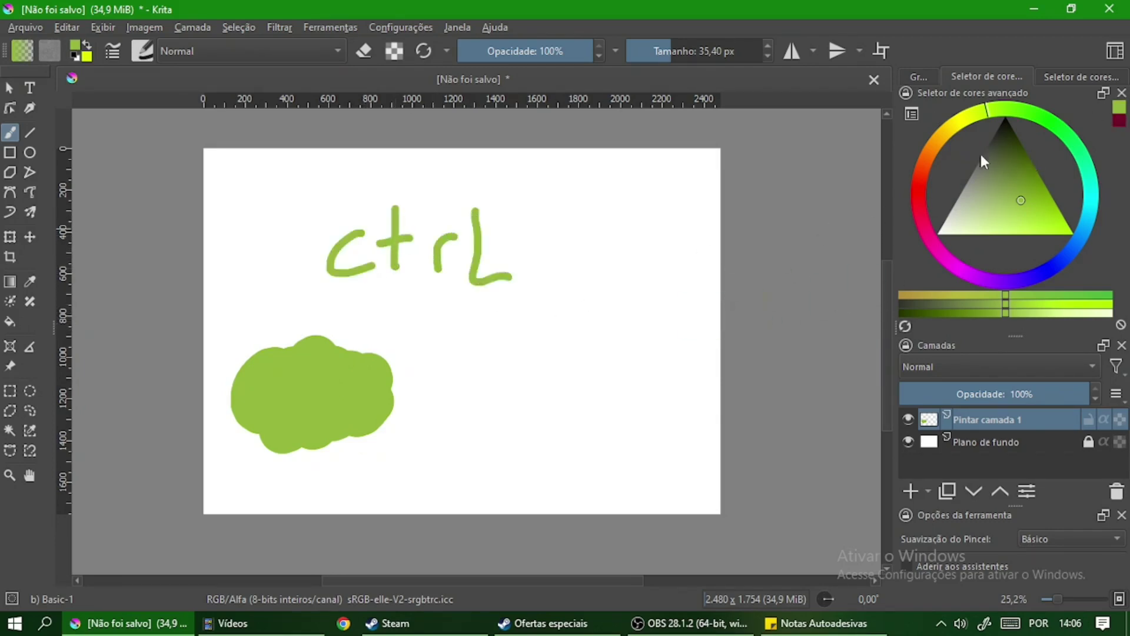
click(918, 183)
mouse_move(461, 338)
mouse_down()
mouse_move(475, 357)
mouse_move(462, 353)
mouse_up()
ctrl+click(390, 353)
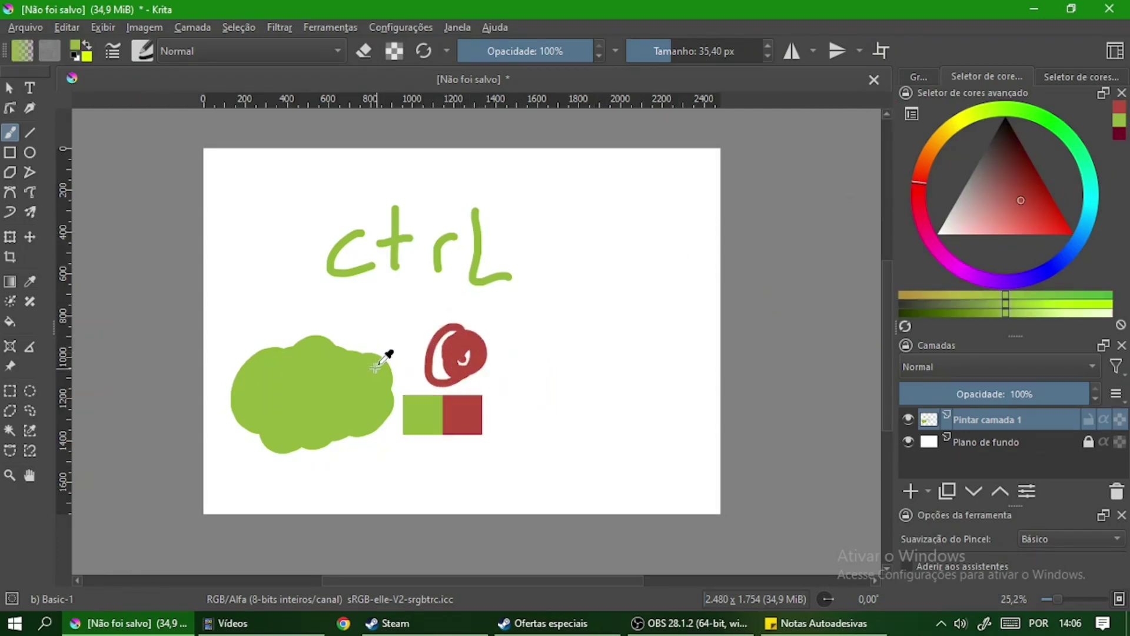
ctrl+click(465, 337)
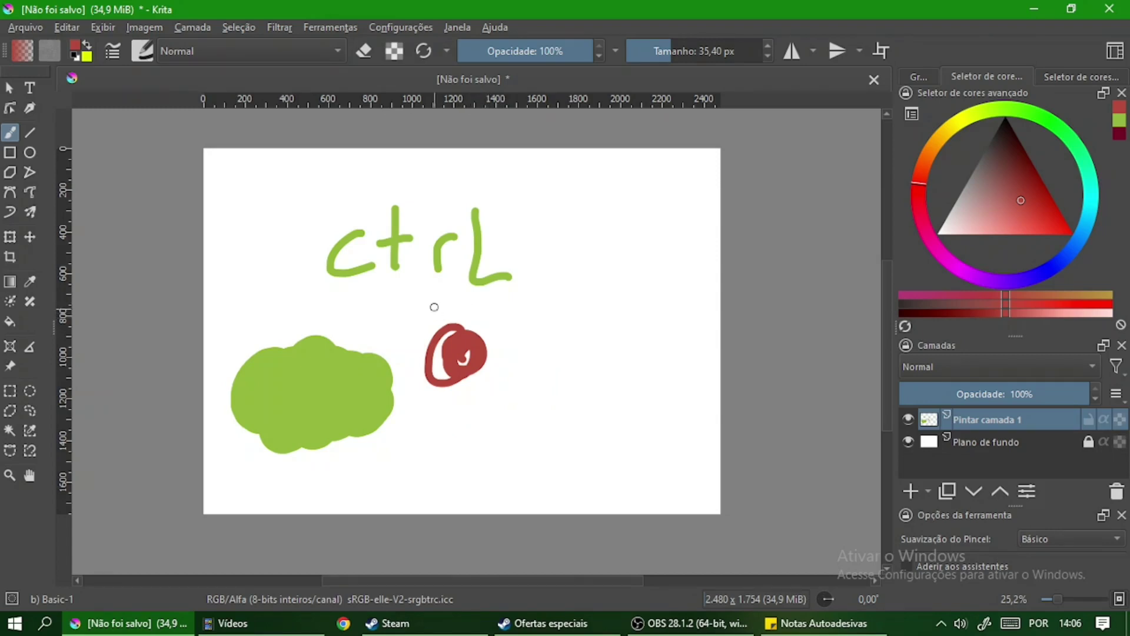
Erase 'ctrl', the spiral and the blob with the large eraser, bringing the sticky note forward.
right_click(479, 292)
click(479, 187)
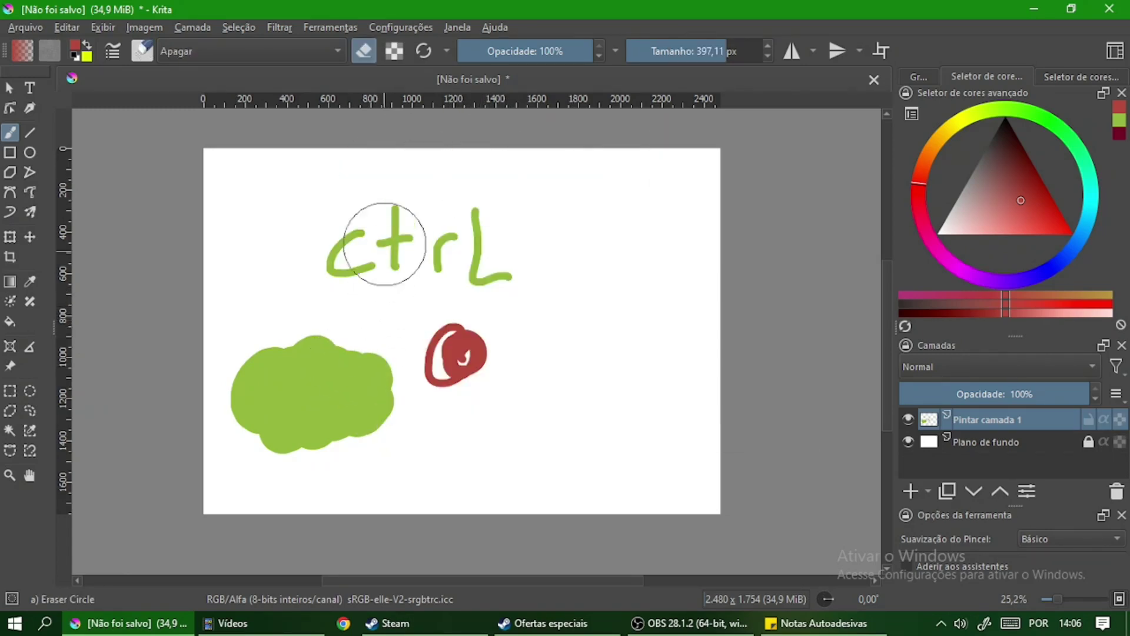
mouse_move(384, 248)
mouse_down()
mouse_move(265, 361)
mouse_move(311, 470)
mouse_move(479, 293)
mouse_move(510, 378)
mouse_up()
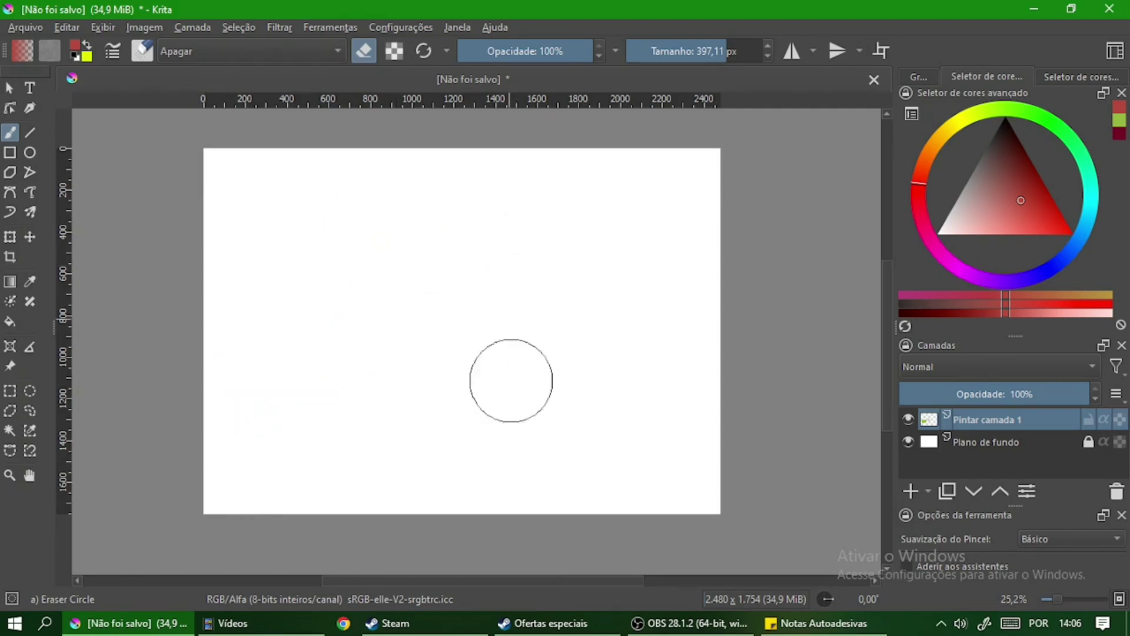
click(818, 623)
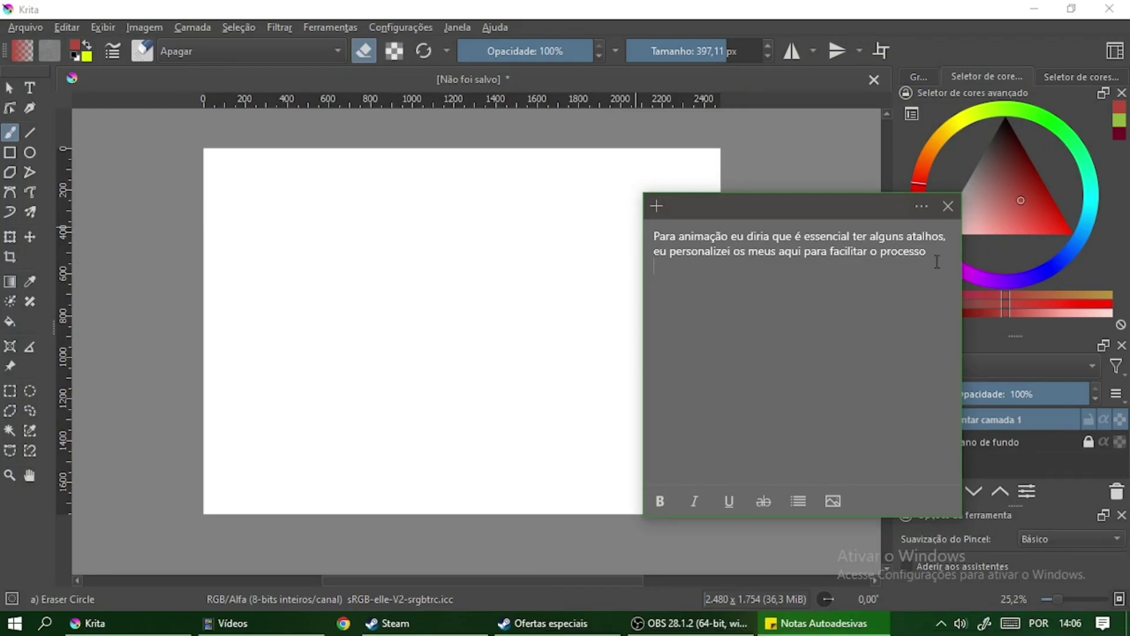
Clear the sticky note's old text and type a sentence suggesting starting by exploring the brushes (pincéis).
key(ctrl+a)
key(Delete)
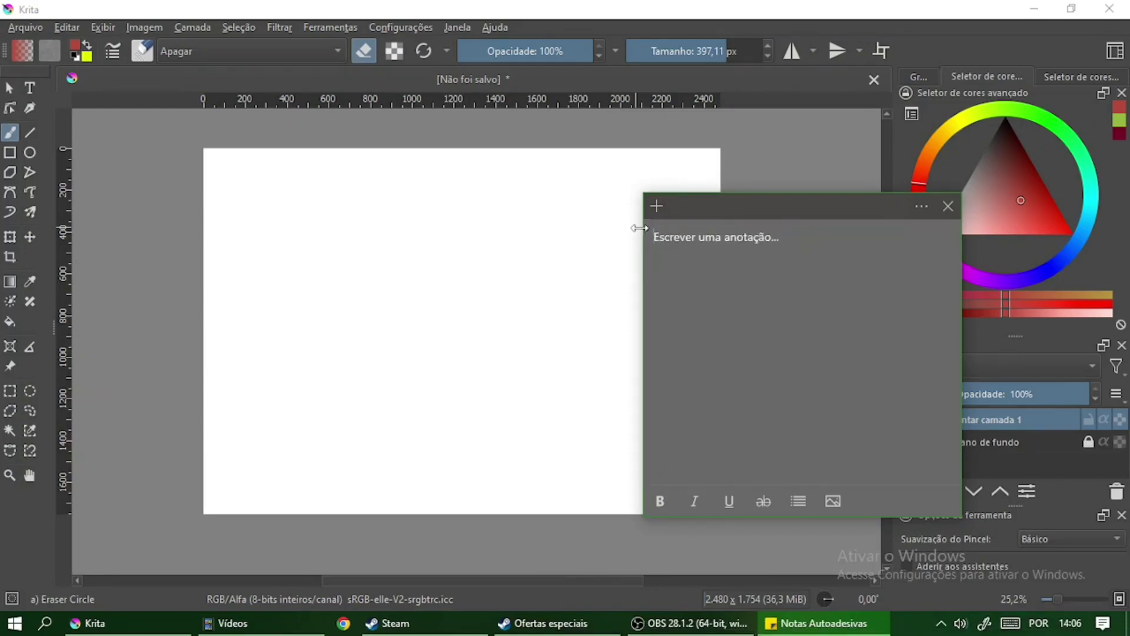
text(Para cmo)
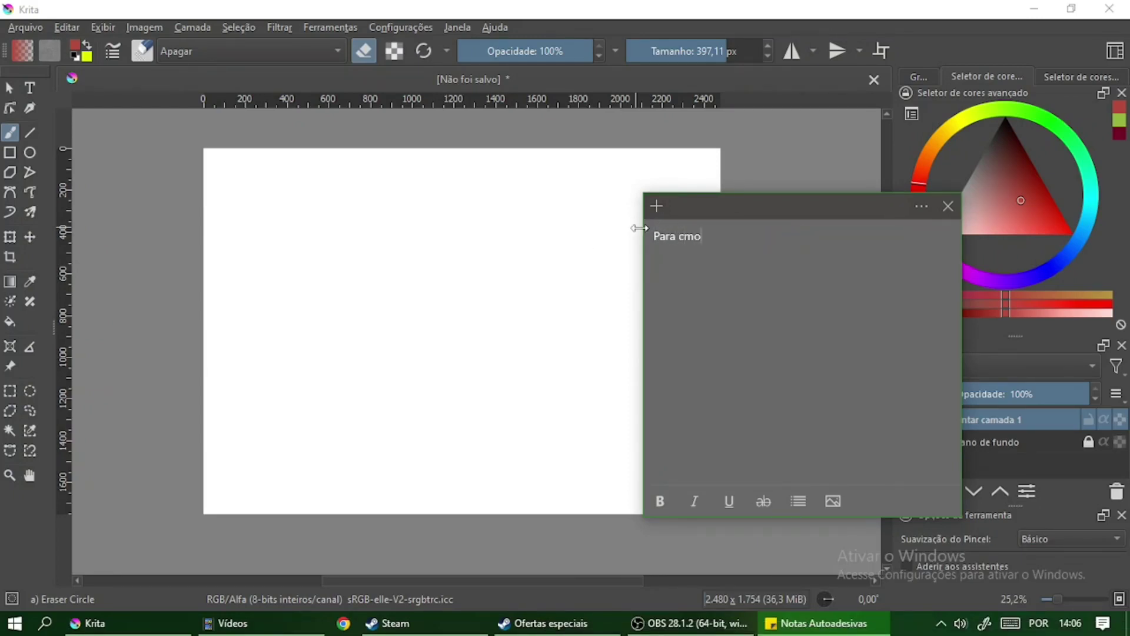
key(BackSpace)
key(BackSpace)
text(omeçar eu reco)
text(mendo dar uma explorada nos pince)
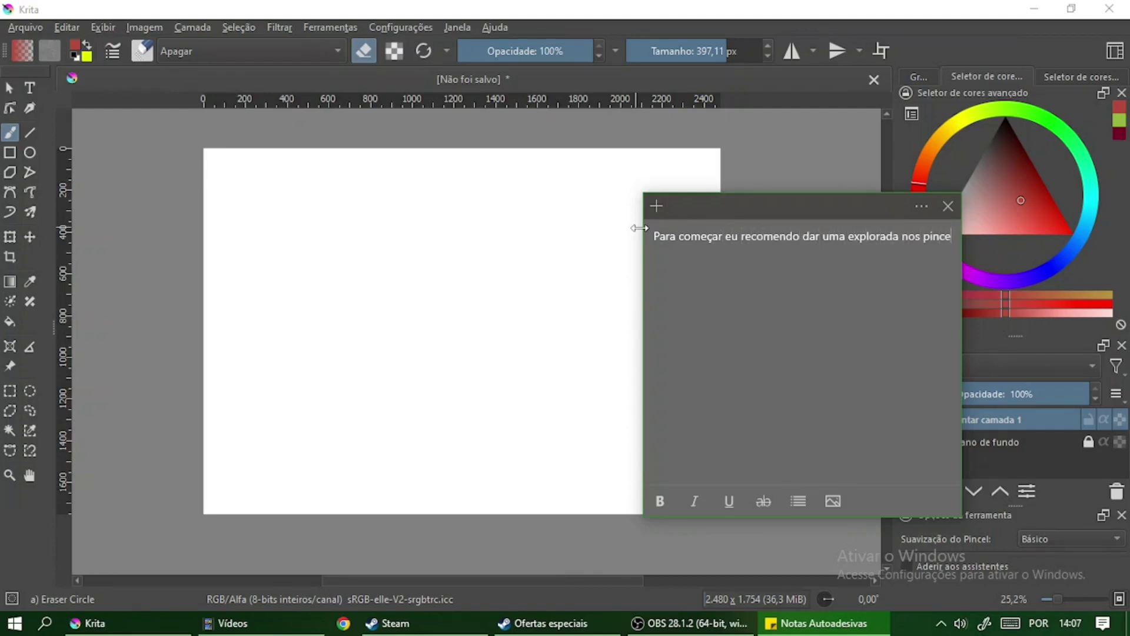
key(BackSpace)
text(éis, mas as)
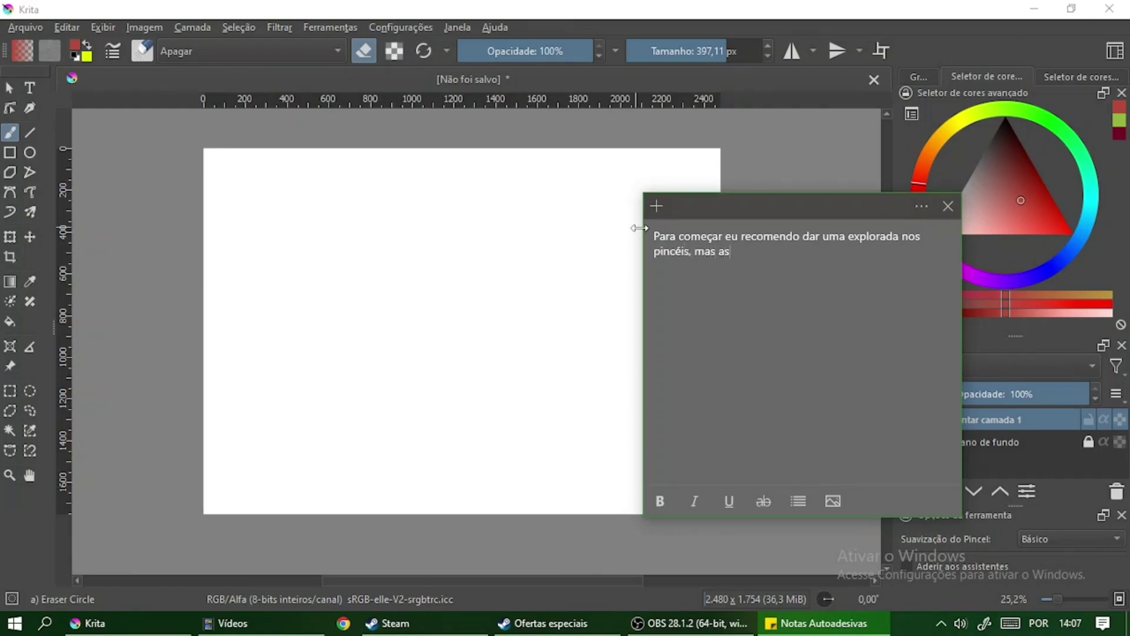
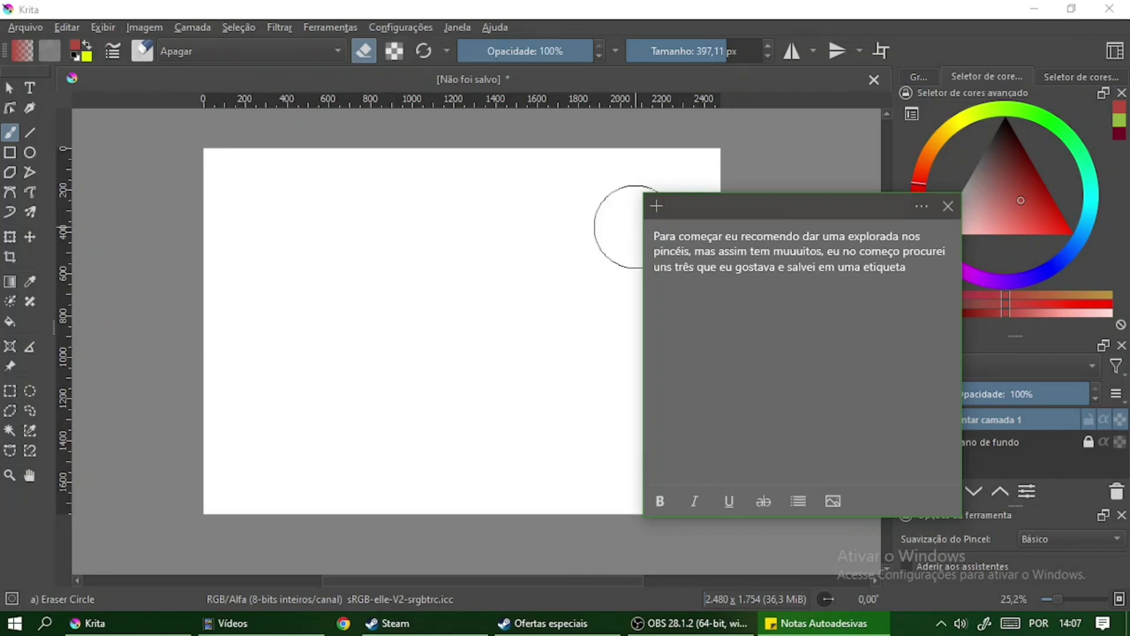
Return to the canvas and shrink the eraser brush to about 22 px.
click(461, 233)
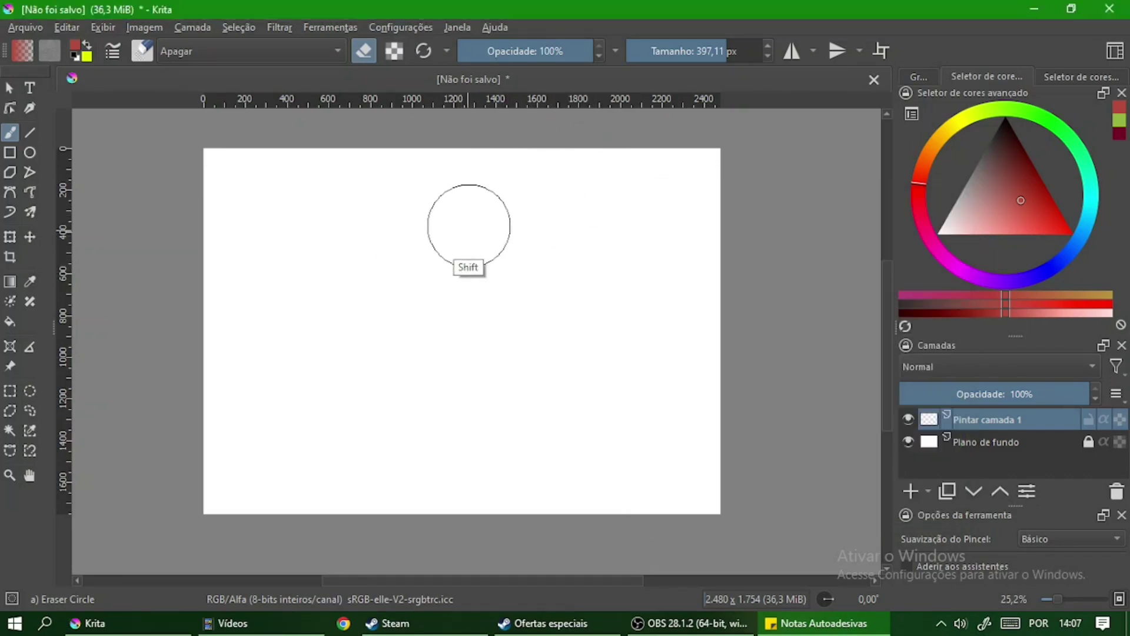
key(bracketleft)
key(bracketleft)
key(bracketleft)
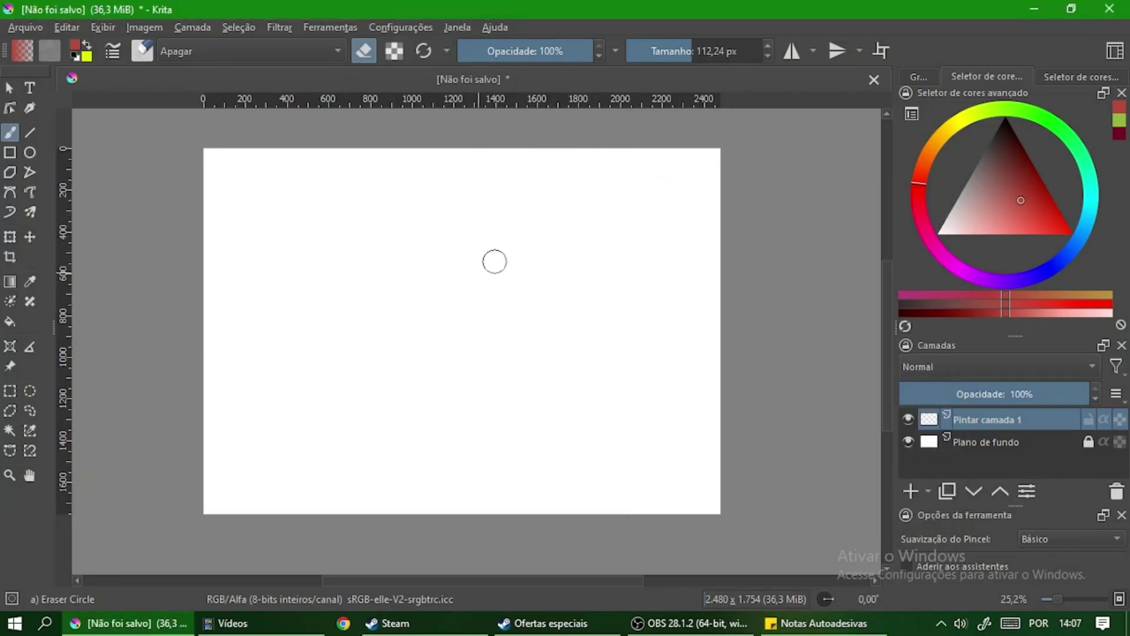
key(bracketleft)
key(bracketleft)
key(bracketleft)
key(bracketleft)
Add the Brush Presets (Predefinições de pincel) docker and bring its tab forward.
click(410, 33)
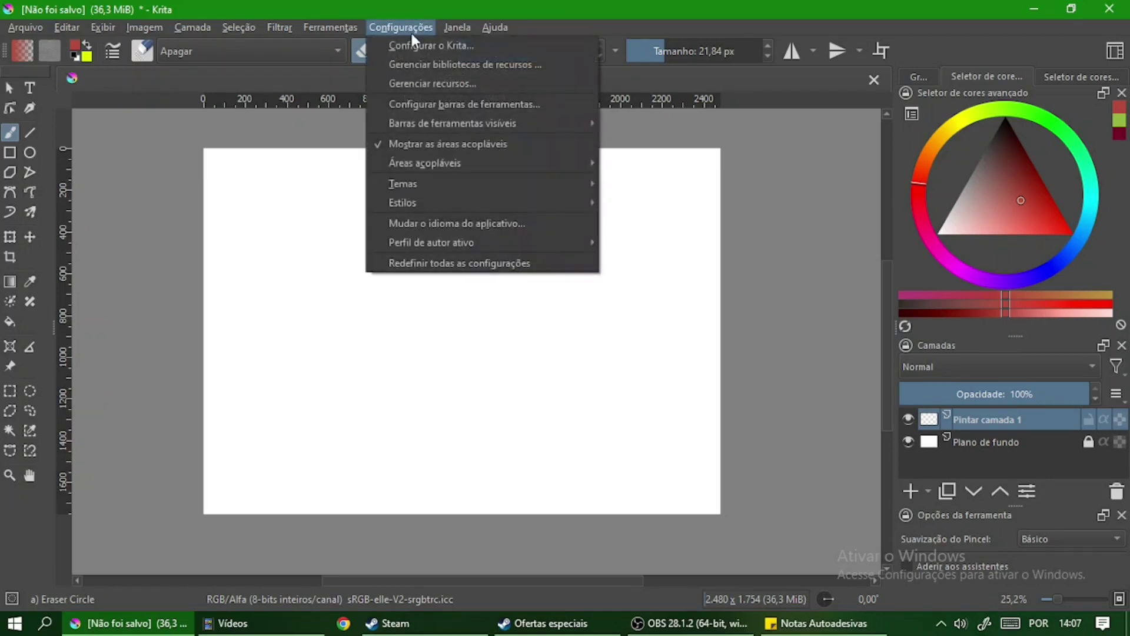
click(357, 28)
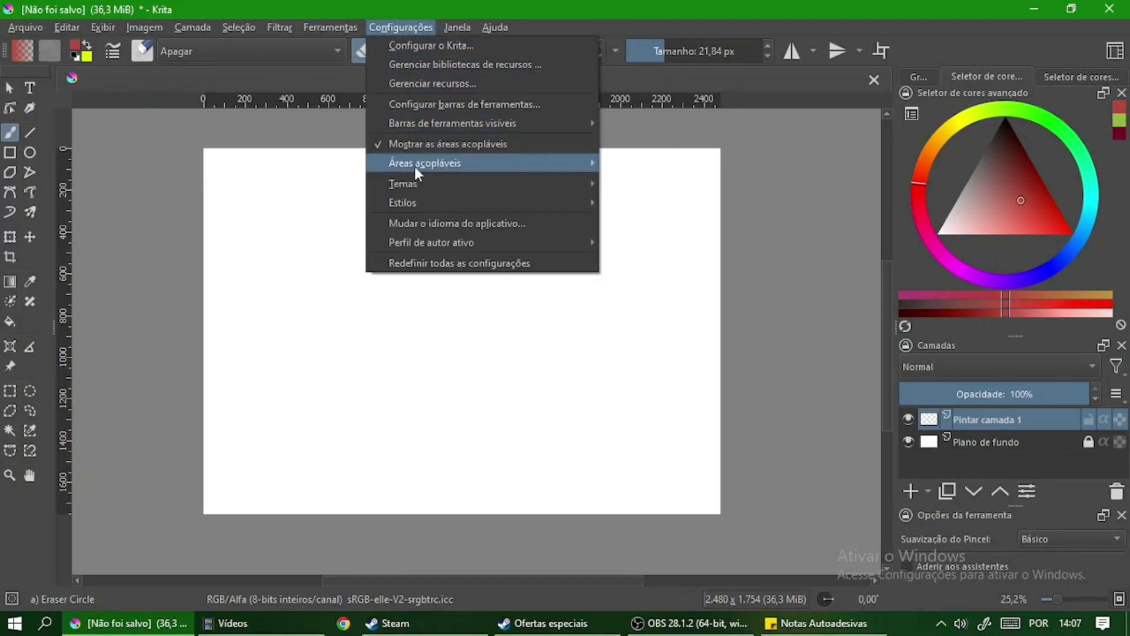
mouse_move(425, 162)
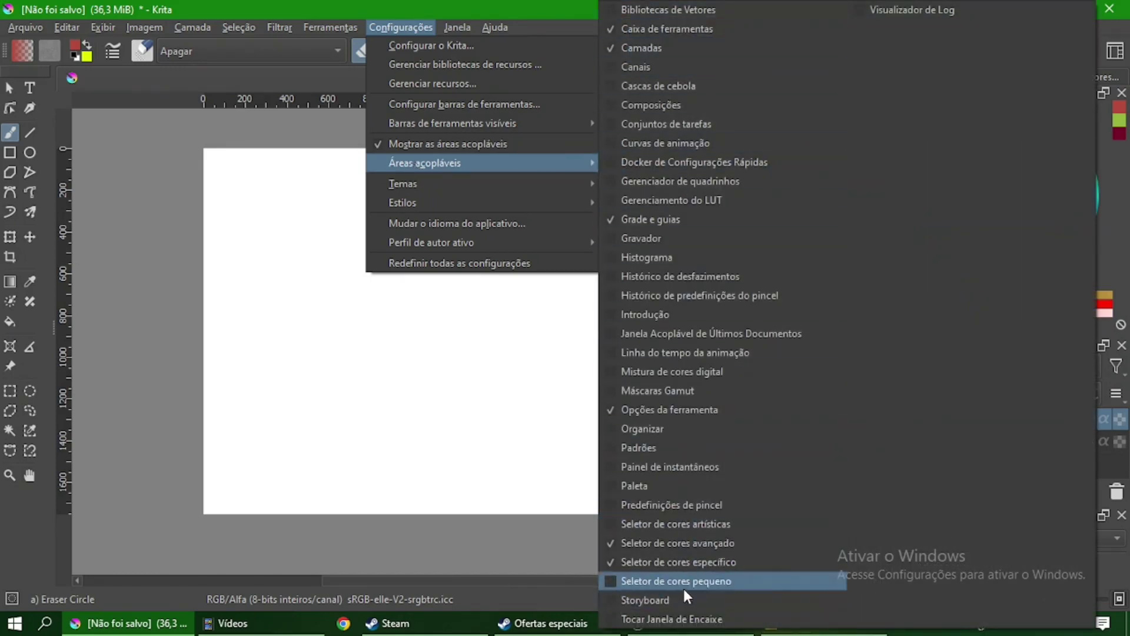
click(611, 505)
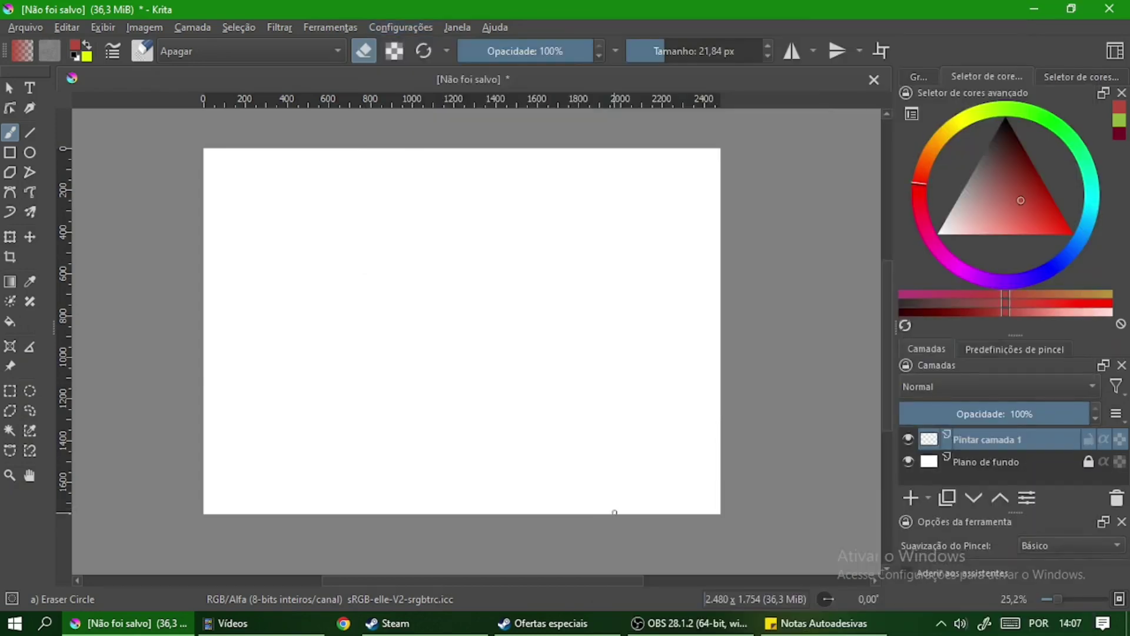
click(1003, 349)
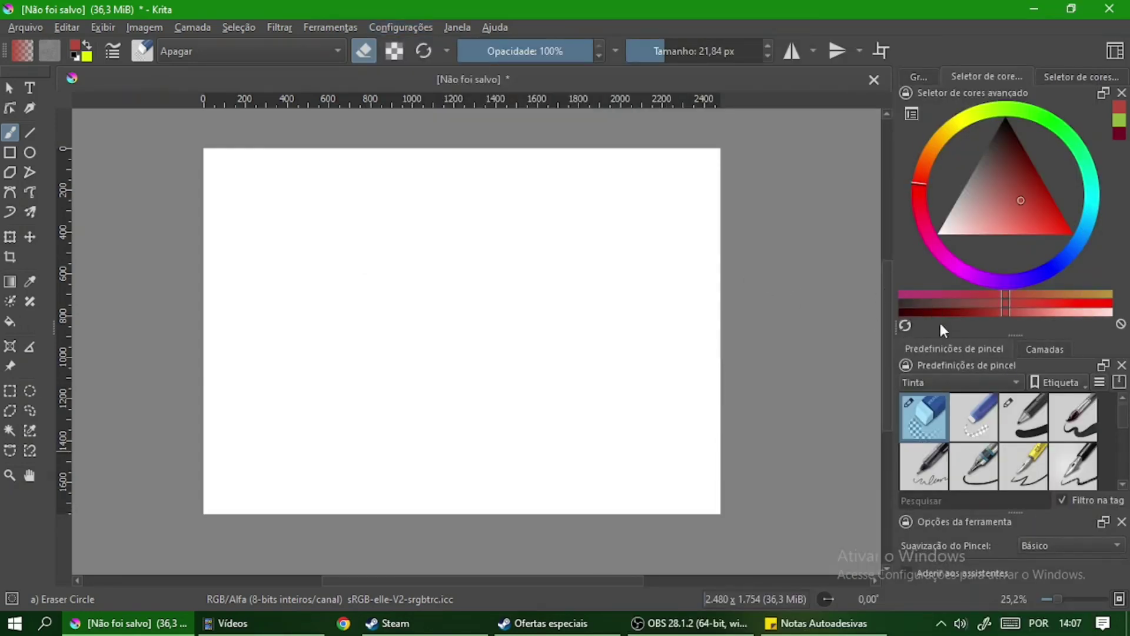
Detach the Brush Presets docker, make it taller and move it up-right over the canvas.
drag(946, 365, 607, 207)
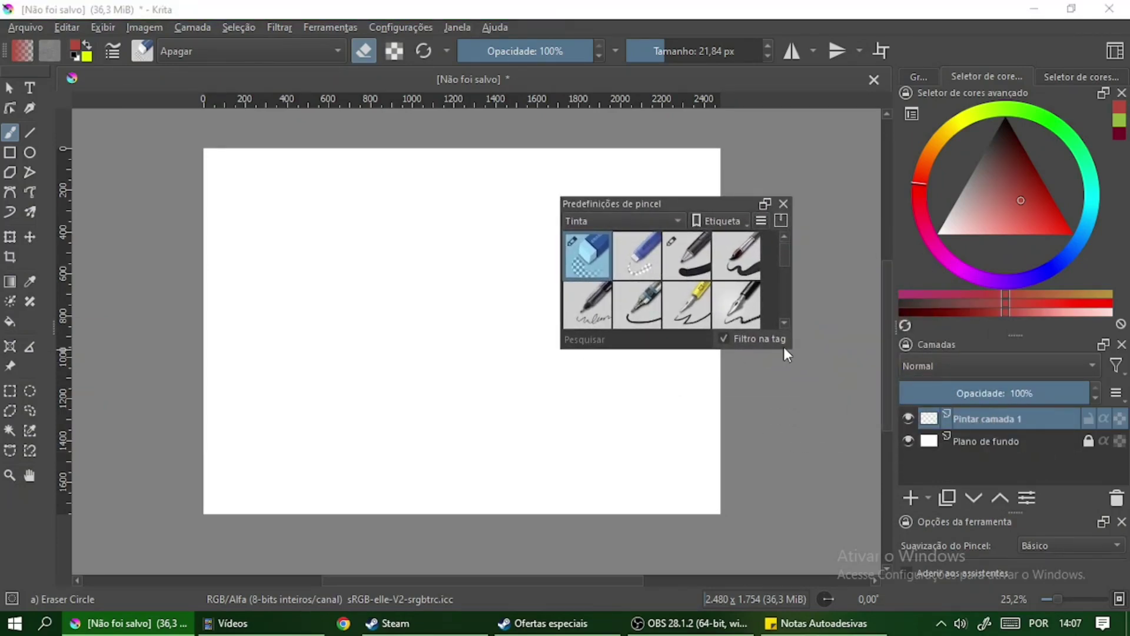
mouse_move(779, 347)
mouse_down()
mouse_move(808, 463)
mouse_move(804, 536)
mouse_up()
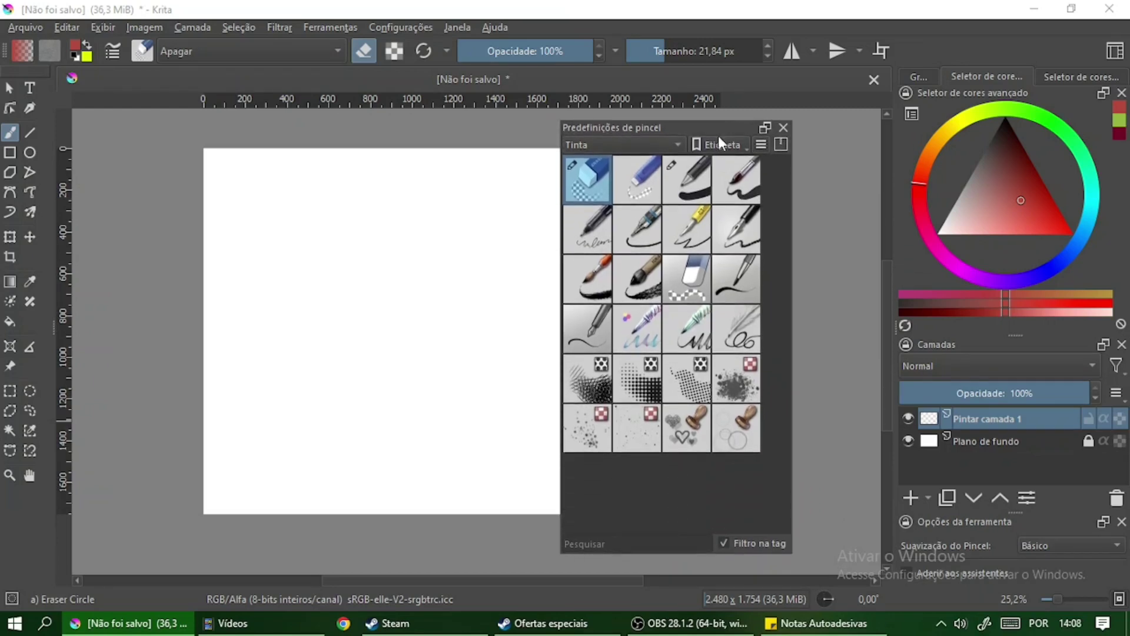
drag(714, 204, 763, 125)
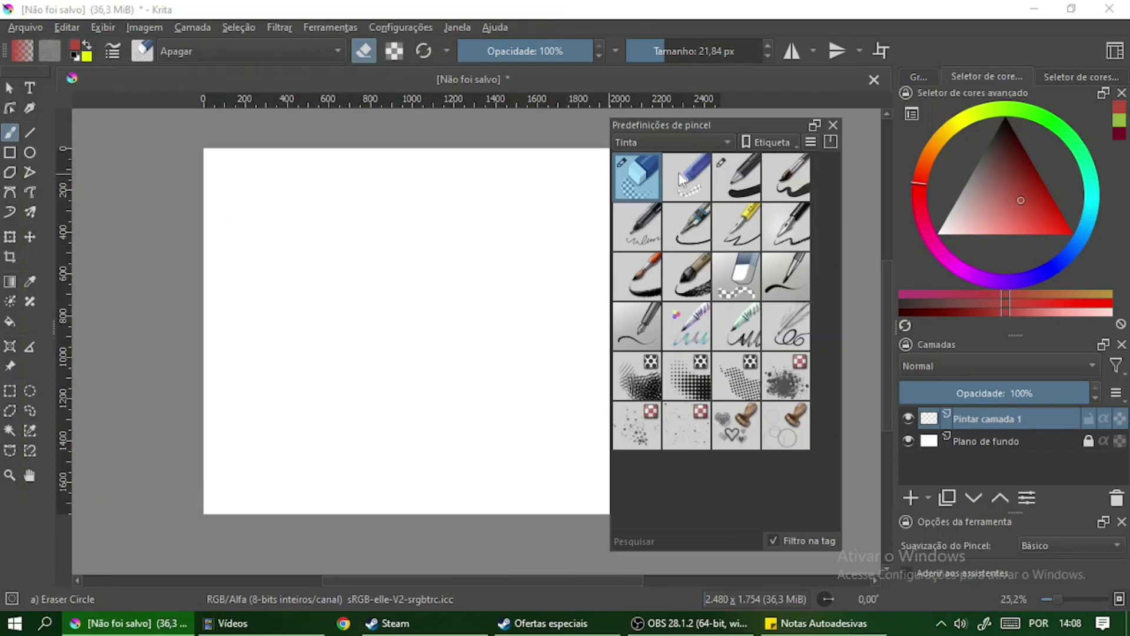
Keep the Tinta tag filter and nudge the painting colour slightly.
click(728, 143)
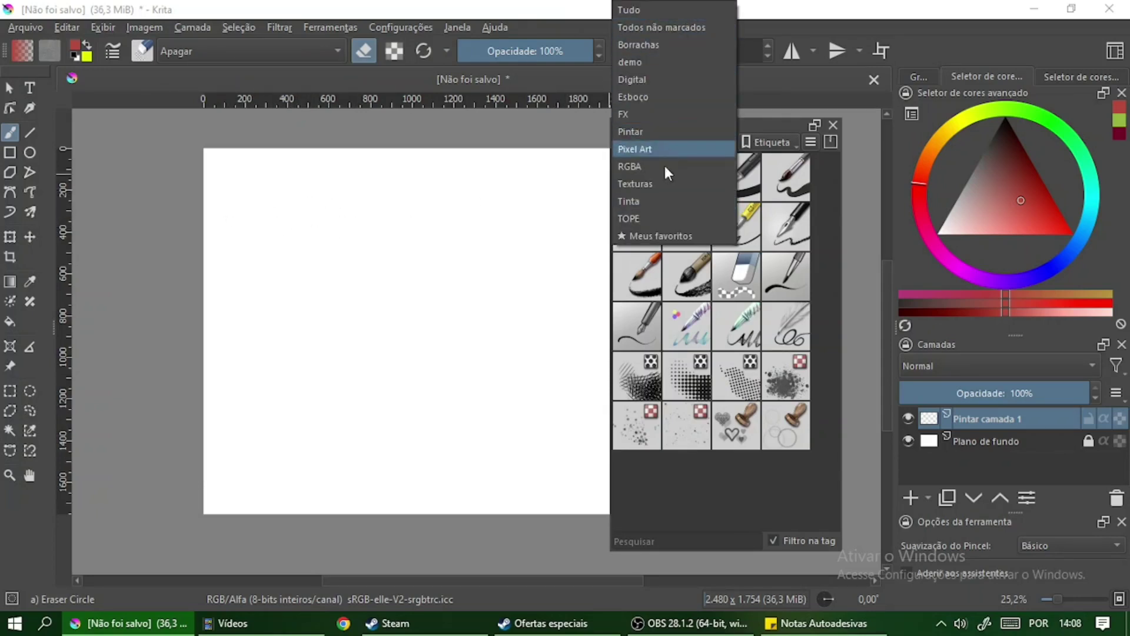
click(294, 209)
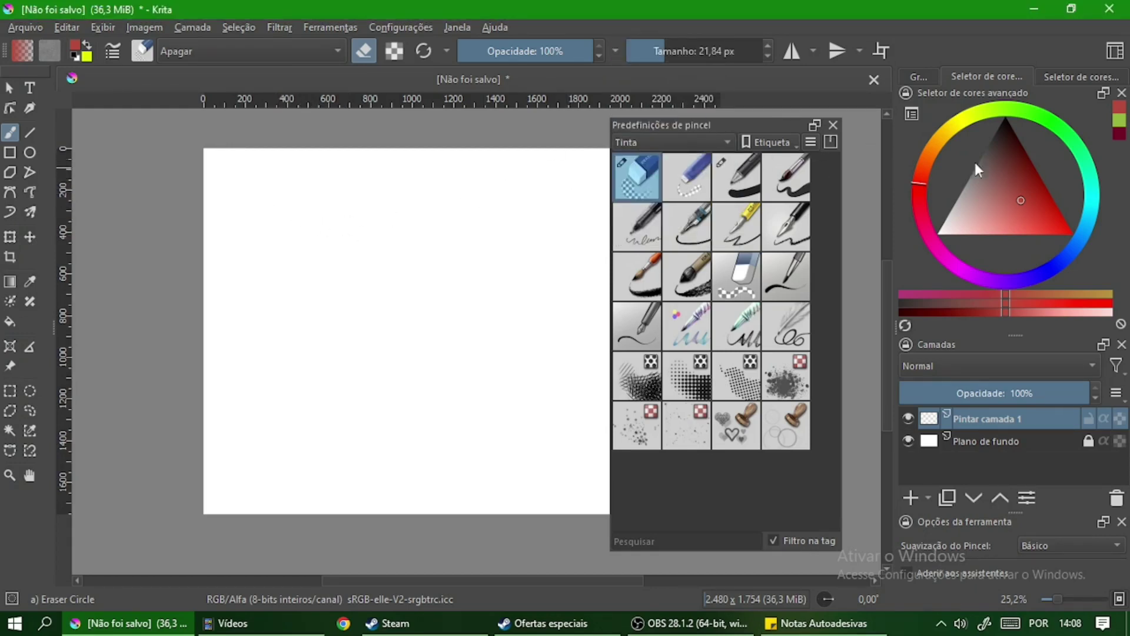
click(1030, 193)
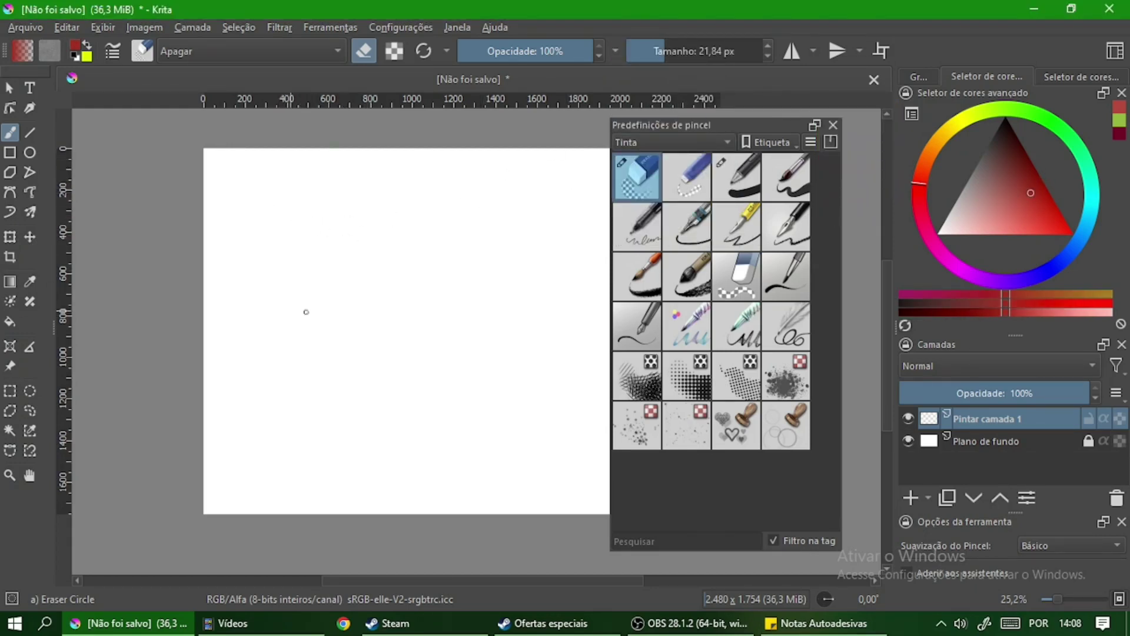
With Basic-1 from the pop-up palette, handwrite three red lines starting 'O Krita' and 'Tem alguns'.
right_click(533, 223)
click(725, 194)
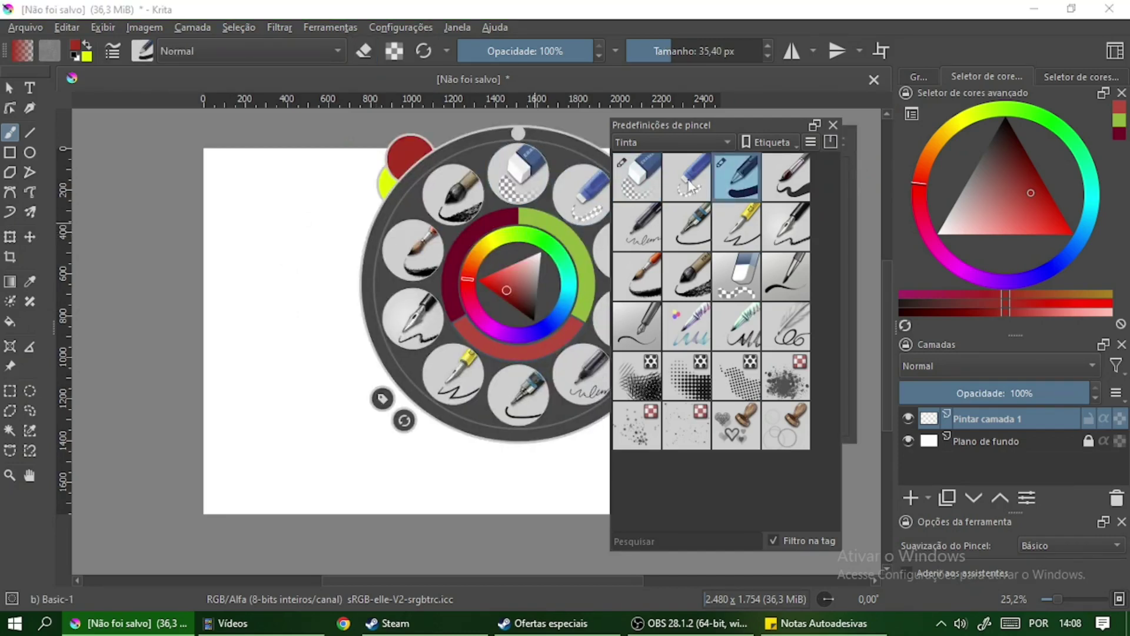
drag(293, 223, 294, 227)
mouse_move(362, 220)
mouse_down()
mouse_move(356, 266)
mouse_move(393, 254)
mouse_move(425, 222)
mouse_up()
drag(448, 223, 449, 259)
drag(470, 179, 472, 258)
drag(454, 200, 506, 204)
drag(498, 220, 507, 243)
drag(236, 304, 244, 367)
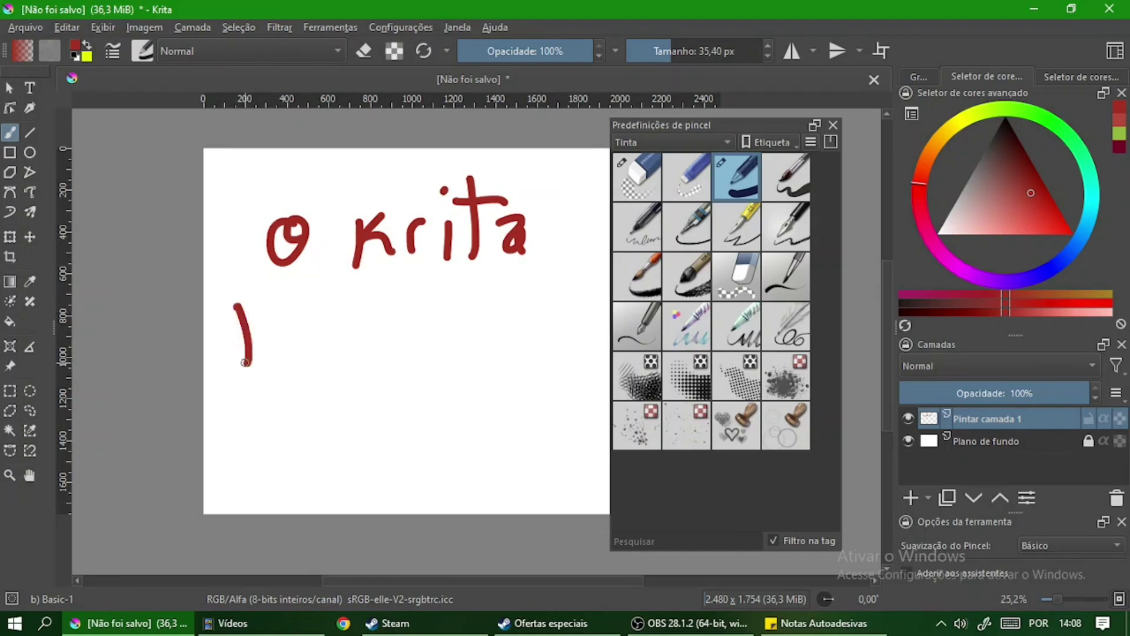
drag(222, 322, 270, 318)
drag(269, 349, 344, 366)
drag(398, 341, 421, 368)
mouse_move(435, 305)
mouse_down()
mouse_move(434, 368)
mouse_move(458, 383)
mouse_move(547, 378)
mouse_up()
mouse_move(272, 406)
mouse_down()
mouse_move(250, 439)
mouse_move(289, 428)
mouse_move(320, 439)
mouse_up()
mouse_move(332, 397)
mouse_down()
mouse_move(330, 441)
mouse_move(491, 437)
mouse_move(601, 412)
mouse_move(601, 433)
mouse_up()
Filter presets to Pintar and paint a pink Waterpaint Hard Edges zigzag and a Watercolor Texture blotch.
click(705, 142)
click(640, 132)
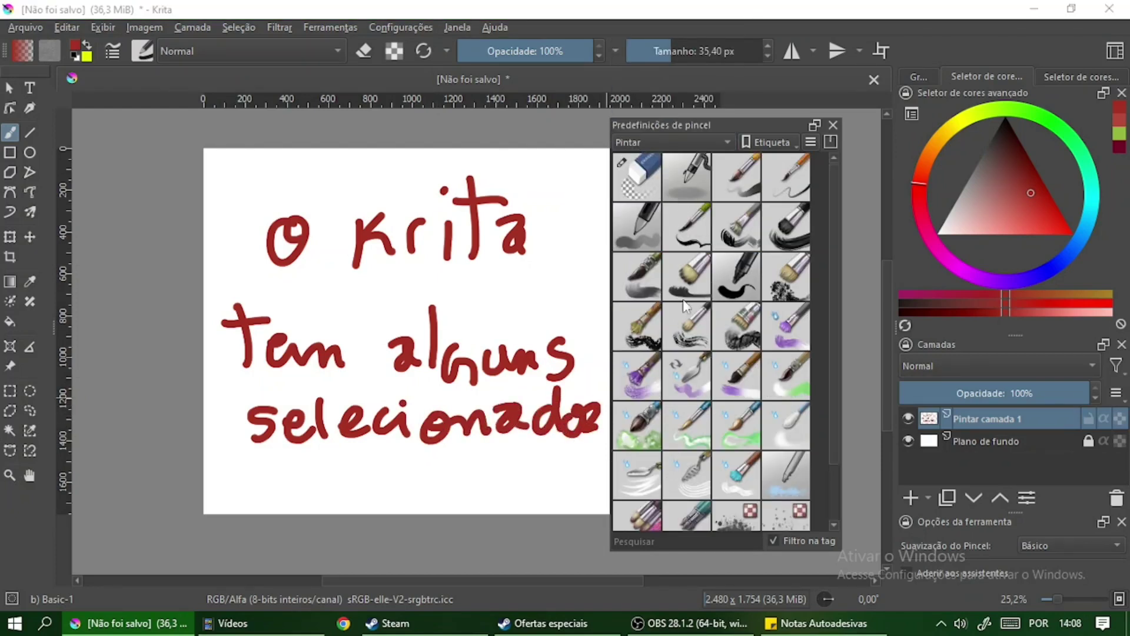
scroll(832, 270, down, 2)
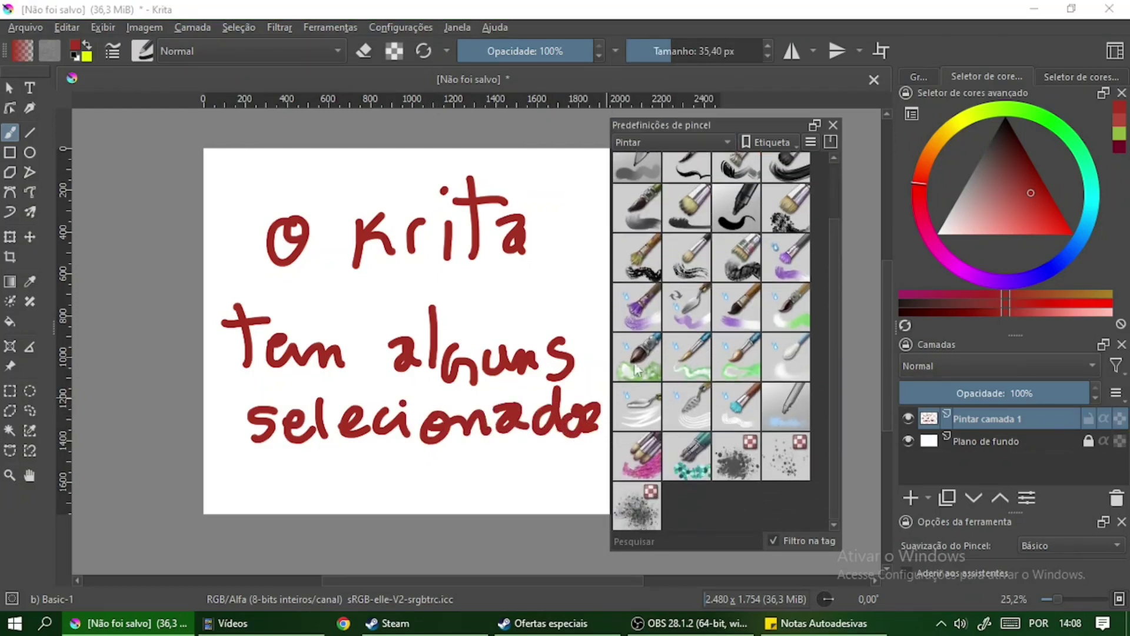
click(687, 357)
drag(292, 311, 465, 377)
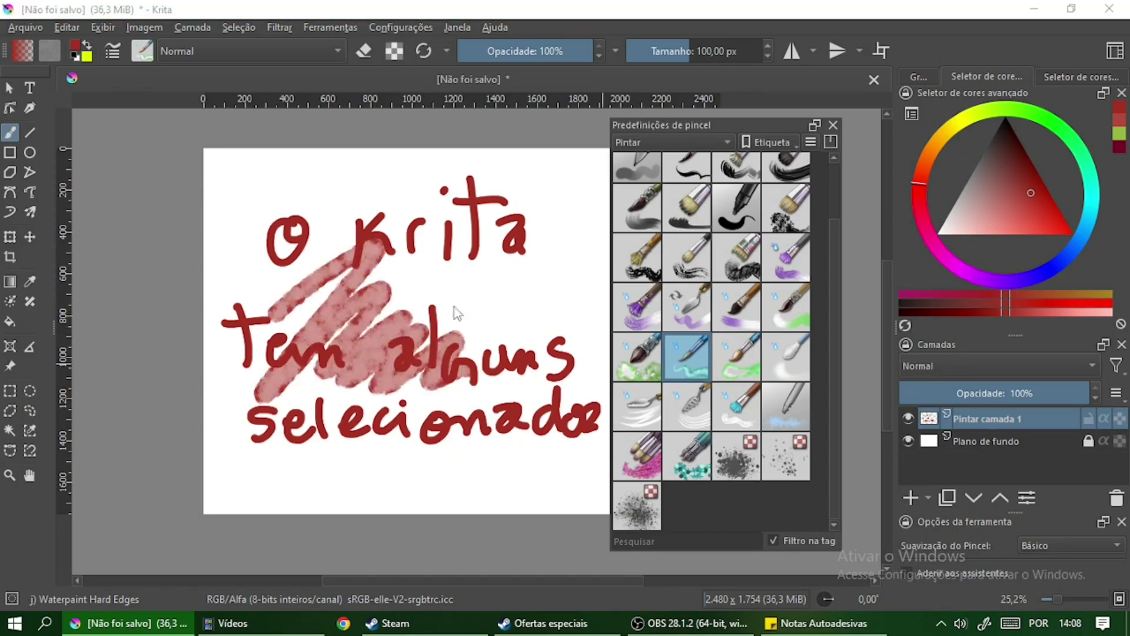
click(637, 356)
mouse_move(495, 341)
mouse_down()
mouse_move(506, 330)
mouse_move(530, 412)
mouse_up()
Paint a gold watercolour blob over the text and yellow-green Texture Impressionism scribbles below.
click(1037, 187)
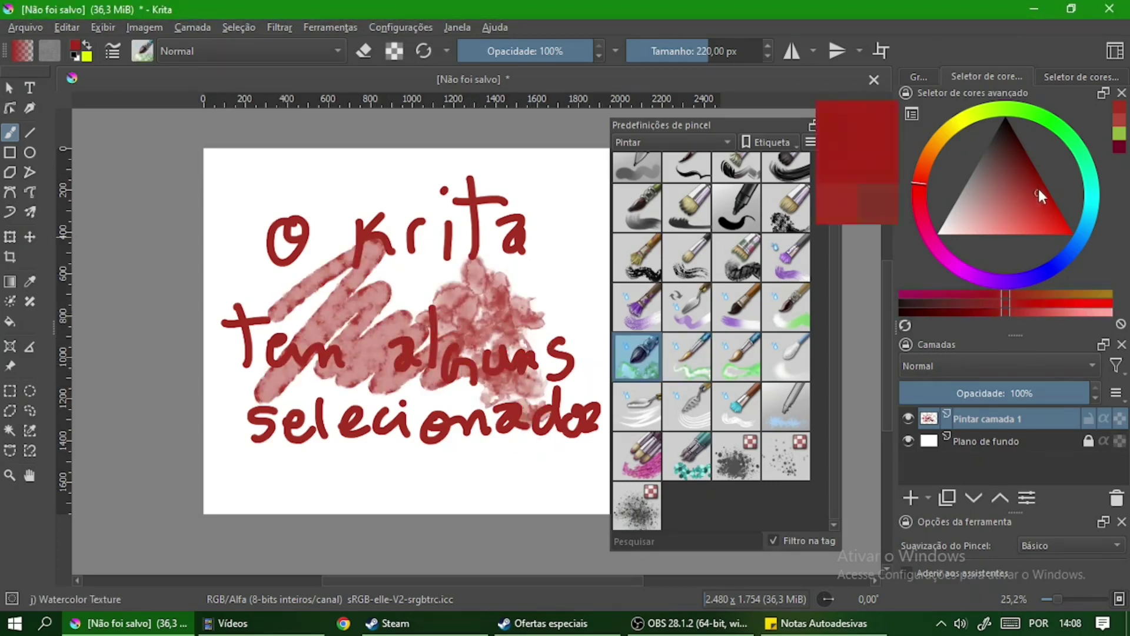
click(934, 143)
mouse_move(506, 253)
mouse_down()
mouse_move(566, 250)
mouse_move(513, 271)
mouse_move(524, 263)
mouse_move(518, 442)
mouse_up()
click(687, 356)
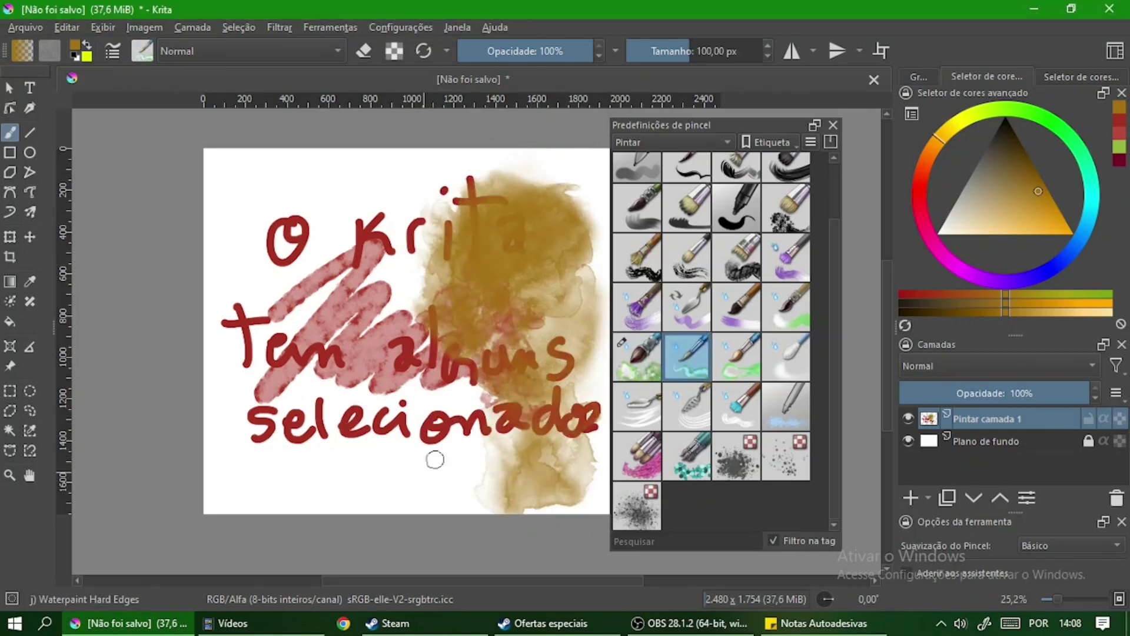
drag(434, 459, 484, 479)
click(637, 455)
mouse_move(401, 501)
mouse_down()
mouse_move(471, 471)
mouse_move(518, 412)
mouse_up()
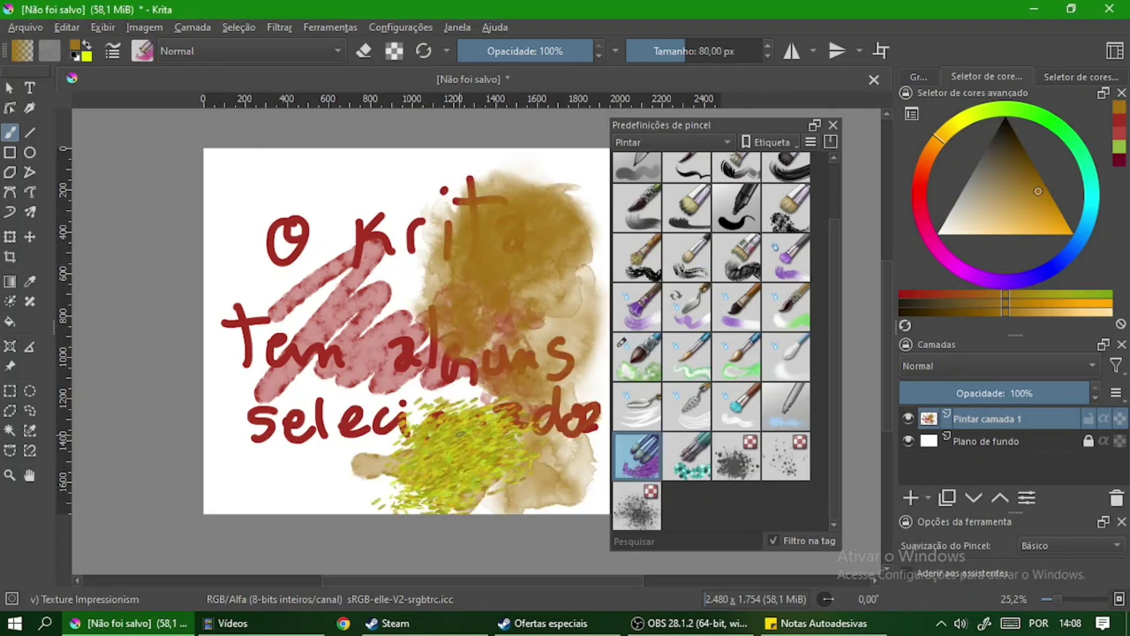
click(687, 142)
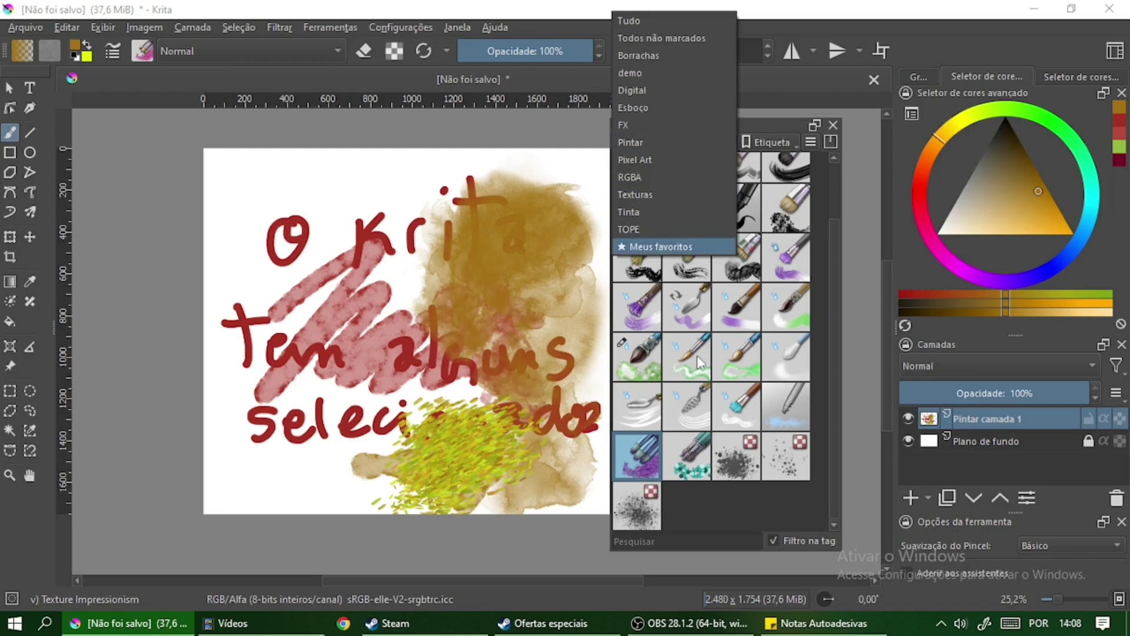
Filter presets to Esboço, clear the layer and draw a brown Basic-5 zigzag.
click(636, 142)
click(657, 107)
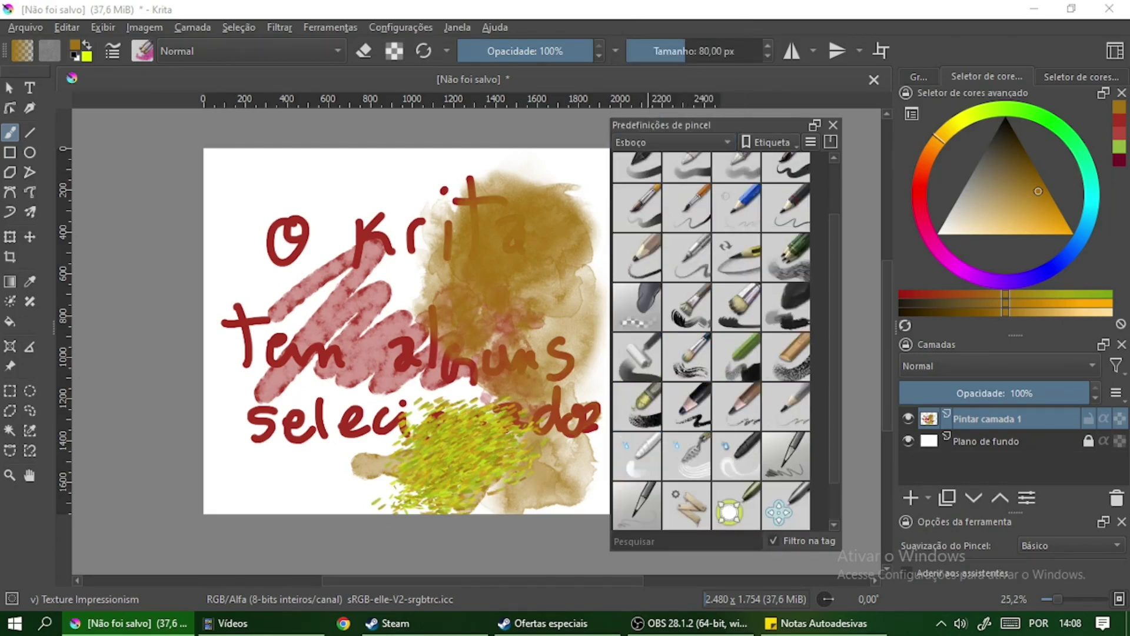
click(642, 209)
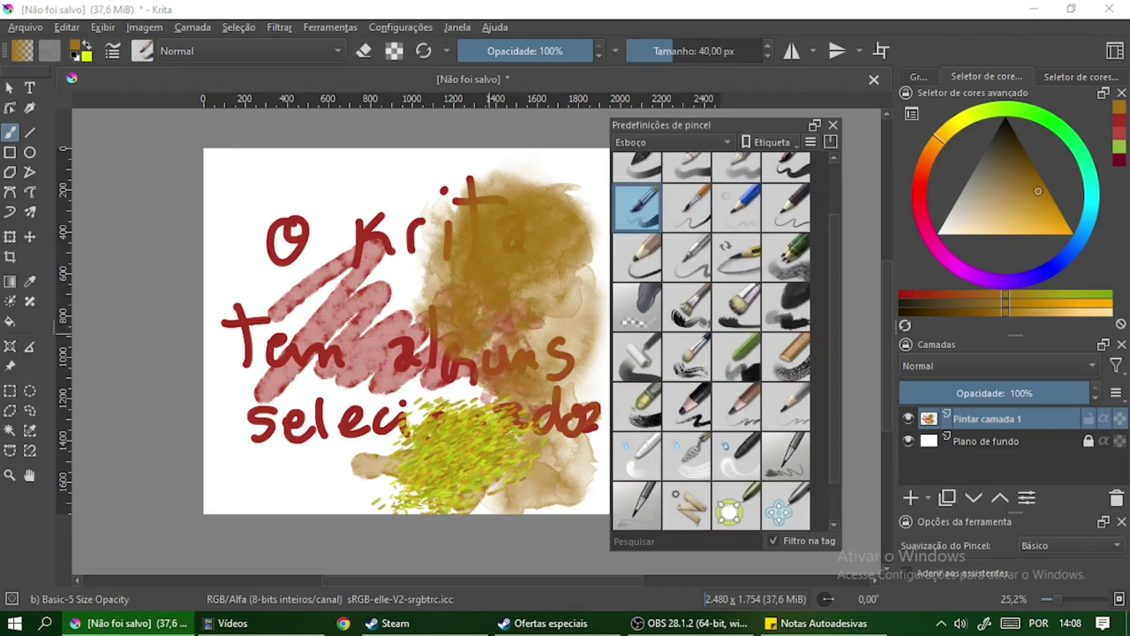
key(Delete)
mouse_move(343, 241)
mouse_down()
mouse_move(457, 313)
mouse_move(365, 404)
mouse_move(479, 390)
mouse_move(500, 412)
mouse_up()
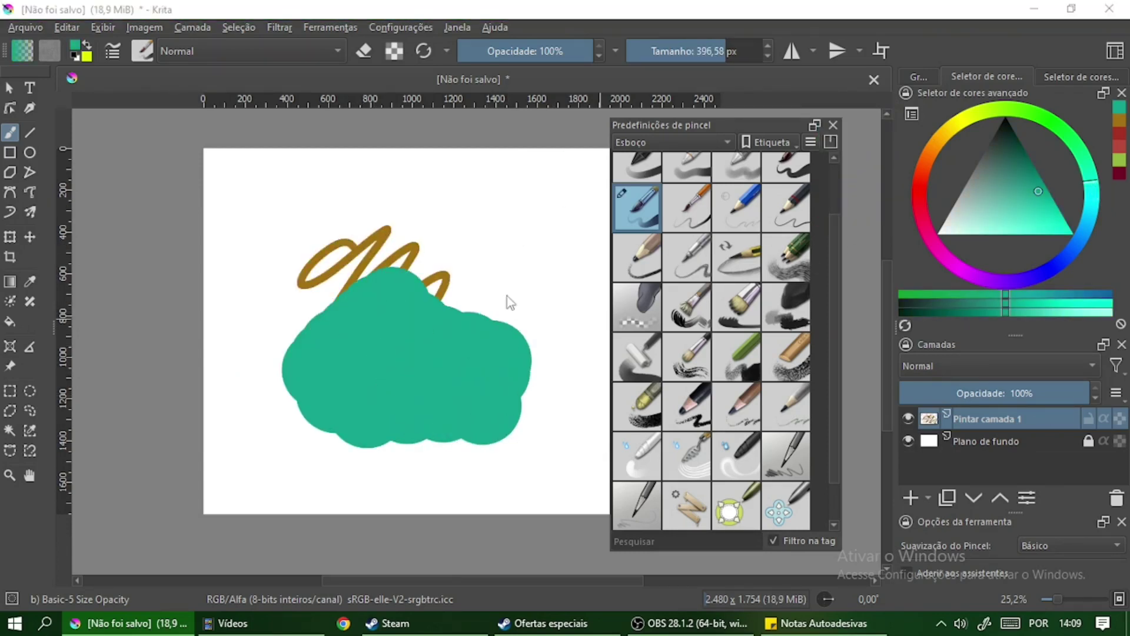
Add green zigzags with Basic-6 Details and Bristles-2 Flat Rough, erasing through one with Eraser soft.
click(698, 207)
click(1001, 109)
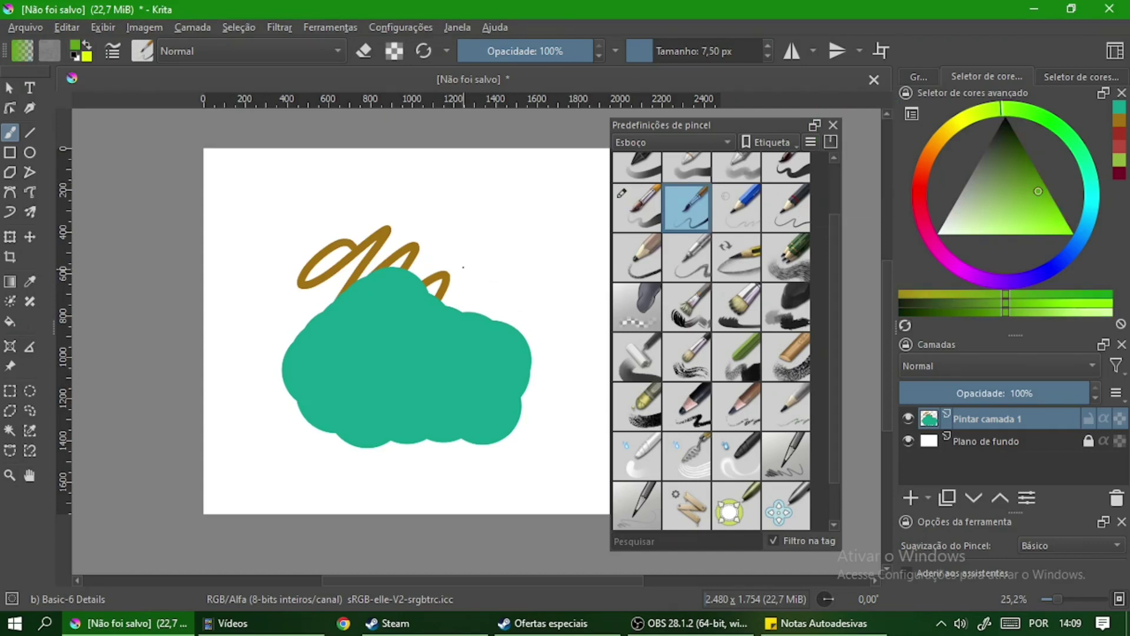
mouse_move(470, 259)
mouse_down()
mouse_move(529, 307)
mouse_move(505, 223)
mouse_move(576, 368)
mouse_up()
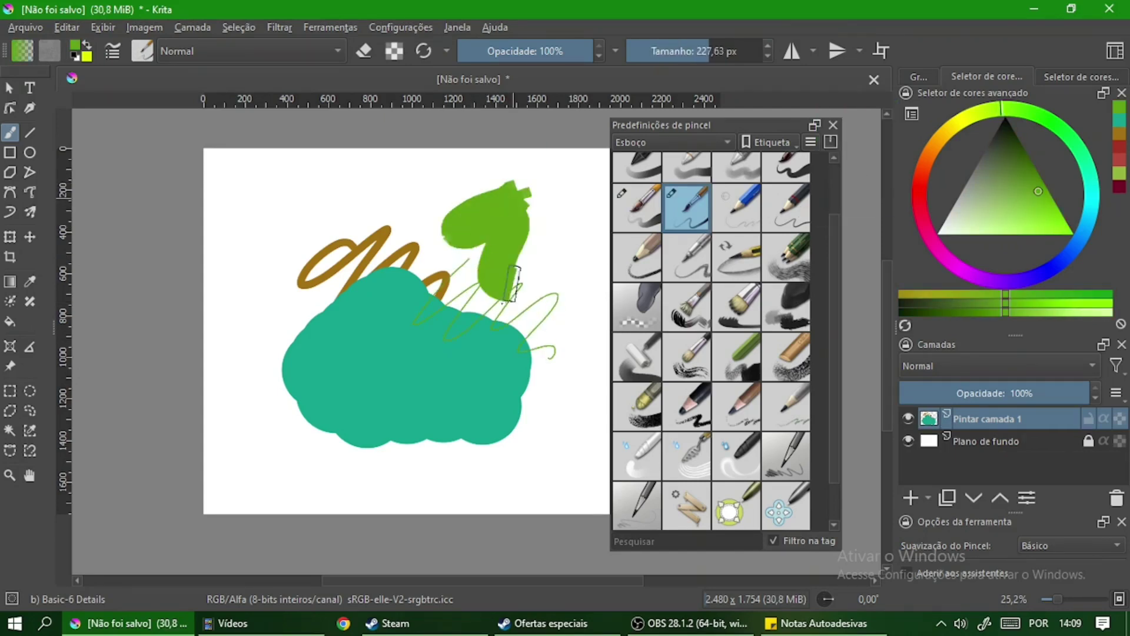
click(638, 306)
mouse_move(497, 294)
mouse_down()
mouse_move(551, 312)
mouse_move(566, 360)
mouse_up()
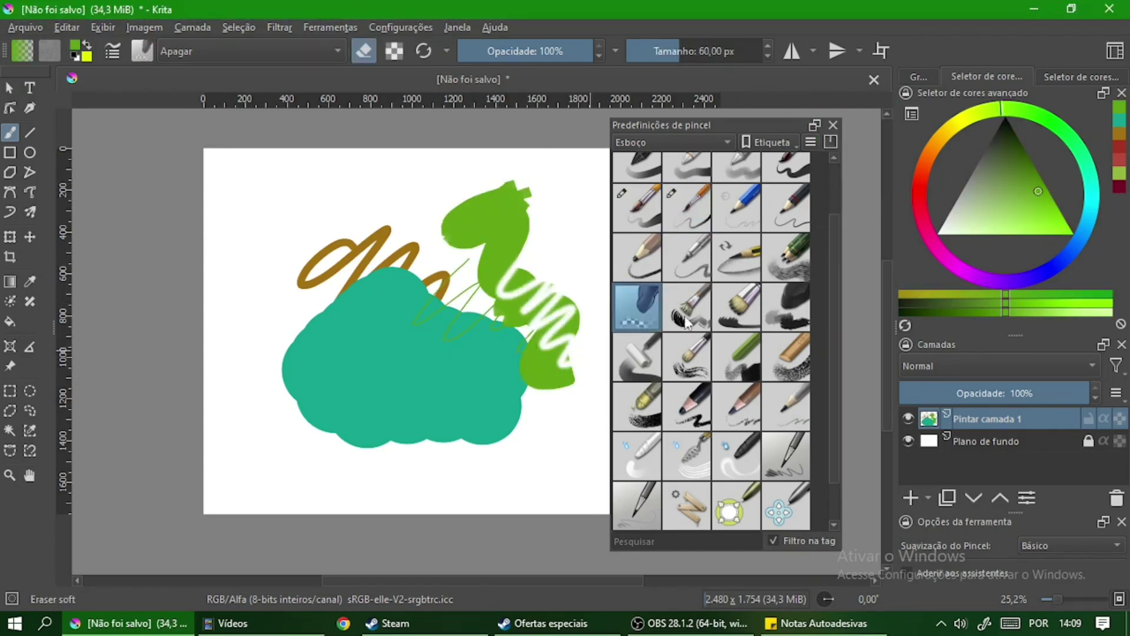
click(687, 307)
drag(532, 305, 565, 487)
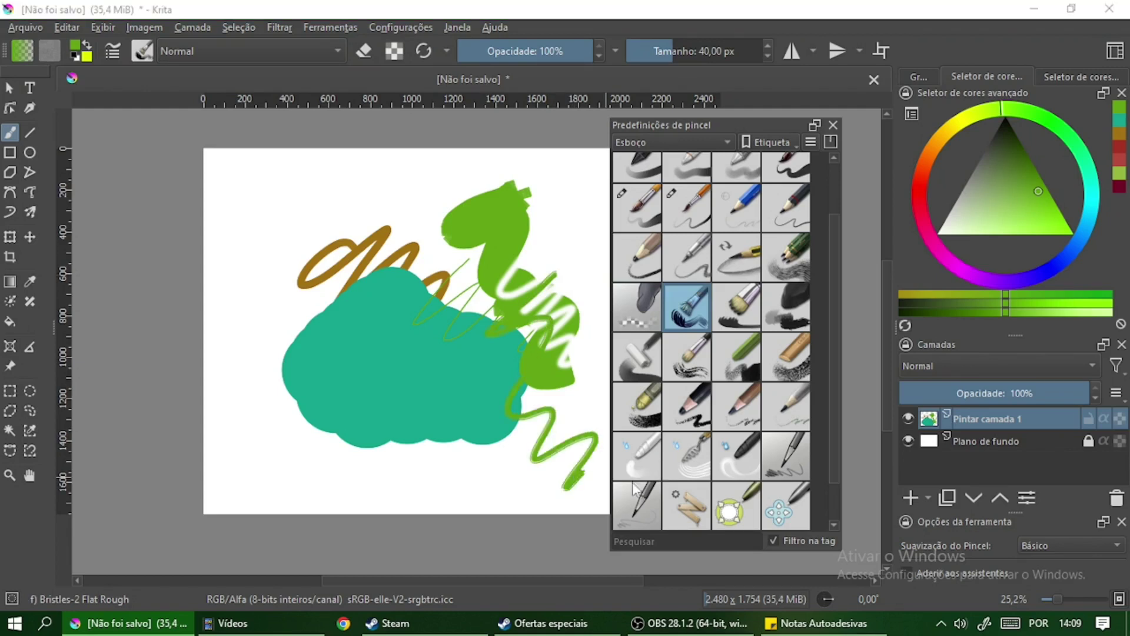
Paint a thick green Charcoal Rock Soft stroke and a large olive patch over the shapes.
click(786, 306)
mouse_move(391, 347)
mouse_down()
mouse_move(566, 251)
mouse_move(589, 407)
mouse_up()
click(951, 123)
drag(412, 412, 582, 376)
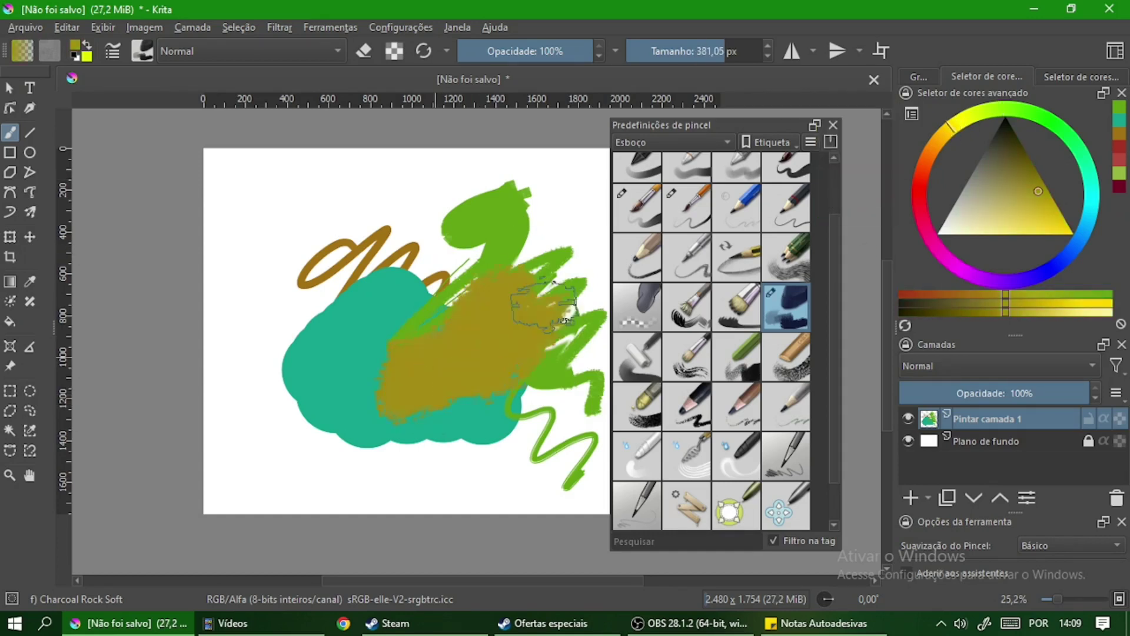
click(638, 358)
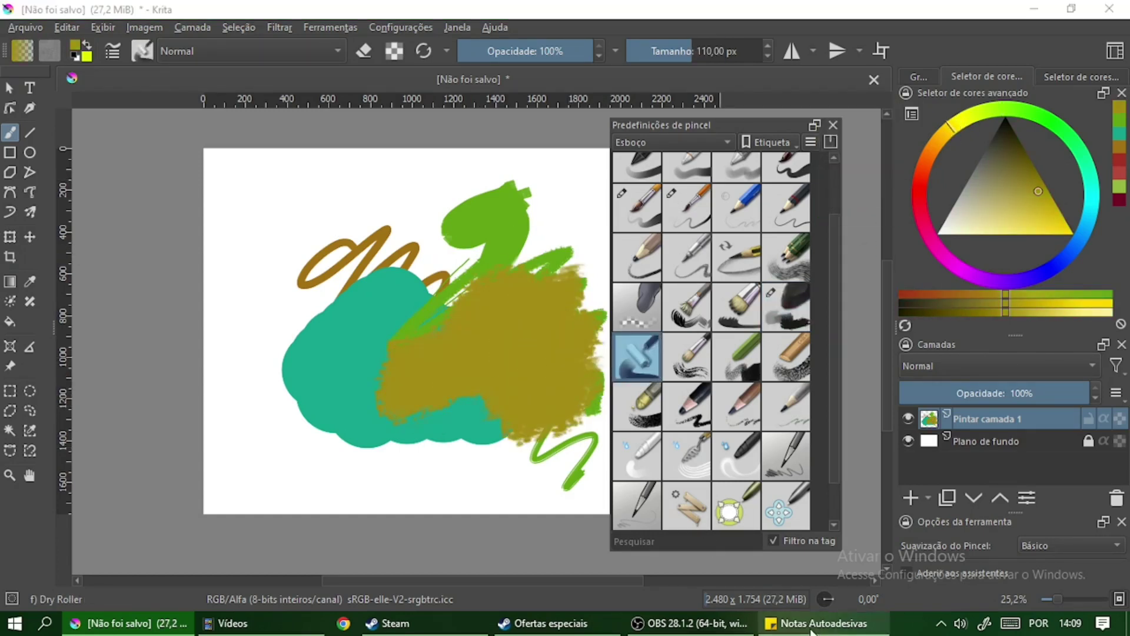
click(824, 623)
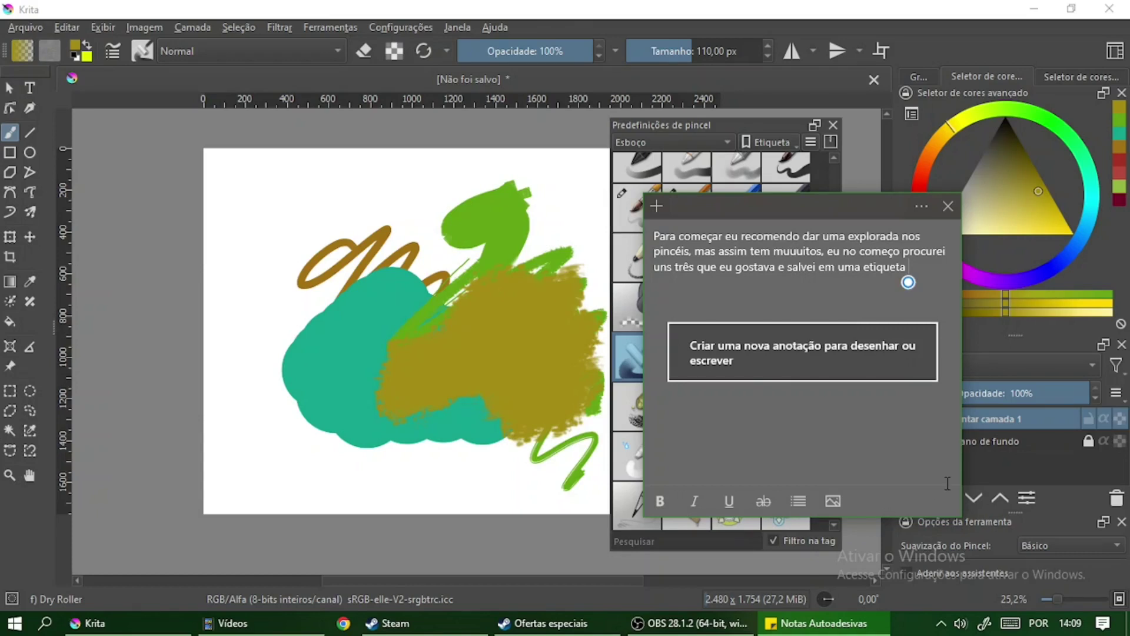
Clear the sticky note and type a remark that few brushes suffice by changing basics like transparency.
click(653, 248)
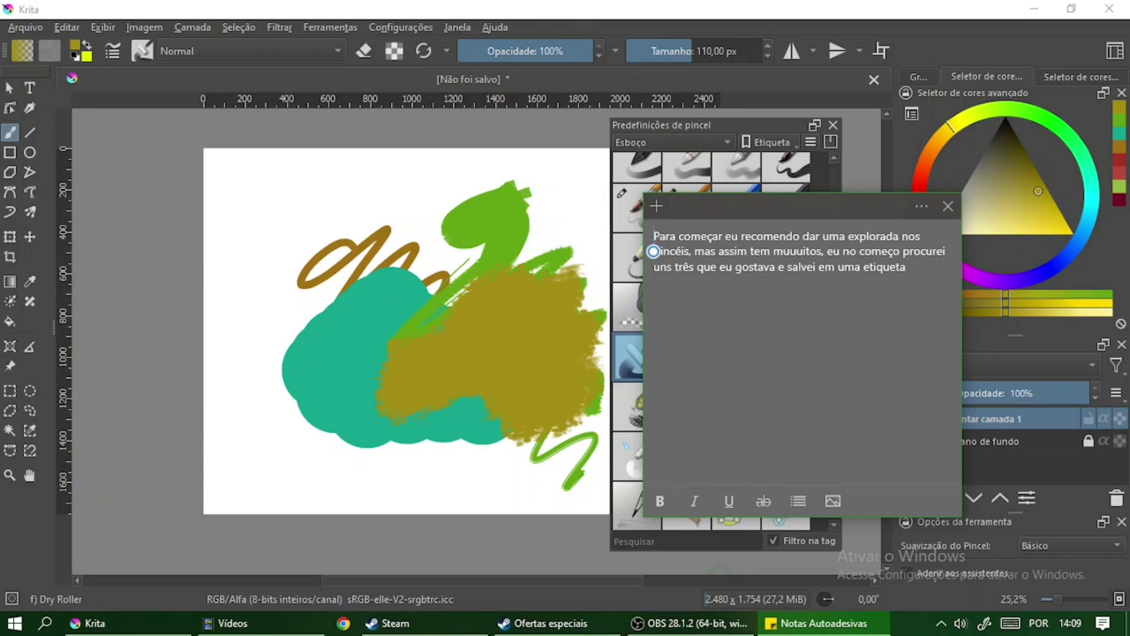
key(ctrl+a)
key(BackSpace)
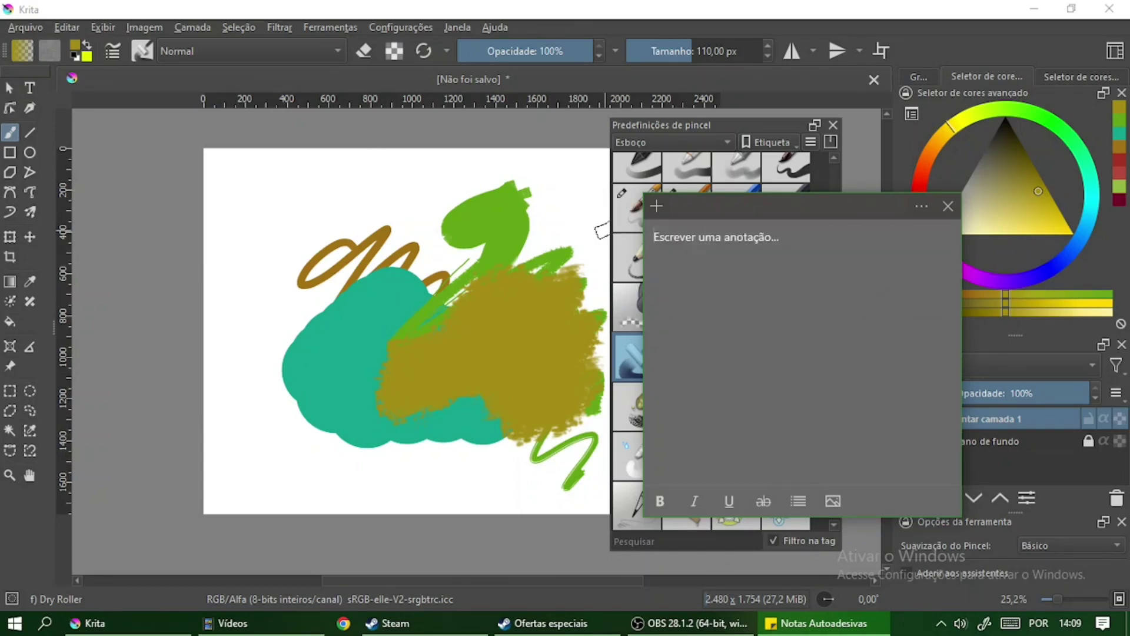
text(tem bastante )
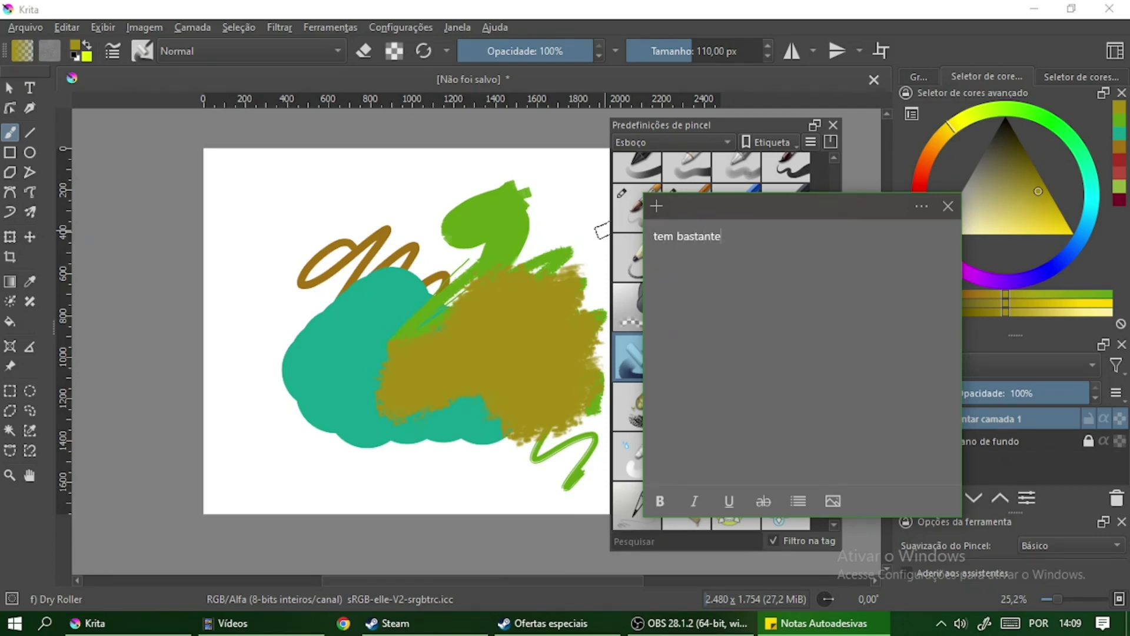
text(c09i)
key(BackSpace)
key(BackSpace)
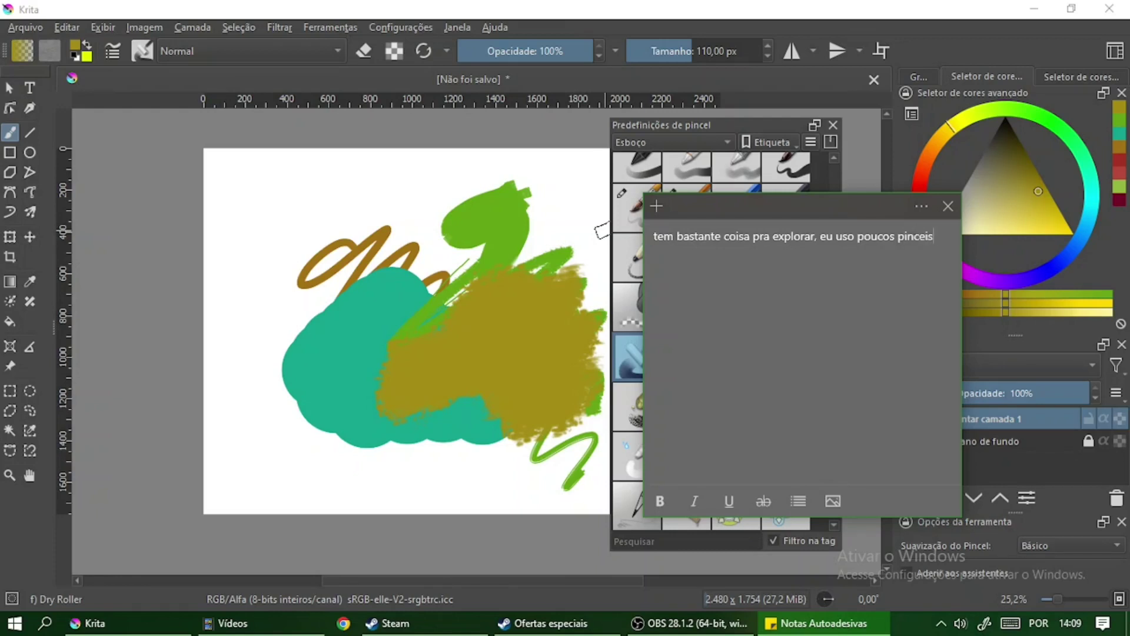
text(é o)
text( da)
text(ala)
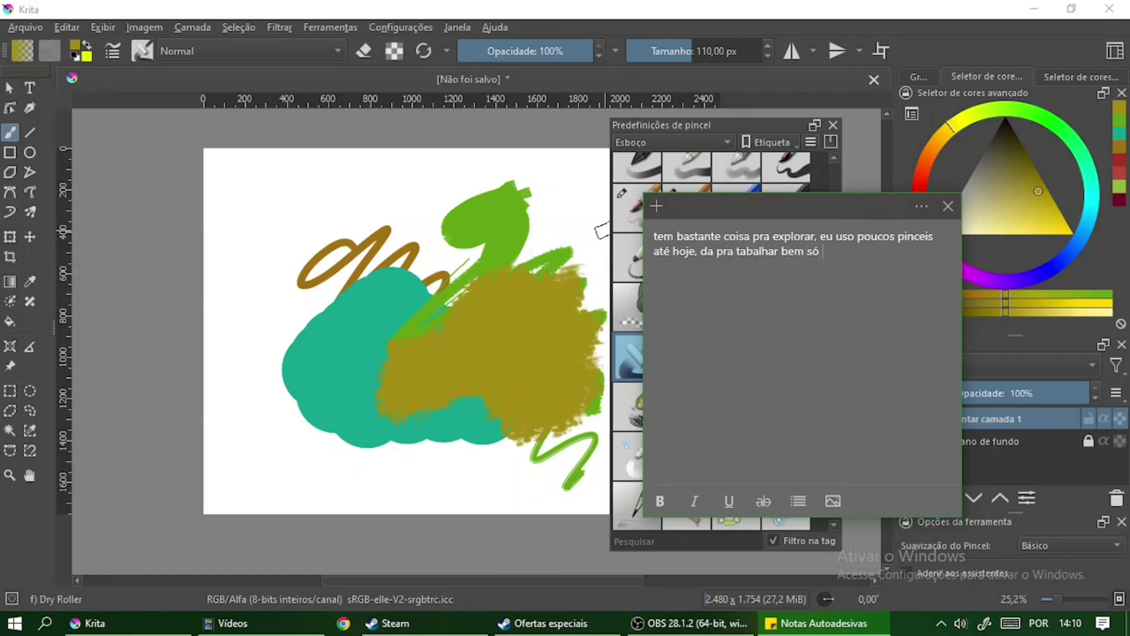
text(com p)
key(BackSpace)
key(BackSpace)
text(uda)
key(BackSpace)
text(sas basicas c)
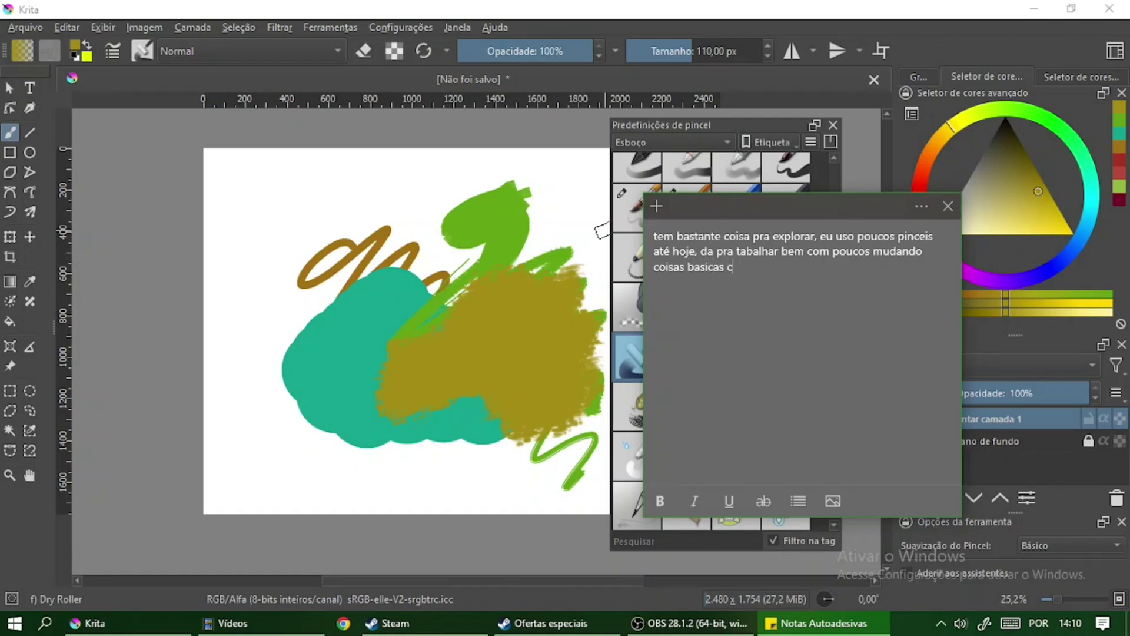
text(omo a transparência :)
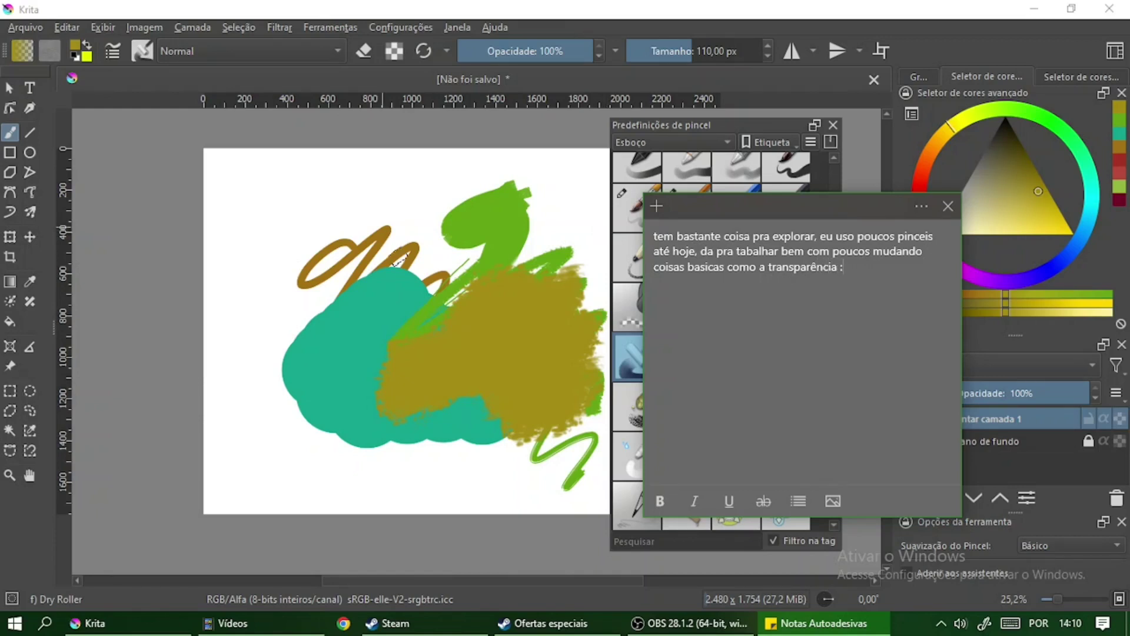
click(436, 315)
Clear the canvas, enlarge Dry Roller to about 430 px, and paint yellow then orange-red patches at 63% opacity.
key(Delete)
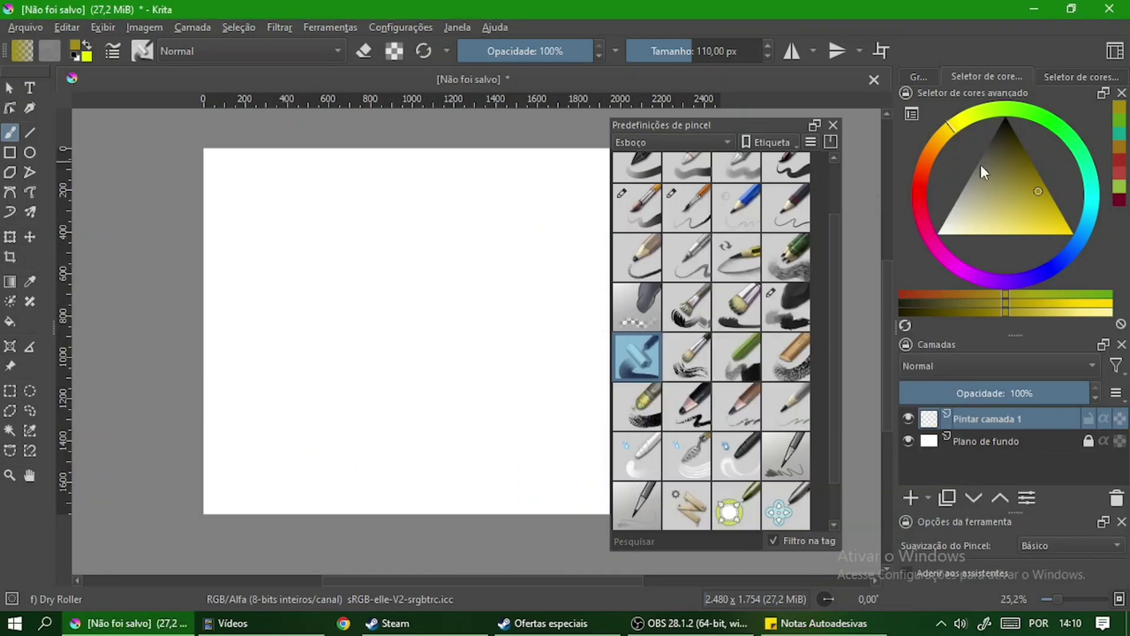
drag(1038, 199, 1077, 229)
drag(308, 403, 377, 404)
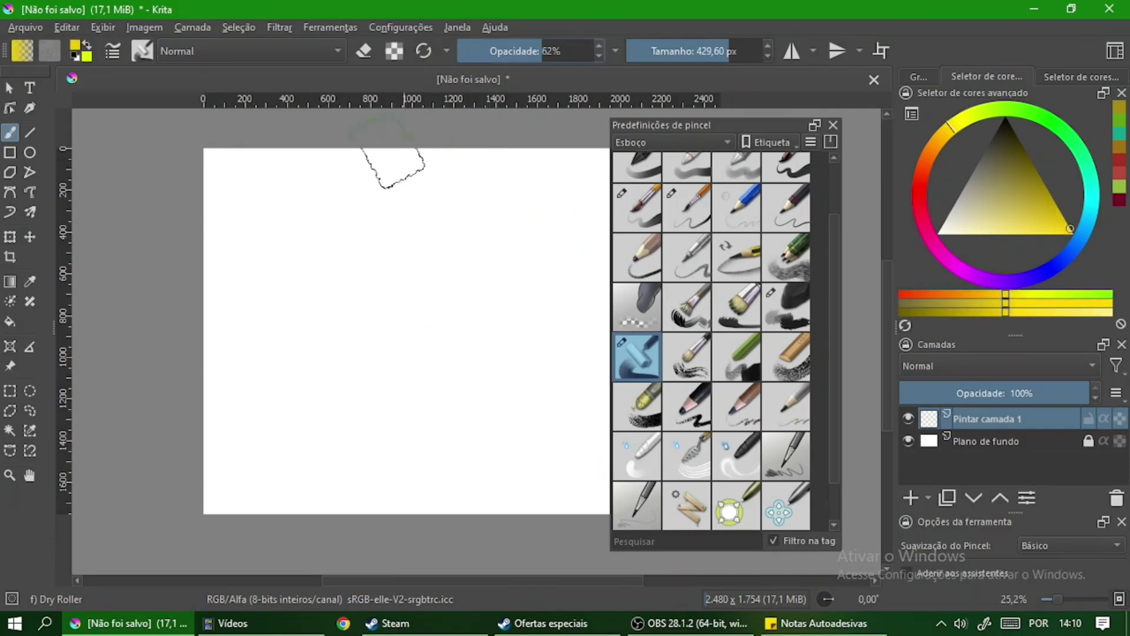
drag(287, 184, 459, 236)
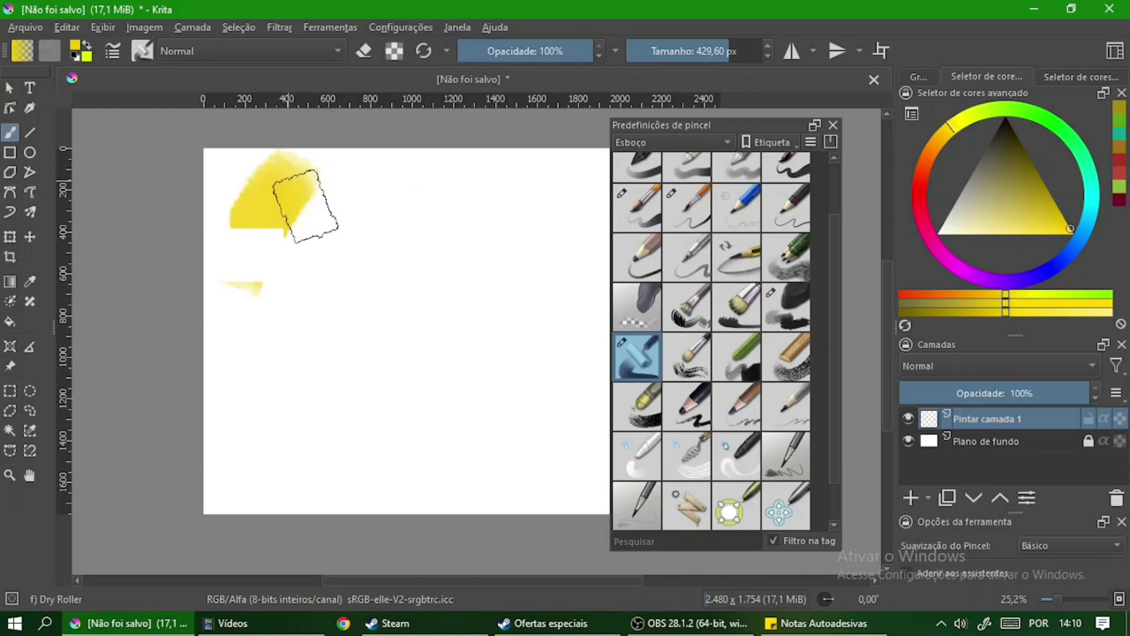
drag(554, 53, 543, 52)
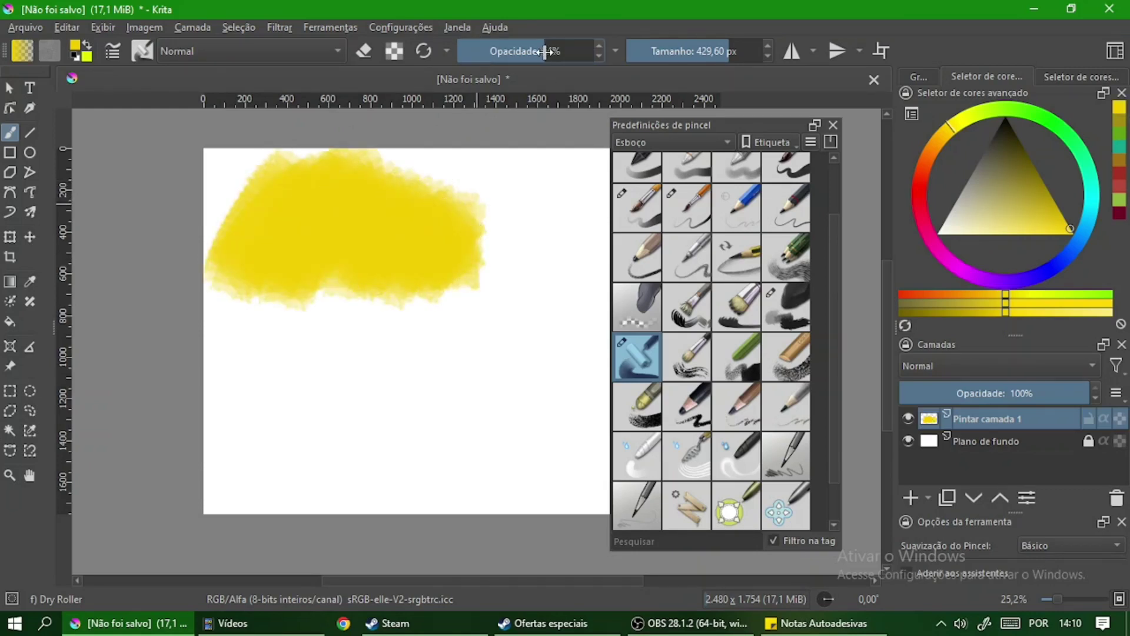
click(917, 184)
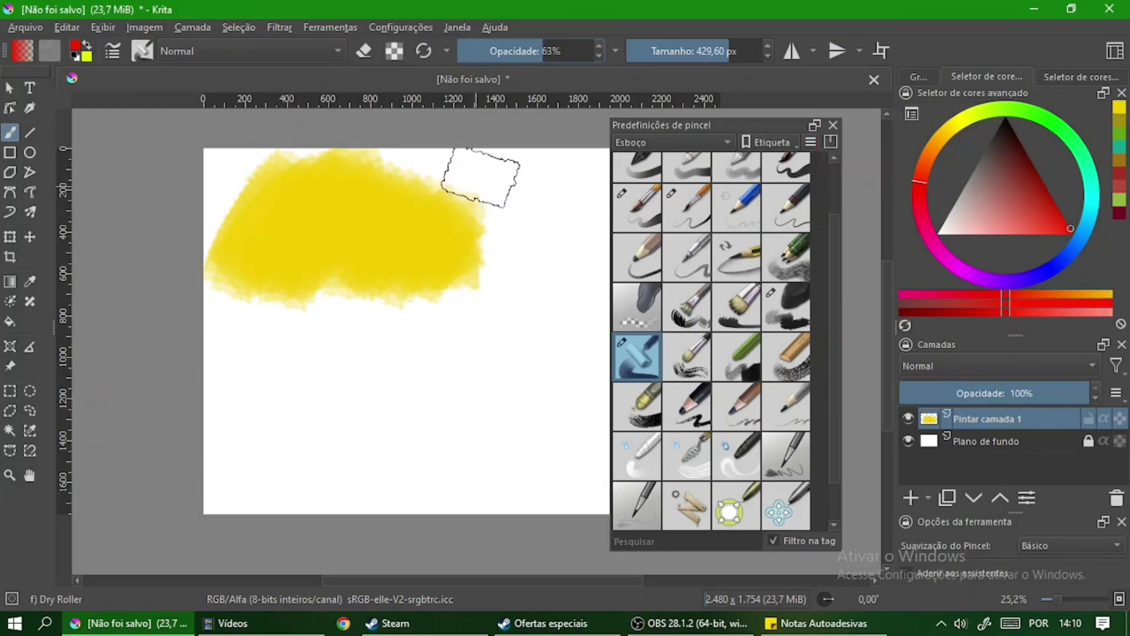
drag(306, 253, 467, 303)
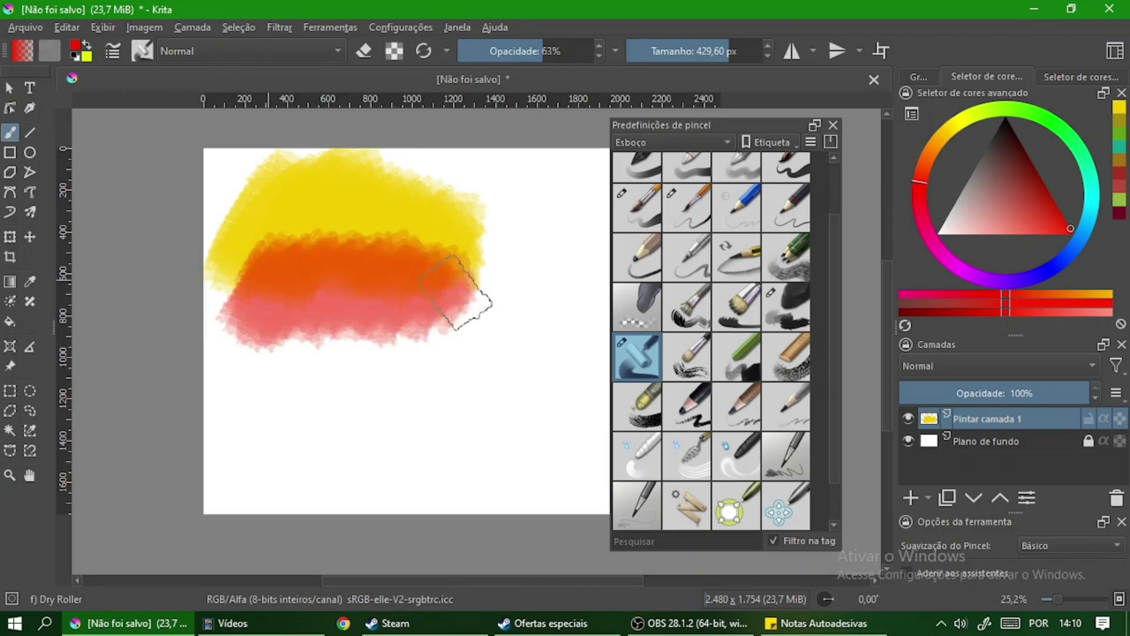
mouse_move(275, 361)
mouse_down()
mouse_move(300, 354)
mouse_move(330, 388)
mouse_move(418, 353)
mouse_move(468, 273)
mouse_up()
Add a light pink band at 29% opacity, solid red at 100%, then yellow and orange at 62%.
click(515, 53)
drag(515, 53, 498, 53)
mouse_move(276, 465)
mouse_down()
mouse_move(294, 442)
mouse_move(450, 404)
mouse_move(497, 412)
mouse_up()
drag(506, 50, 592, 51)
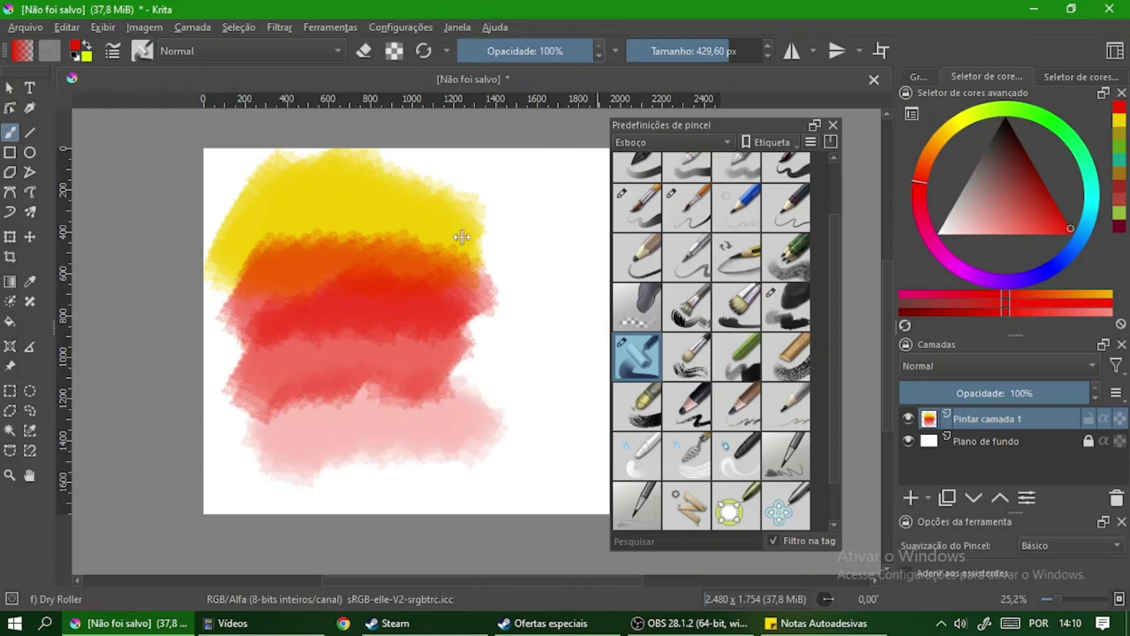
mouse_move(293, 241)
mouse_down()
mouse_move(235, 283)
mouse_move(336, 283)
mouse_move(454, 252)
mouse_up()
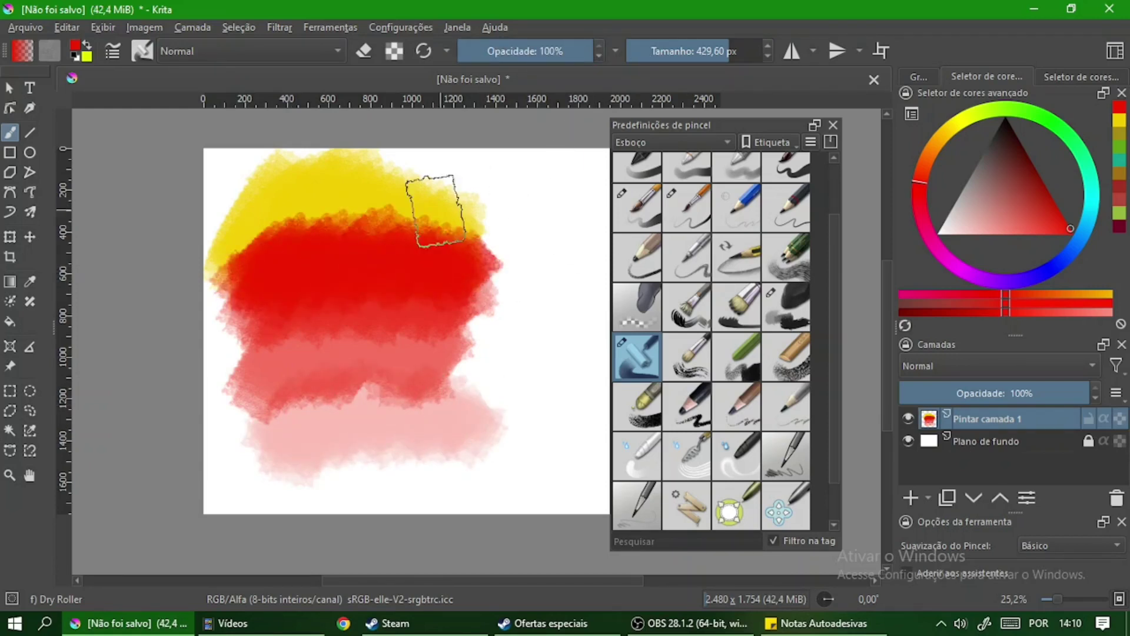
key(x)
mouse_move(259, 222)
mouse_down()
mouse_move(354, 239)
mouse_move(500, 222)
mouse_up()
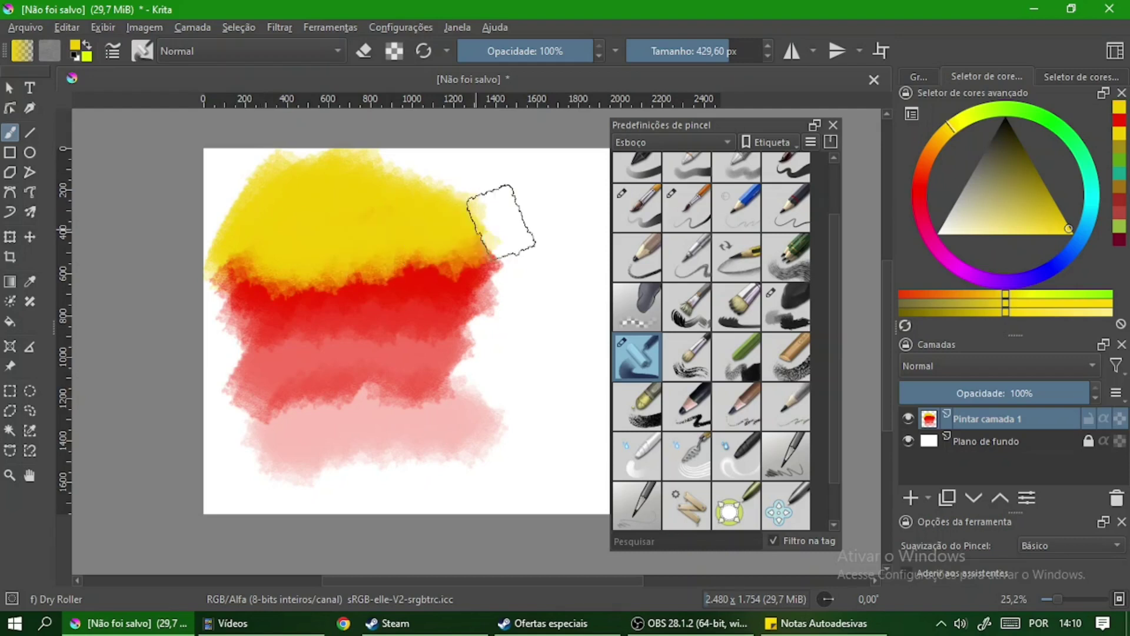
click(542, 51)
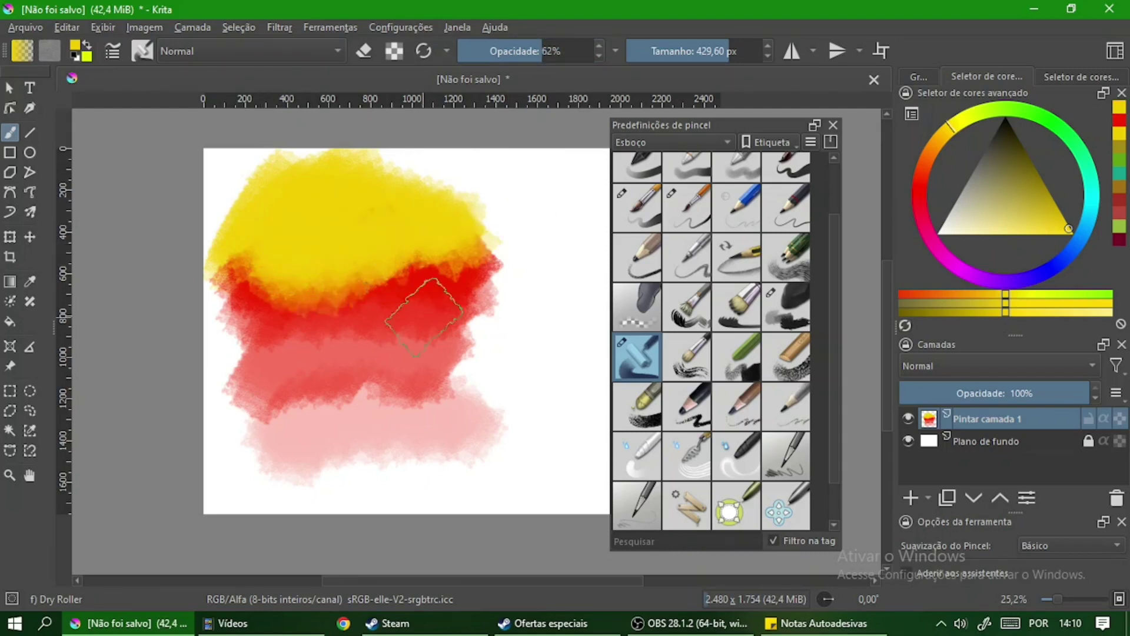
key(x)
mouse_move(341, 262)
mouse_down()
mouse_move(306, 271)
mouse_move(477, 247)
mouse_move(291, 254)
mouse_up()
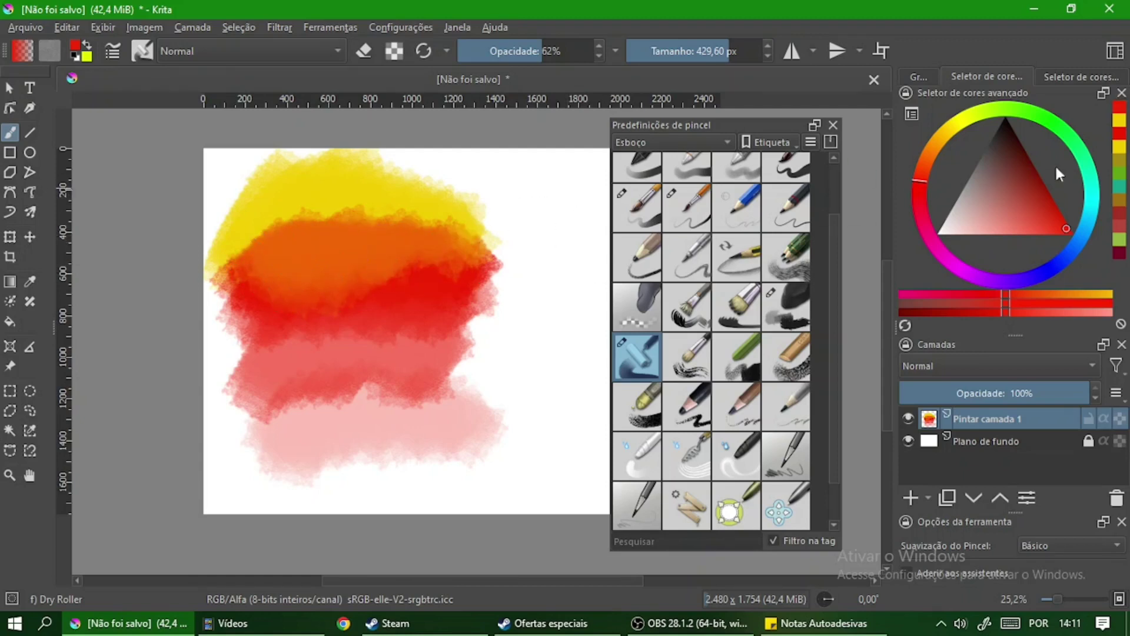
Paint light teal and dark teal strokes right of the red, ending at 68% opacity.
click(1119, 184)
click(1066, 232)
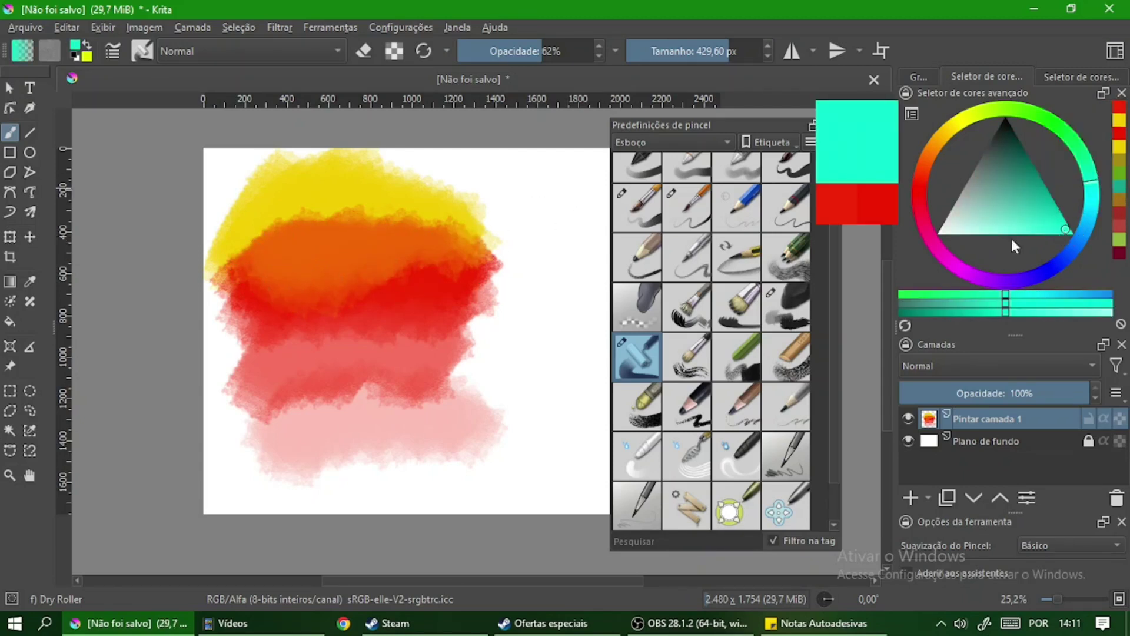
mouse_move(526, 215)
mouse_down()
mouse_move(500, 434)
mouse_move(474, 382)
mouse_move(450, 377)
mouse_up()
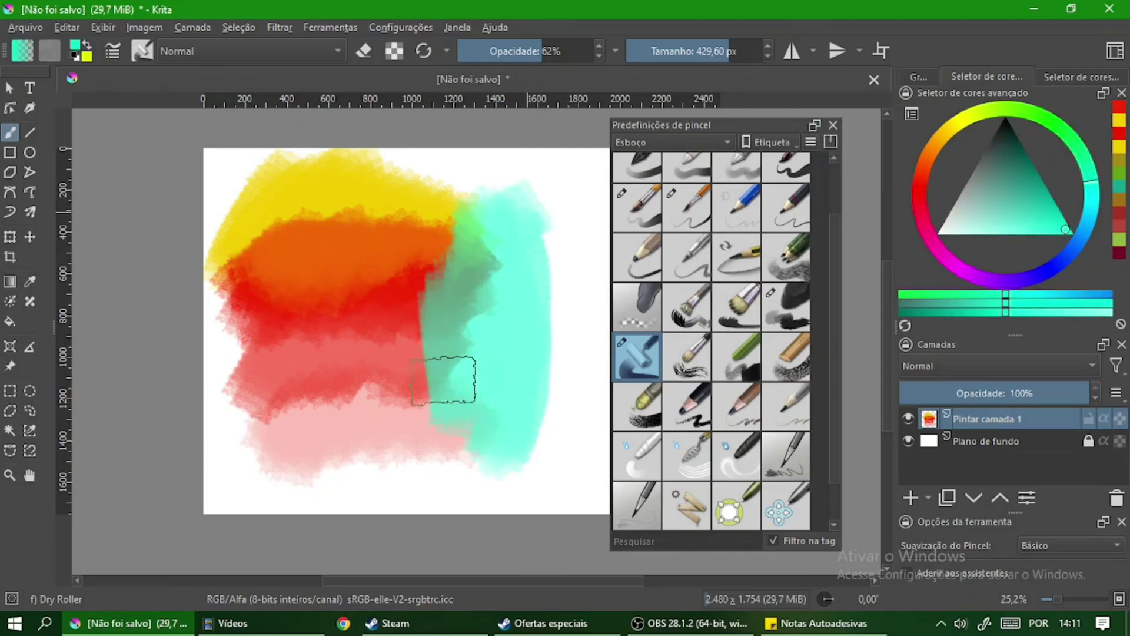
drag(570, 51, 592, 50)
mouse_move(552, 291)
mouse_down()
mouse_move(518, 315)
mouse_move(565, 235)
mouse_up()
click(1023, 144)
drag(554, 281, 562, 200)
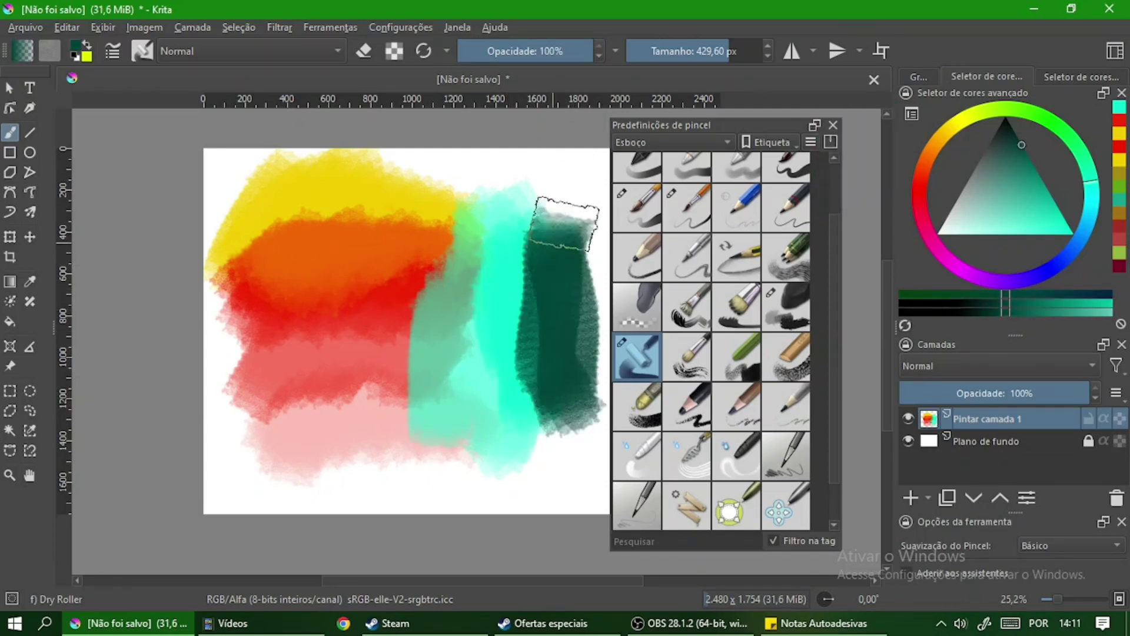
drag(589, 50, 550, 50)
mouse_move(537, 272)
mouse_down()
mouse_move(500, 328)
mouse_move(465, 265)
mouse_move(450, 328)
mouse_up()
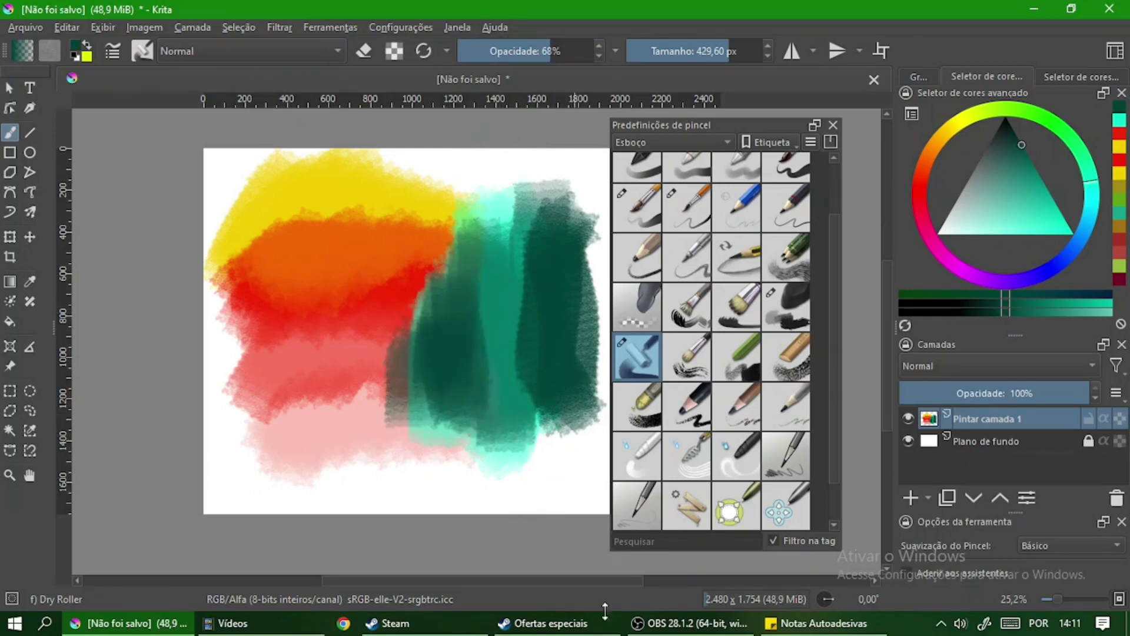
Bring up the sticky note, clear its old text and begin typing a new note.
click(824, 623)
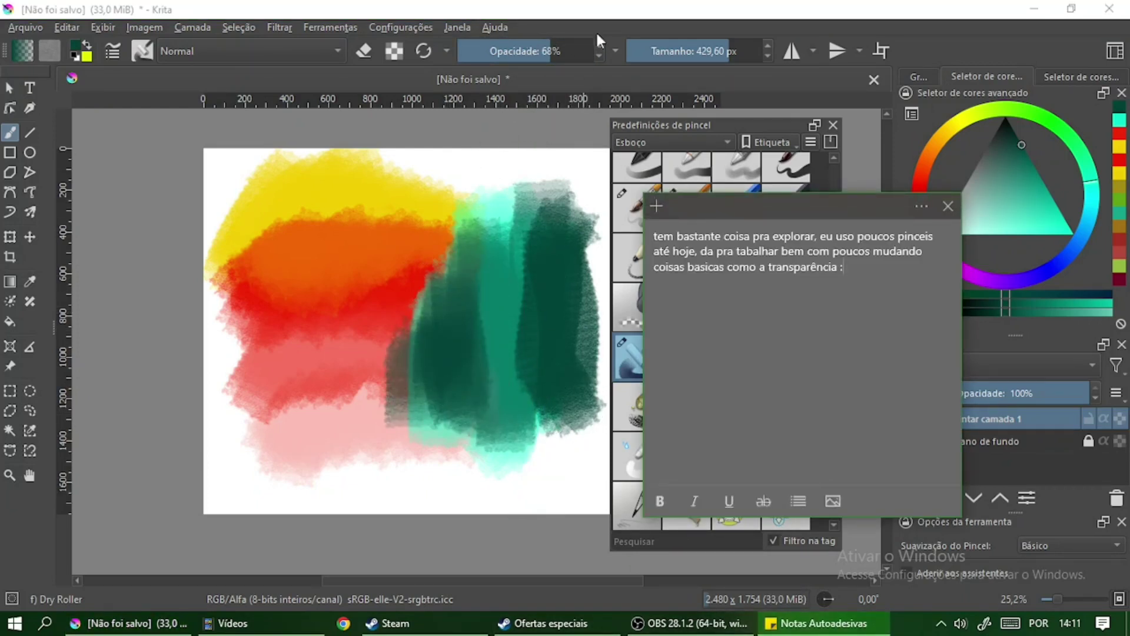
click(843, 283)
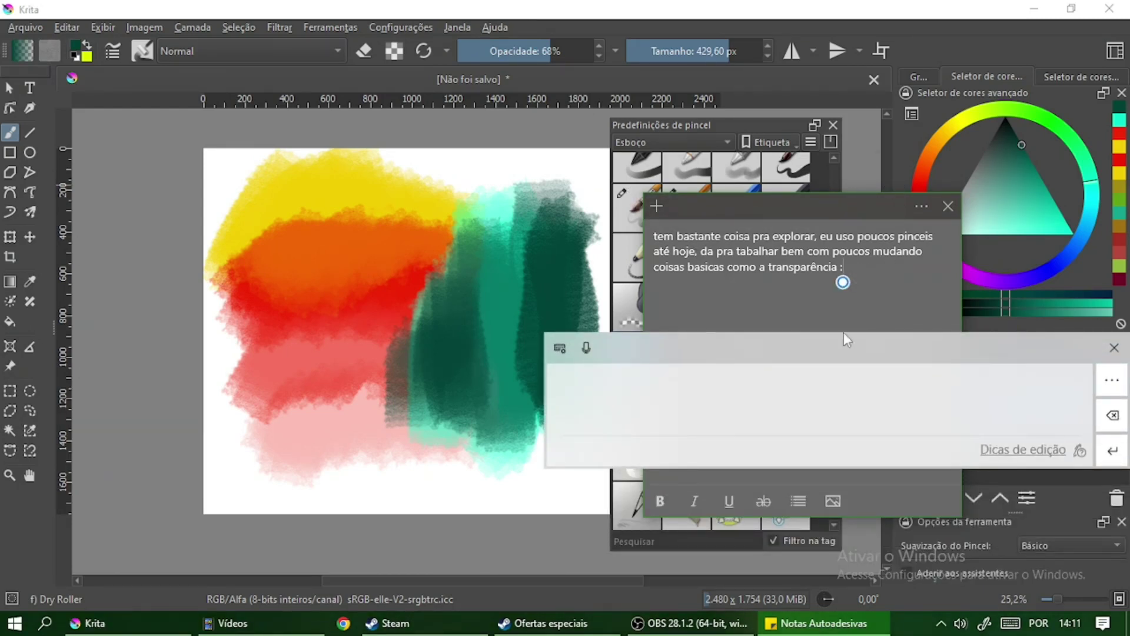
key(BackSpace)
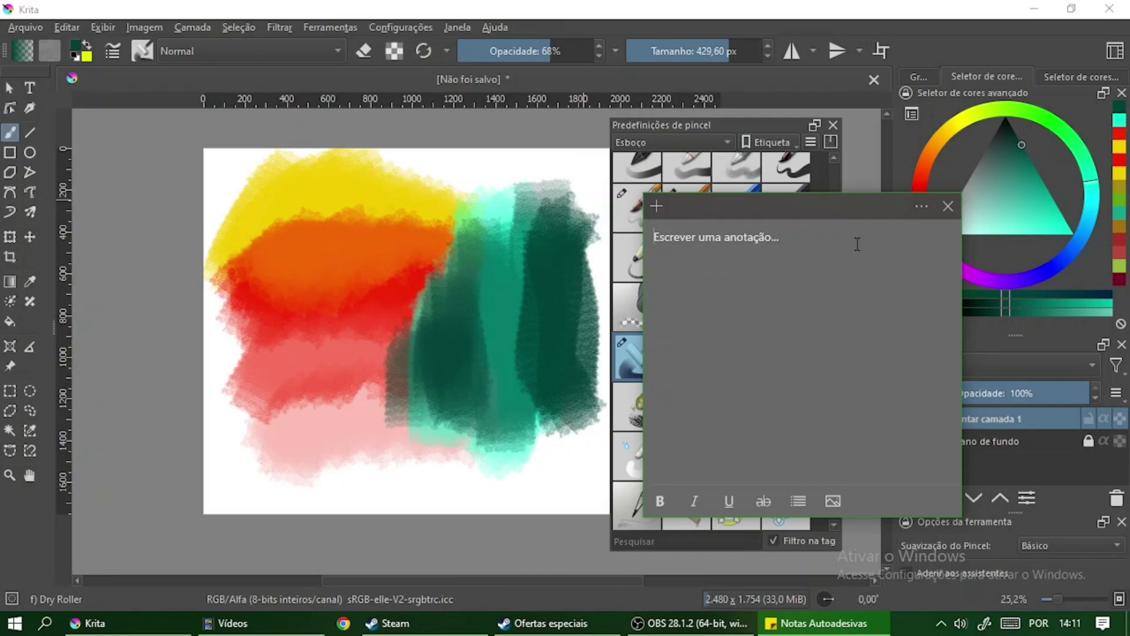
text(Uma c)
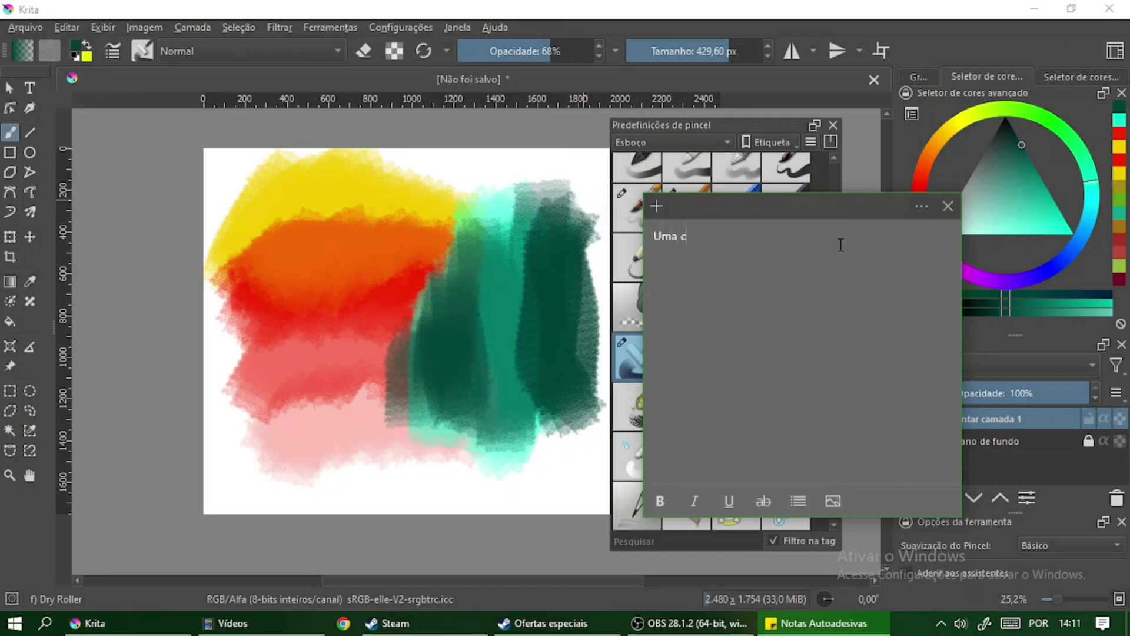
text(impo)
text(ambém s)
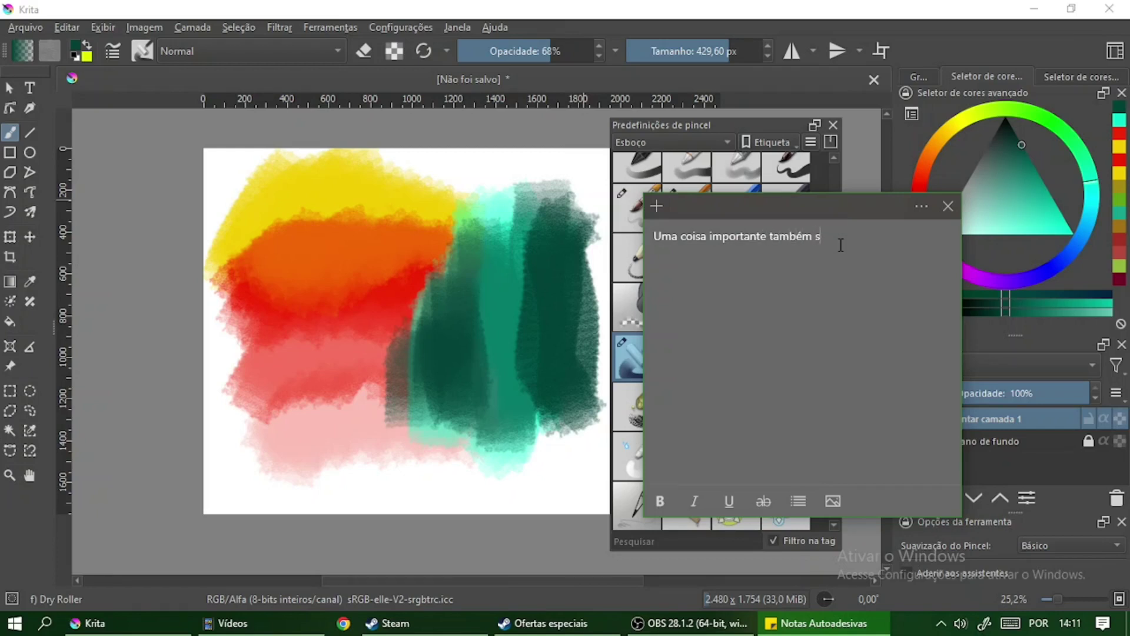
text(ão s)
key(BackSpace)
key(BackSpace)
Rewrite the note to explain adding the brushes you click on to your own collection.
click(1013, 360)
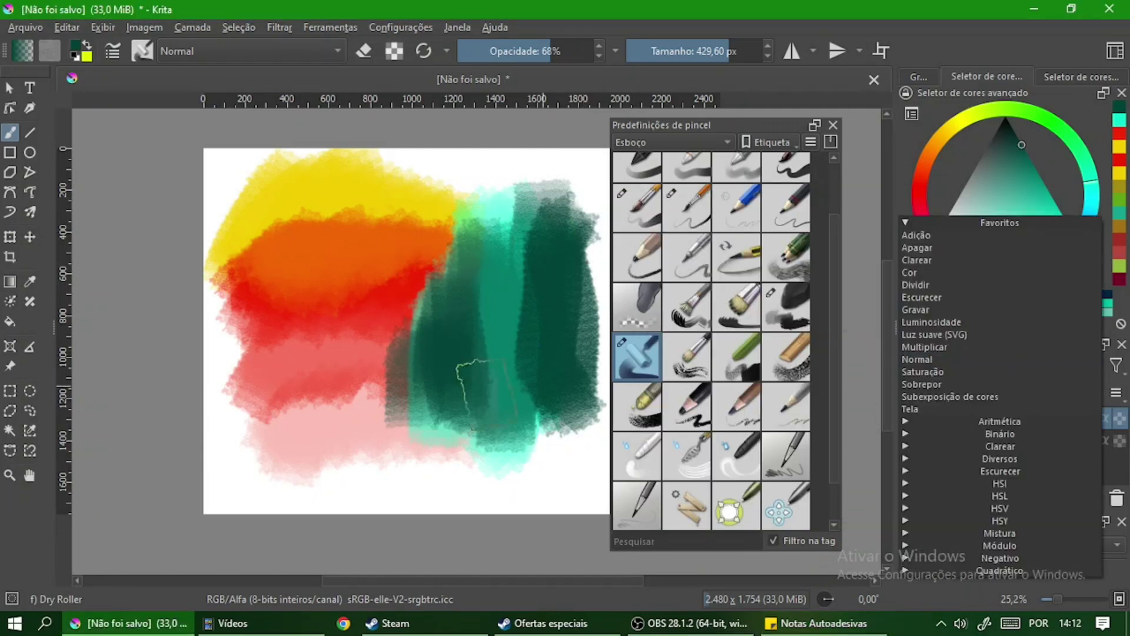
click(824, 623)
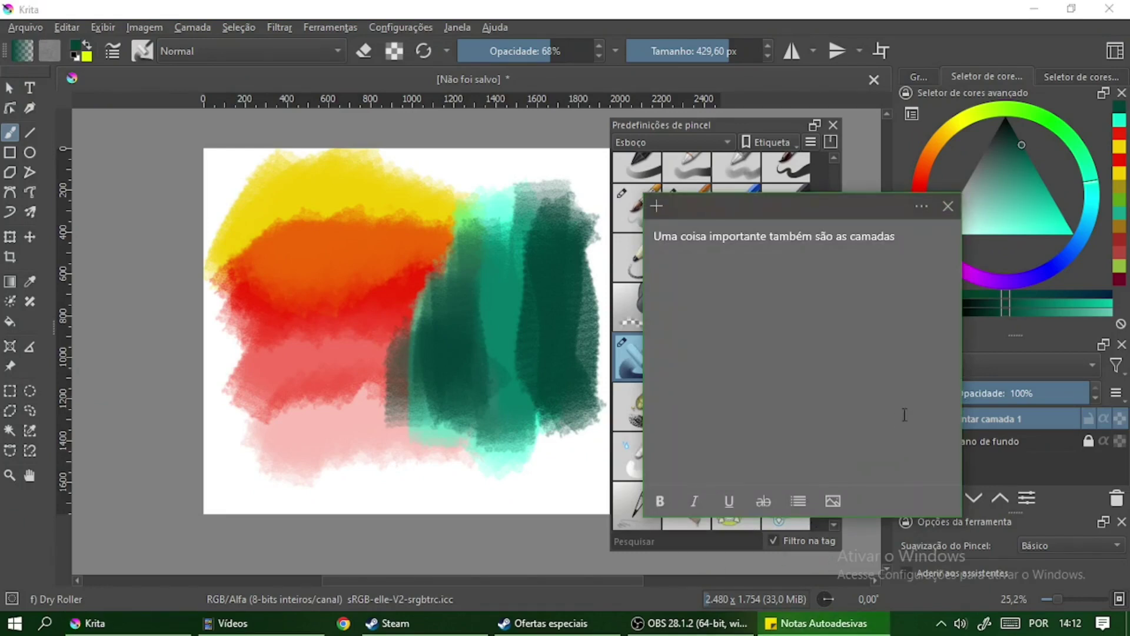
triple_click(779, 243)
key(BackSpace)
text(Ah es)
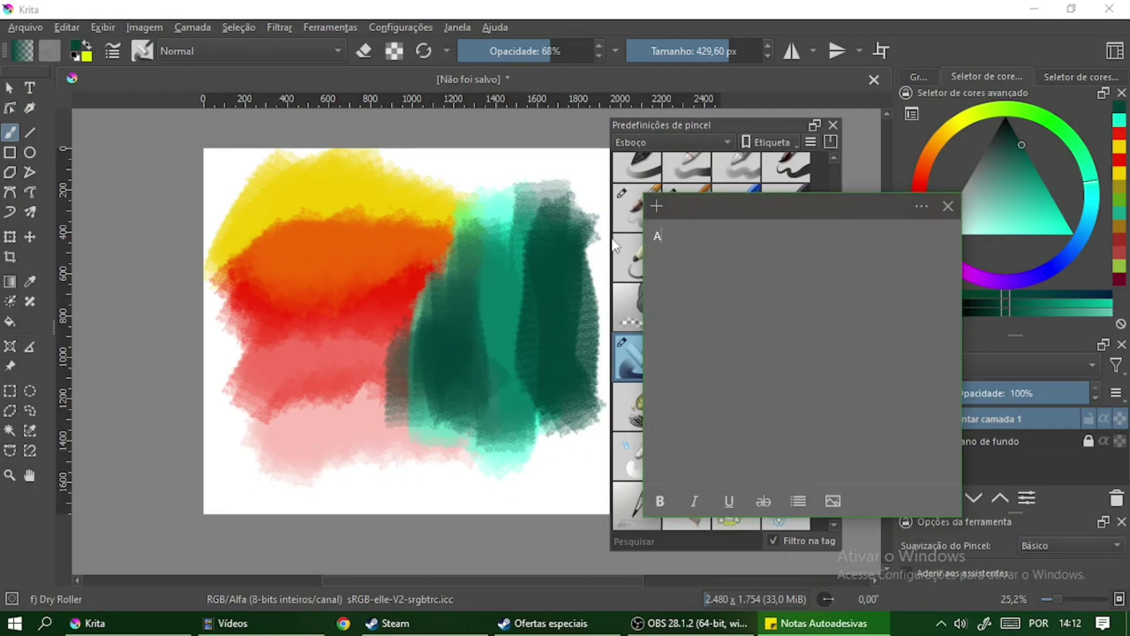
text(queci, mas para fazer e selecionar os pinceis a sua)
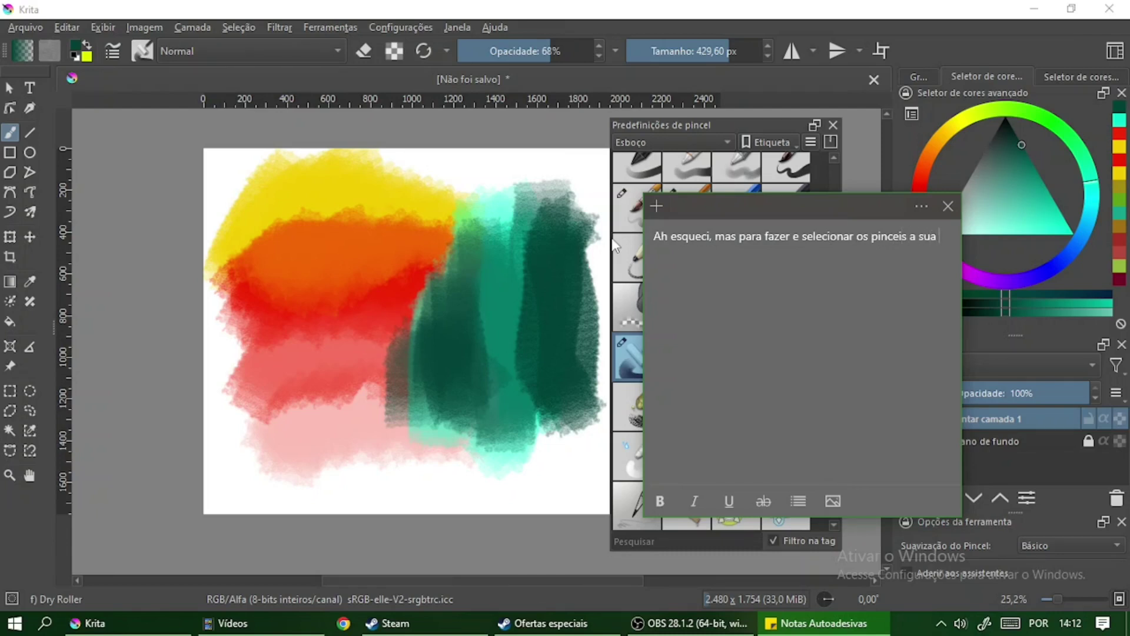
text(coleção é só clicar com o lado esqued)
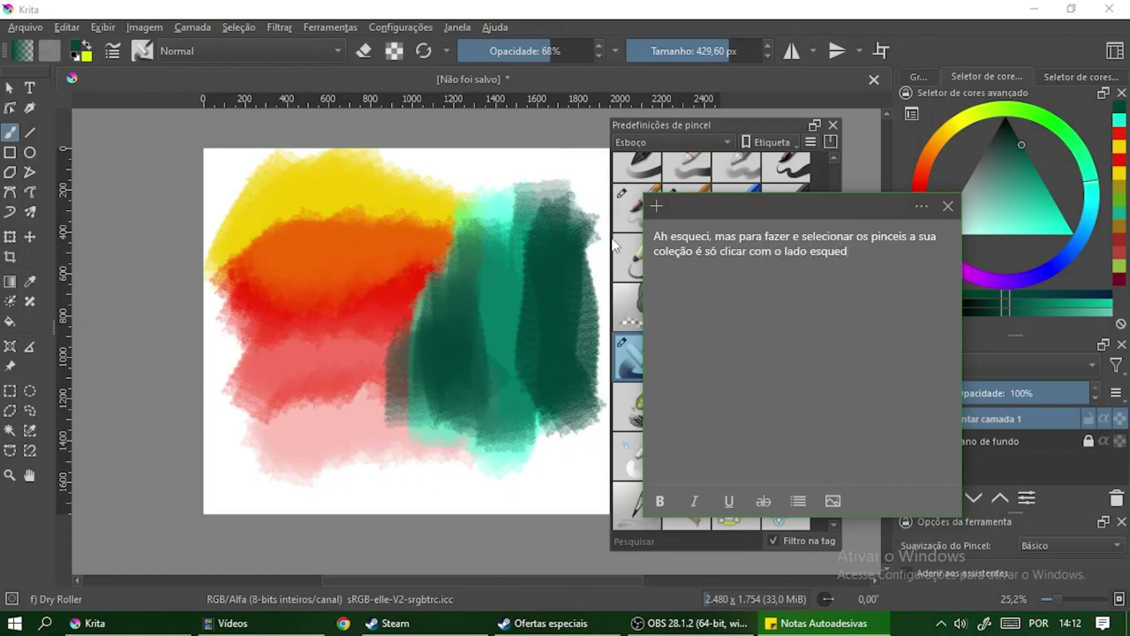
text(erdo no que esta int)
text(eressado e adissionar)
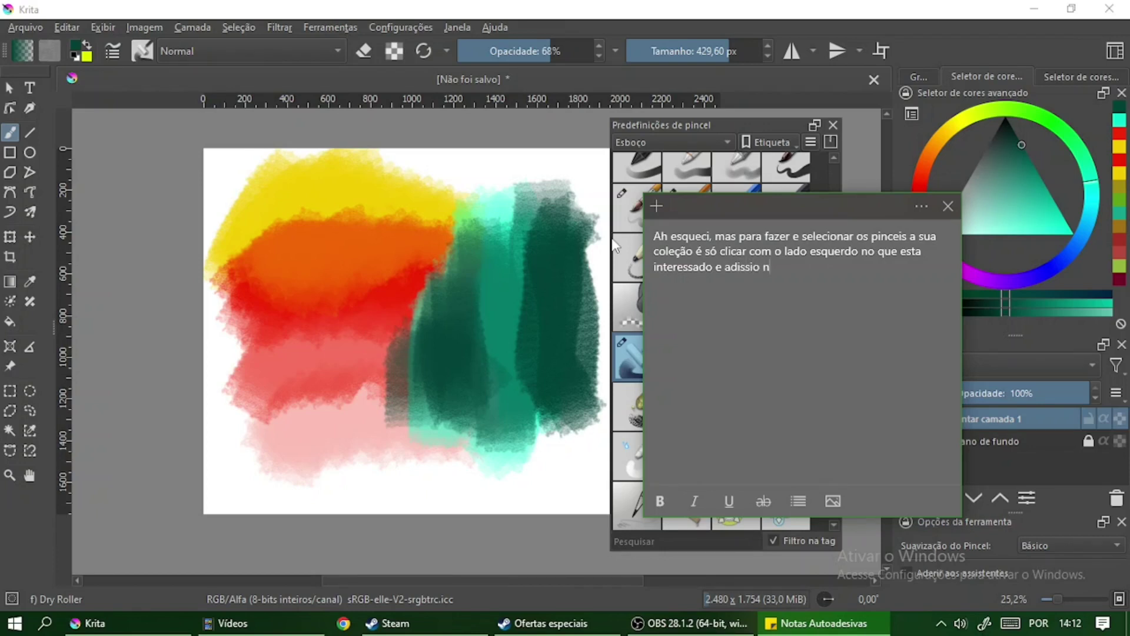
Back in Krita, open tag options for Pencil-1 Hard and start entering a new tag name.
click(777, 159)
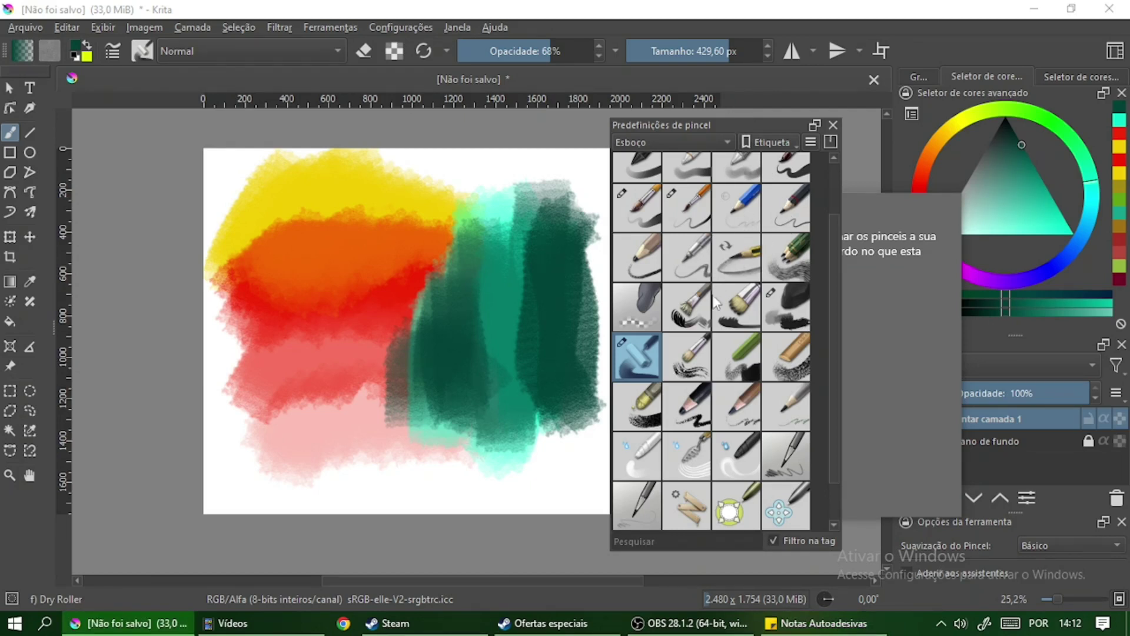
right_click(750, 212)
mouse_move(806, 247)
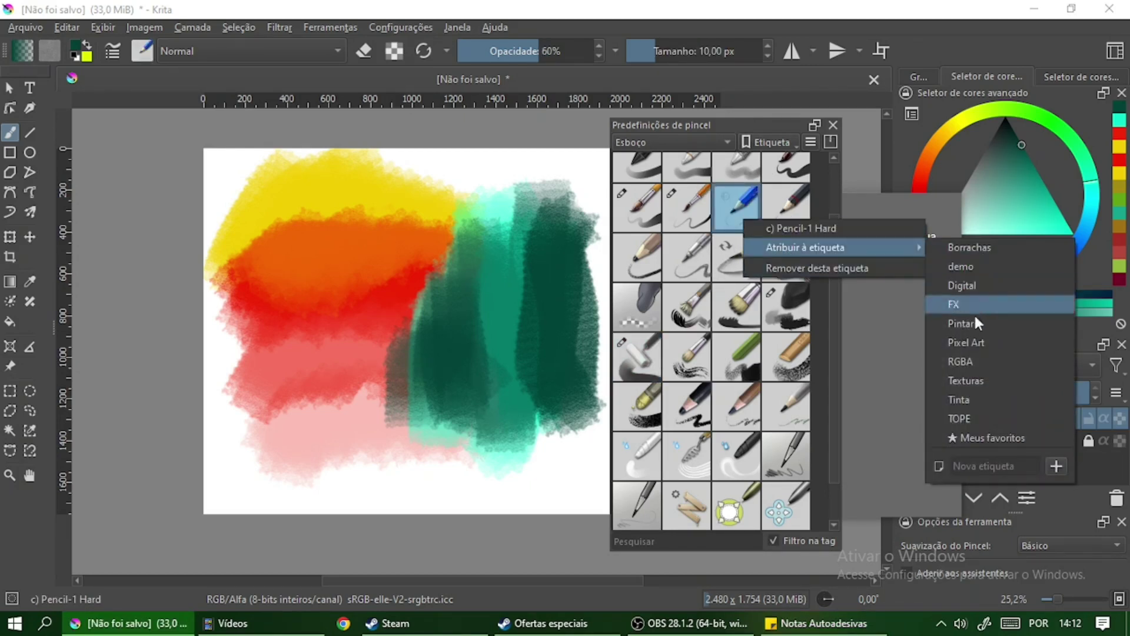
click(970, 471)
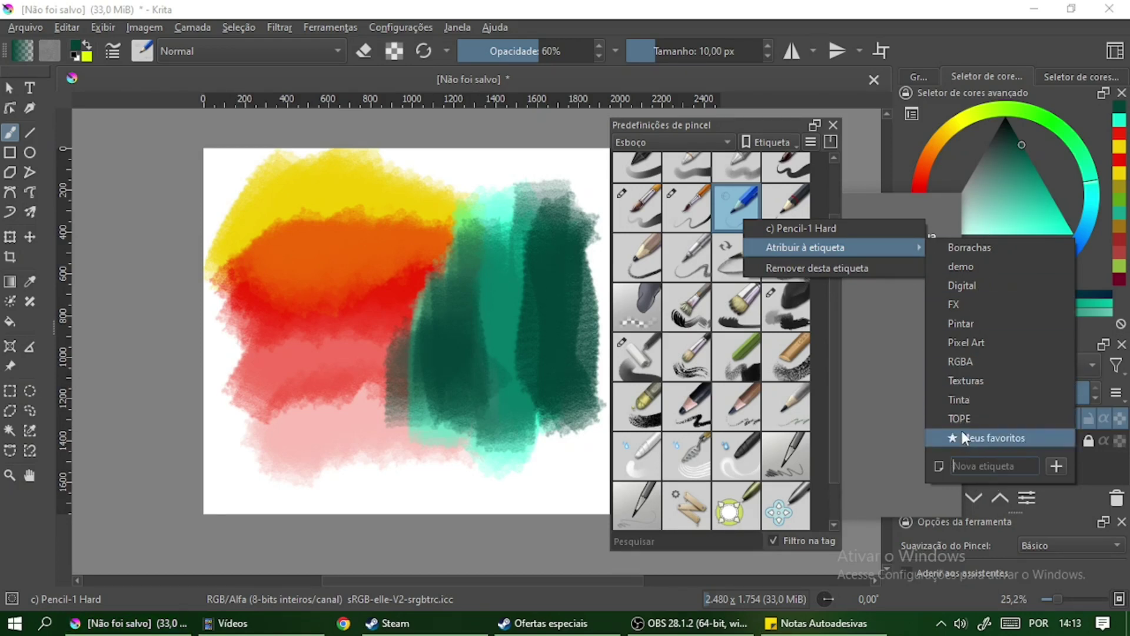
Show all presets with the Tudo tag and assign the Adjust Color preset to a tag.
click(724, 144)
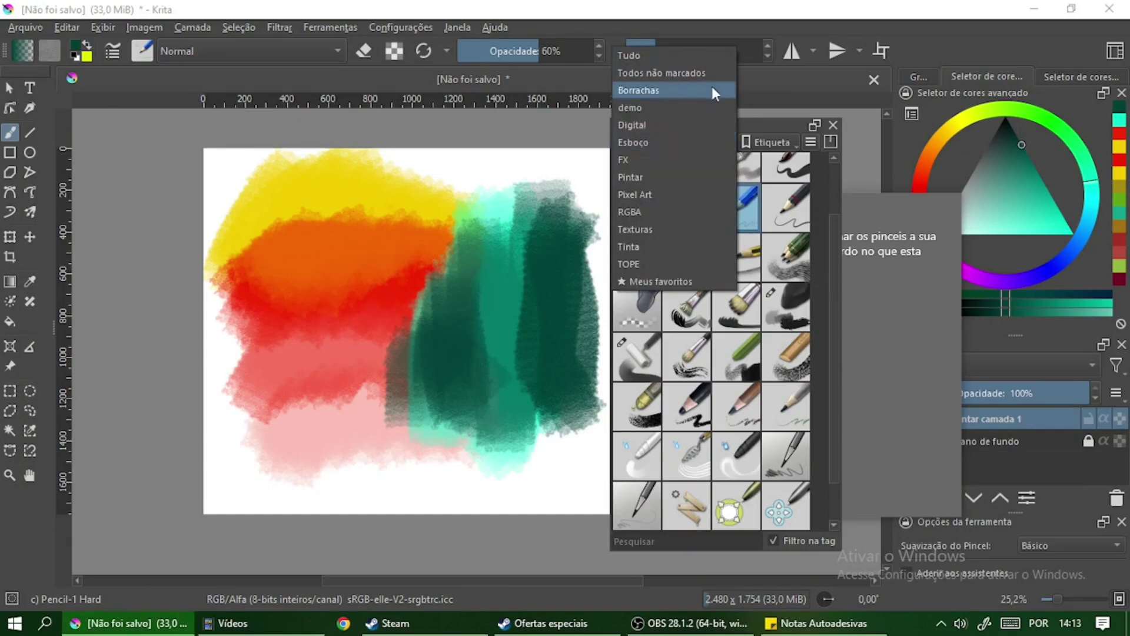
click(648, 56)
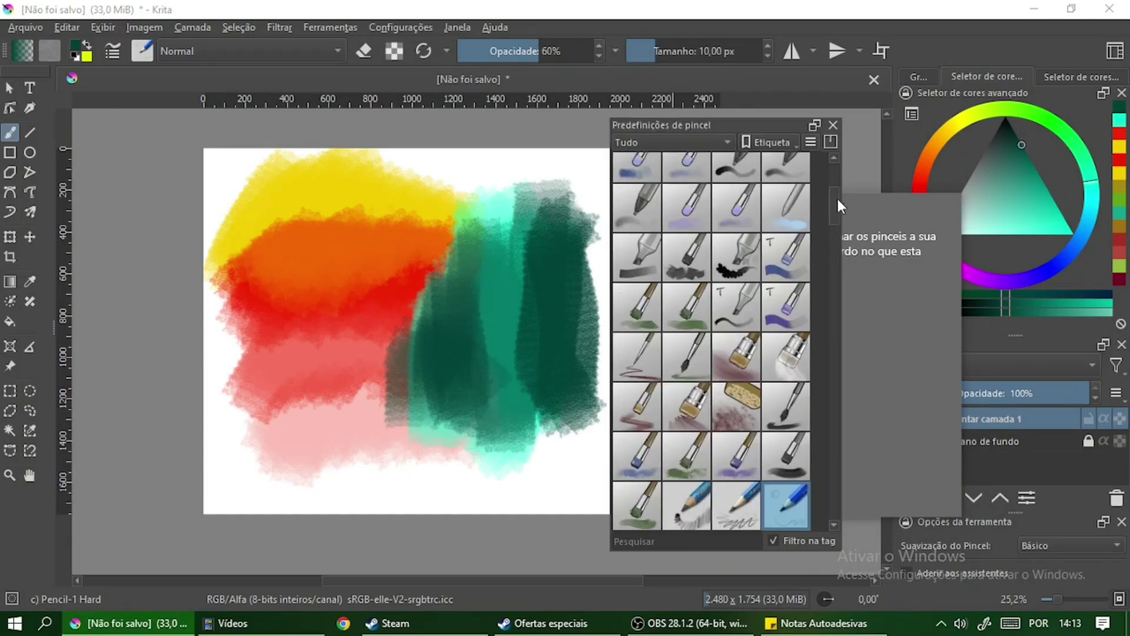
mouse_move(836, 203)
mouse_down()
mouse_move(831, 418)
mouse_move(832, 360)
mouse_up()
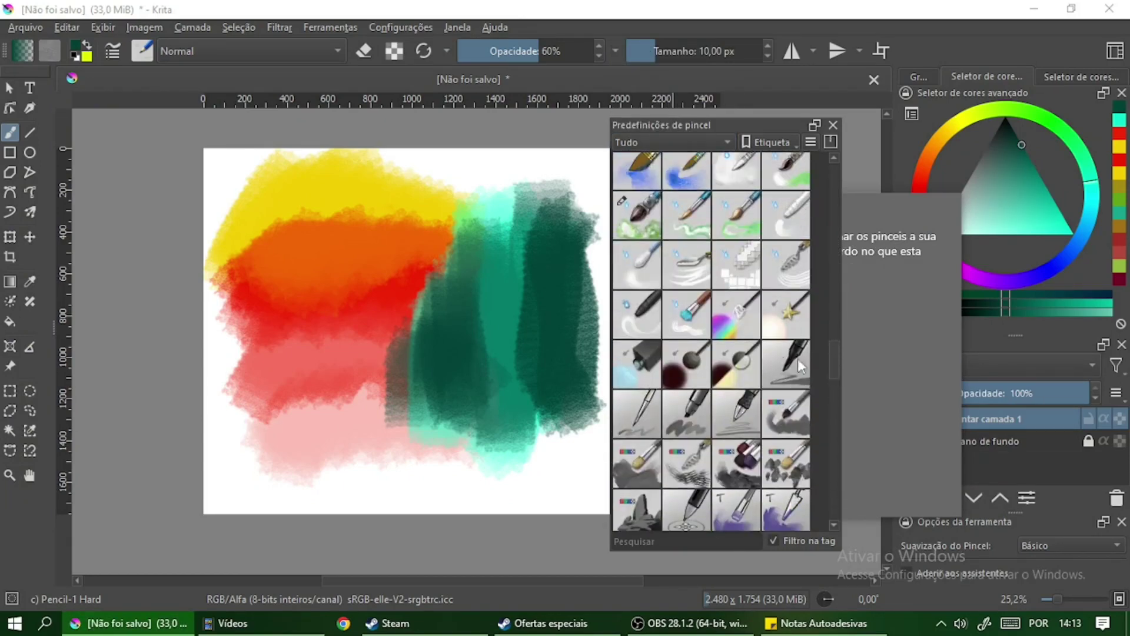
right_click(759, 326)
mouse_move(822, 353)
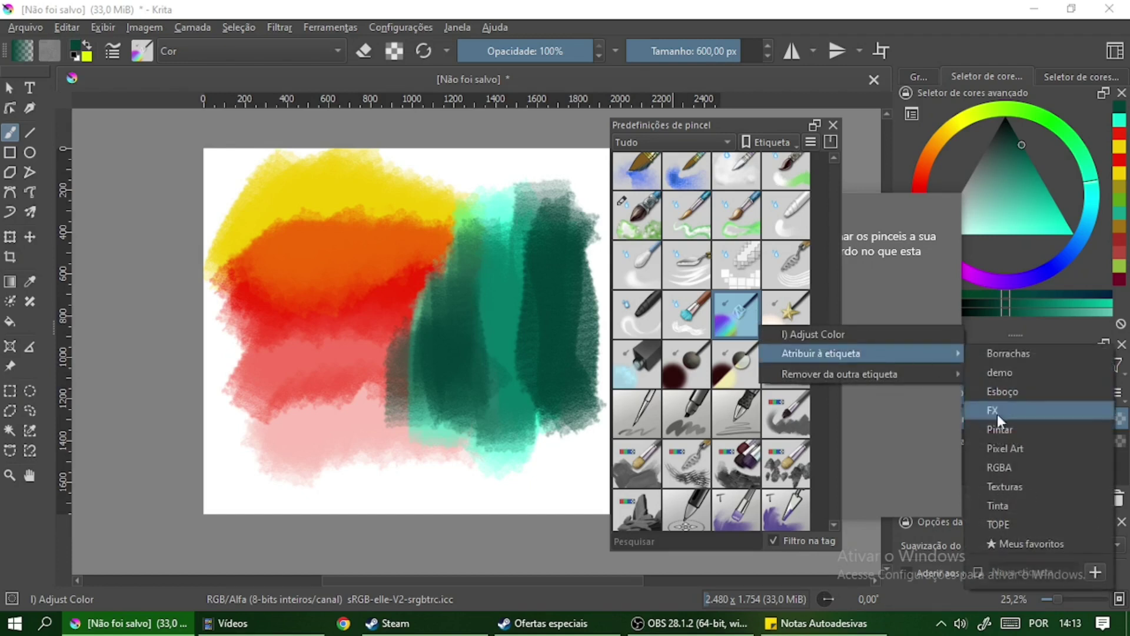
click(987, 486)
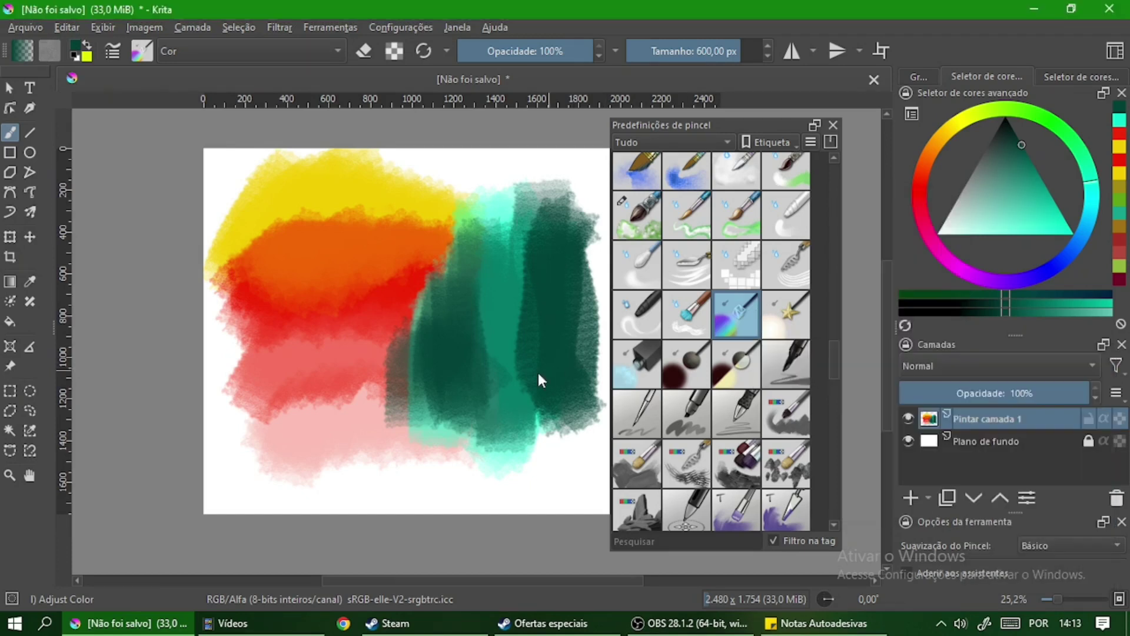
In the pop-up palette, switch to another brush tag and choose Ink-7 Brush Rough.
right_click(418, 288)
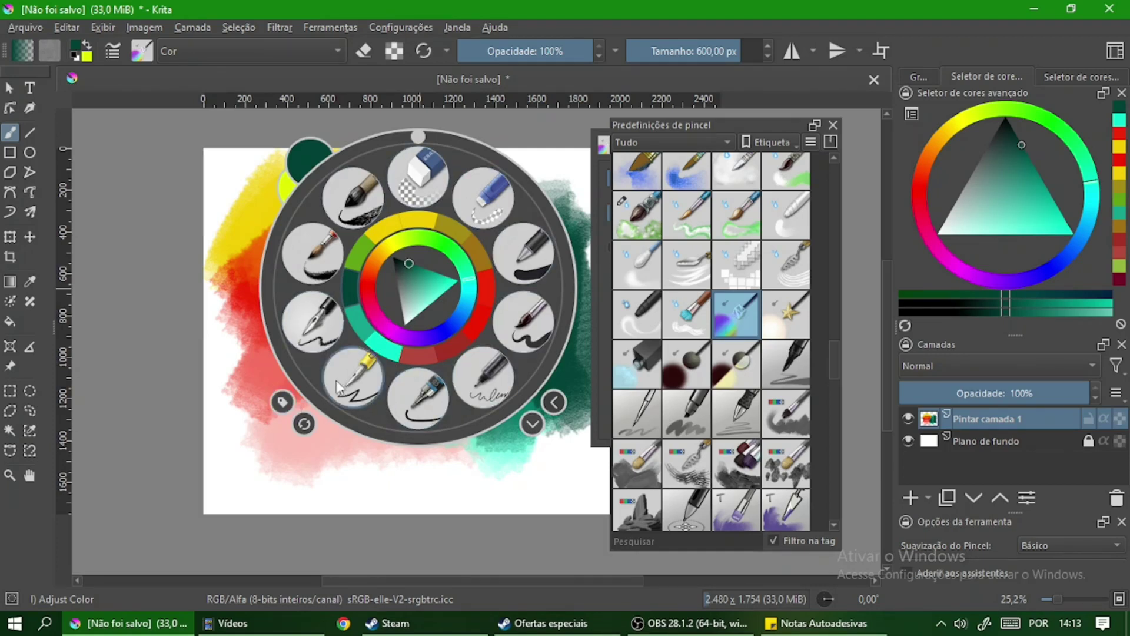
click(282, 403)
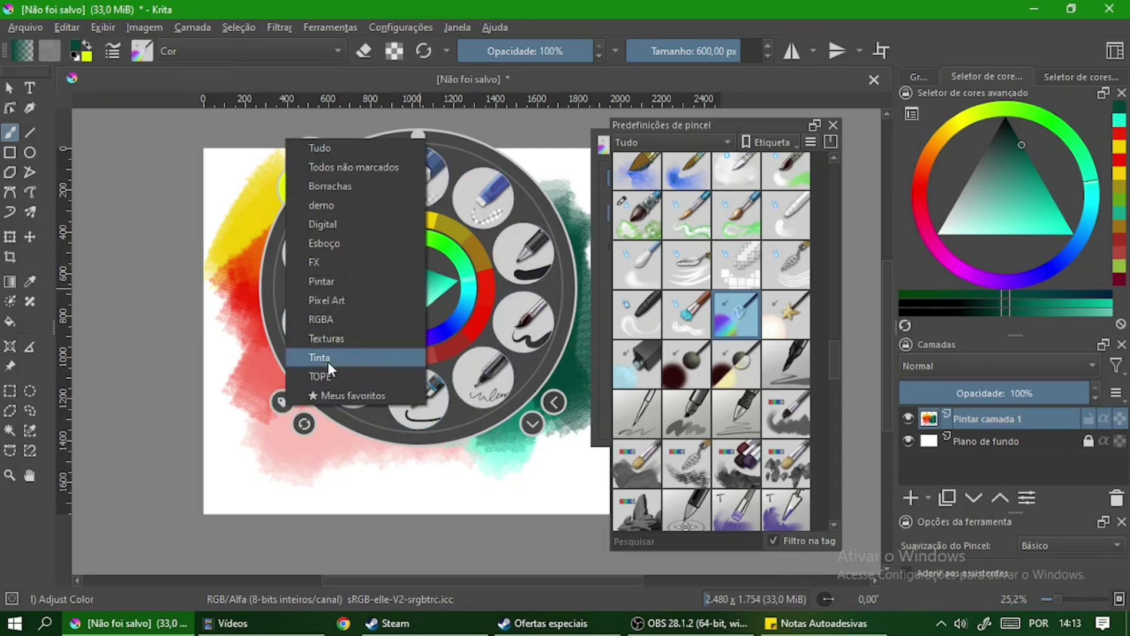
click(322, 376)
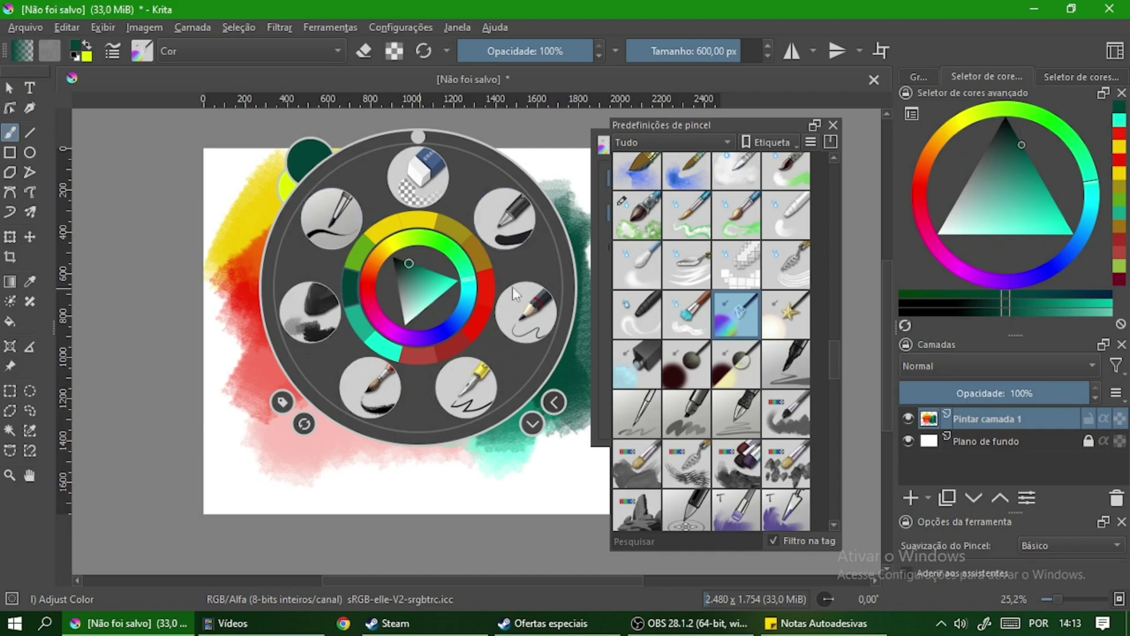
click(331, 233)
right_click(343, 334)
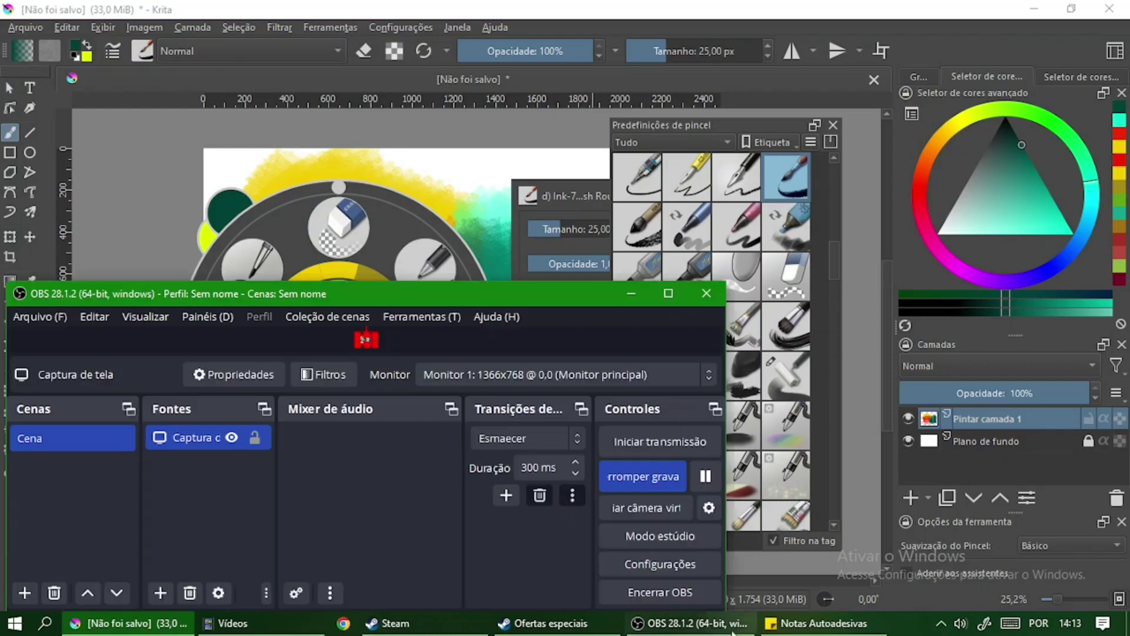
click(689, 623)
Overwrite the whole sticky note text with 'Esses são os que eu uso geralmente'.
click(819, 623)
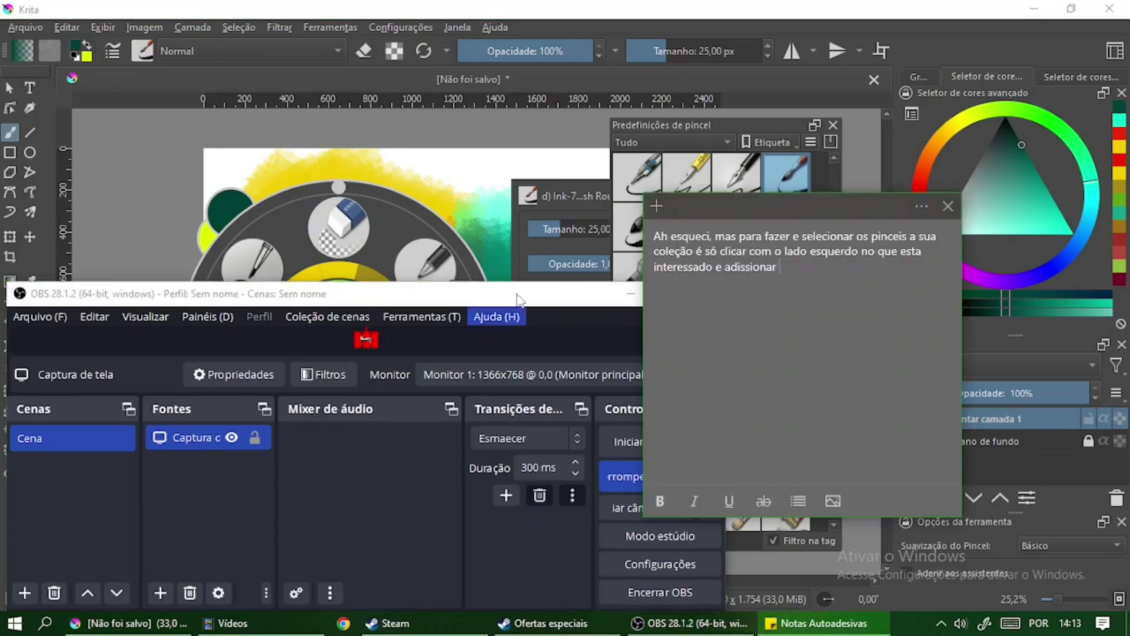
click(136, 623)
click(825, 623)
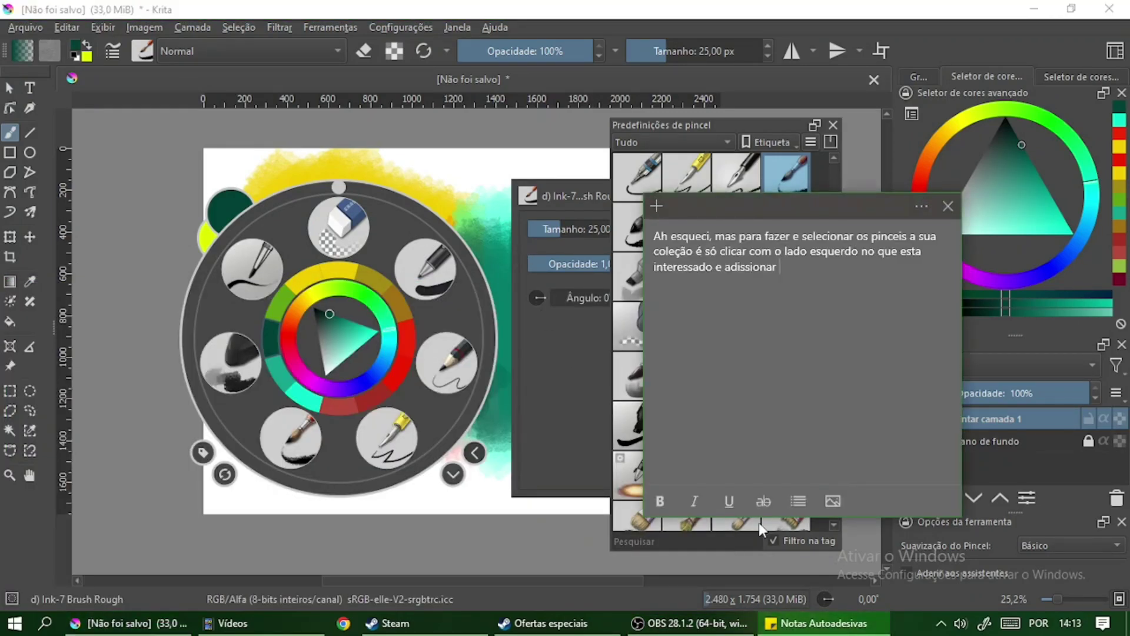
triple_click(737, 254)
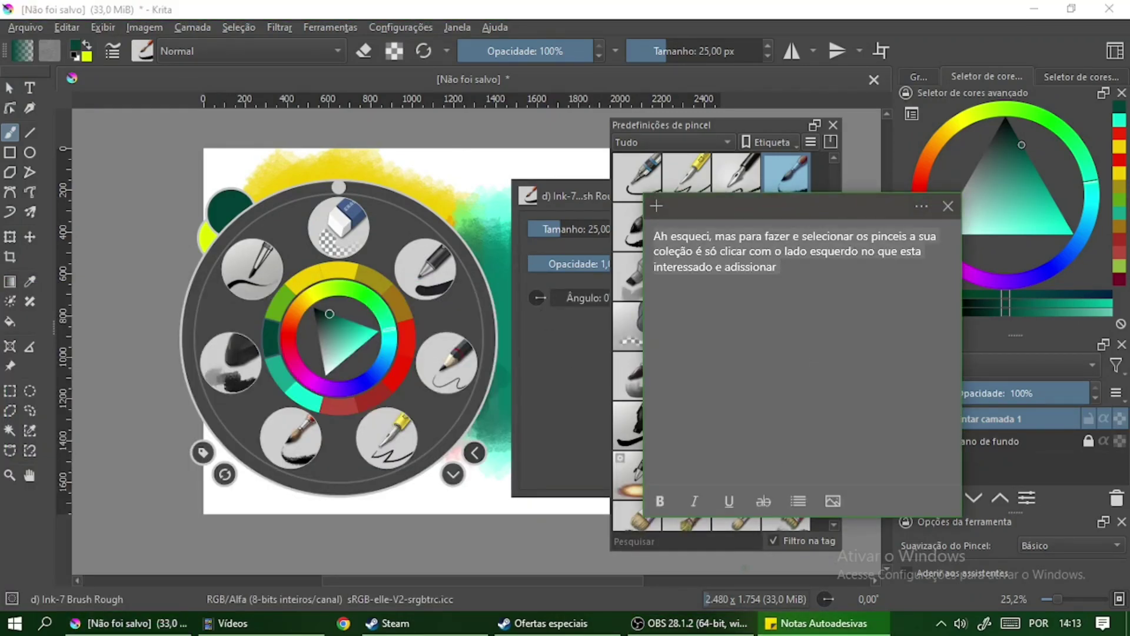
text(Esses s)
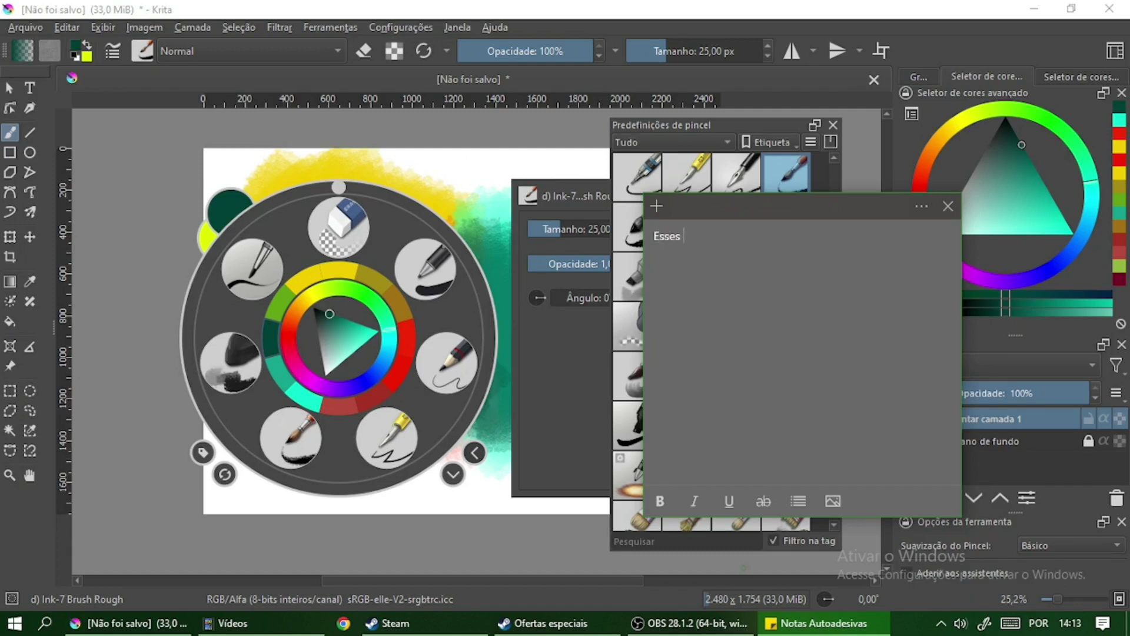
text(ão os )
text(que e)
text(u uso )
text(geralmente)
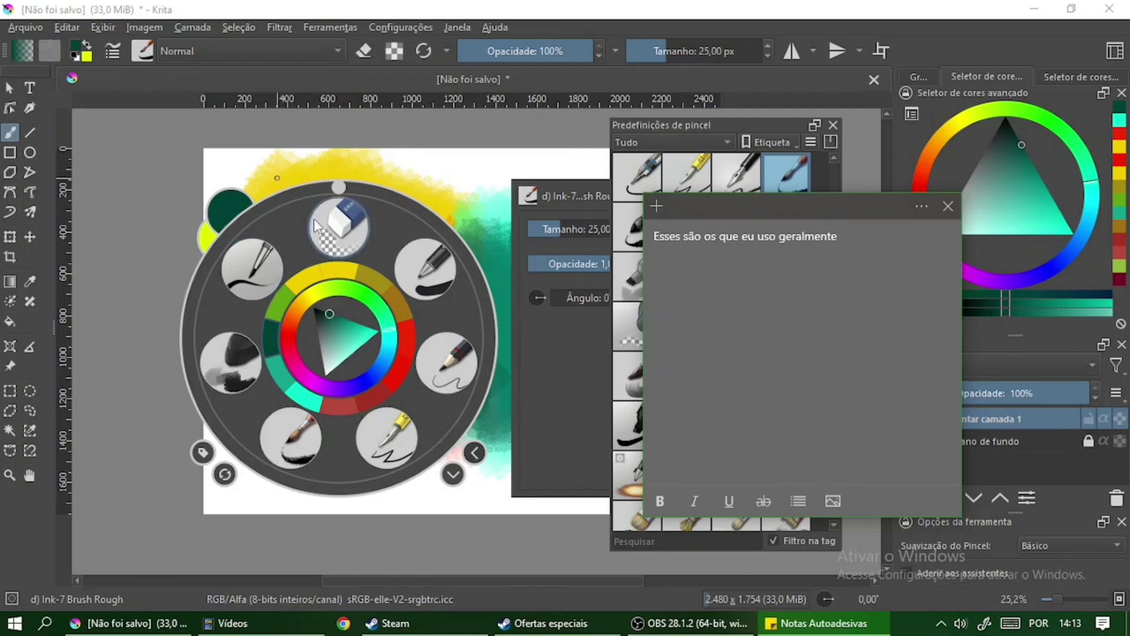
Dismiss the quick brush palette and Brush Presets docker in Krita, then bring the sticky note back on top.
click(527, 409)
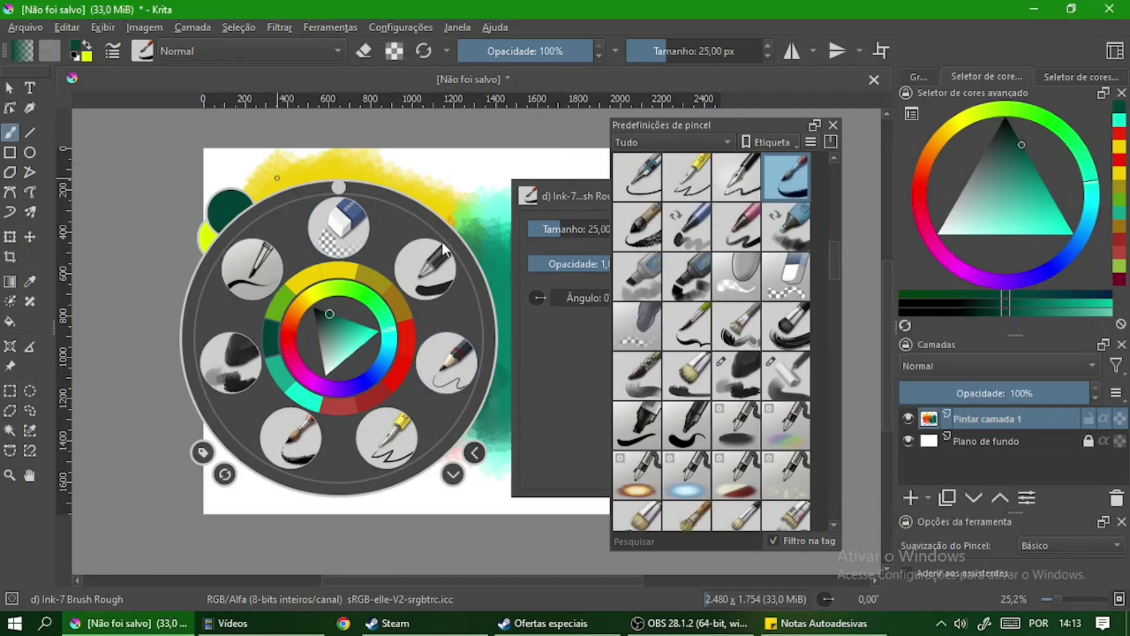
click(277, 205)
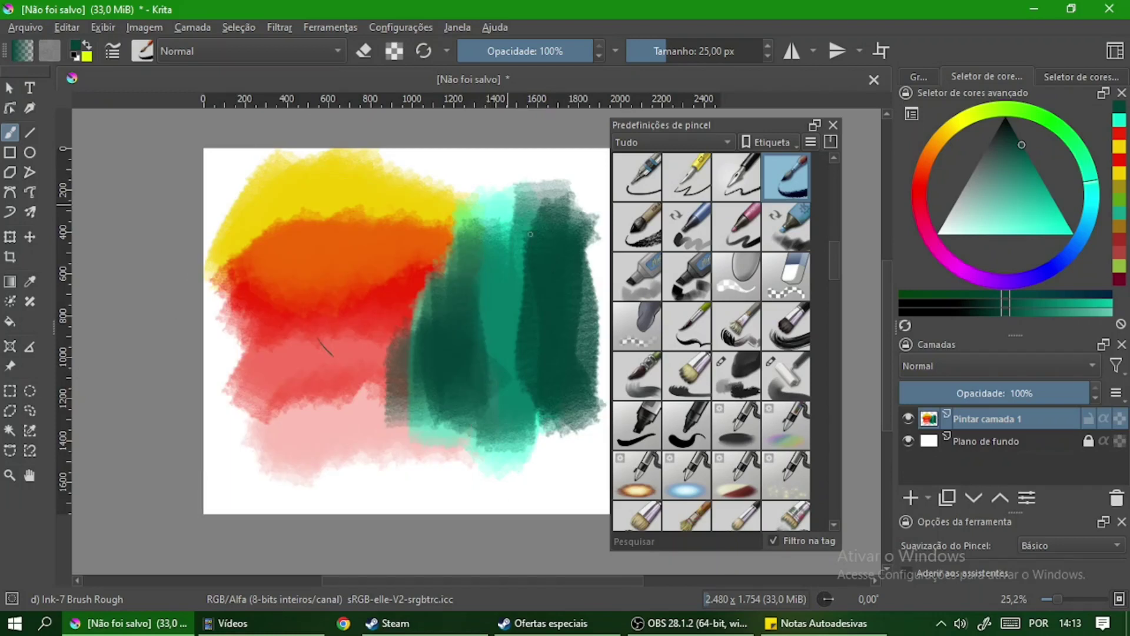
click(833, 125)
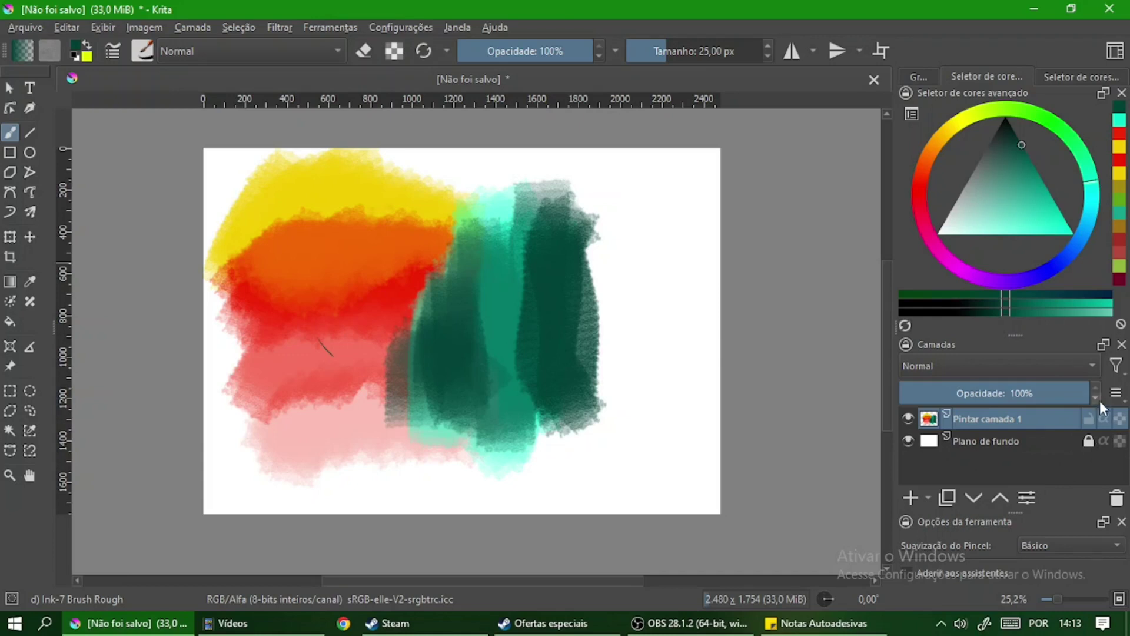
click(836, 623)
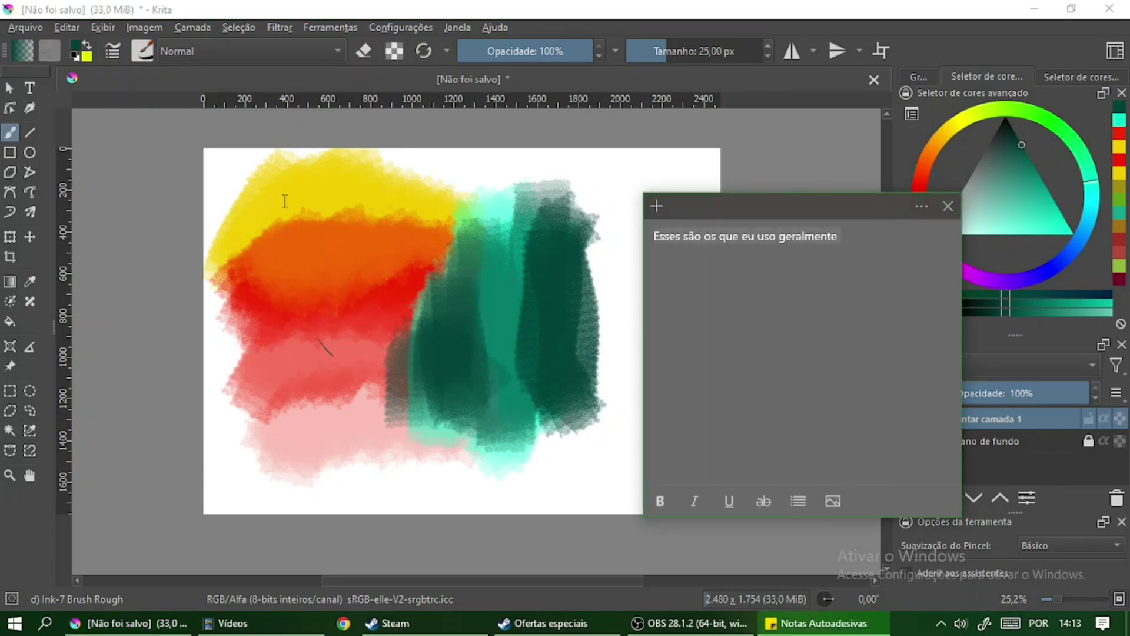
Begin a sticky-note tip on layers: lock background layers so you don't paint on the wrong one.
text(oe)
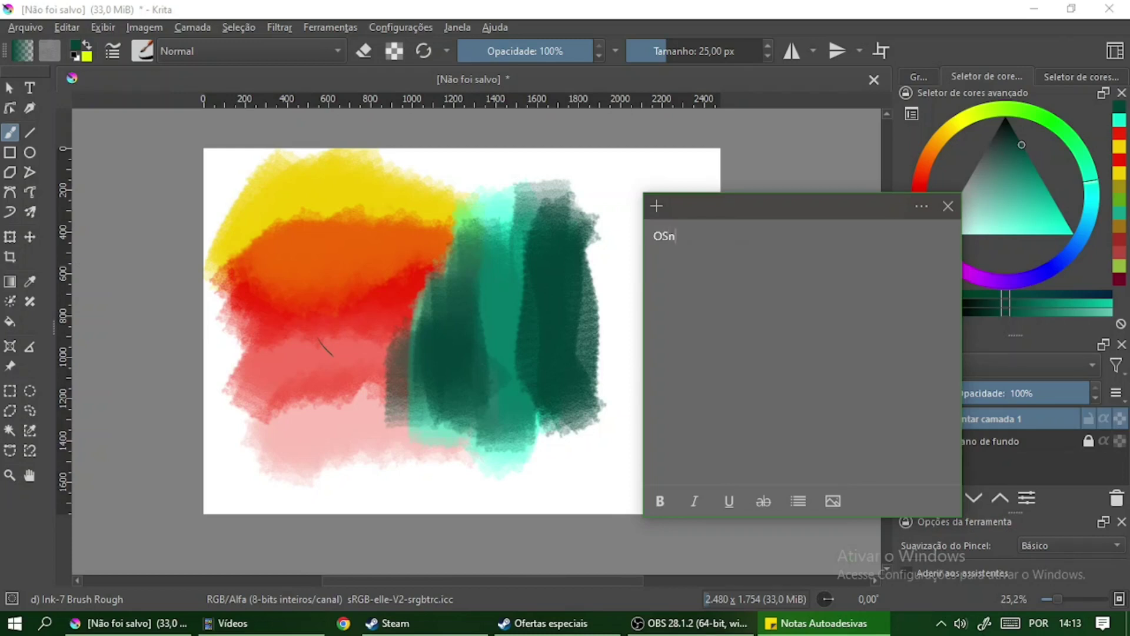
key(BackSpace)
key(BackSpace)
key(BackSpace)
text(S)
text(bre )
text(camadas)
text(ode b)
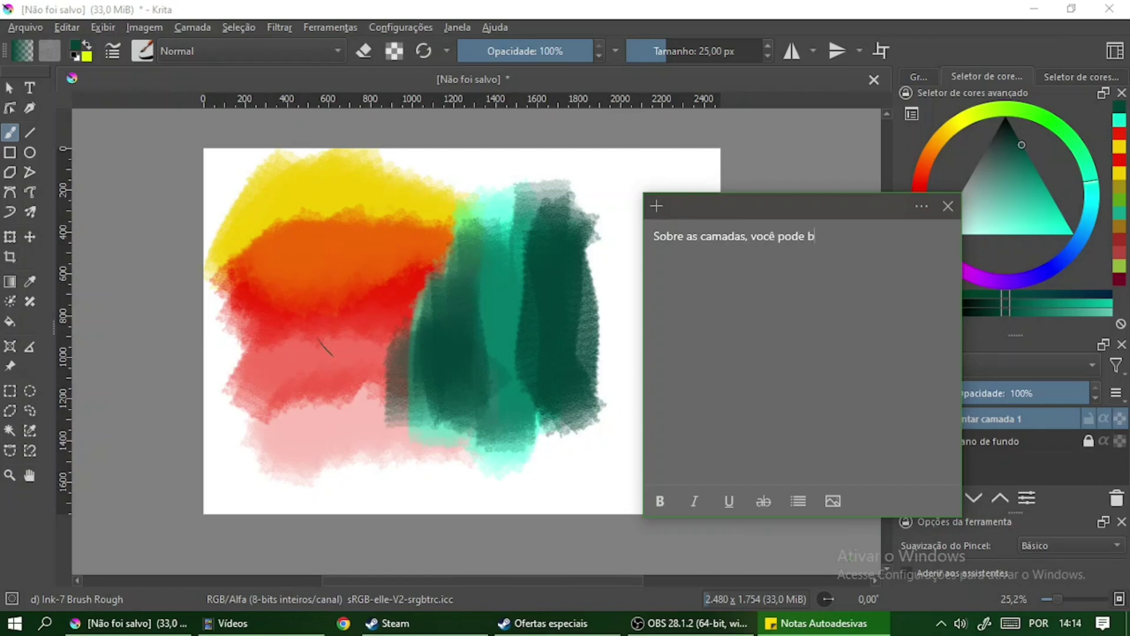
text(uea)
text(fu)
text(para co)
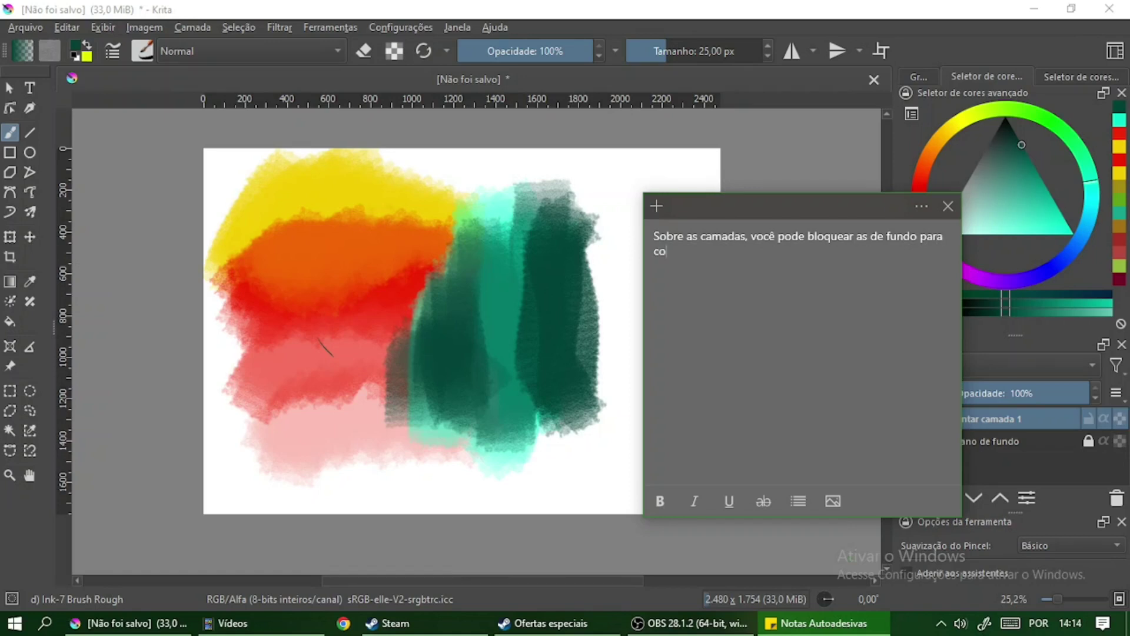
text(n)
key(BackSpace)
text(v)
text(ocê naõ)
key(BackSpace)
key(BackSpace)
text(ão acabar esq)
text(uec)
Finish the tip that keeping layers separate is useful, then select Krita's background layer.
key(BackSpace)
key(BackSpace)
key(BackSpace)
text(desenh)
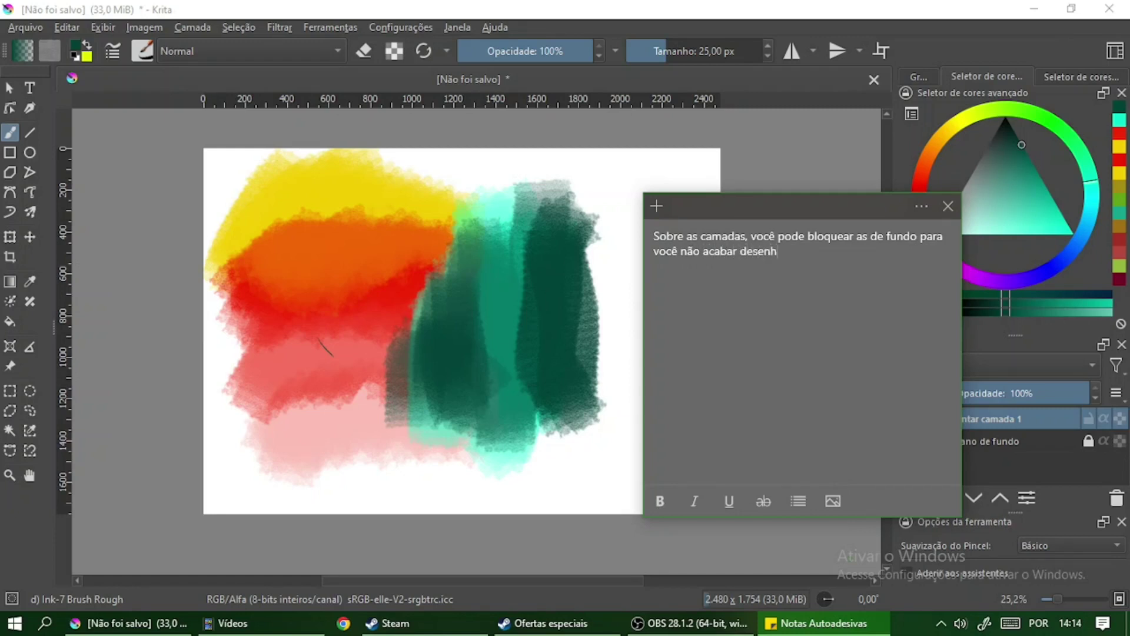
text(ando na errada s)
text(em querer. Ter s)
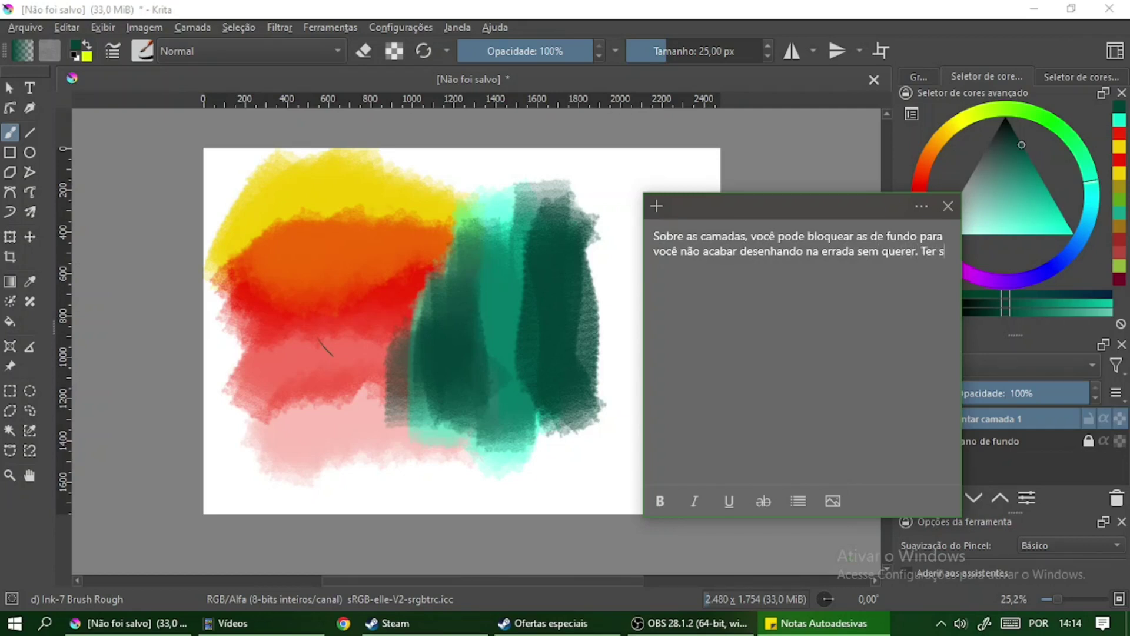
text(eparadas dependend)
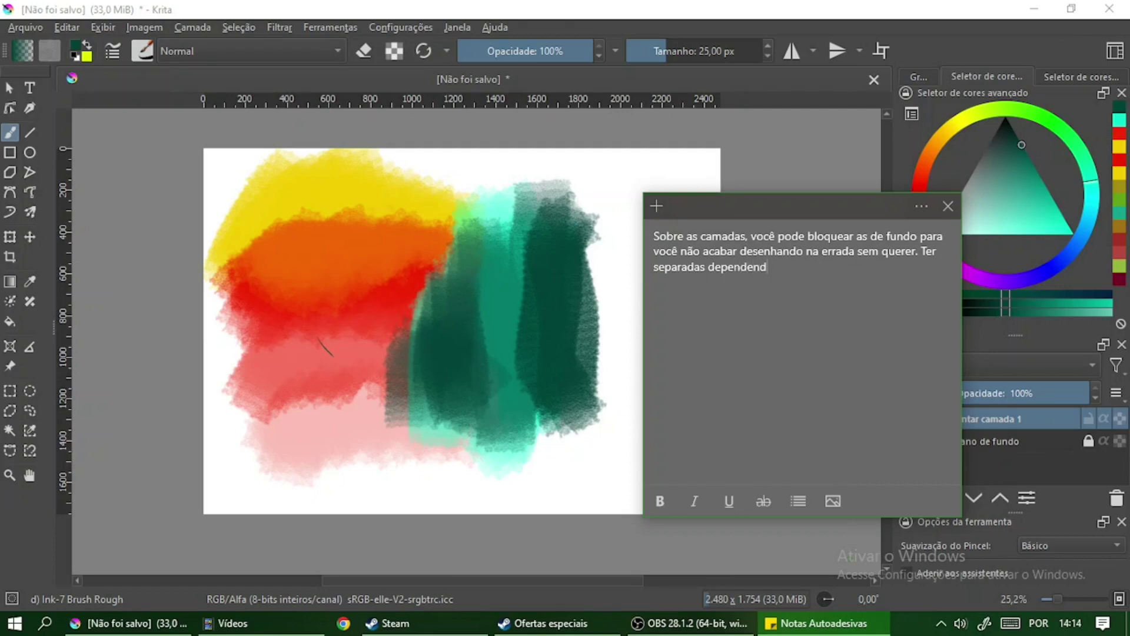
text(o do que c)
key(BackSpace)
text(for fazer é )
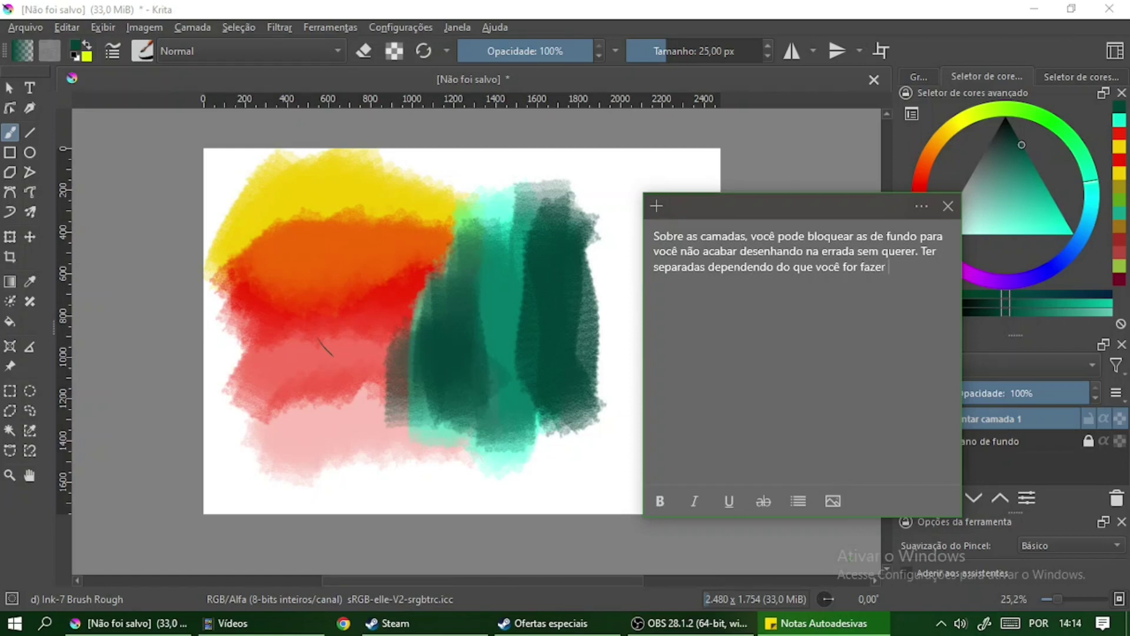
text(bem útil)
text( pra editar)
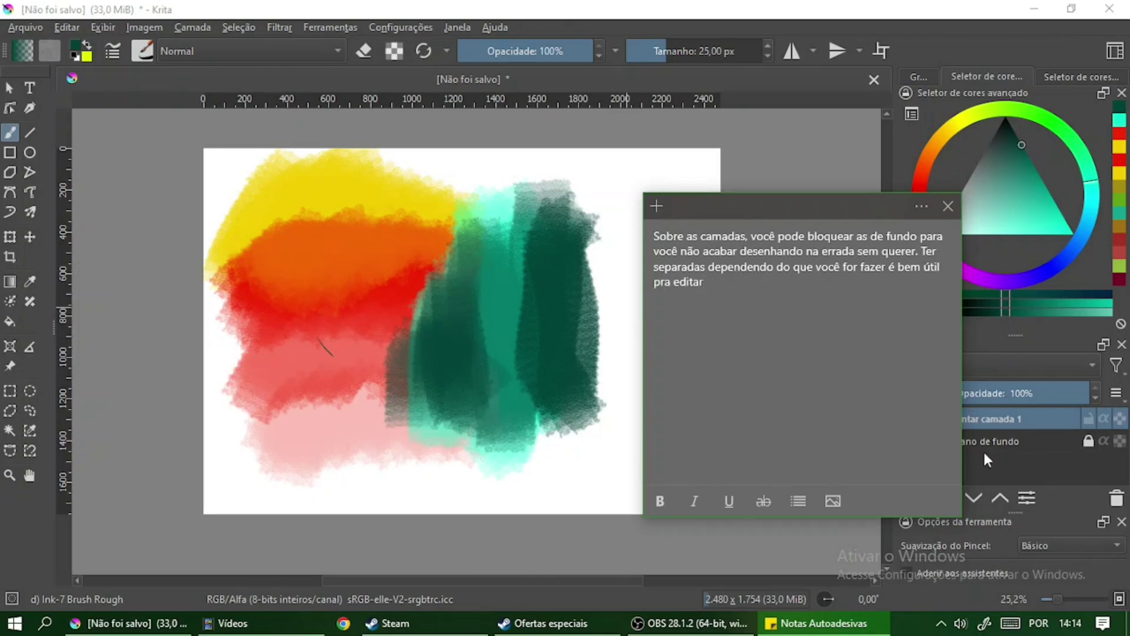
click(1003, 459)
click(922, 439)
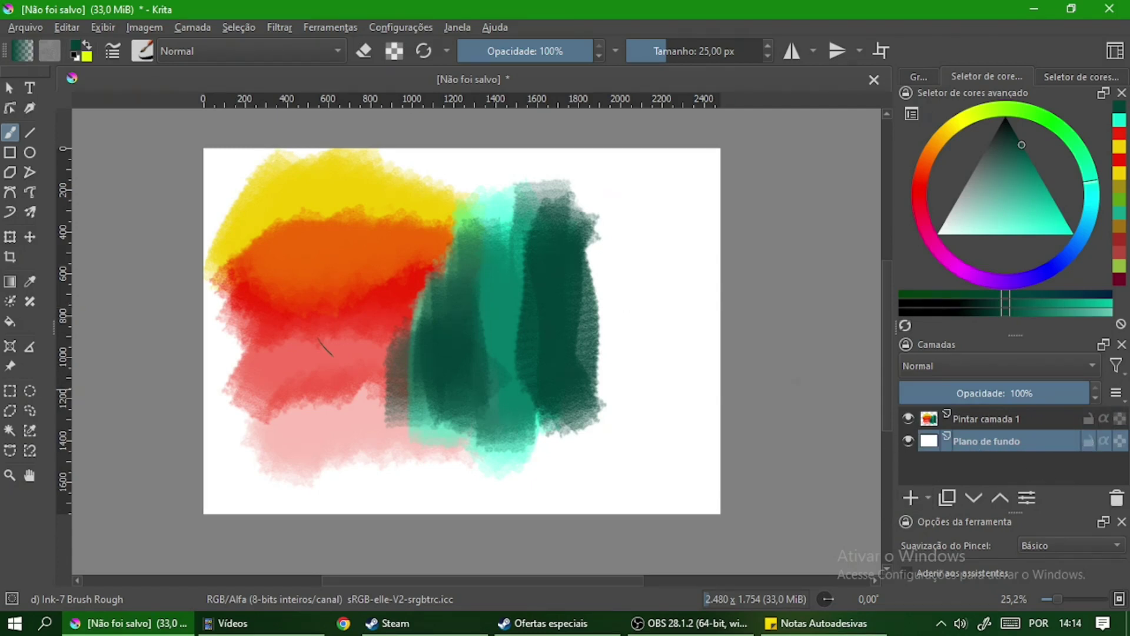
Toggle visibility of the background and Pintar camada 1 layers to compare them.
click(908, 441)
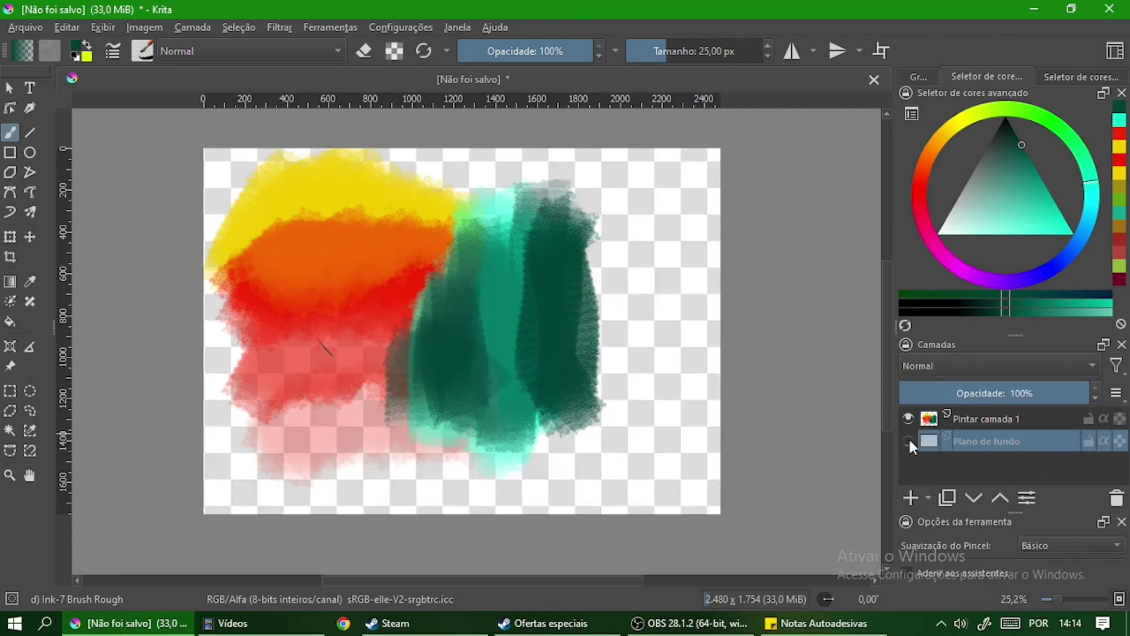
click(909, 441)
click(908, 419)
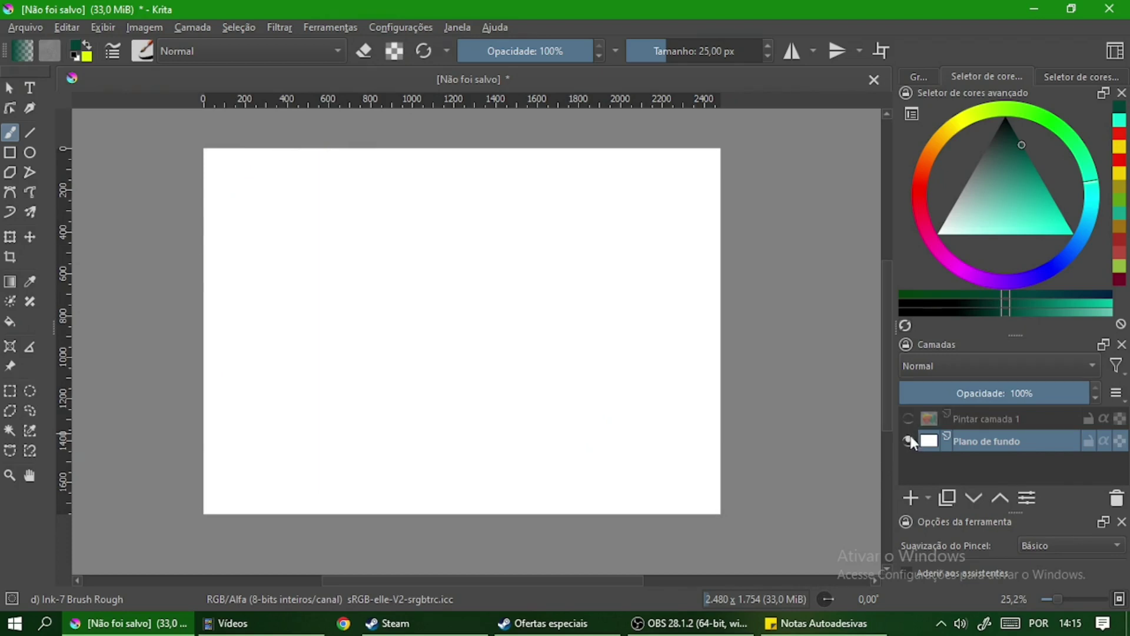
click(908, 441)
click(909, 419)
click(909, 441)
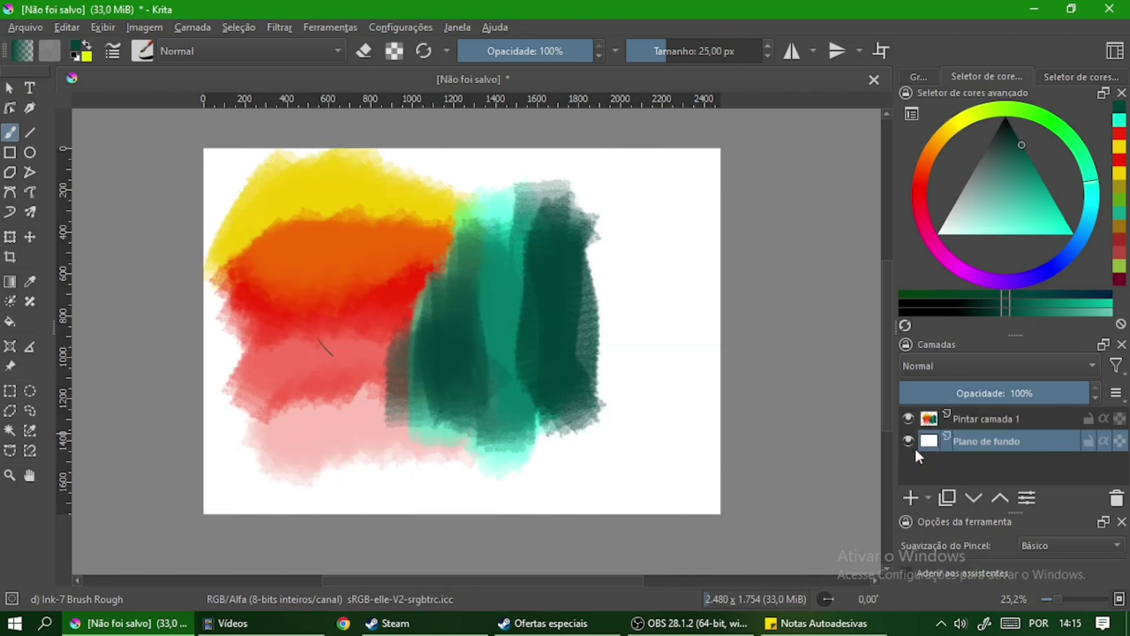
Set the background layer to 46% opacity and add Pintar camada 2 beneath it.
click(987, 393)
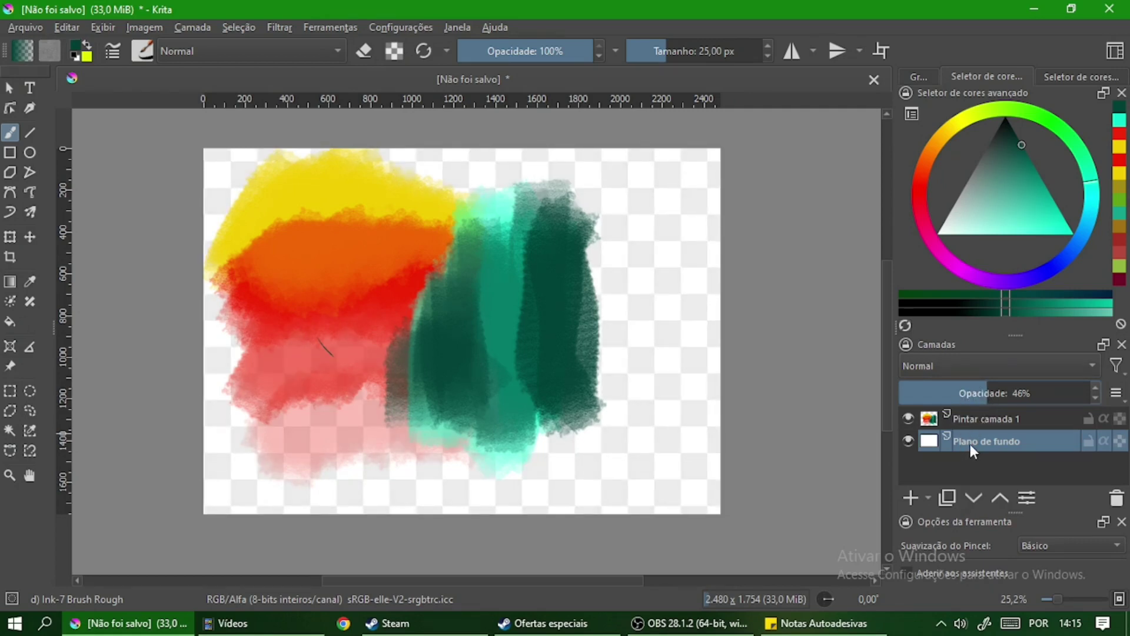
click(913, 499)
drag(985, 443, 984, 471)
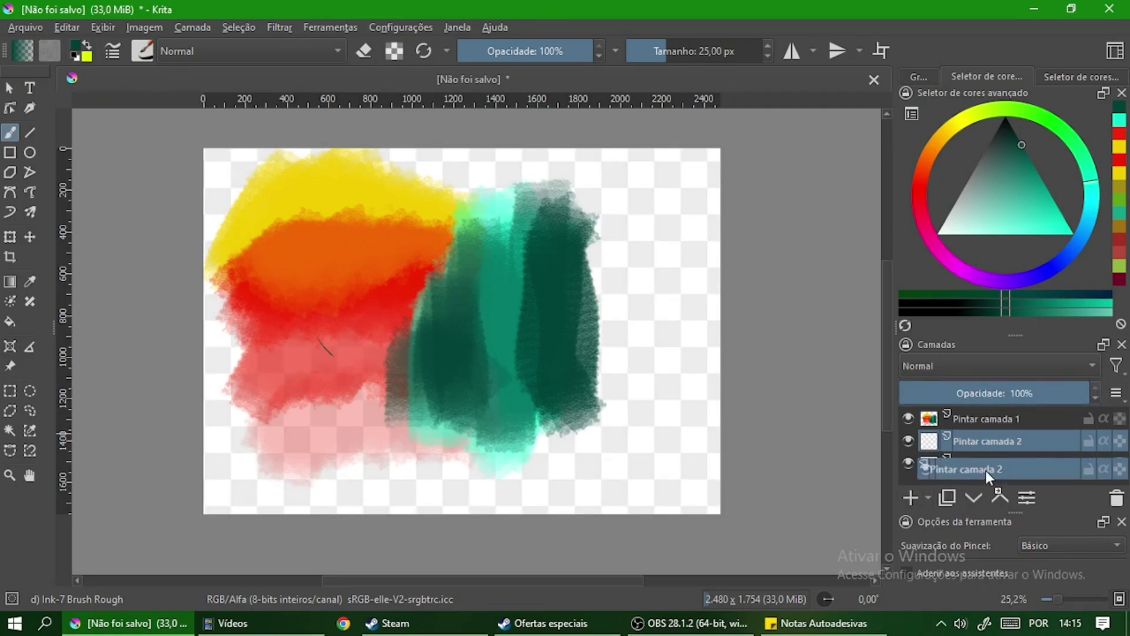
Clear the old note and type that a whole layer's transparency can be changed, calling it useful.
click(821, 623)
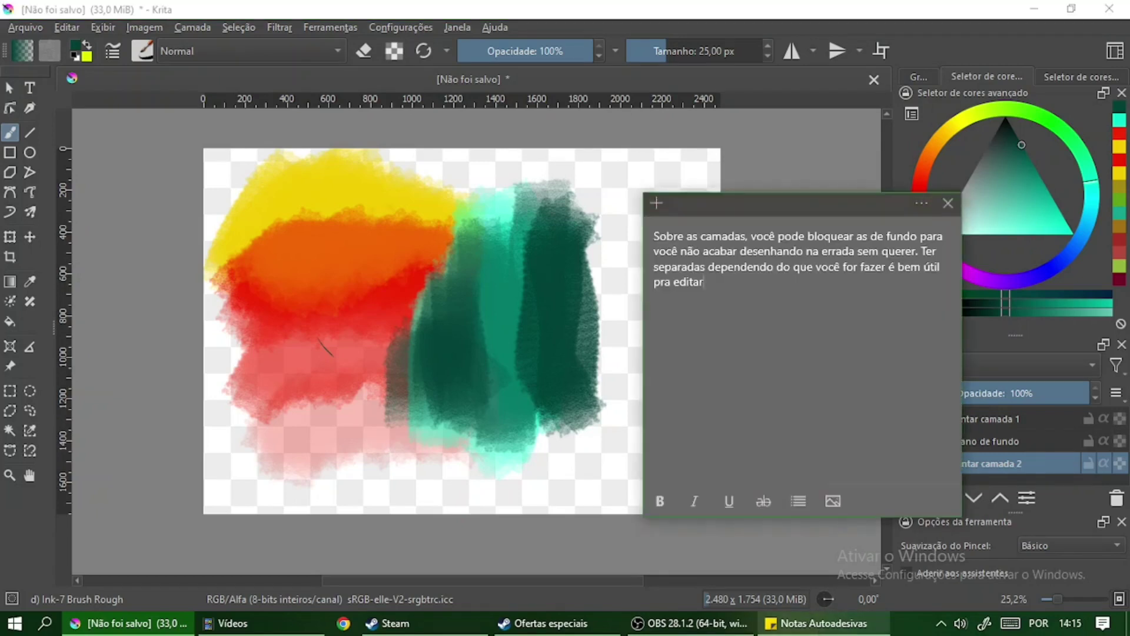
click(714, 294)
key(ctrl+a)
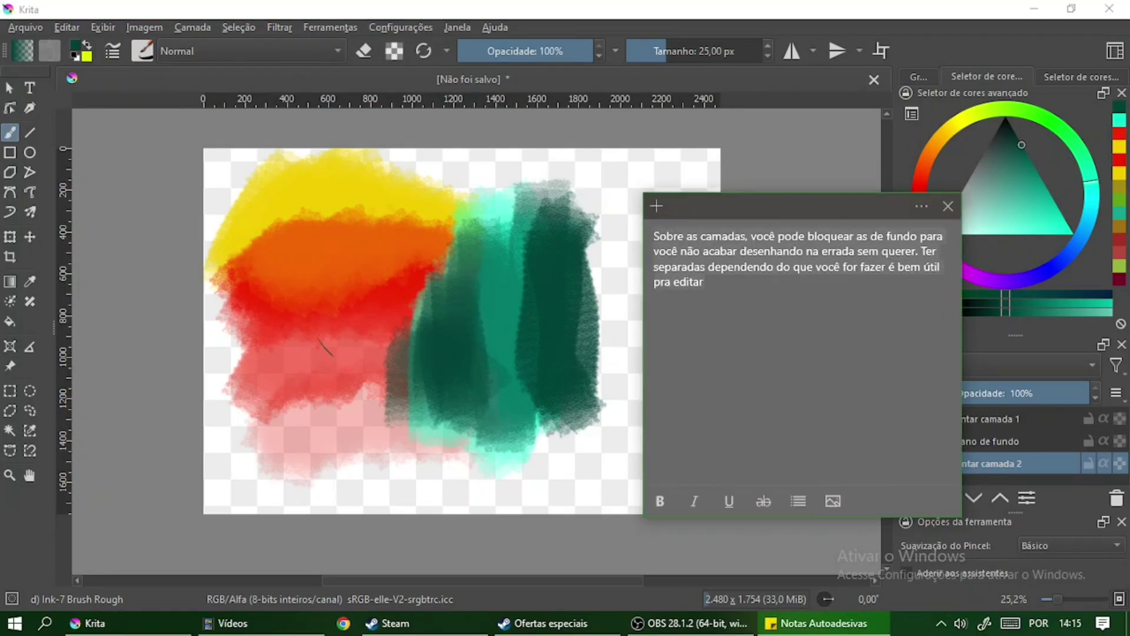
key(BackSpace)
text(Você p)
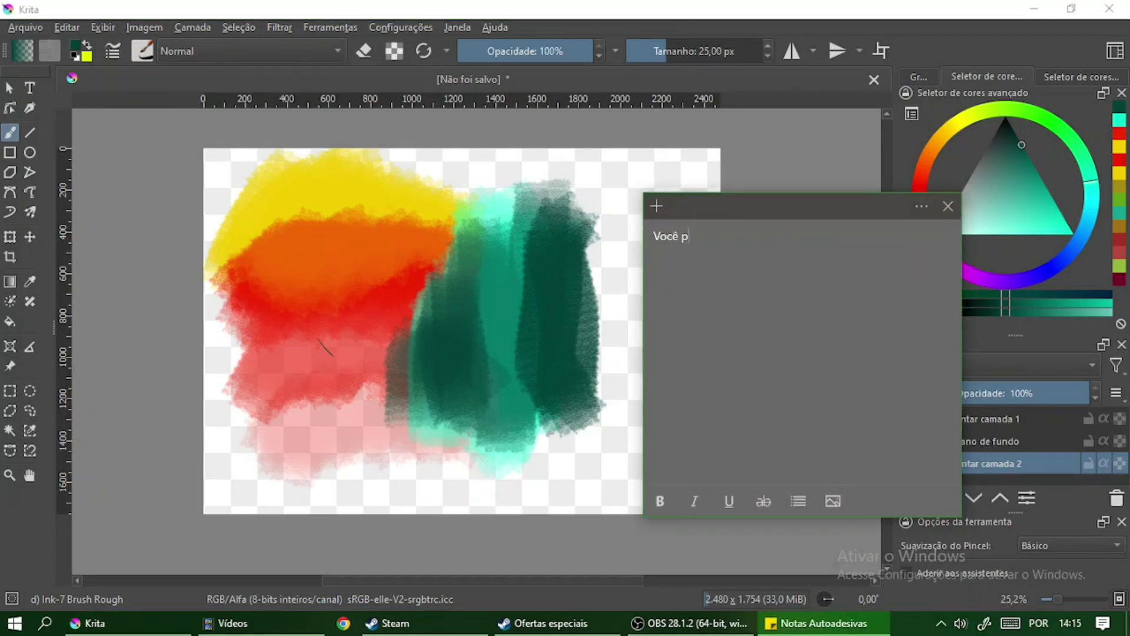
text(ode muda)
key(BackSpace)
key(BackSpace)
key(BackSpace)
text(asparencia da)
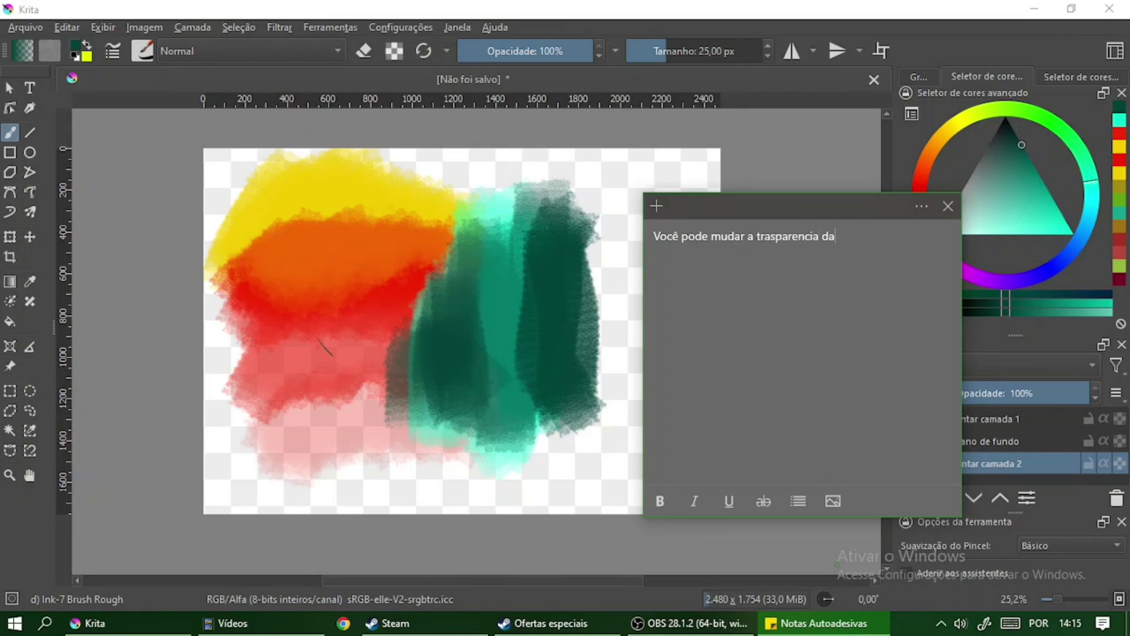
text( camada toda ta)
text(mbém)
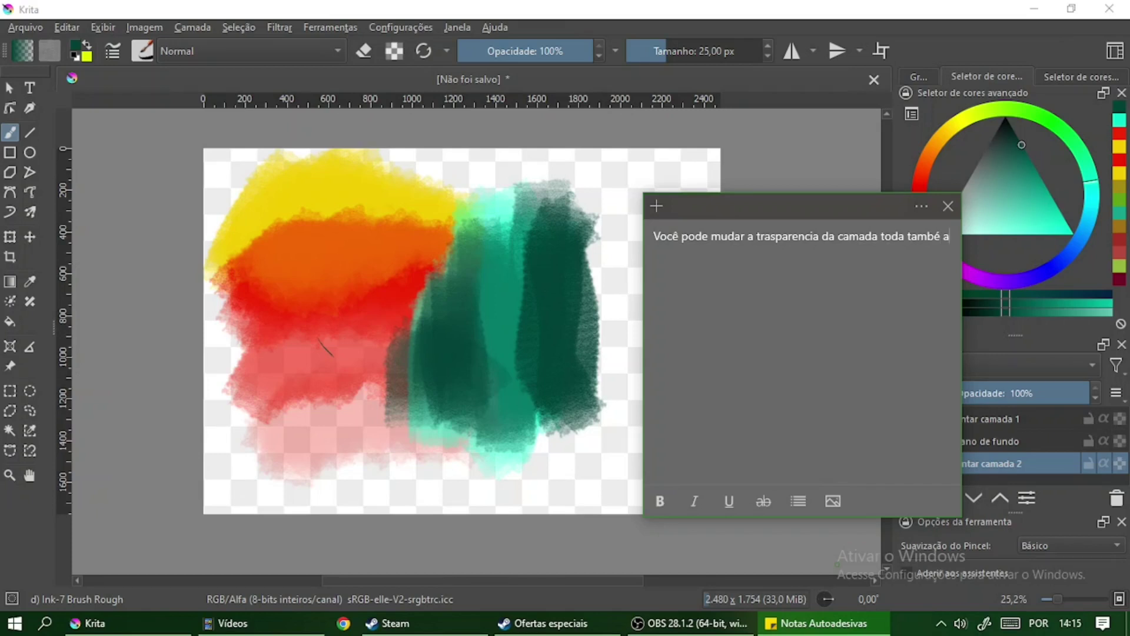
text( acho isso )
text(bem útil)
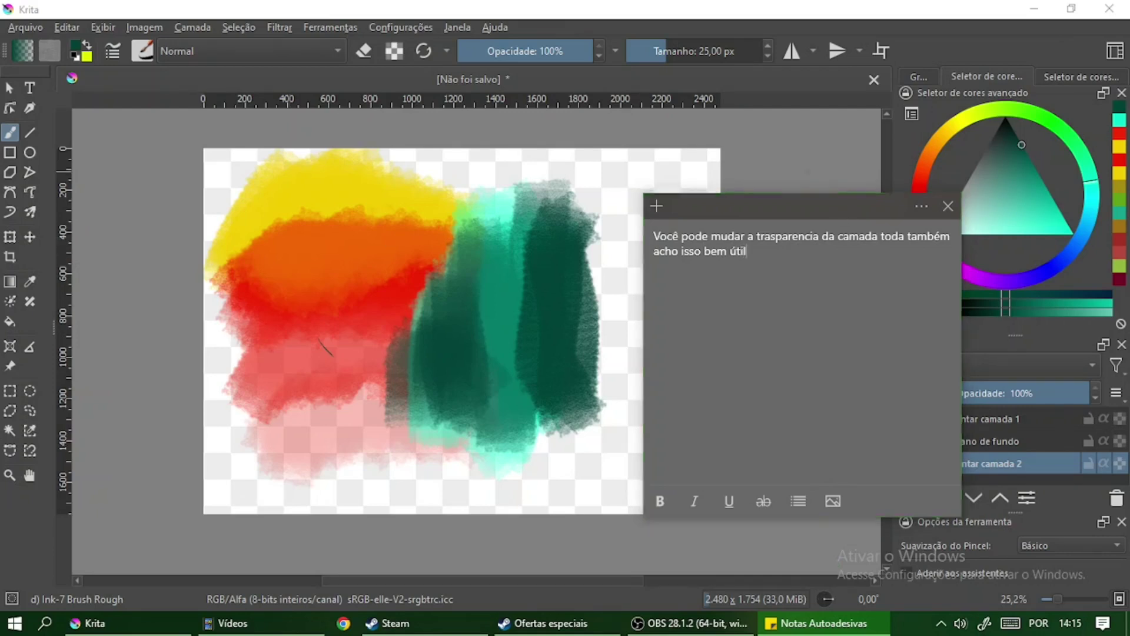
click(917, 466)
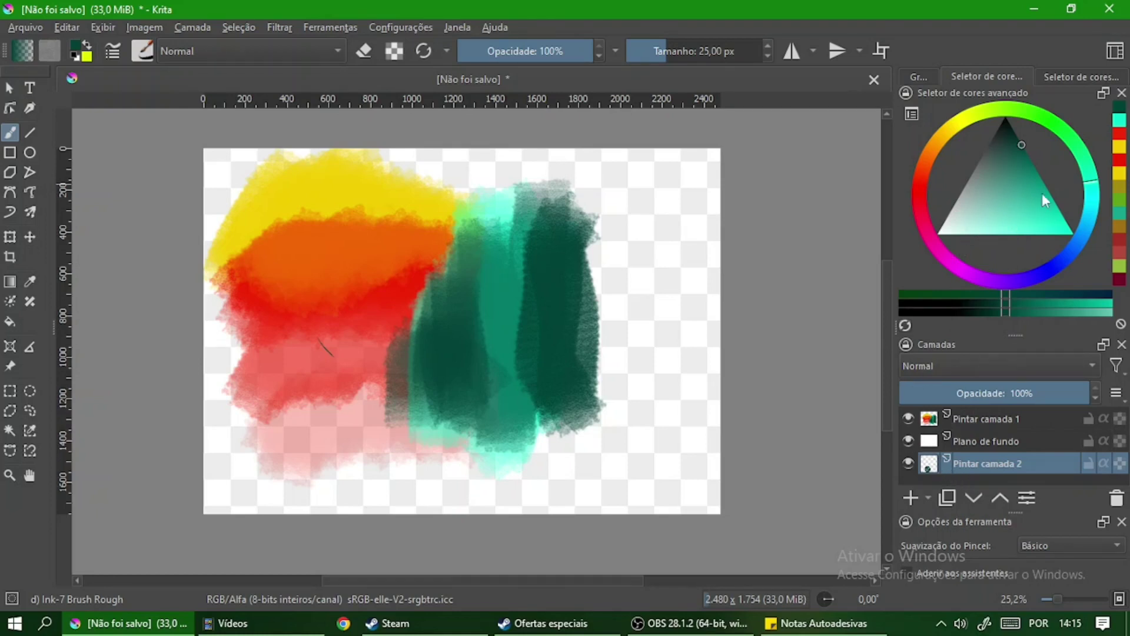
Fill Pintar camada 2 with a light cream colour using the Fill tool.
click(949, 136)
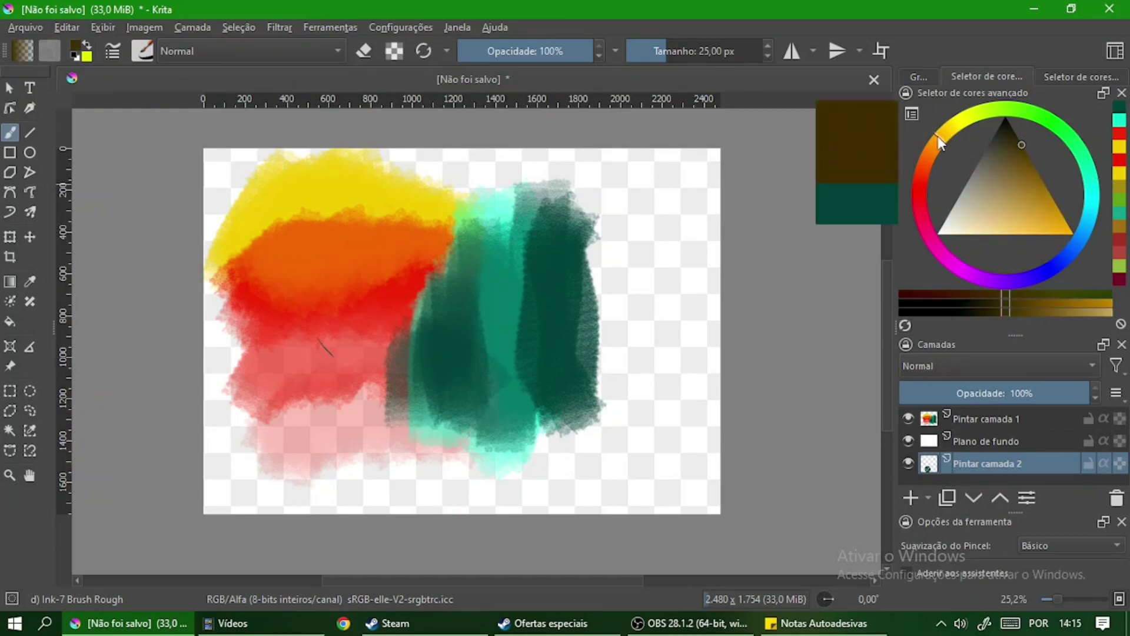
drag(1013, 224, 959, 267)
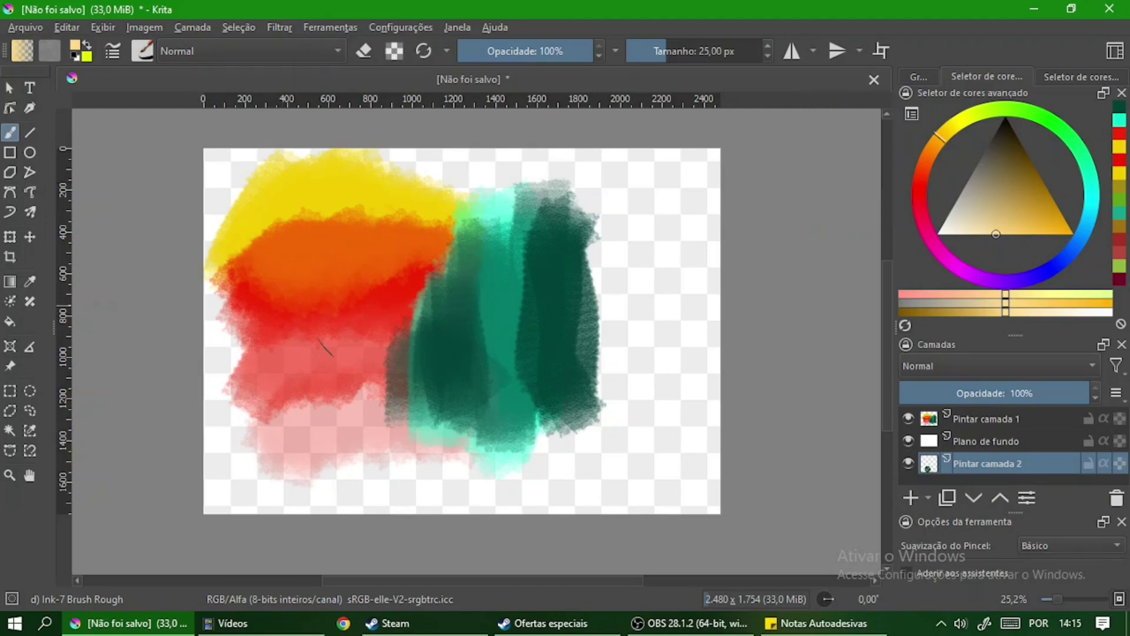
click(9, 322)
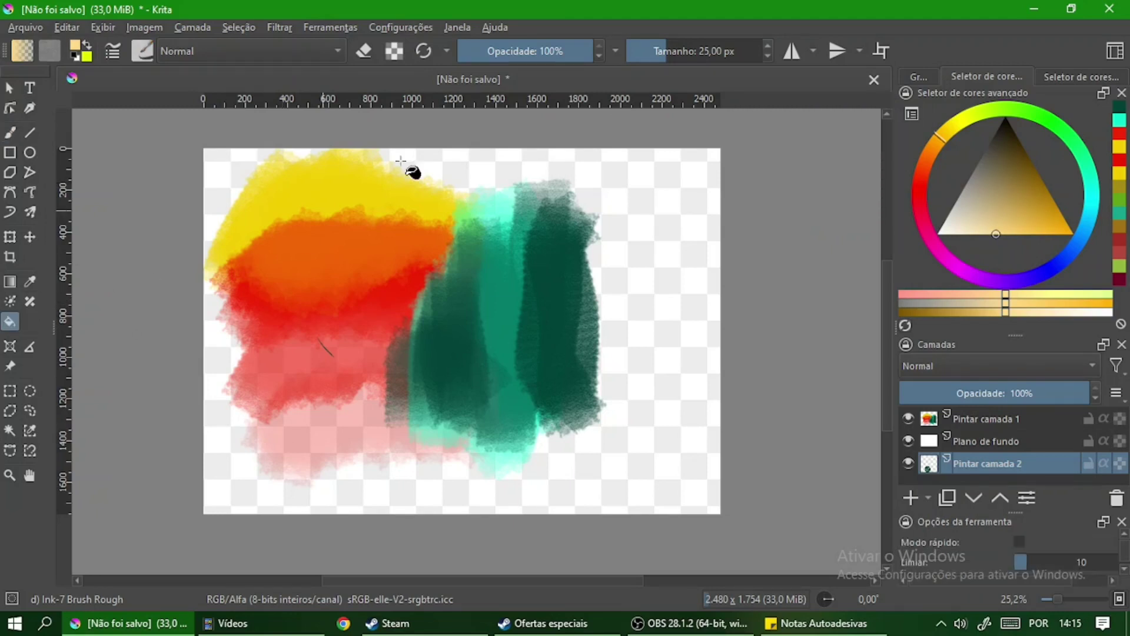
click(668, 399)
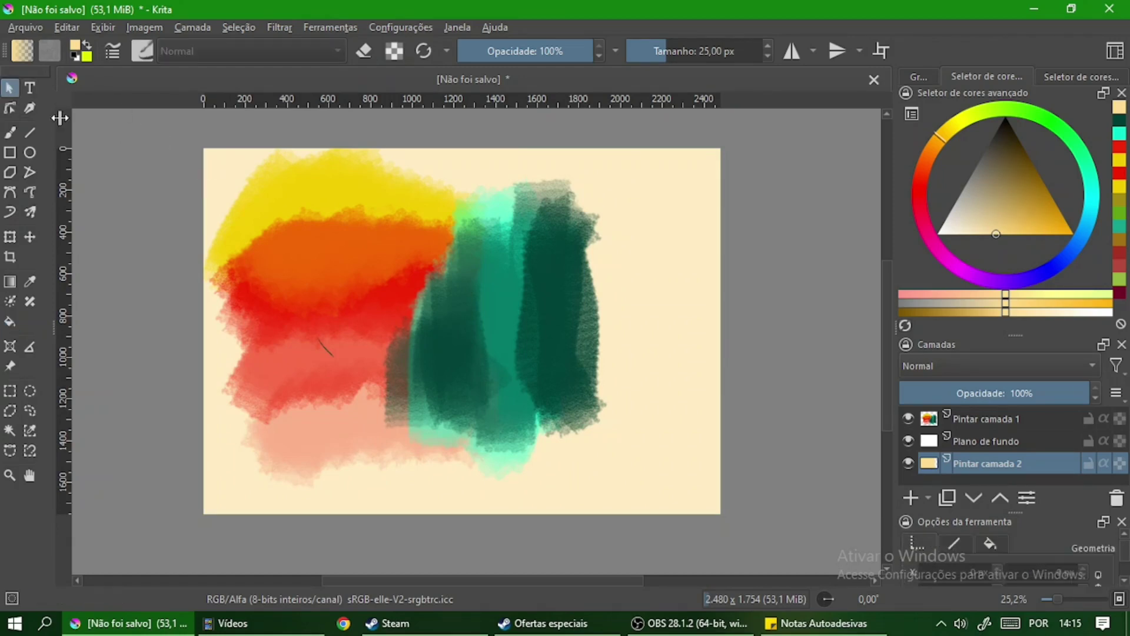
Select the background layer and start painting it with a much larger green brush.
click(910, 445)
click(1016, 443)
key(b)
click(1079, 148)
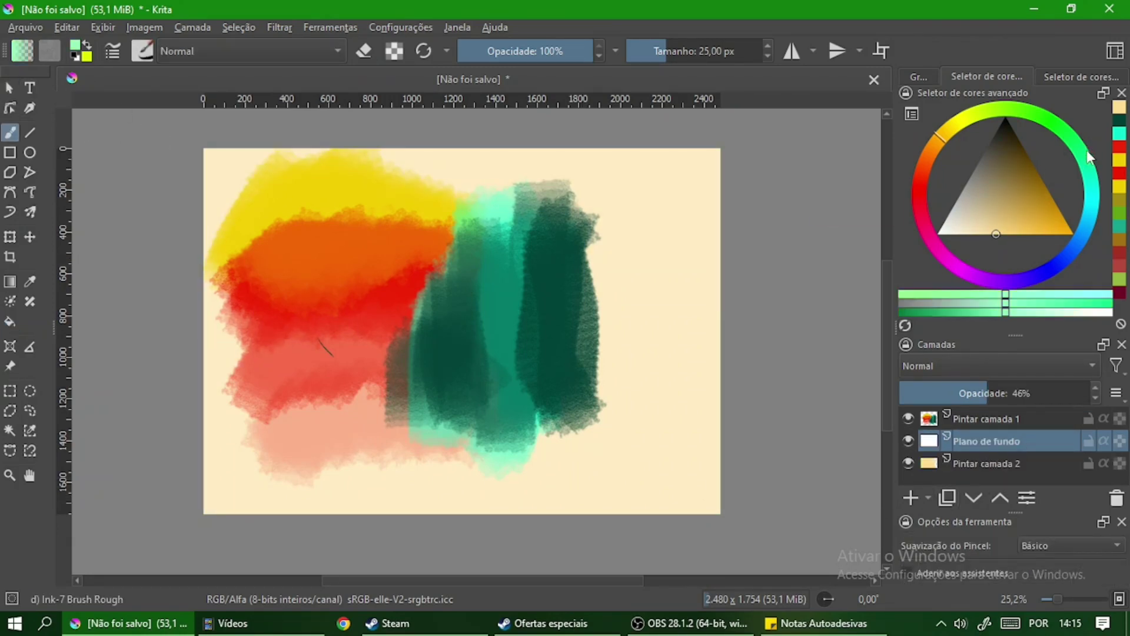
drag(560, 349, 654, 349)
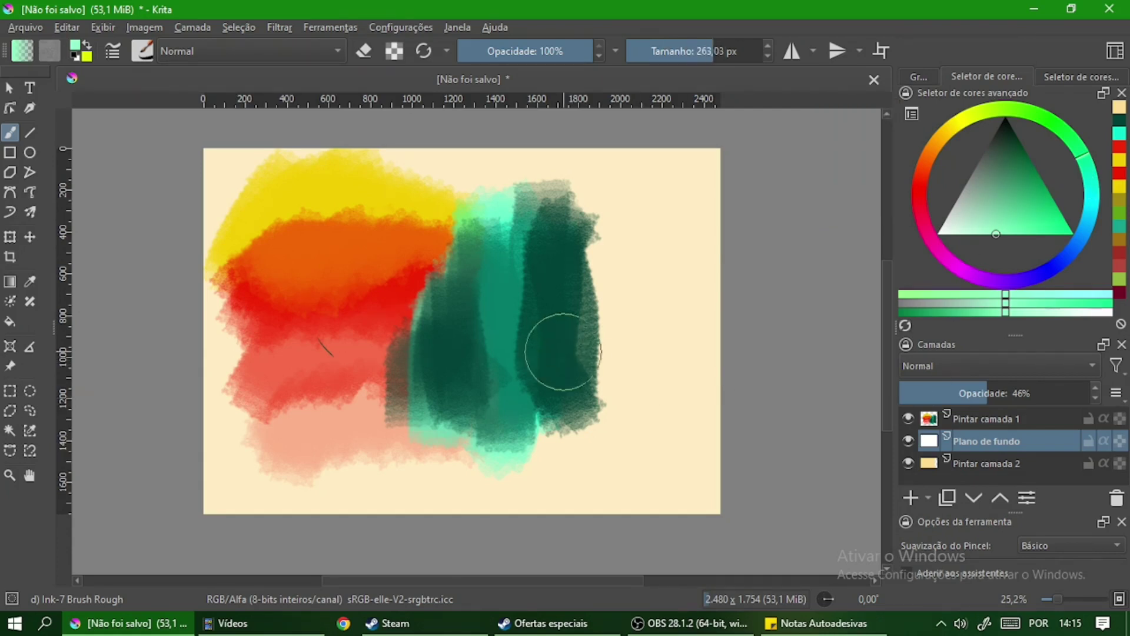
mouse_move(336, 151)
mouse_down()
mouse_move(284, 174)
mouse_move(362, 465)
mouse_up()
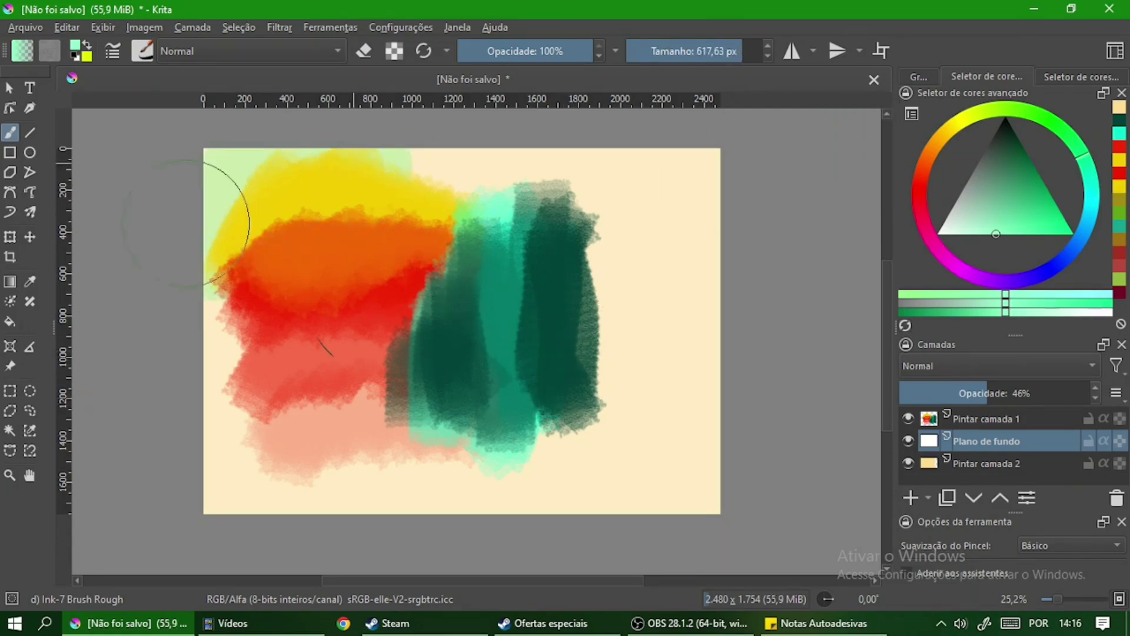
Cover the background layer in mint green, then lower its opacity to 22%.
drag(1013, 384, 1089, 389)
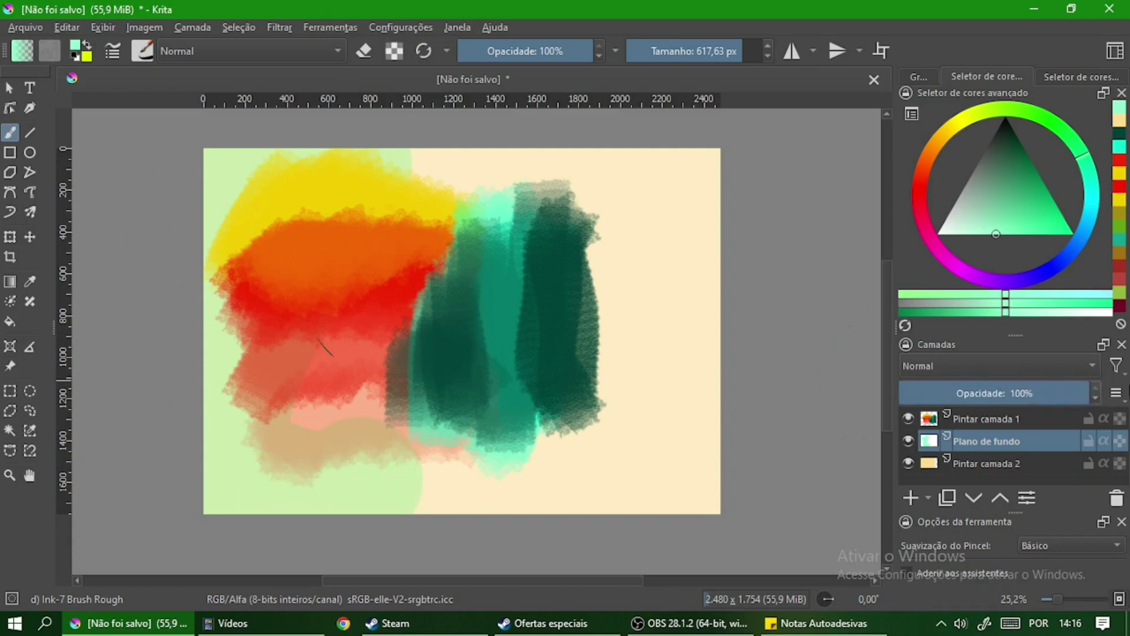
mouse_move(565, 171)
mouse_down()
mouse_move(518, 176)
mouse_move(404, 231)
mouse_up()
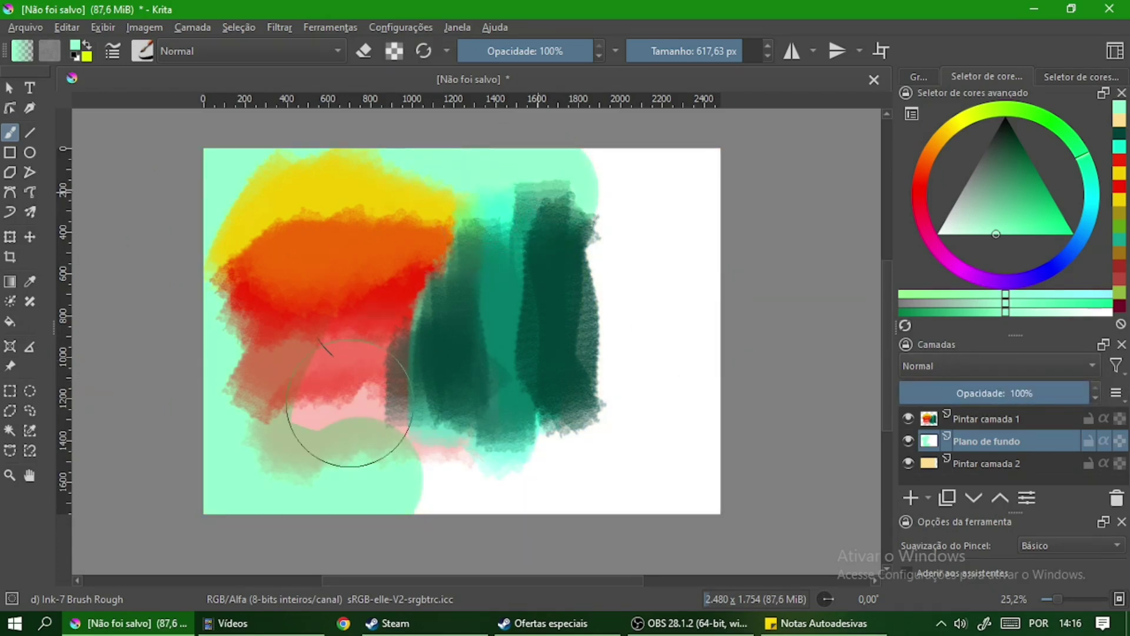
mouse_move(340, 416)
mouse_down()
mouse_move(562, 399)
mouse_move(479, 492)
mouse_move(671, 474)
mouse_move(661, 265)
mouse_move(603, 186)
mouse_move(601, 283)
mouse_move(651, 282)
mouse_up()
mouse_move(1050, 394)
mouse_down()
mouse_move(907, 393)
mouse_move(1007, 402)
mouse_move(941, 394)
mouse_up()
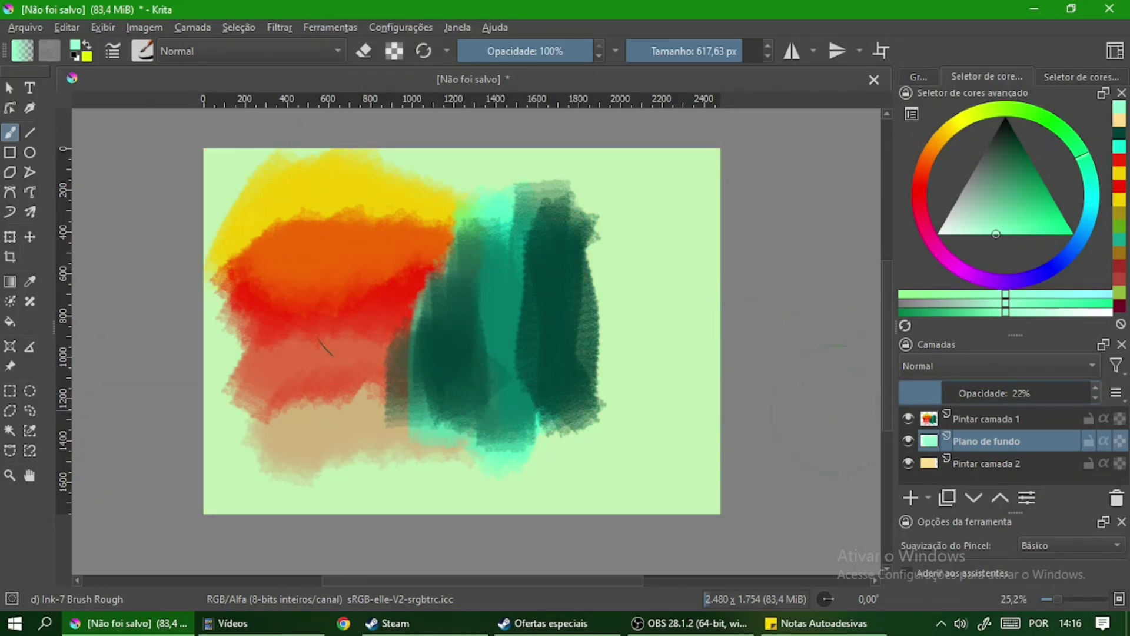
Toggle the background and Pintar camada 2 visibility and test painting on the locked background.
click(908, 463)
click(909, 441)
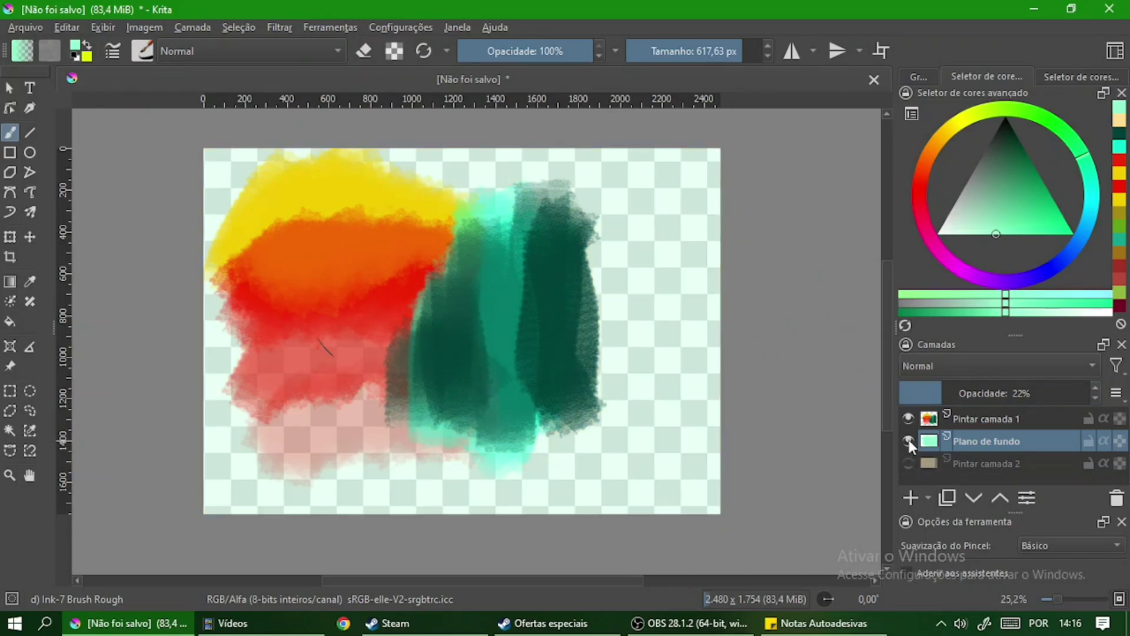
click(908, 463)
click(907, 440)
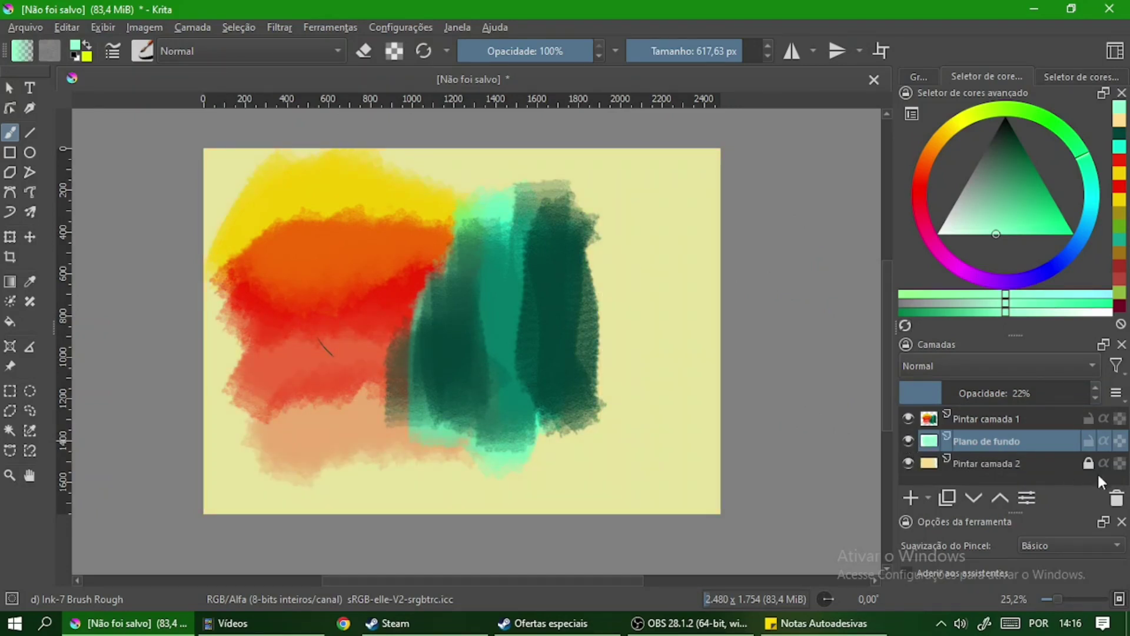
click(630, 333)
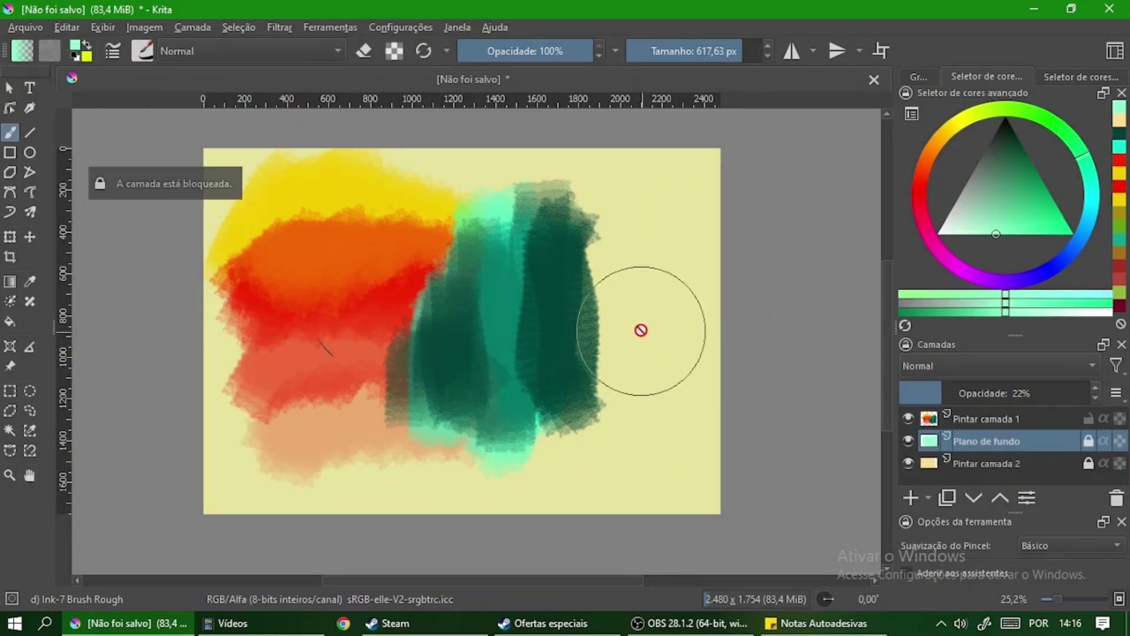
Delete the Pintar camada 1 layer and undo a stray orange stroke.
click(999, 420)
click(1116, 498)
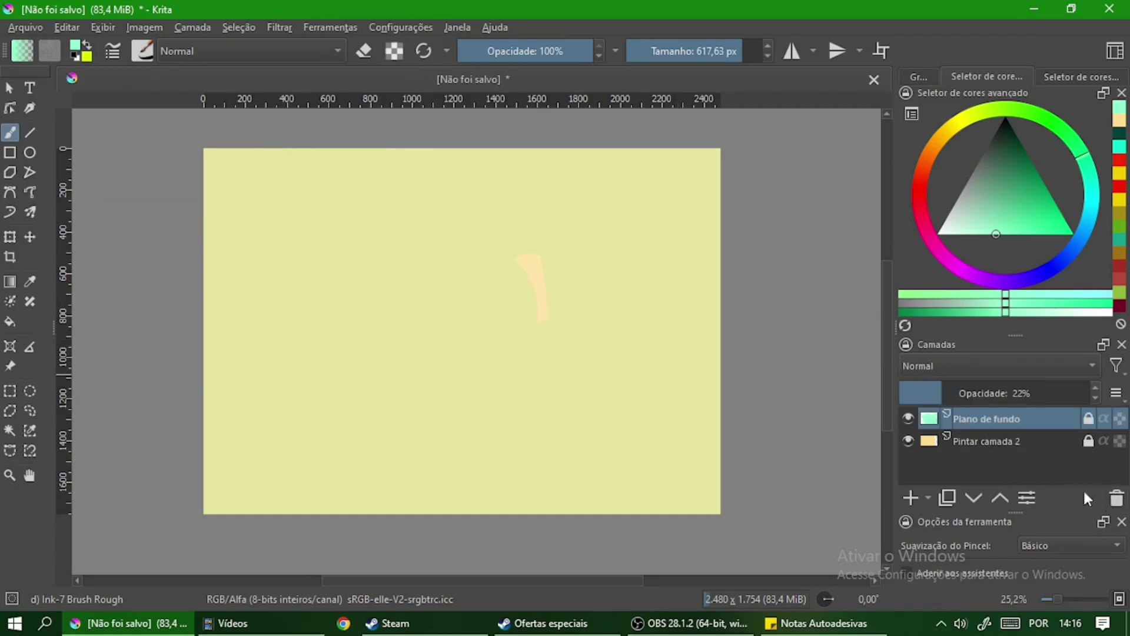
click(907, 421)
click(538, 293)
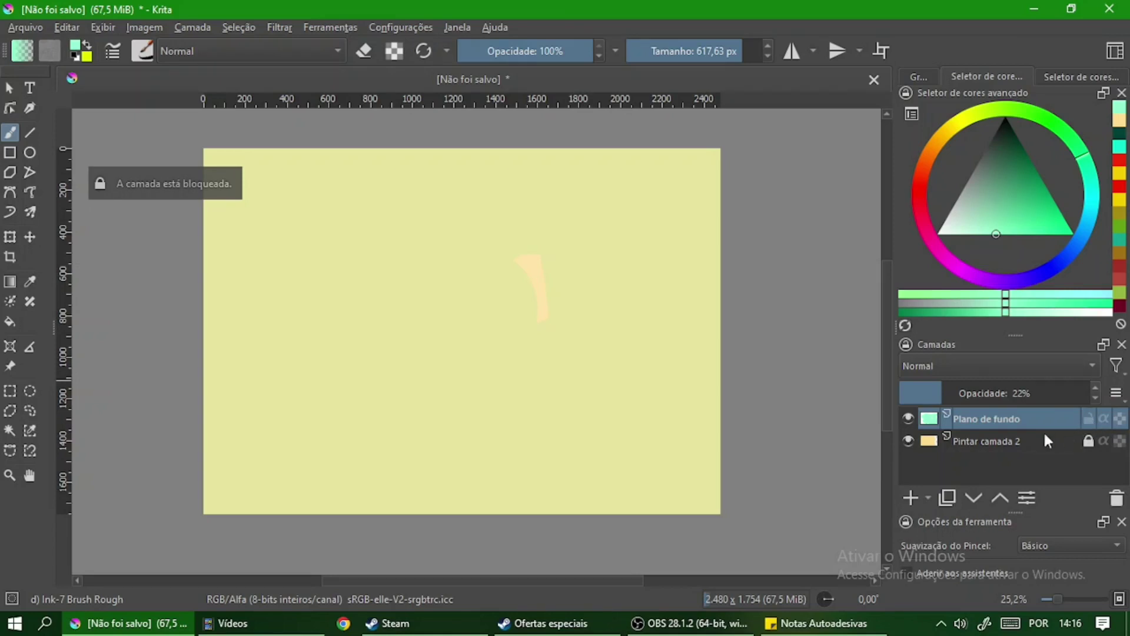
key(ctrl+z)
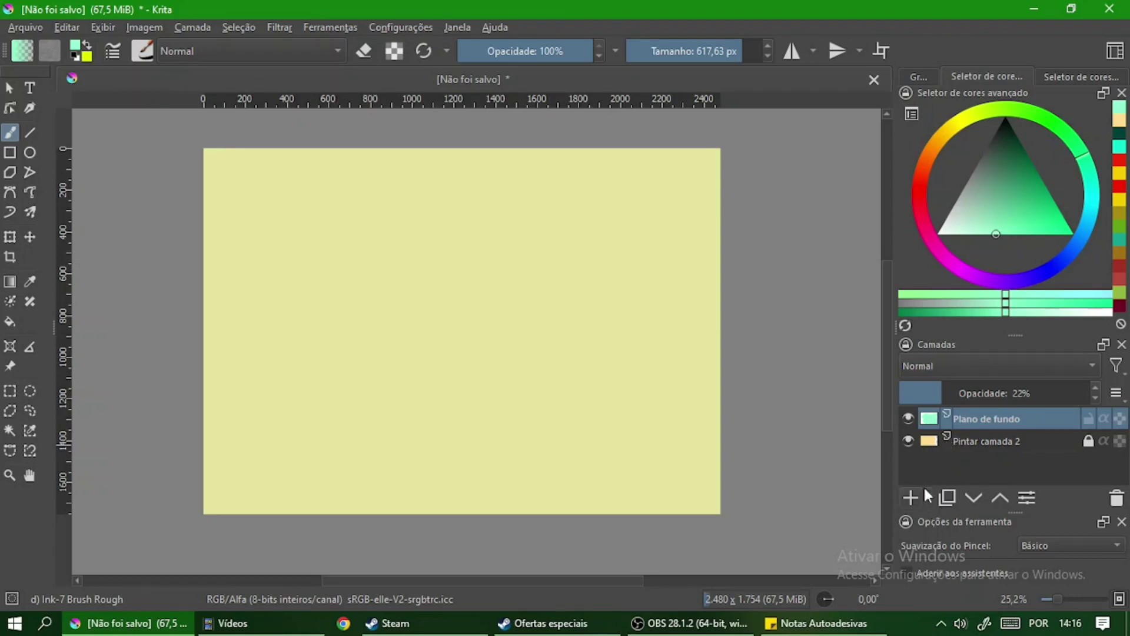
Add a new layer, lock the background, and choose dark maroon with a smaller basic brush.
click(909, 499)
click(1088, 442)
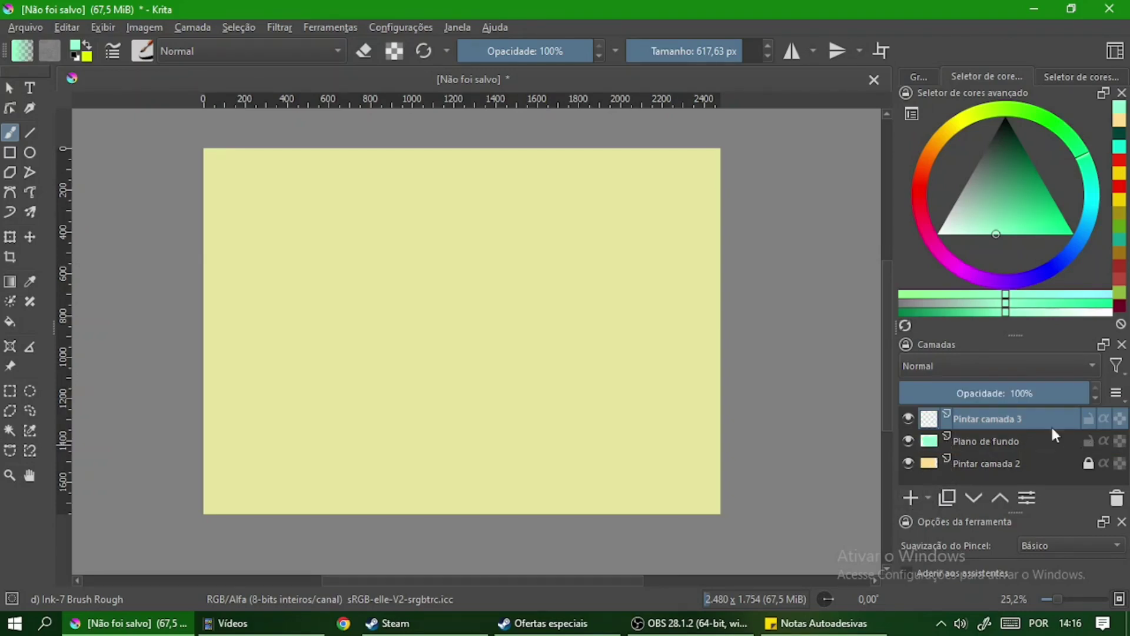
click(1119, 303)
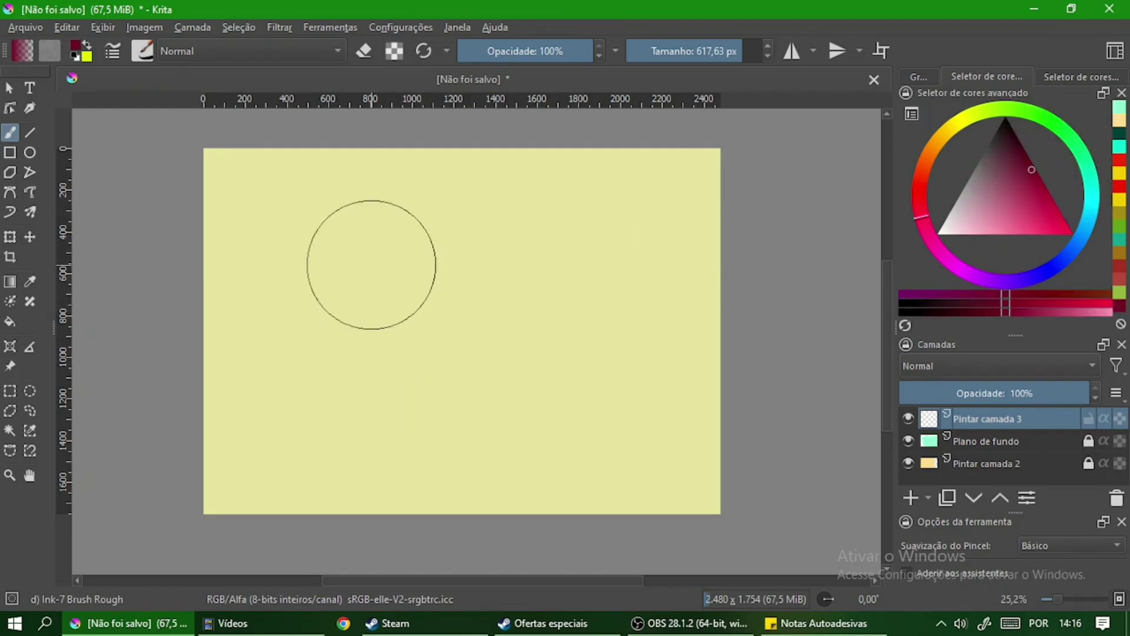
right_click(416, 313)
click(500, 259)
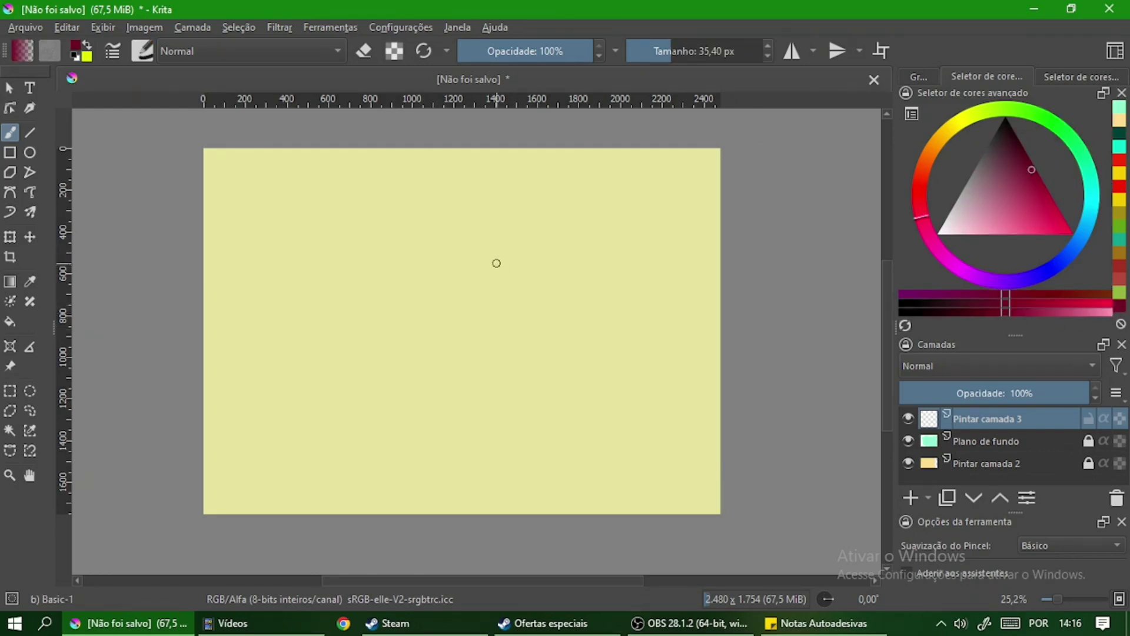
Paint a cat head with pointed ears, a smile and an eye, then open the sticky note.
mouse_move(351, 266)
mouse_down()
mouse_move(347, 319)
mouse_move(352, 266)
mouse_up()
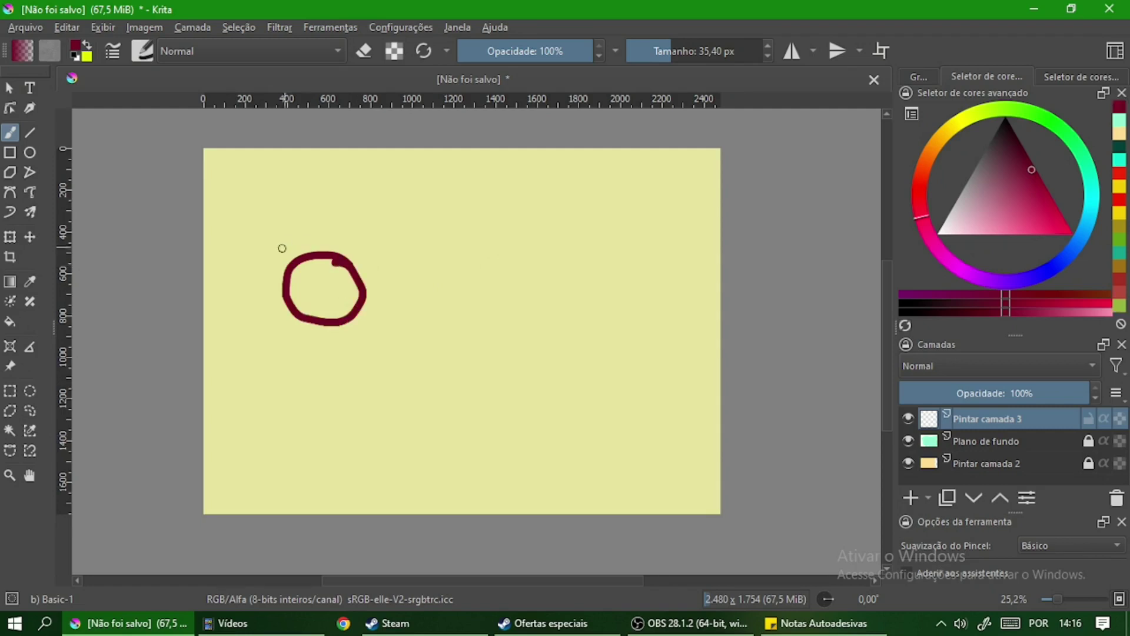
mouse_move(284, 271)
mouse_down()
mouse_move(303, 259)
mouse_move(363, 275)
mouse_up()
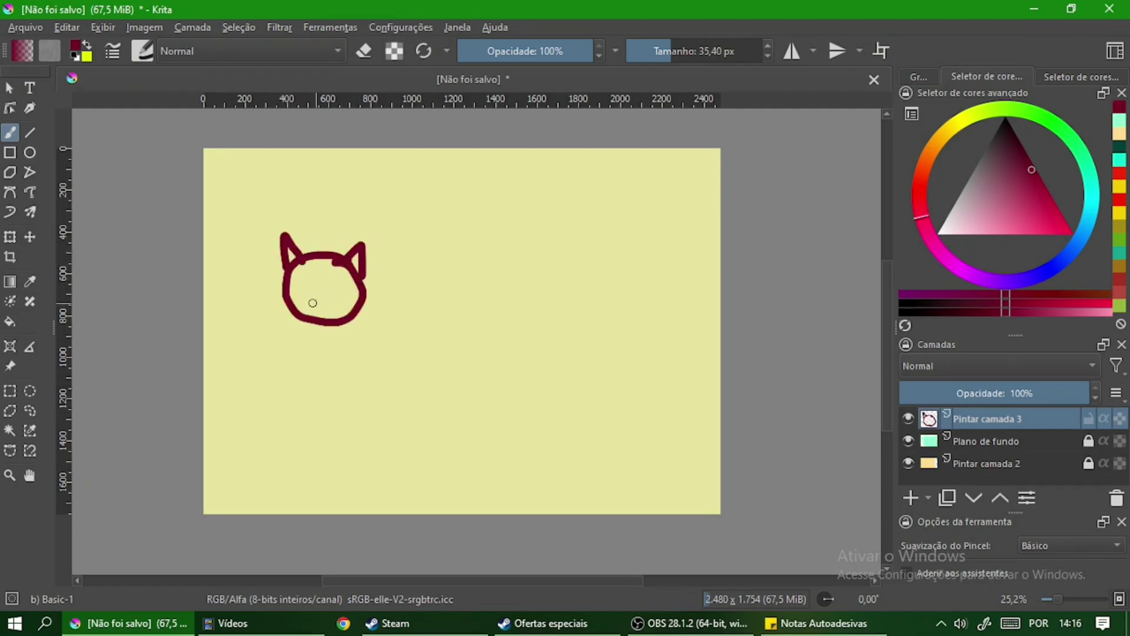
drag(303, 294, 342, 298)
click(309, 279)
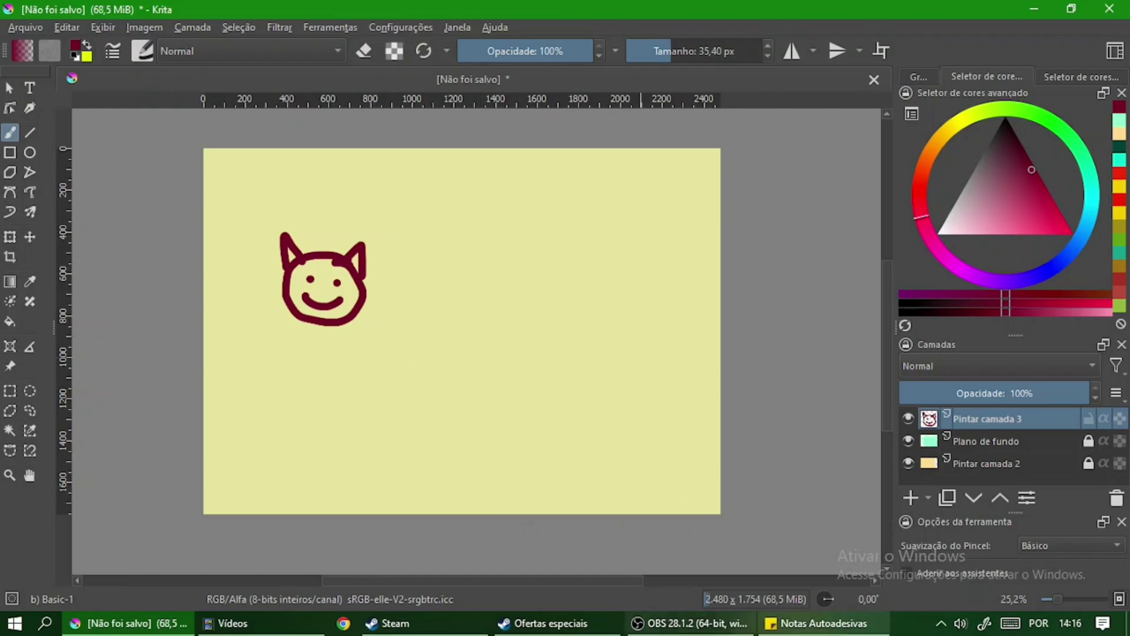
click(816, 623)
click(746, 266)
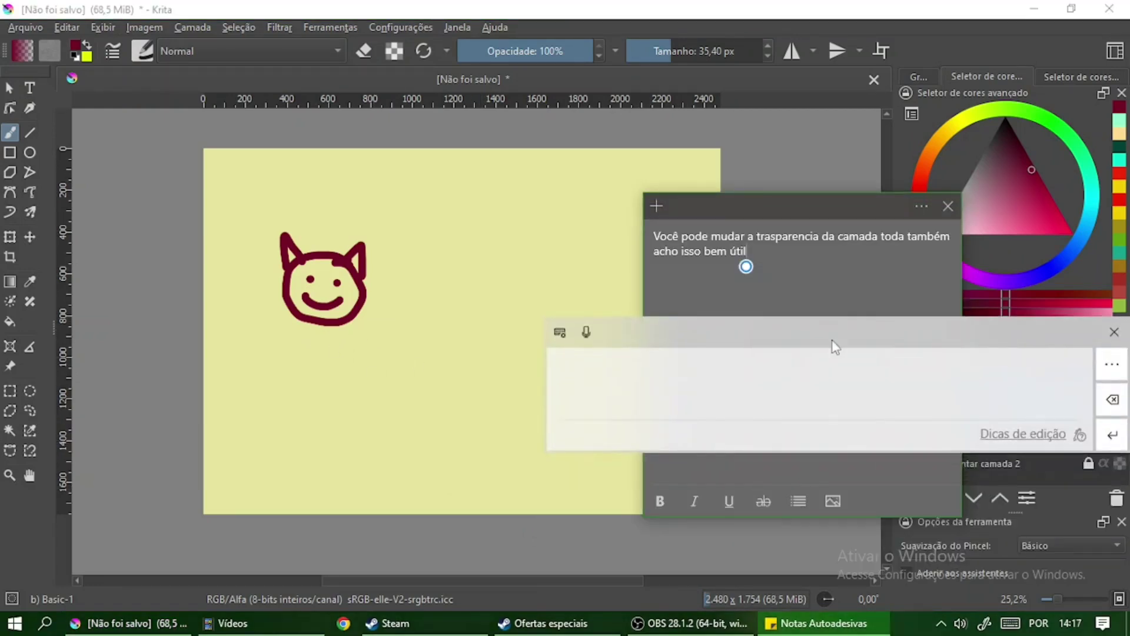
Write 'Você pode copiar e colar elas também', correcting 'tamém', then return to the Krita canvas.
text(Você pofd)
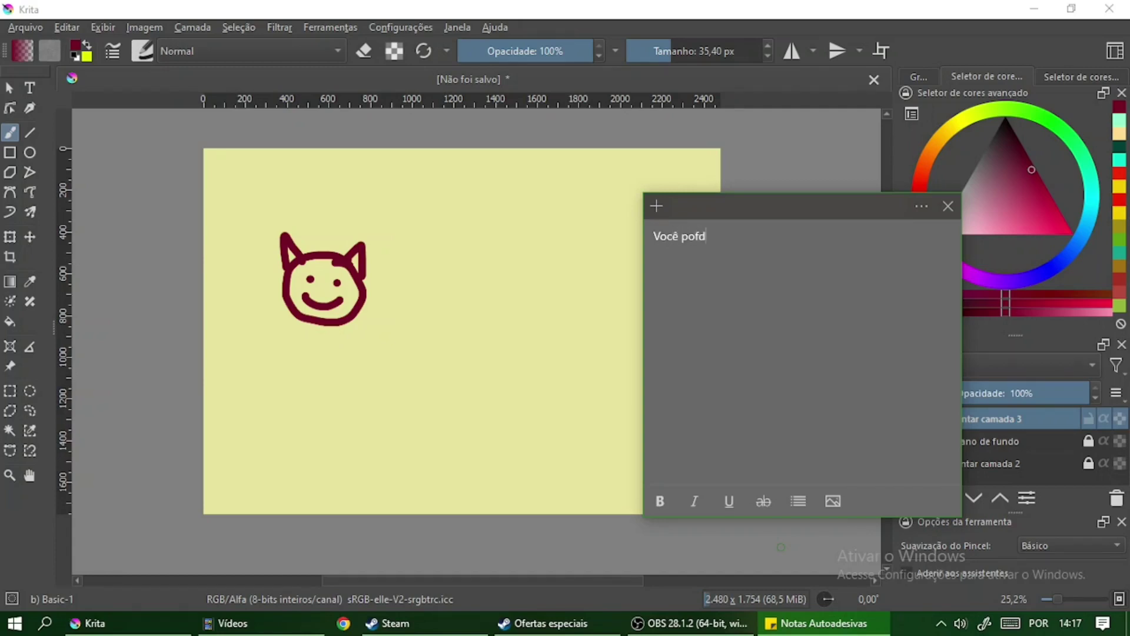
key(BackSpace)
key(BackSpace)
text(de)
key(BackSpace)
key(BackSpace)
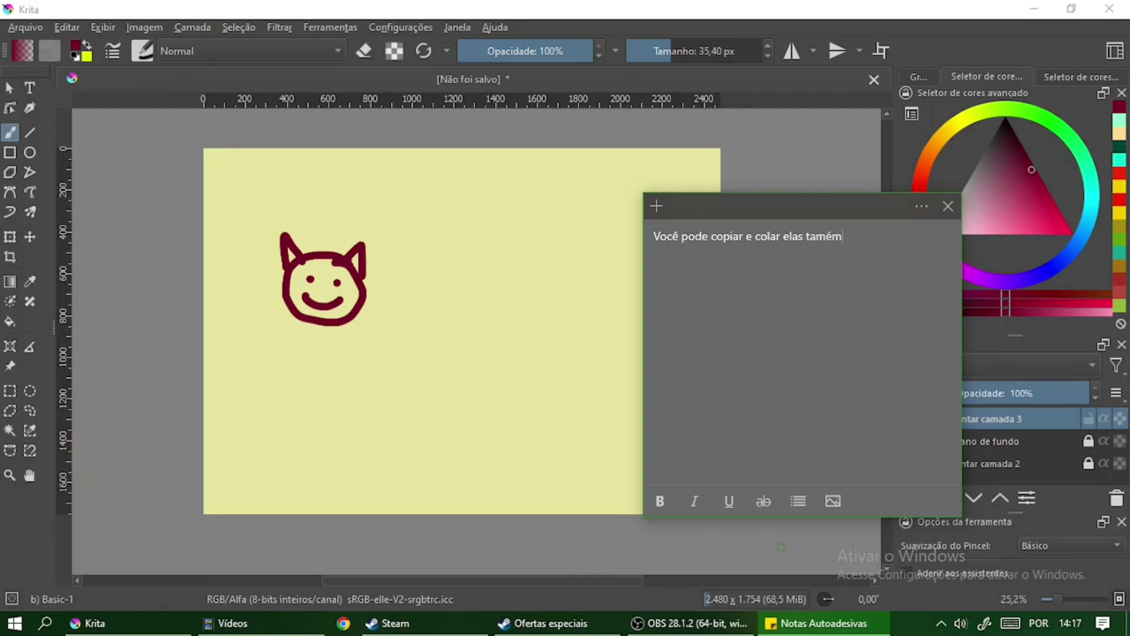
double_click(831, 224)
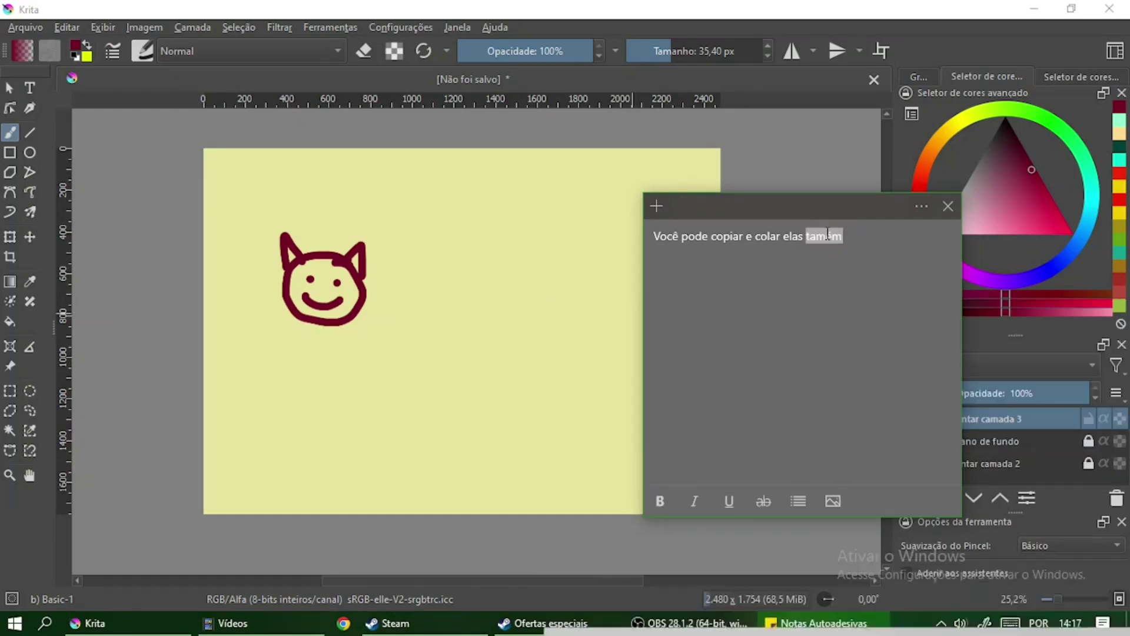
text(também)
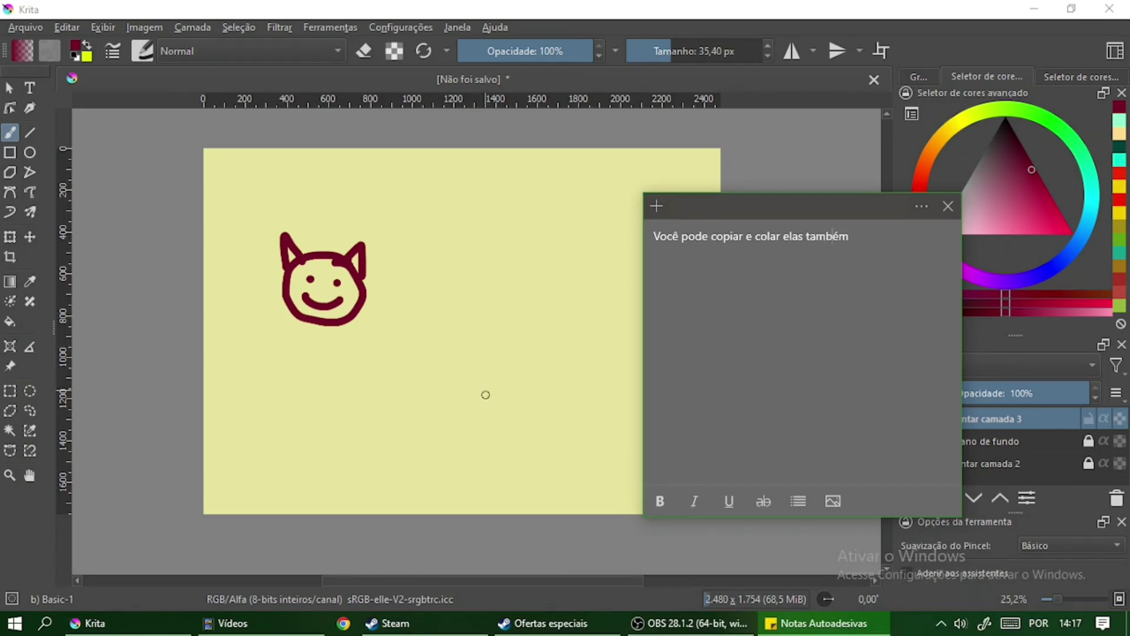
click(469, 389)
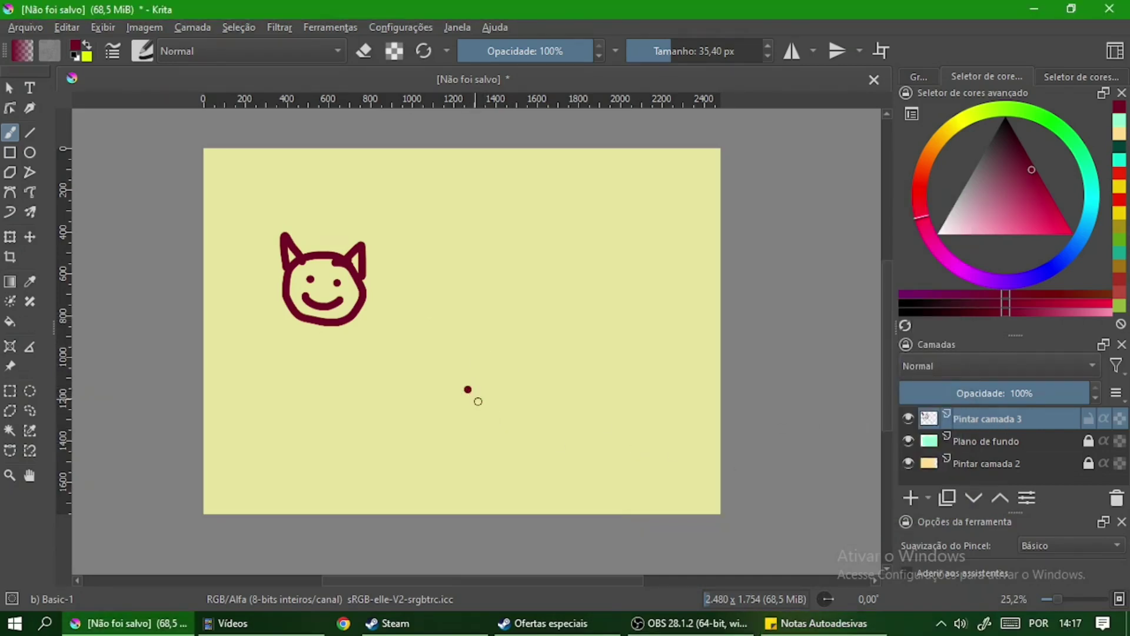
Undo the stray dot and duplicate the cat head twice, moving copies right into a row of three.
key(ctrl+z)
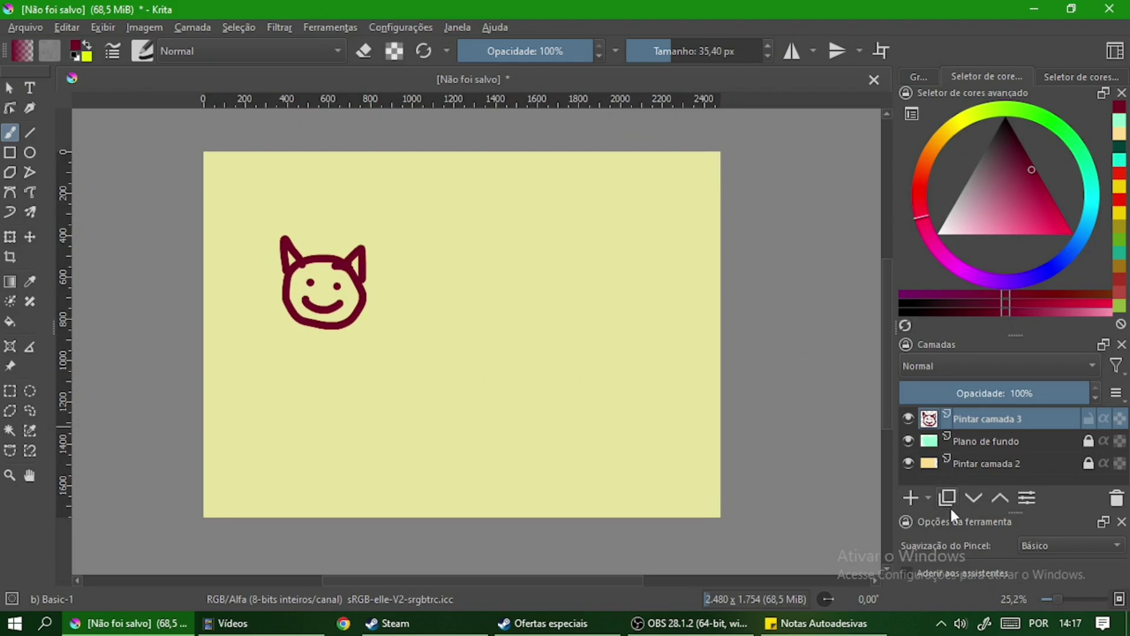
click(949, 505)
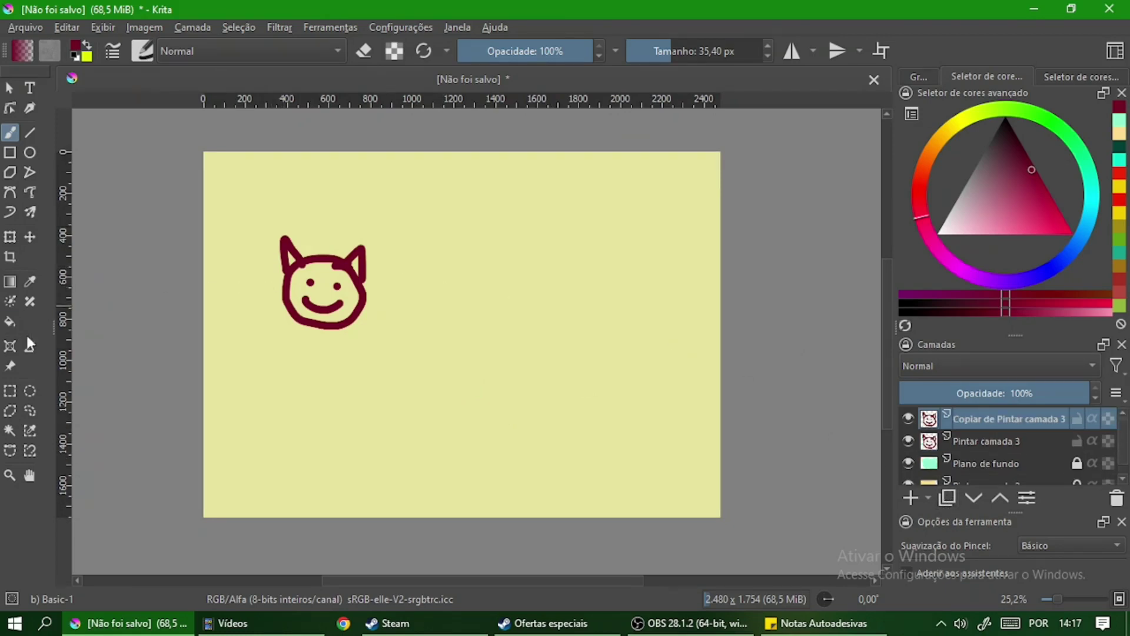
click(10, 239)
mouse_move(360, 299)
mouse_down()
mouse_move(508, 308)
mouse_move(480, 301)
mouse_up()
click(947, 499)
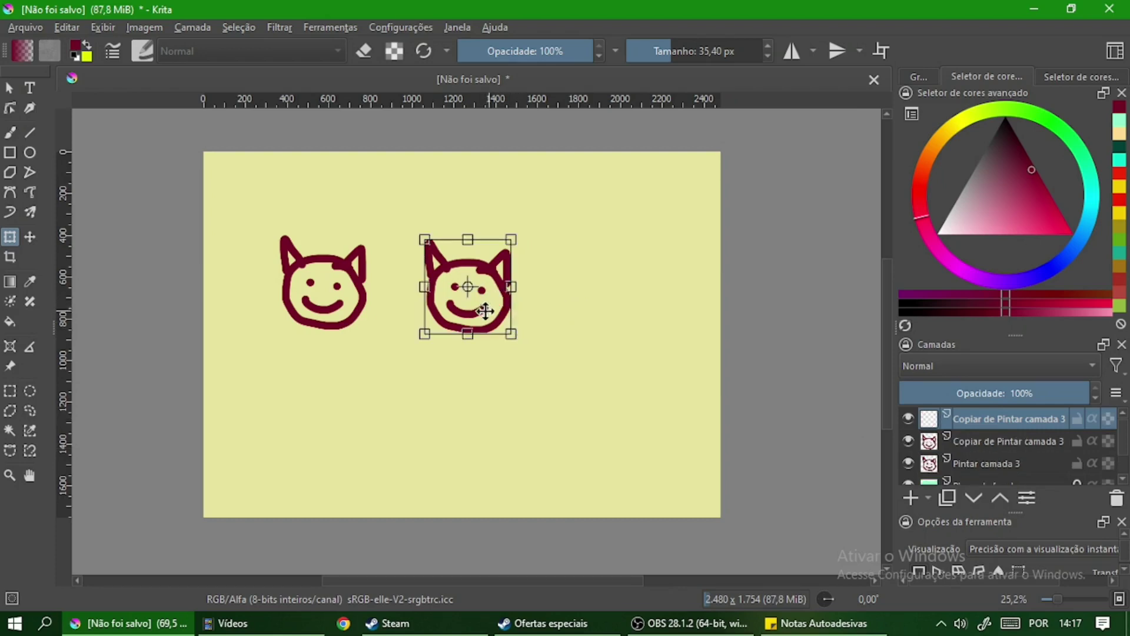
drag(467, 290, 607, 296)
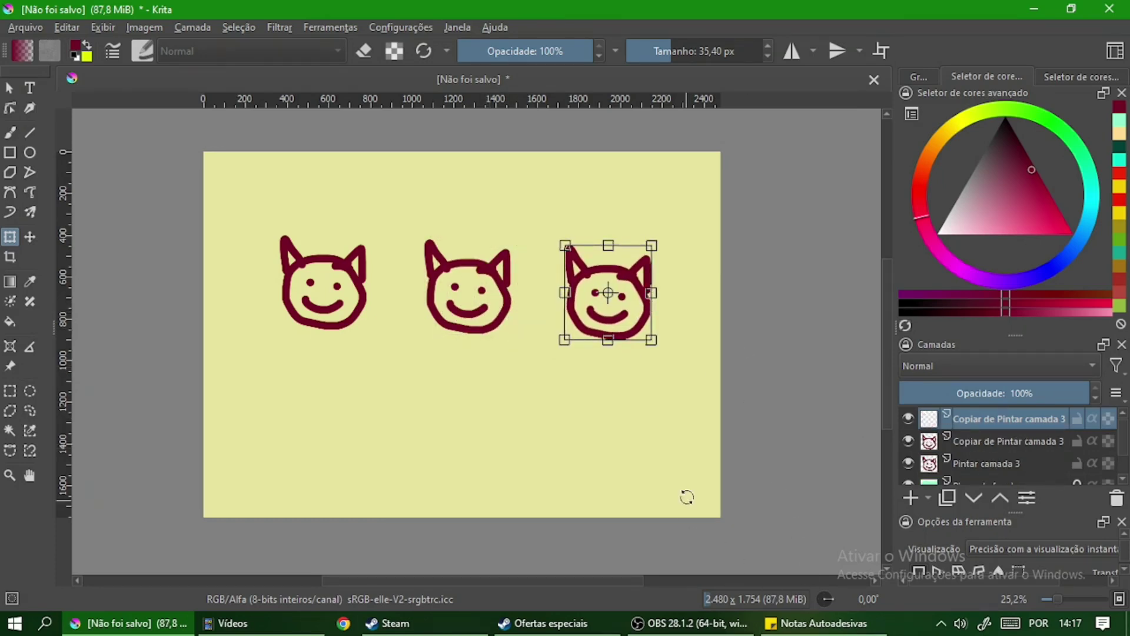
key(Return)
Add Pintar camada 4 and draw a round body below the first cat.
click(911, 497)
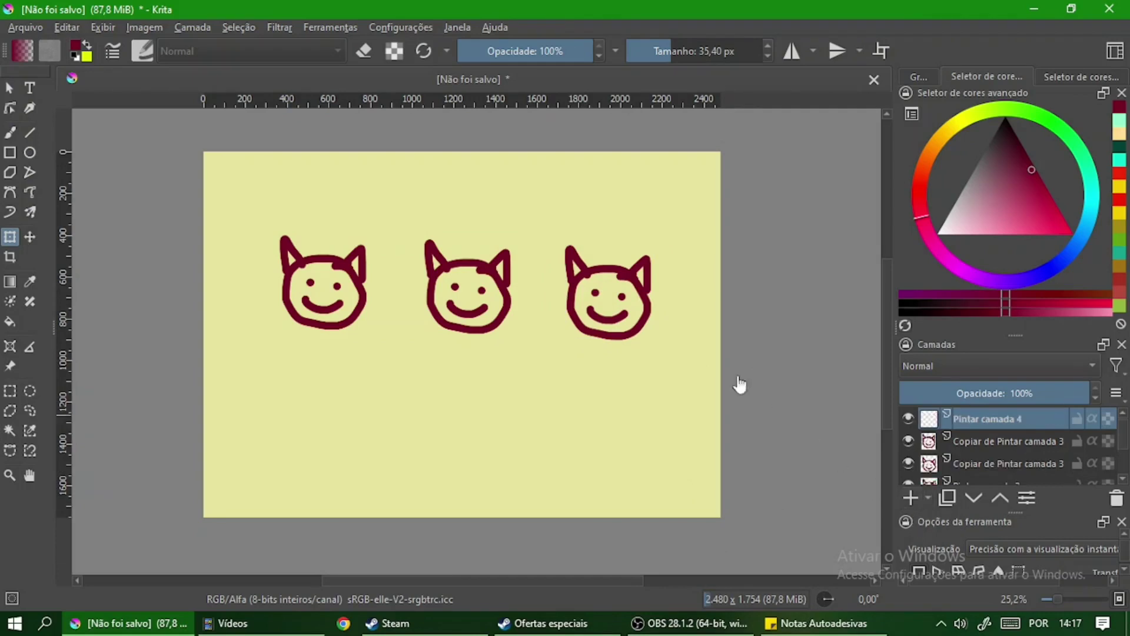
click(10, 132)
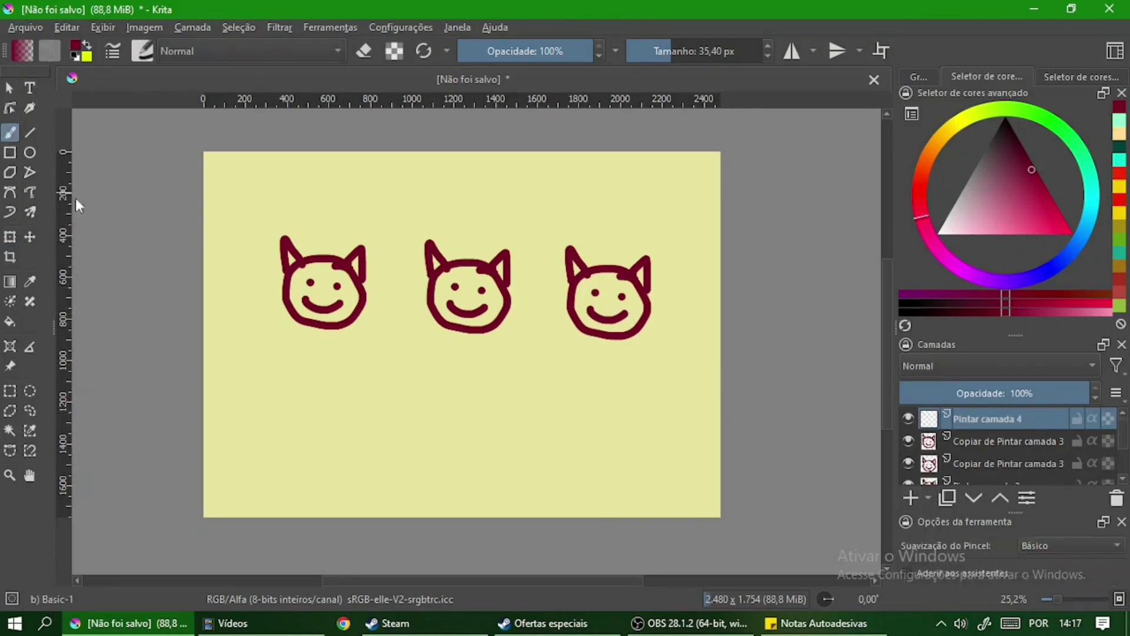
drag(321, 330, 315, 335)
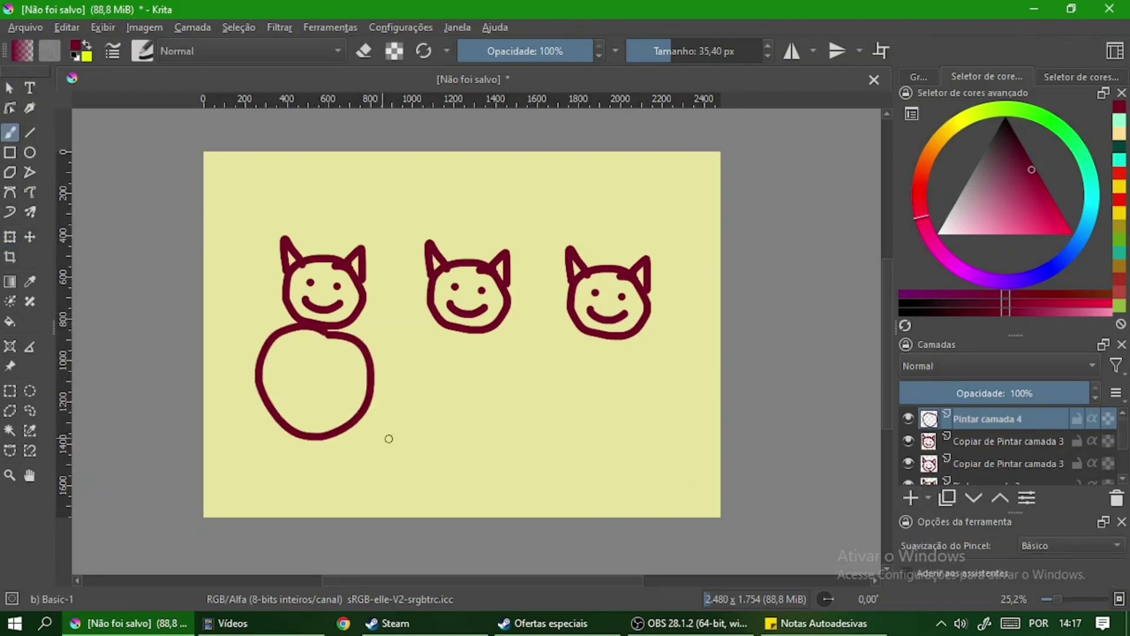
Paint a curly tail on the body and move the body under the middle cat head.
drag(335, 417, 419, 462)
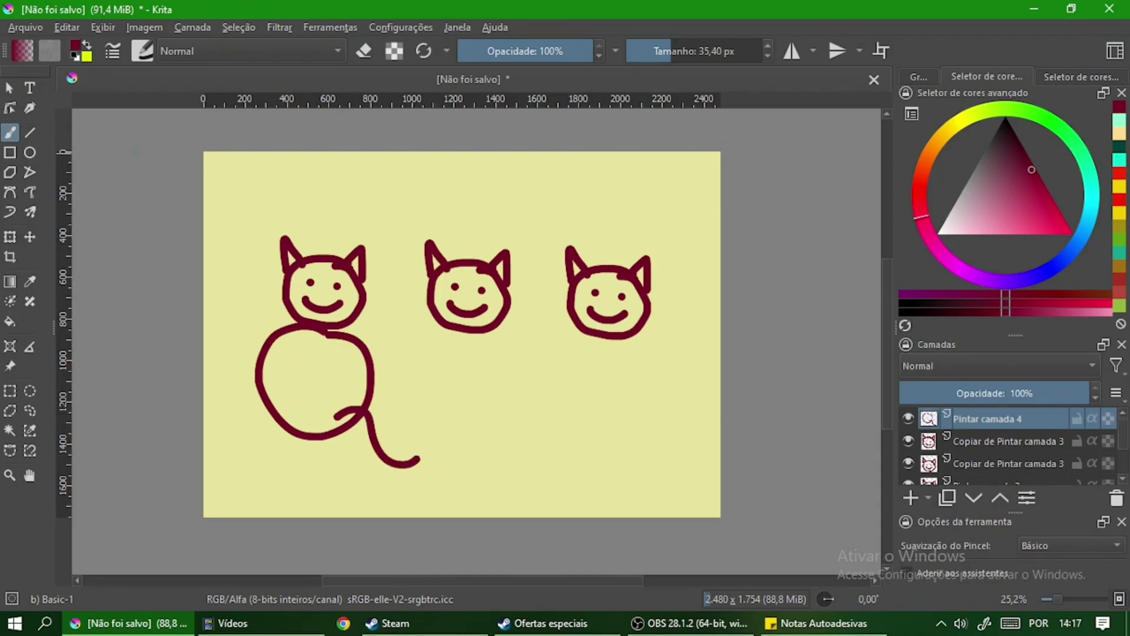
key(ctrl+t)
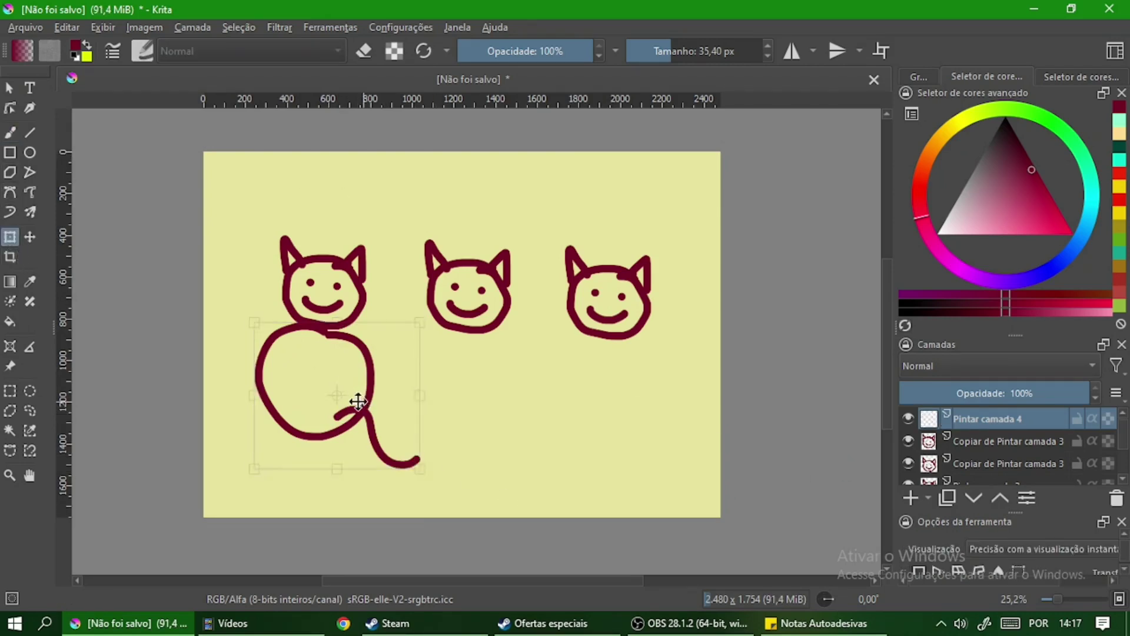
mouse_move(378, 398)
mouse_down()
mouse_move(600, 409)
mouse_move(528, 404)
mouse_up()
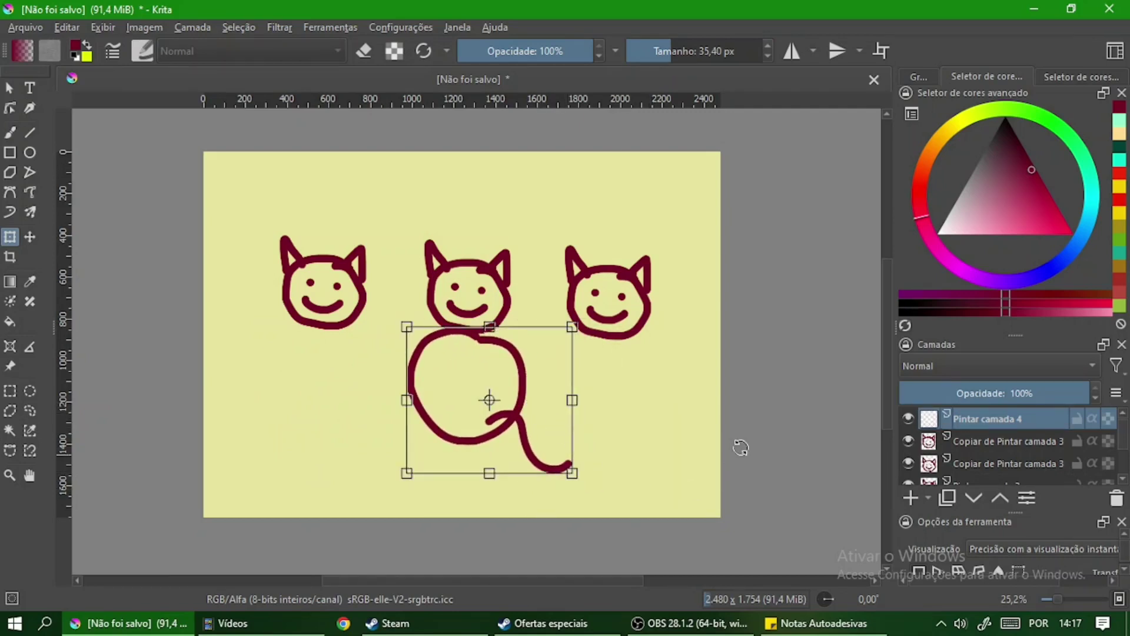
key(Return)
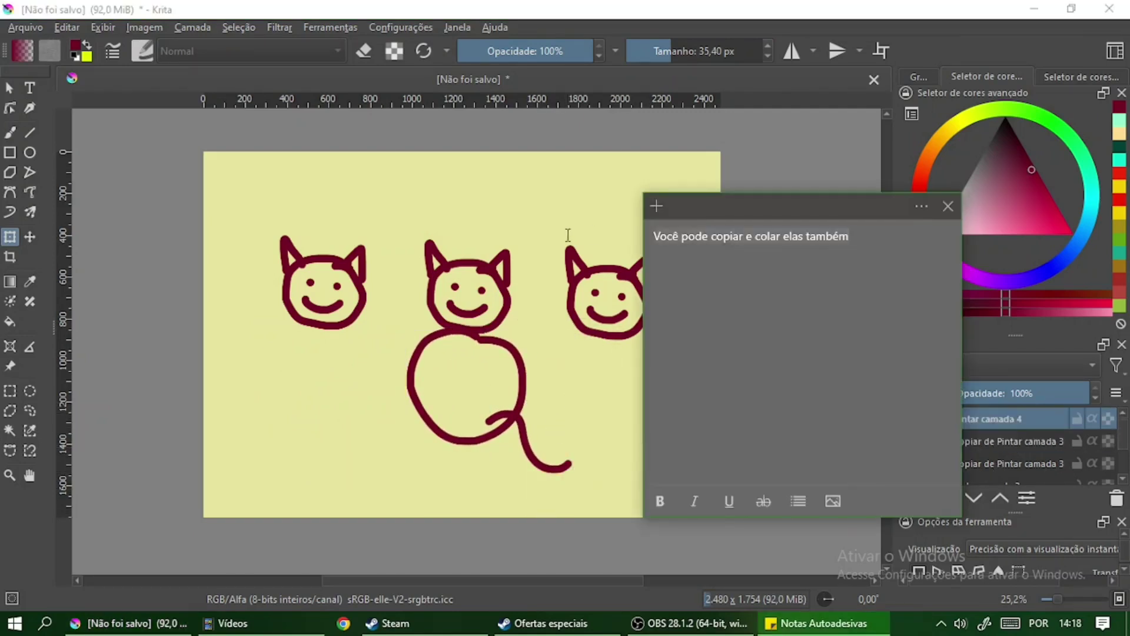
Write a sticky-note tip on merging a layer into the one below with Ctrl+E, then return to Krita.
text(Pat)
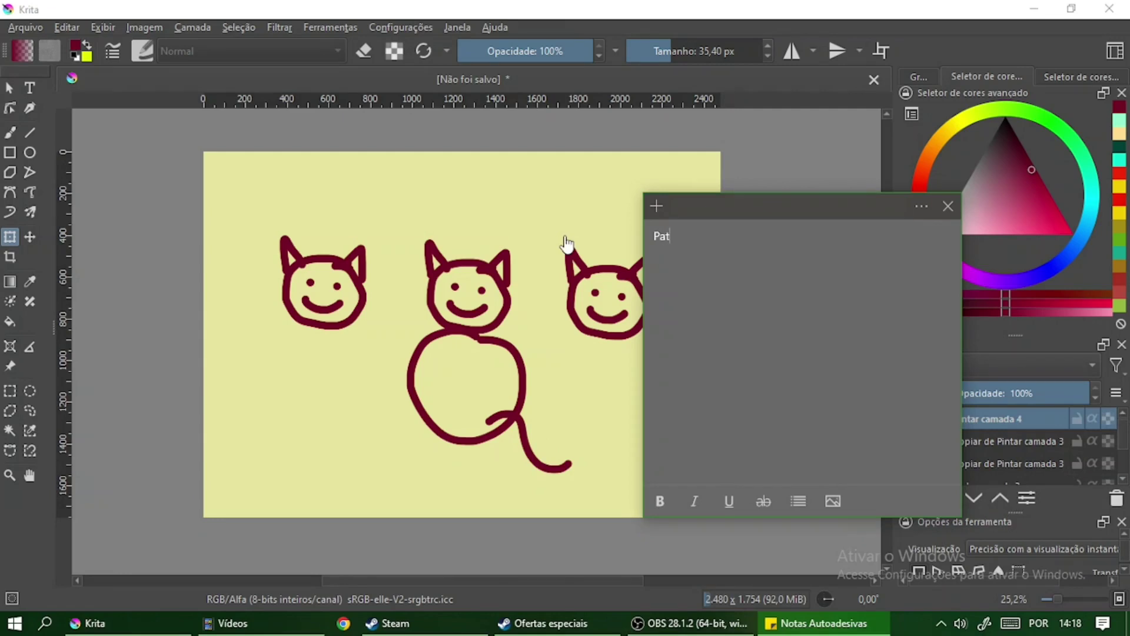
text(mesclar )
text(camadas vo)
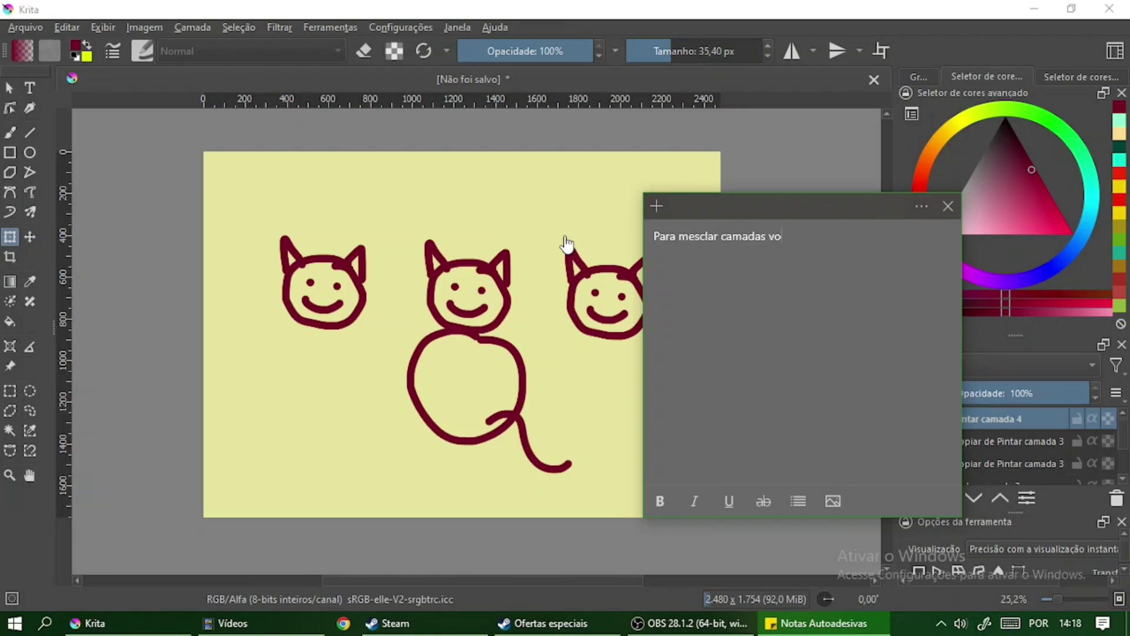
text(de usar ctrl+e (vai)
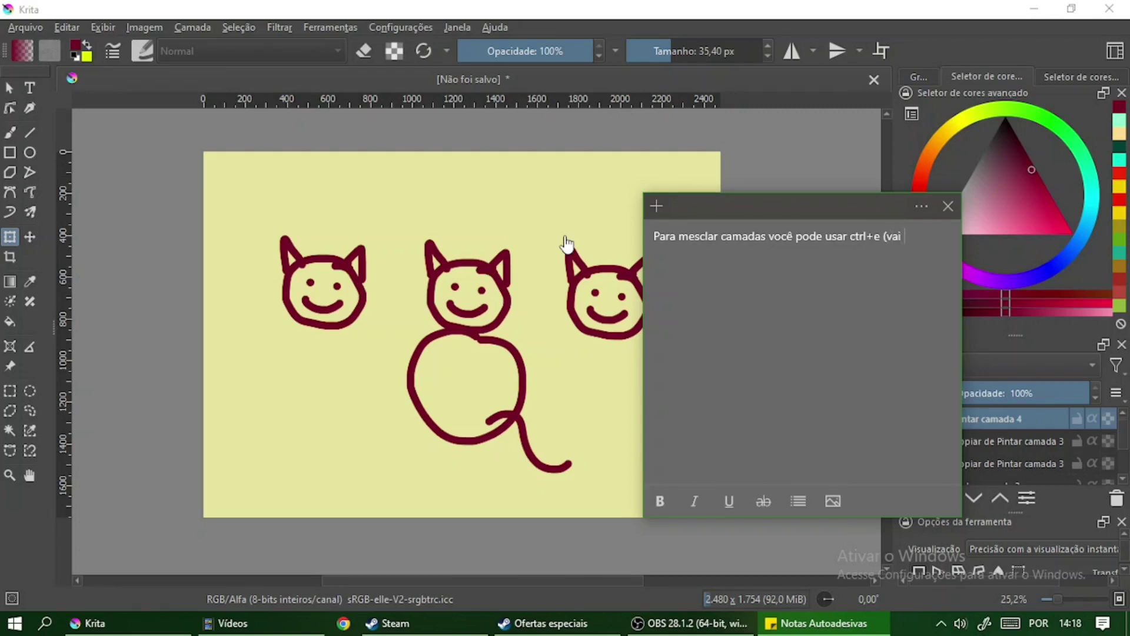
text(com a de baixo)
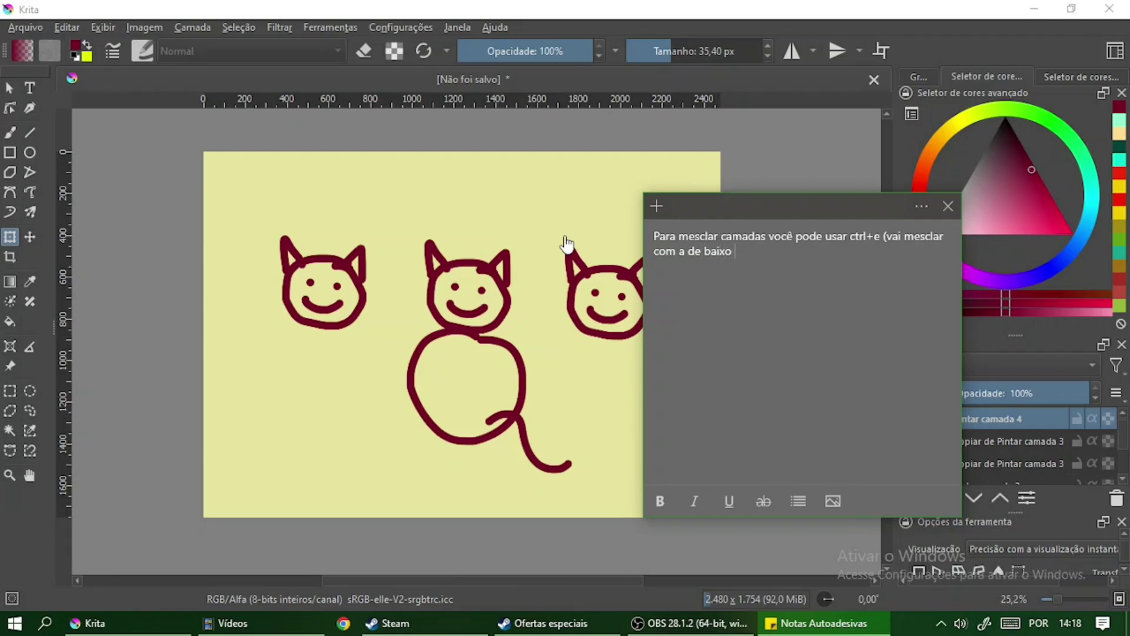
click(595, 434)
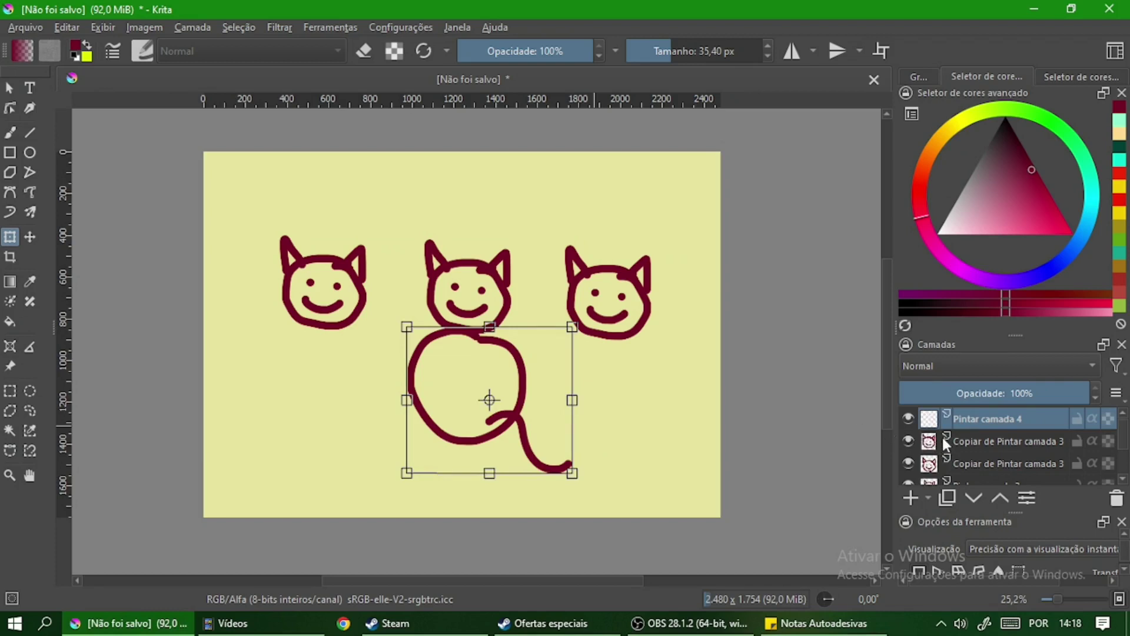
Undo the body layer Pintar camada 4, then shift the cat drawing up and left and apply the transform.
key(ctrl+z)
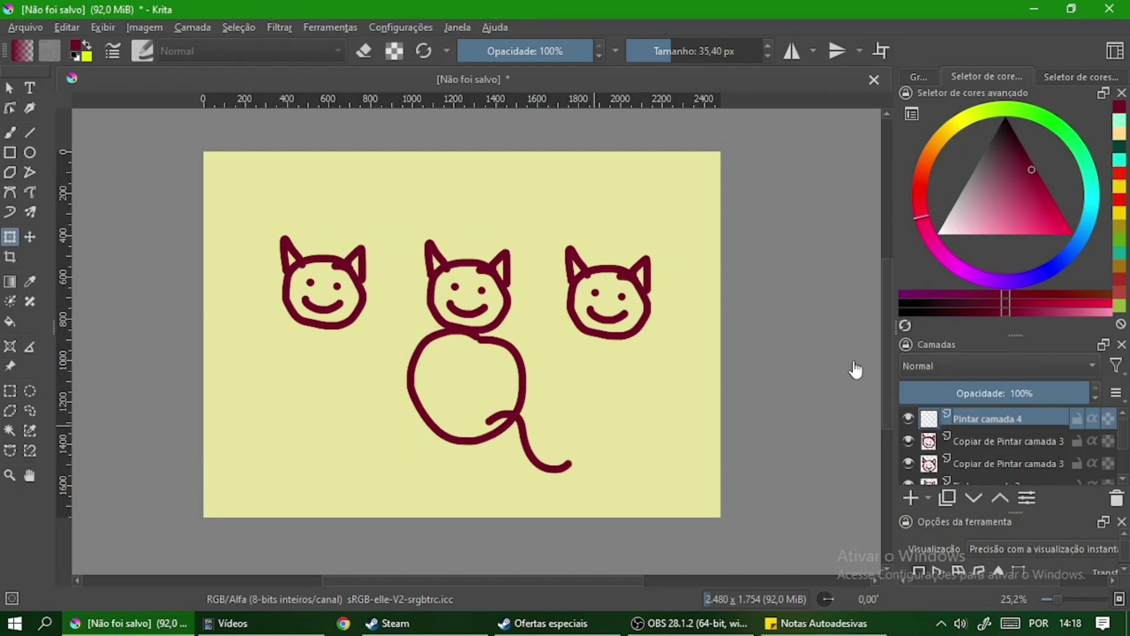
key(ctrl+z)
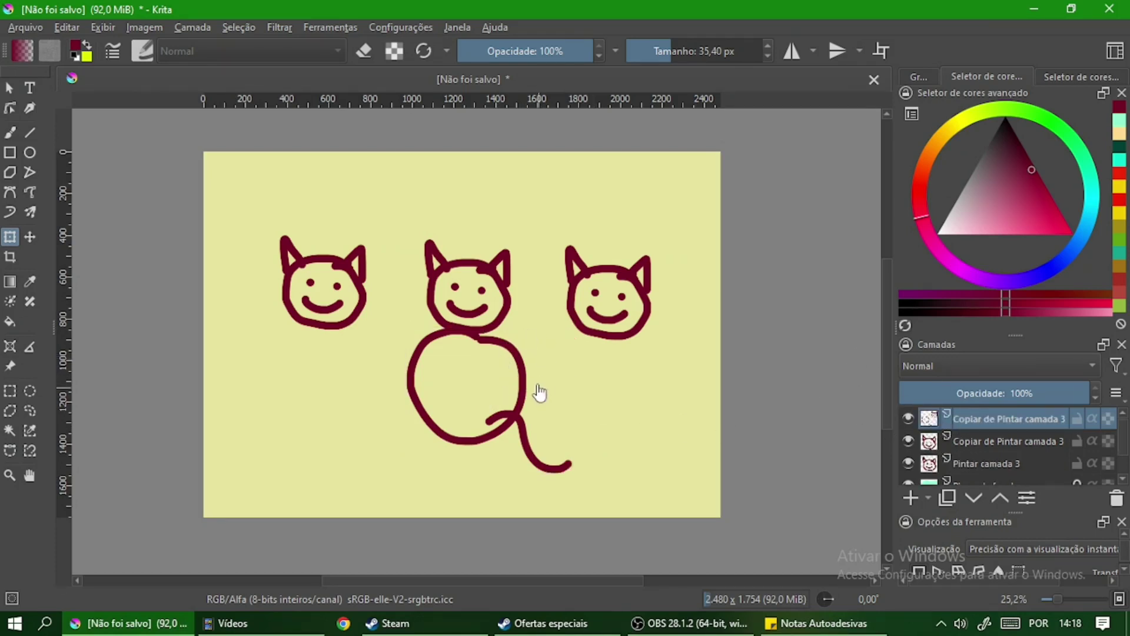
click(473, 339)
drag(560, 394, 590, 398)
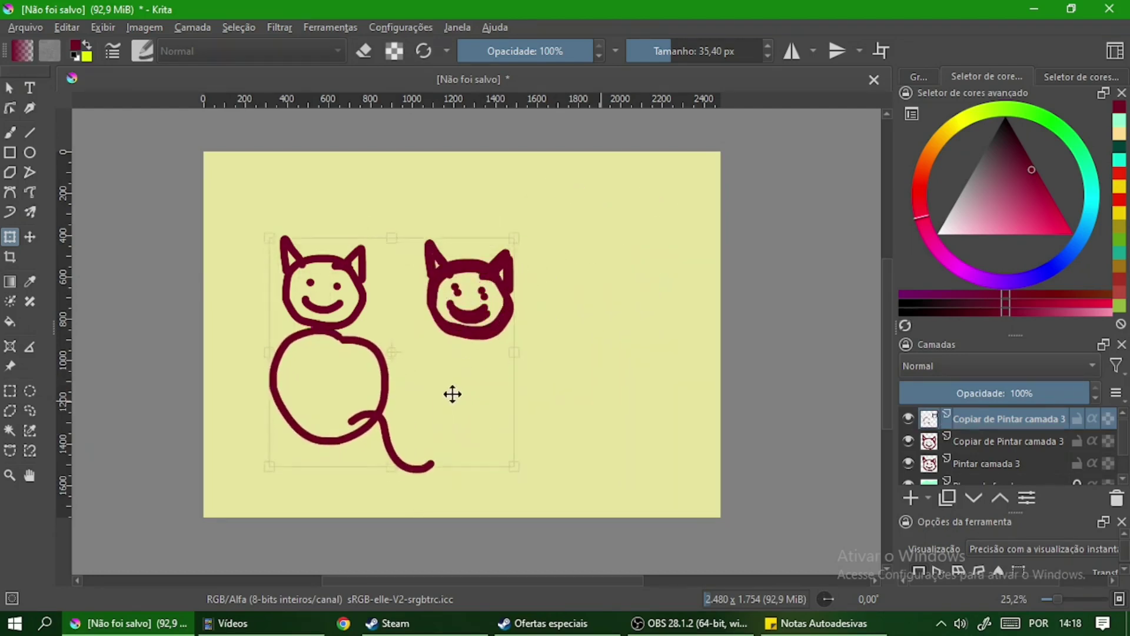
mouse_move(590, 398)
mouse_down()
mouse_move(453, 394)
mouse_move(476, 404)
mouse_move(461, 406)
mouse_move(606, 383)
mouse_up()
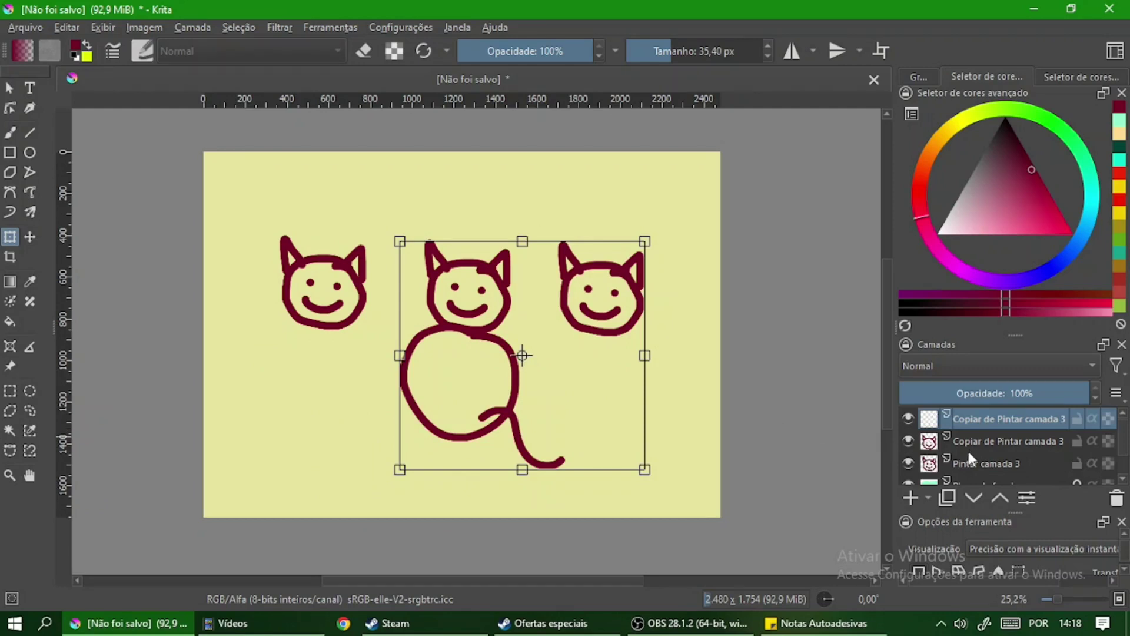
key(Return)
Merge the copy layer down, then select Pintar camada 3 together with the top layer.
key(ctrl+e)
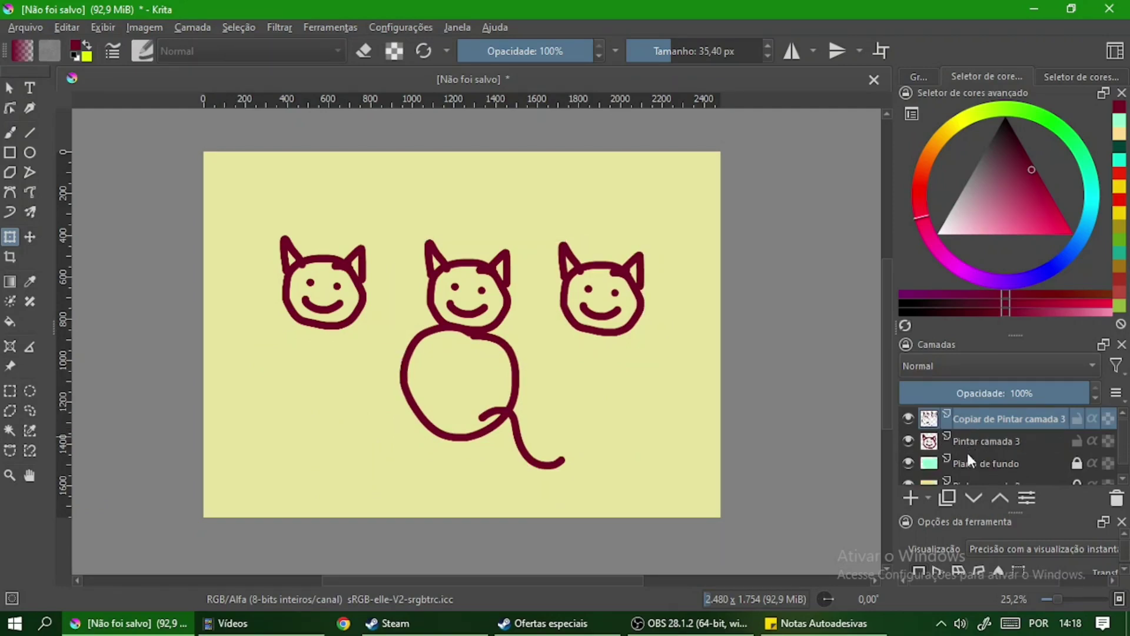
click(959, 443)
shift+click(972, 419)
right_click(957, 426)
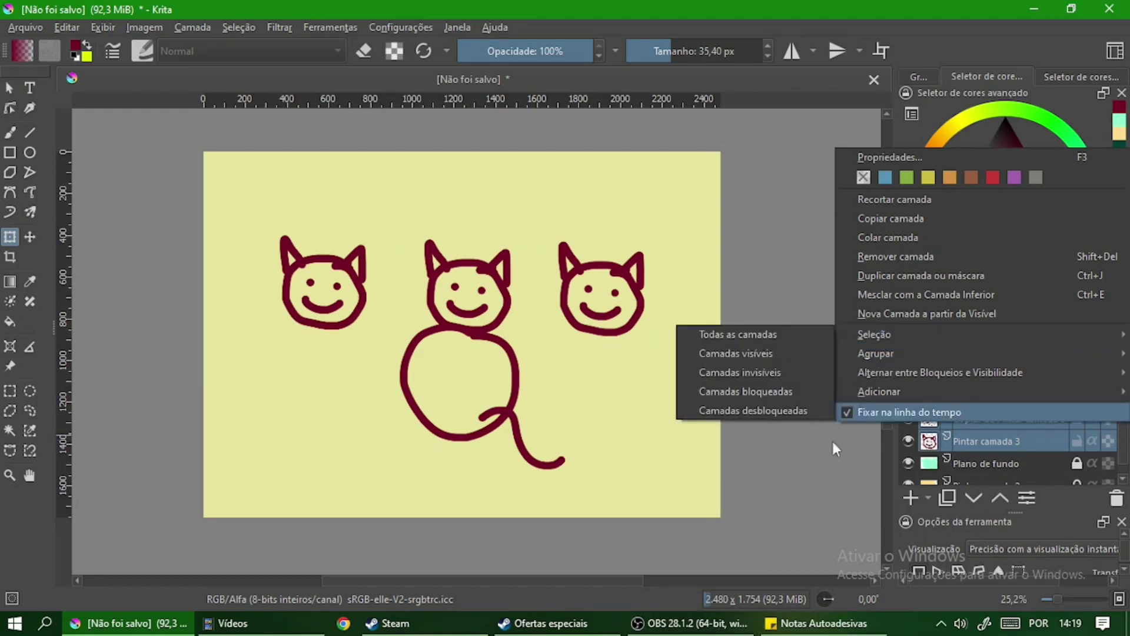
mouse_move(875, 354)
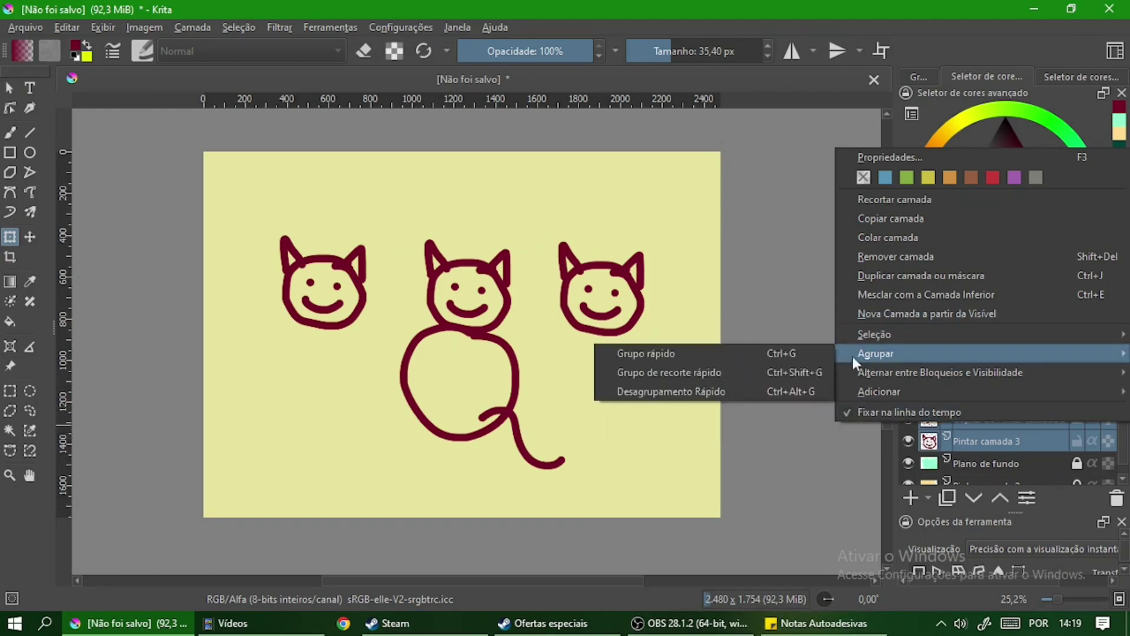
click(792, 371)
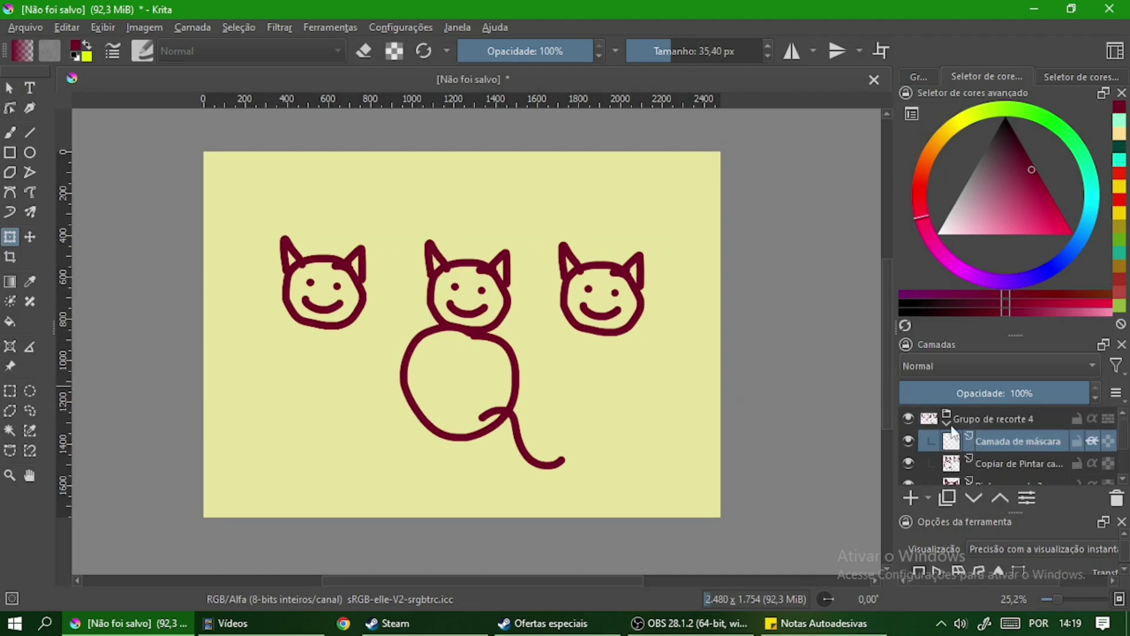
click(948, 424)
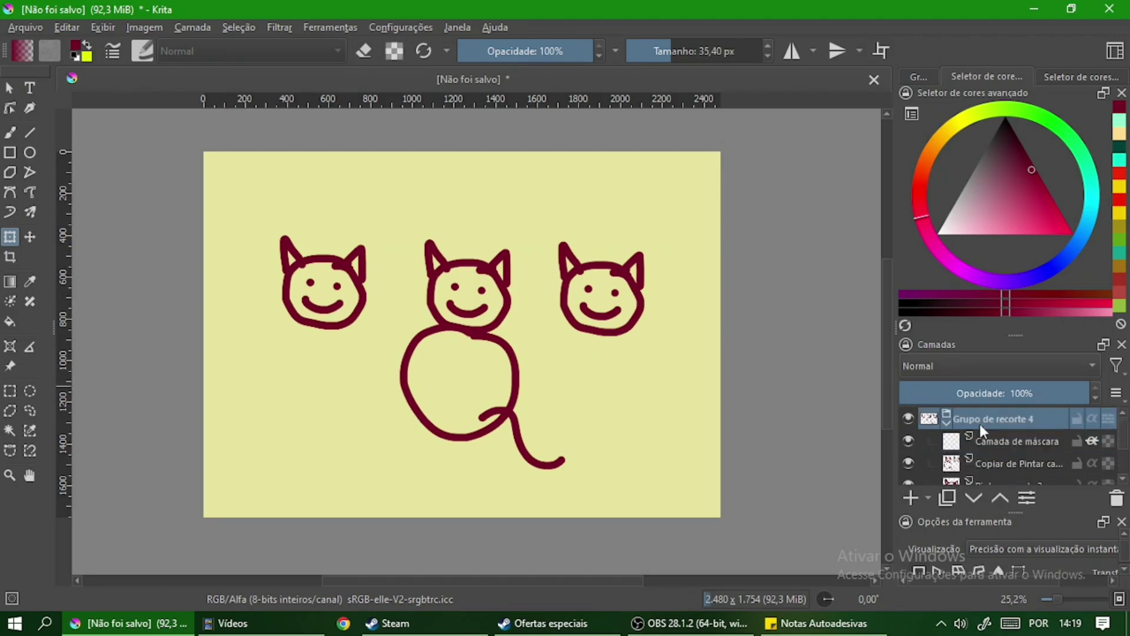
click(945, 423)
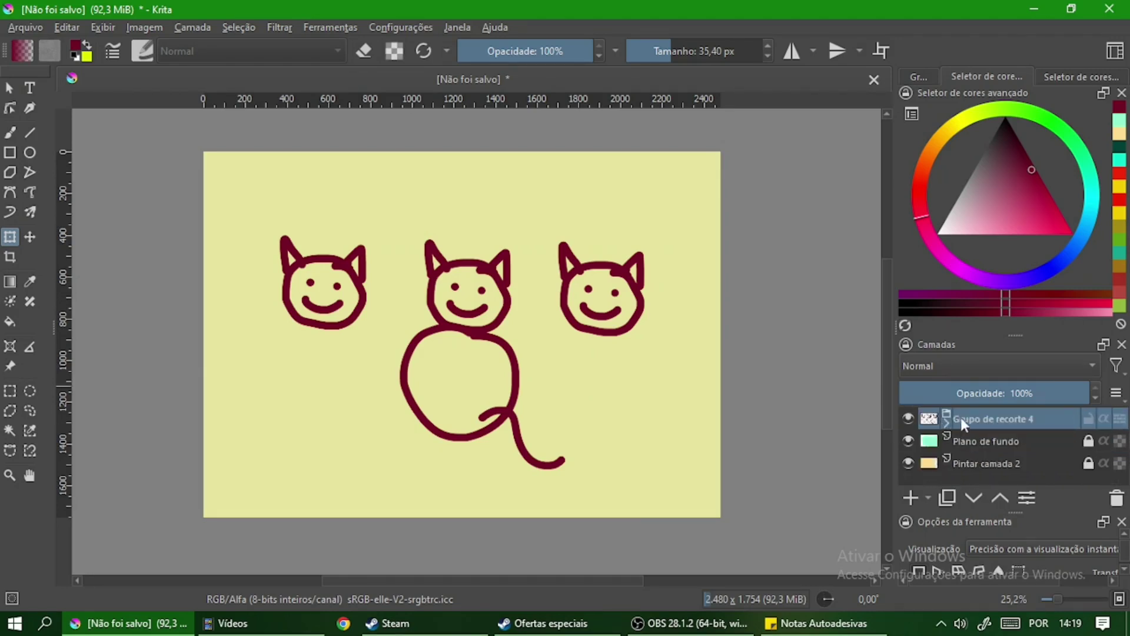
right_click(961, 418)
click(906, 430)
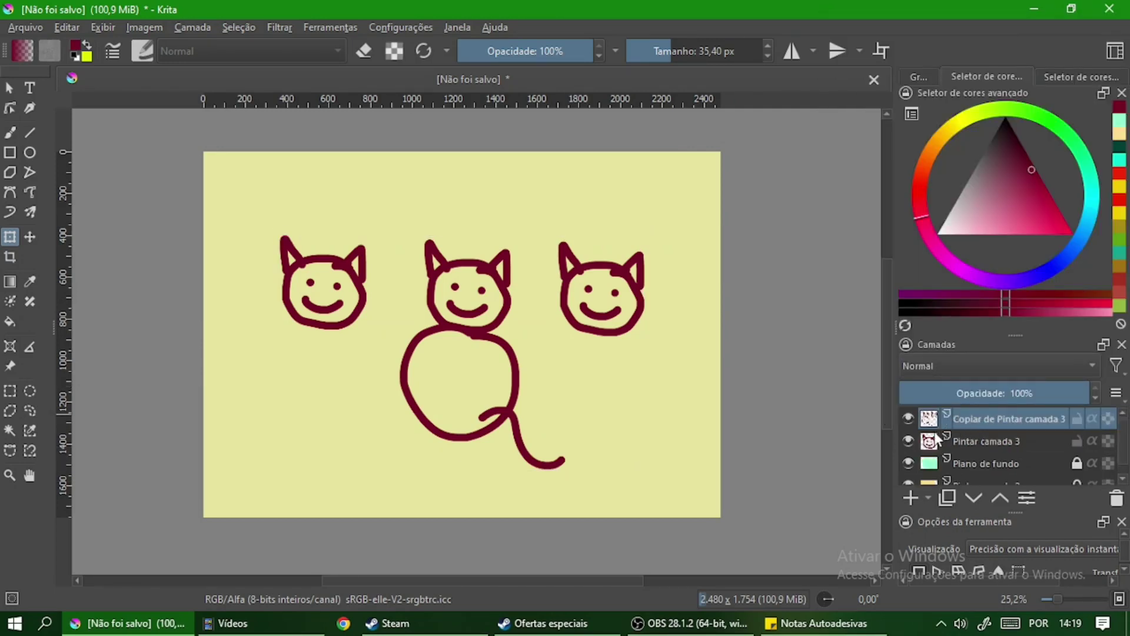
Duplicate Pintar camada 3 and quick-group both copy layers into Agrupar 4.
click(970, 439)
key(ctrl+j)
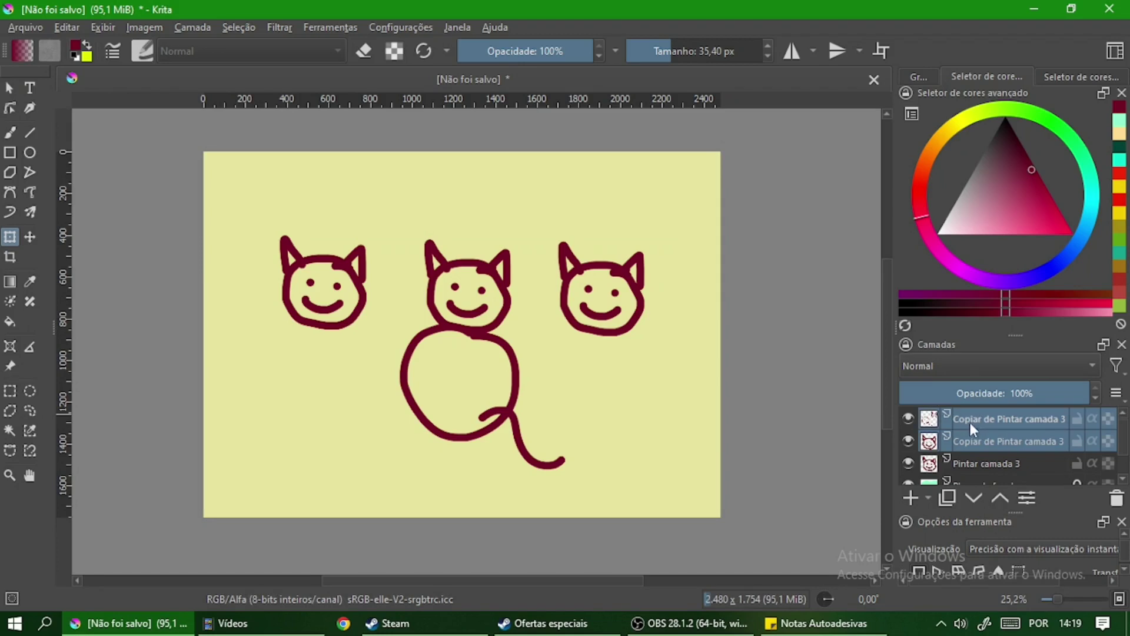
right_click(971, 424)
mouse_move(876, 354)
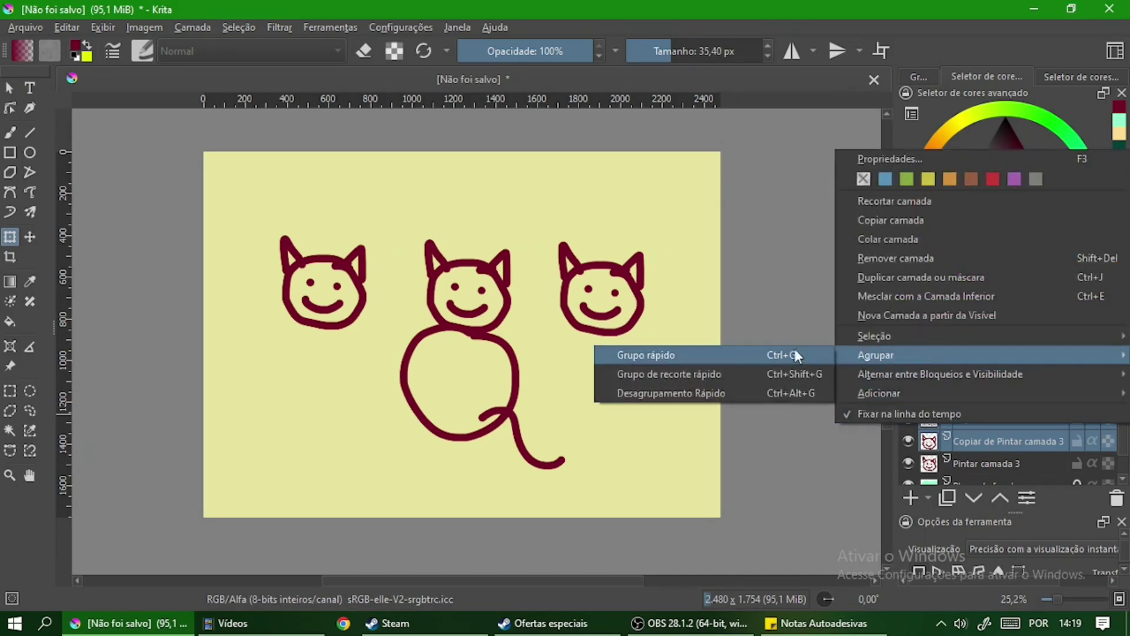
click(782, 356)
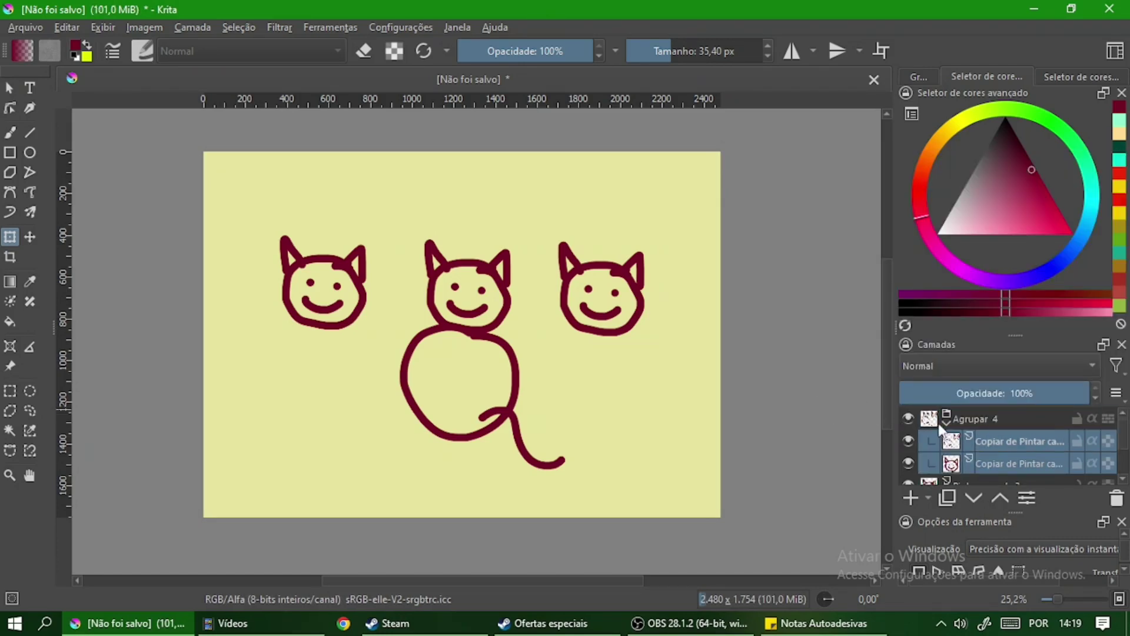
Test visibility by hiding and showing Agrupar 4 and the middle cat layer inside it.
click(909, 418)
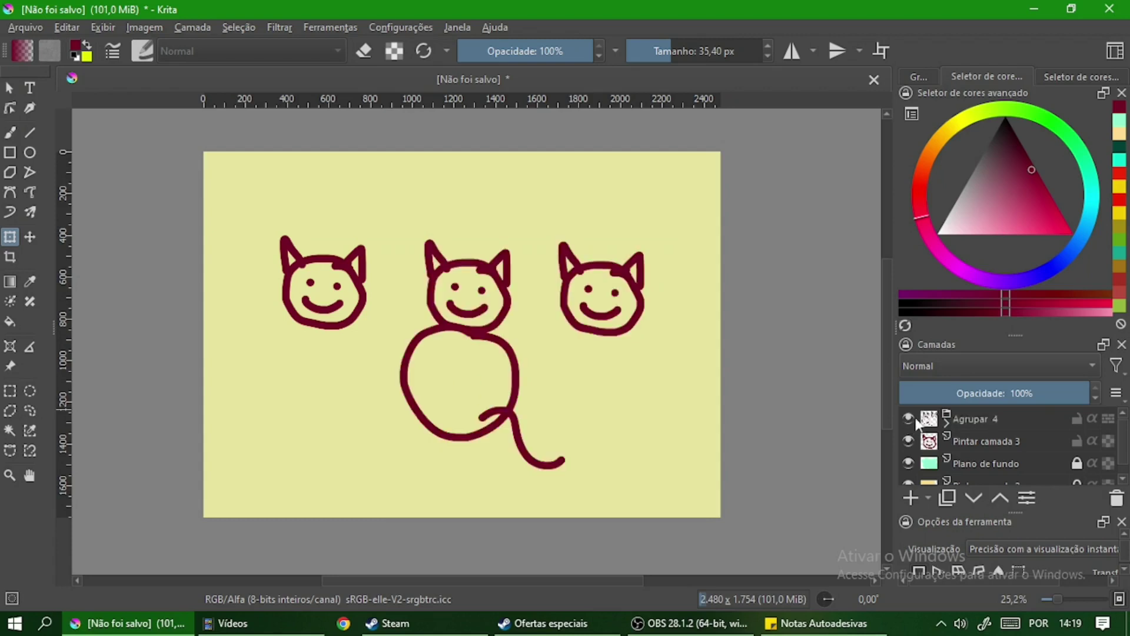
click(946, 421)
click(910, 463)
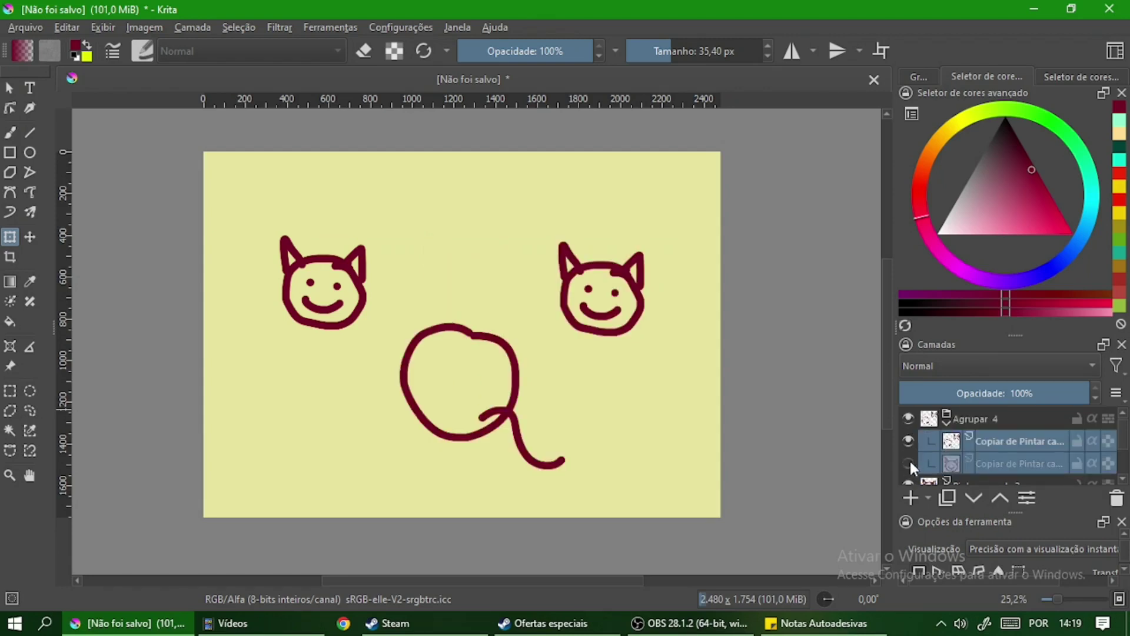
click(909, 441)
click(909, 419)
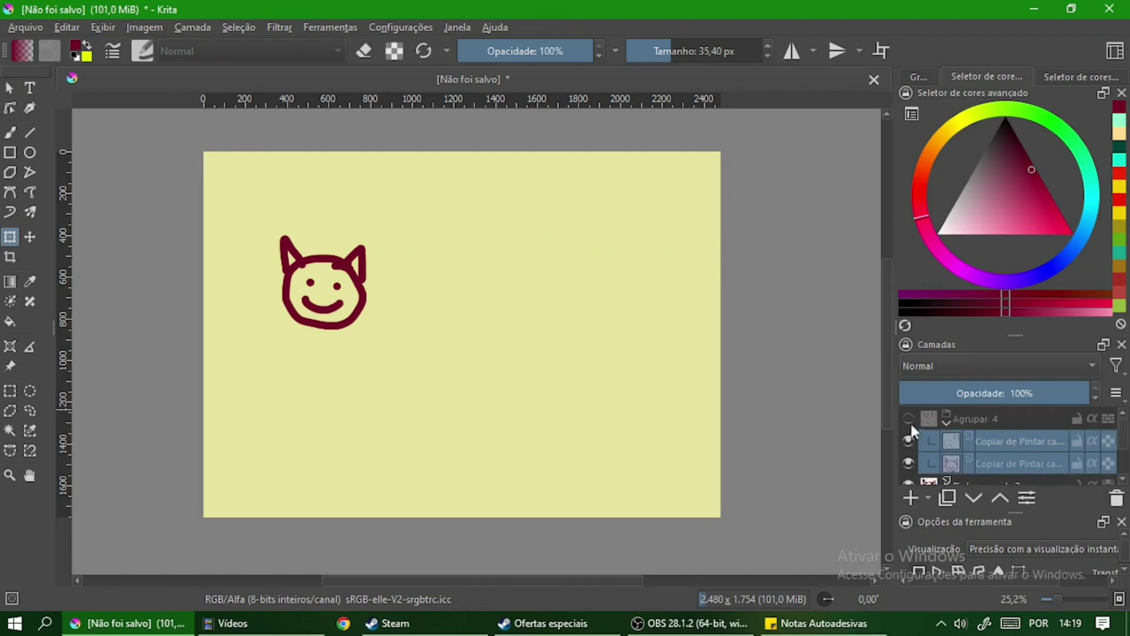
click(946, 420)
click(908, 419)
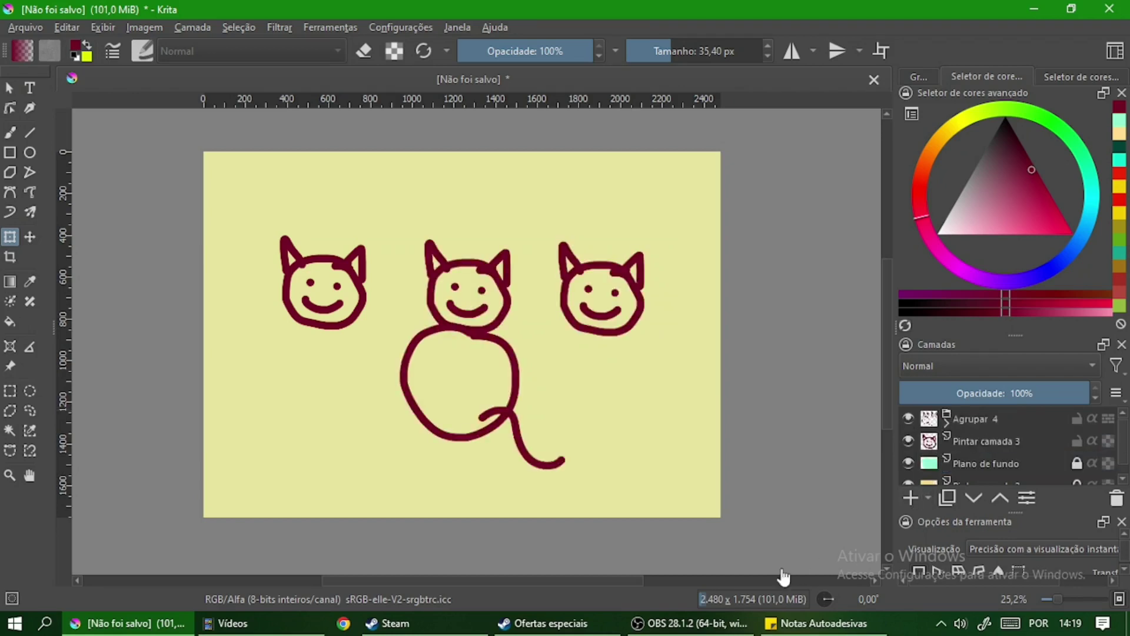
click(839, 630)
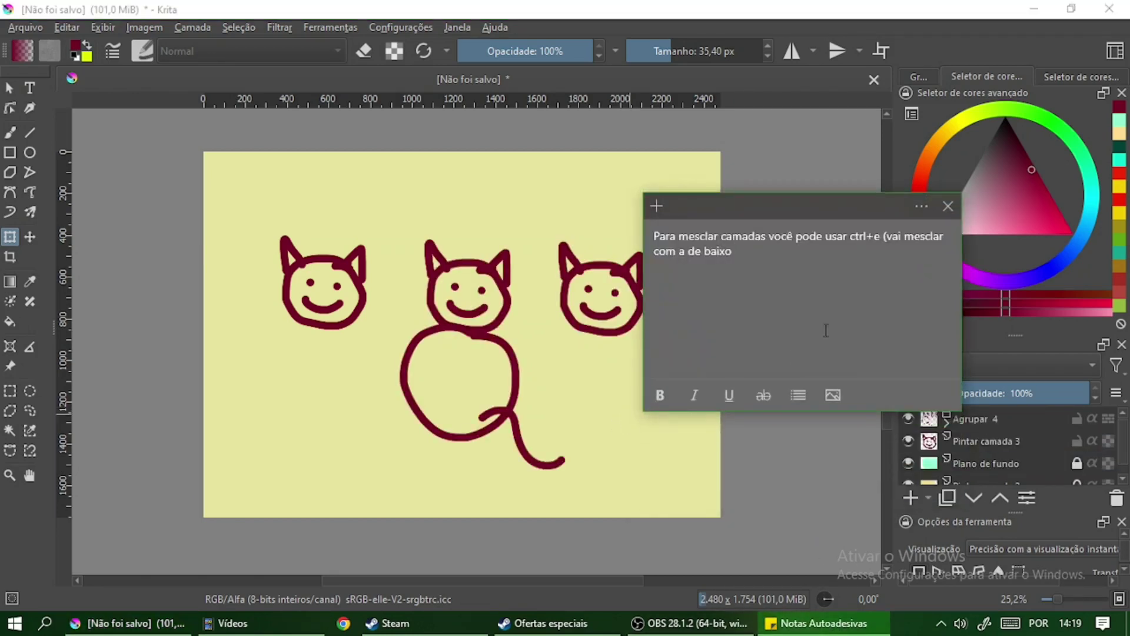
Write a note advising grouping and naming layers for complex drawings to stay organized.
text(Tmabé)
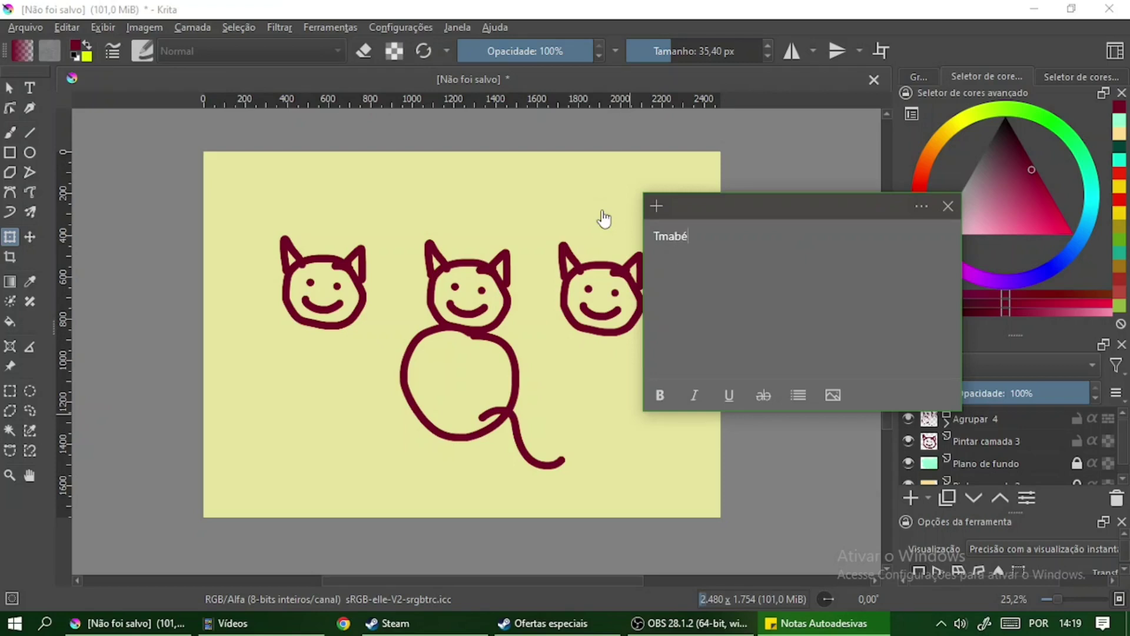
key(BackSpace)
key(BackSpace)
key(BackSpace)
text(amém f)
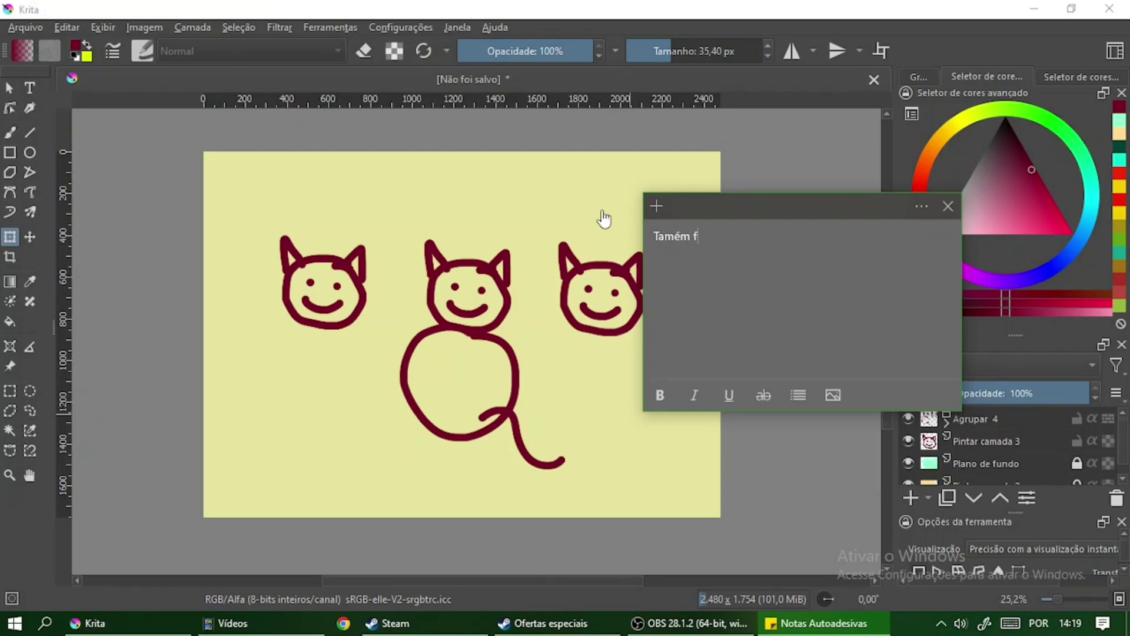
text(riar gurpos pra )
text(deseh)
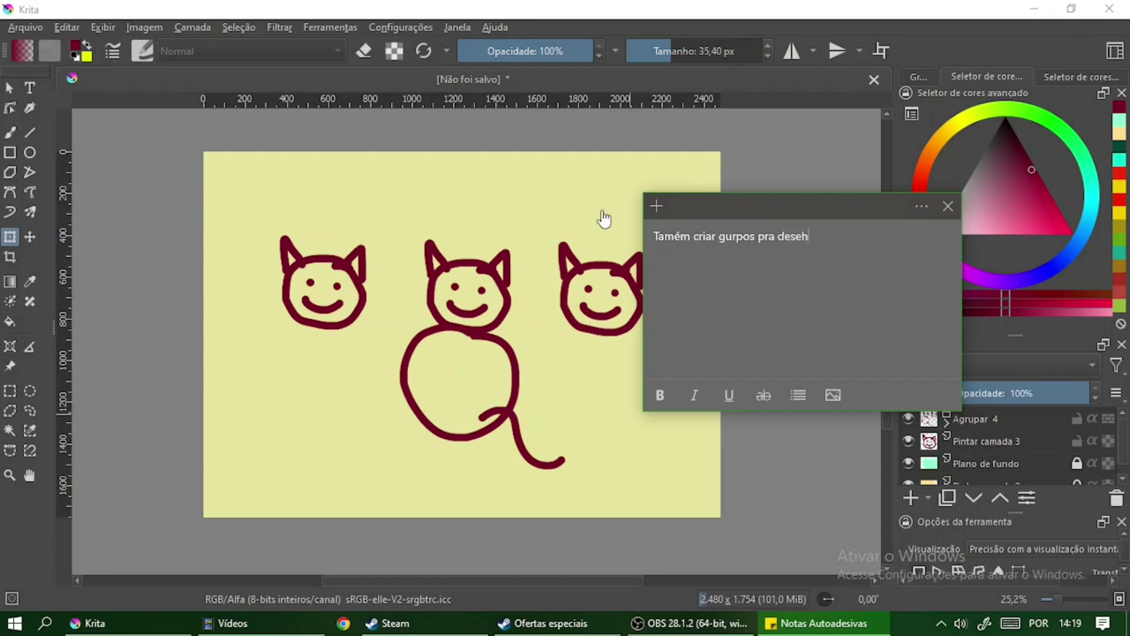
text(os mais complexos, e le)
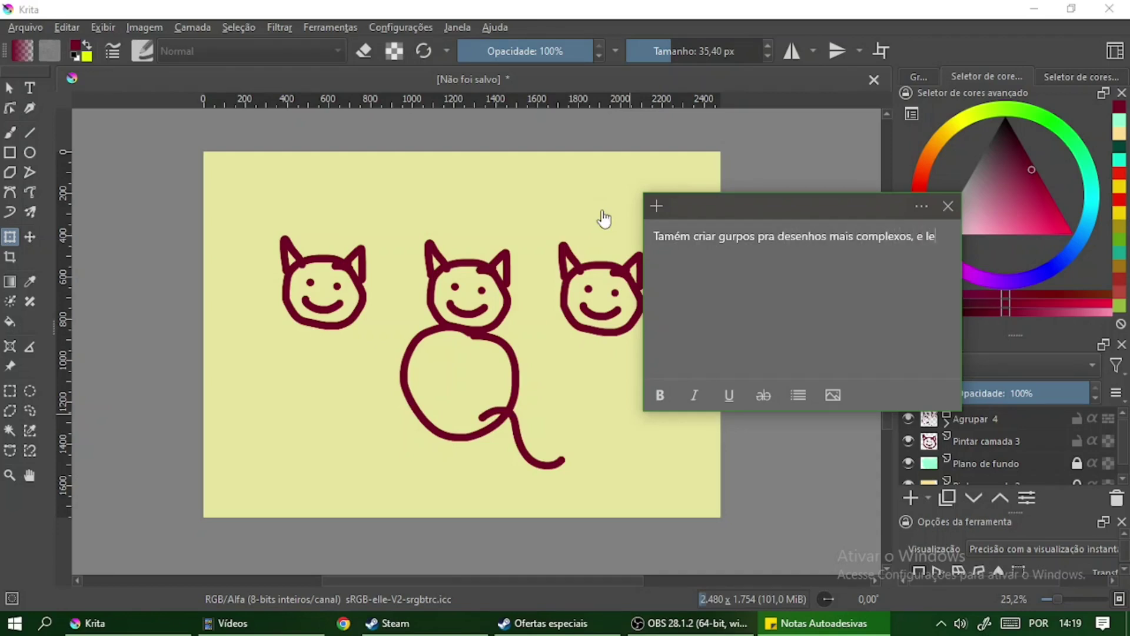
text(mbrar denomear si)
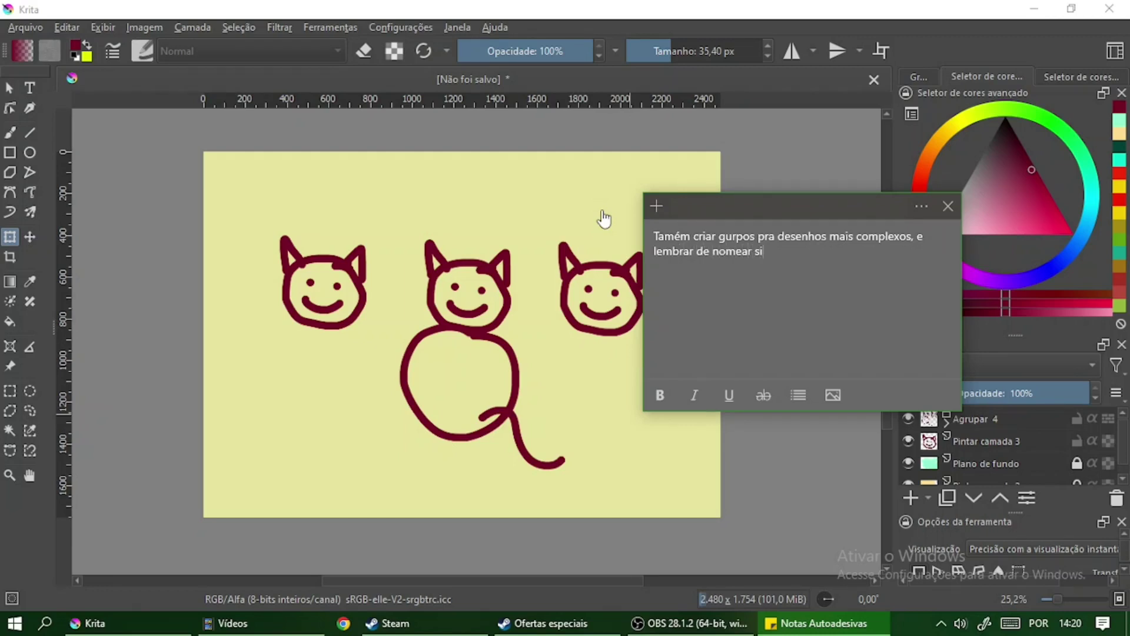
key(BackSpace)
text(cama)
text(das se voc)
text(ê é como)
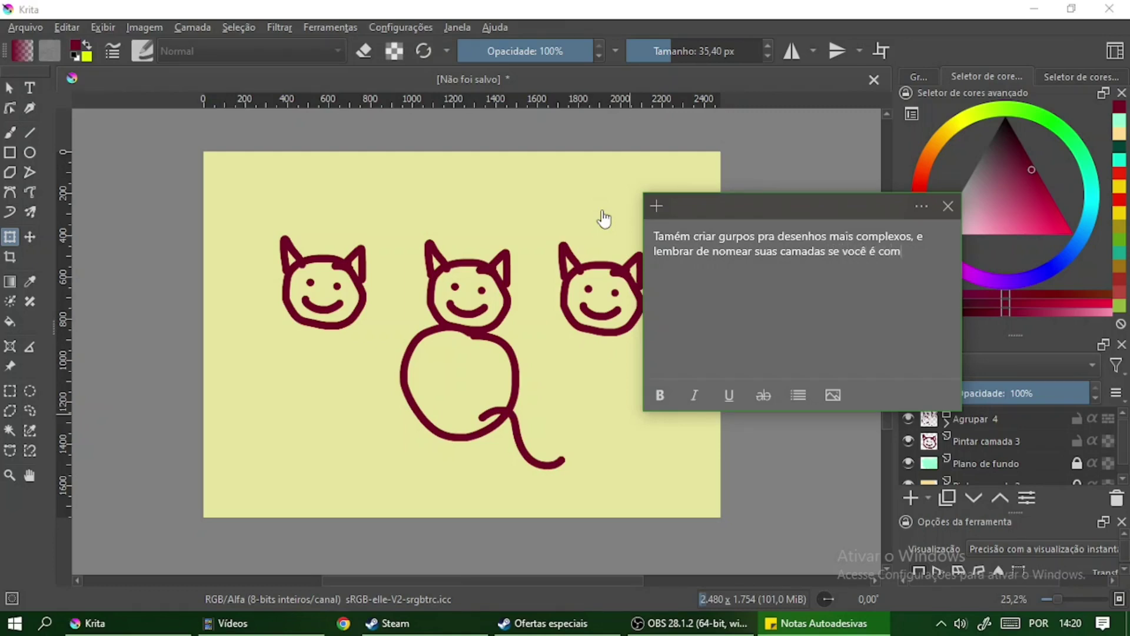
text( eu e gost)
text(vá)
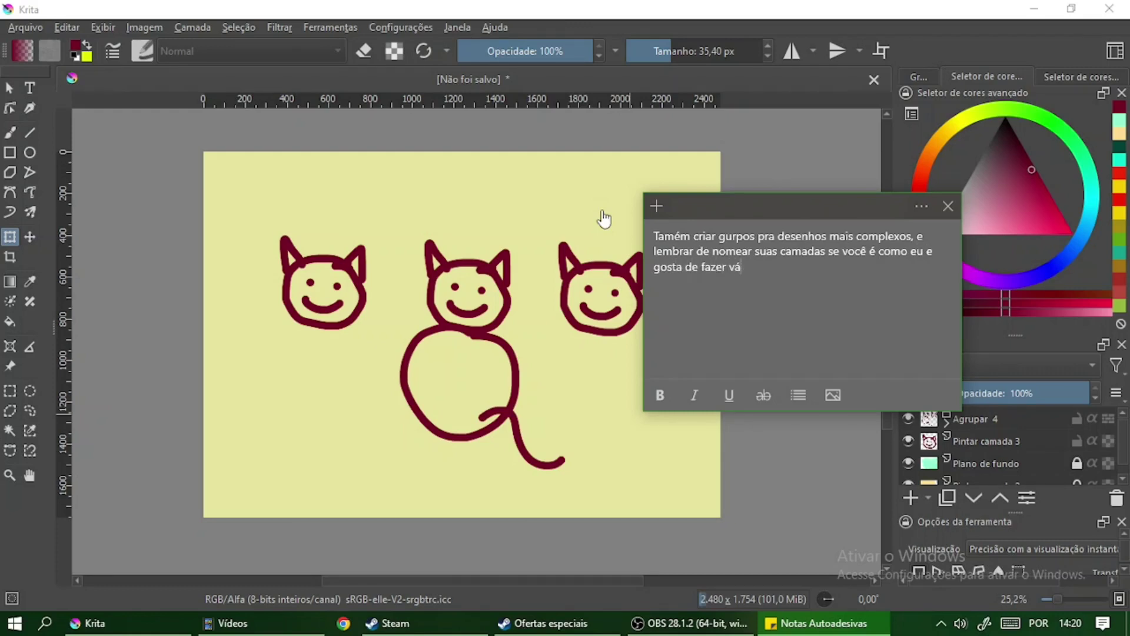
text(rias ahshhshsahh)
text(bom pra na)
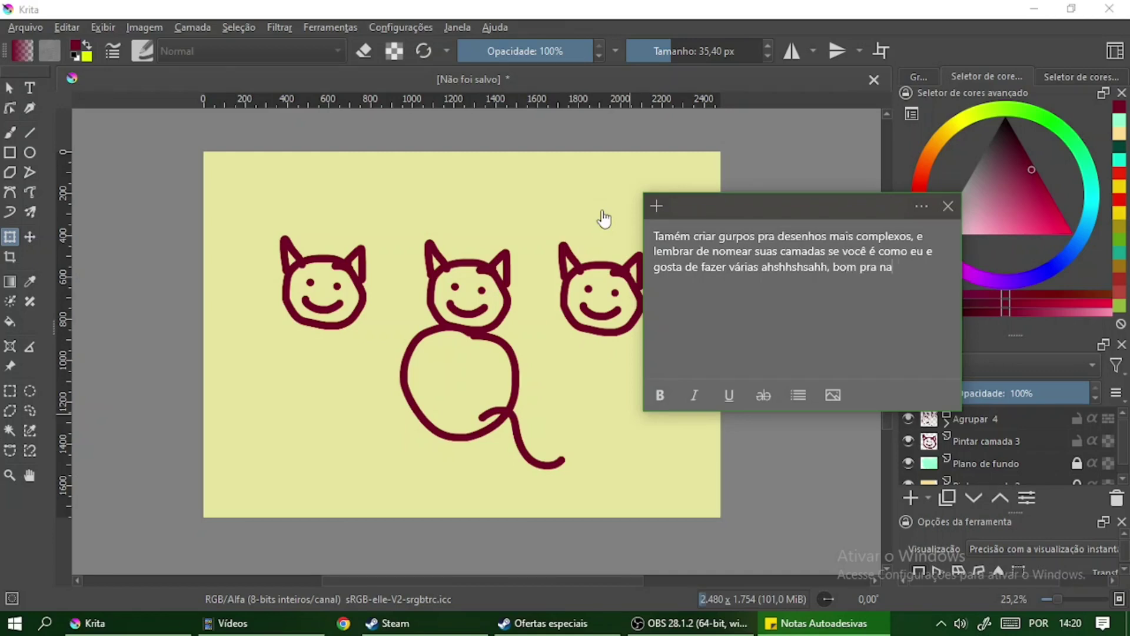
text(o se perder e)
text(viasual)
text(izar mais facil)
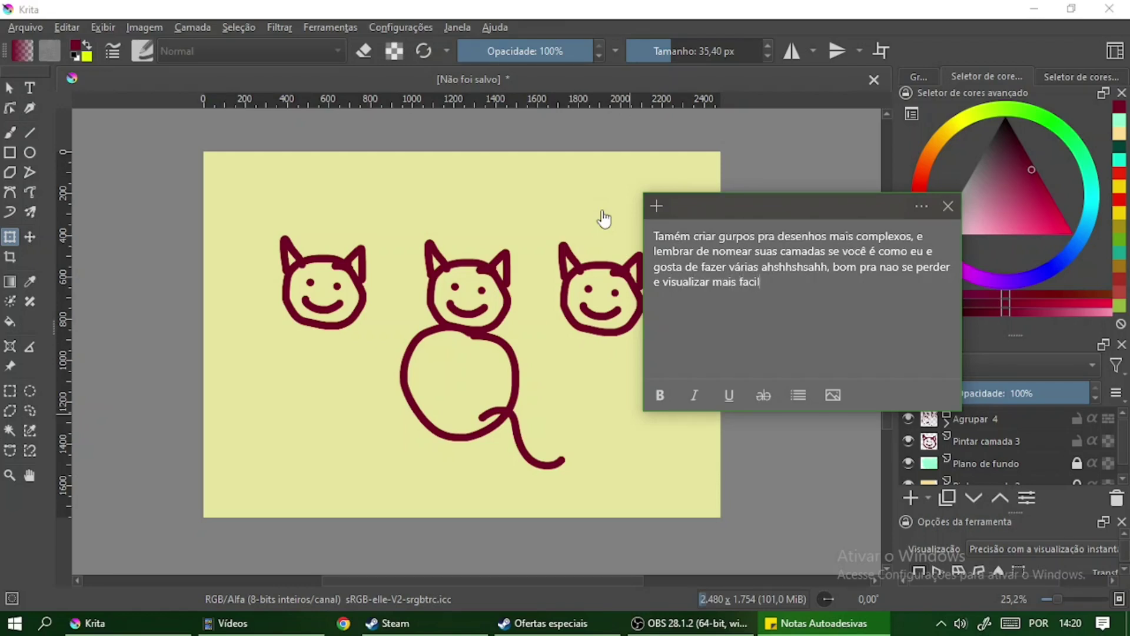
text(mente)
text( Ext)
Add the example of creating a group named "pintura de fundo" and correct "grupos".
key(BackSpace)
key(BackSpace)
text(xe)
text(mplocriar u)
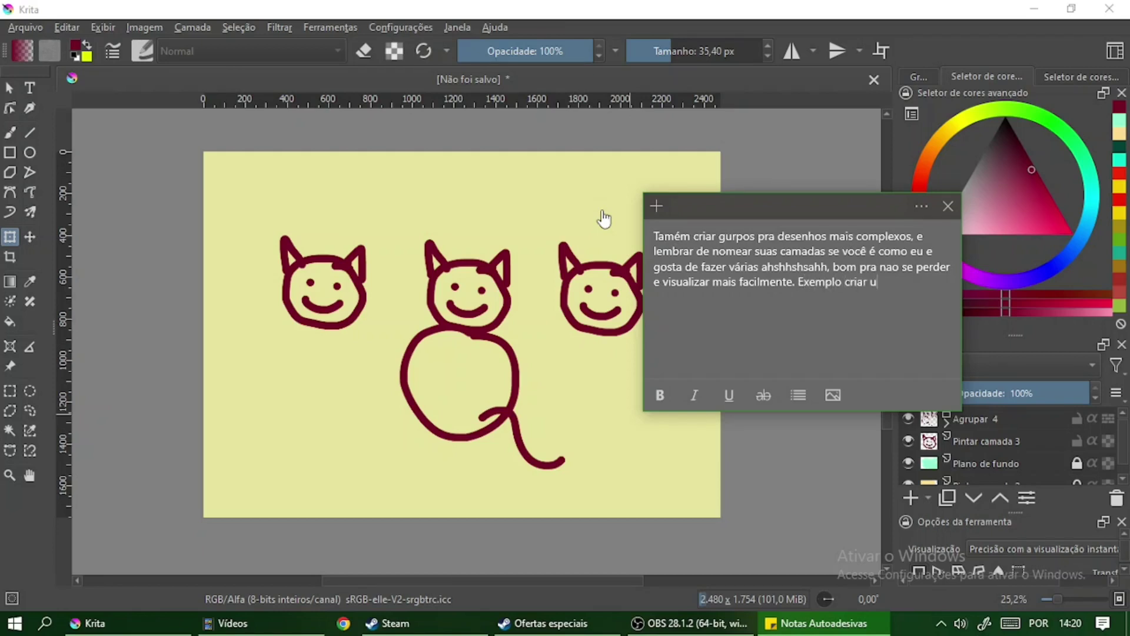
text(m grupo "pi)
text(ntura de)
text( fndo)
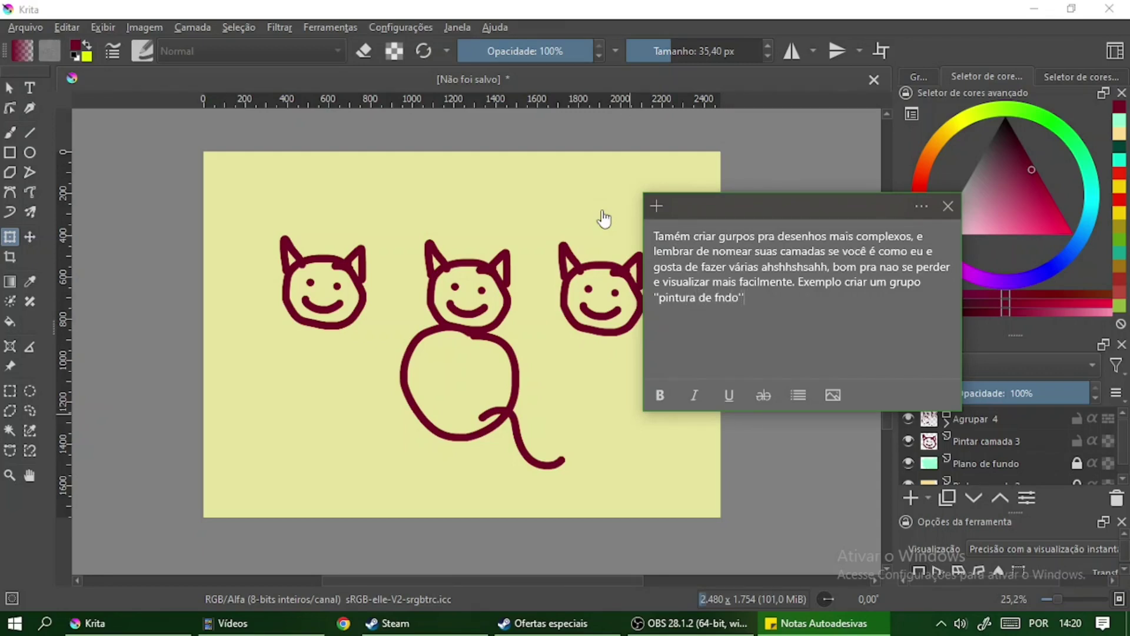
text(u)
click(736, 251)
click(759, 238)
Delete the Agrupar 4 group and Pintar camada 3, and raise the mint background to 100% opacity.
text(*)
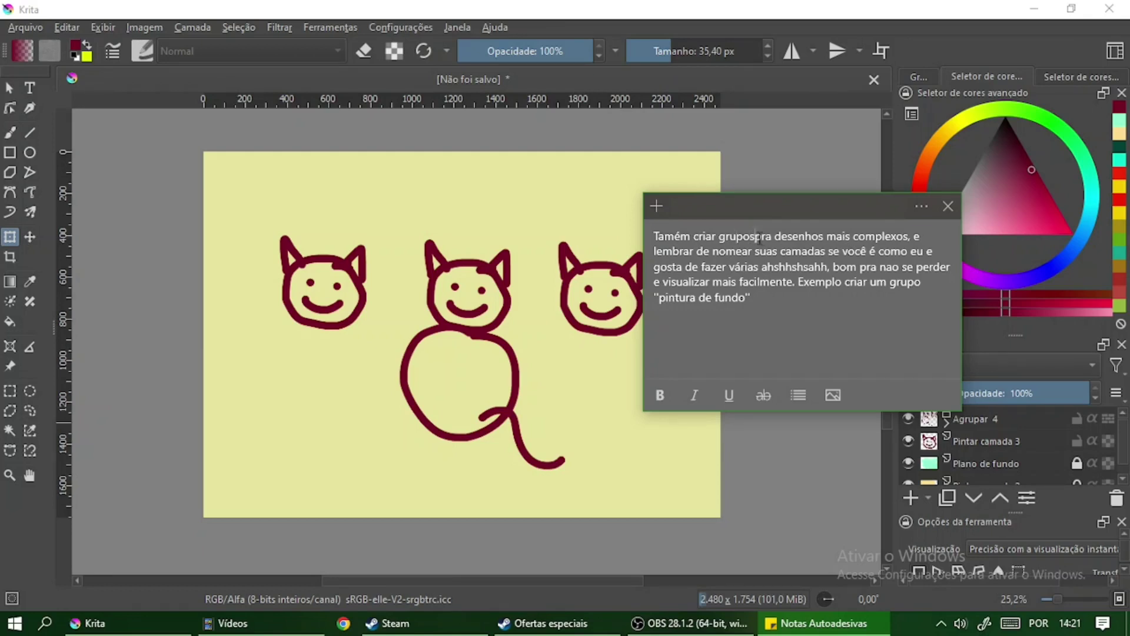
click(836, 484)
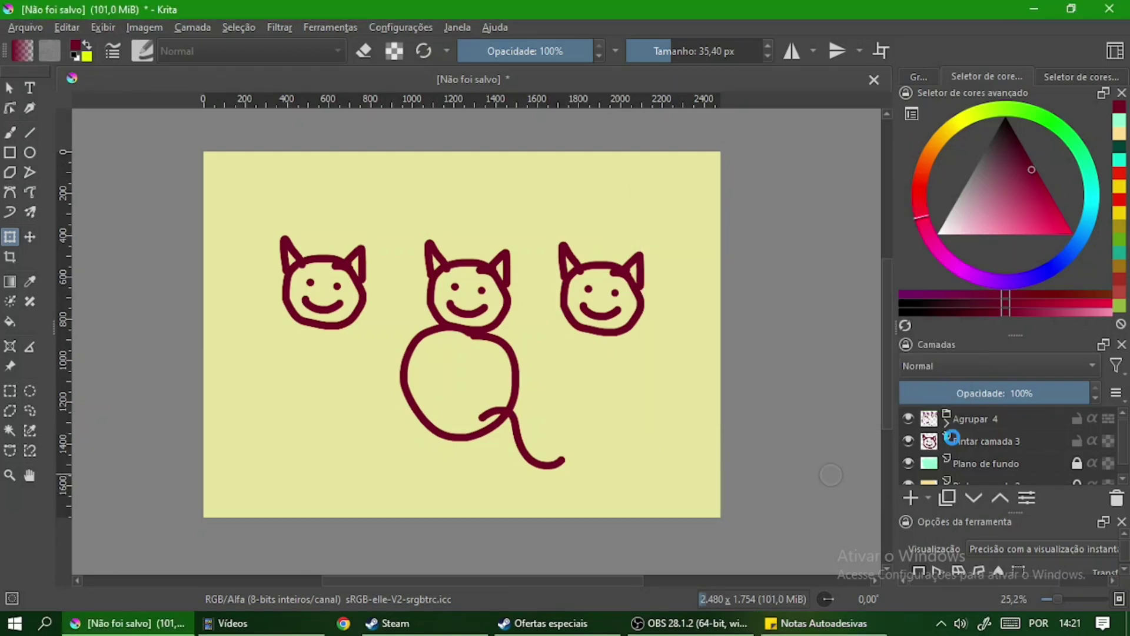
click(974, 417)
click(1119, 504)
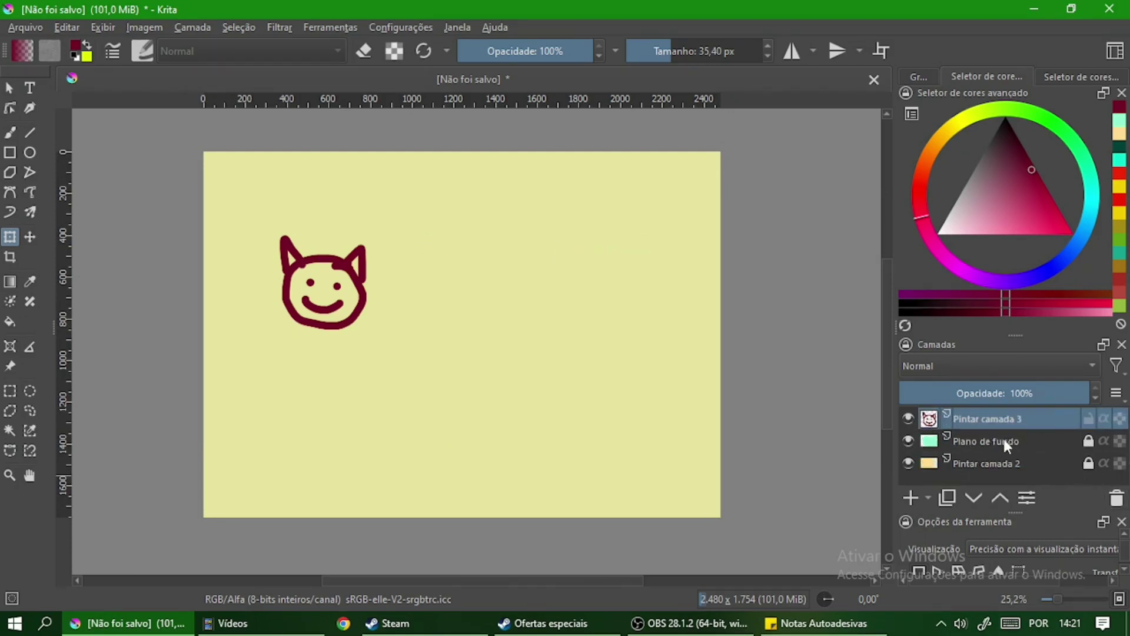
click(1117, 498)
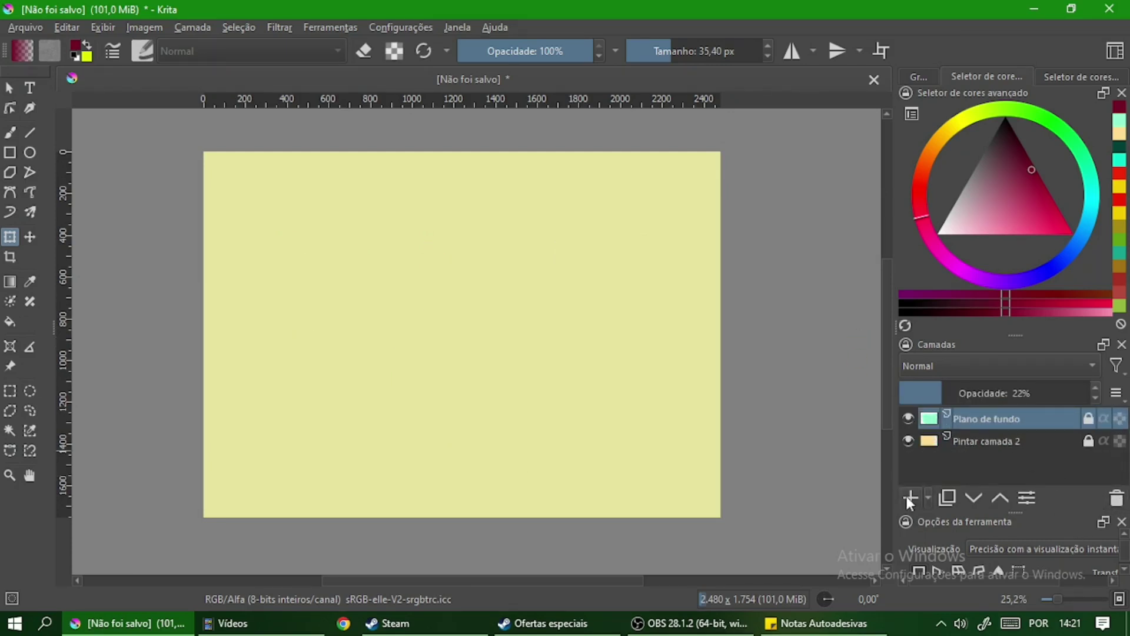
drag(953, 393, 1101, 391)
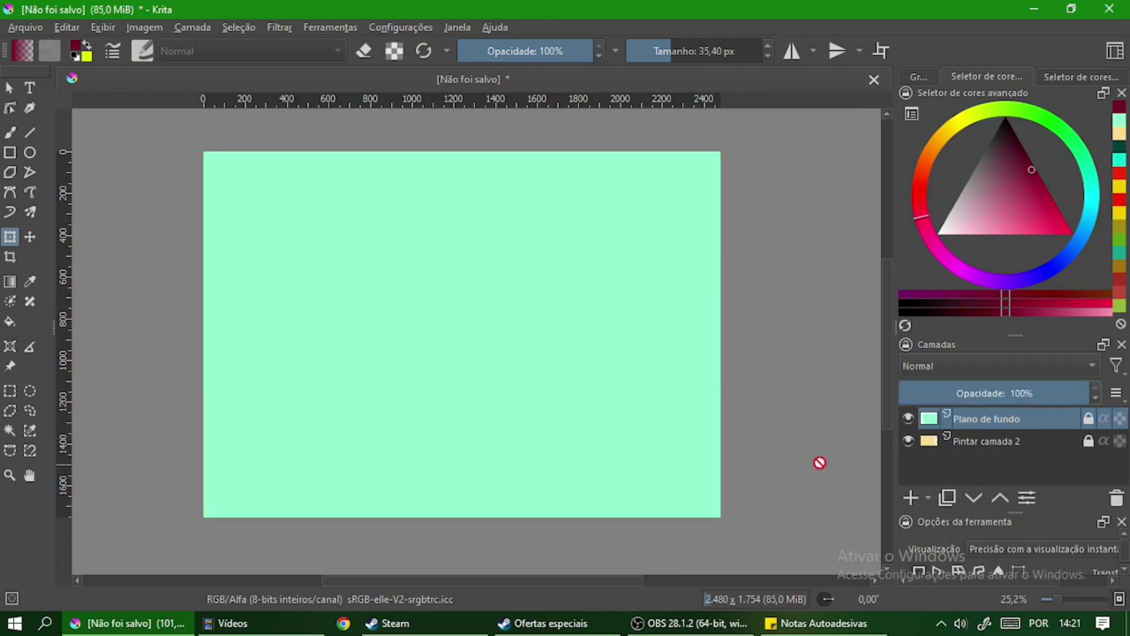
click(827, 627)
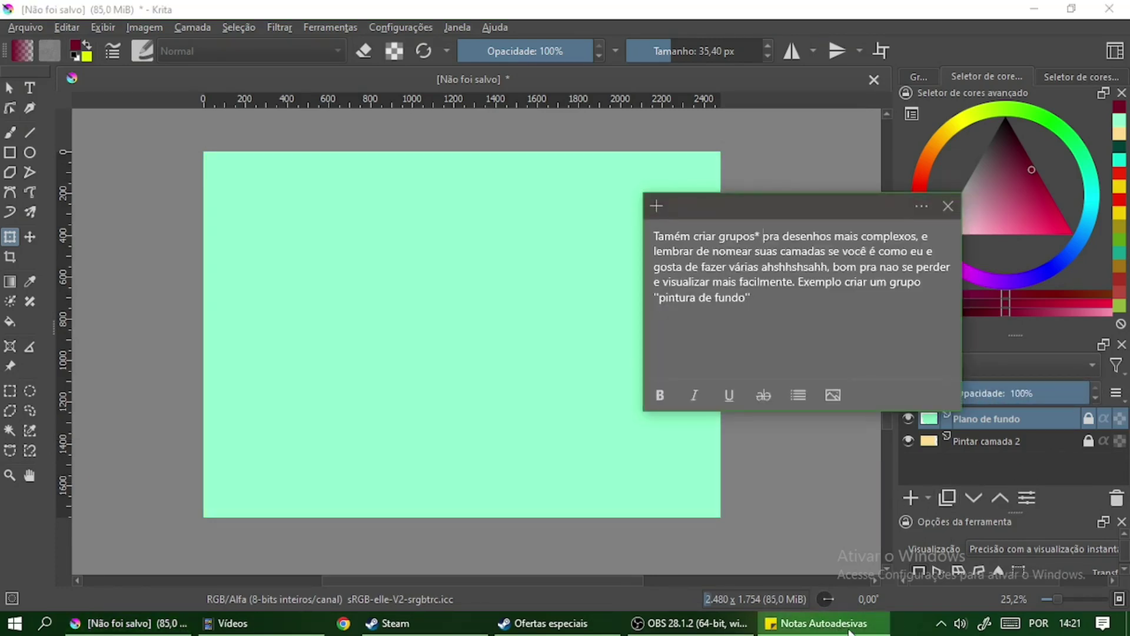
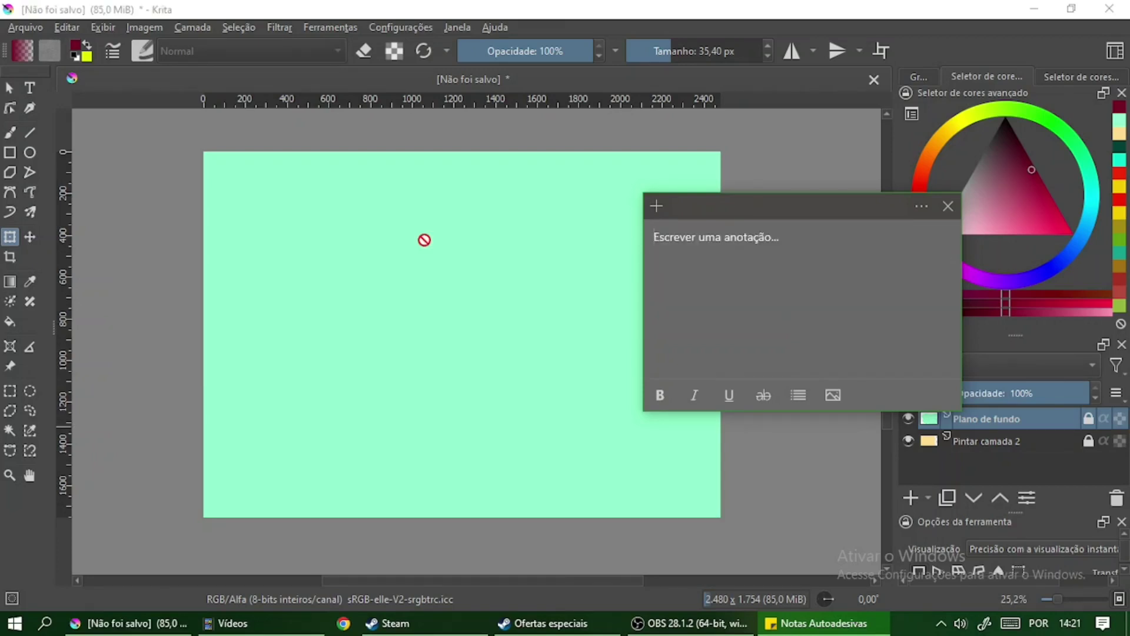
Write the note's opening: editing drawings and photos, and why scanning gives better quality.
text(Vou mo)
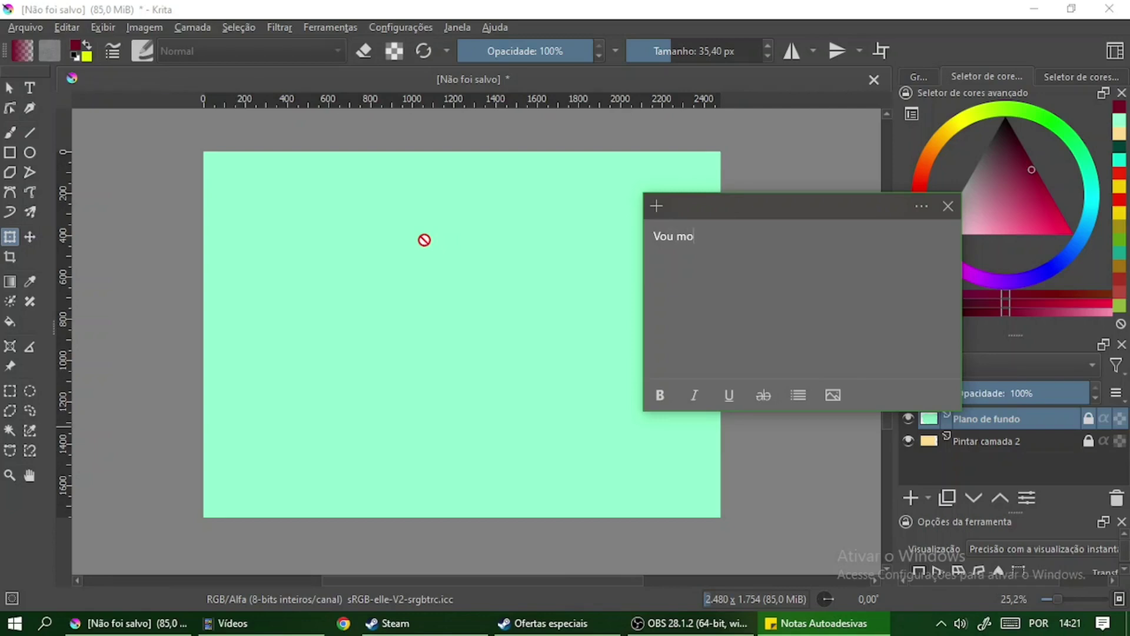
text(strar agor)
text(a como eu )
text(ço pa)
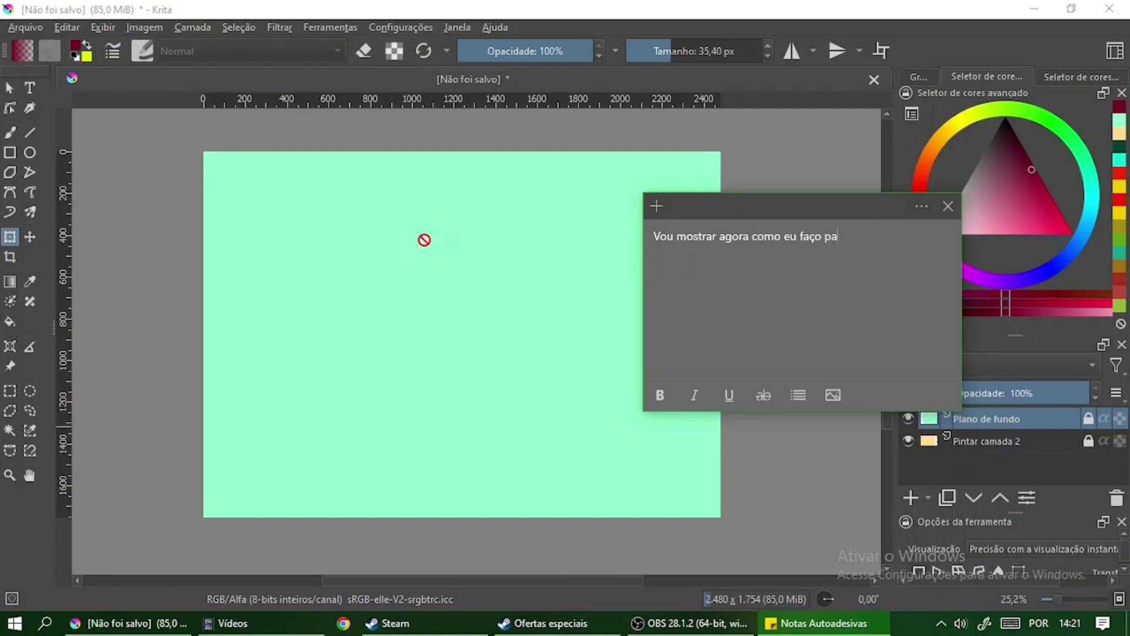
text(ra editar m)
text(eus desenhos.)
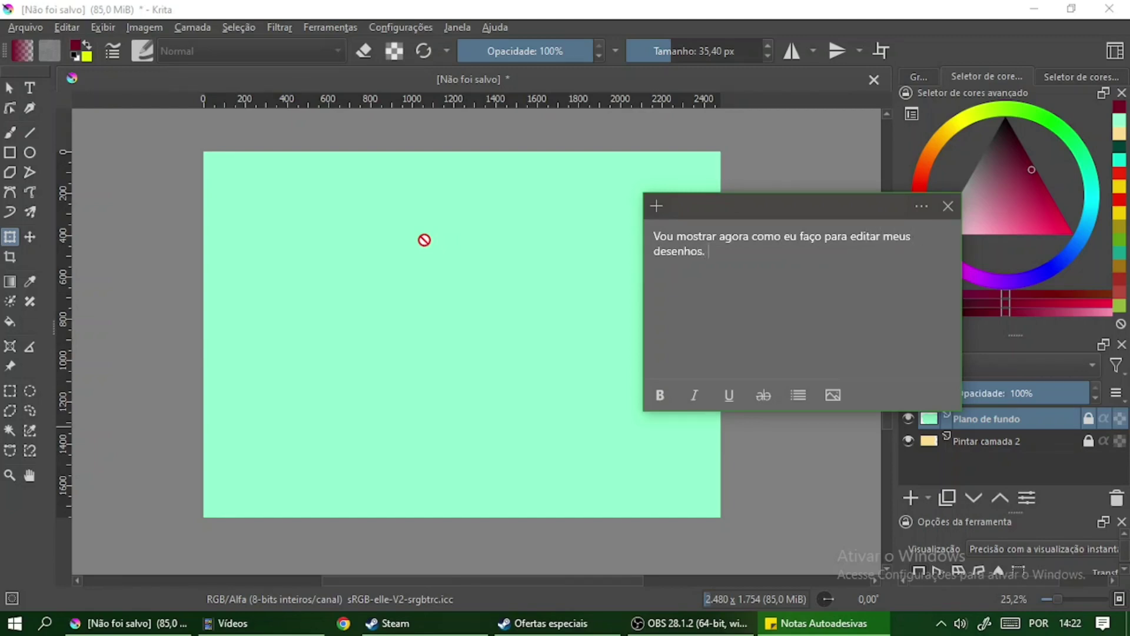
text(u d)
key(BackSpace)
text(t)
text(enh)
key(BackSpace)
key(BackSpace)
key(BackSpace)
text(faço para editar meus desenhos. E fotos, )
text(algumas coisas ba)
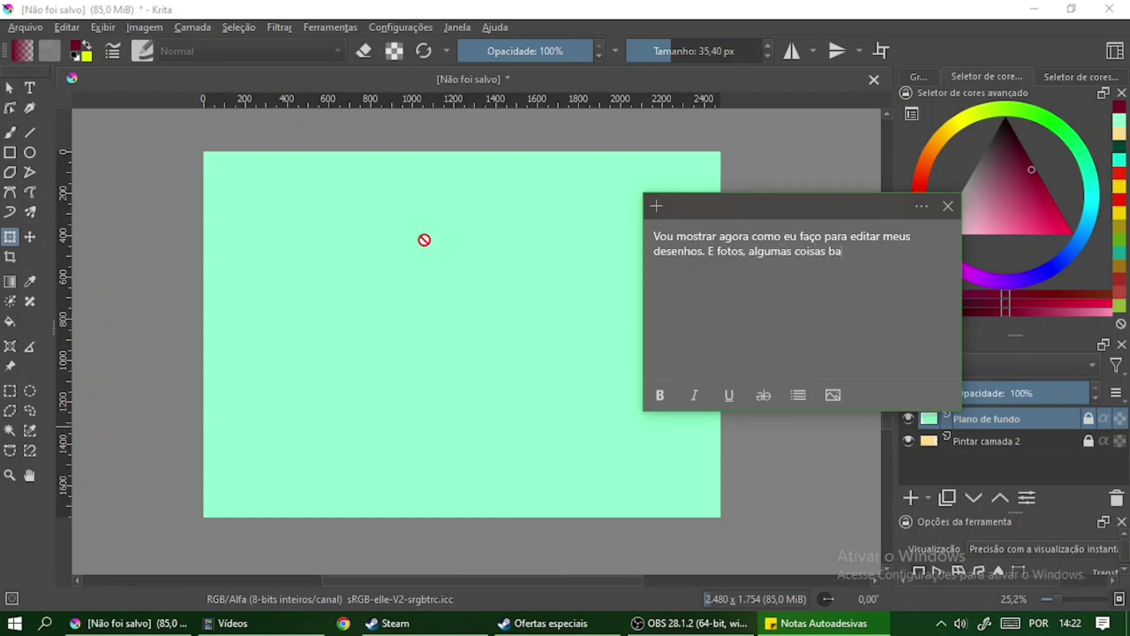
text(sicas. )
text(Eu )
text(gosto de)
text( scanear os des)
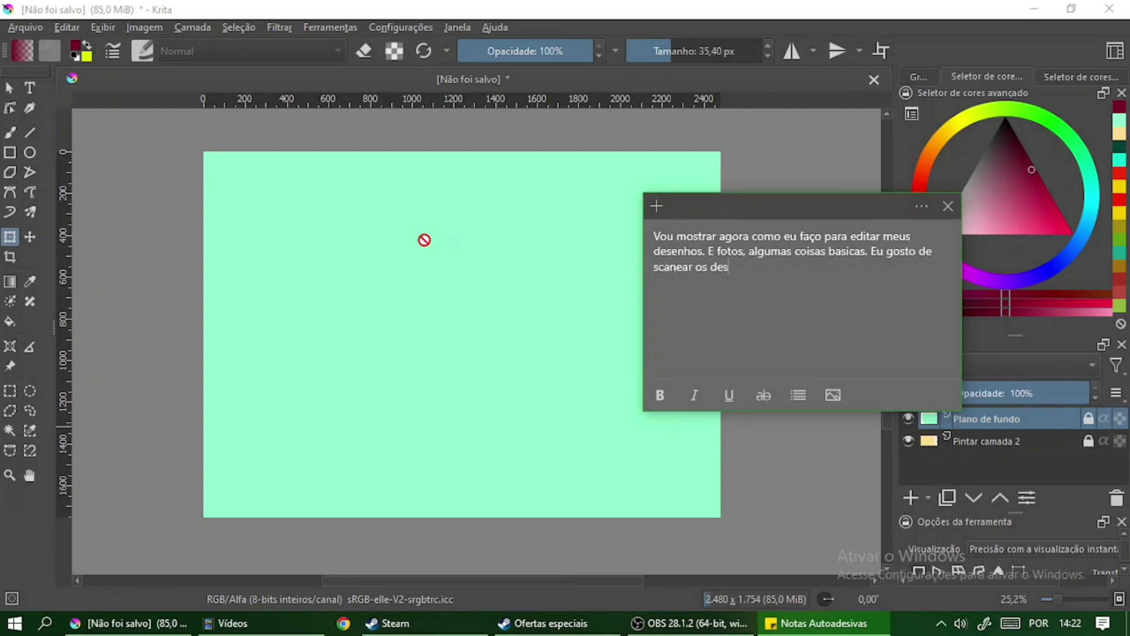
text(enhos para)
key(BackSpace)
key(BackSpace)
text(ar)
text(a ficar m)
text(elhor a qualidade,)
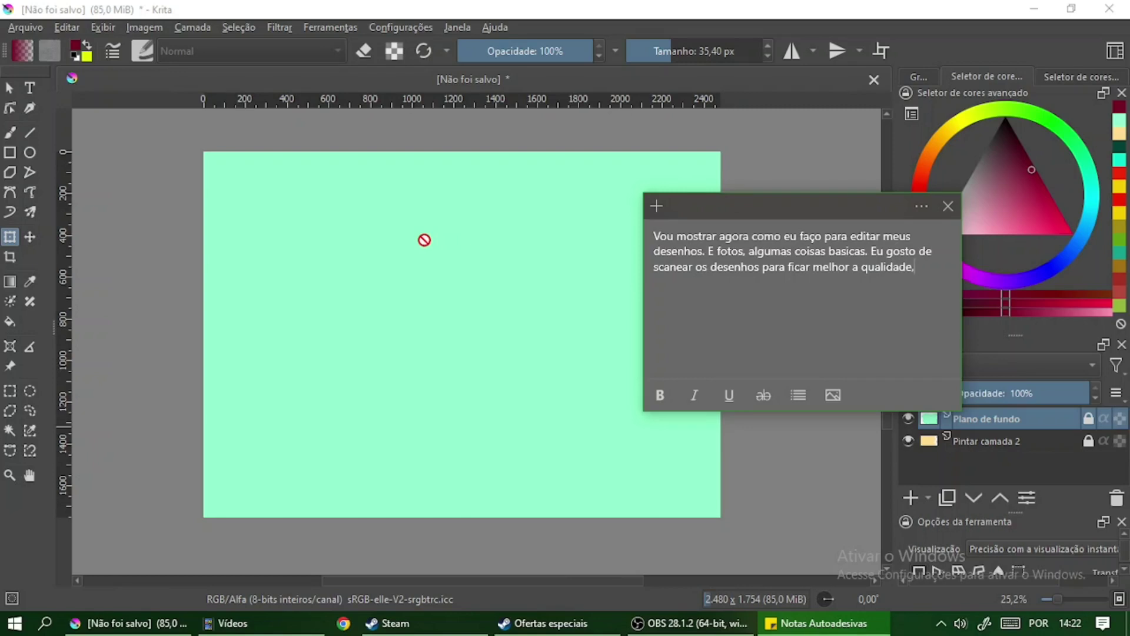
text( mas você tamb)
text(ém pode e)
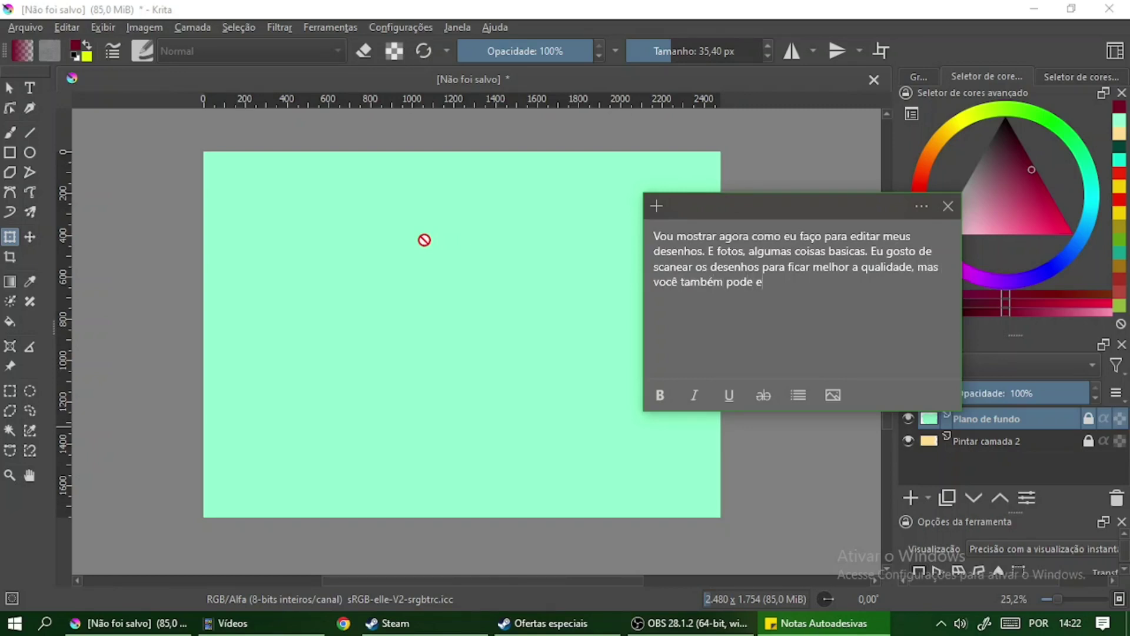
text(ditar das fotos c)
text(aso não tenha um )
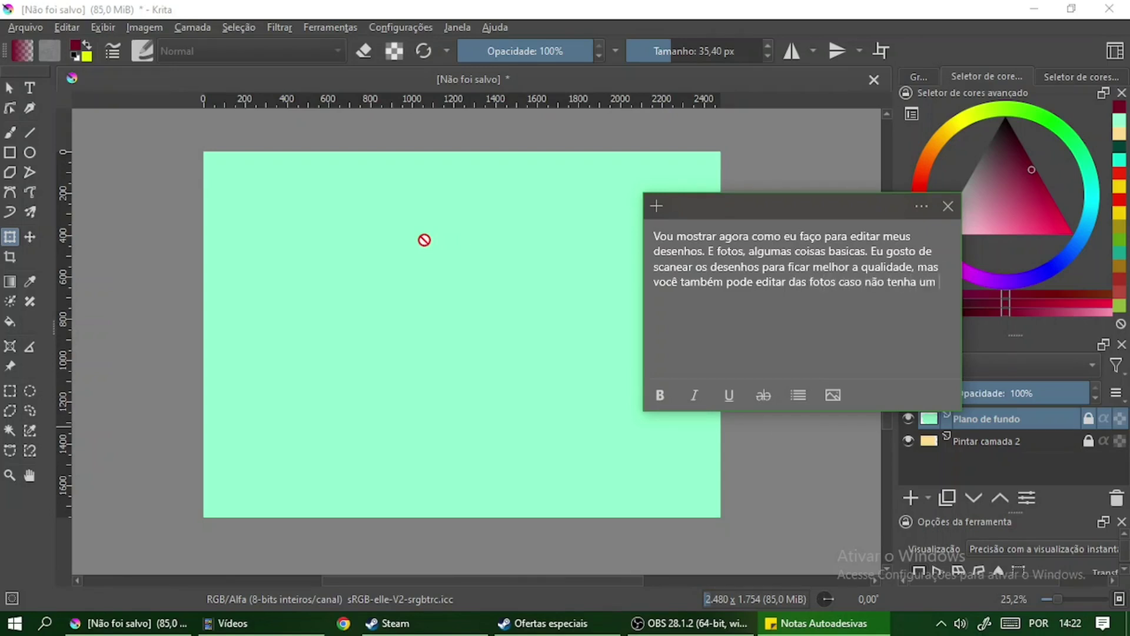
text(scaner. )
text(Seja c)
text(om fotos ou sc)
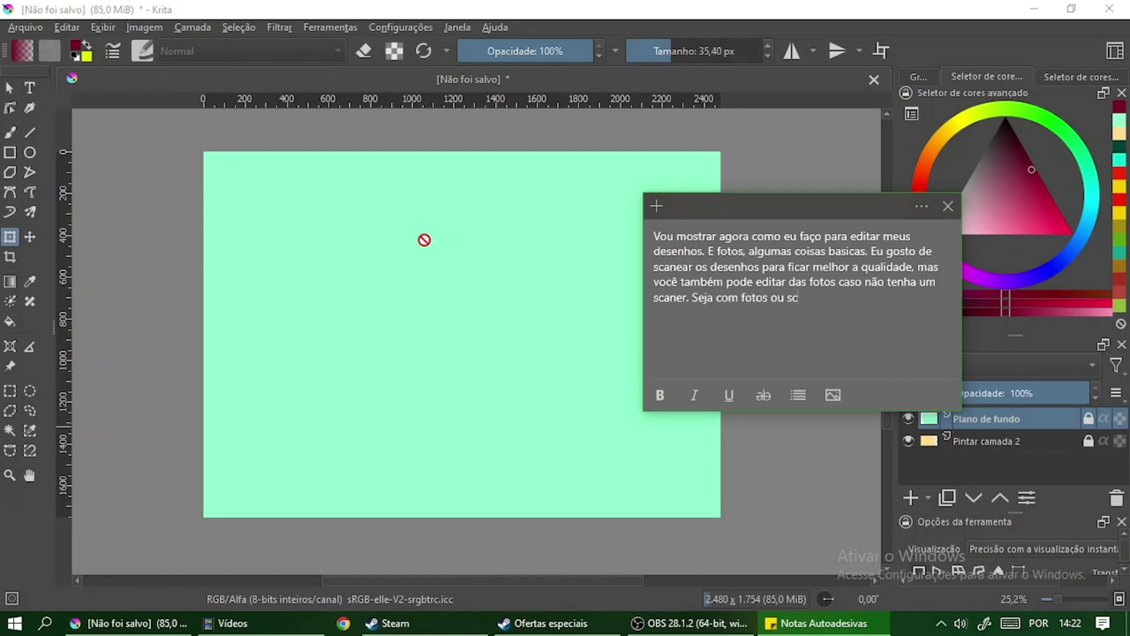
text(aner, )
text(ele)
text(s)
Add that images lose colour and visibility, which this video focuses on recovering.
key(BackSpace)
key(BackSpace)
key(BackSpace)
text(a imagem tende)
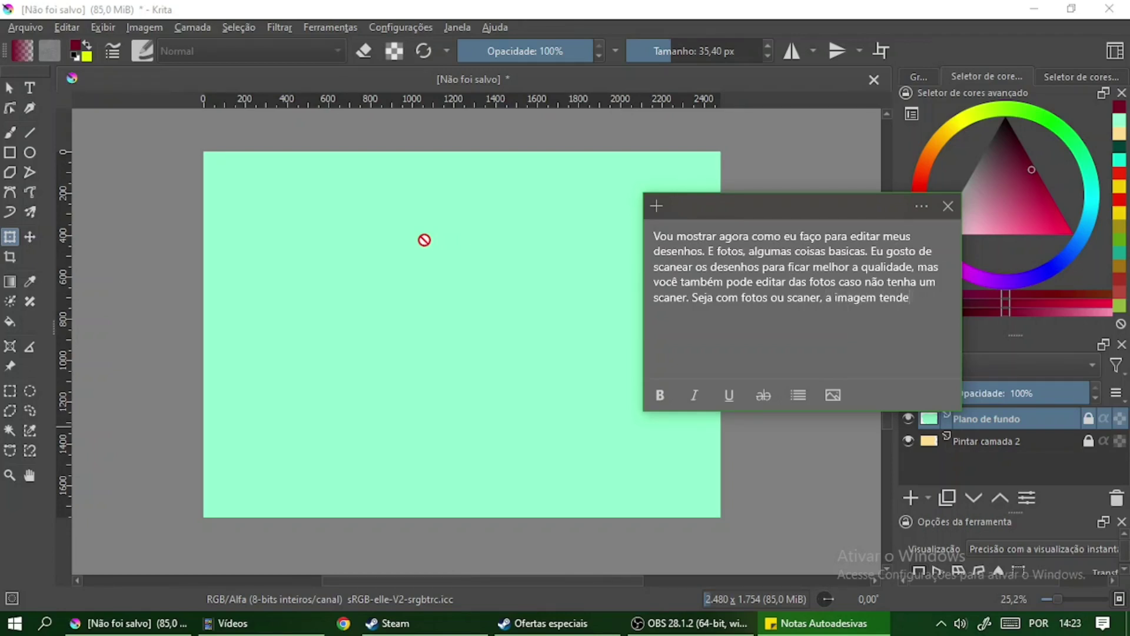
text( a perder um pouco )
text(da cor )
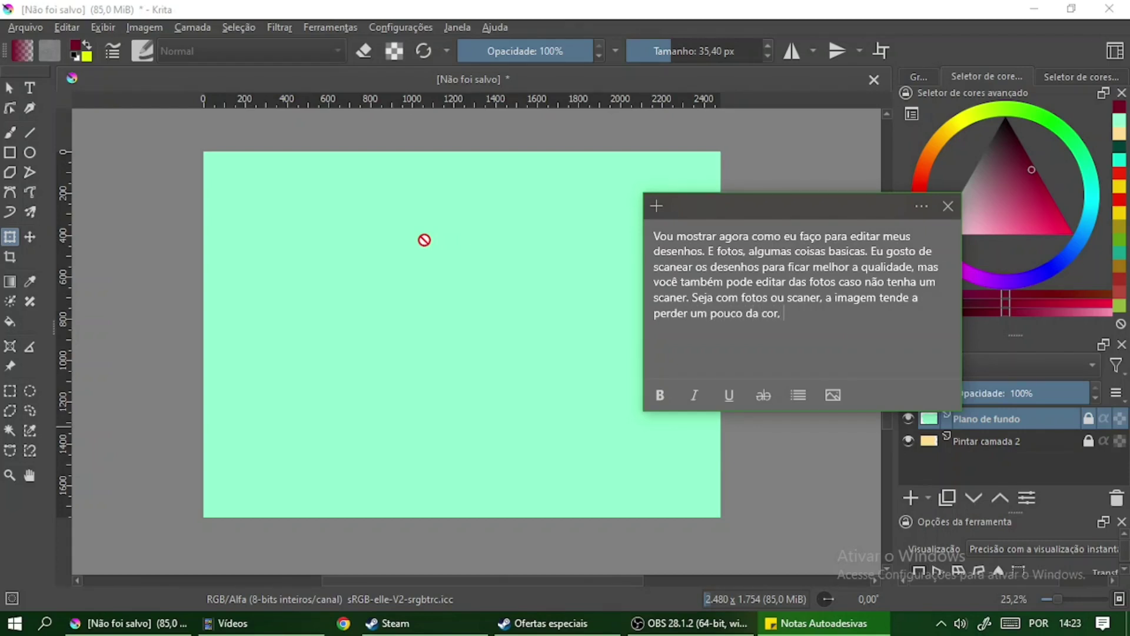
text(piorar)
text(isuali)
key(BackSpace)
key(BackSpace)
key(BackSpace)
key(BackSpace)
text(ibilida)
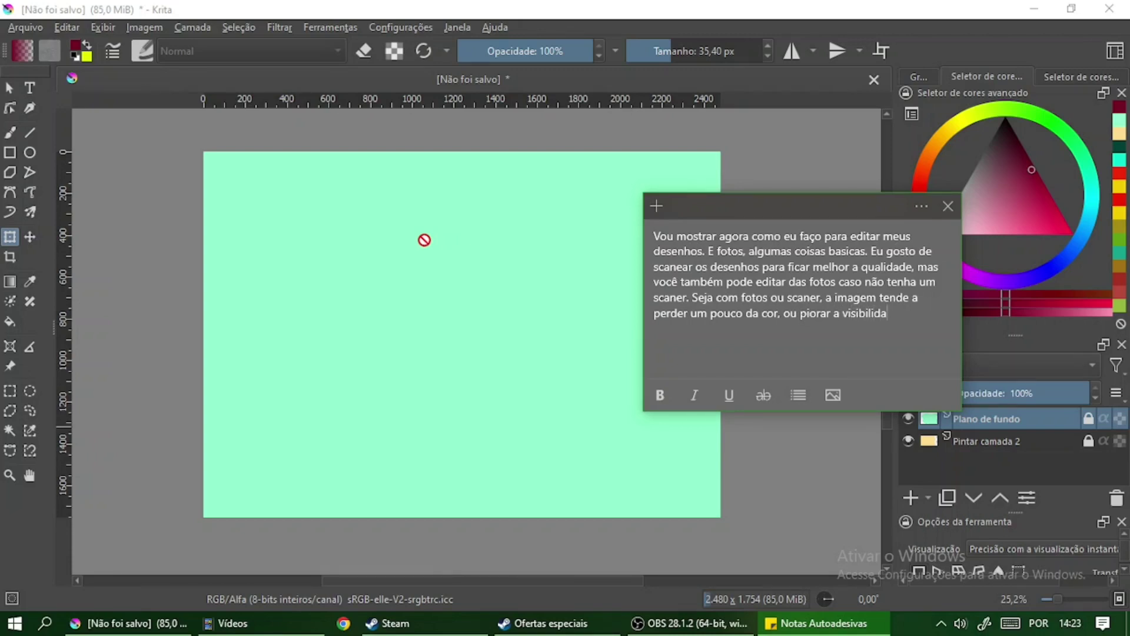
text(d)
text(e )
text(ou)
text( ma)
key(BackSpace)
key(BackSpace)
key(BackSpace)
text(ntã)
text(vou focar ni)
text(sso pr)
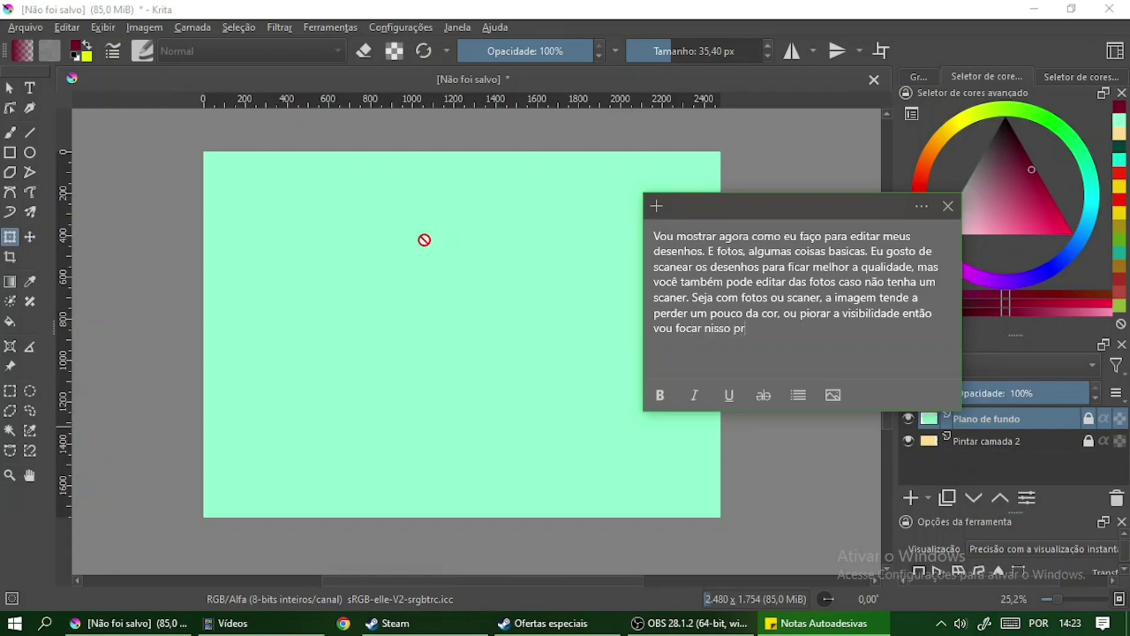
text(ecuperar.)
text(Mas  vo)
text(cê pode u)
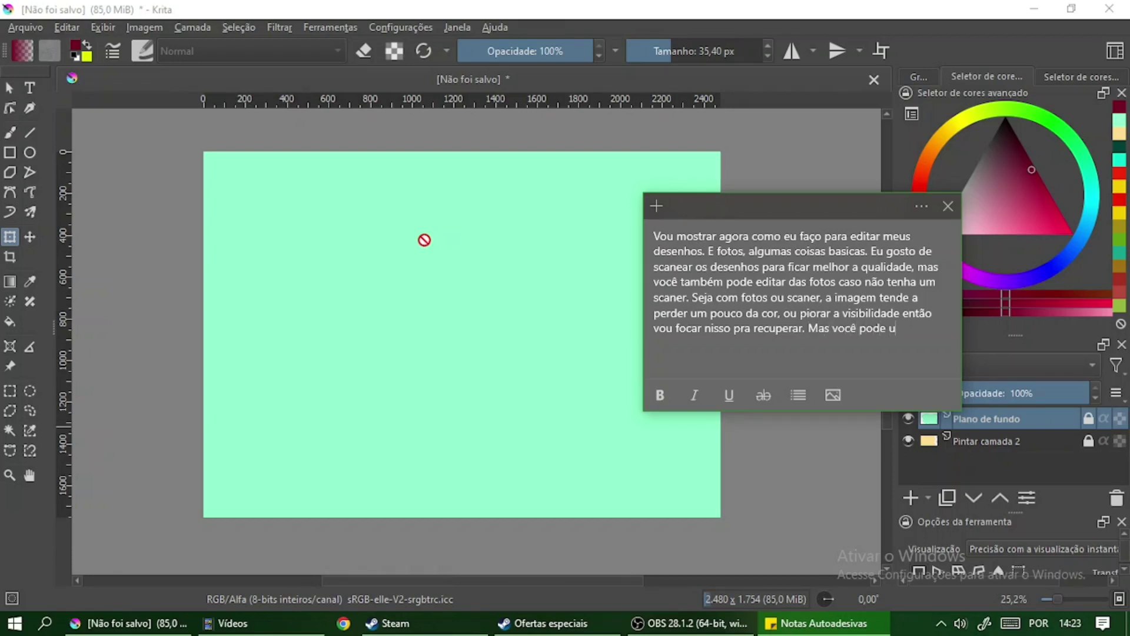
text(sar pr)
text(arias)
text(outras)
text( coisas.)
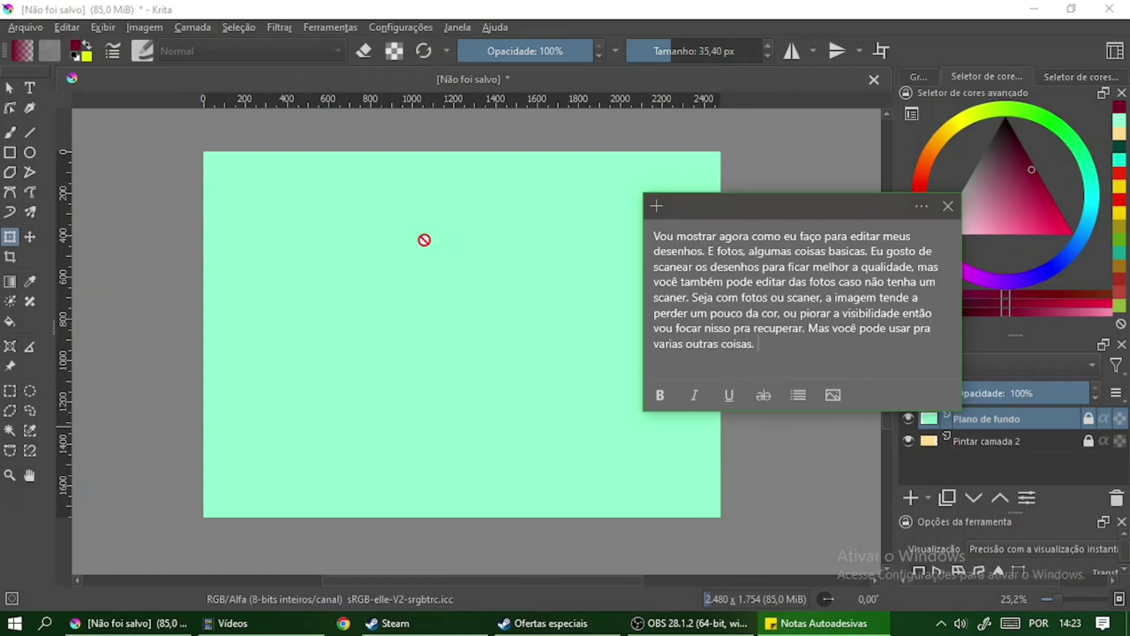
Select all of the note's text so it can be replaced.
click(754, 360)
click(653, 251)
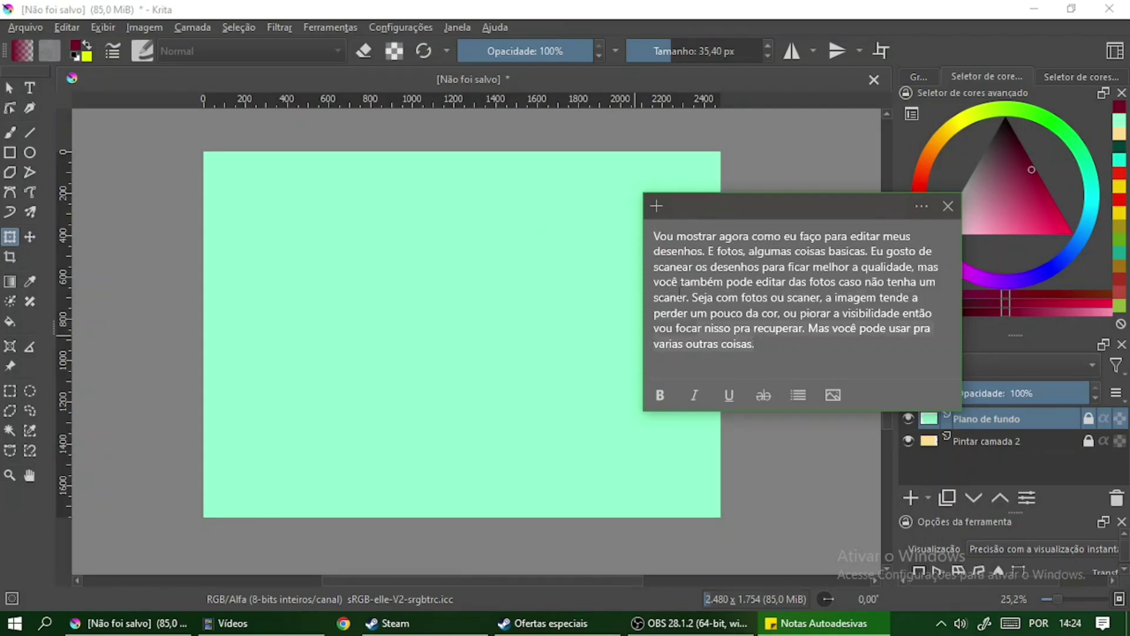
key(ctrl+a)
Start the new note: 'Vou mostrar também que você pode adicionar imagens direto no documento aberto'.
text(Voi)
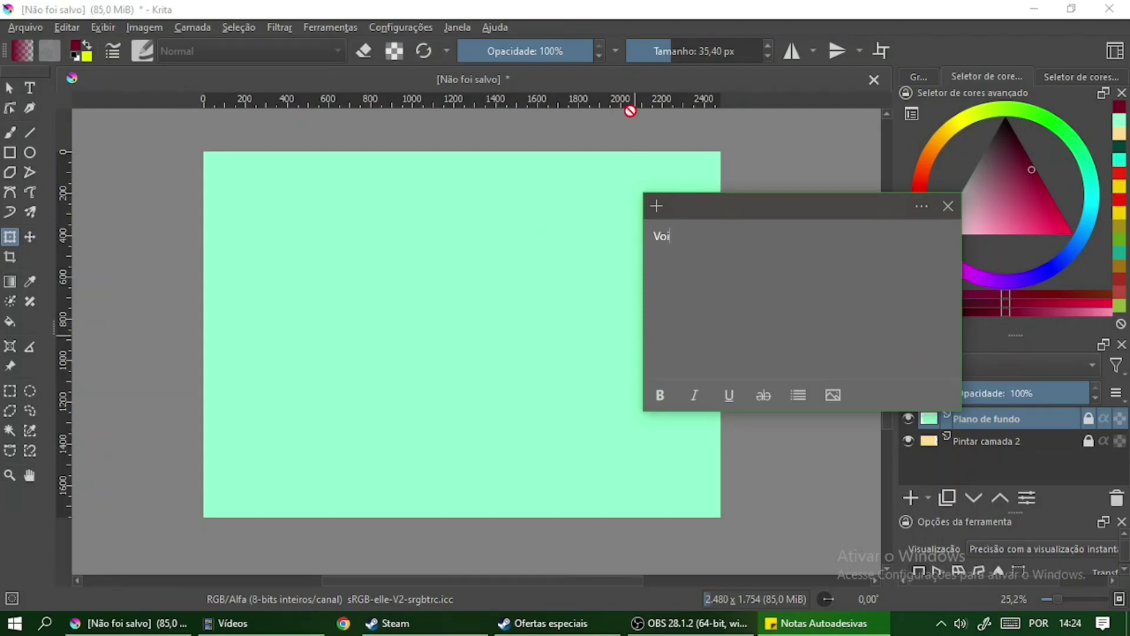
text(most)
text(rartamb)
text(ém que)
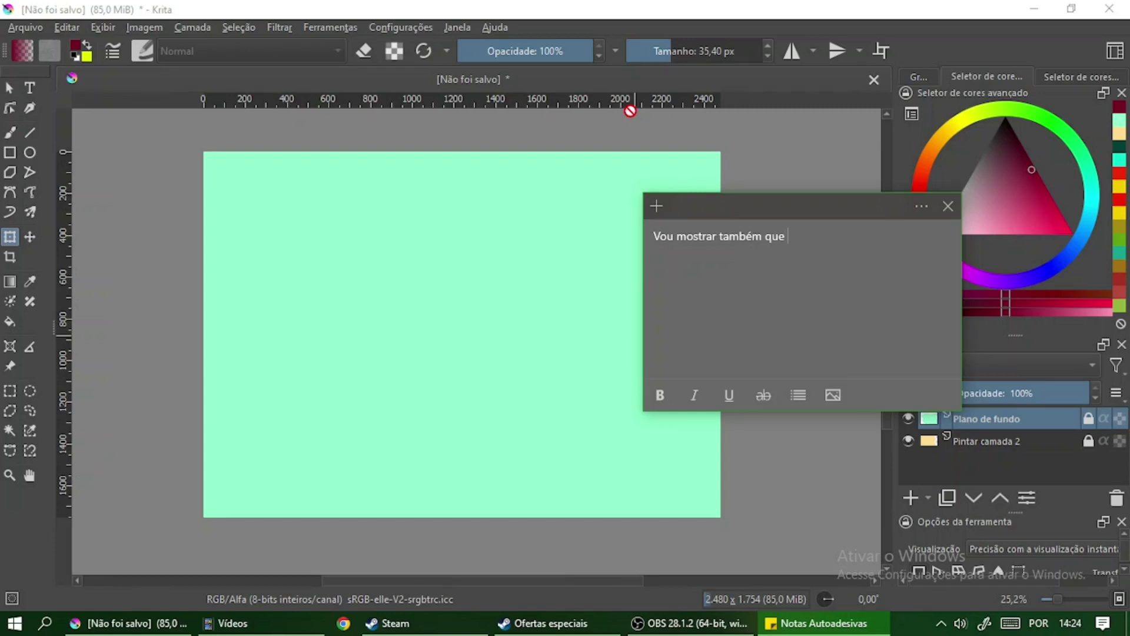
text(você pode a)
text(dicion)
text(ar imagem)
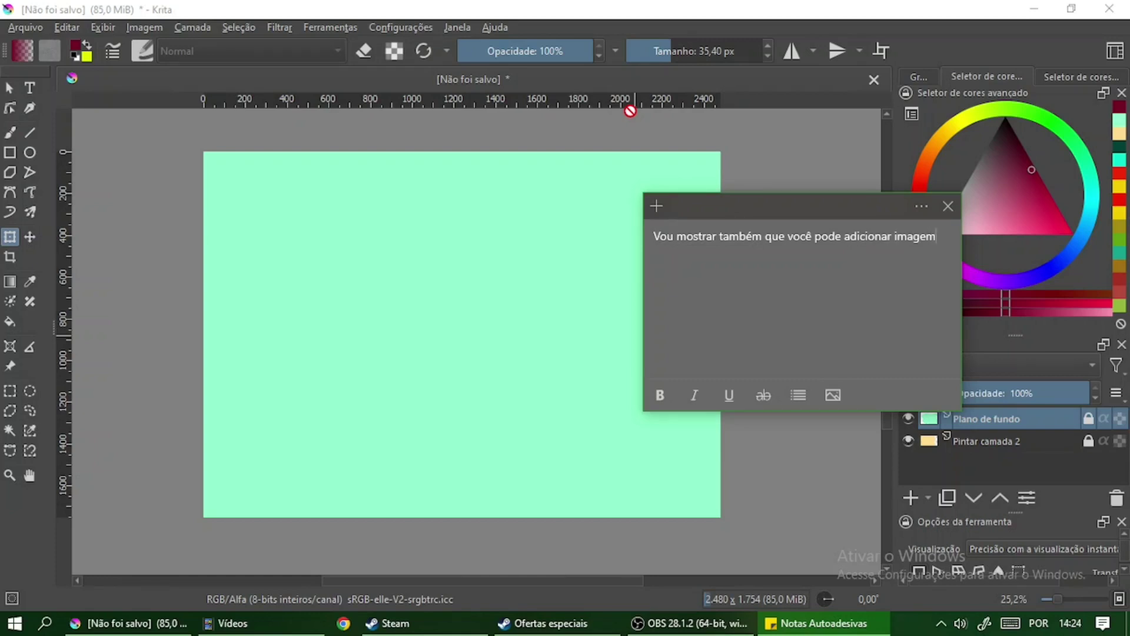
key(BackSpace)
text(ns dire)
text(to)
key(BackSpace)
text(no )
text(docu)
text(mento aberto )
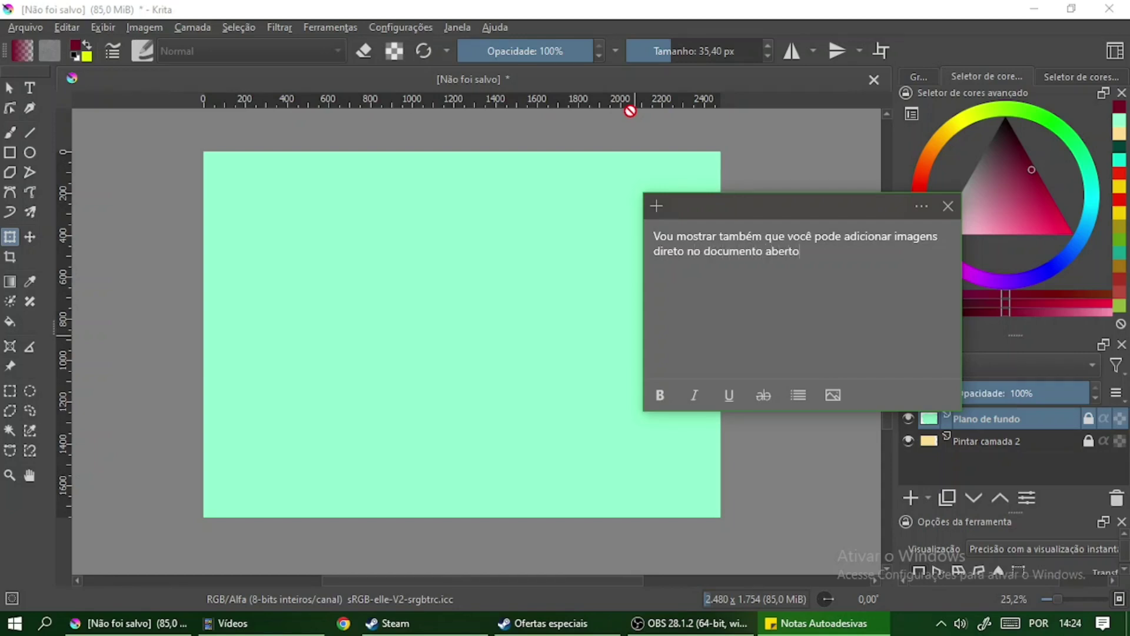
text(caso que)
Finish the sentence with 'caso queira como uma nova camada' and show the desktop.
key(BackSpace)
key(BackSpace)
text(ira como )
text(uma no)
key(BackSpace)
text(va c)
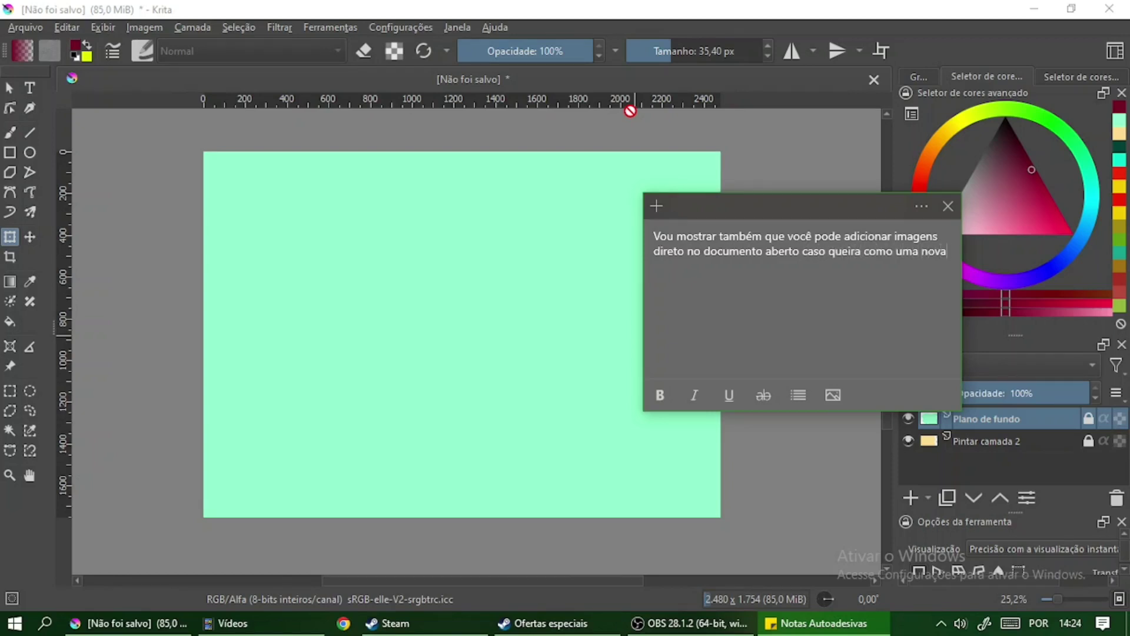
text(amada)
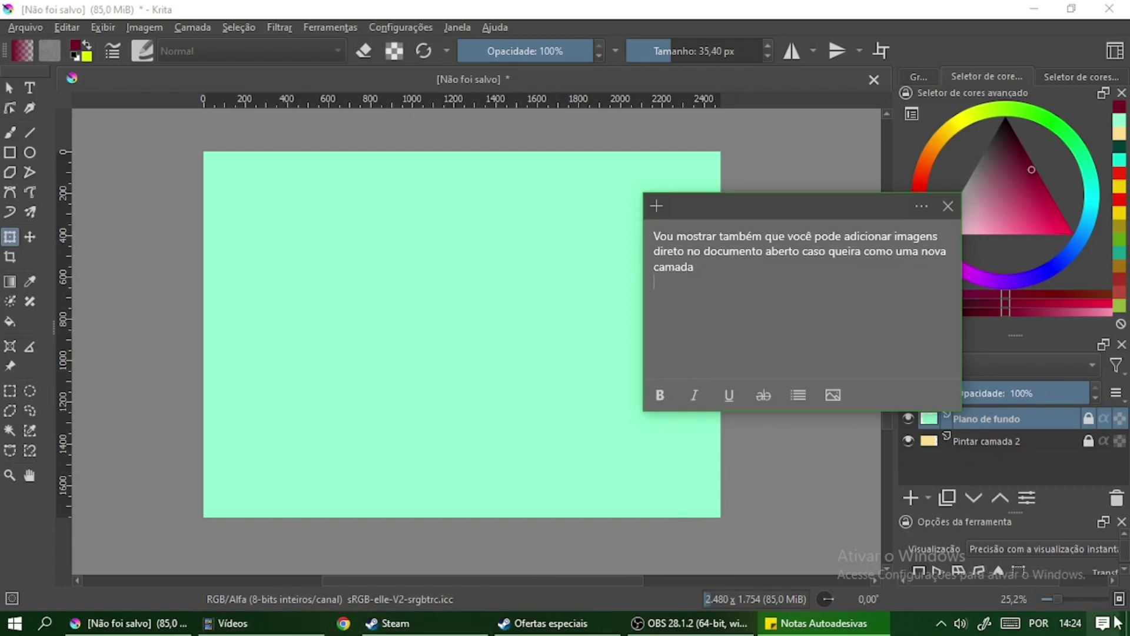
key(super+d)
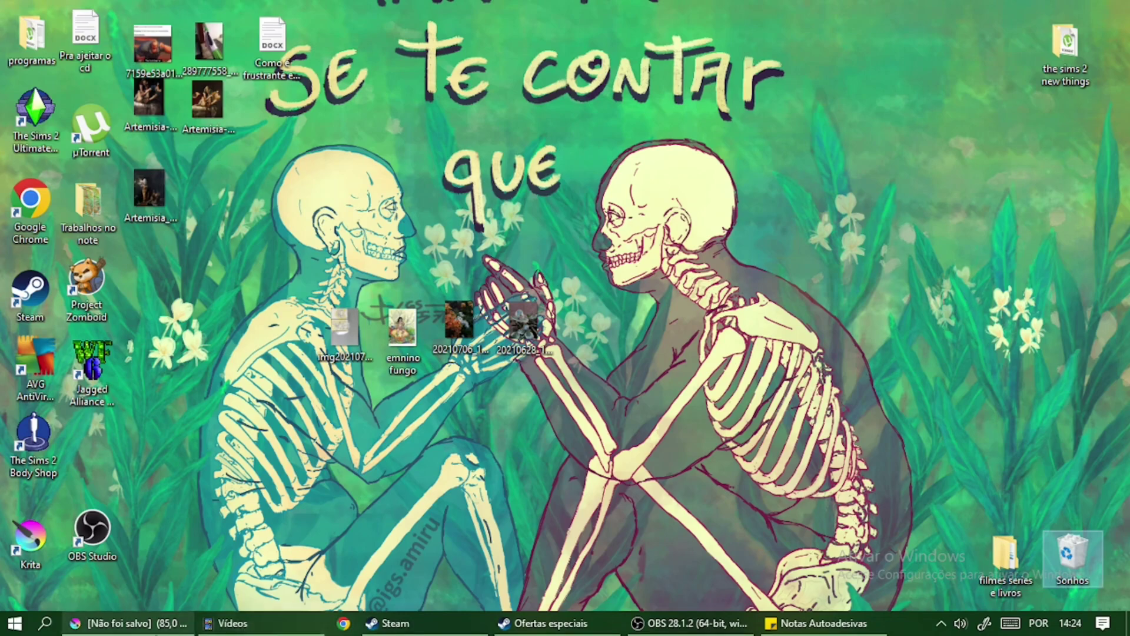
Open Área de Trabalho in a small Explorer window over Krita, showing 20210706_174008.
click(164, 628)
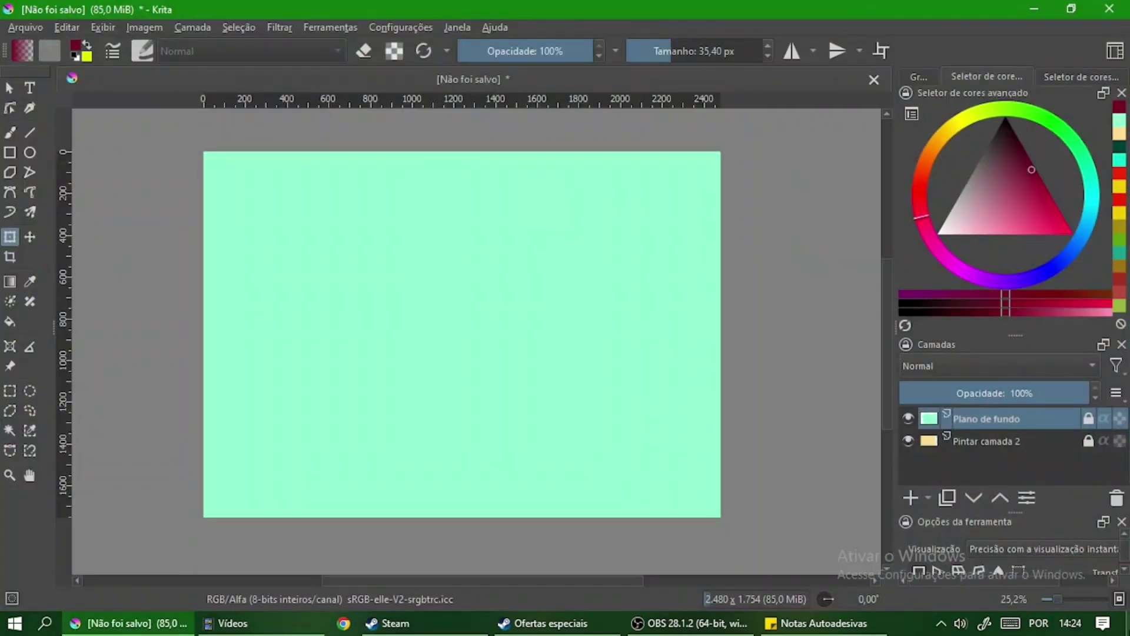
click(1128, 624)
double_click(1015, 552)
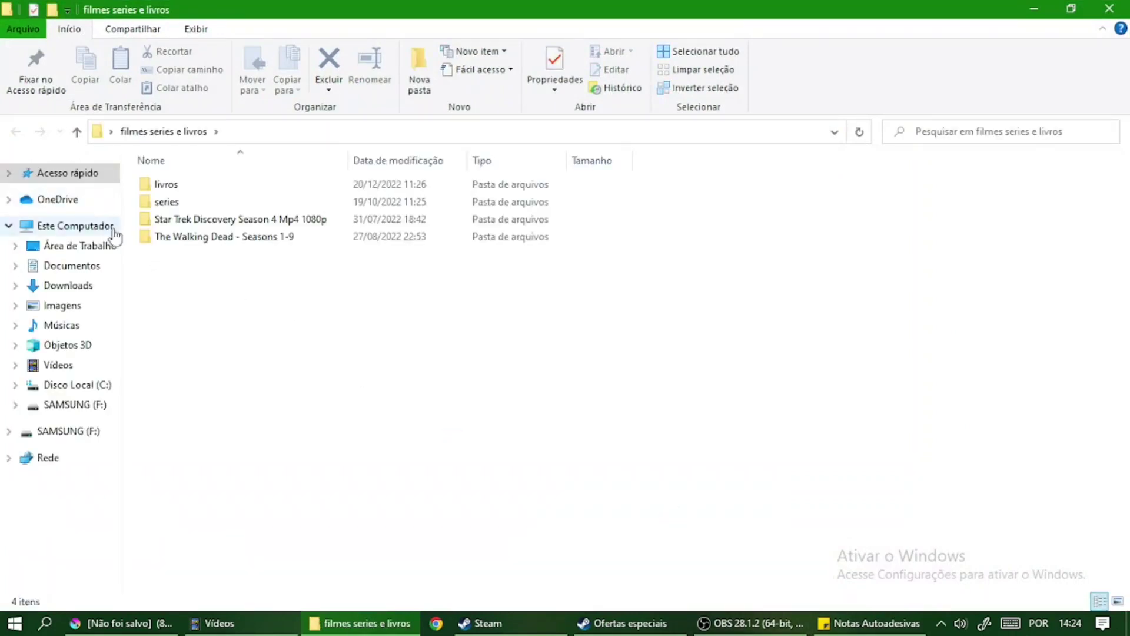
click(118, 246)
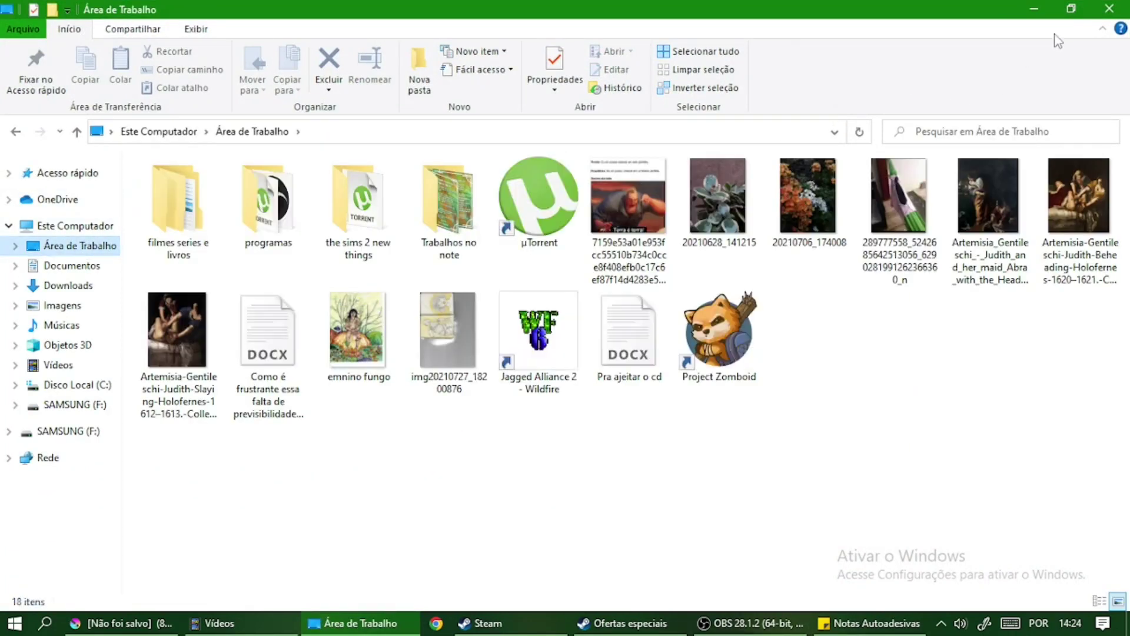
click(1072, 8)
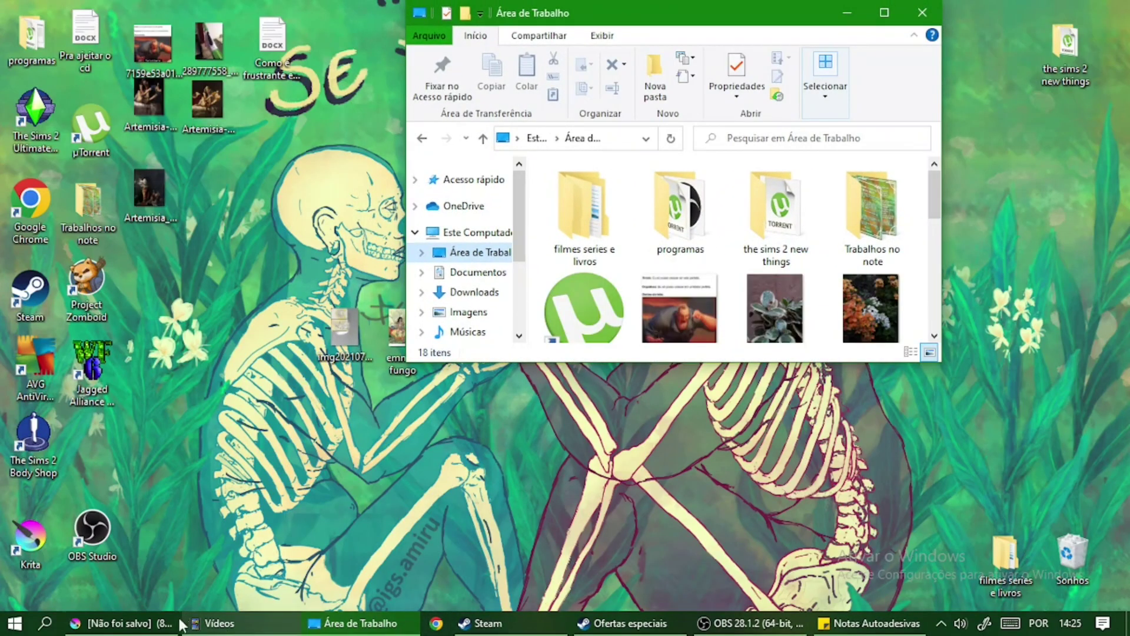
click(123, 623)
click(353, 623)
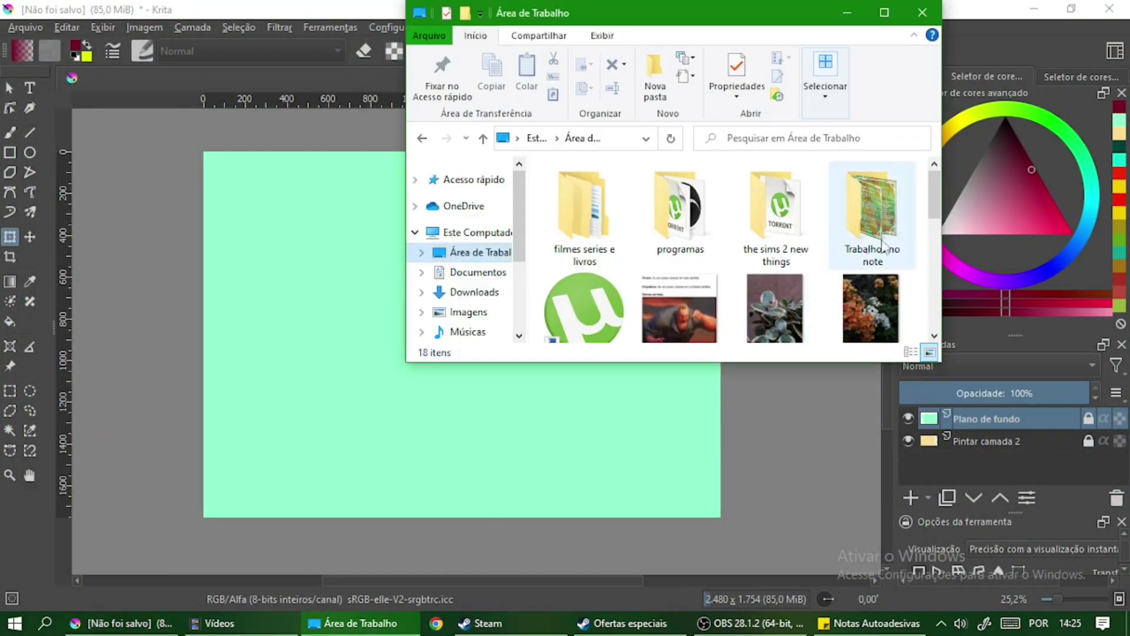
drag(936, 200, 930, 251)
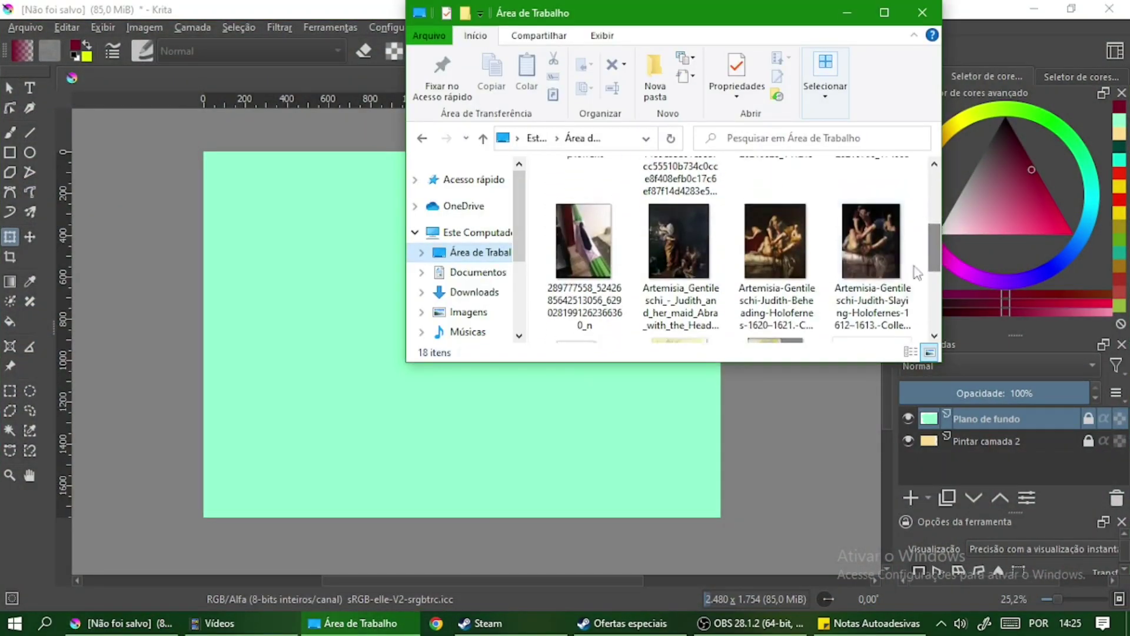
scroll(936, 265, down, 3)
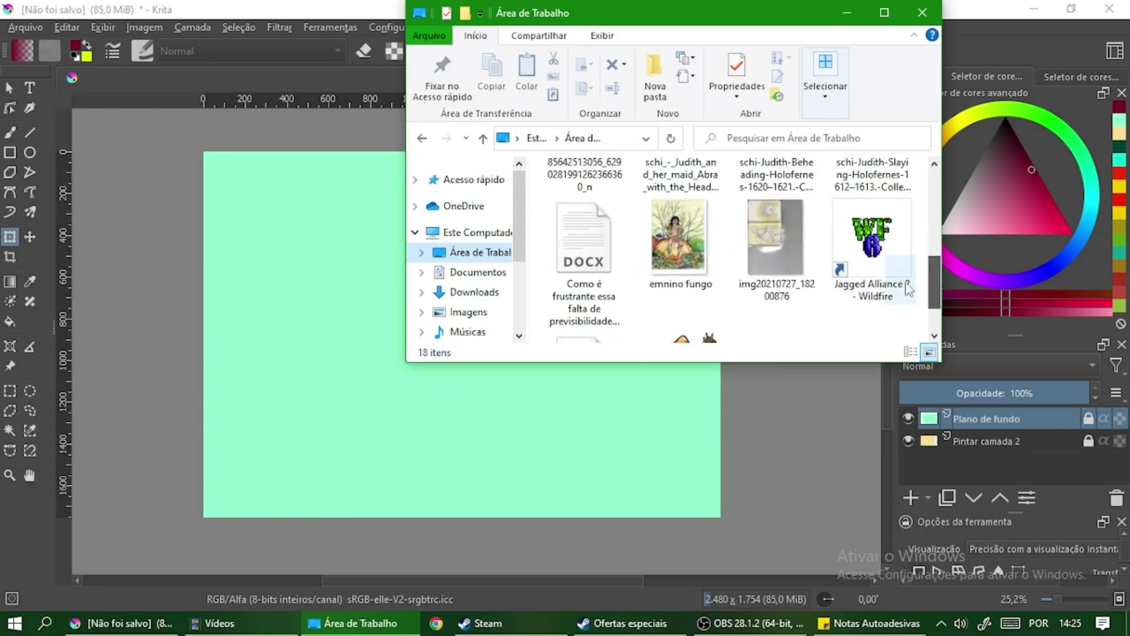
scroll(768, 253, up, 3)
scroll(742, 250, up, 2)
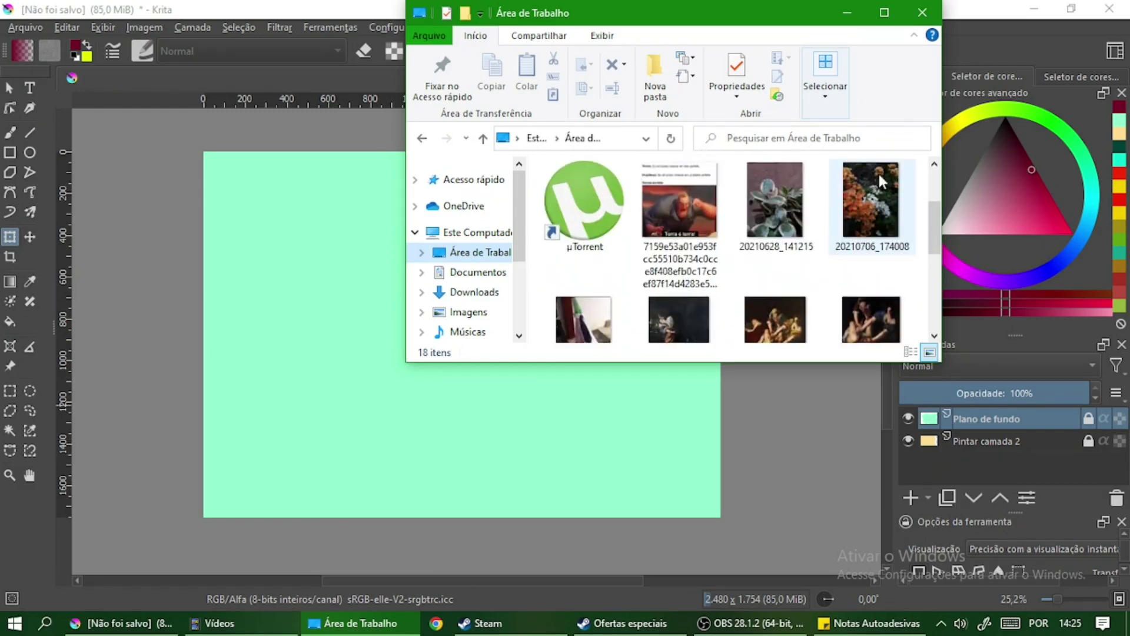
Drop 20210706_174008 onto the Krita canvas using 'Inserir como nova camada'.
drag(871, 202, 308, 390)
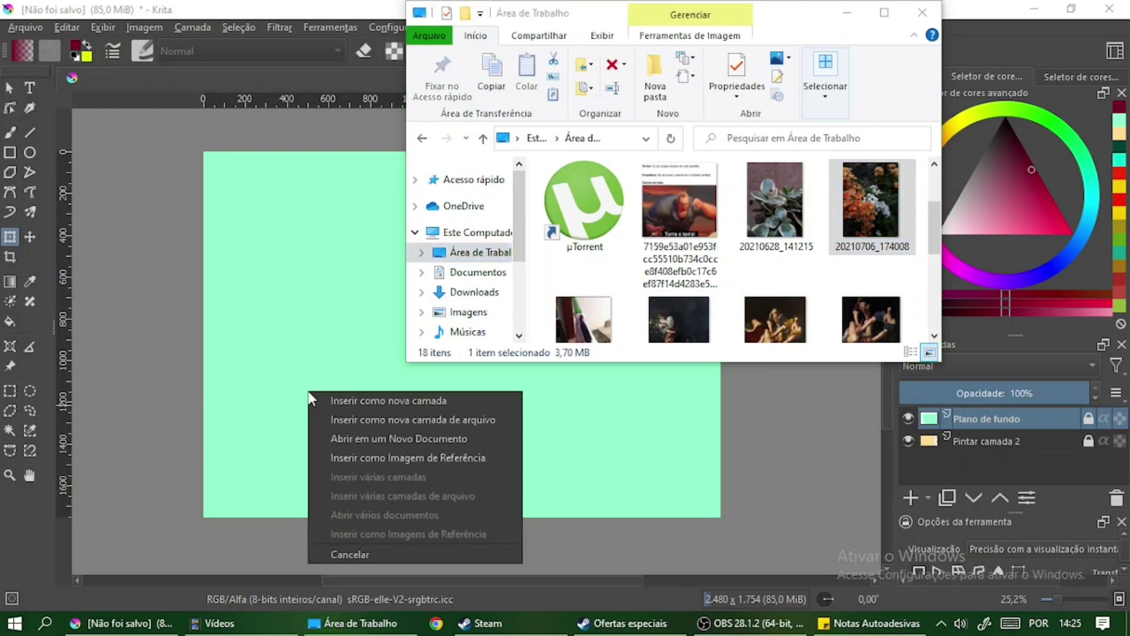
click(371, 404)
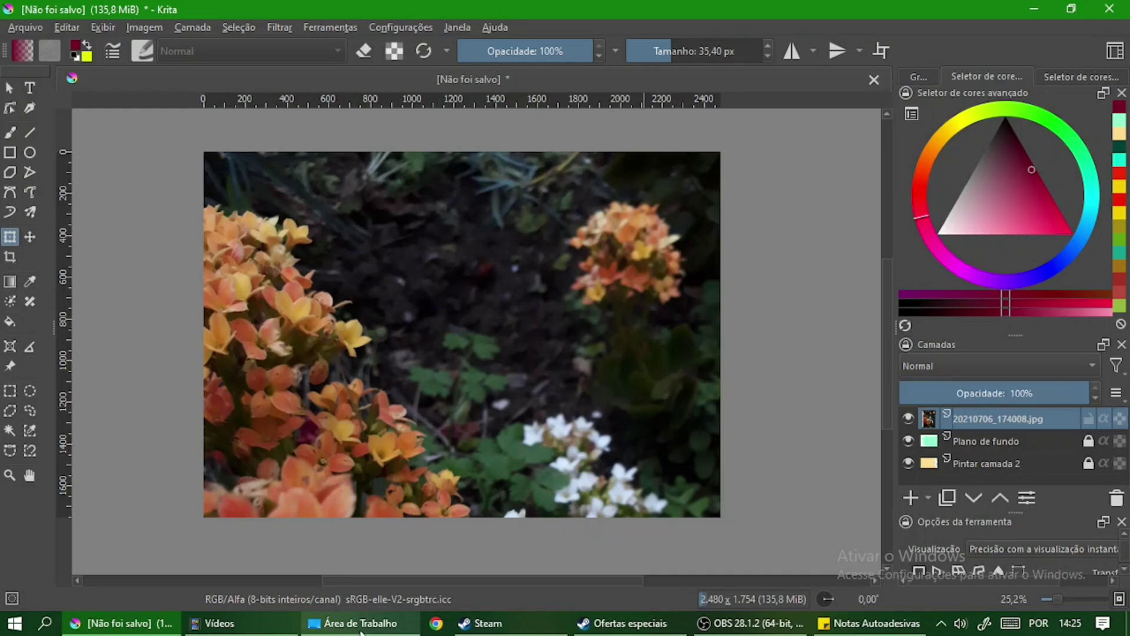
mouse_move(353, 623)
click(325, 629)
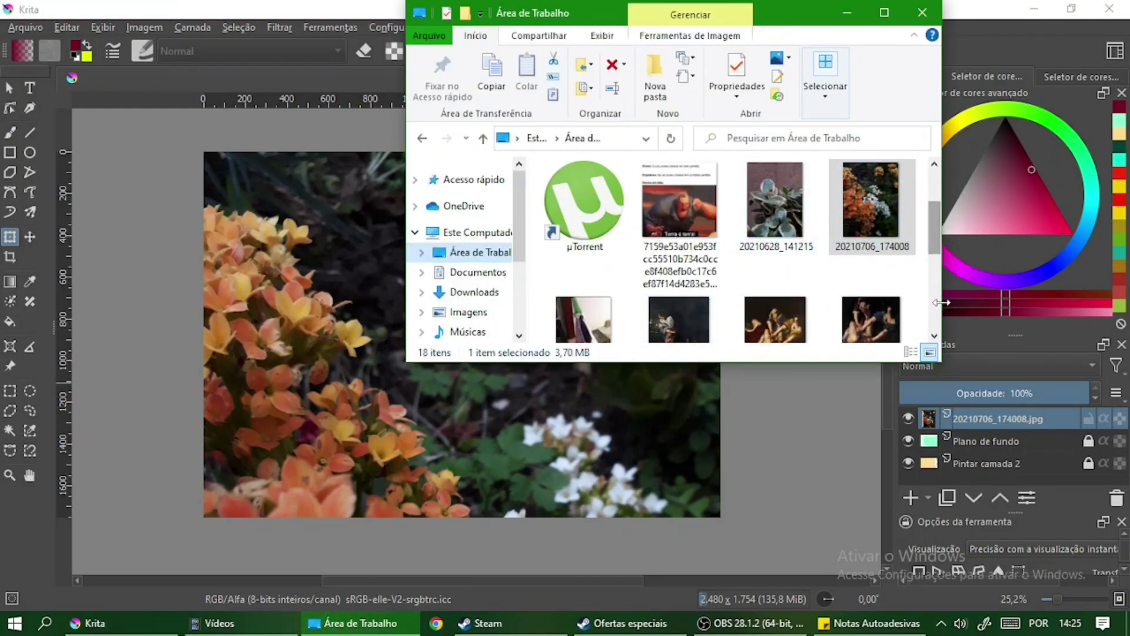
Set the flower photo layer's opacity to 73%.
click(989, 430)
click(1003, 392)
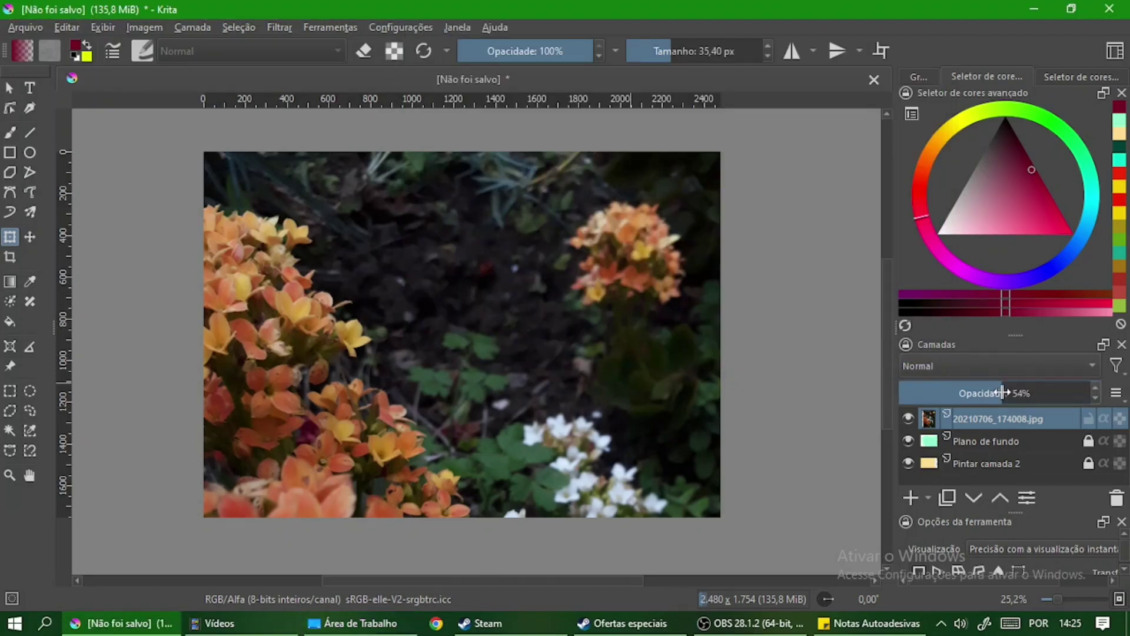
drag(1003, 393, 1039, 393)
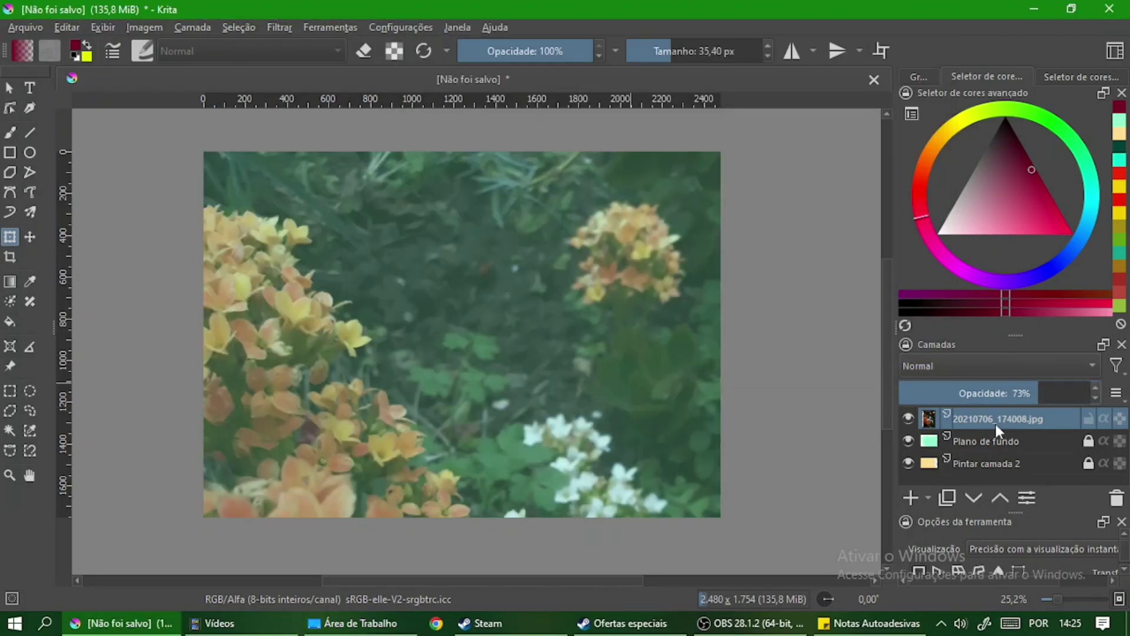
Add a new empty paint layer above the photo and try a brush stroke.
click(988, 445)
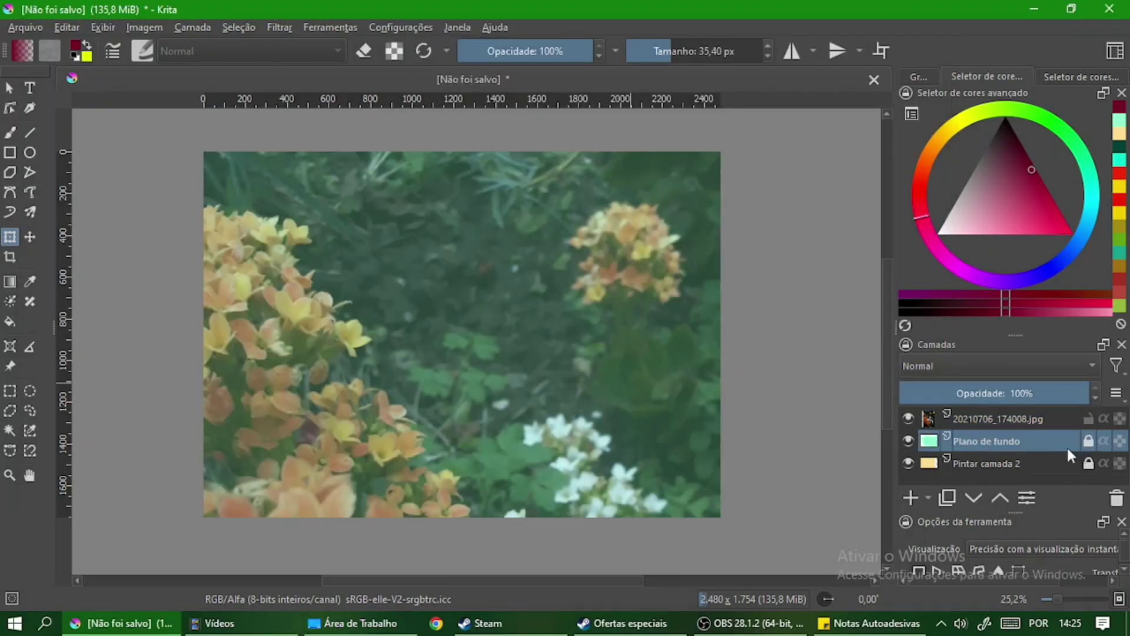
double_click(969, 464)
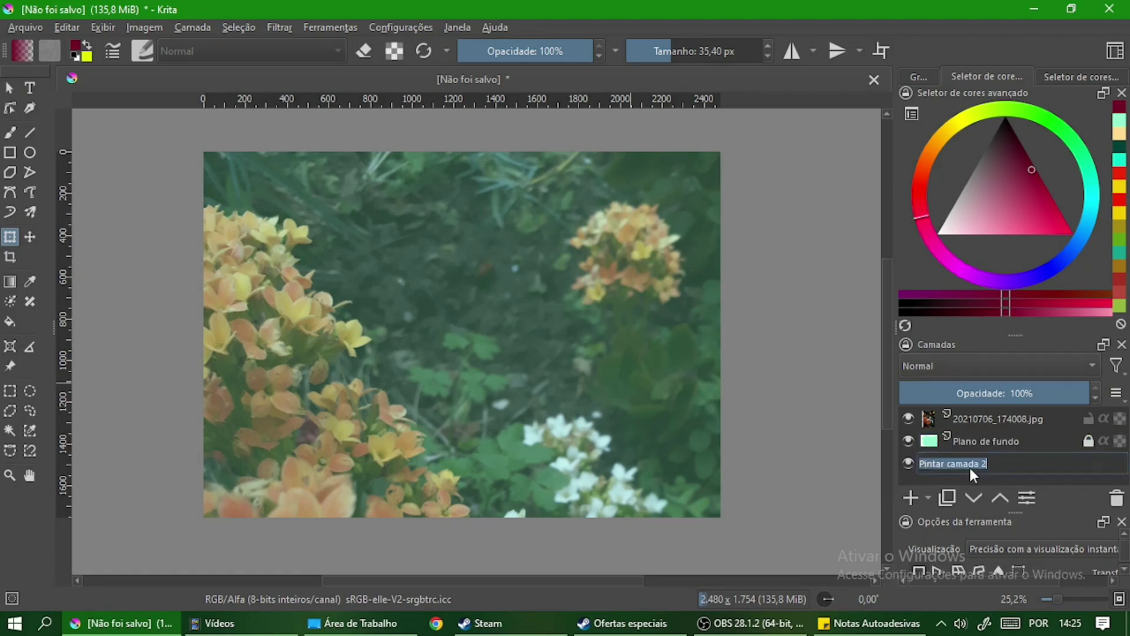
click(1024, 419)
click(913, 497)
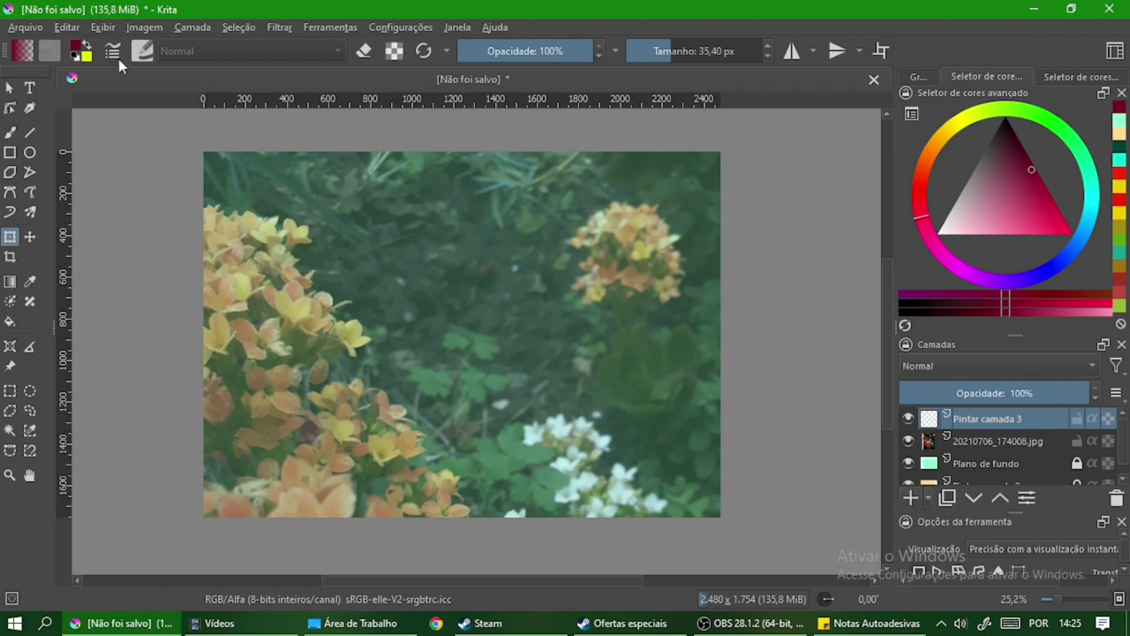
click(10, 133)
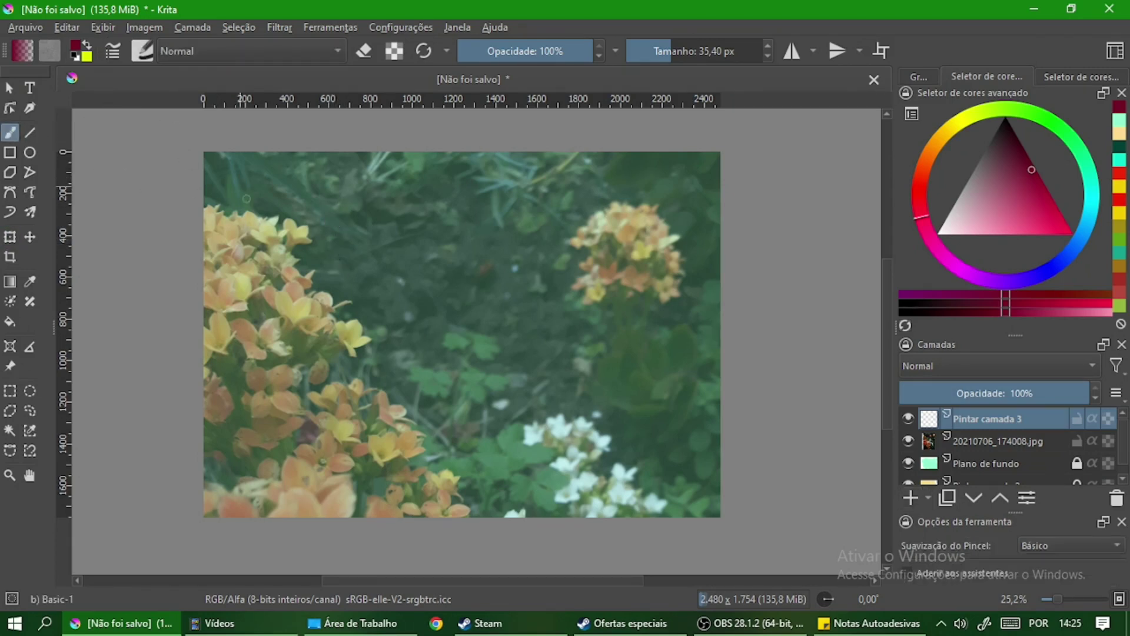
drag(281, 199, 293, 262)
Undo the test stroke and sample the pale colour of the white flowers.
key(ctrl+z)
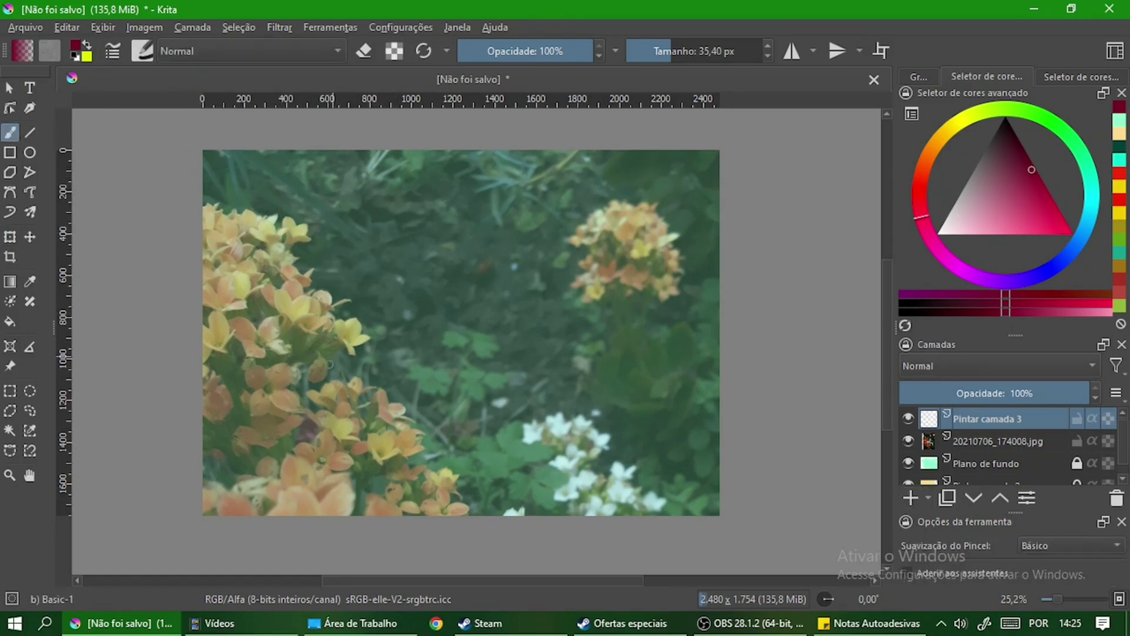
ctrl+click(262, 322)
ctrl+click(420, 289)
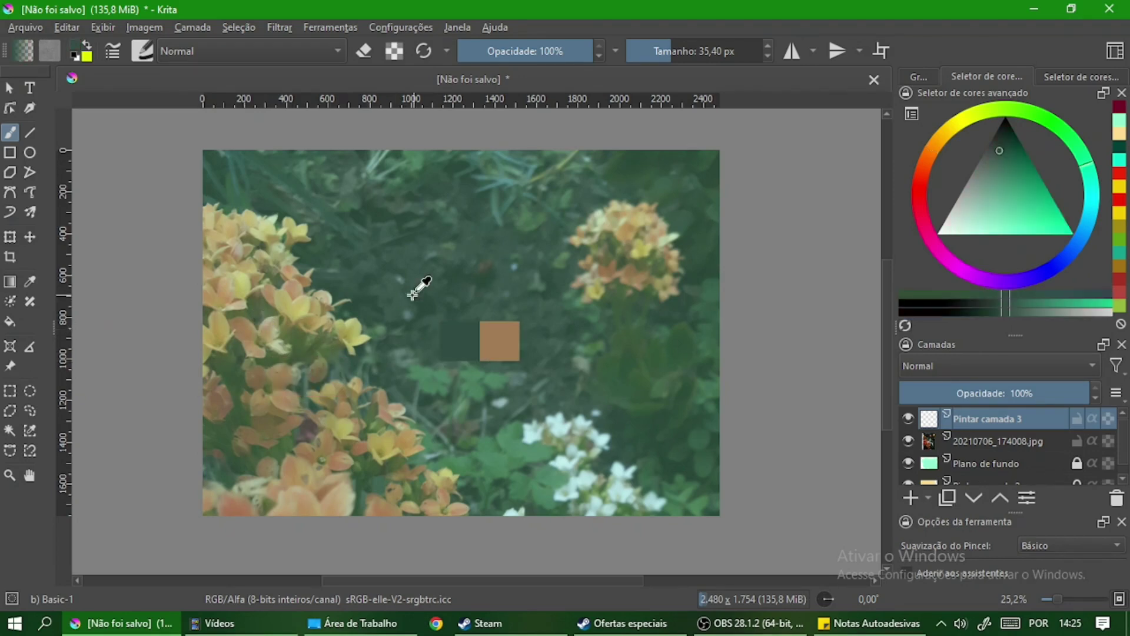
ctrl+click(547, 421)
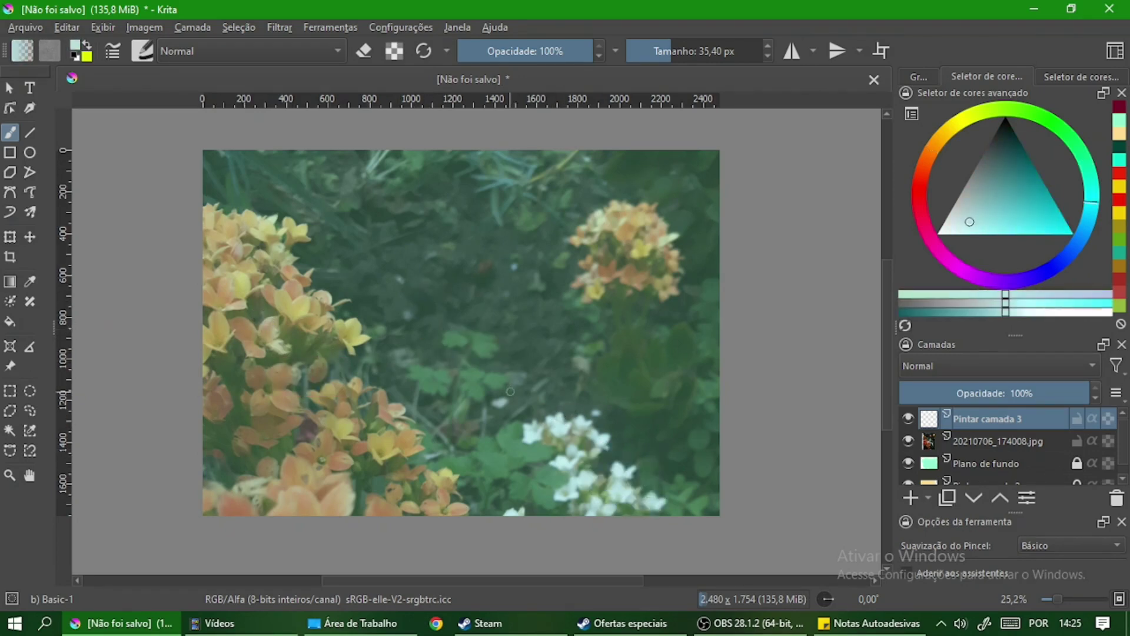
Handwrite 'Bem útil para' over the flowers with the brush.
mouse_move(325, 211)
mouse_down()
mouse_move(330, 268)
mouse_move(474, 254)
mouse_up()
drag(393, 288, 454, 323)
drag(440, 295, 472, 285)
drag(481, 289, 486, 322)
drag(496, 259, 517, 321)
mouse_move(366, 368)
mouse_down()
mouse_move(447, 406)
mouse_move(457, 372)
mouse_up()
drag(501, 368, 508, 392)
drag(520, 315, 559, 400)
mouse_move(539, 353)
mouse_down()
mouse_move(593, 359)
mouse_move(663, 321)
mouse_up()
Write 'fazer uma edição tope', add a smiley, and fade the layer to 33%.
mouse_move(280, 420)
mouse_down()
mouse_move(347, 453)
mouse_move(474, 456)
mouse_move(574, 413)
mouse_move(618, 424)
mouse_move(663, 406)
mouse_move(615, 412)
mouse_up()
mouse_move(494, 456)
mouse_down()
mouse_move(498, 497)
mouse_move(515, 468)
mouse_move(553, 480)
mouse_up()
mouse_move(548, 465)
mouse_down()
mouse_move(574, 512)
mouse_move(608, 495)
mouse_up()
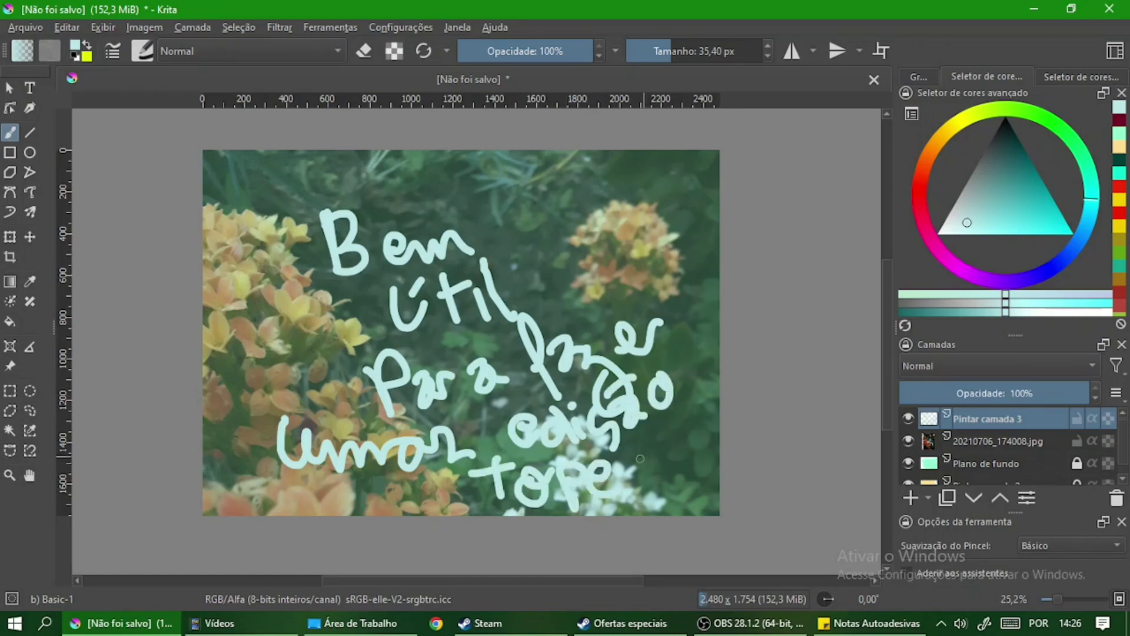
mouse_move(639, 454)
mouse_down()
mouse_move(679, 451)
mouse_move(649, 444)
mouse_move(664, 441)
mouse_up()
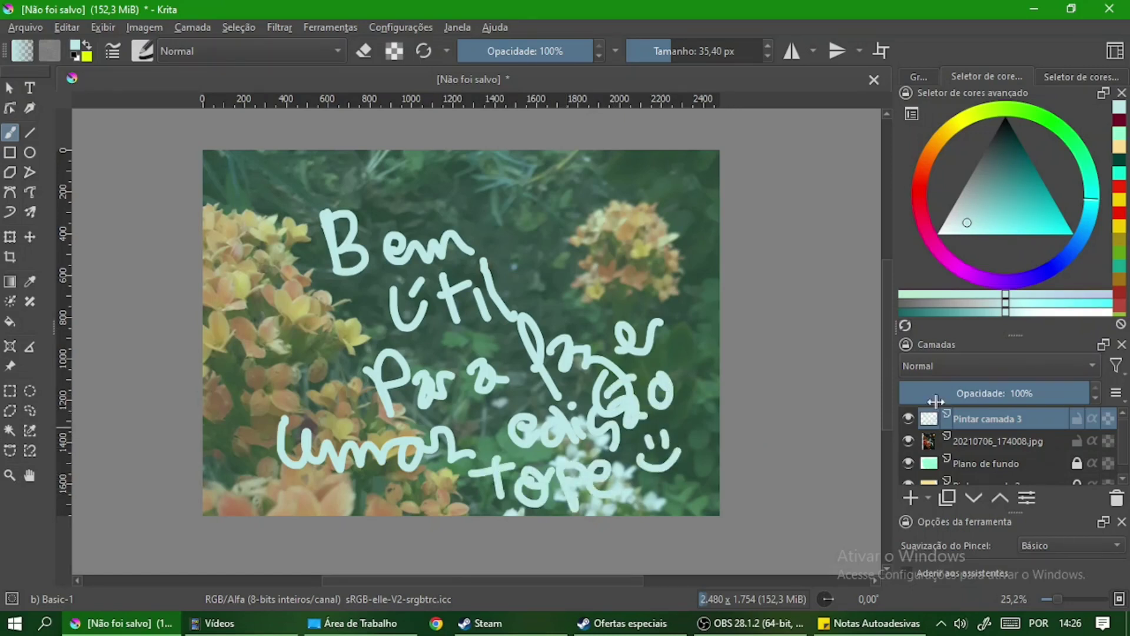
click(994, 393)
drag(979, 396, 962, 395)
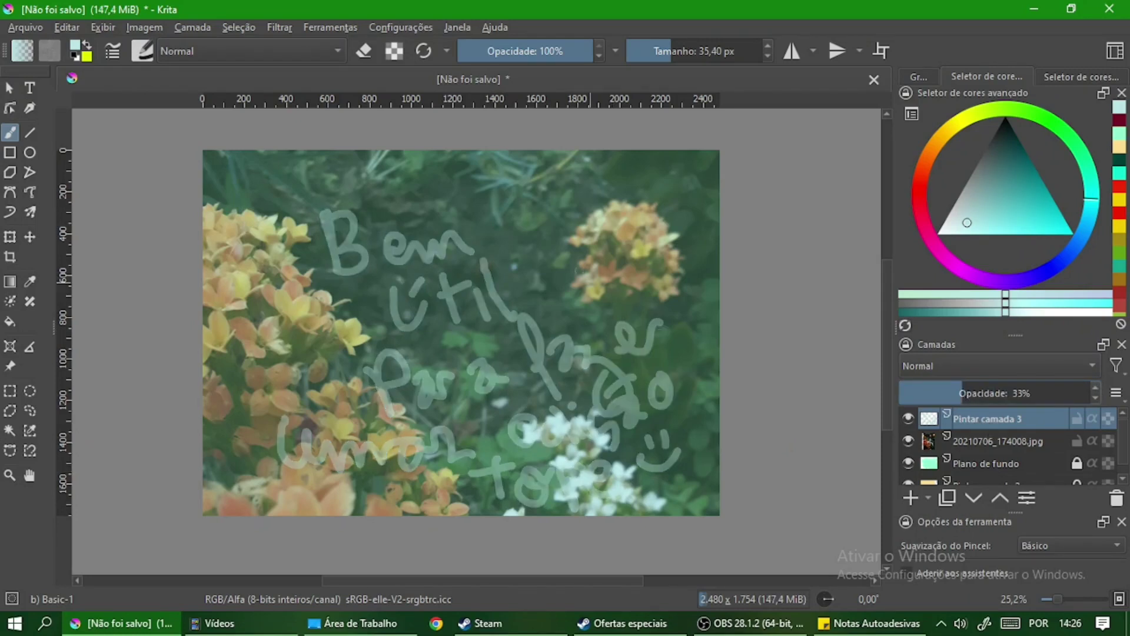
Close the flower document without saving.
click(873, 78)
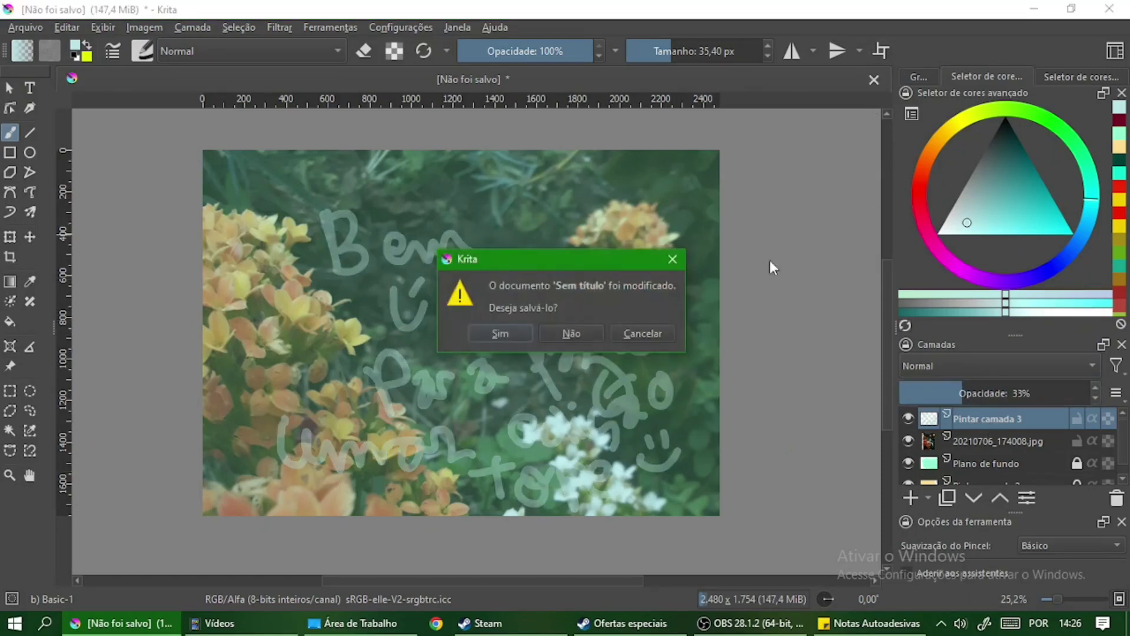
click(570, 335)
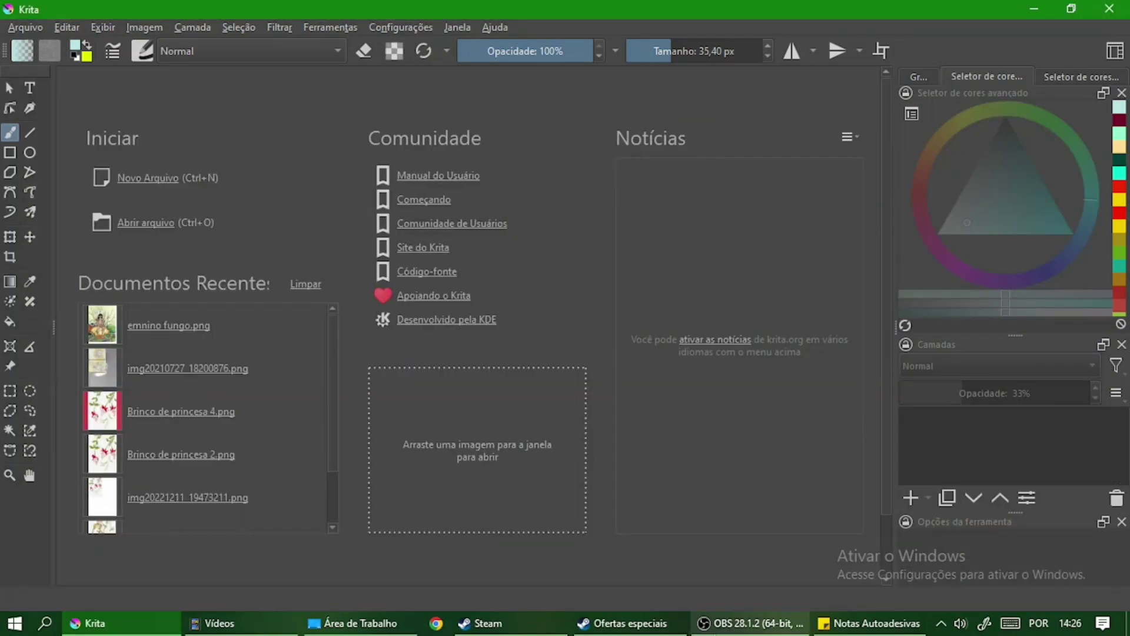
click(361, 623)
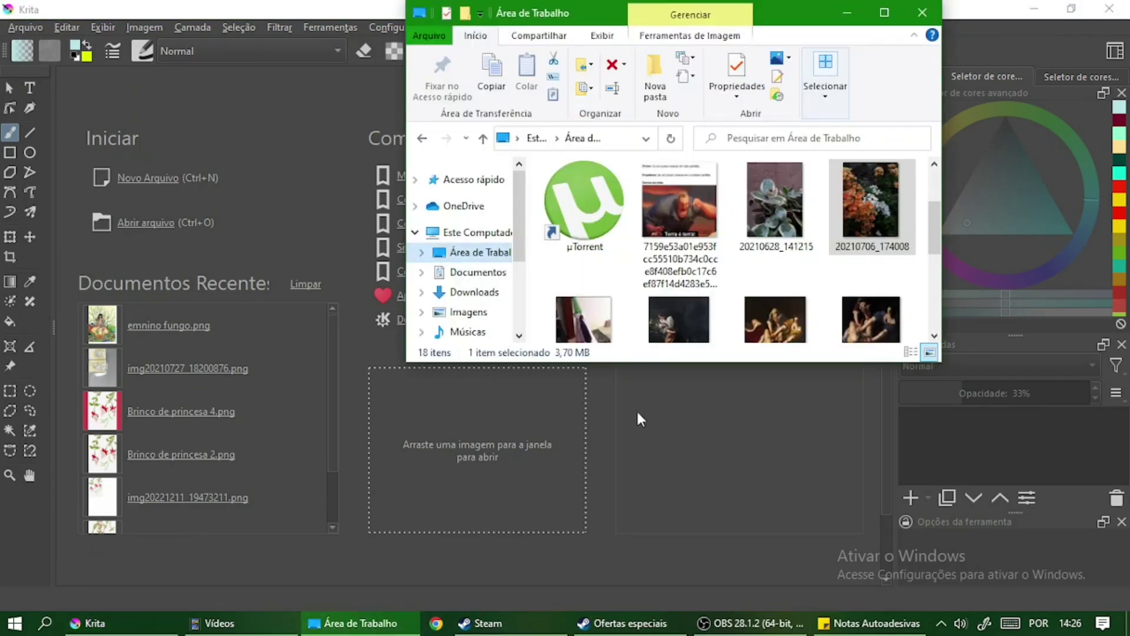
Drag the scan img20210727_18200876 from Explorer into Krita to open it.
drag(932, 231, 926, 285)
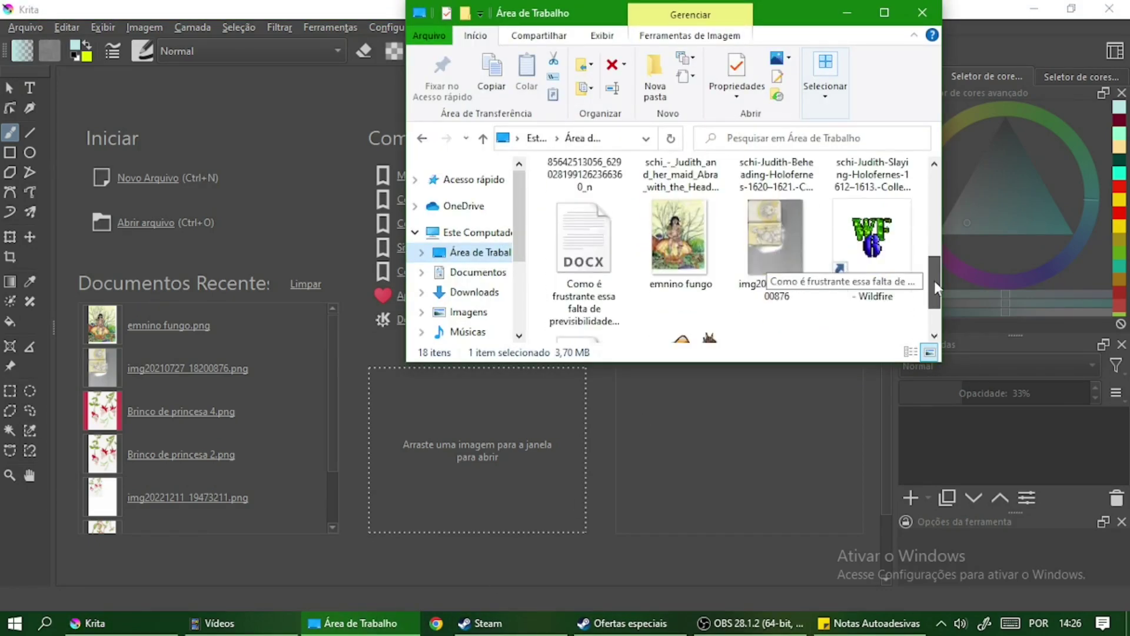
scroll(762, 267, up, 2)
scroll(771, 272, down, 2)
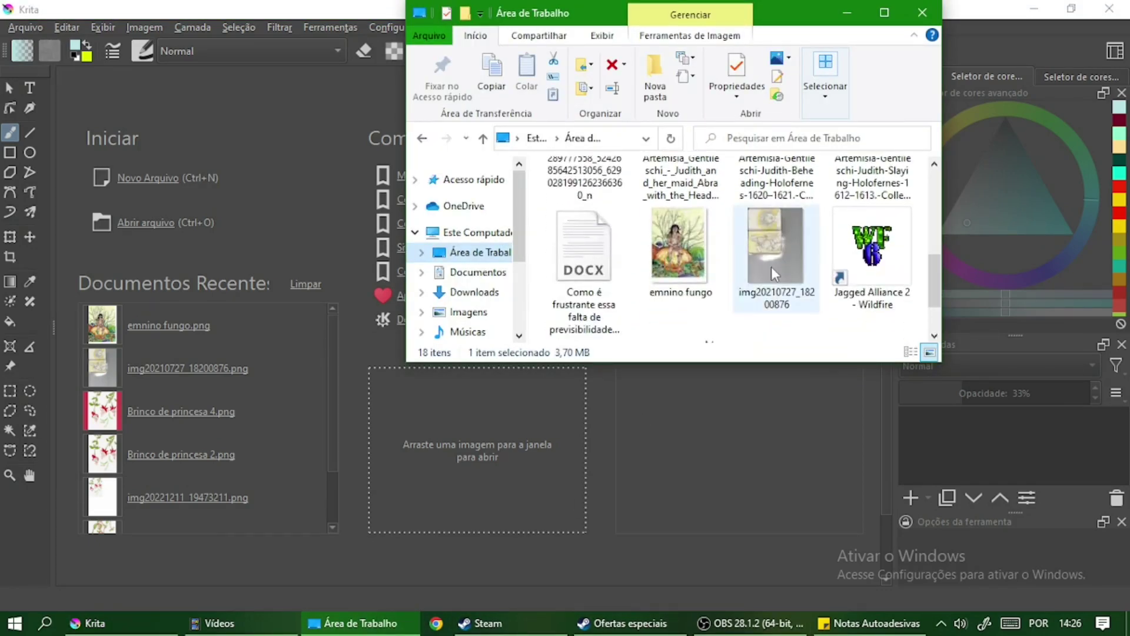
drag(776, 257, 516, 444)
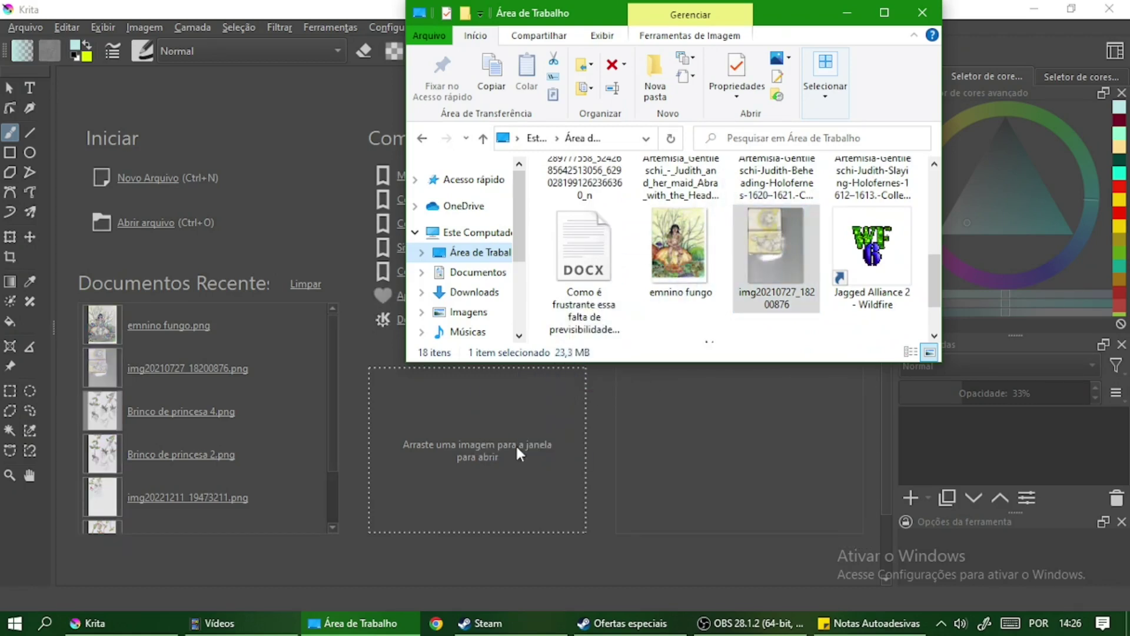
click(870, 623)
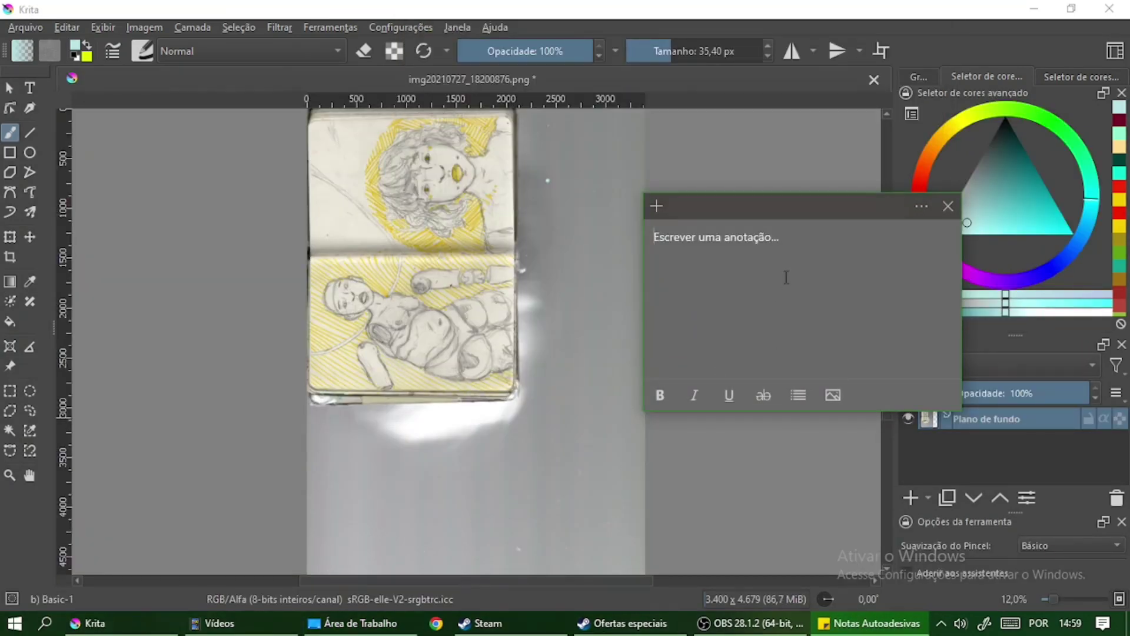
Type 'Esse é um scan do meu caderninho sem nenhuma edição.' and return to Krita.
text(Esse é um scan do m)
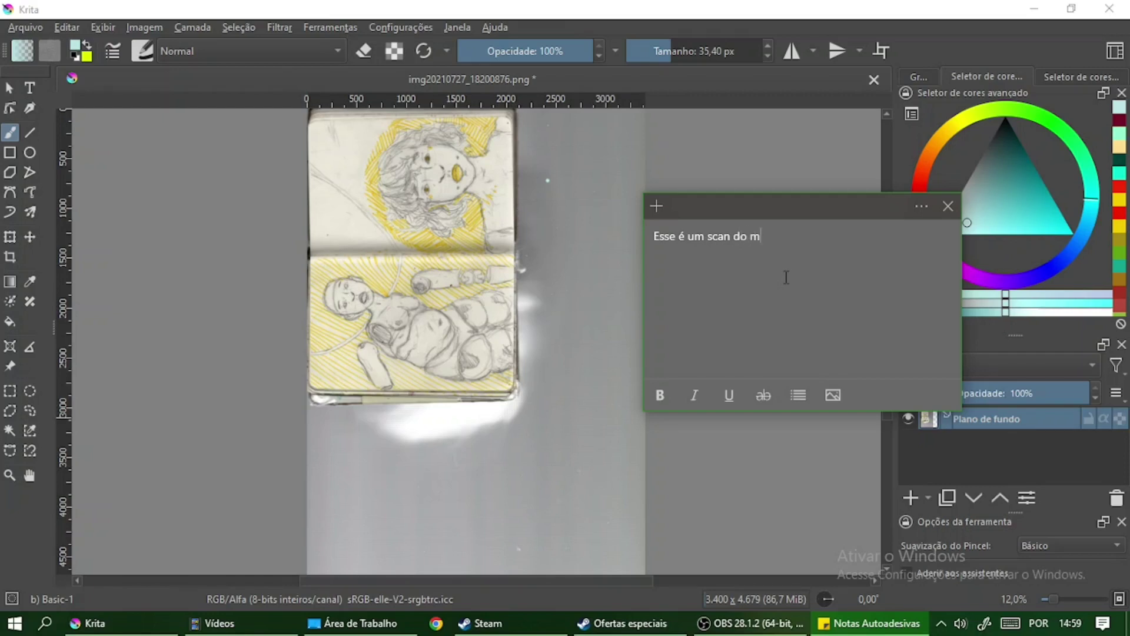
text(eu)
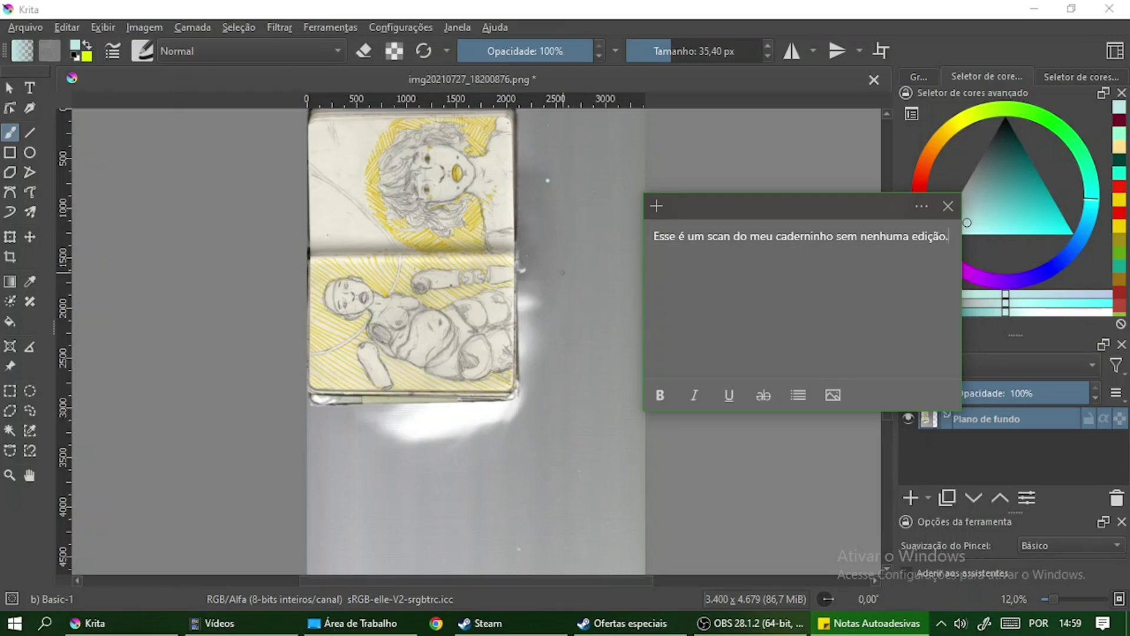
key(alt+Tab)
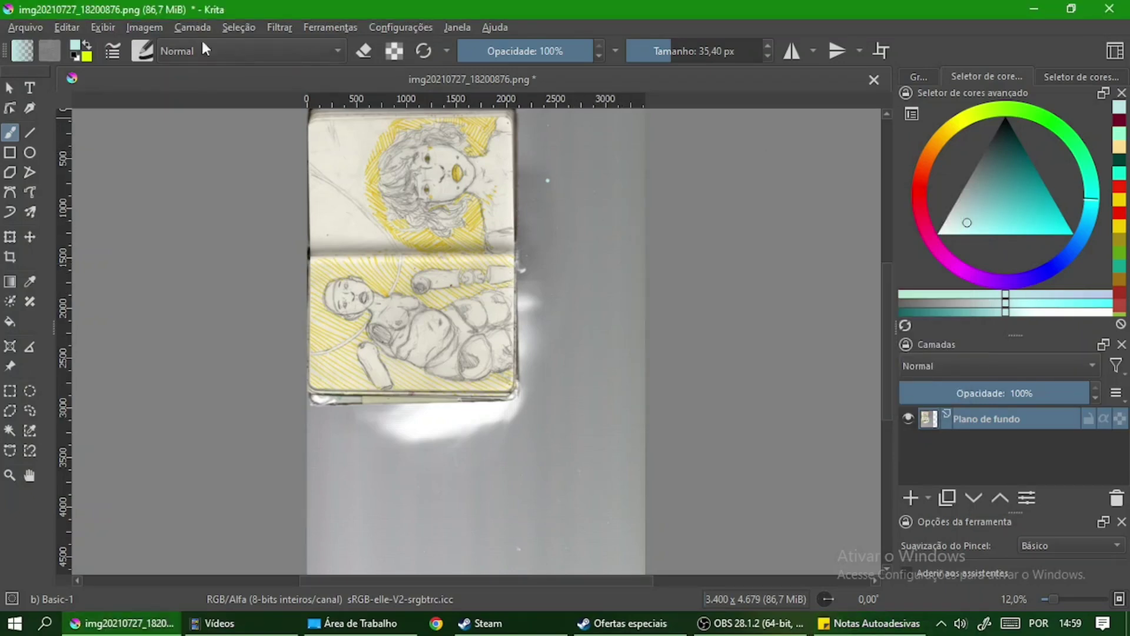
Rotate the image 90° to the right with Imagem > Girar.
click(66, 27)
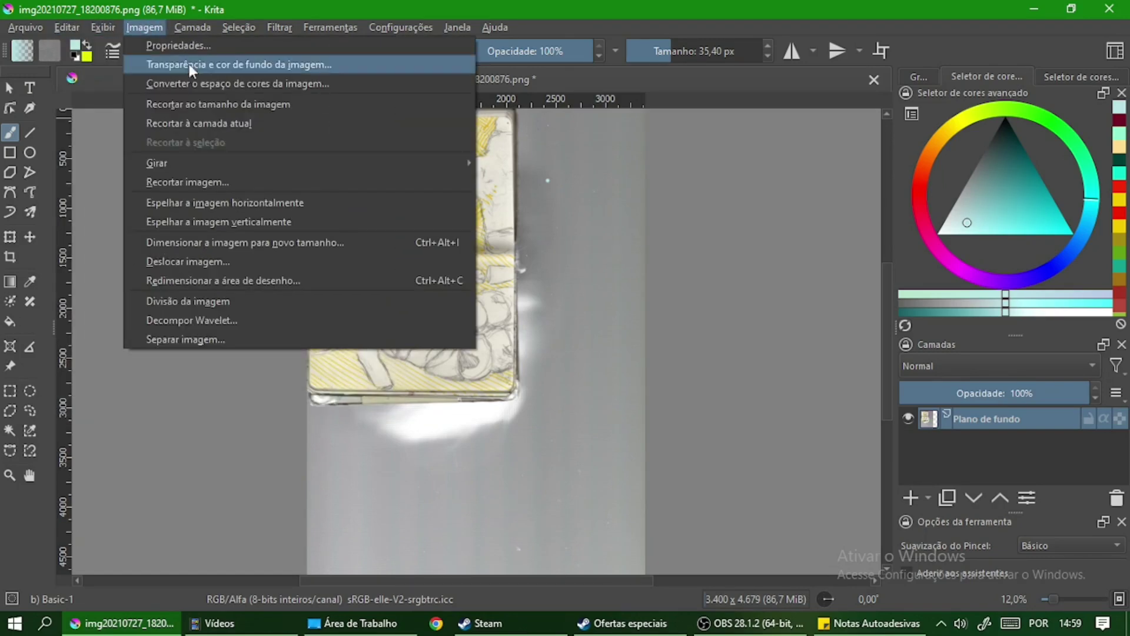
mouse_move(300, 162)
mouse_move(156, 162)
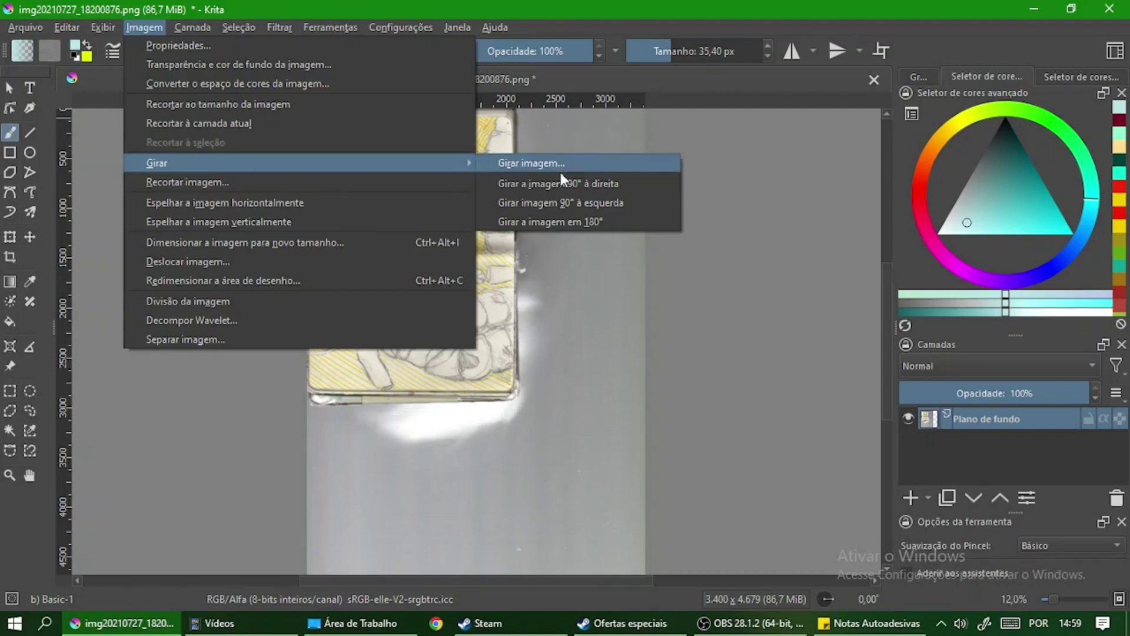
click(561, 185)
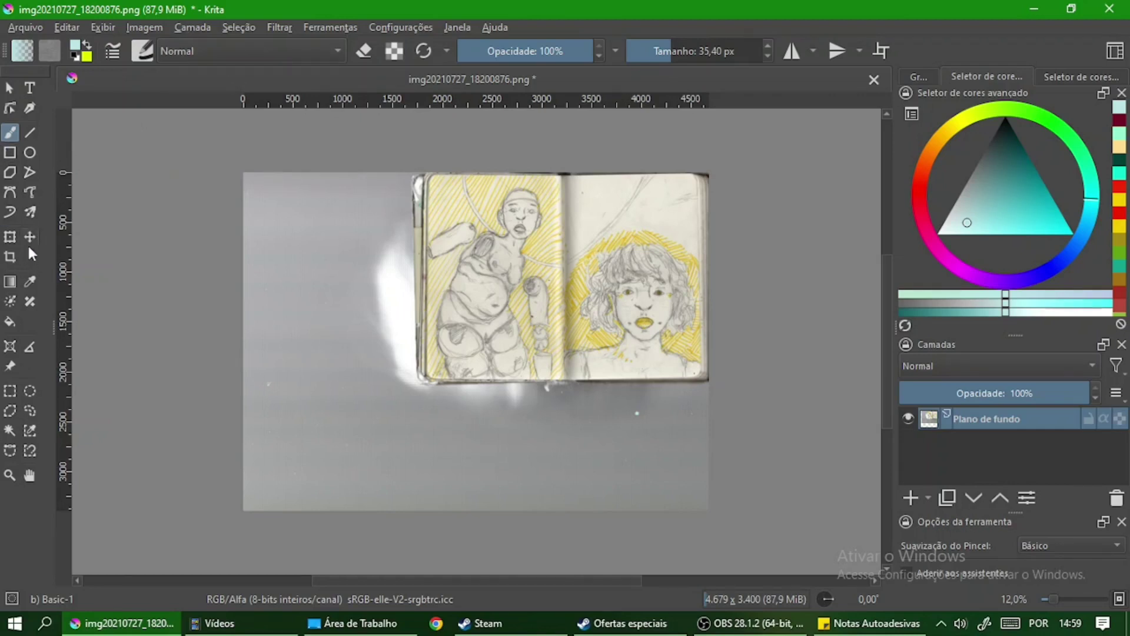
click(10, 391)
Draw a rectangular selection around both notebook pages, retrying to exclude the grey background.
mouse_move(429, 173)
mouse_down()
mouse_move(706, 394)
mouse_move(704, 379)
mouse_up()
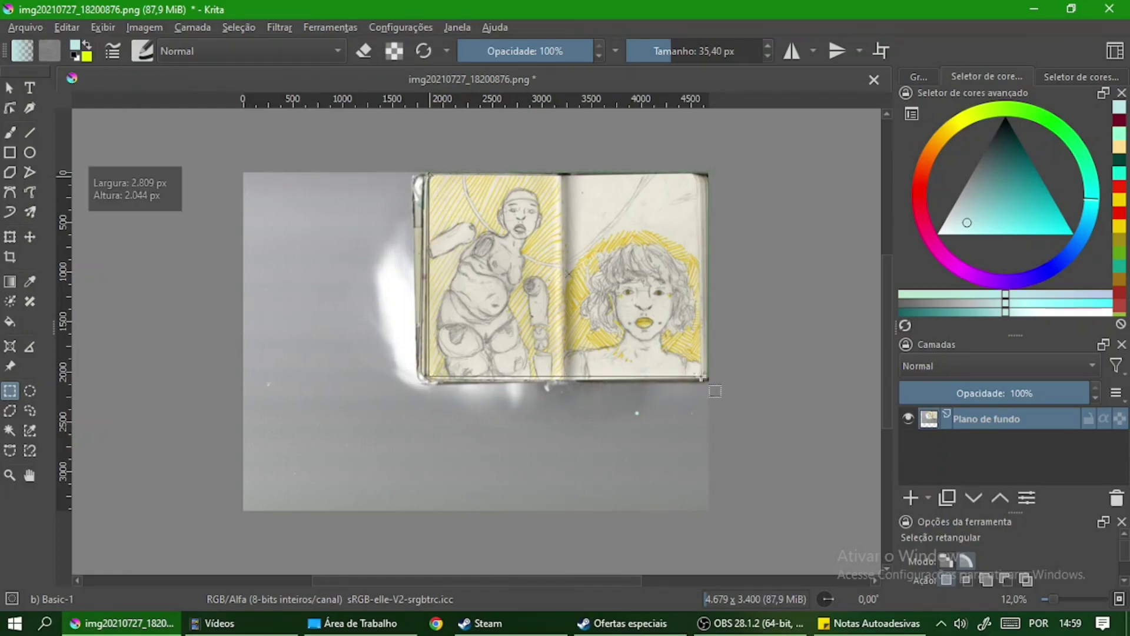
click(670, 458)
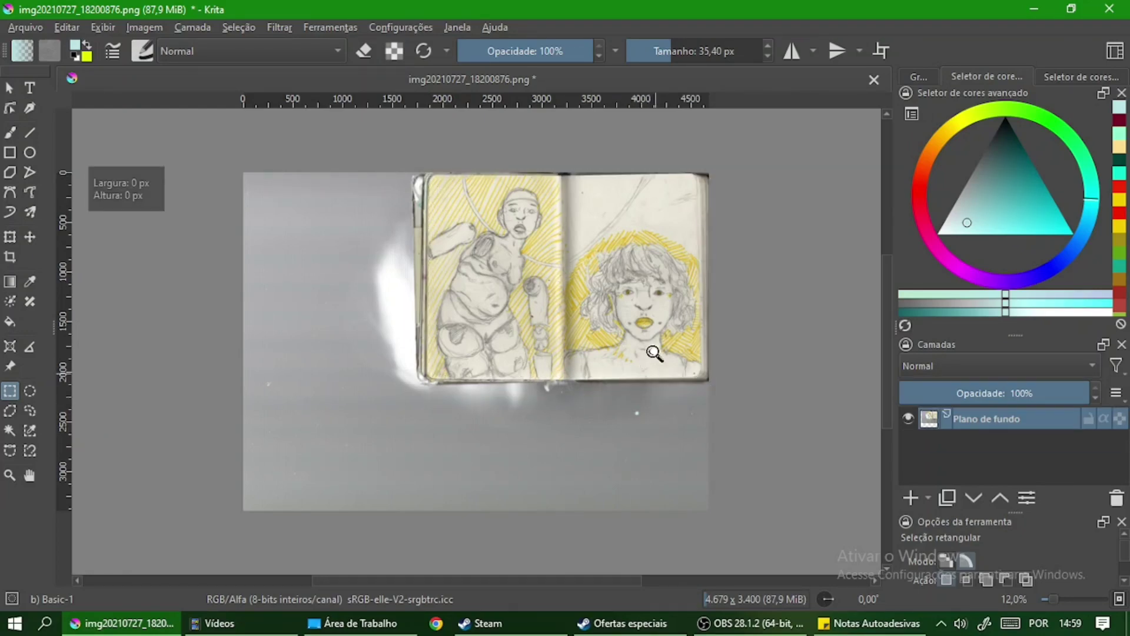
scroll(655, 353, up, 3)
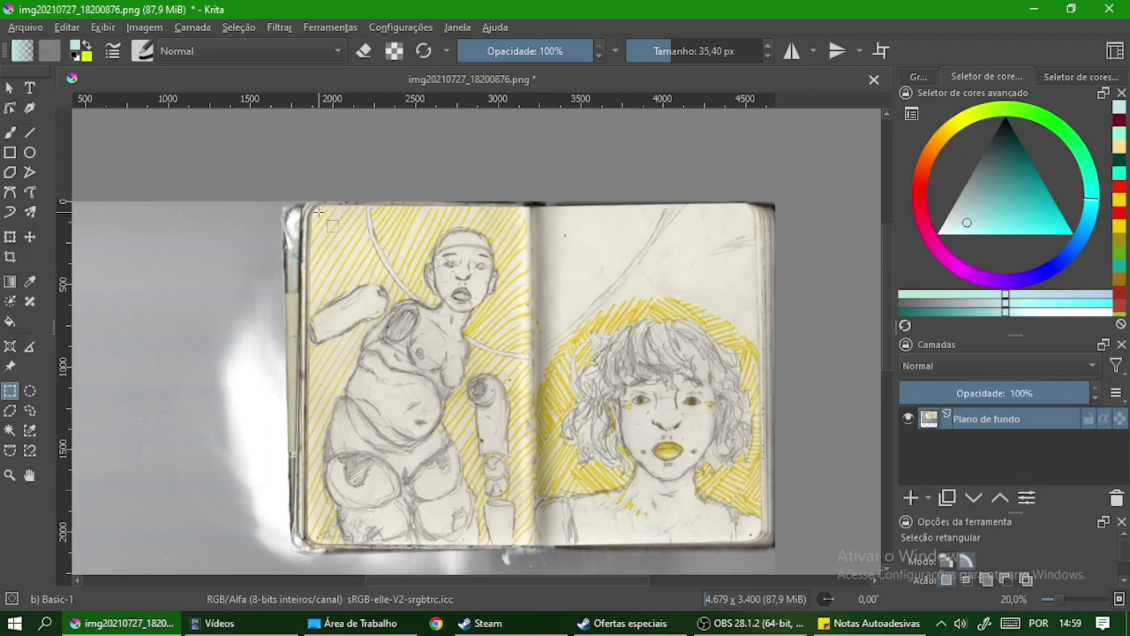
drag(313, 203, 759, 540)
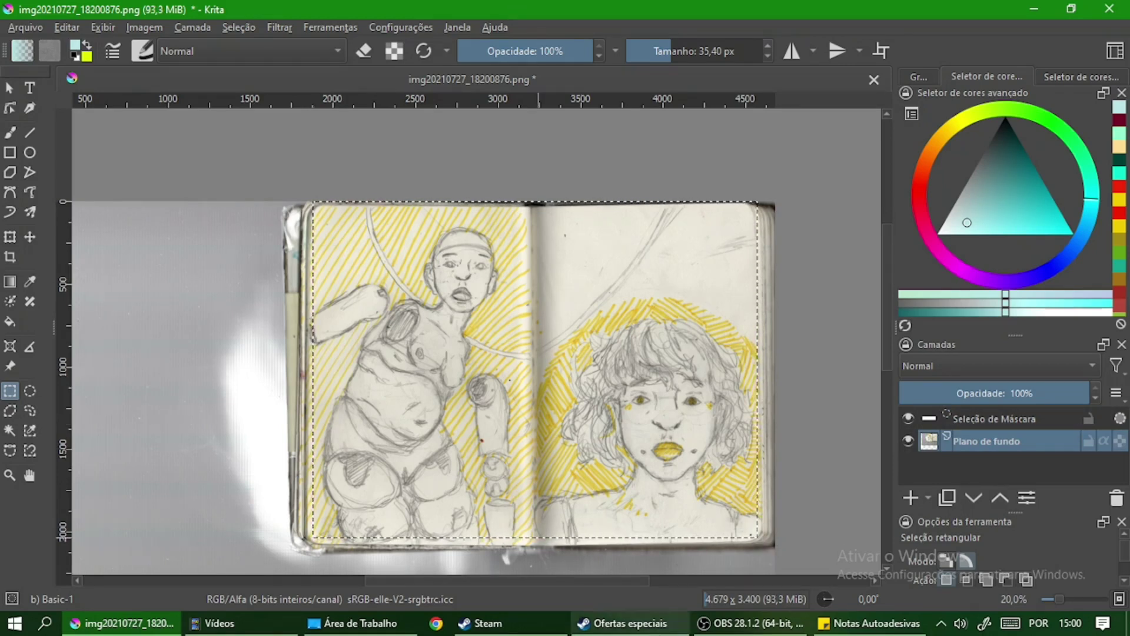
click(321, 212)
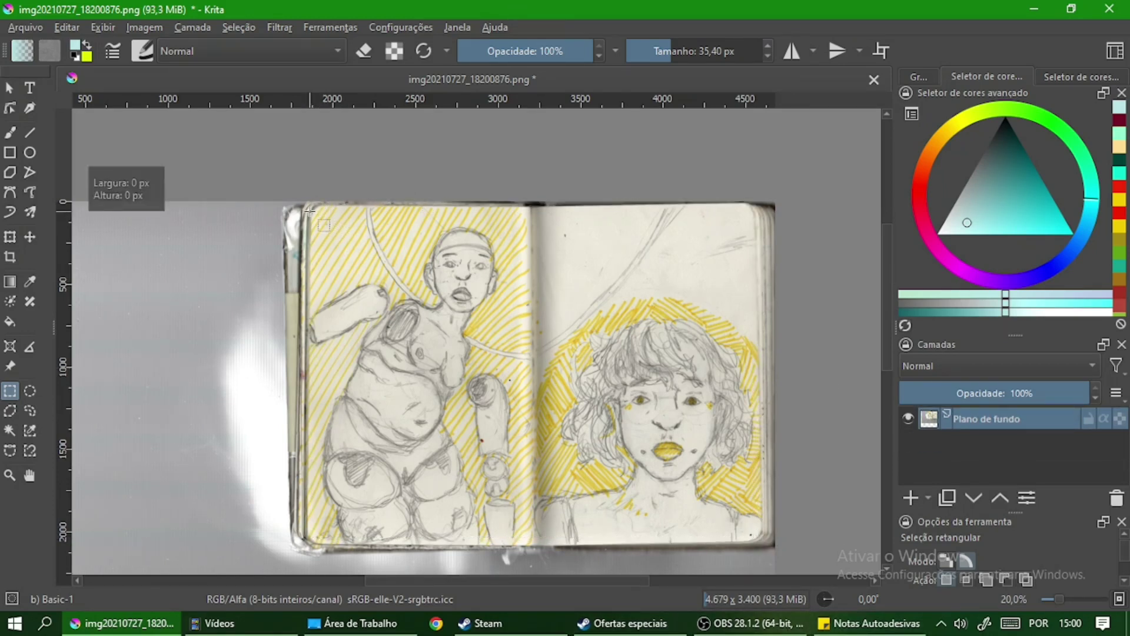
drag(311, 210, 590, 455)
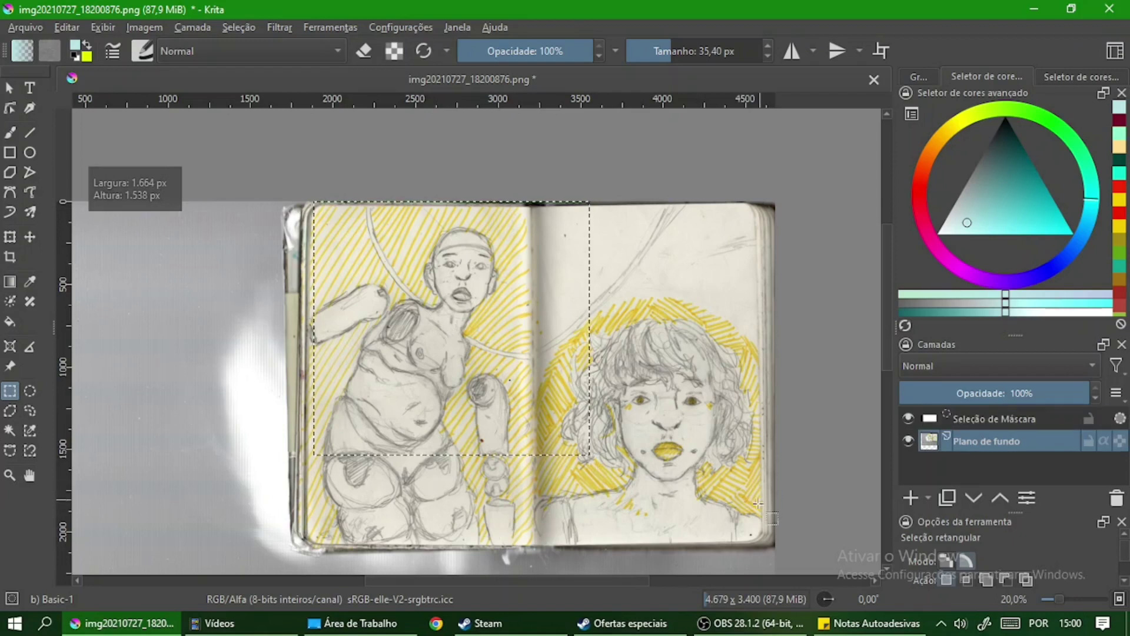
mouse_move(762, 536)
mouse_down()
mouse_move(408, 216)
mouse_move(313, 213)
mouse_up()
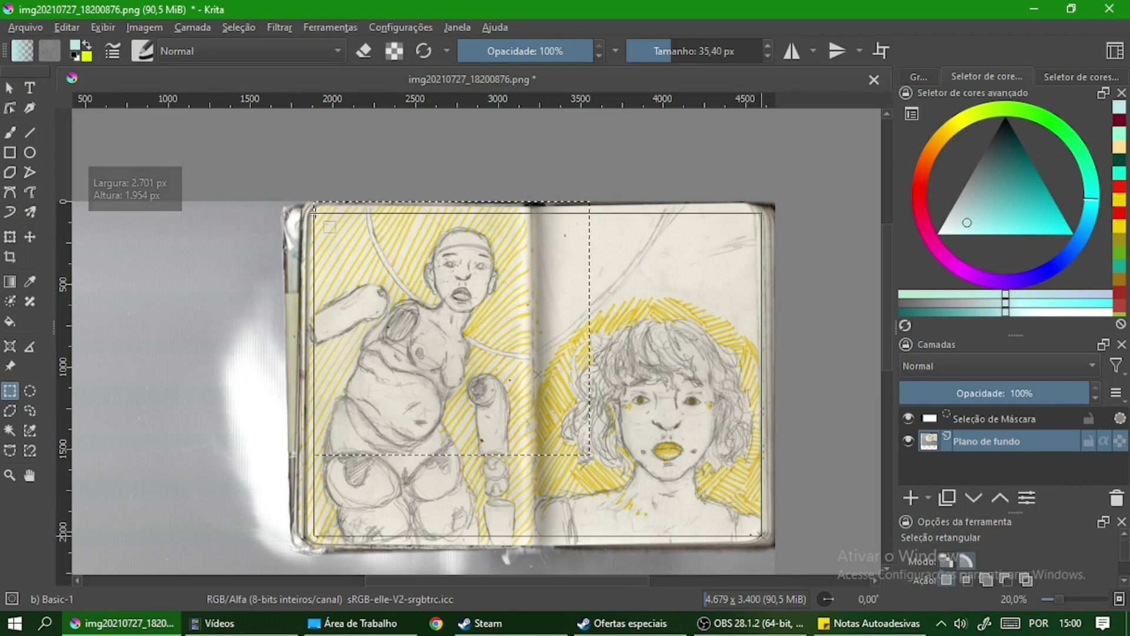
drag(313, 212, 312, 213)
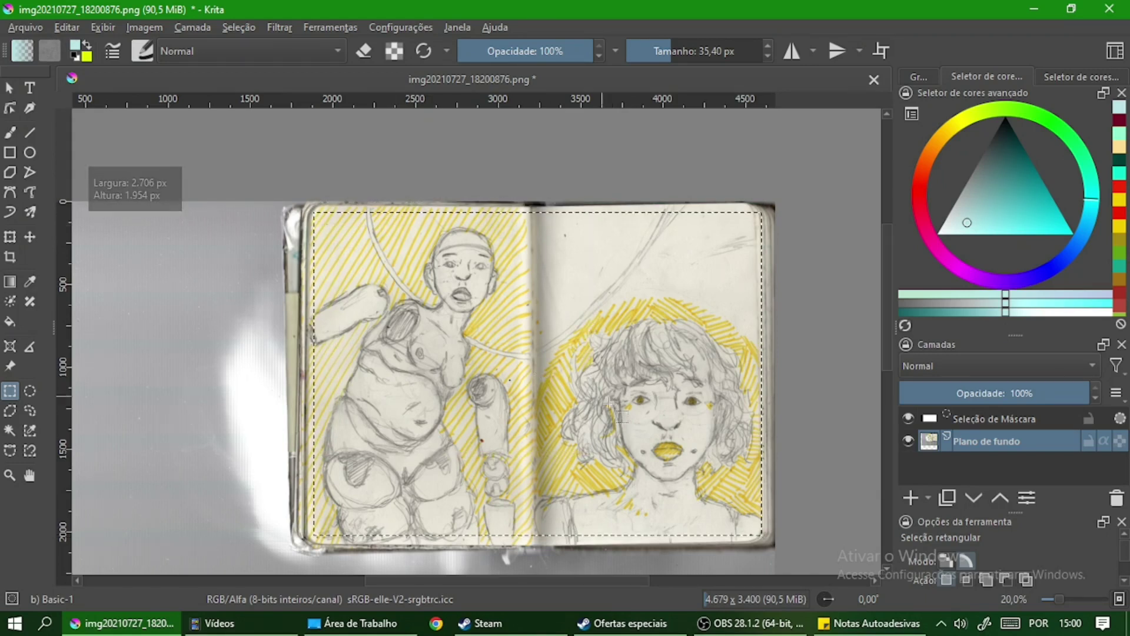
Reselect both pages and apply 'Recortar a seleção em uma nova camada'.
right_click(650, 344)
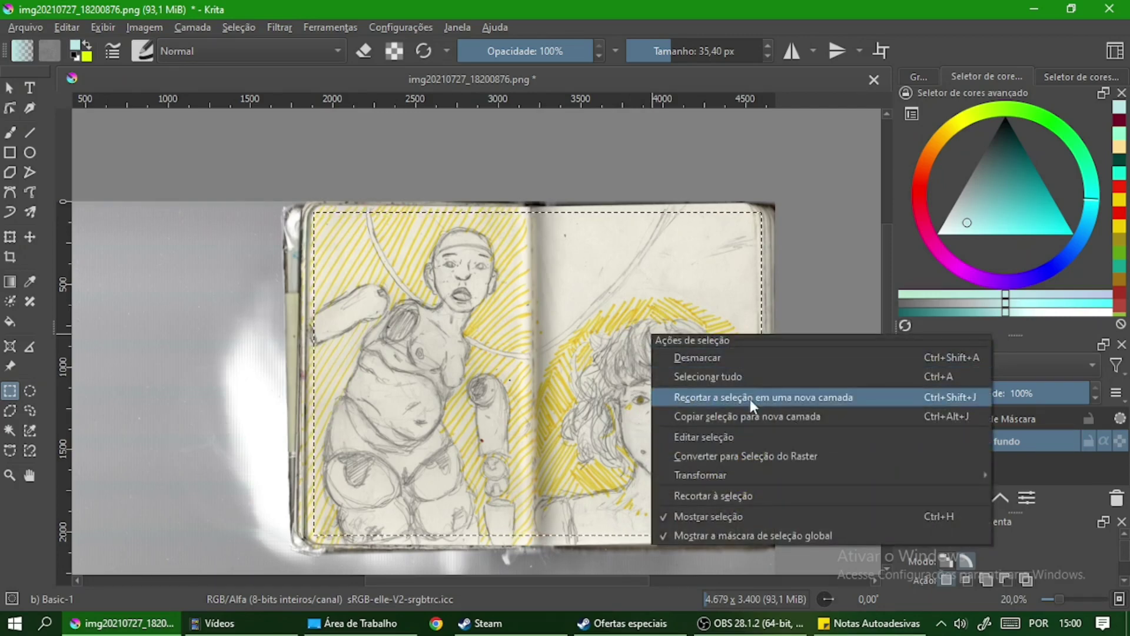
click(571, 553)
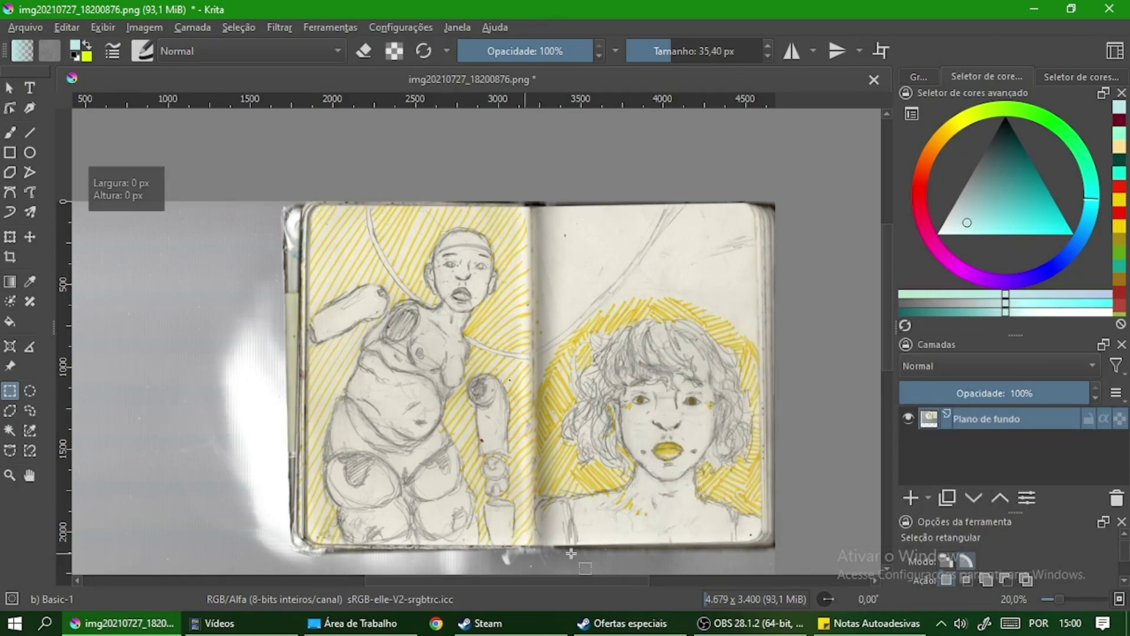
drag(758, 535, 712, 483)
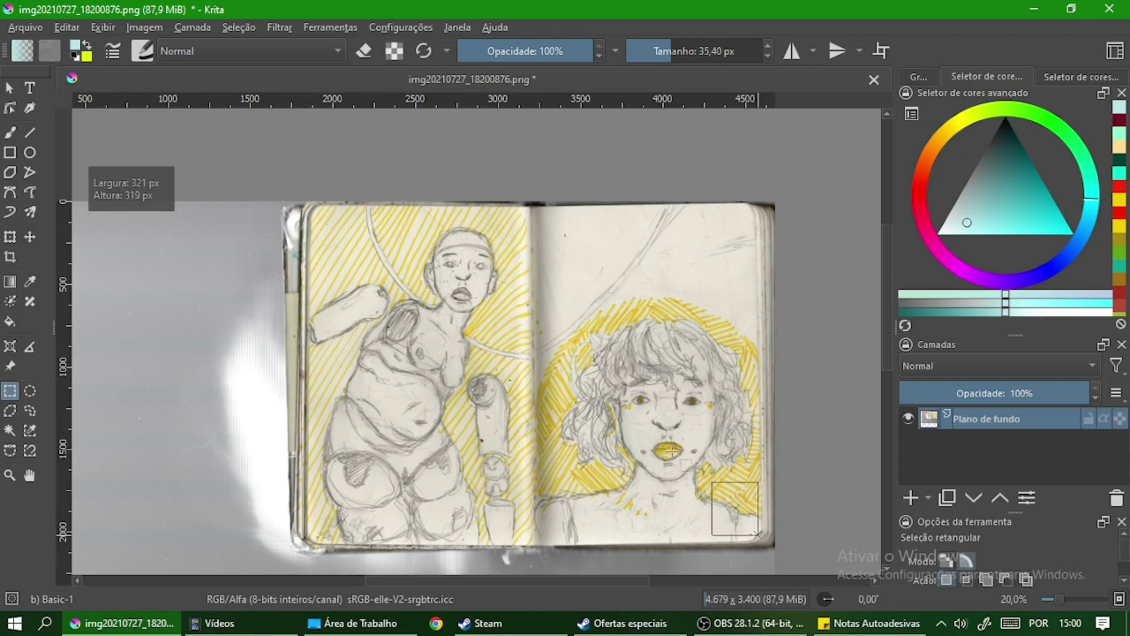
drag(672, 452, 312, 207)
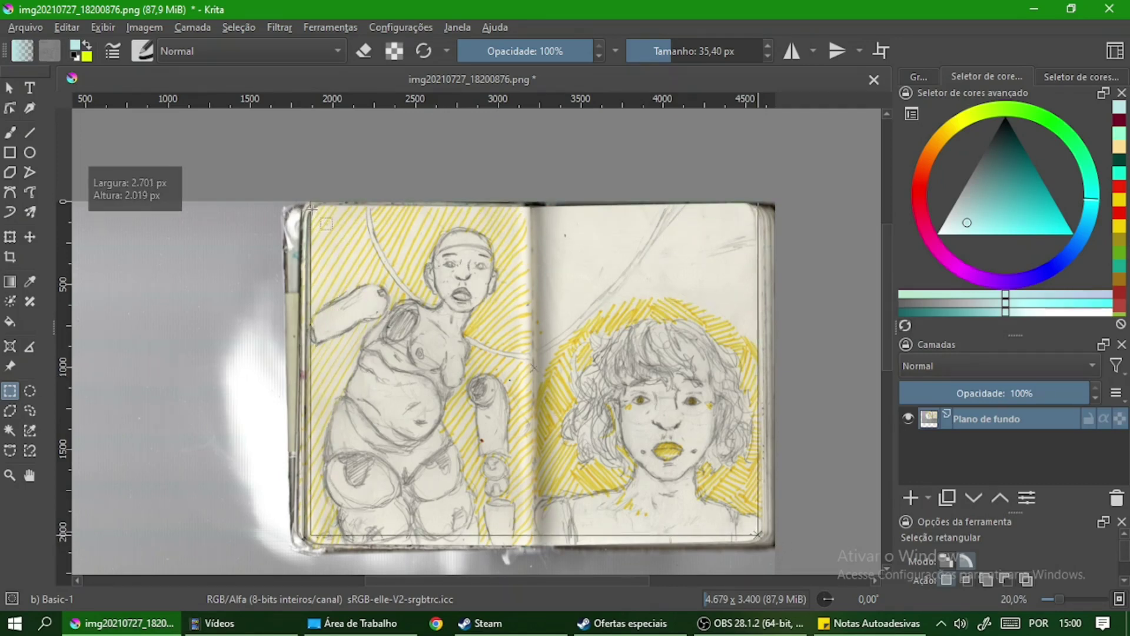
drag(312, 207, 337, 219)
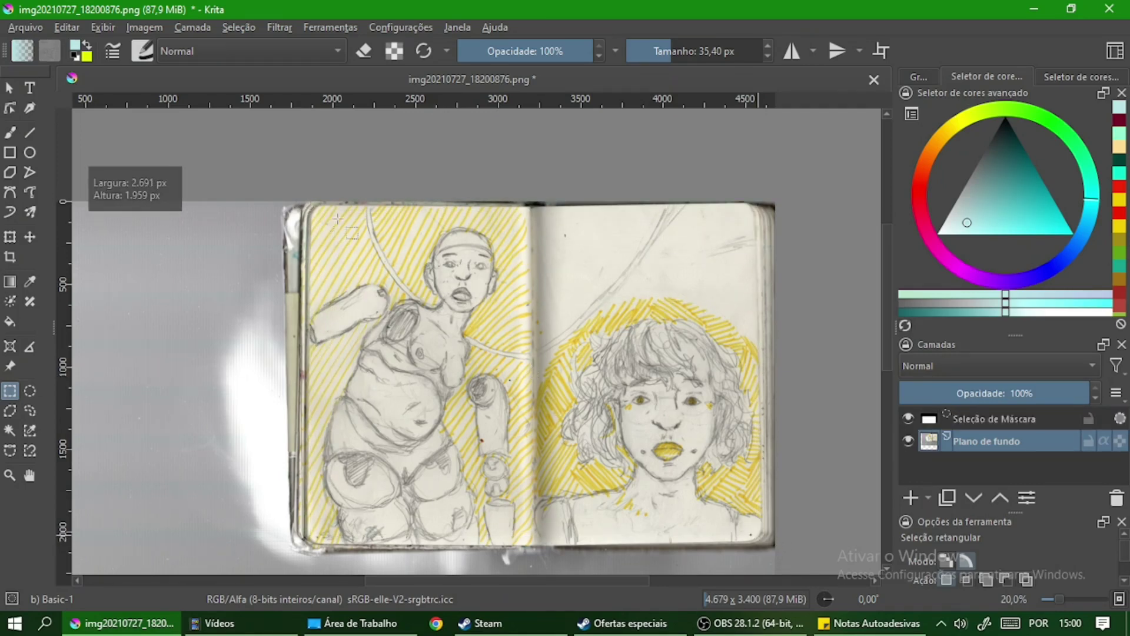
right_click(471, 268)
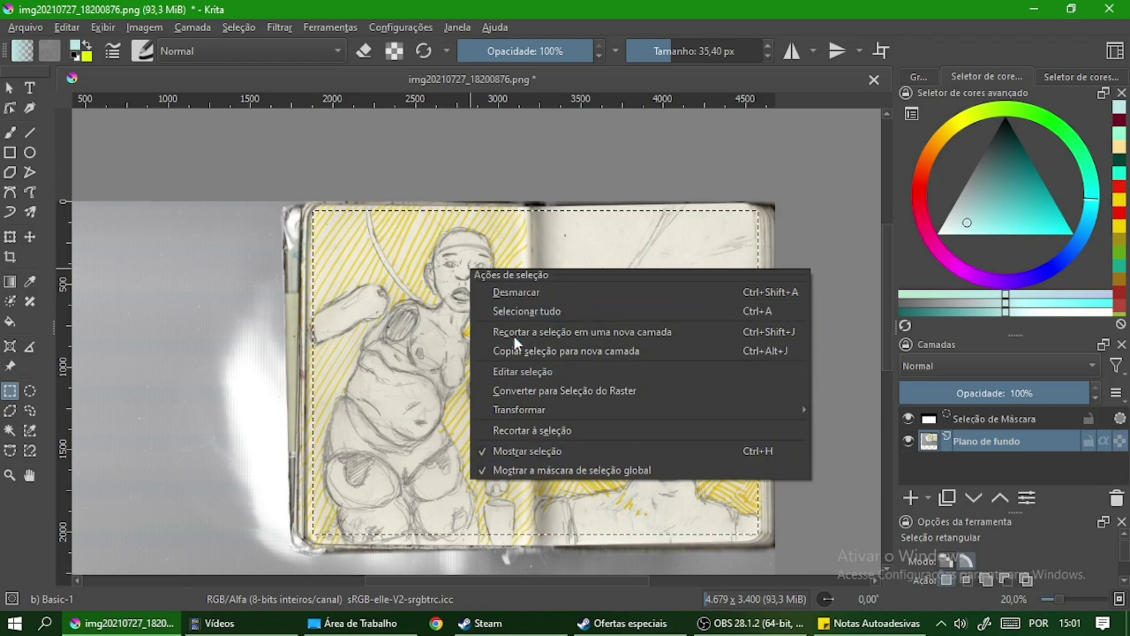
click(553, 330)
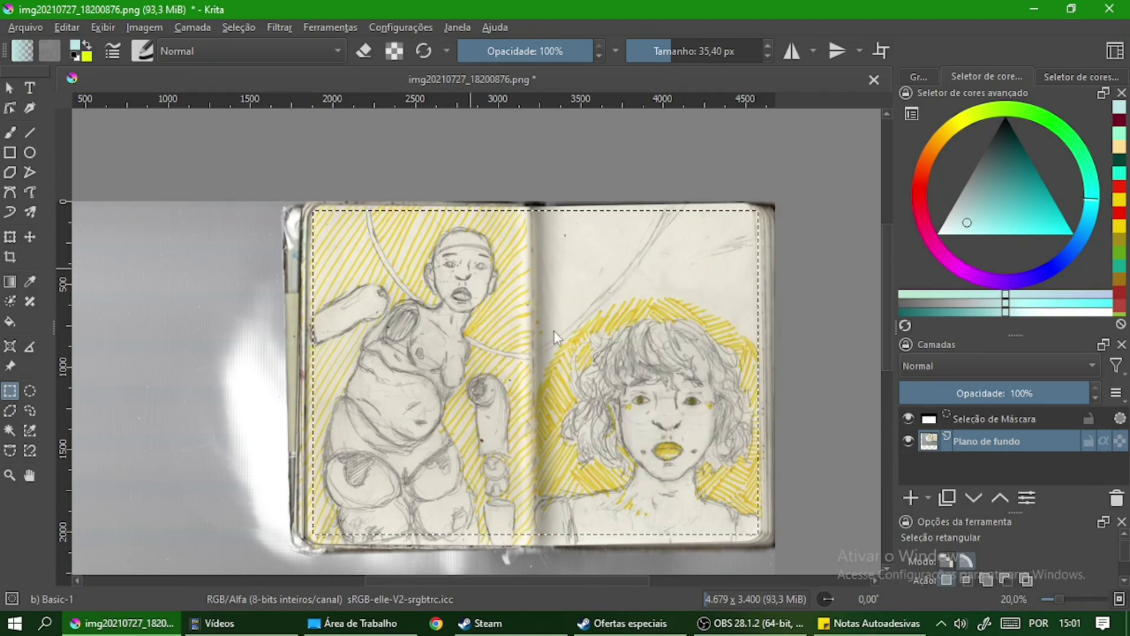
Rewrite the sticky note: the pages can then be cut to any shape without the background.
click(871, 623)
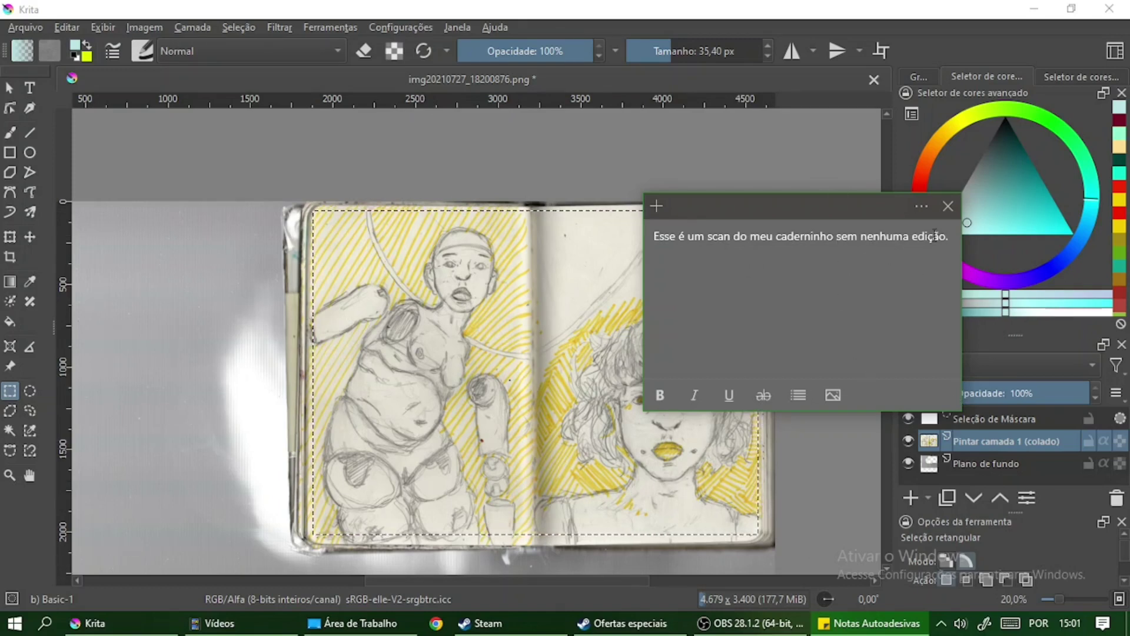
click(861, 314)
click(877, 623)
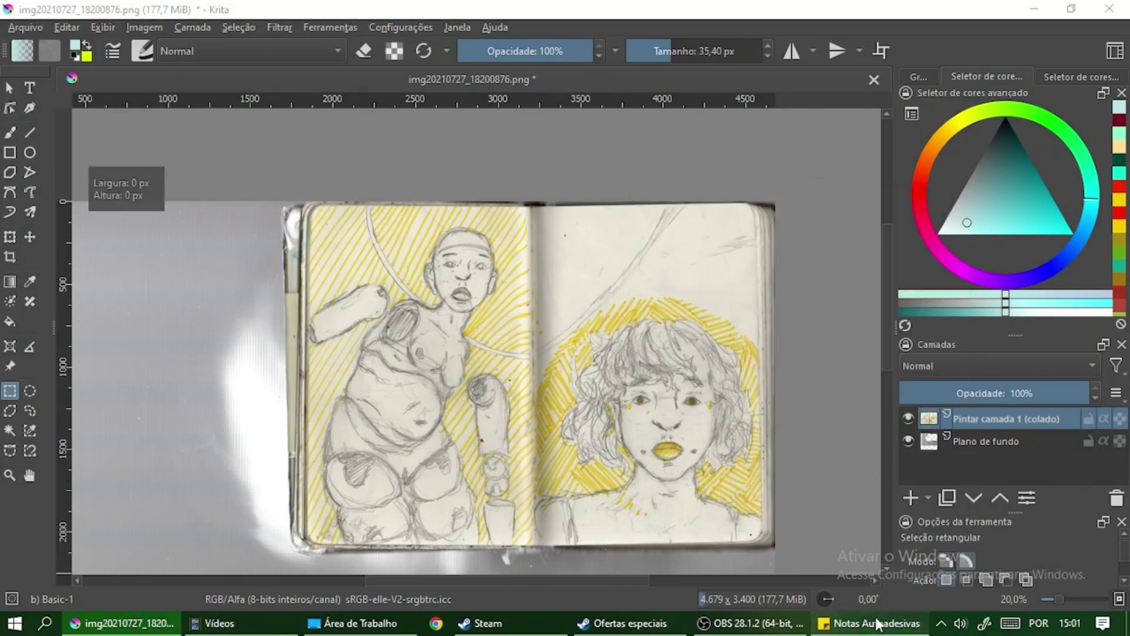
key(ctrl+a)
text(E)
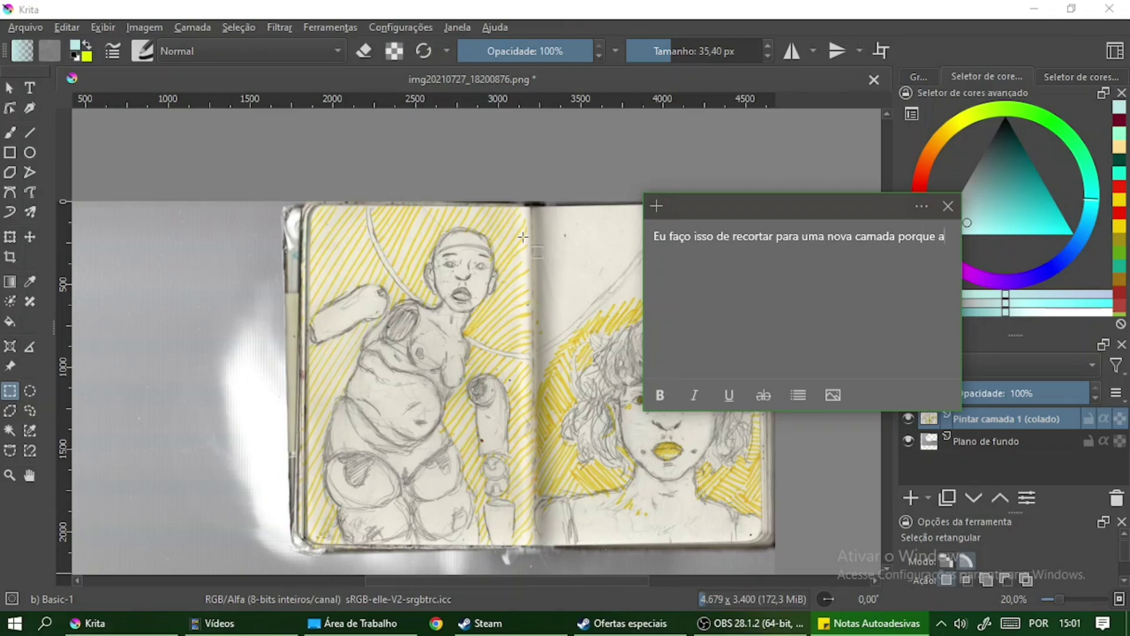
text(cho que ajuda a só dele)
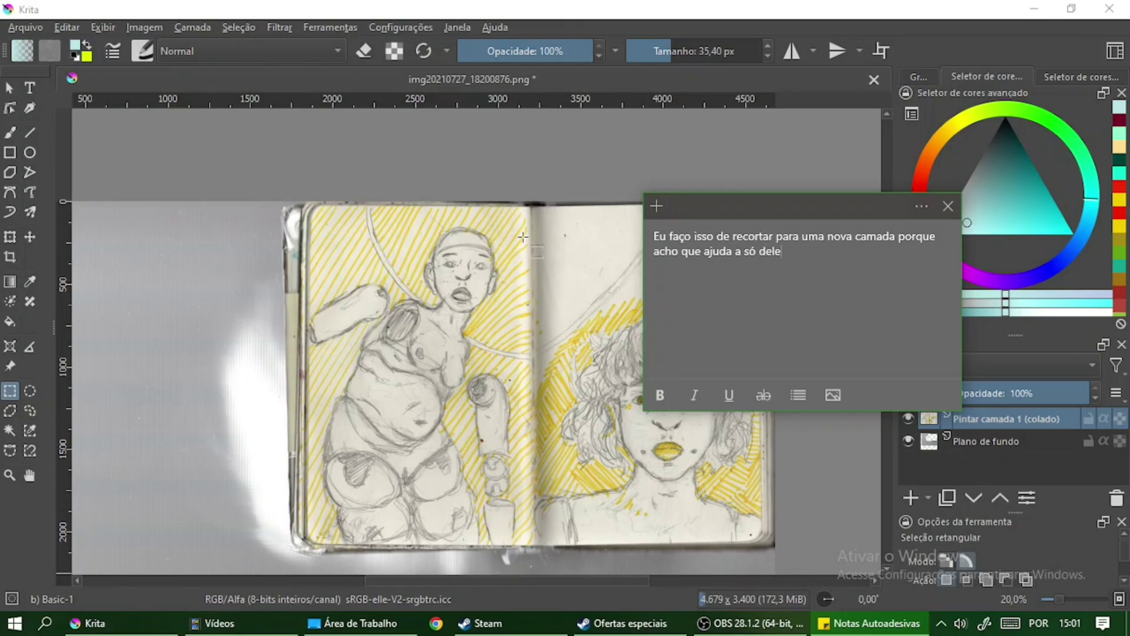
key(BackSpace)
key(BackSpace)
key(BackSpace)
text(e depois c)
text(ortar no forma)
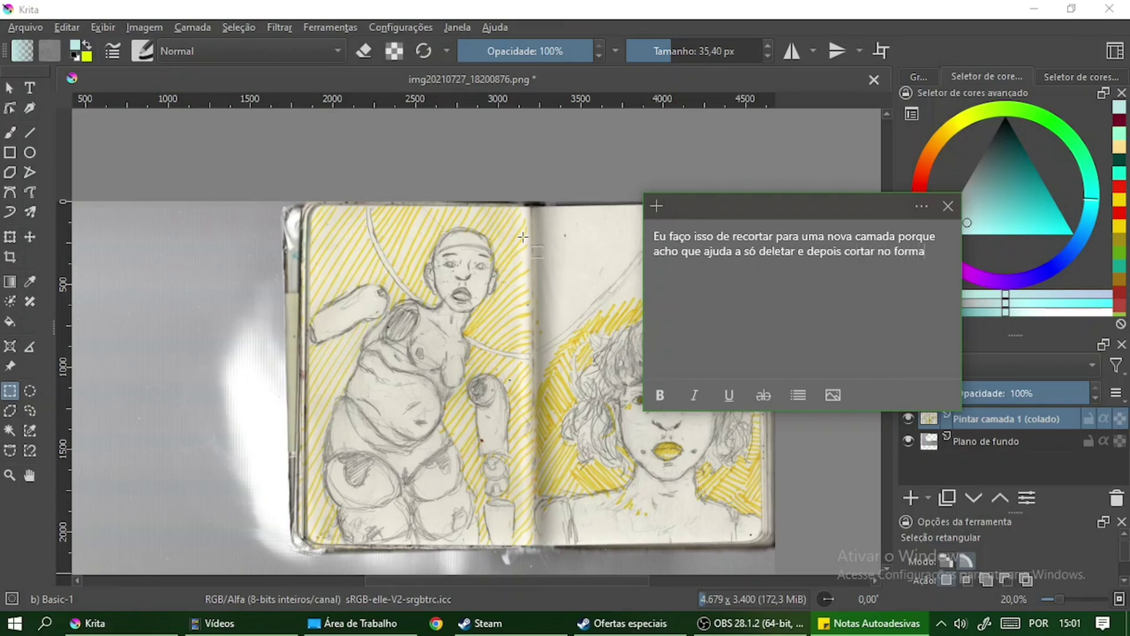
text(to que )
text(quiser )
text(sem o f)
text(undo )
text(do scaner)
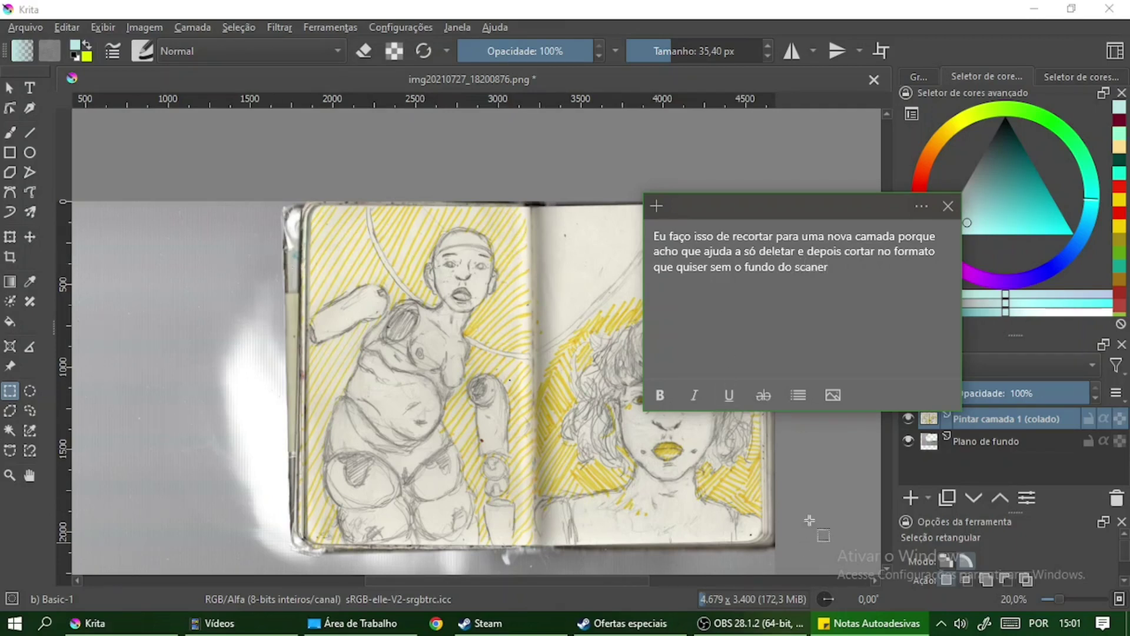
Delete the scanned 'Plano de fundo' background layer in Krita.
click(882, 502)
click(1006, 441)
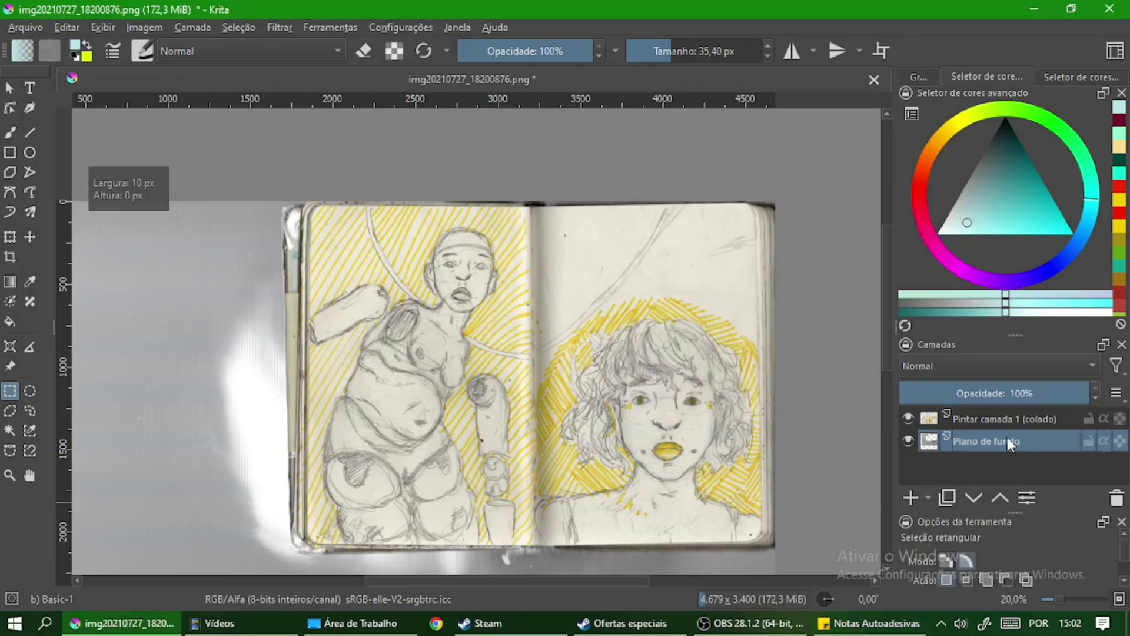
click(1117, 499)
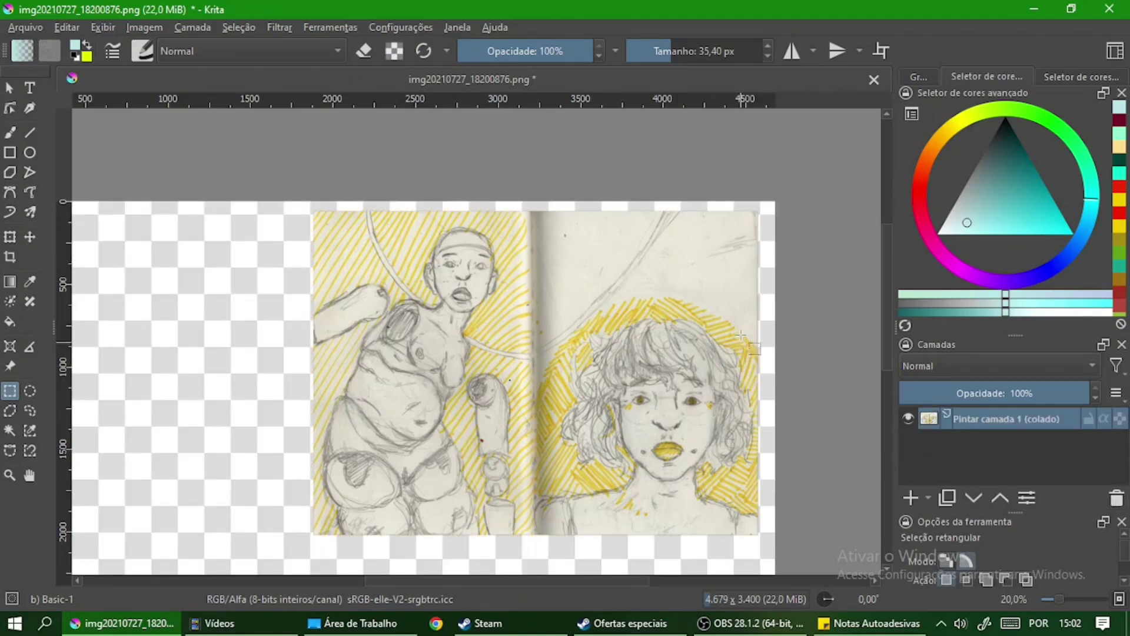
scroll(760, 222, down, 2)
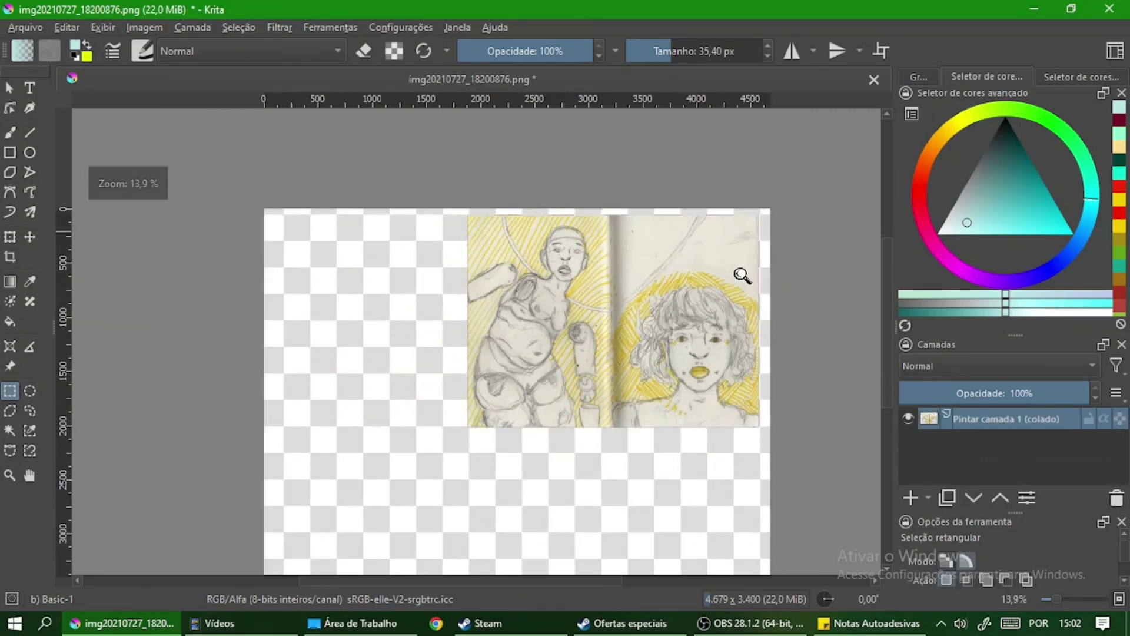
Draw a crop frame around the two notebook pages with the Crop tool.
click(11, 258)
scroll(525, 391, up, 3)
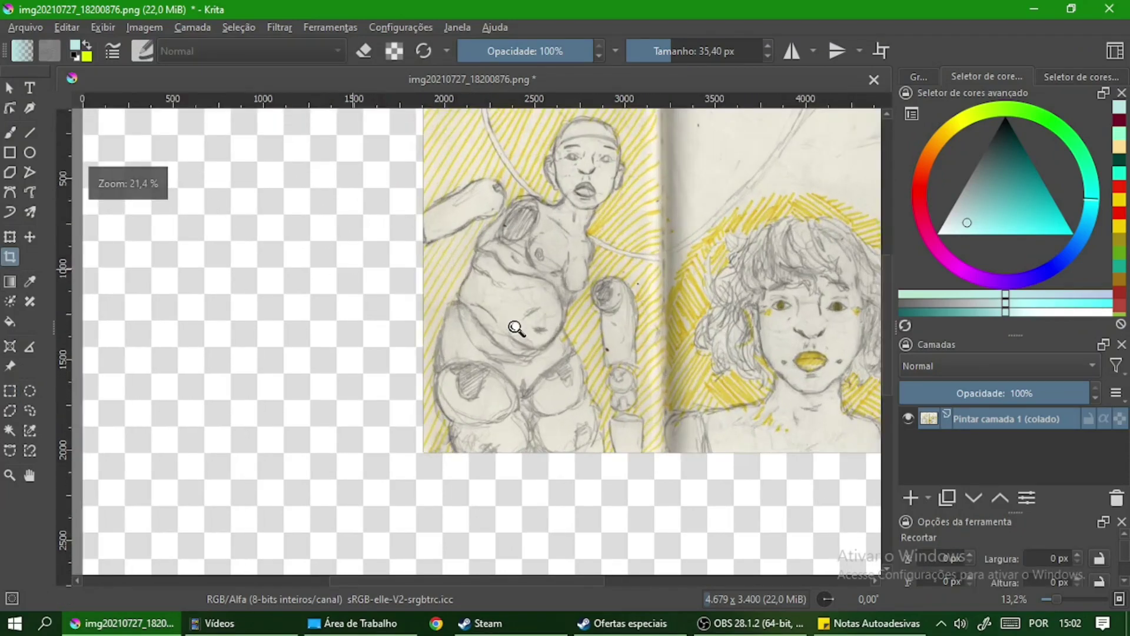
drag(418, 391, 391, 437)
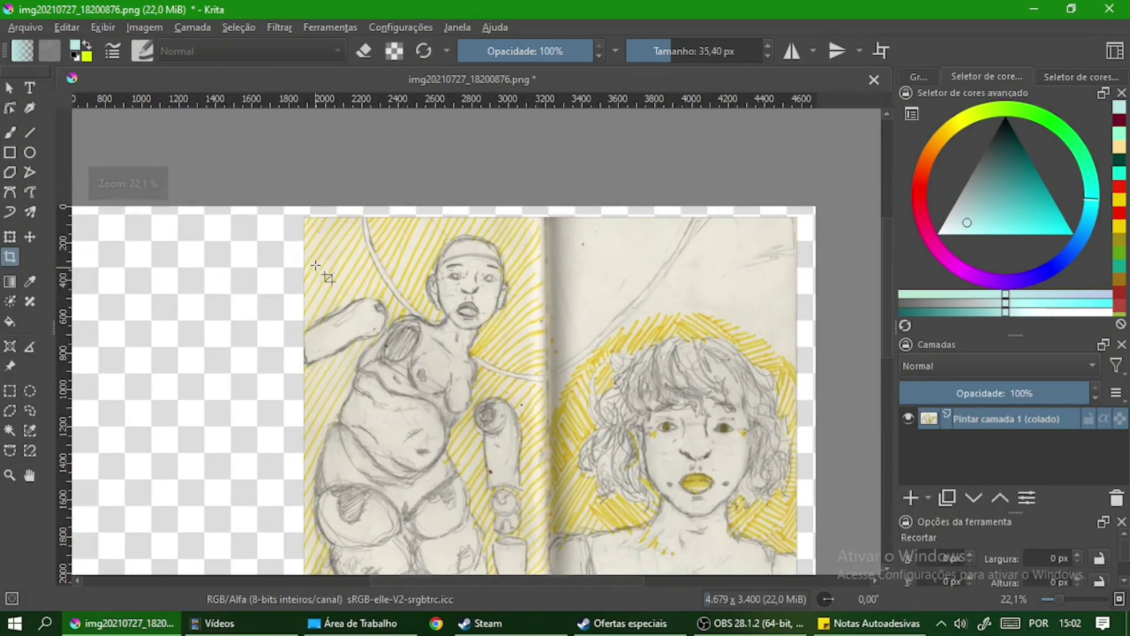
click(306, 221)
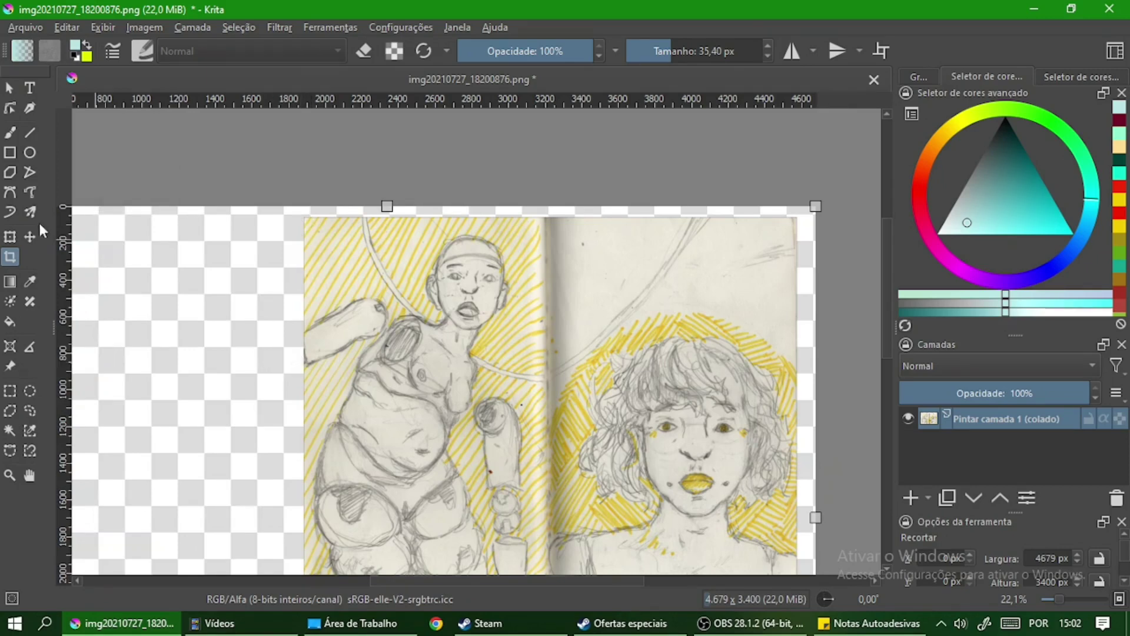
click(278, 207)
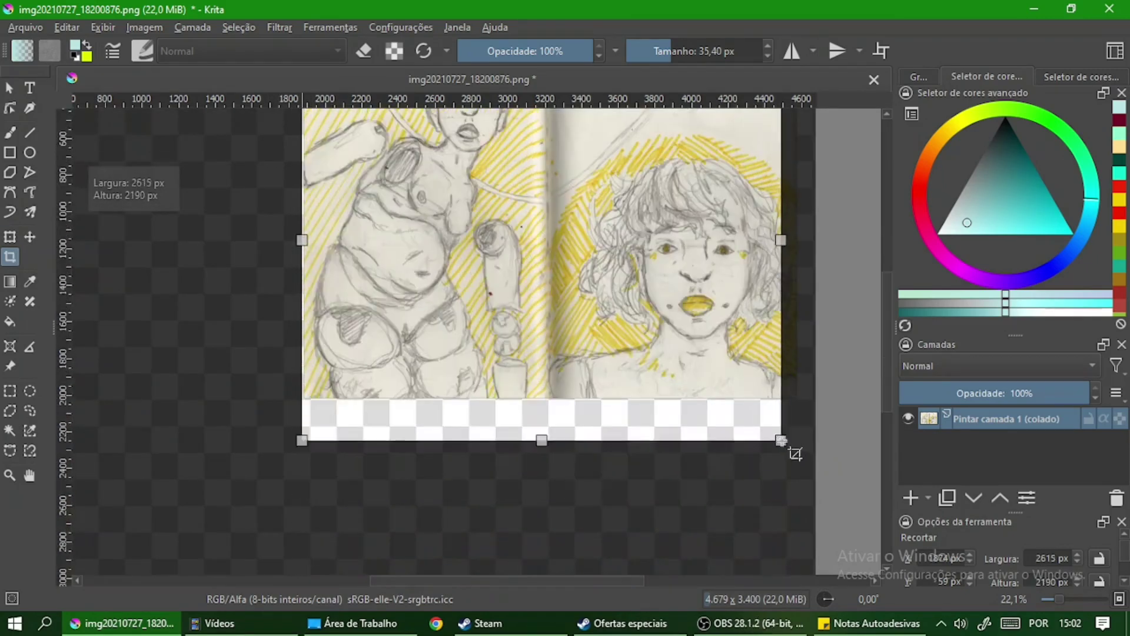
drag(302, 218, 796, 399)
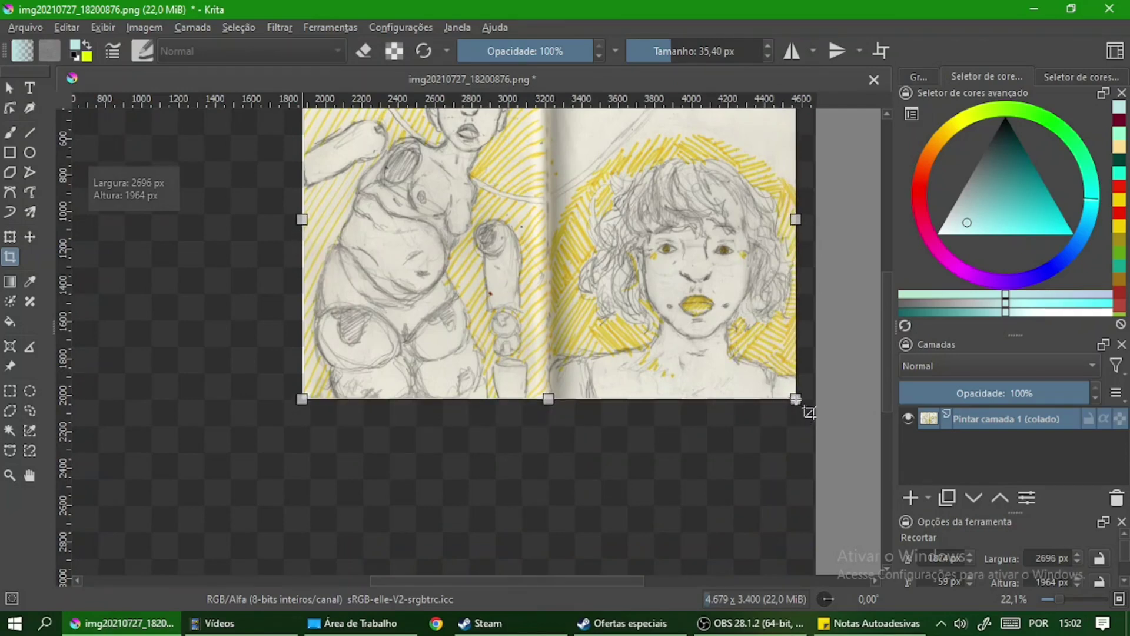
scroll(808, 412, up, 3)
scroll(549, 448, left, 3)
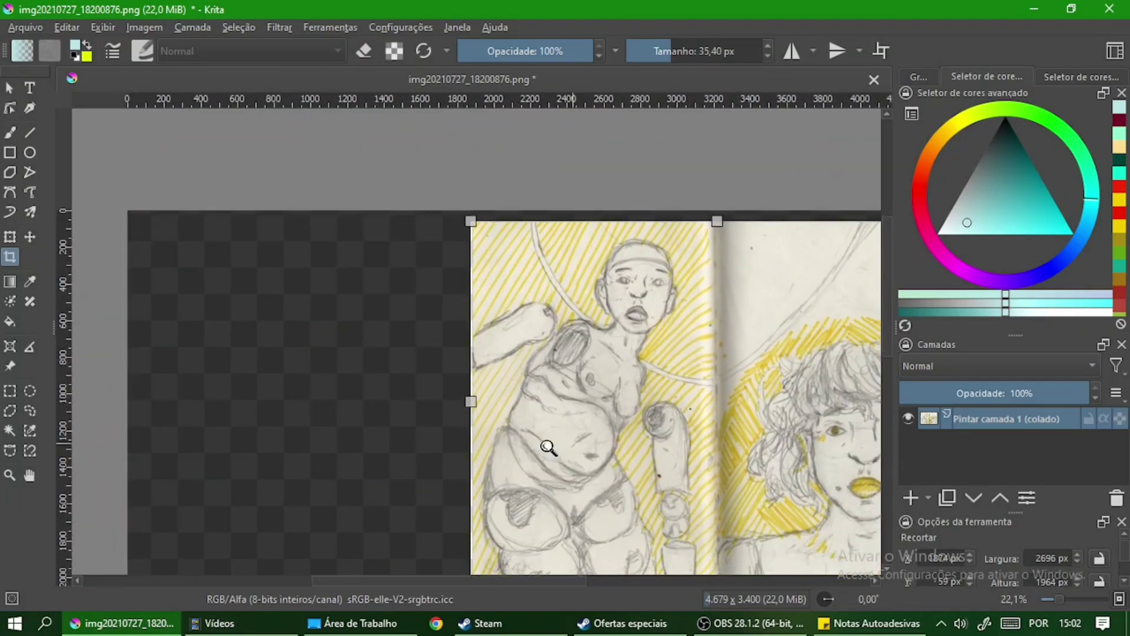
scroll(530, 412, up, 3)
scroll(480, 329, up, 3)
scroll(412, 253, up, 3)
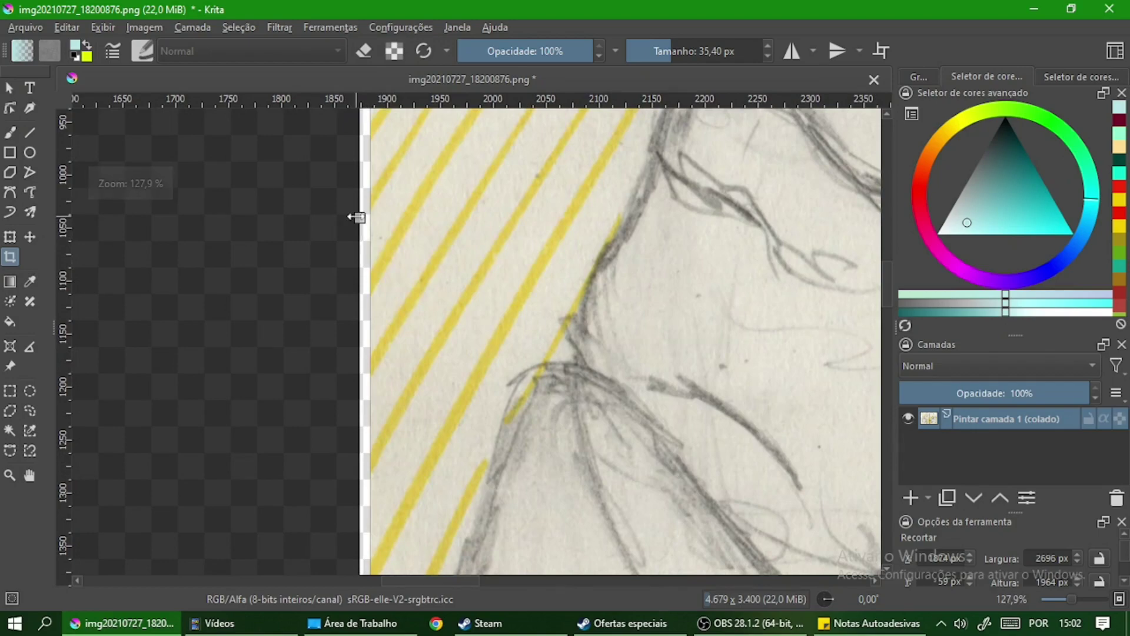
Nudge the crop's left and bottom edges onto the pages and apply the 2683 × 1956 px crop.
drag(356, 217, 366, 217)
scroll(154, 245, down, 3)
scroll(285, 418, down, 2)
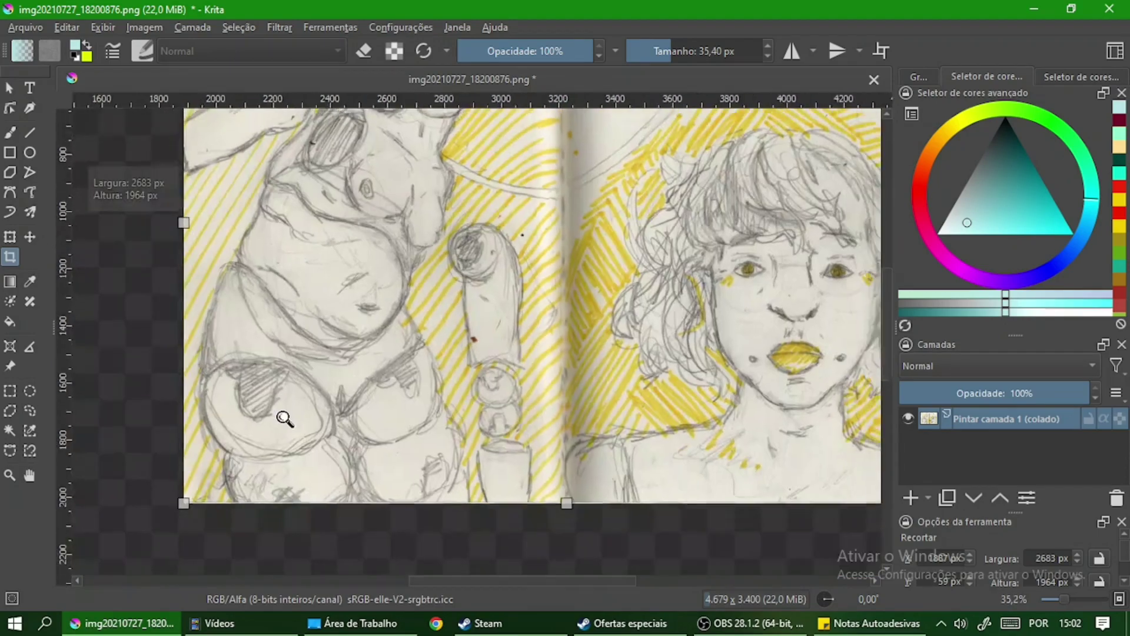
scroll(285, 418, down, 1)
scroll(412, 328, down, 1)
scroll(424, 383, up, 3)
scroll(494, 242, up, 3)
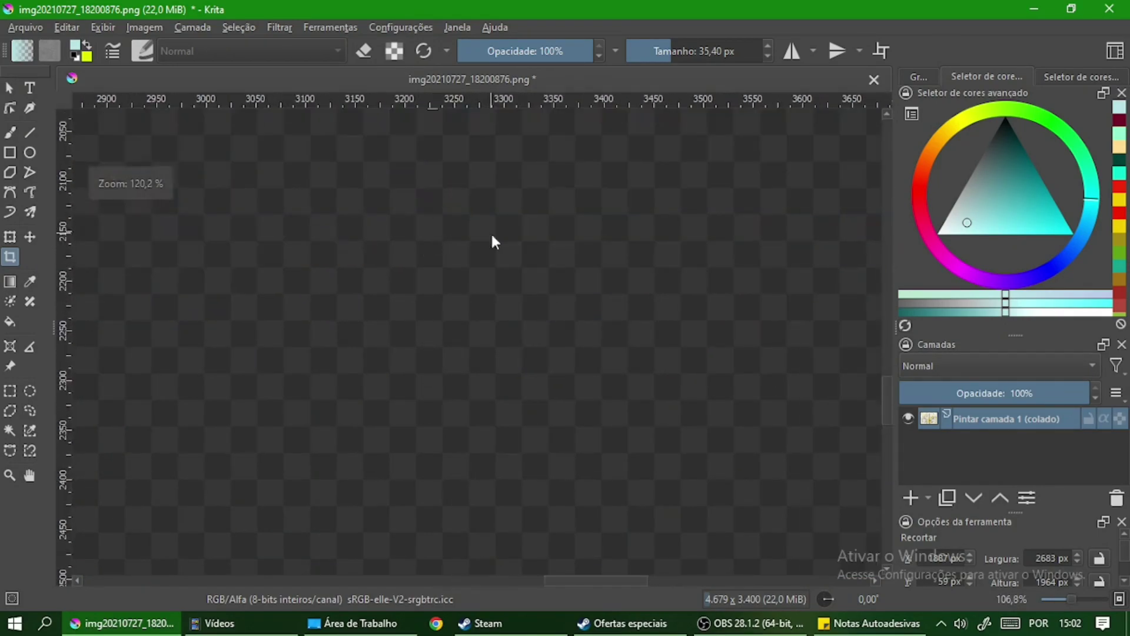
drag(493, 241, 505, 475)
drag(441, 340, 444, 334)
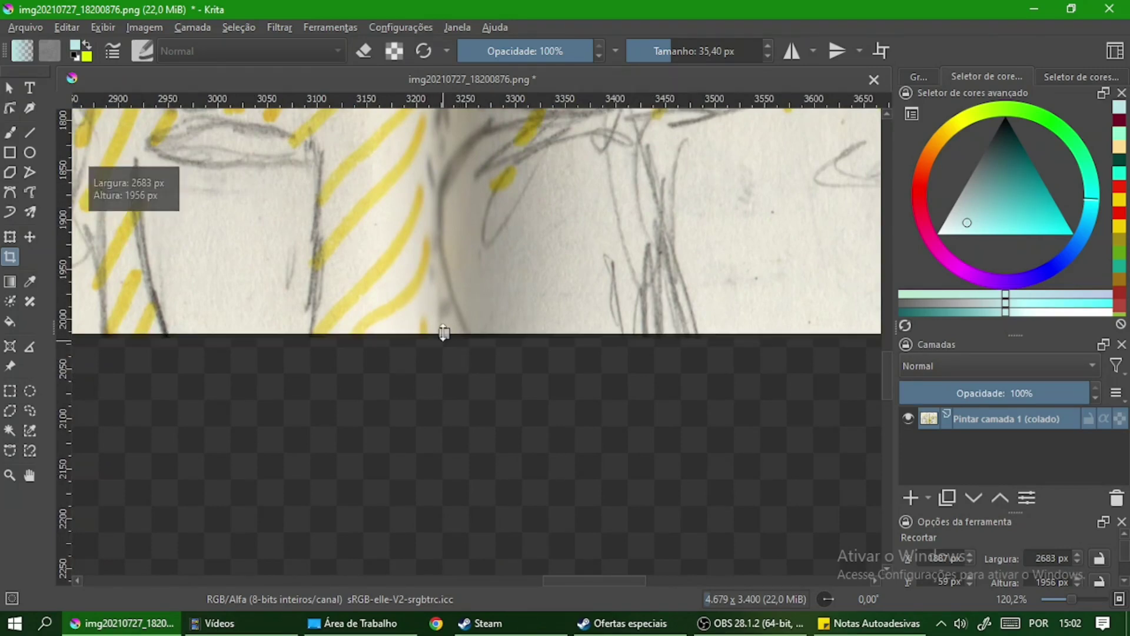
scroll(452, 336, down, 2)
scroll(396, 522, down, 2)
scroll(396, 522, down, 1)
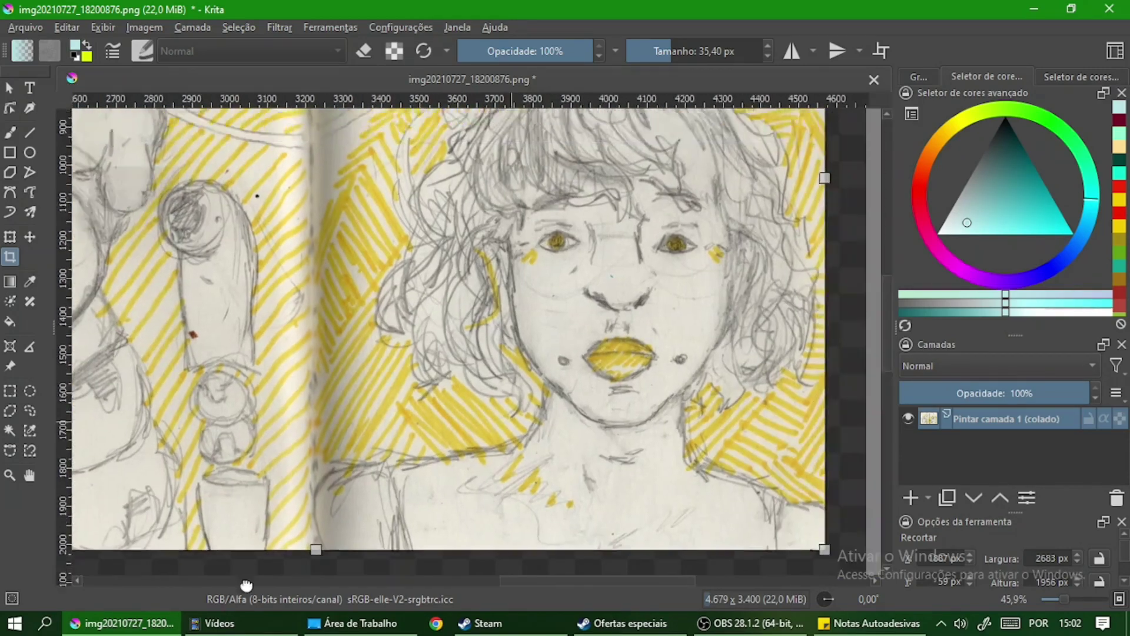
scroll(277, 454, down, 2)
scroll(644, 381, up, 2)
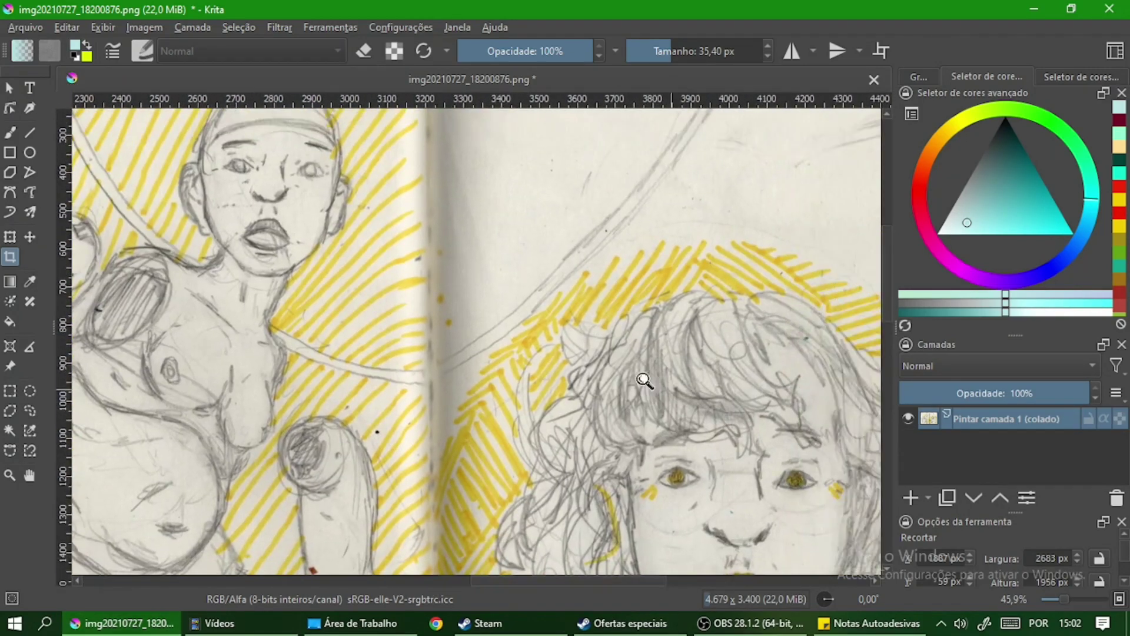
scroll(644, 381, down, 3)
key(Return)
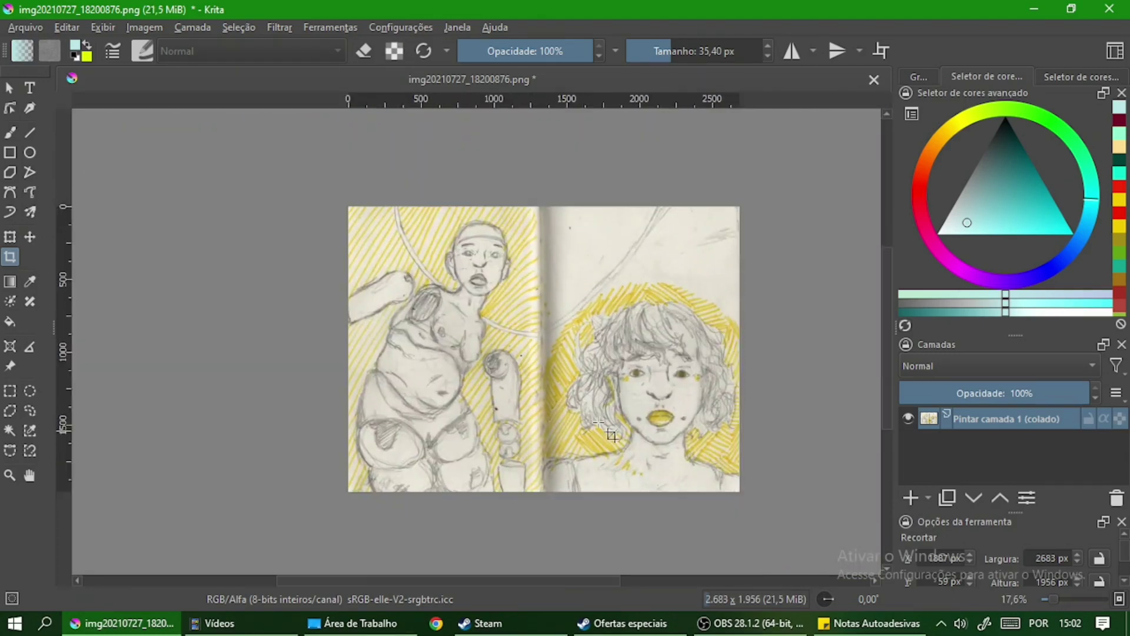
Preview a Curvas de ajuste de cores curve without applying it, then duplicate the notebook layer.
drag(621, 423, 419, 409)
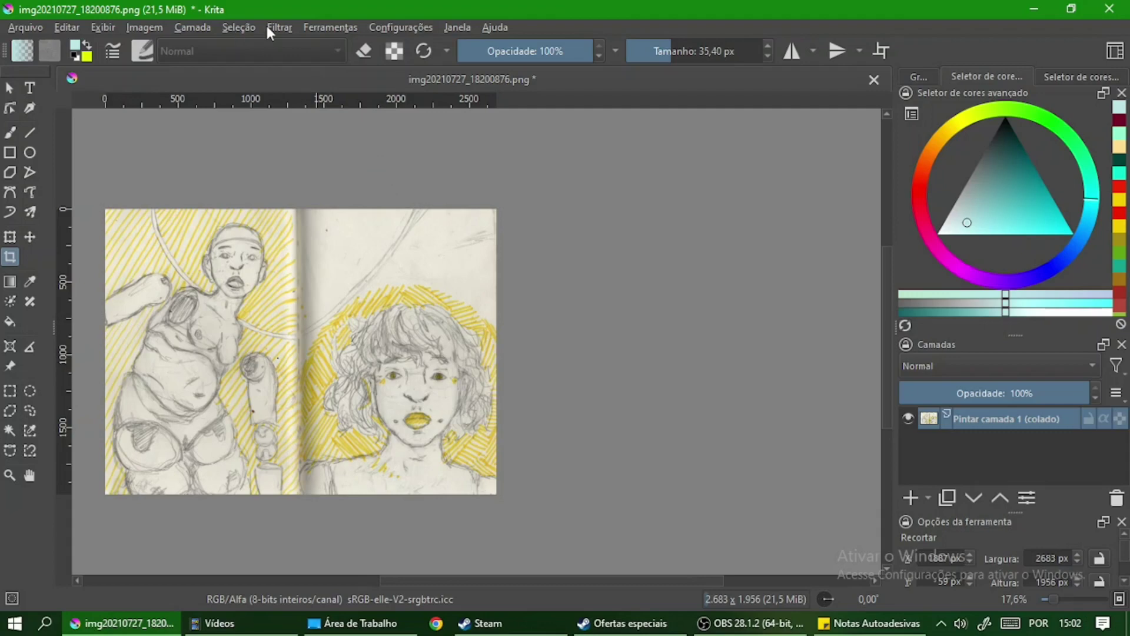
click(160, 25)
mouse_move(279, 26)
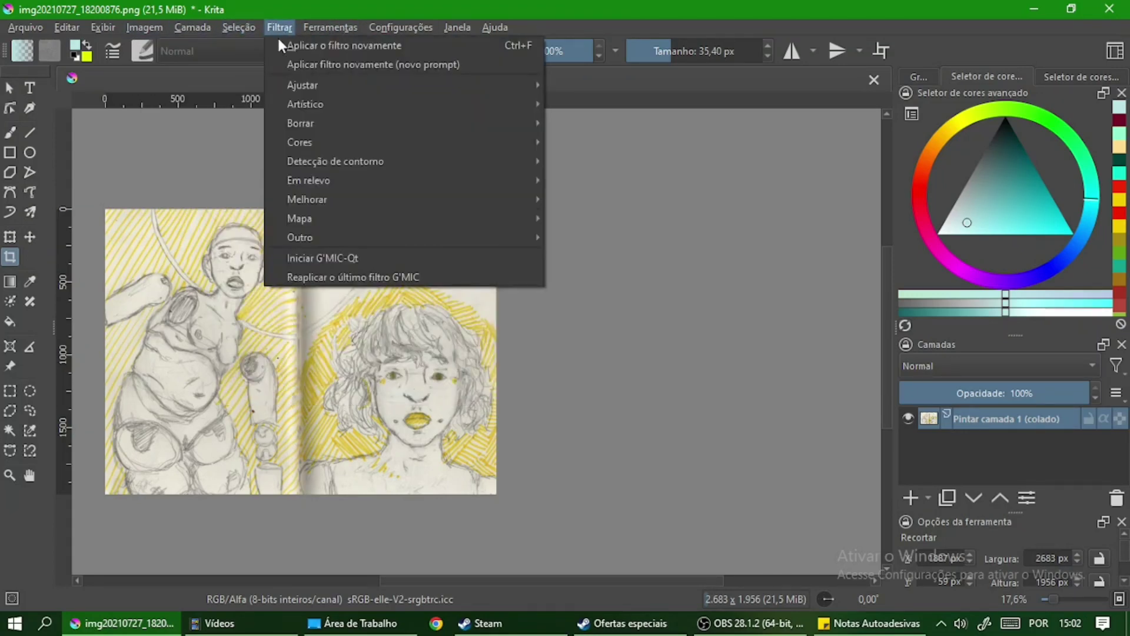
mouse_move(302, 85)
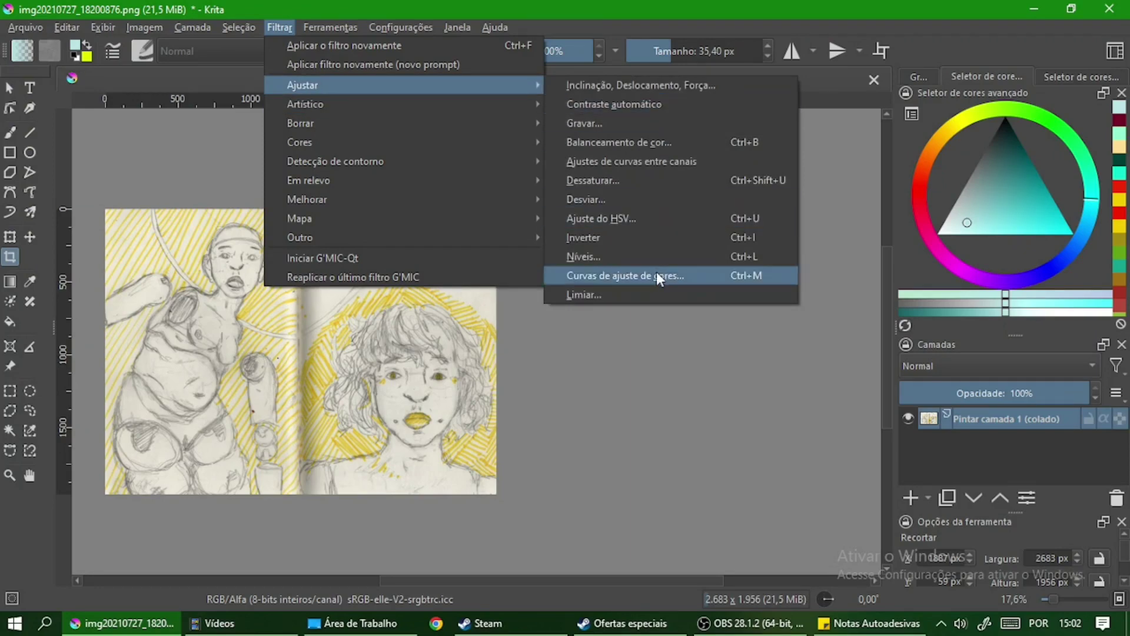
click(646, 276)
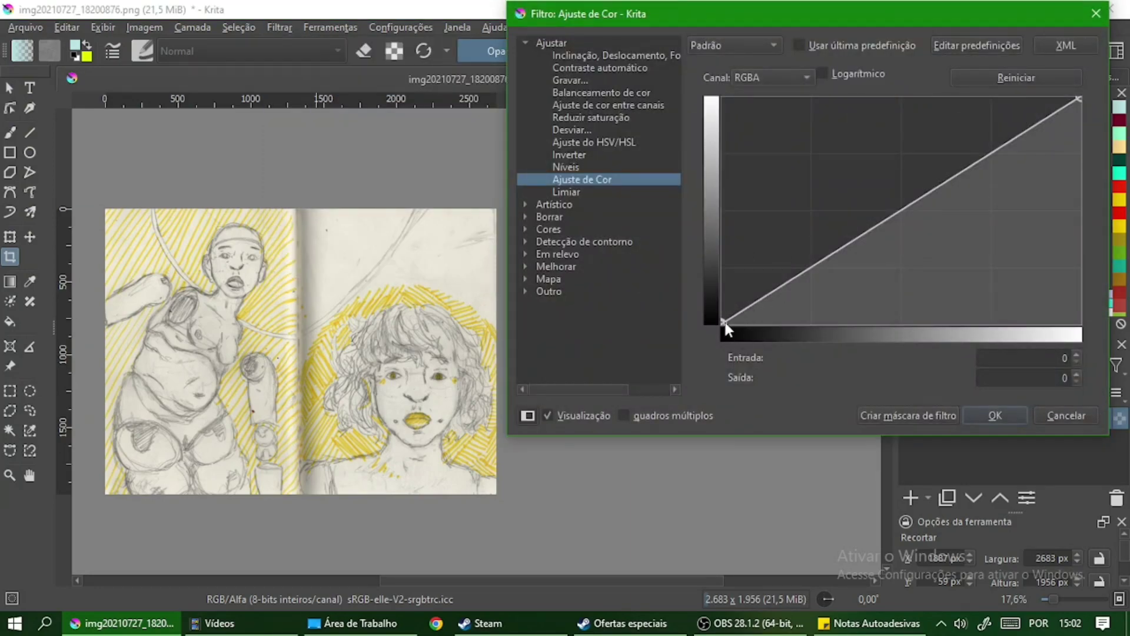
drag(725, 323, 750, 322)
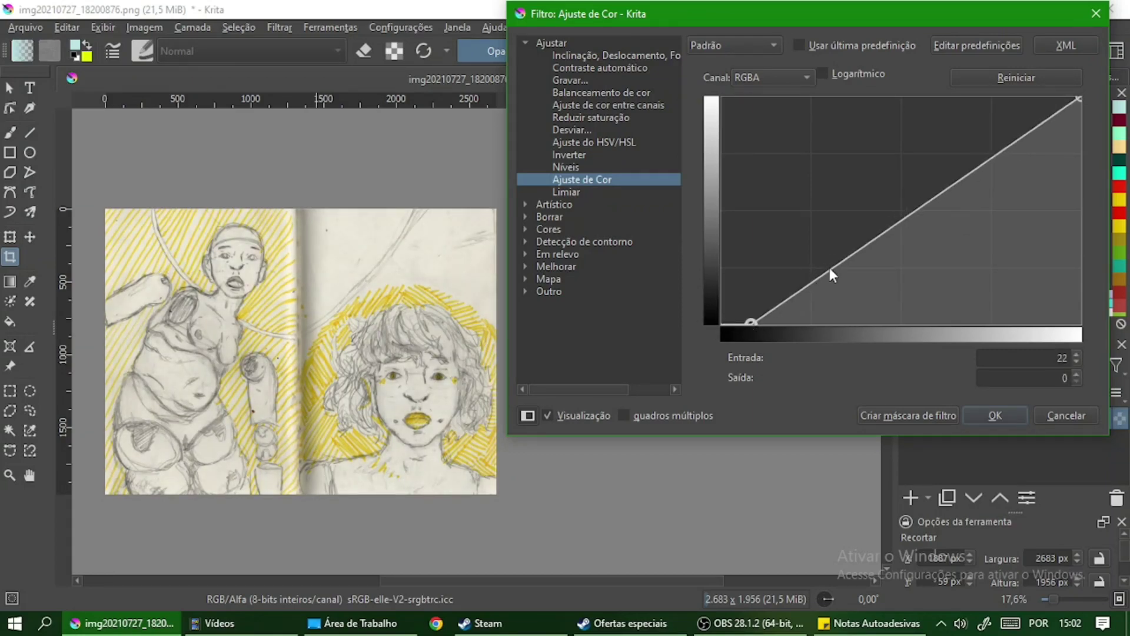
drag(834, 266, 852, 281)
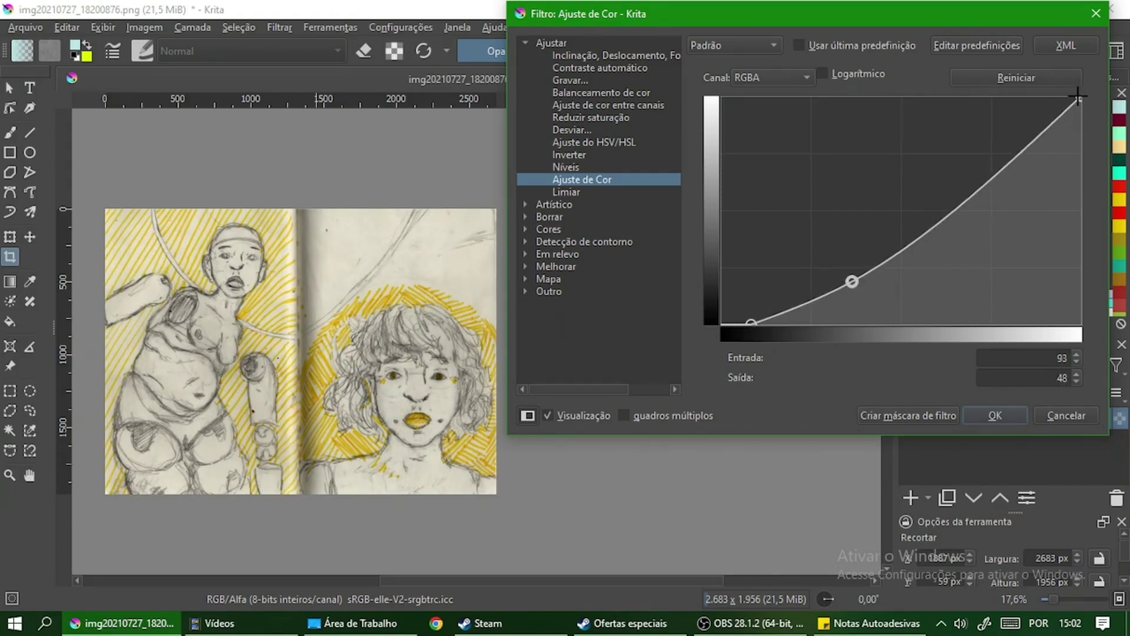
drag(1079, 98, 1062, 97)
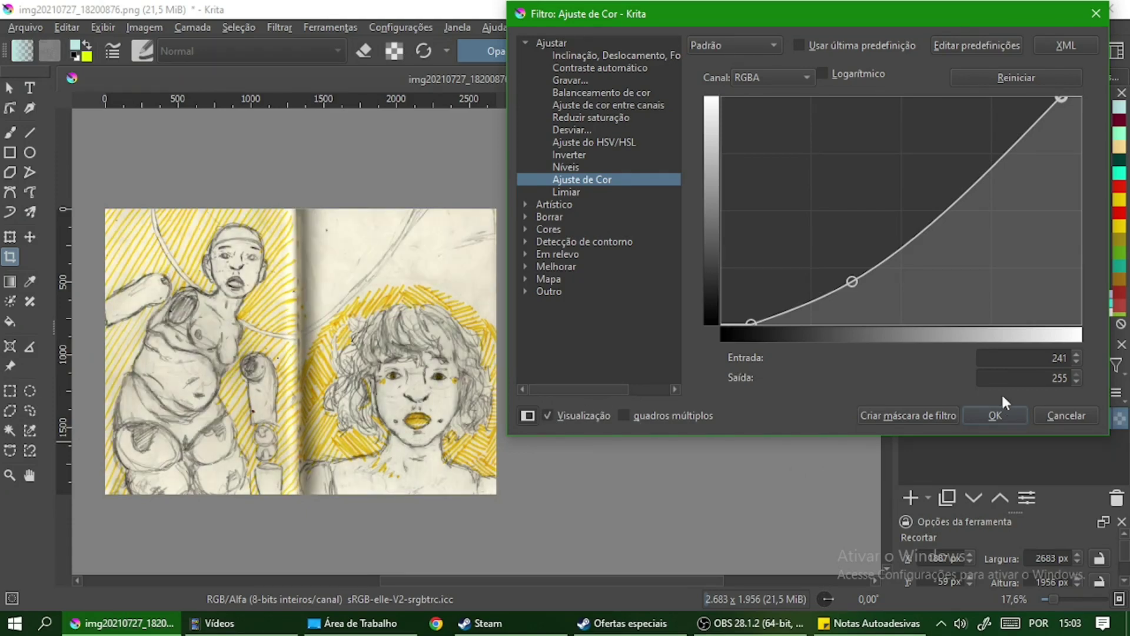
click(1054, 414)
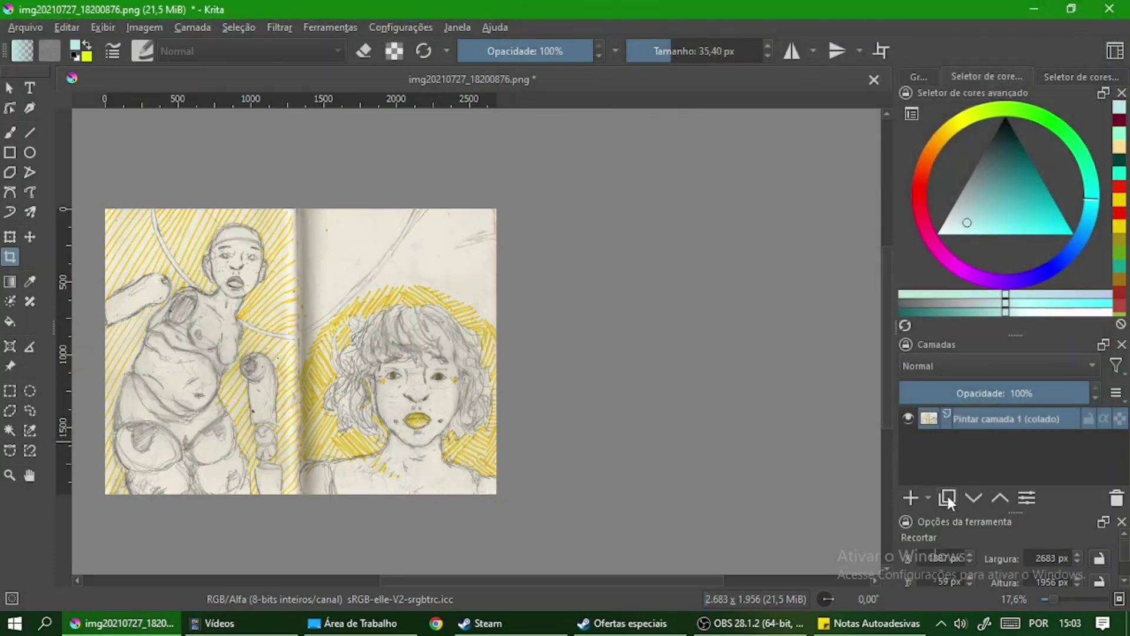
click(948, 498)
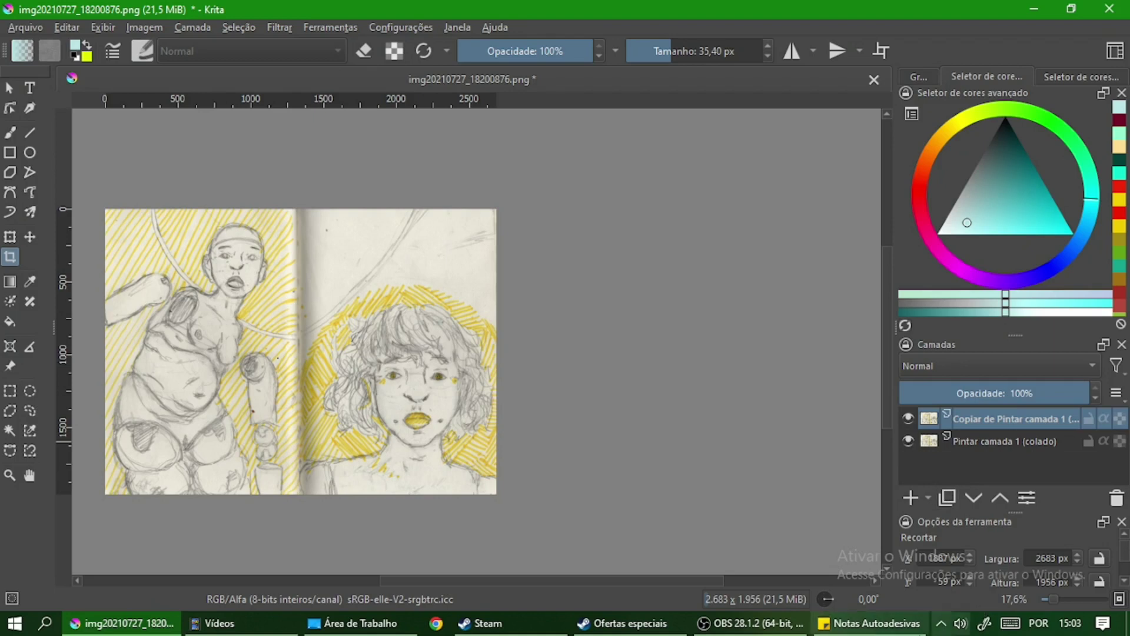
click(871, 624)
Replace the note with Portuguese advice to copy the image first to compare differences, then start the curves sentence.
key(ctrl+a)
key(BackSpace)
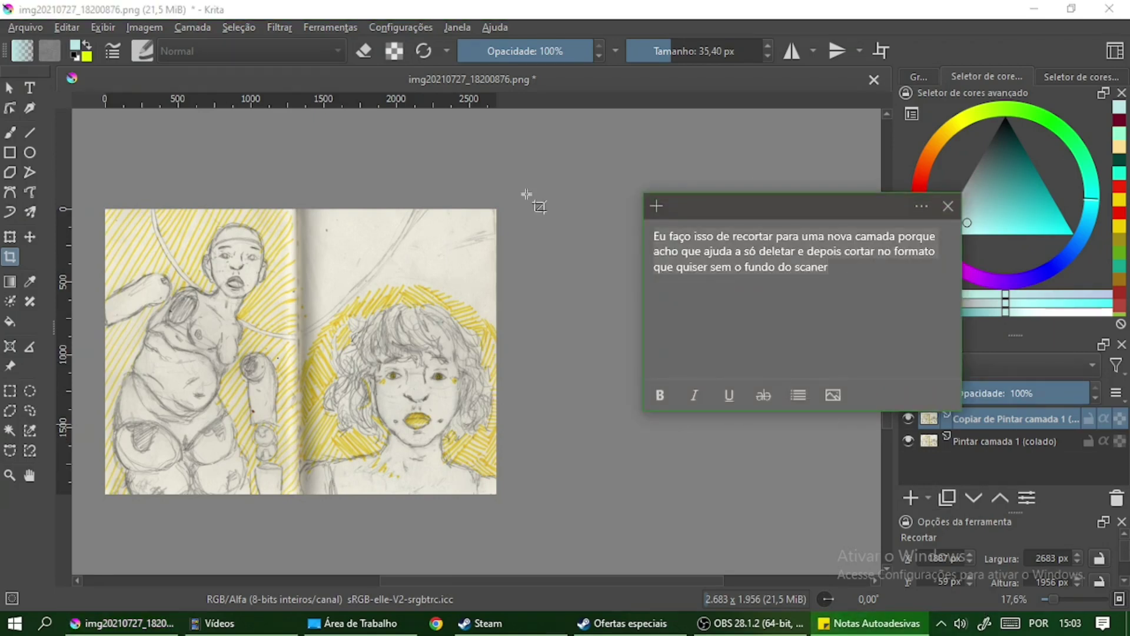
text(L)
key(BackSpace)
text(O w)
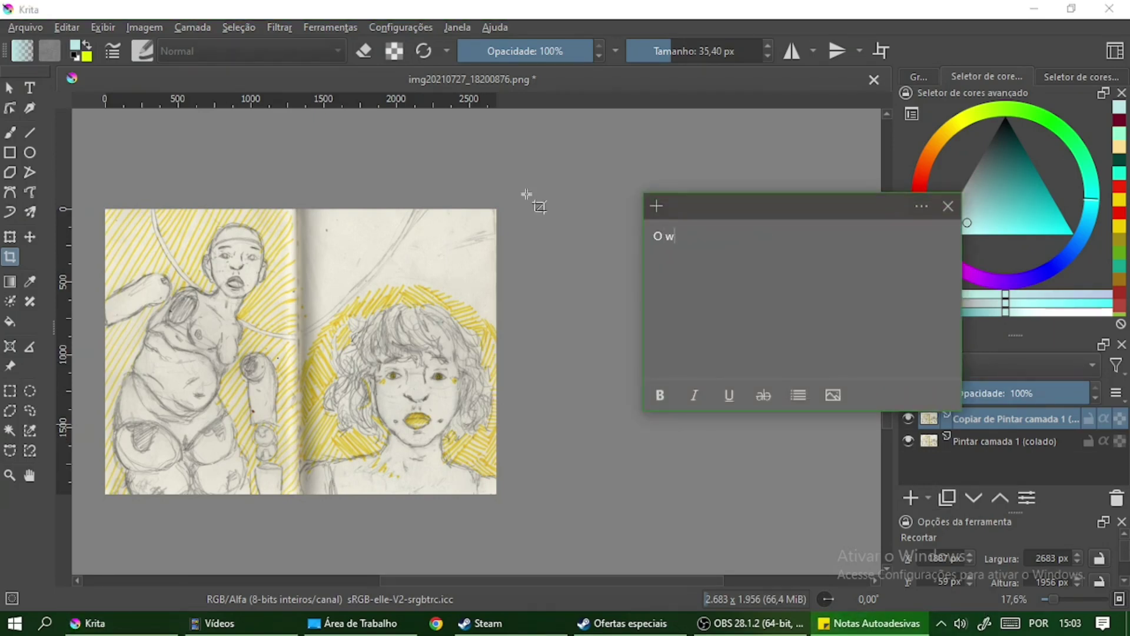
key(BackSpace)
key(BackSpace)
text(que eu reco)
text(mendo antes de )
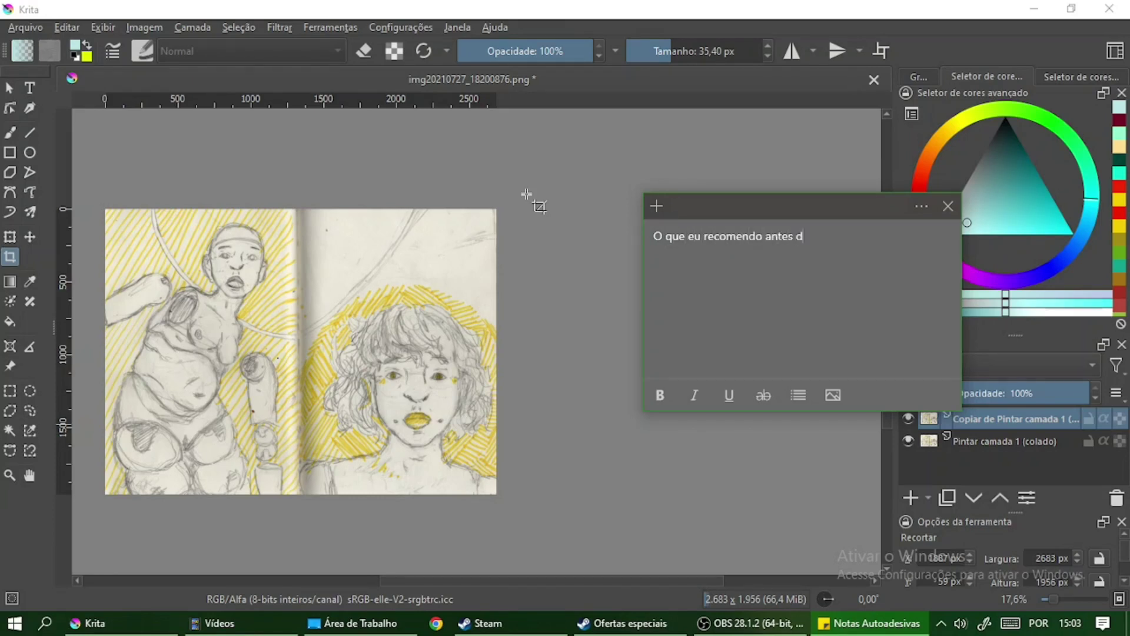
text(começar a edi)
text(tasr a imgem)
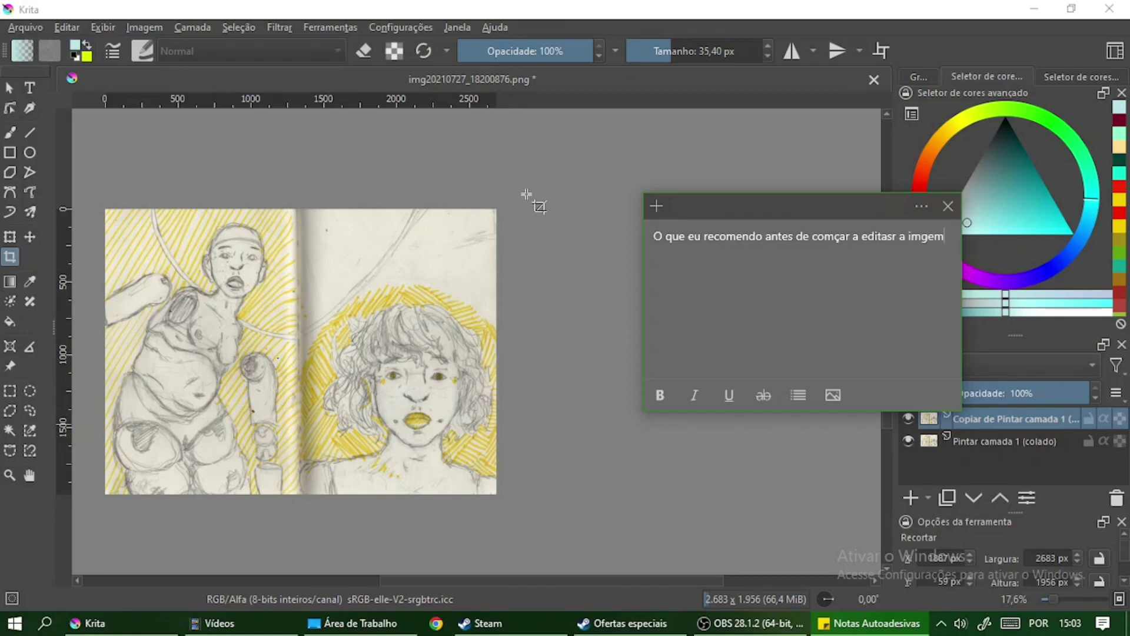
key(BackSpace)
key(BackSpace)
key(BackSpace)
key(BackSpace)
text(gem)
key(BackSpace)
key(BackSpace)
key(BackSpace)
text(ag)
text(e)
text(é pe)
text(ma copia do fu)
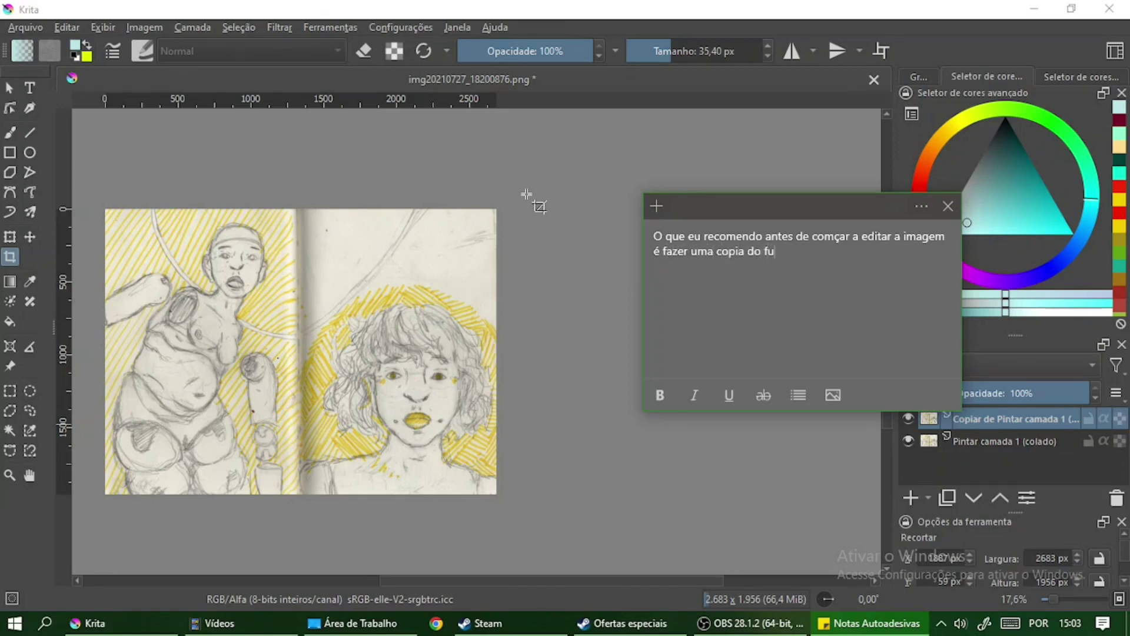
key(BackSpace)
key(BackSpace)
key(BackSpace)
key(BackSpace)
text(para)
text( poder visualiz)
text(ar as f)
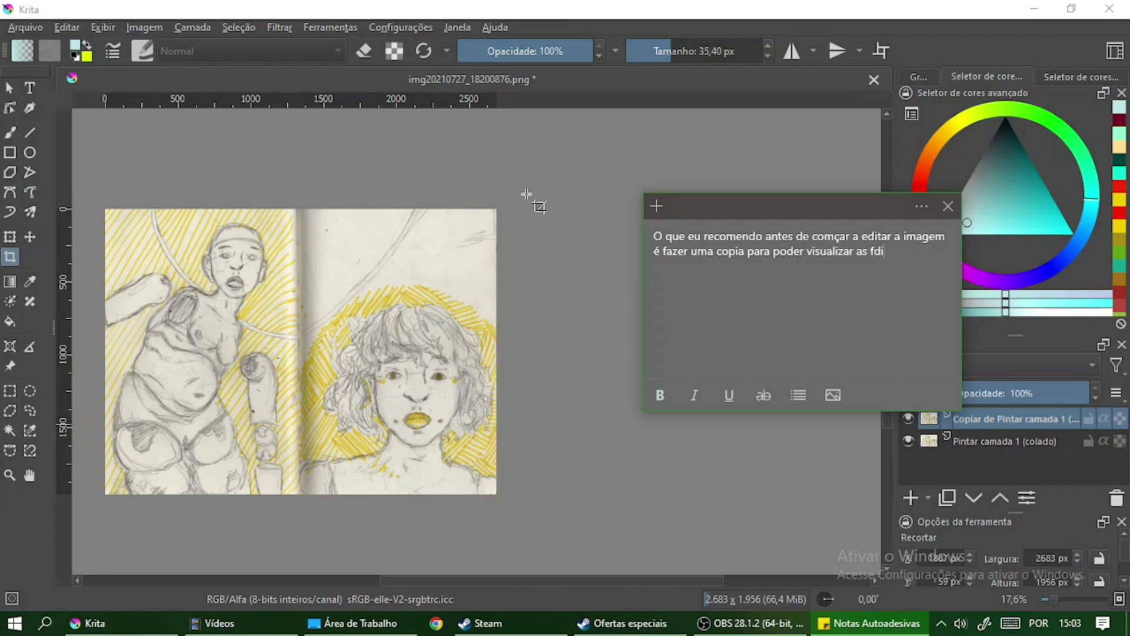
key(BackSpace)
key(BackSpace)
key(BackSpace)
text(diferen)
key(BackSpace)
text(ças )
text(mais facilmente. O)
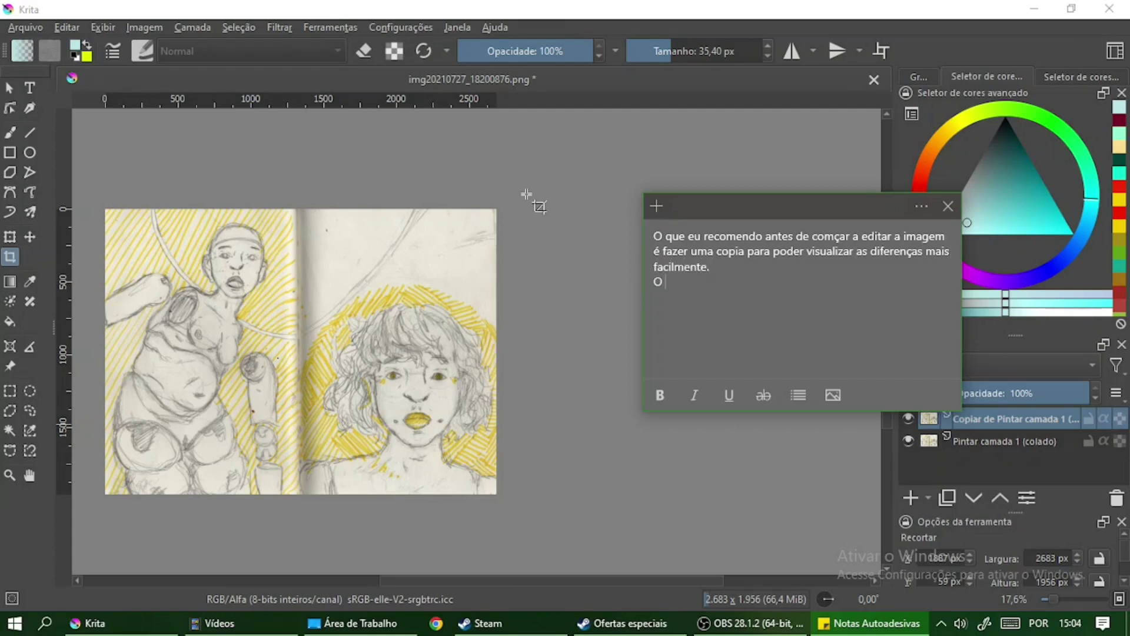
text( que eu faço )
text(nesses )
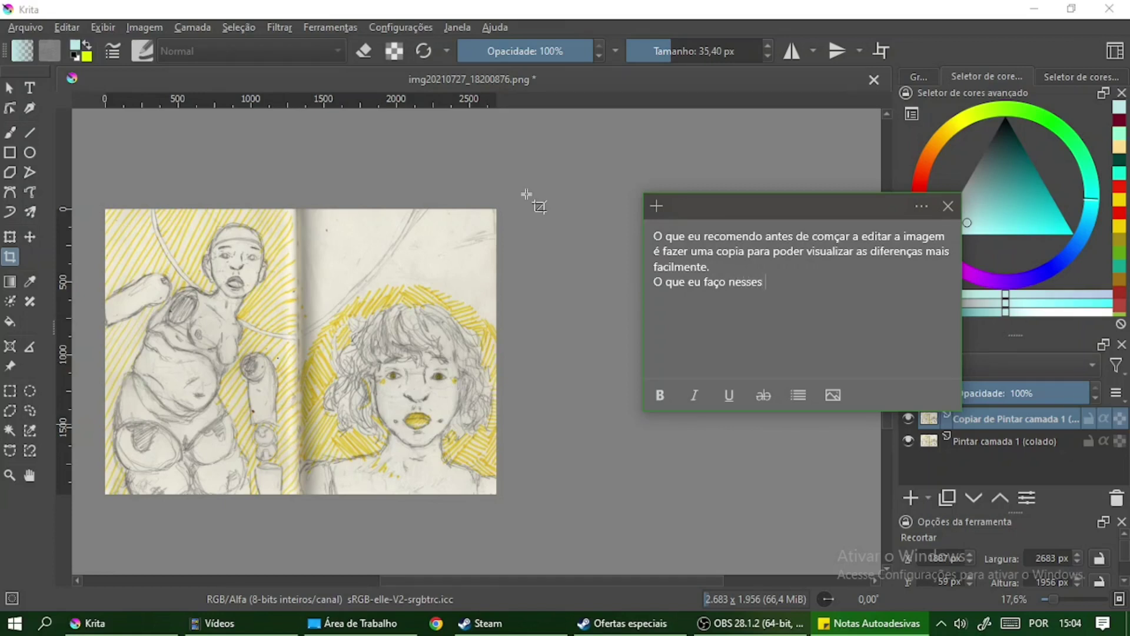
text(que são prati)
text(camente só lápis é m)
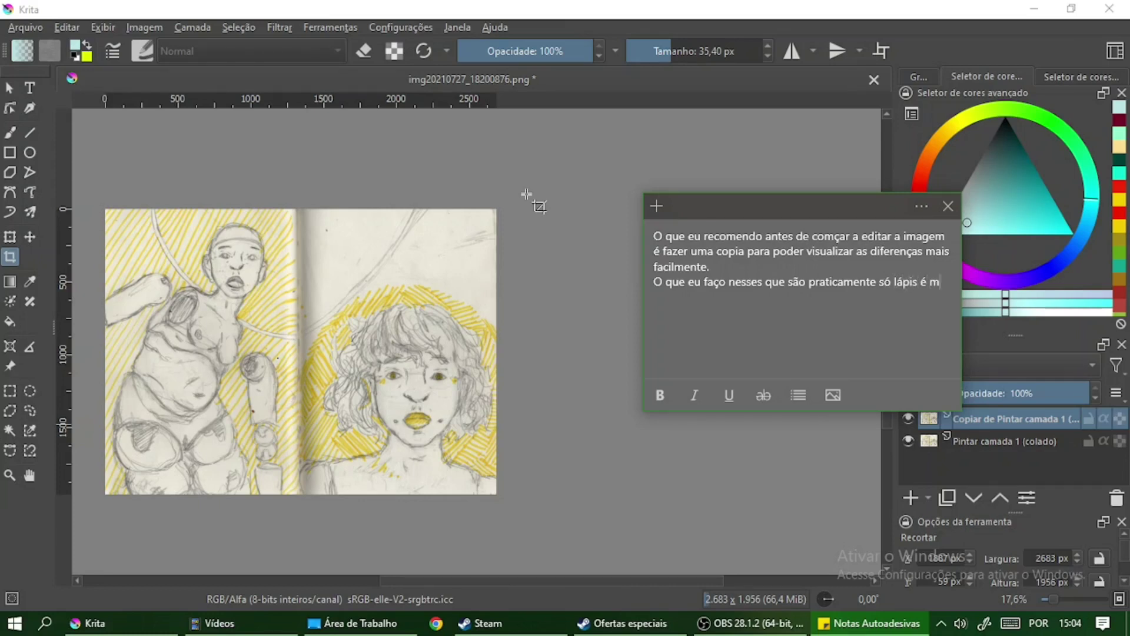
text(exer nas )
text(curvas)
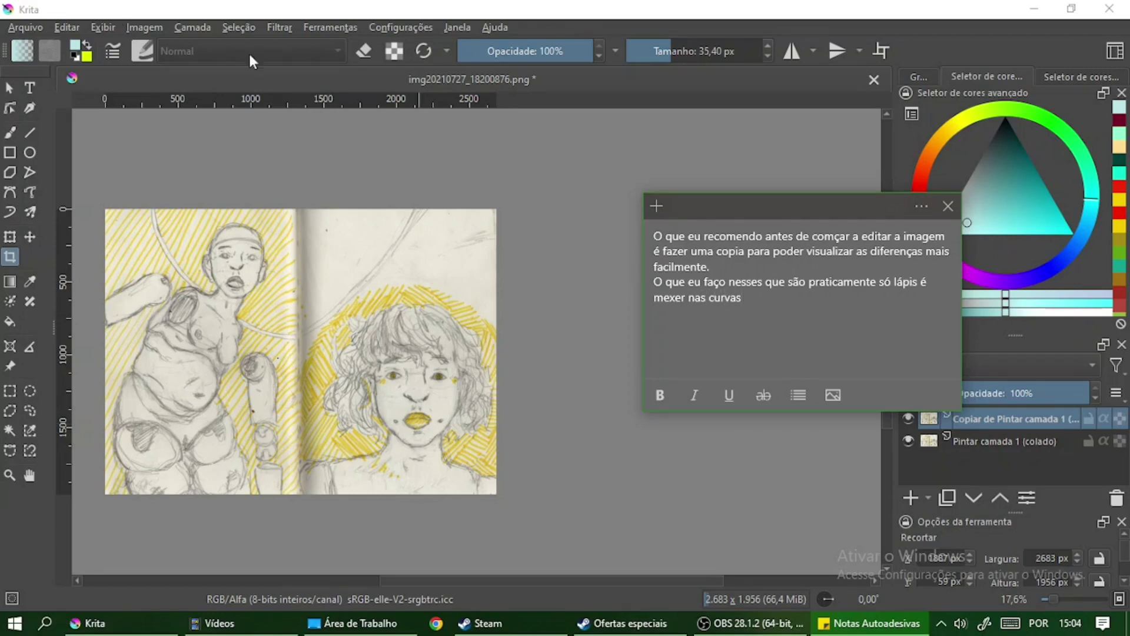
Apply a colour adjustment curve to the copy that darkens midtones and brightens highlights.
click(288, 32)
mouse_move(302, 84)
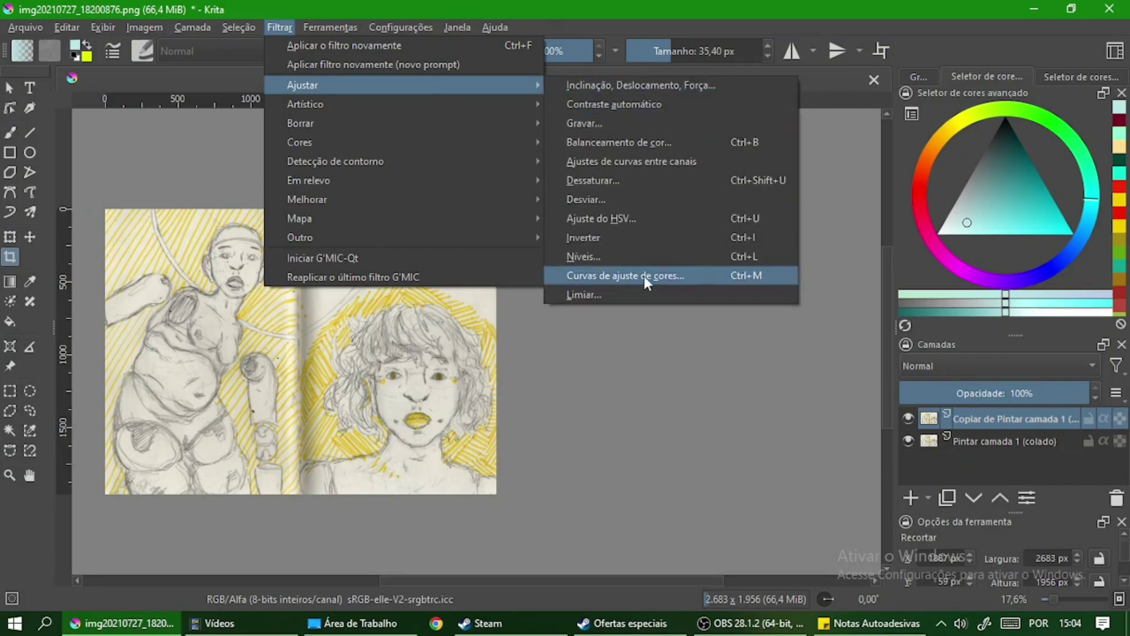
click(644, 276)
drag(723, 321, 901, 265)
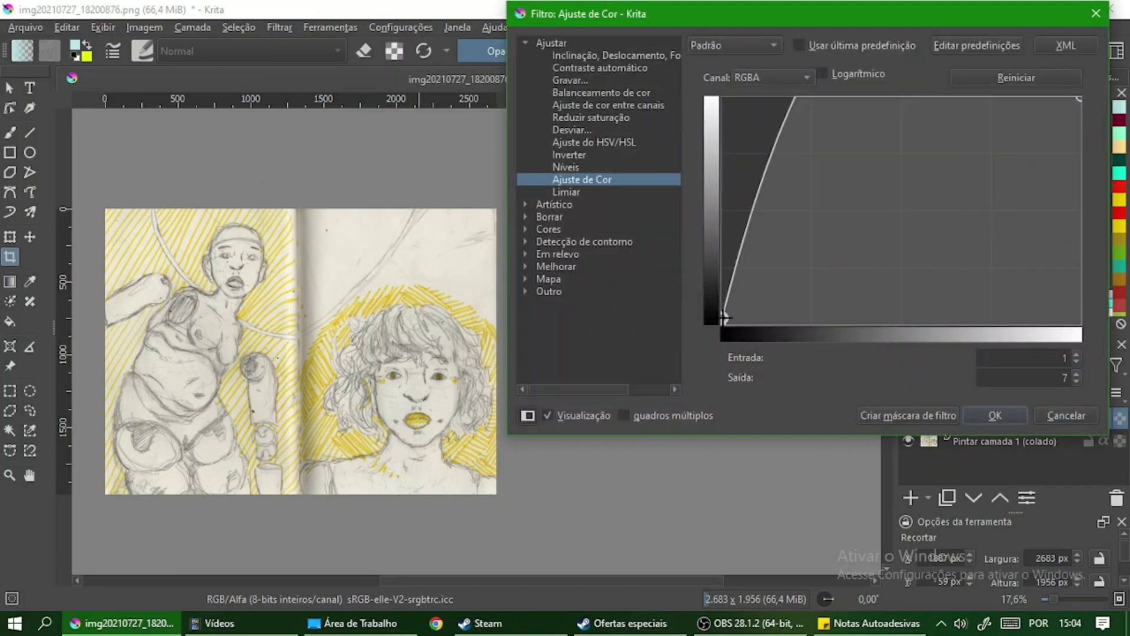
drag(724, 321, 725, 320)
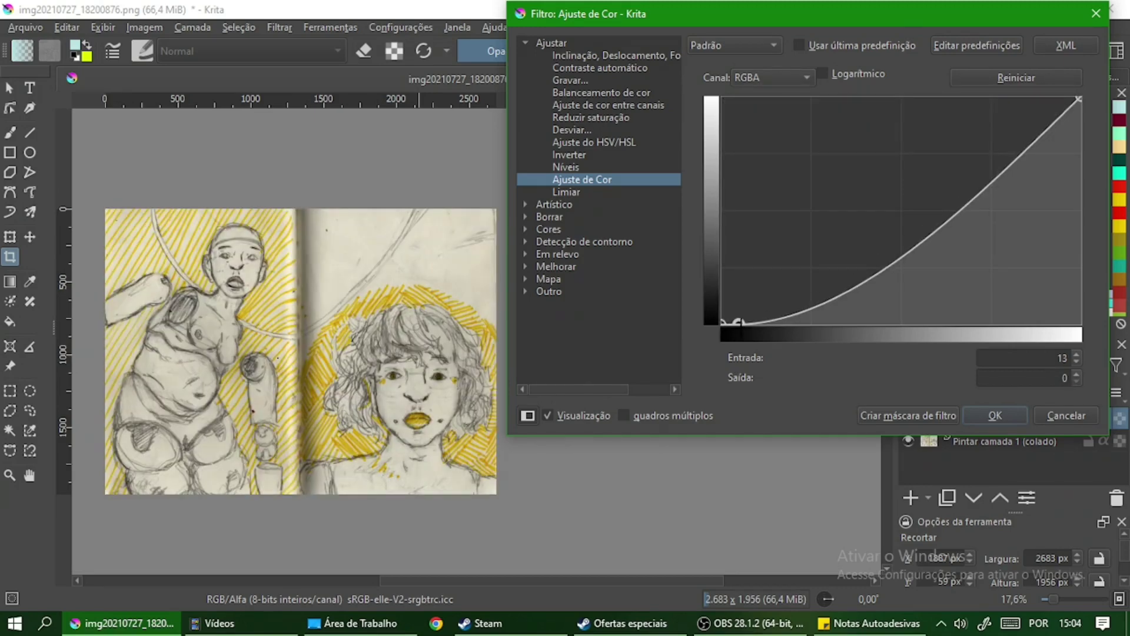
click(946, 242)
mouse_move(946, 242)
mouse_down()
mouse_move(756, 328)
mouse_move(771, 322)
mouse_move(788, 338)
mouse_up()
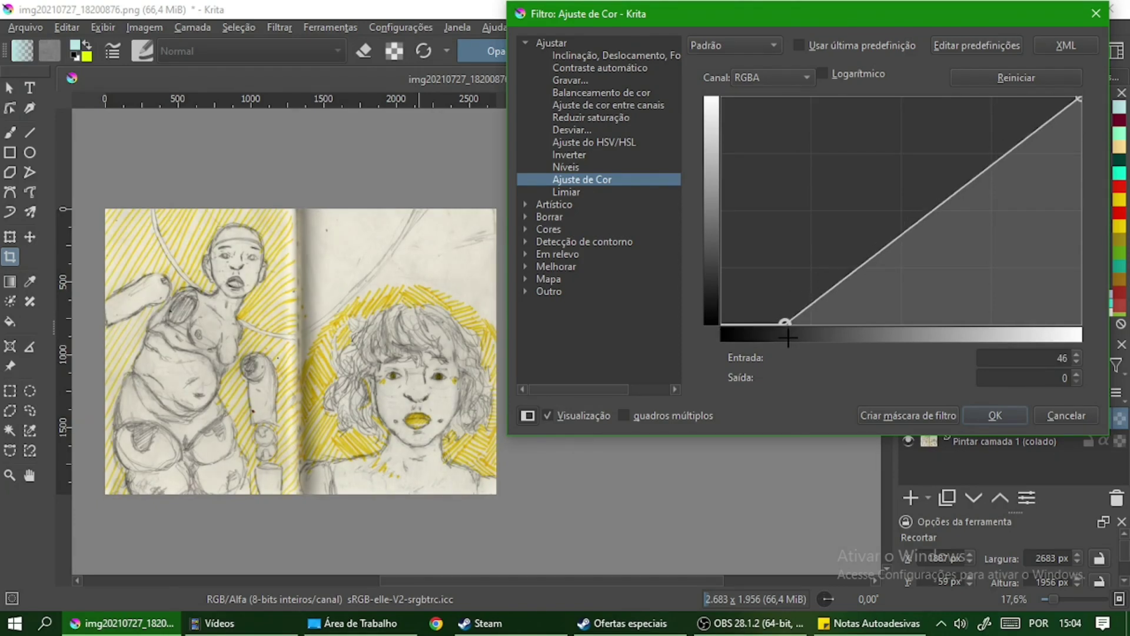
click(888, 255)
drag(888, 255, 894, 259)
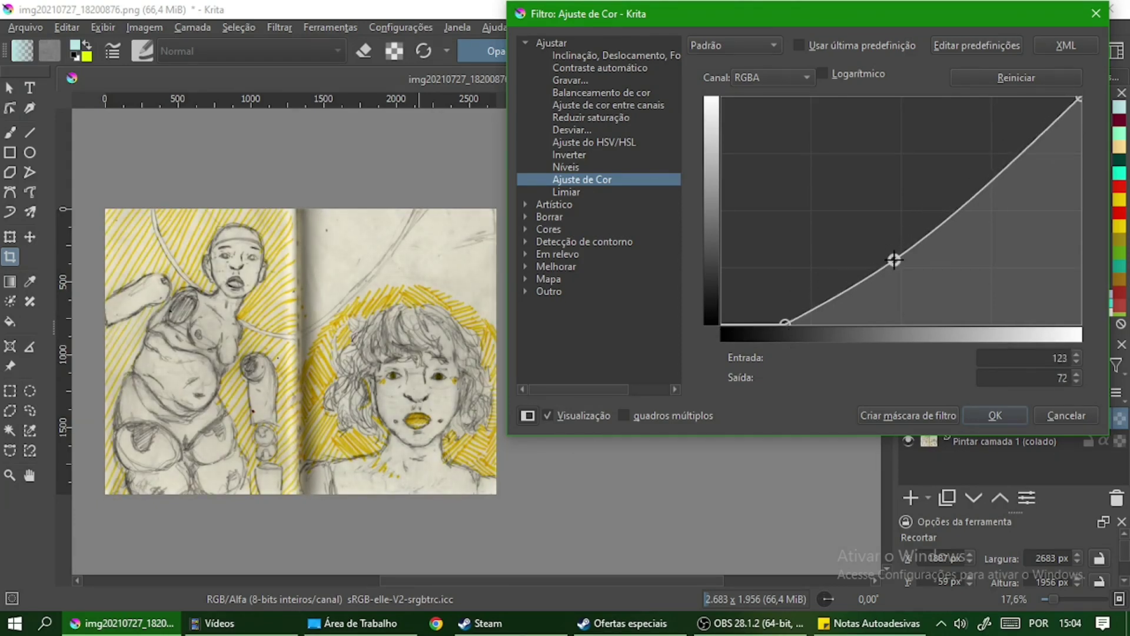
drag(1079, 98, 1058, 101)
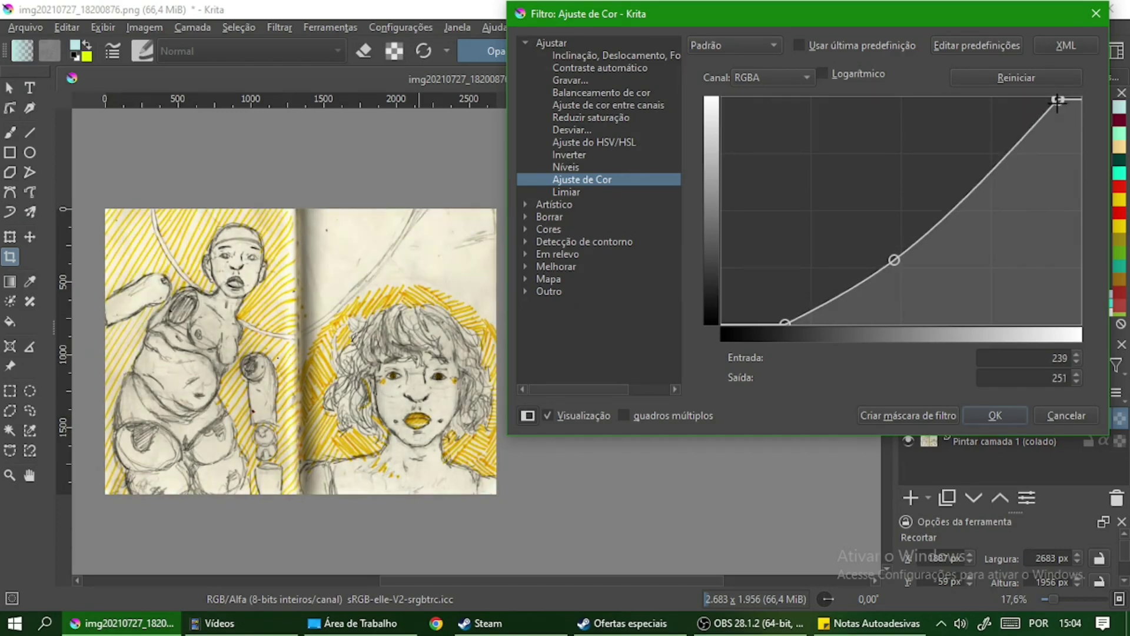
click(548, 416)
click(548, 416)
click(991, 415)
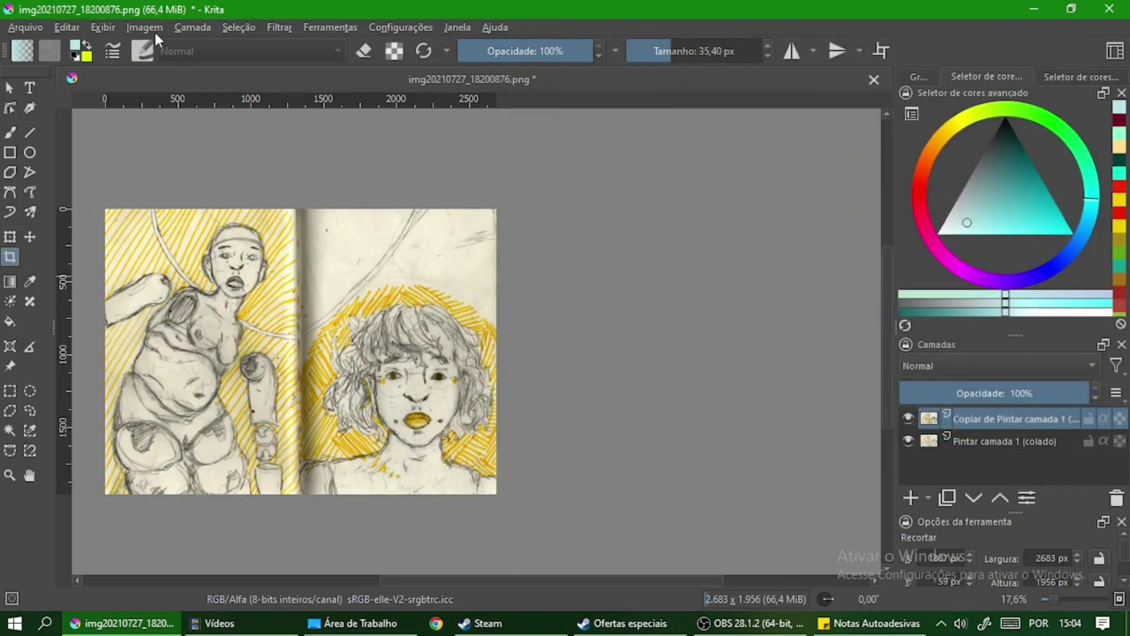
Open the Ajuste do HSV filter for the copied layer and bring up the sticky note.
click(155, 28)
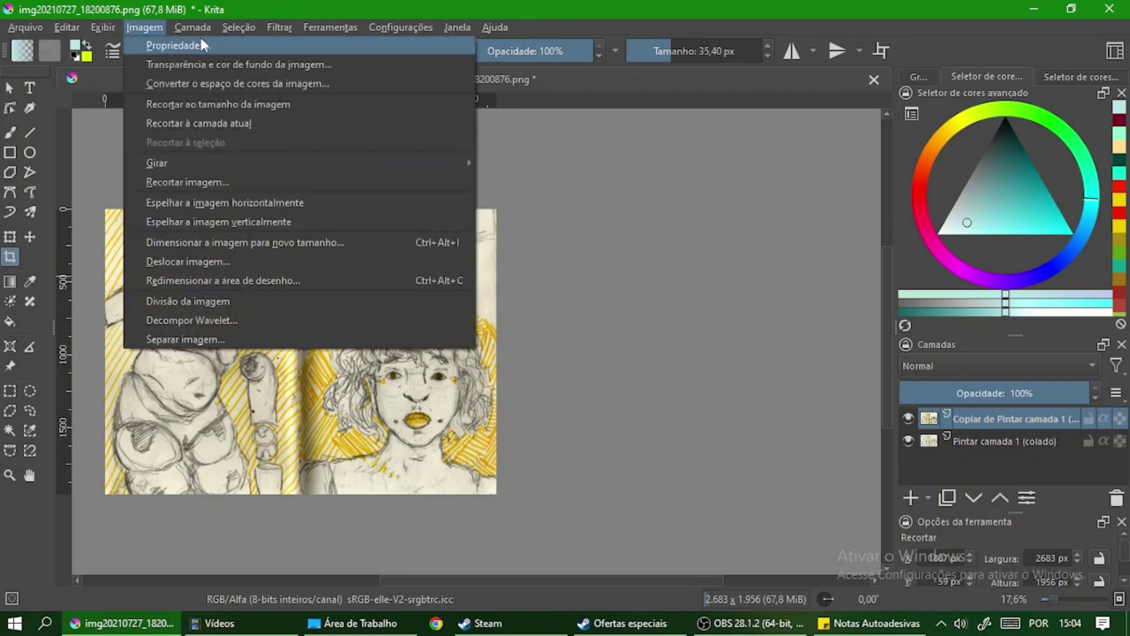
mouse_move(302, 85)
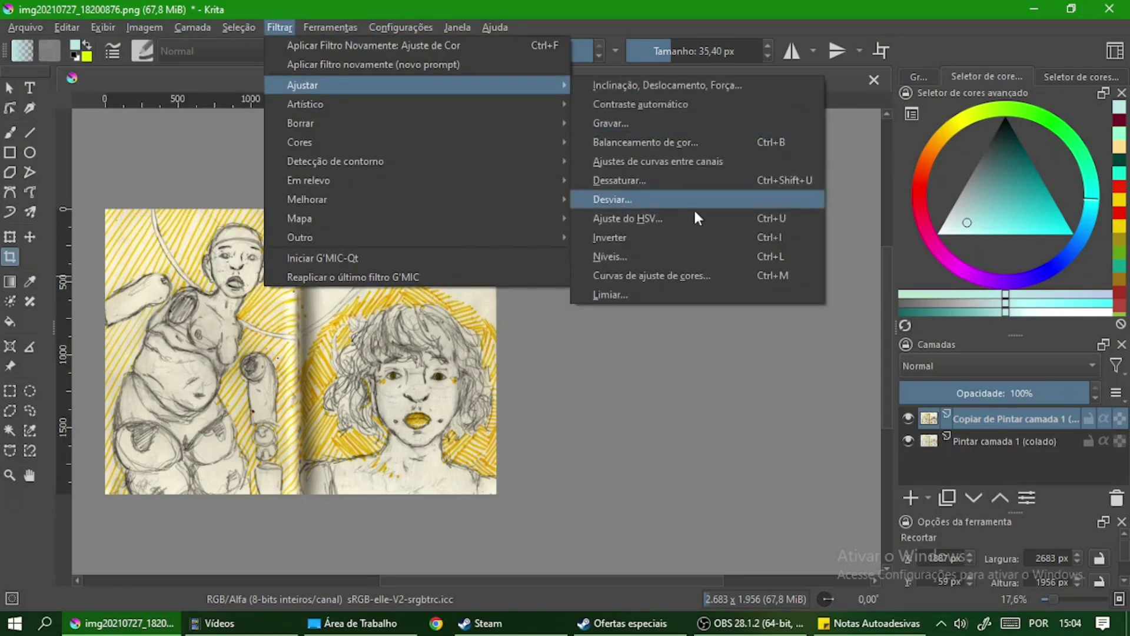
click(627, 218)
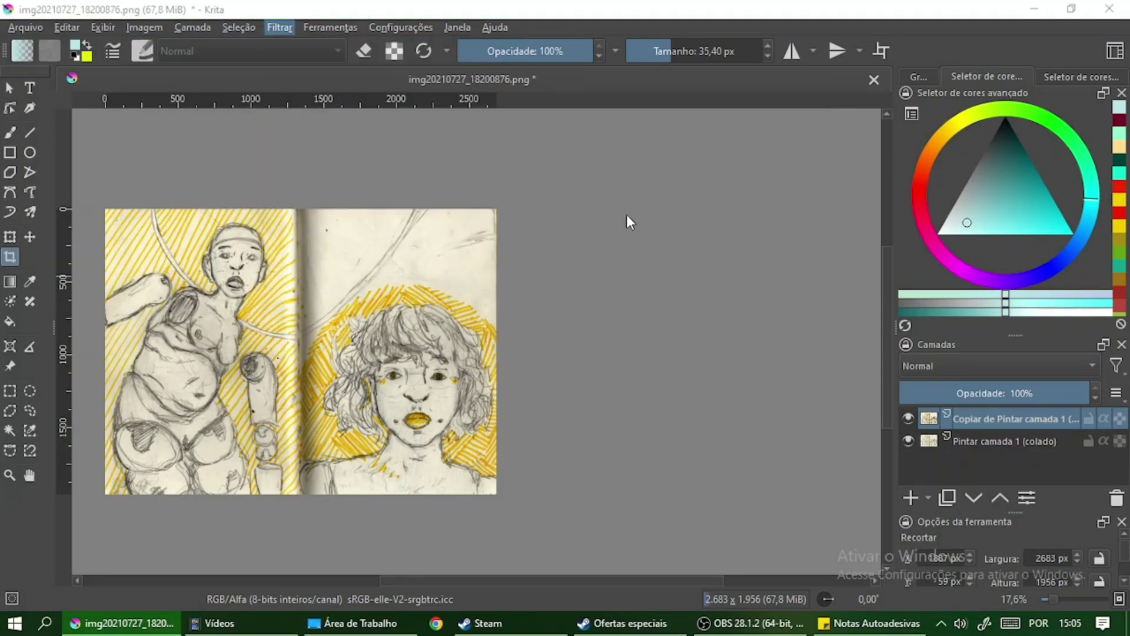
click(837, 619)
Type a Portuguese note about HSV holding saturation and preferring Krita's old mode, moving the note down.
key(ctrl+a)
text(E)
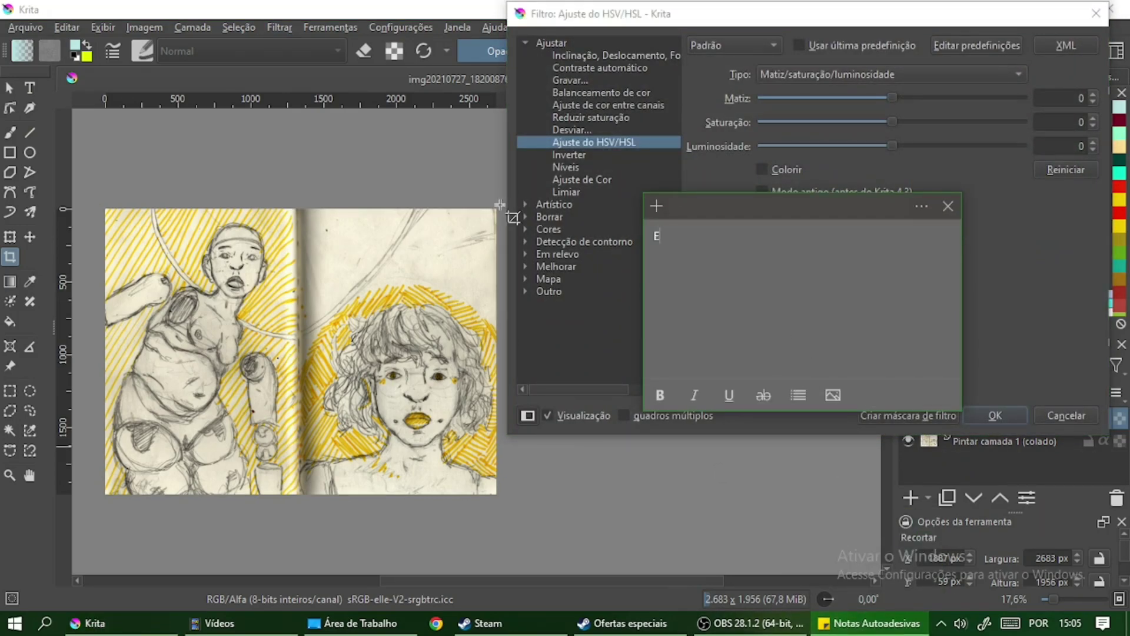
text(sse HSV é )
text(onde você encotra co)
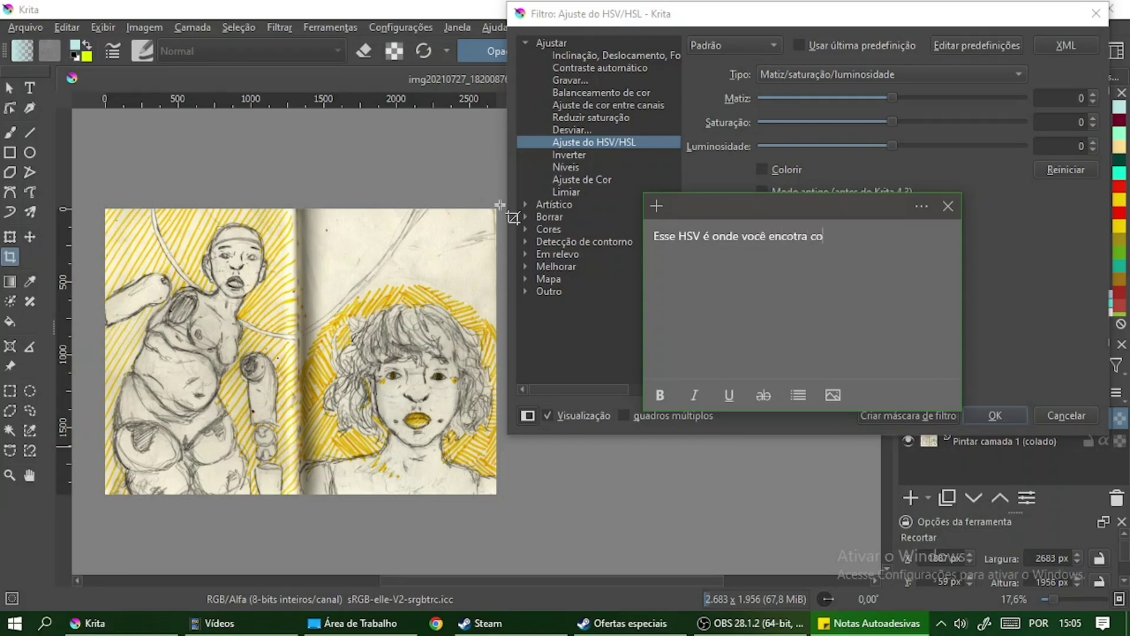
text(isas como saturaç)
text(ão, eu uso)
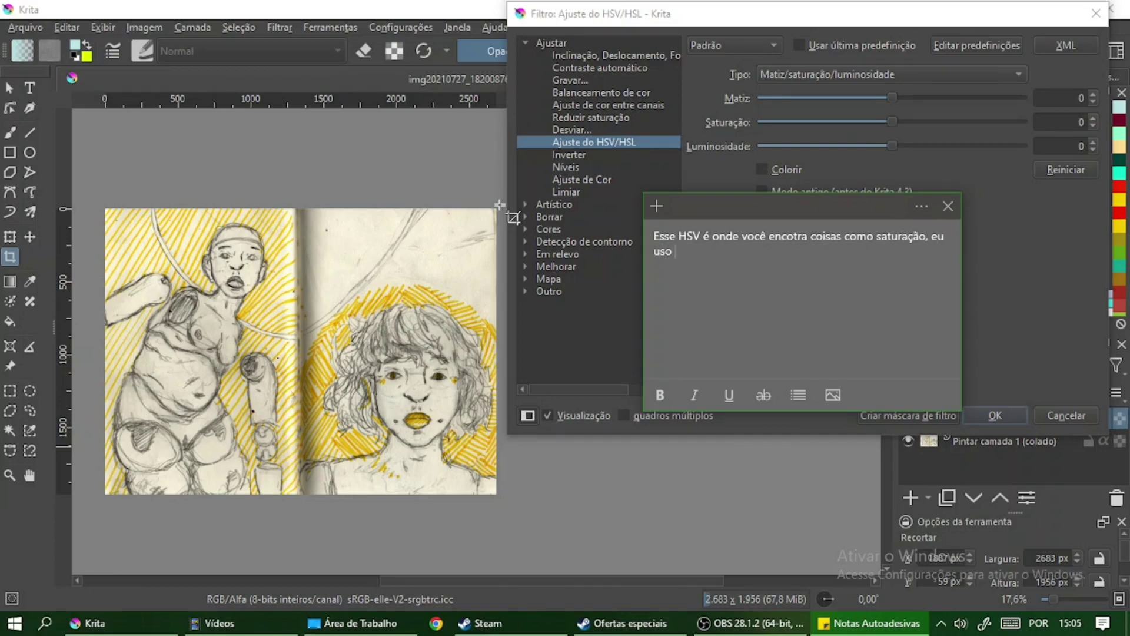
drag(739, 205, 742, 248)
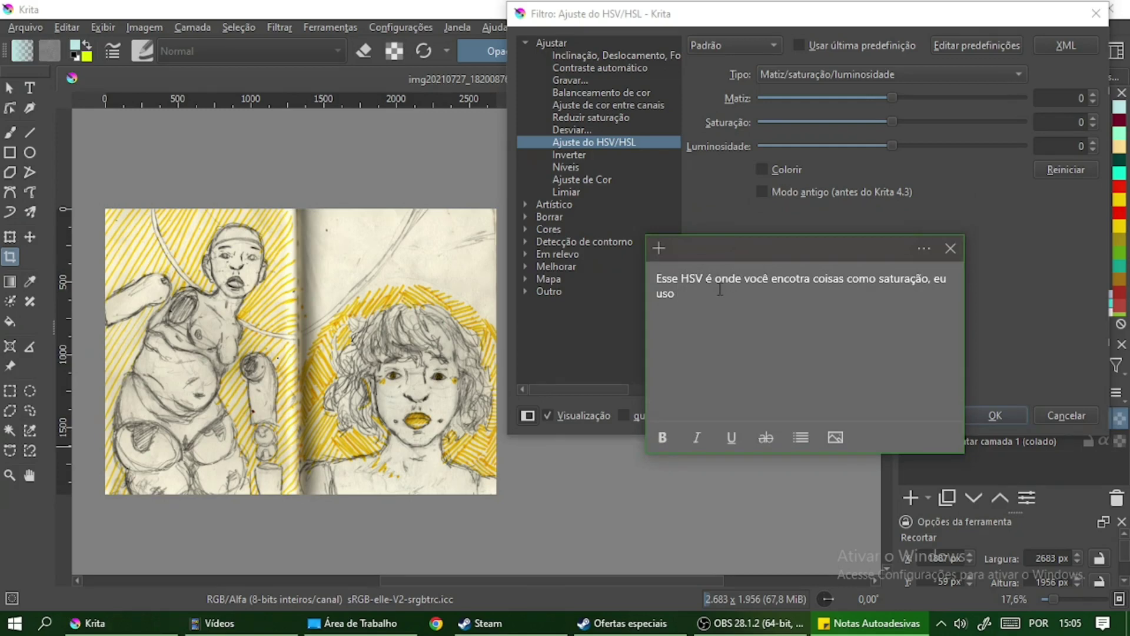
text(odo antigo )
text(do krita )
text(porque acho que fic)
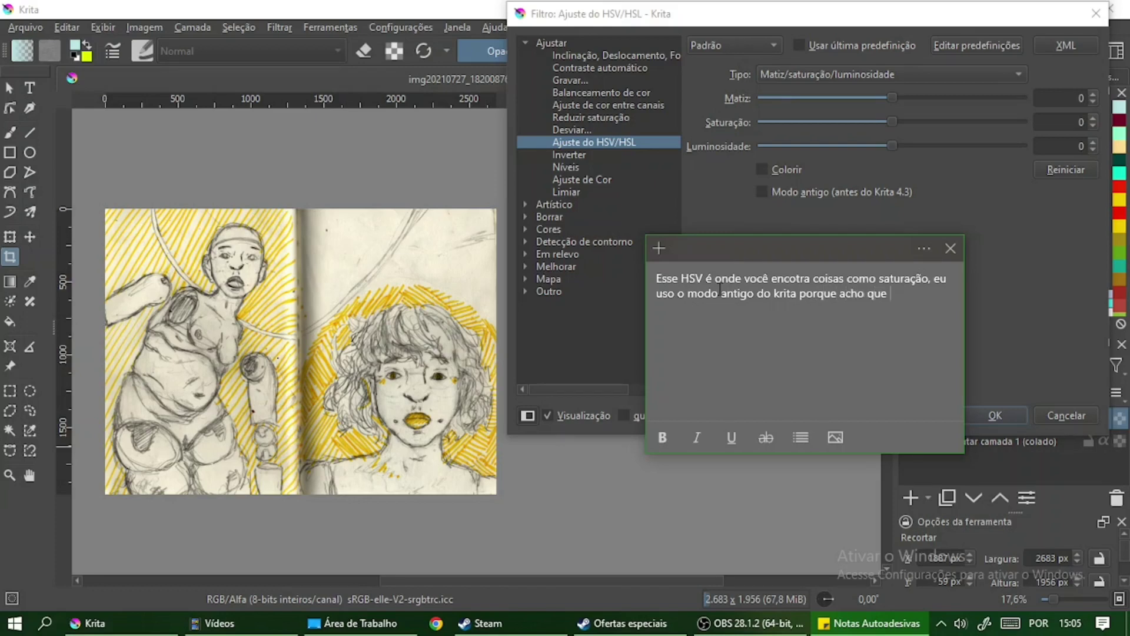
text(a mais)
key(BackSpace)
key(BackSpace)
key(BackSpace)
text(mais proximo ao que)
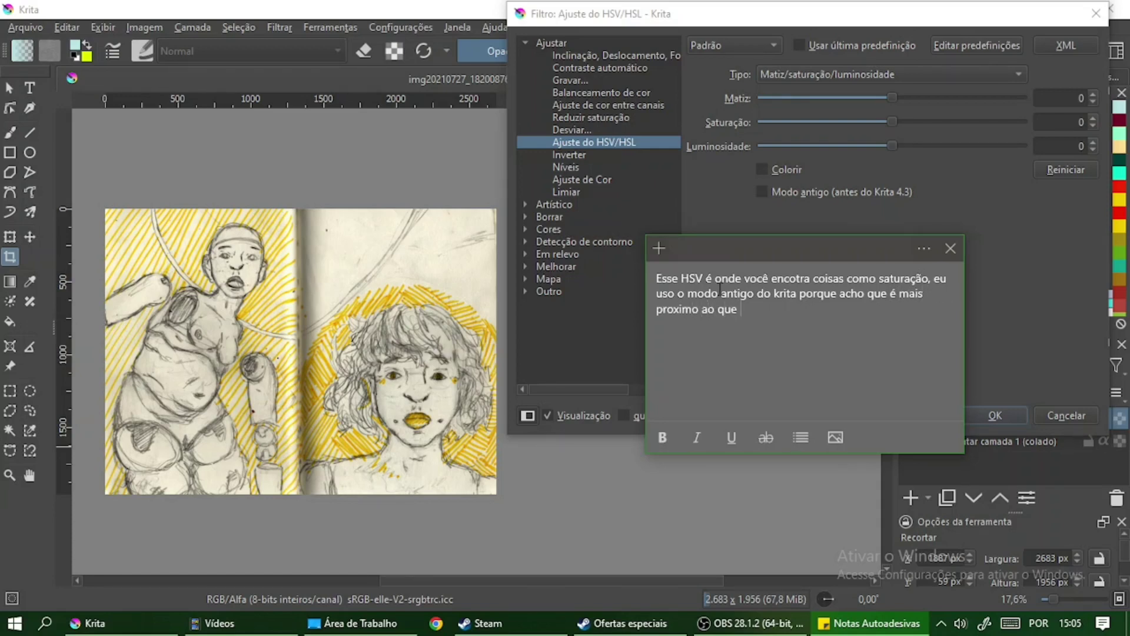
text(us)
text(eu )
text(usa)
text(hotoshop))
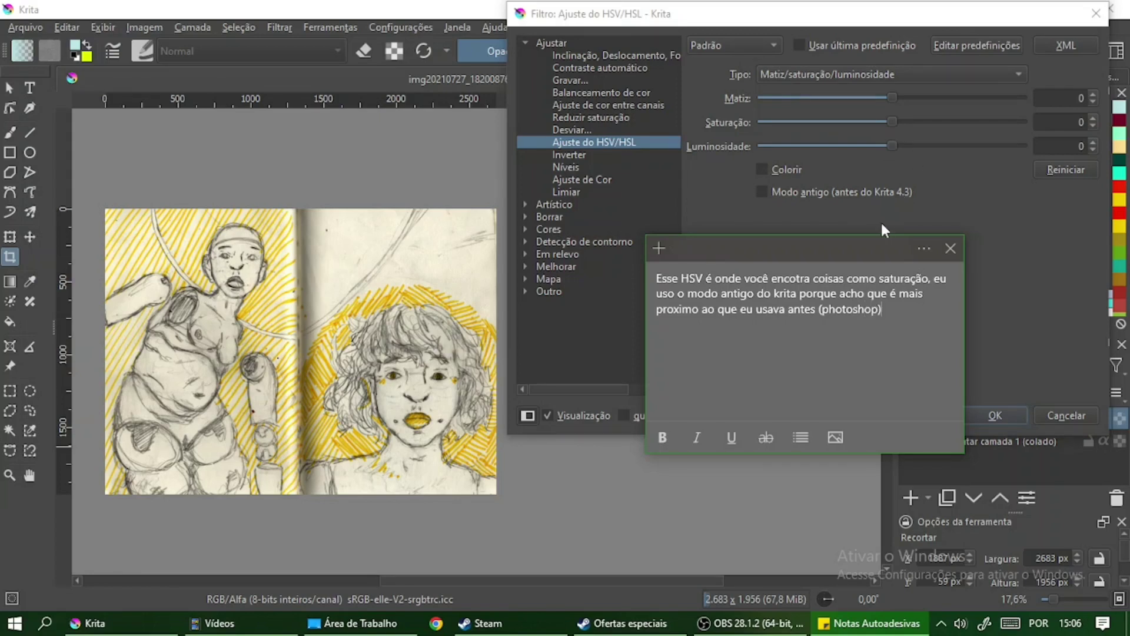
Enable Modo antigo, set Saturação to about 17, apply it, and toggle the copy to compare.
click(722, 192)
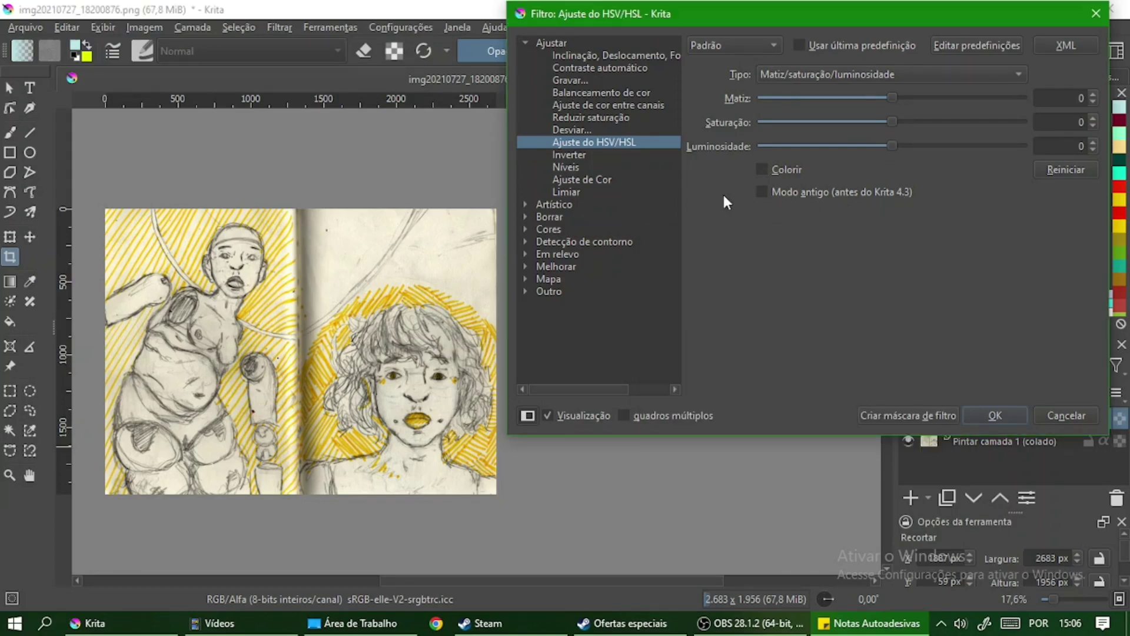
drag(895, 121, 945, 123)
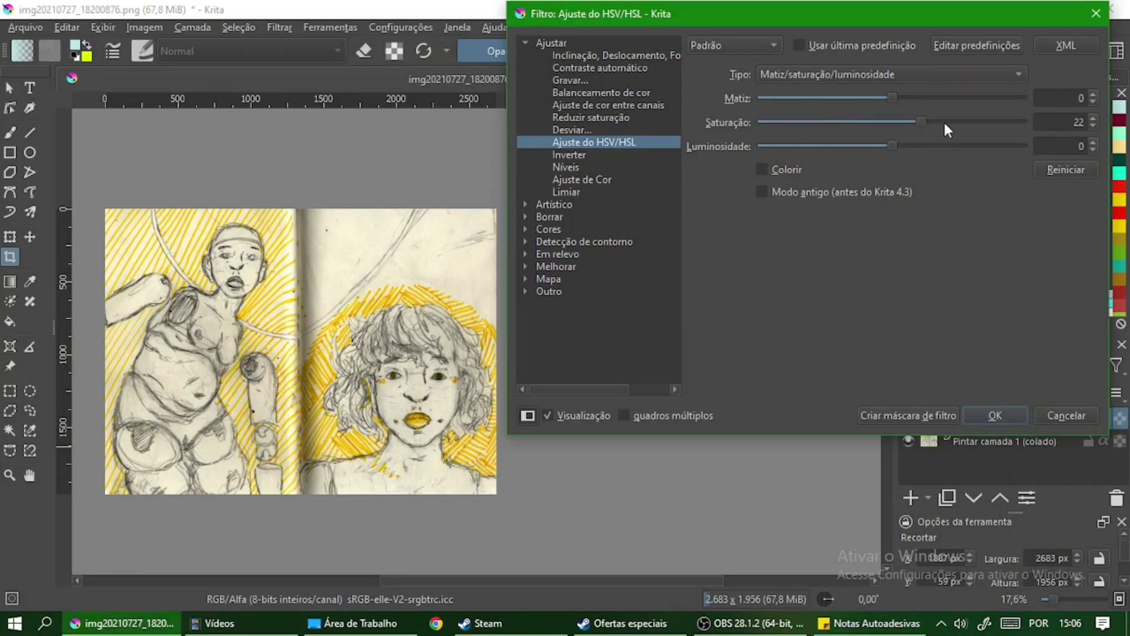
click(763, 193)
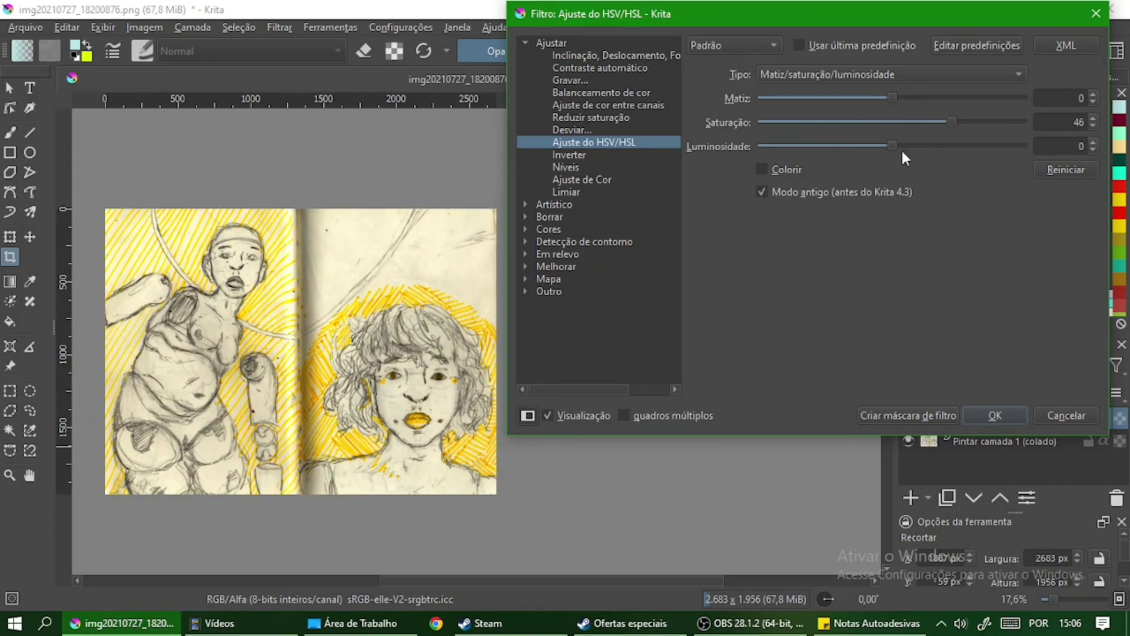
mouse_move(951, 120)
mouse_down()
mouse_move(788, 134)
mouse_move(1038, 131)
mouse_up()
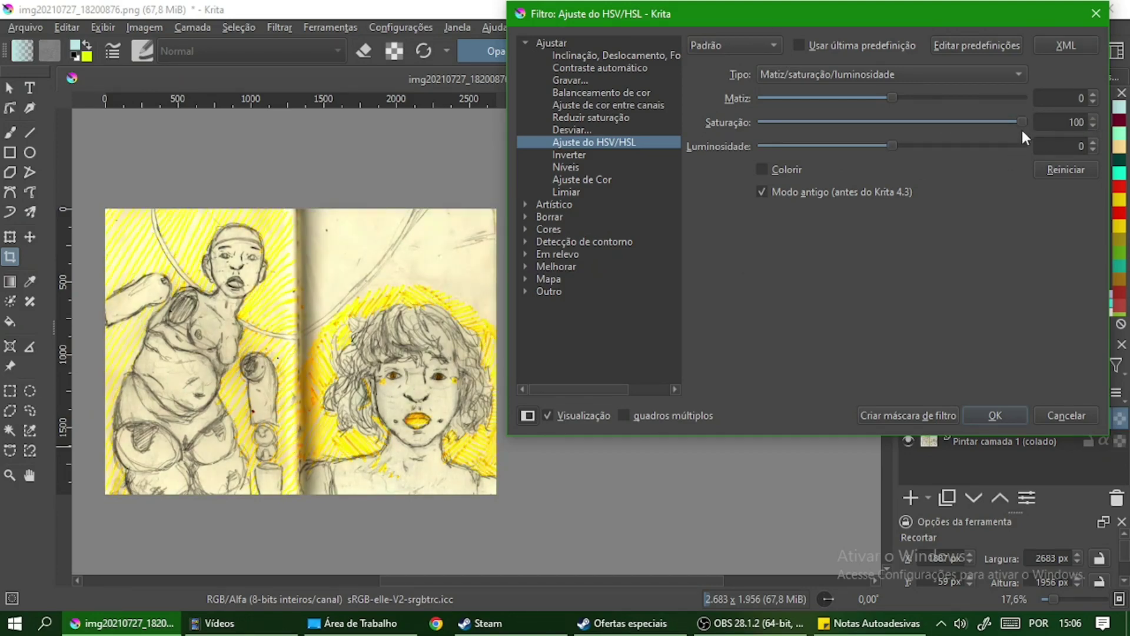
text(9)
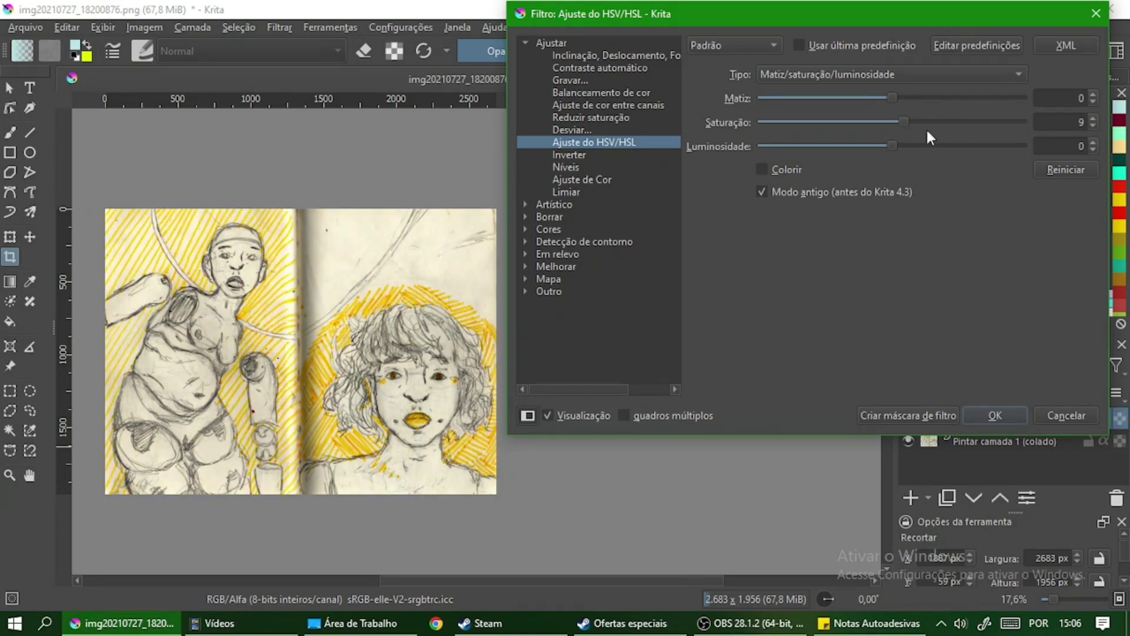
mouse_move(899, 119)
mouse_down()
mouse_move(764, 127)
mouse_move(948, 139)
mouse_move(753, 154)
mouse_move(937, 142)
mouse_up()
drag(920, 121, 913, 121)
click(979, 412)
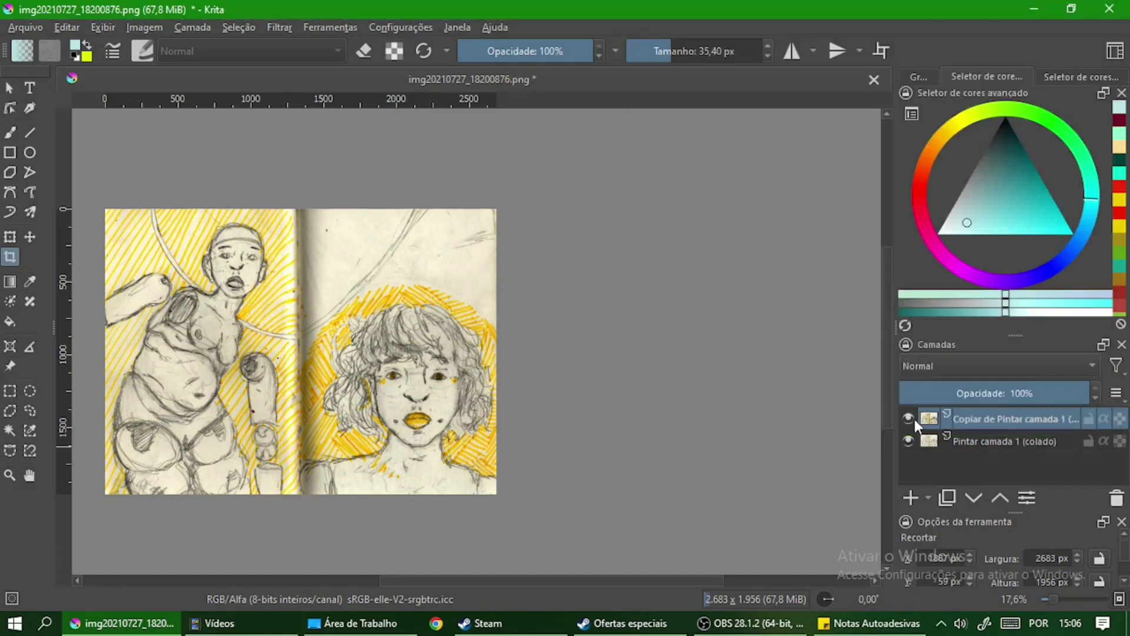
click(912, 419)
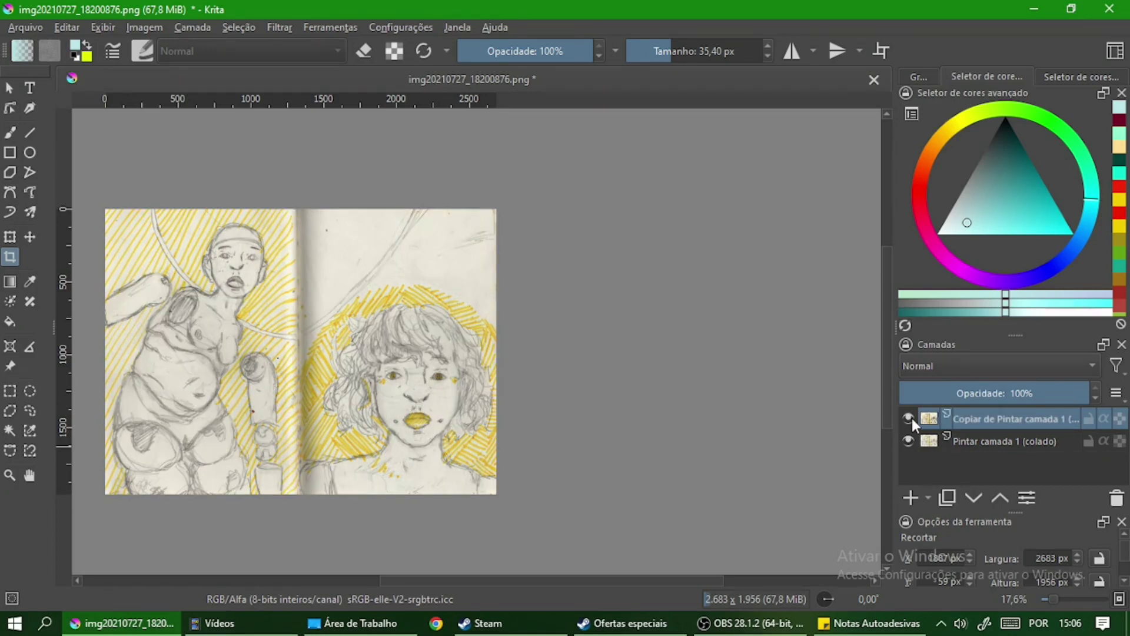
click(913, 419)
scroll(736, 436, left, 4)
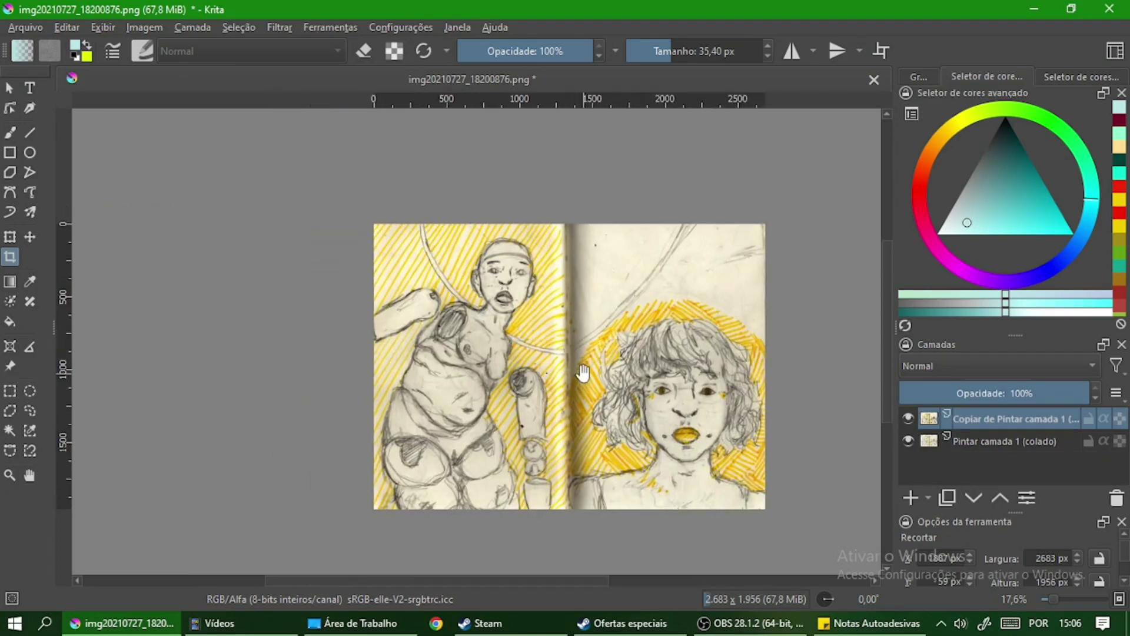
scroll(588, 377, down, 1)
Replace the note with a remark that a more colourful, slightly harder example comes next.
click(869, 623)
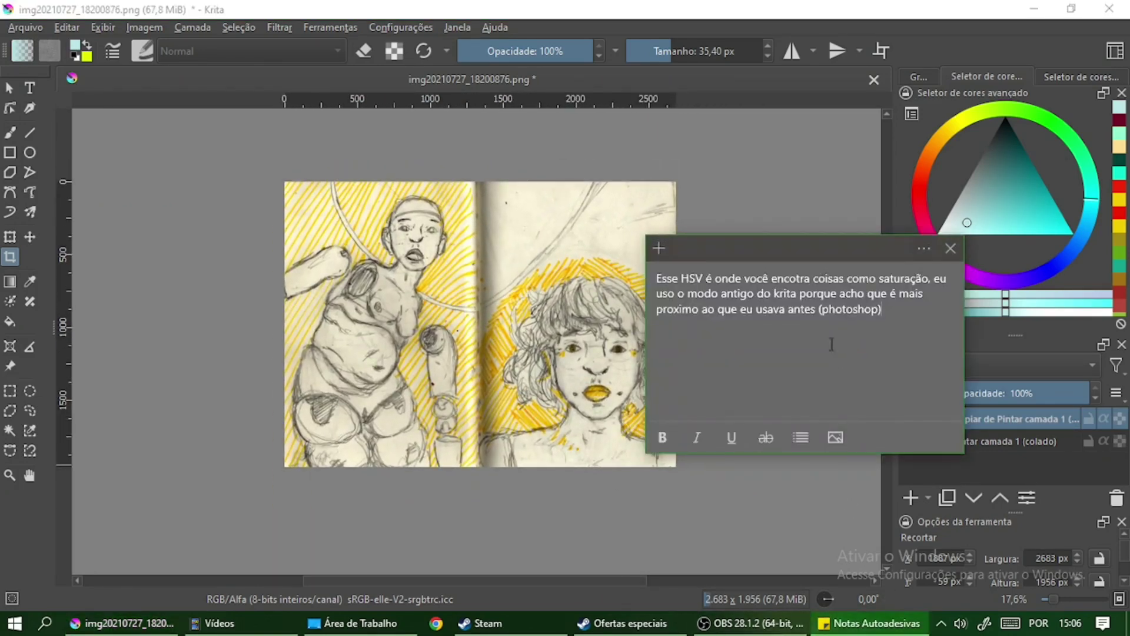
key(ctrl+a)
text(Pa)
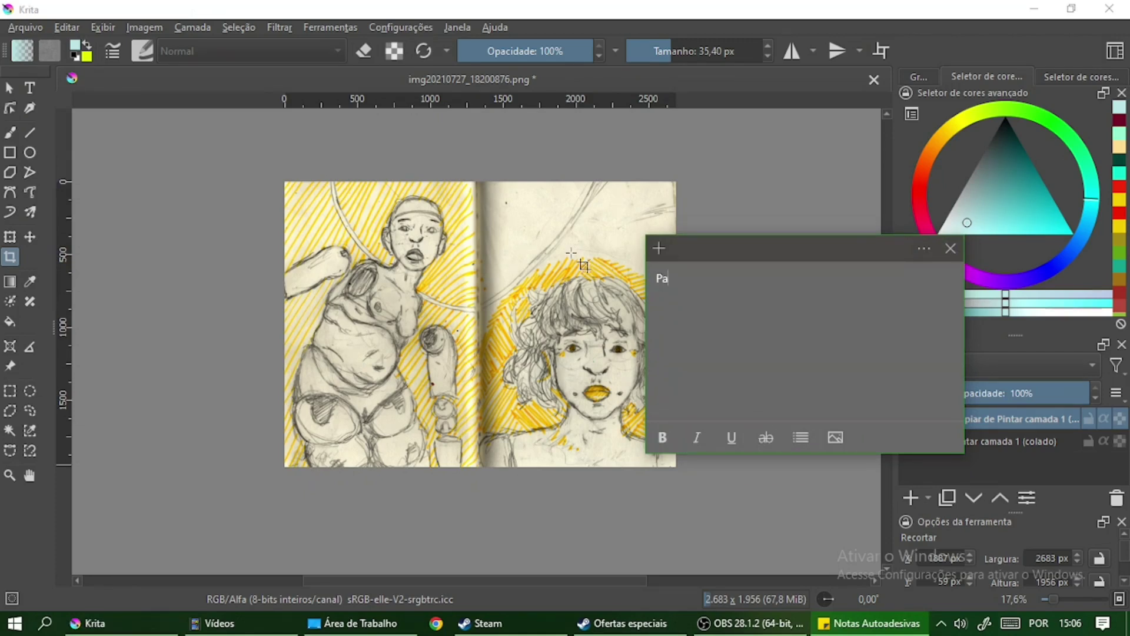
text(mim é isso!)
text( vou )
text(mostrar ta)
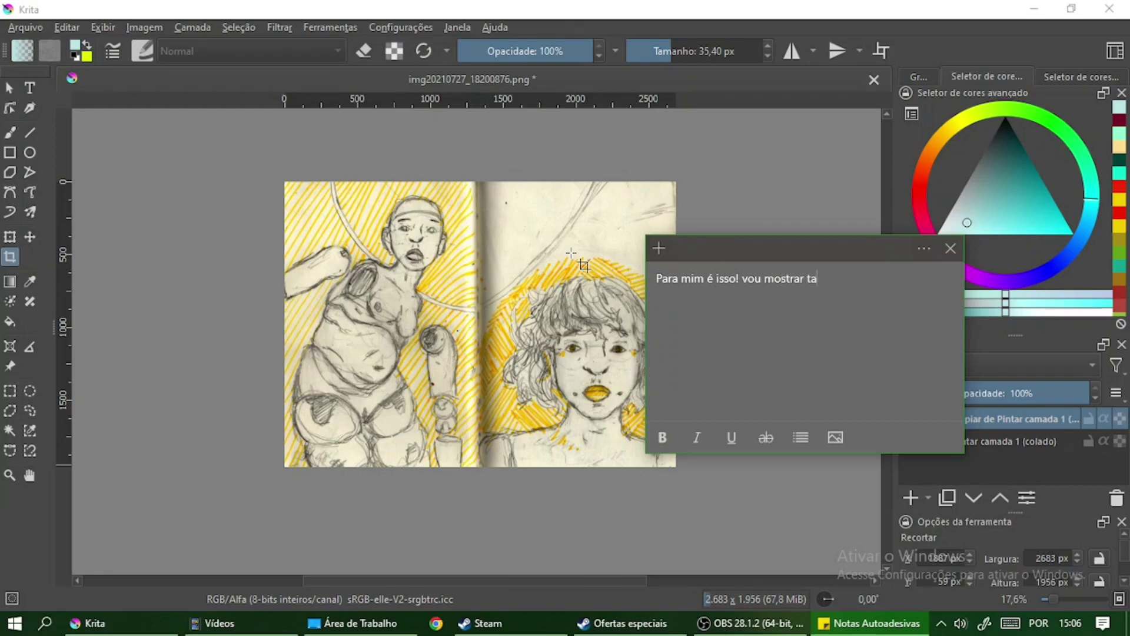
text(mbém um ex)
text(emplo )
text(com mais cores qu)
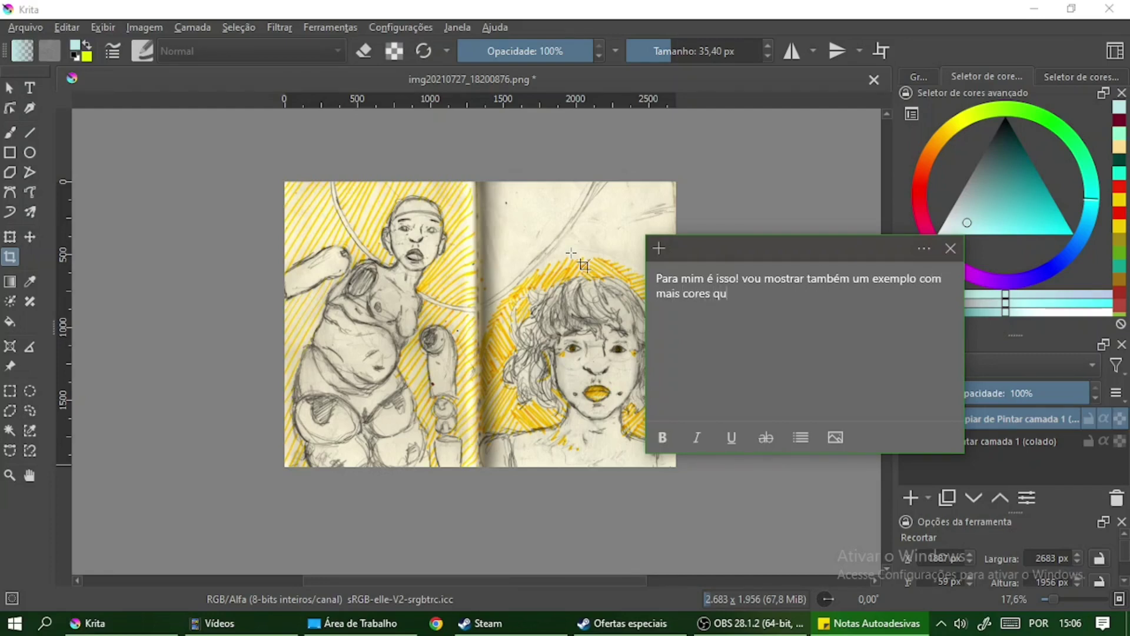
text(um pouco)
text( mais difícil)
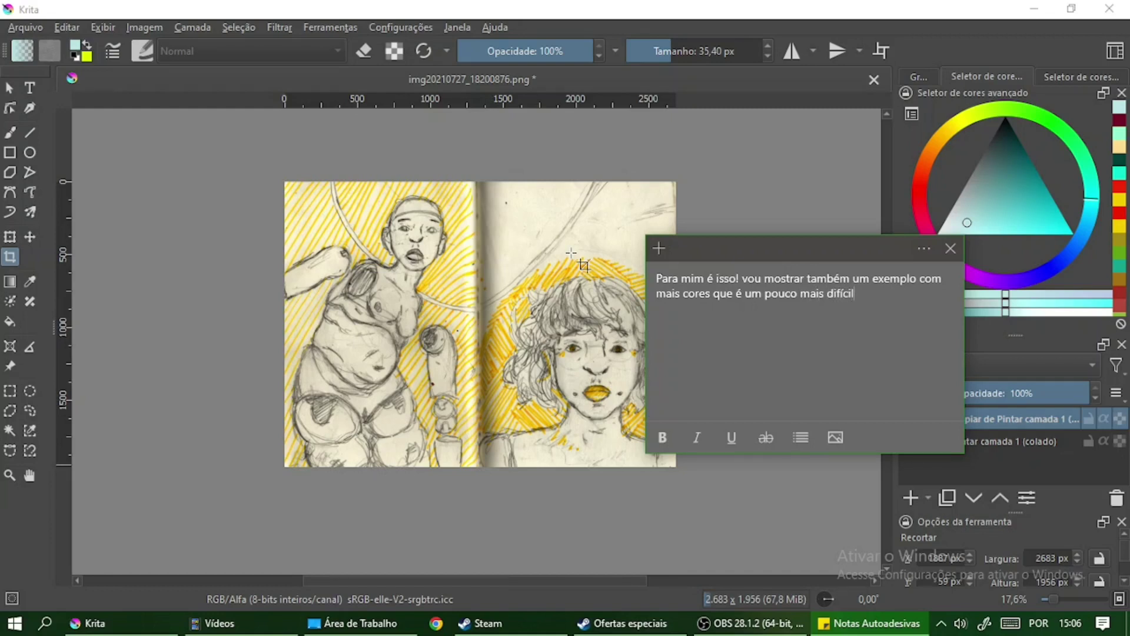
text(r )
text(mas nada de)
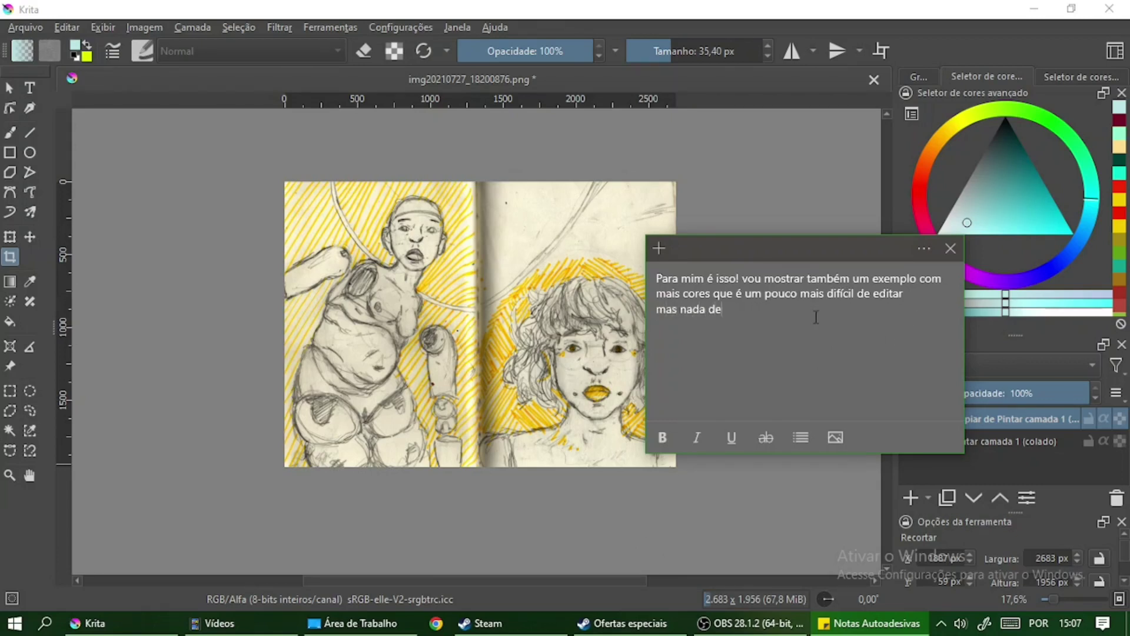
text( mais tam)
key(BackSpace)
text(ahhah)
click(780, 188)
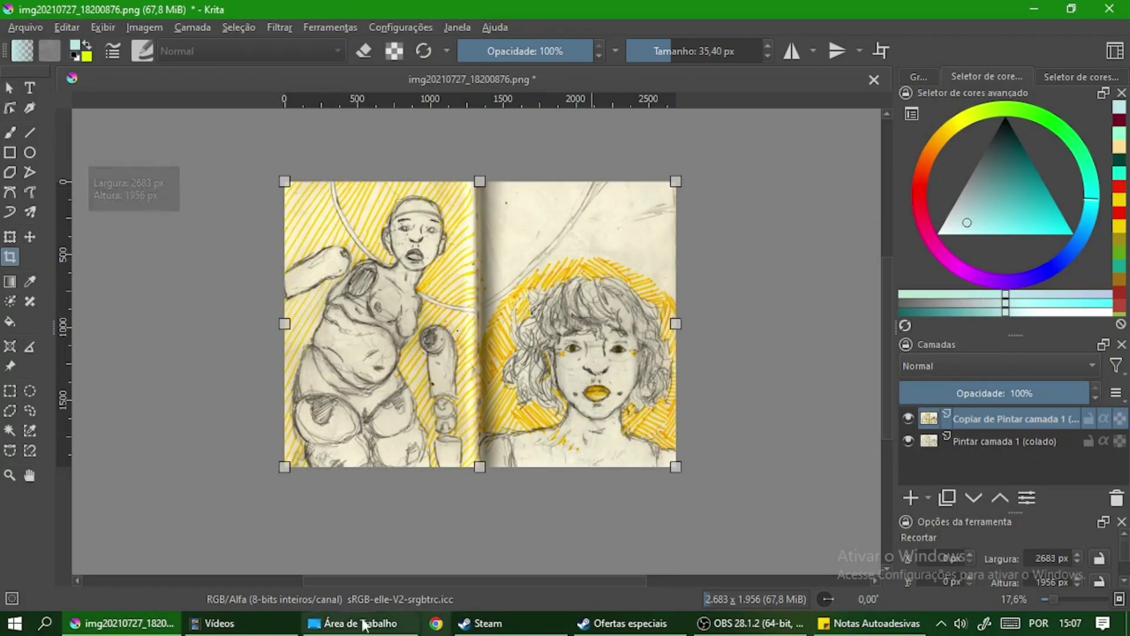
Drag the 'emnino fungo' image from the Área de Trabalho folder into Krita as a new document.
click(253, 623)
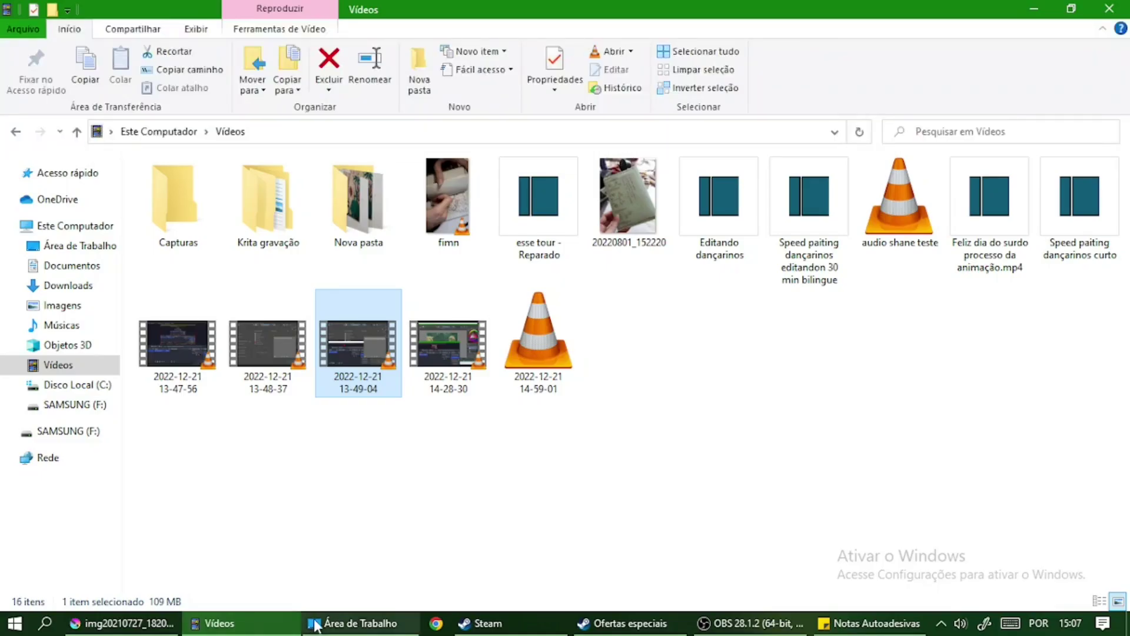
click(357, 622)
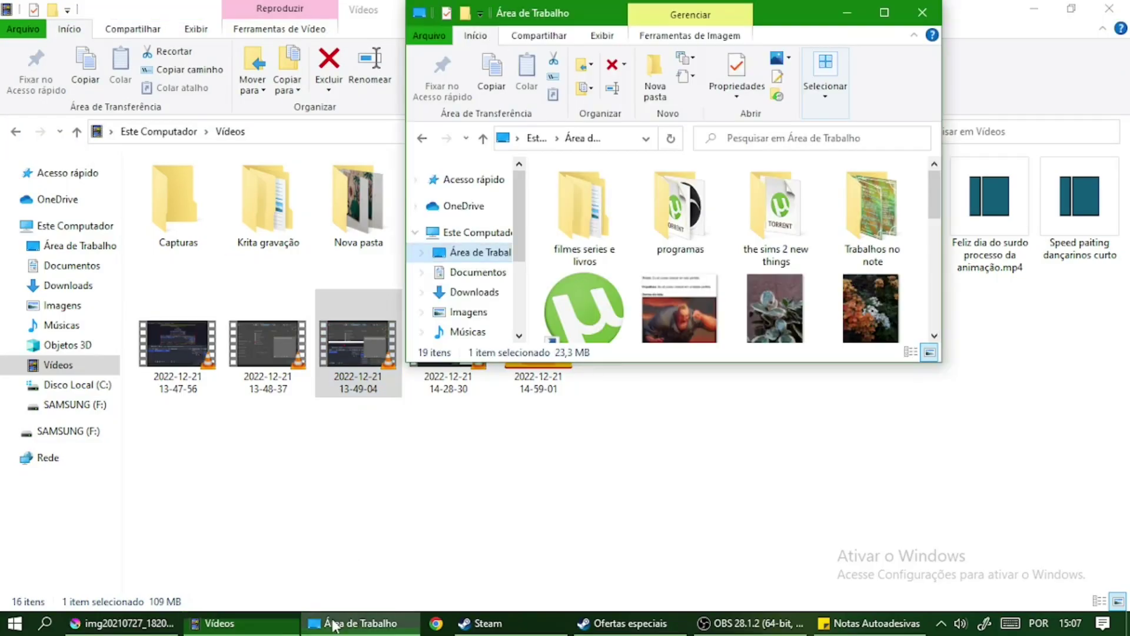
click(125, 623)
click(359, 623)
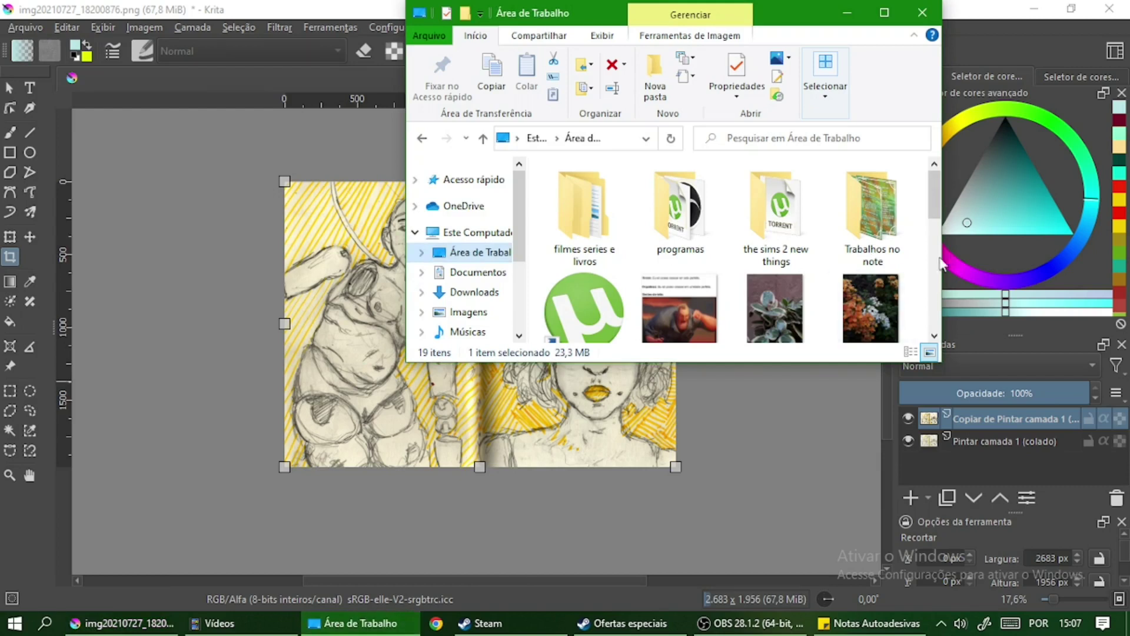
drag(935, 209, 936, 302)
click(680, 224)
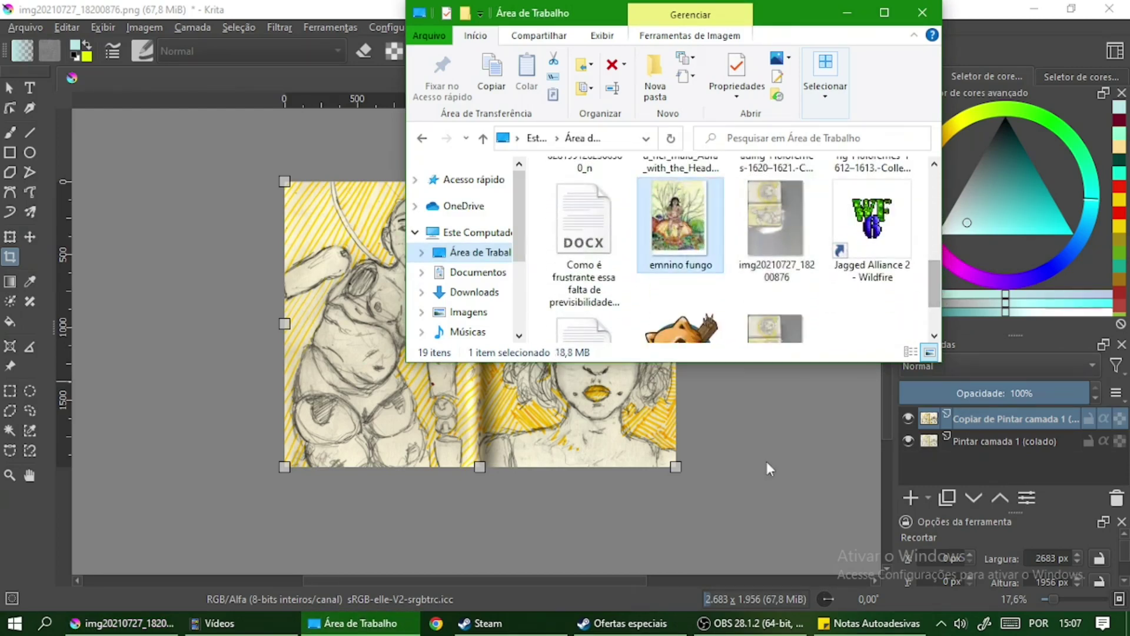
drag(770, 469, 779, 483)
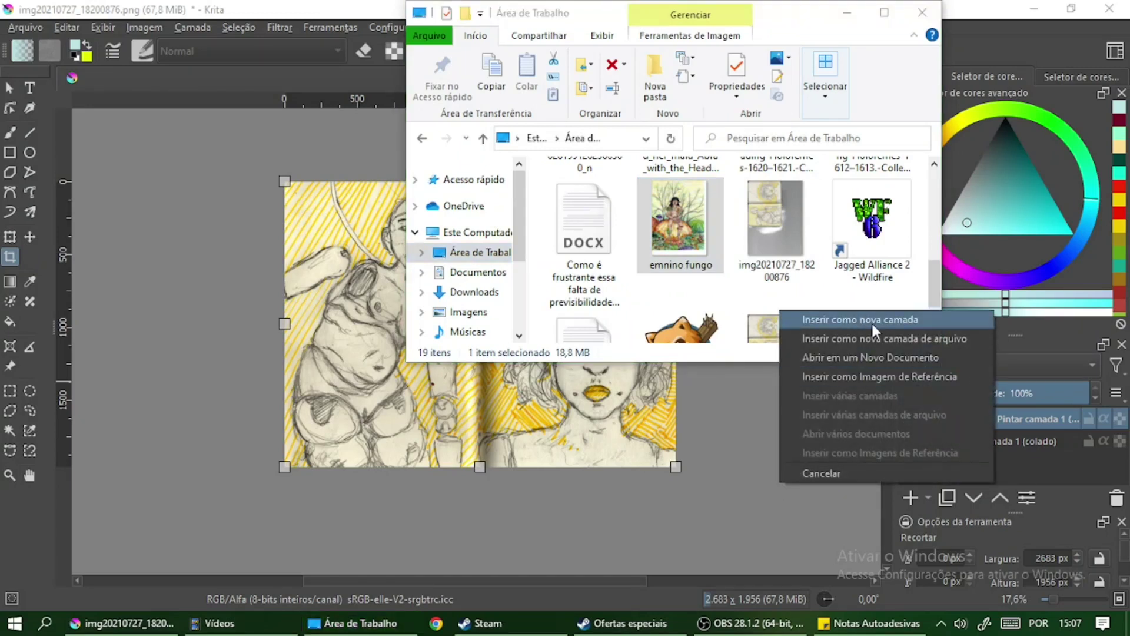
click(877, 358)
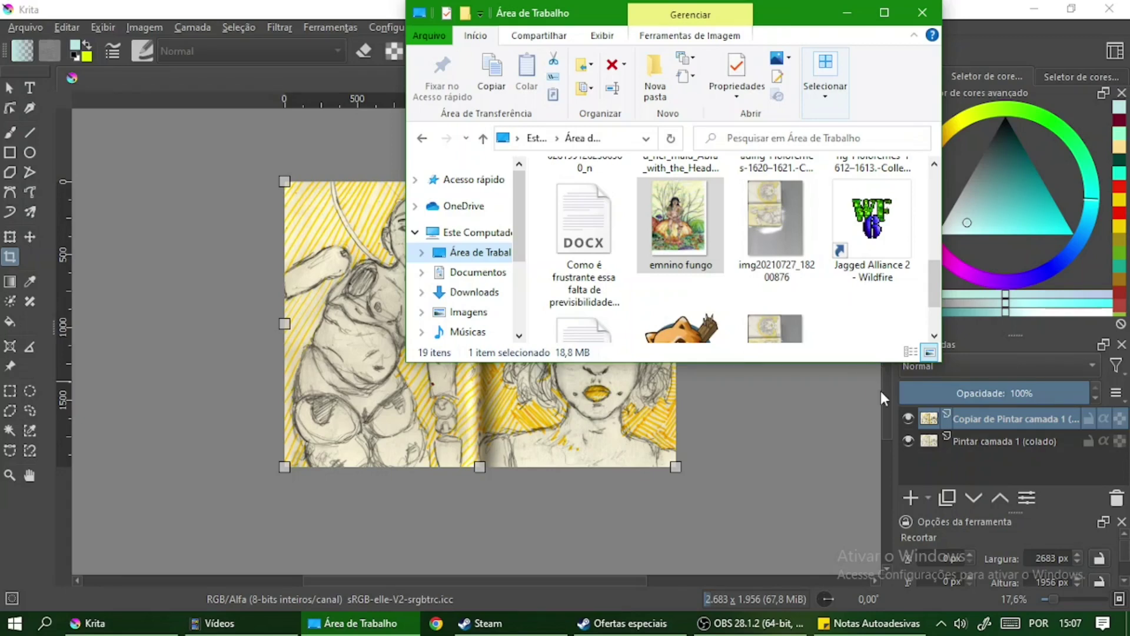
click(852, 19)
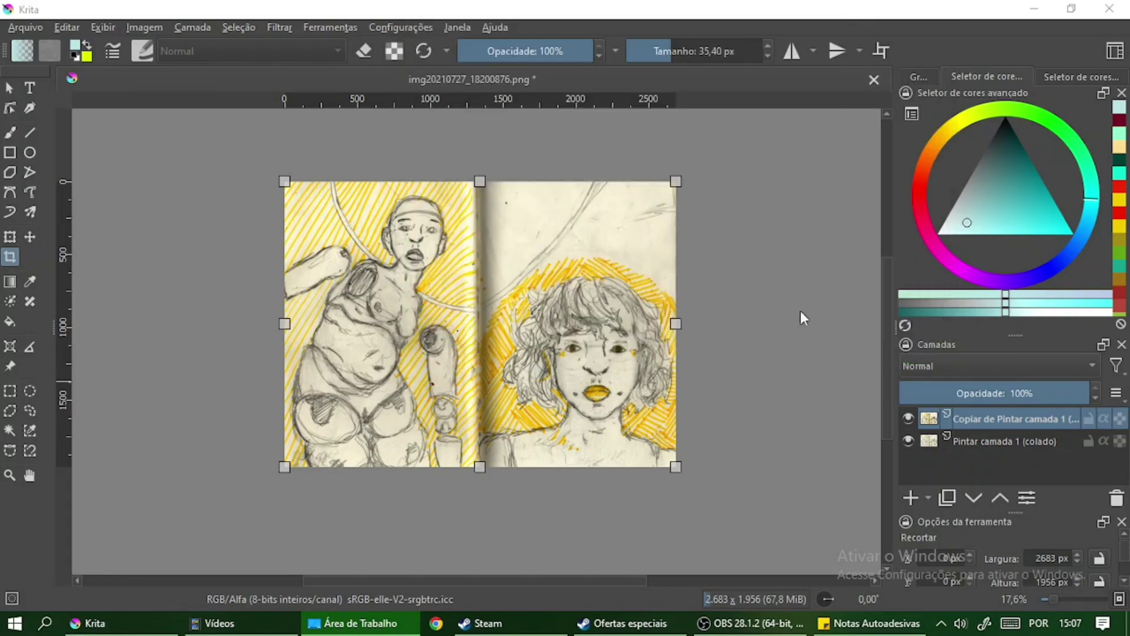
key(alt+Tab)
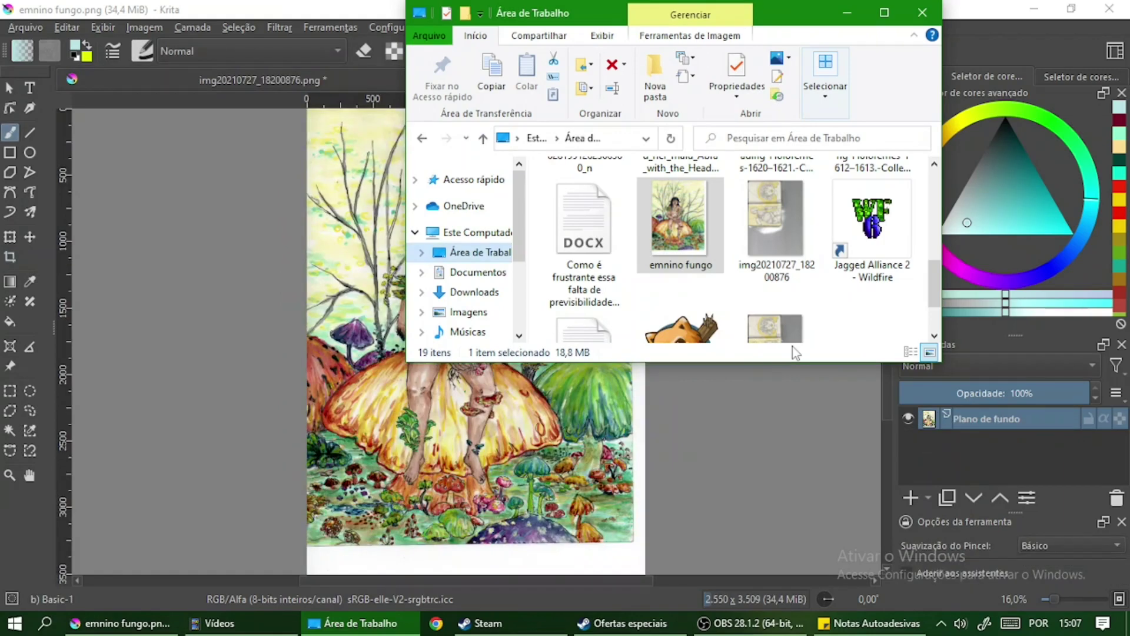
Rectangle-select the painting without its white scanner margin and cut it to a new layer.
click(849, 18)
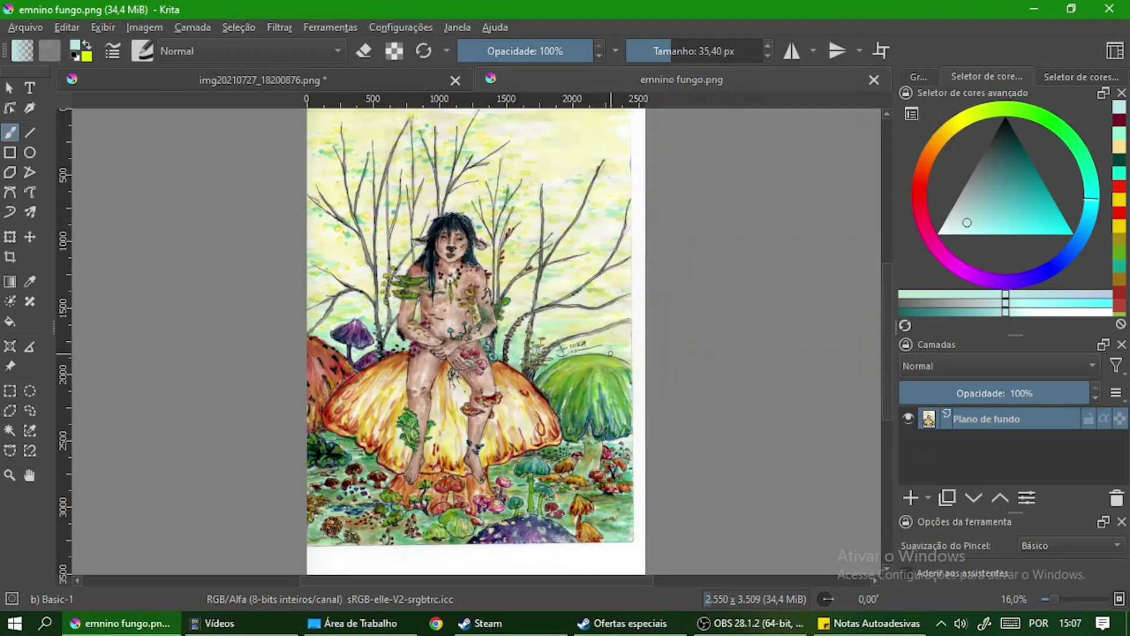
drag(694, 308, 782, 324)
scroll(754, 312, down, 2)
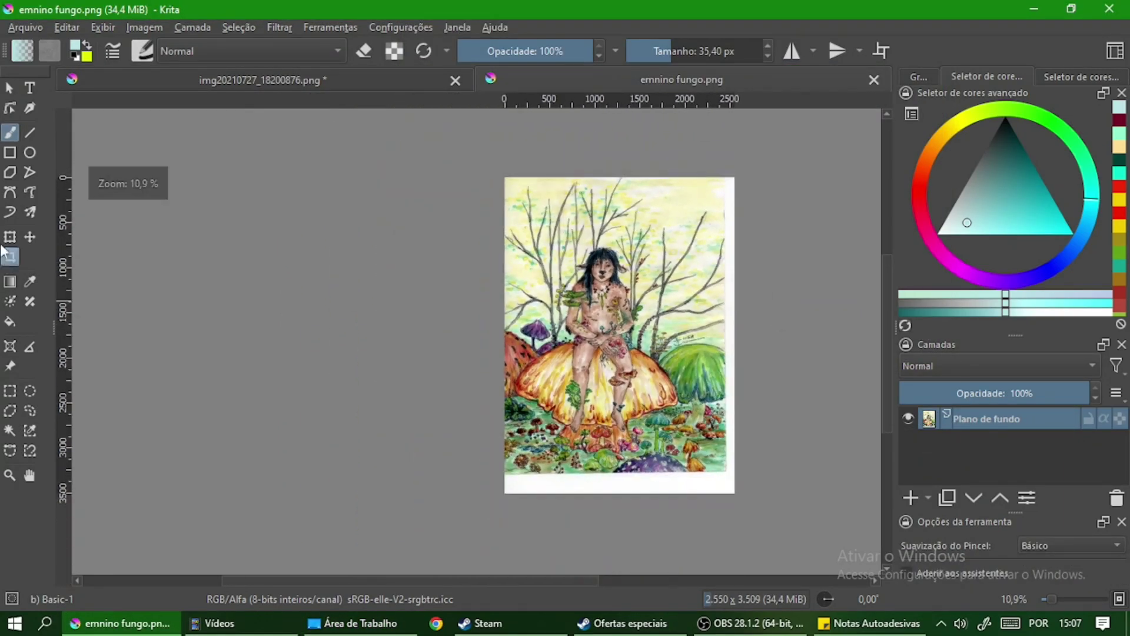
click(10, 391)
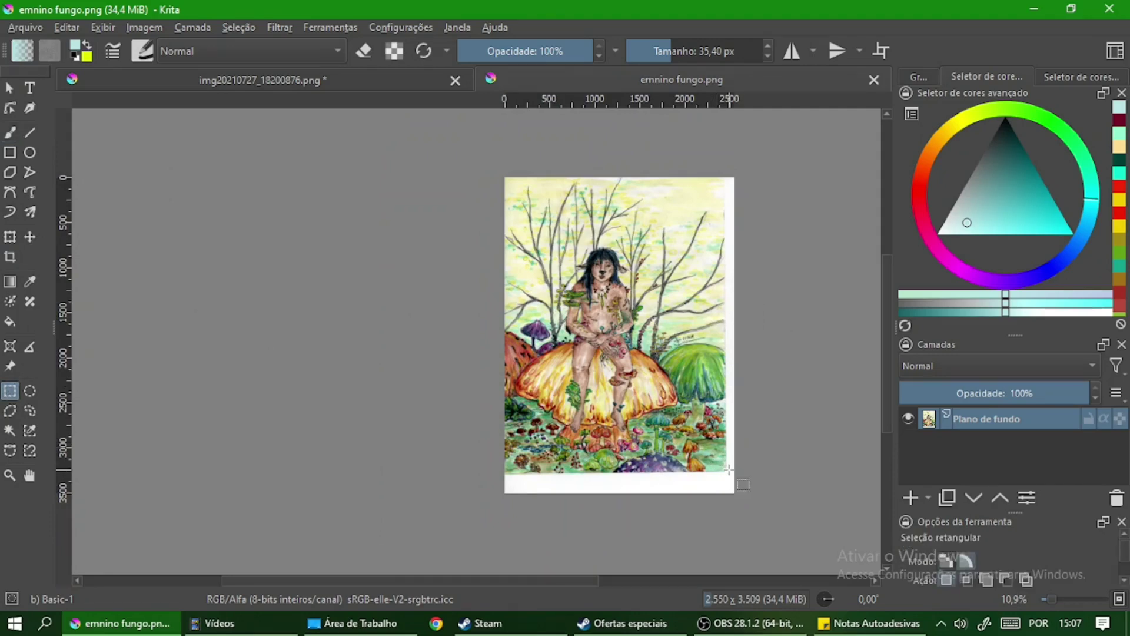
drag(725, 469, 495, 176)
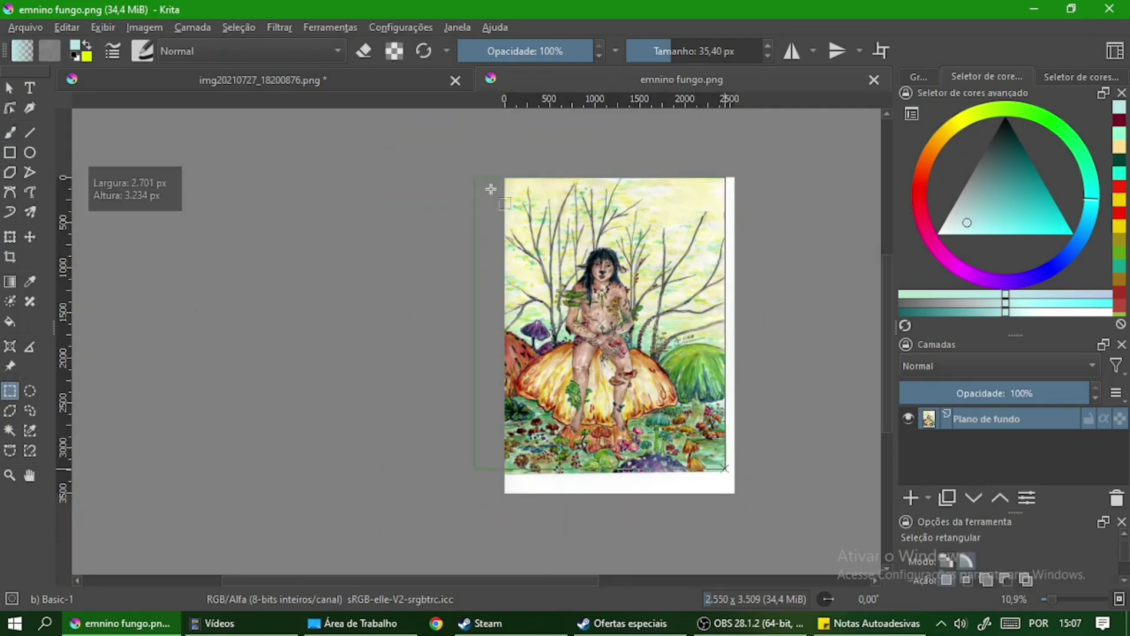
scroll(677, 491, up, 5)
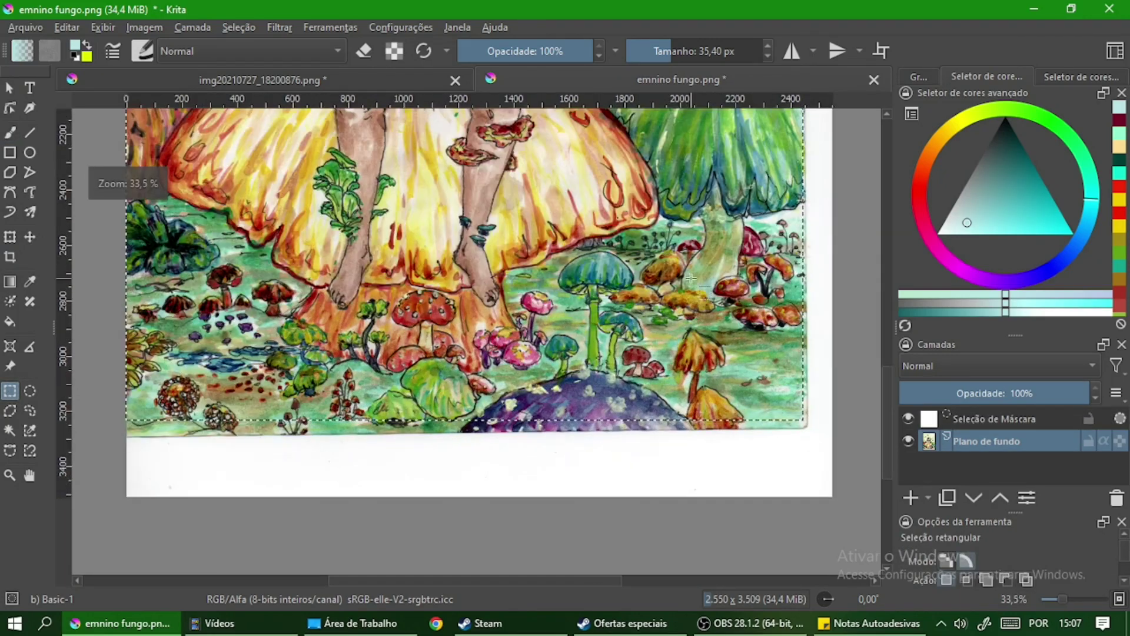
right_click(694, 283)
click(793, 344)
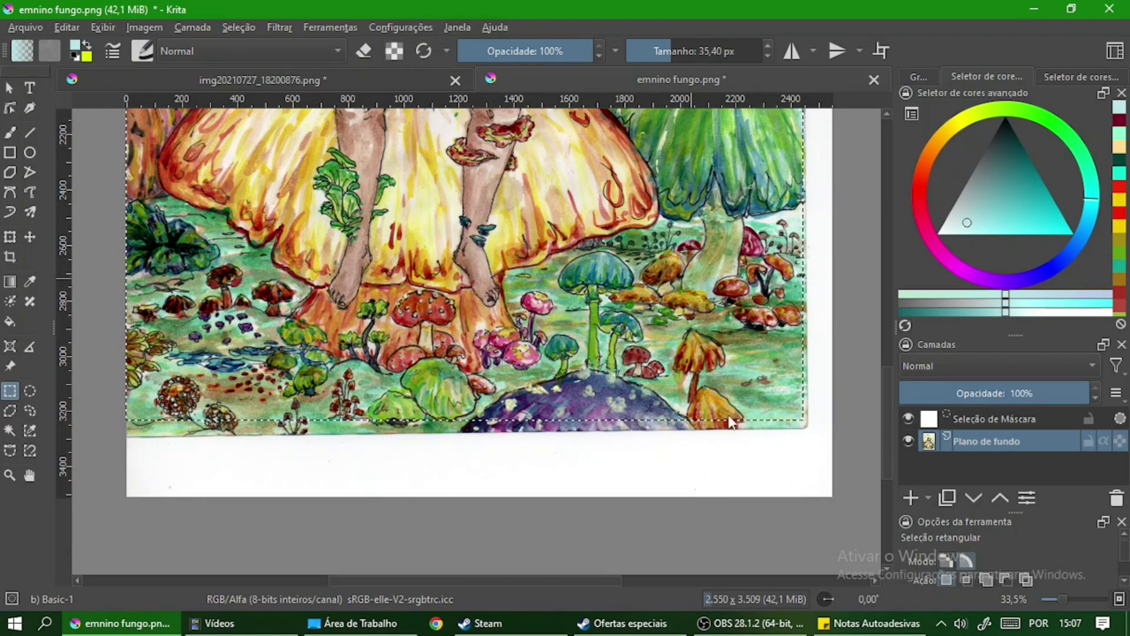
Delete the leftover Plano de fundo background layer.
scroll(789, 373, up, 2)
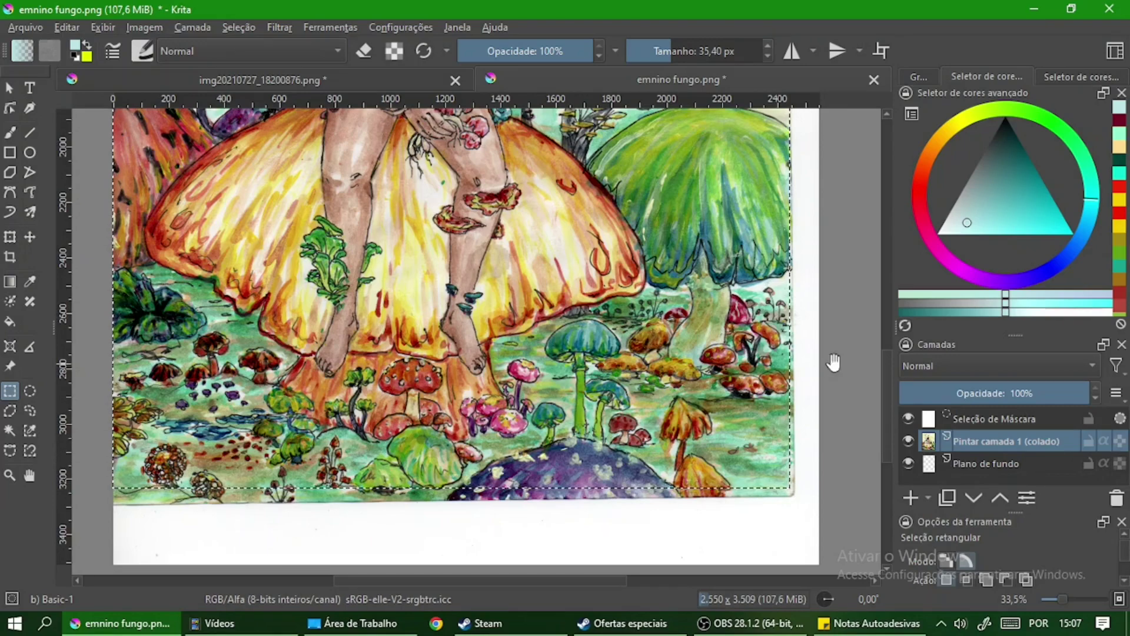
scroll(832, 361, down, 3)
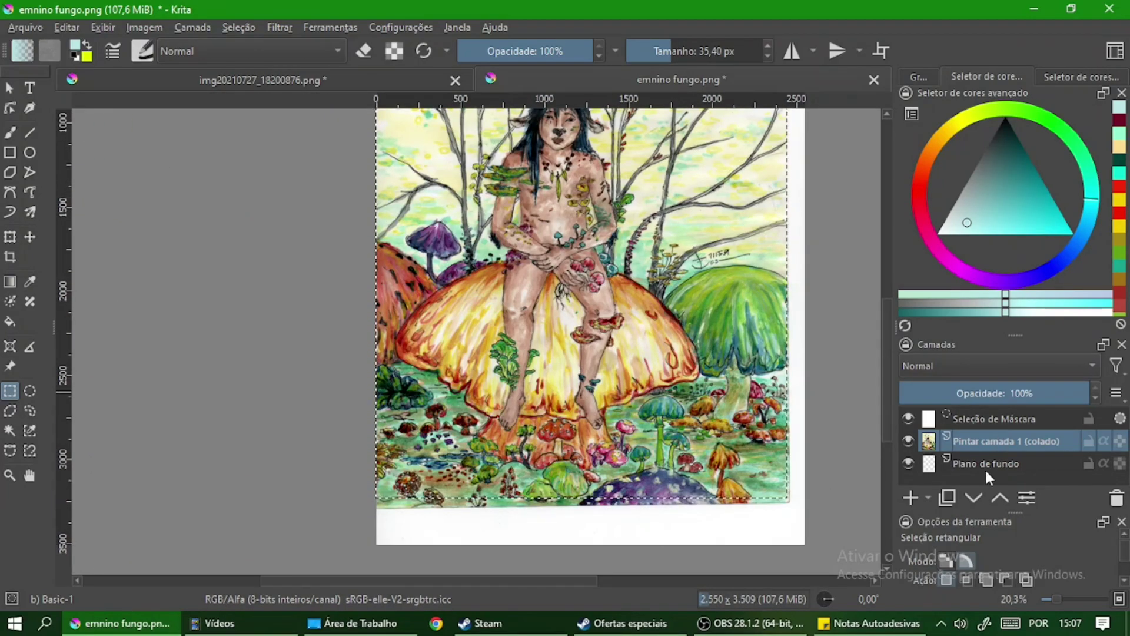
click(985, 465)
key(shift+Delete)
key(ctrl+shift+a)
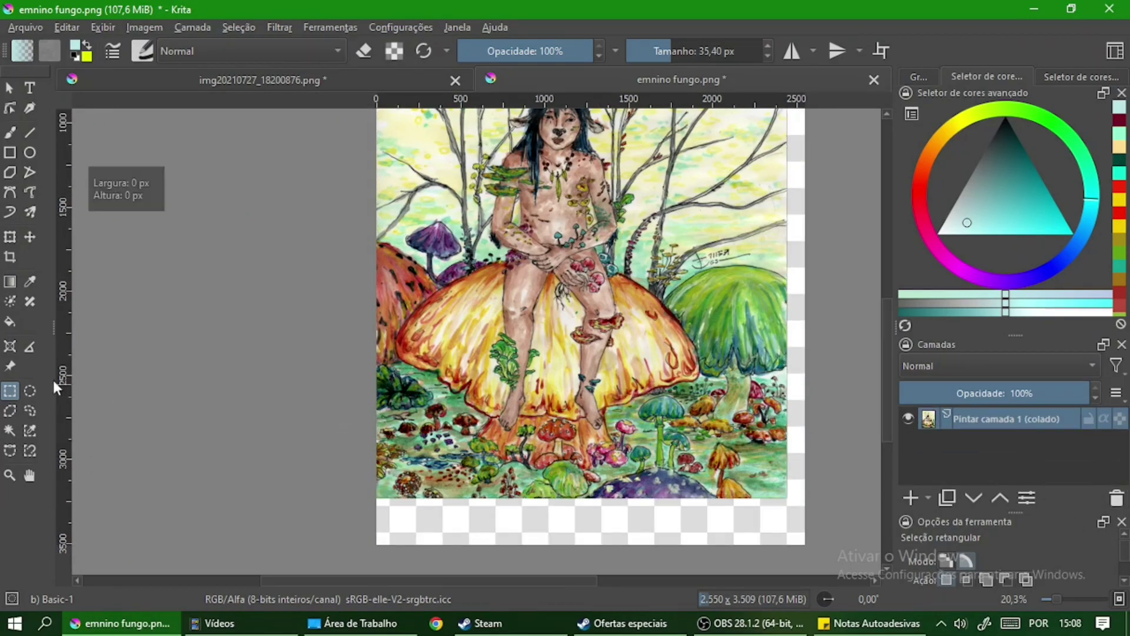
Crop the canvas to the painting at 2441 × 3230 px and duplicate the painting layer.
click(10, 257)
scroll(743, 519, up, 1)
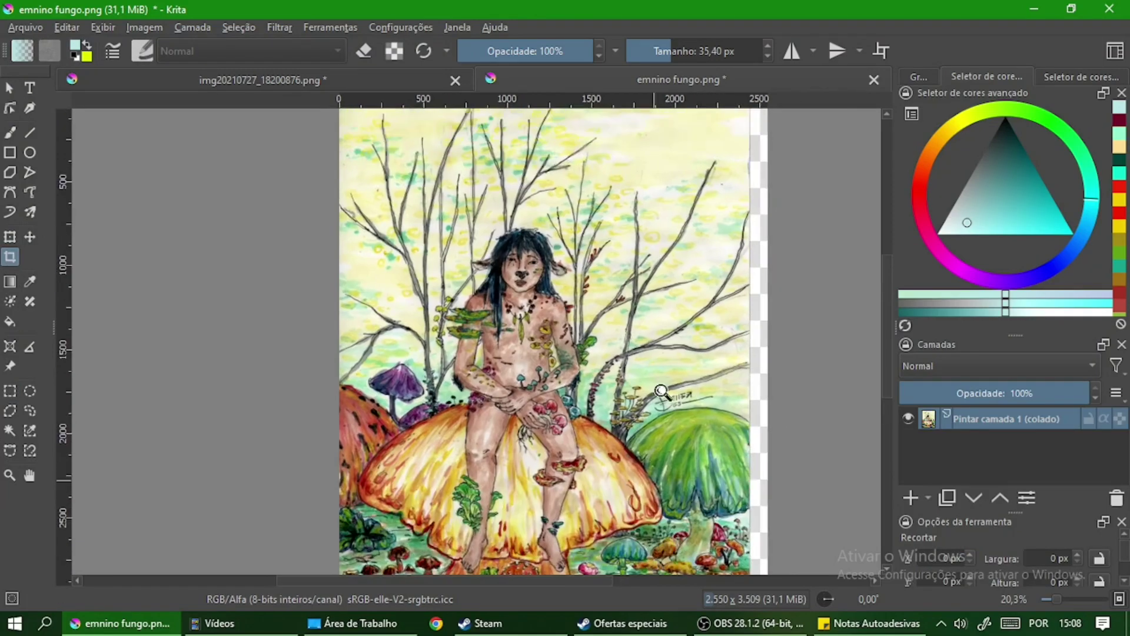
scroll(743, 518, down, 3)
drag(743, 518, 515, 216)
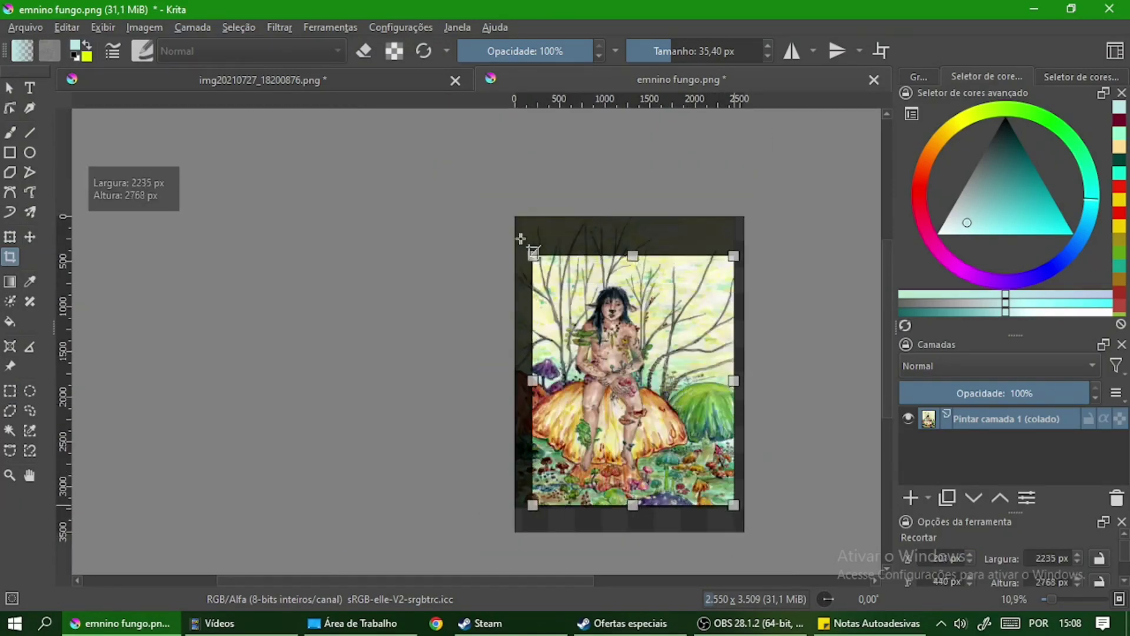
scroll(639, 537, up, 4)
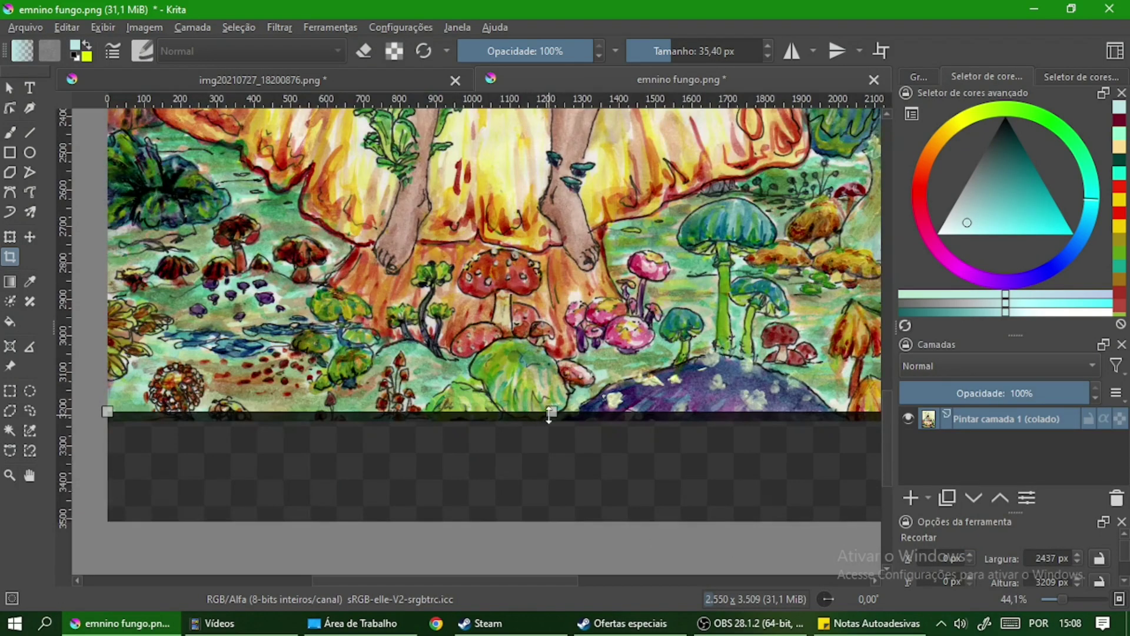
drag(552, 412, 633, 254)
scroll(633, 254, up, 5)
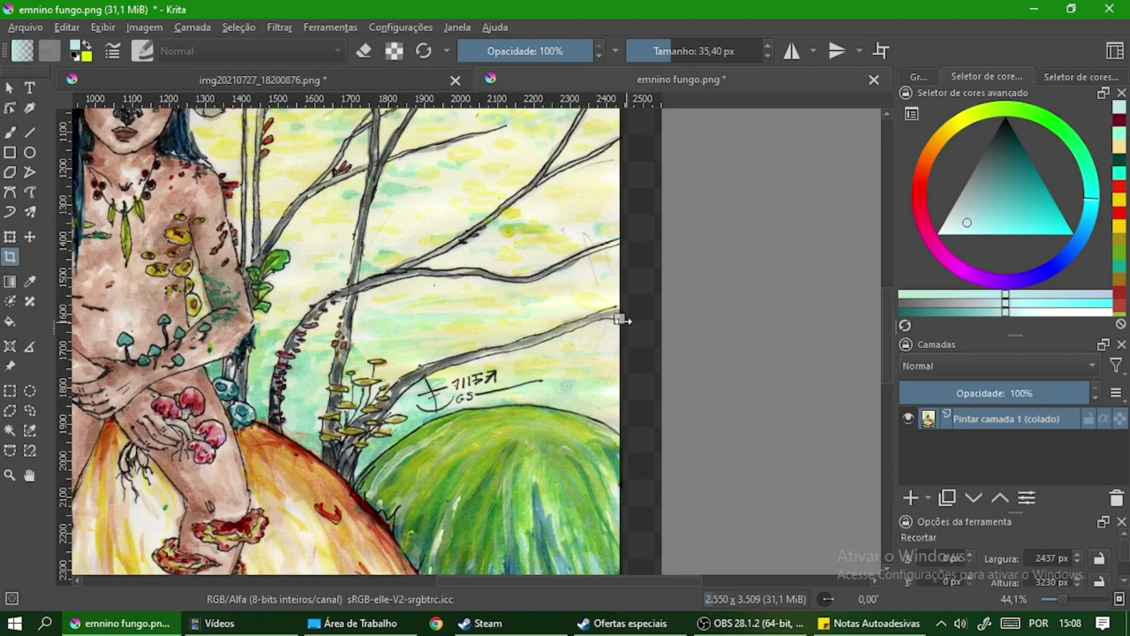
drag(615, 318, 621, 319)
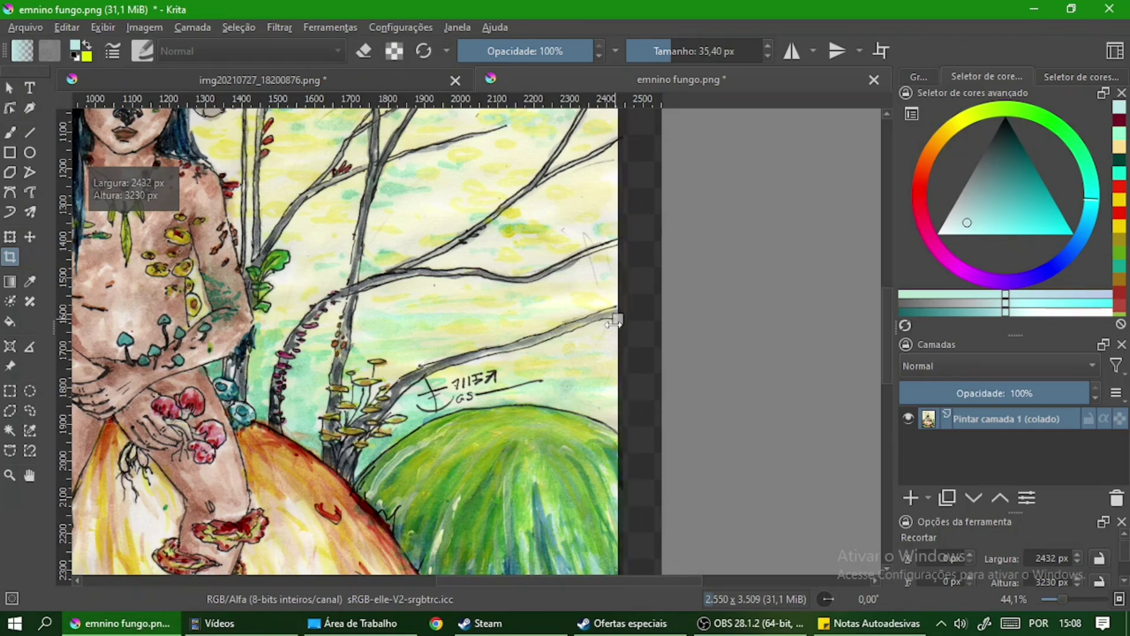
drag(772, 338, 765, 433)
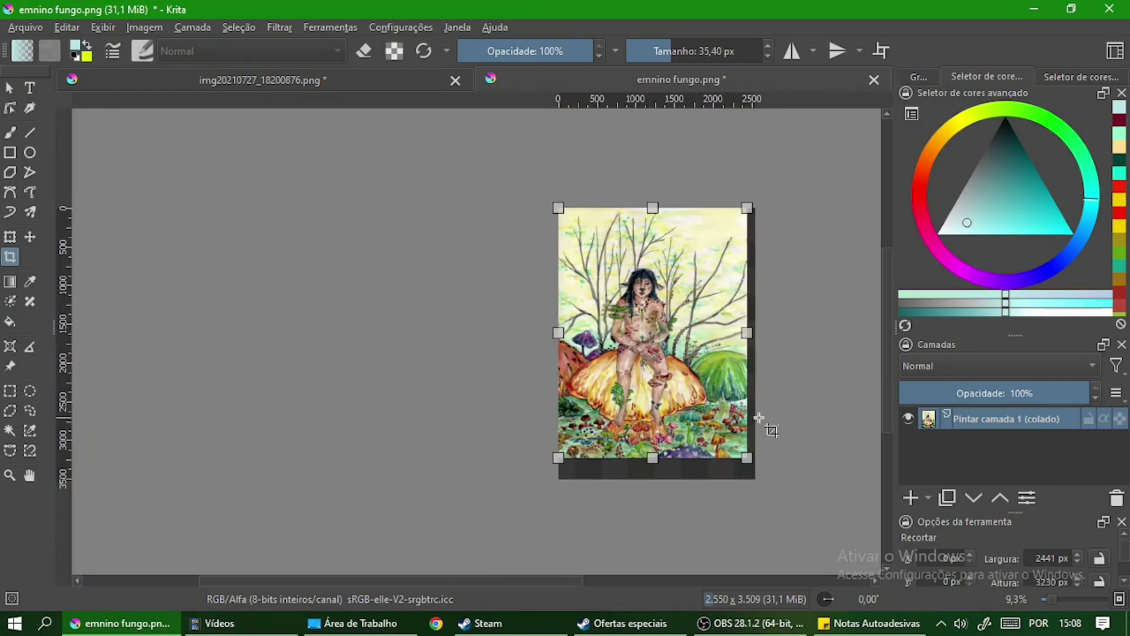
key(Return)
drag(636, 385, 565, 252)
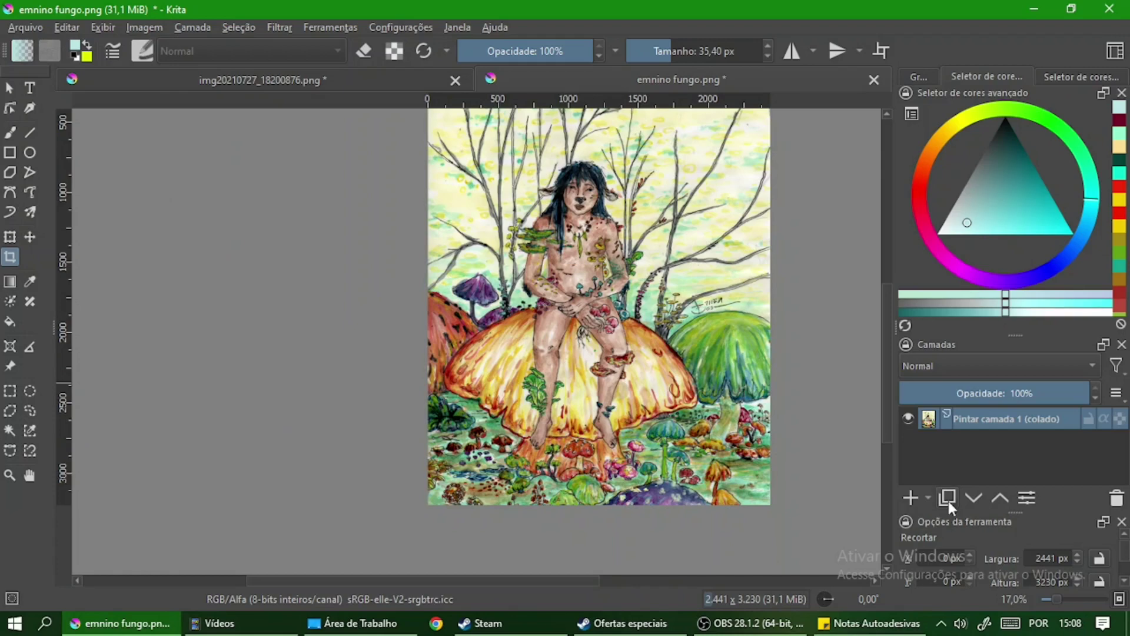
click(948, 501)
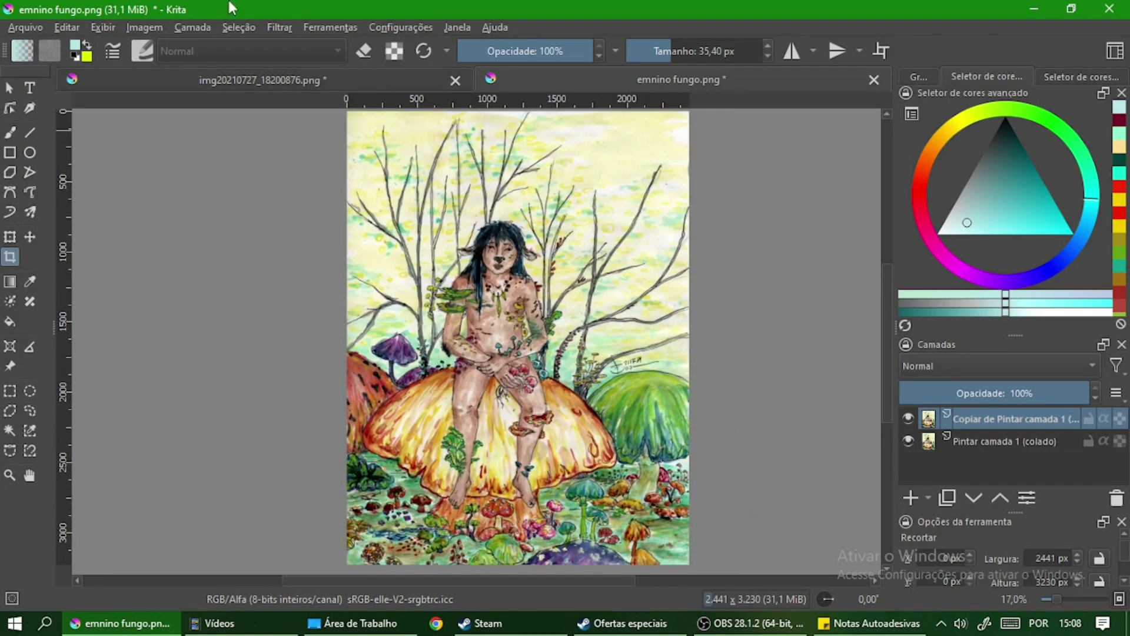
Apply Curvas de ajuste de cores with a lowered 76/56 midtone point and an adjusted top endpoint.
click(279, 27)
mouse_move(302, 85)
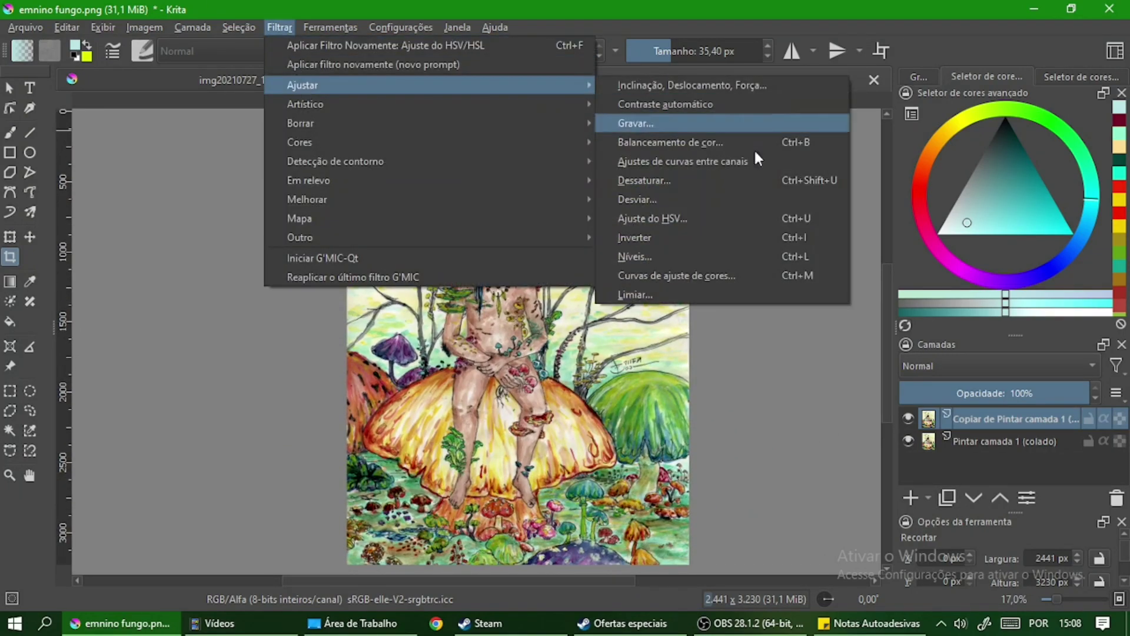
click(674, 275)
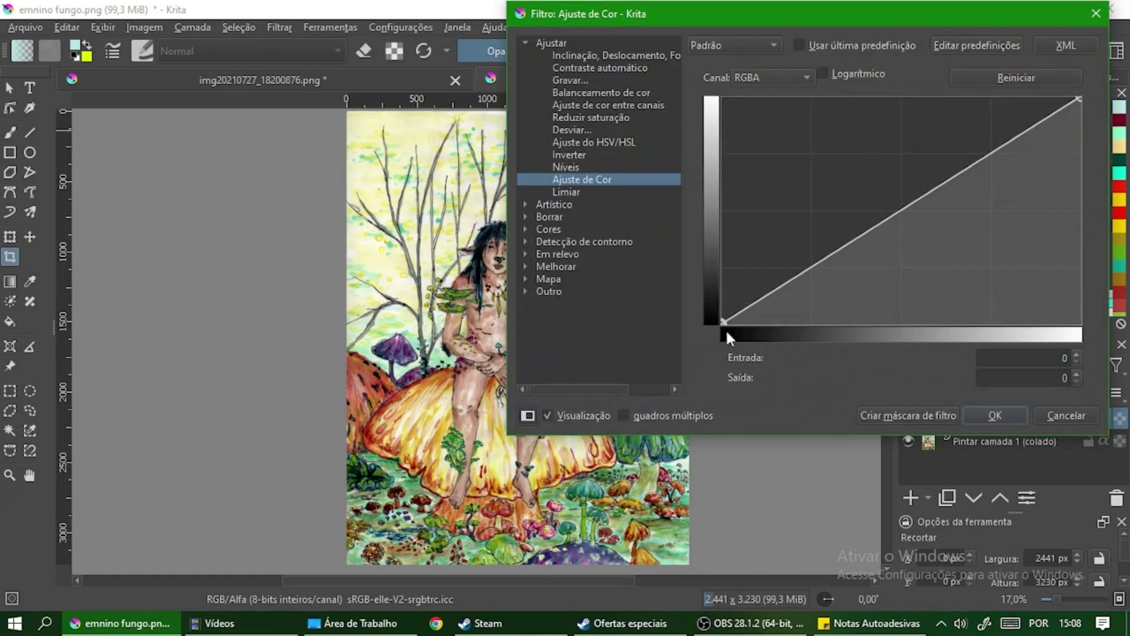
drag(726, 324, 749, 322)
drag(445, 423, 196, 465)
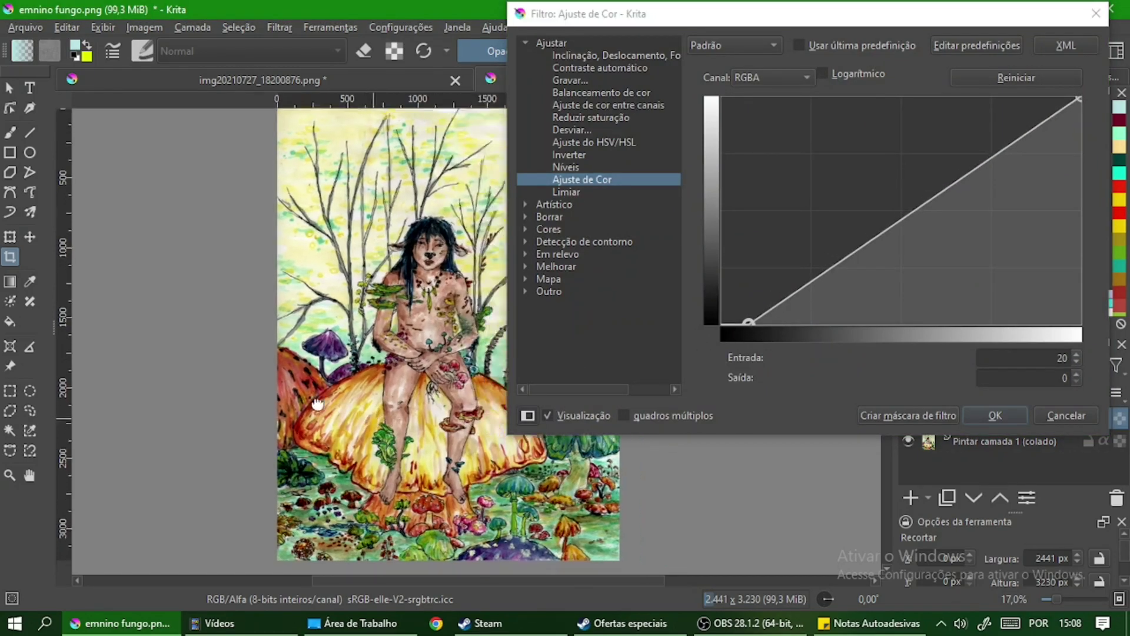
mouse_move(749, 322)
mouse_down()
mouse_move(691, 330)
mouse_move(749, 323)
mouse_up()
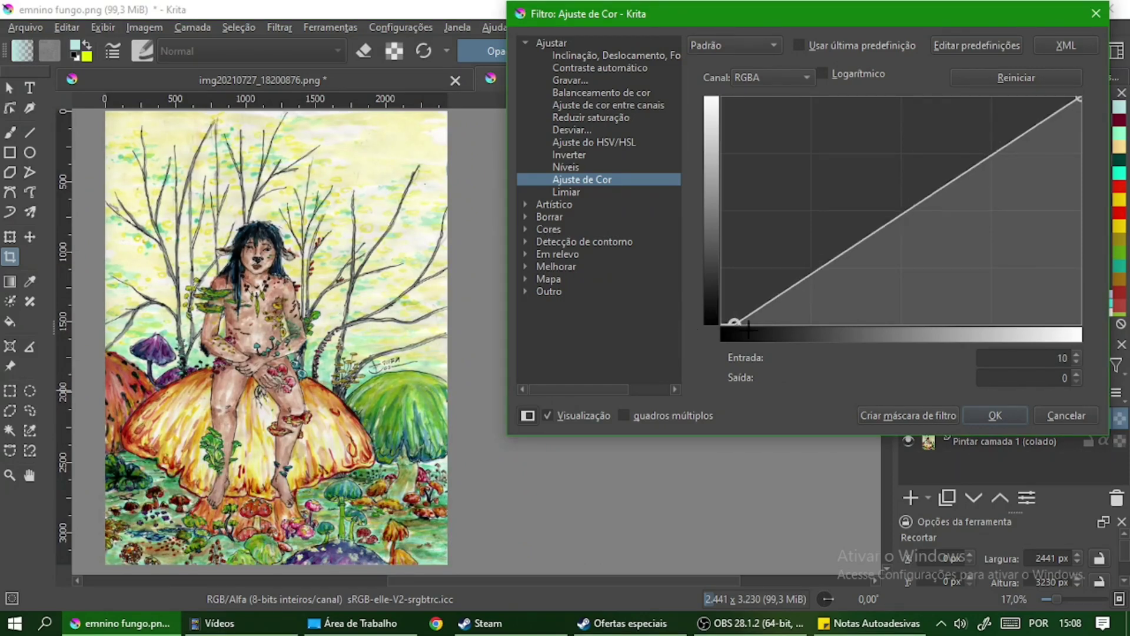
click(828, 274)
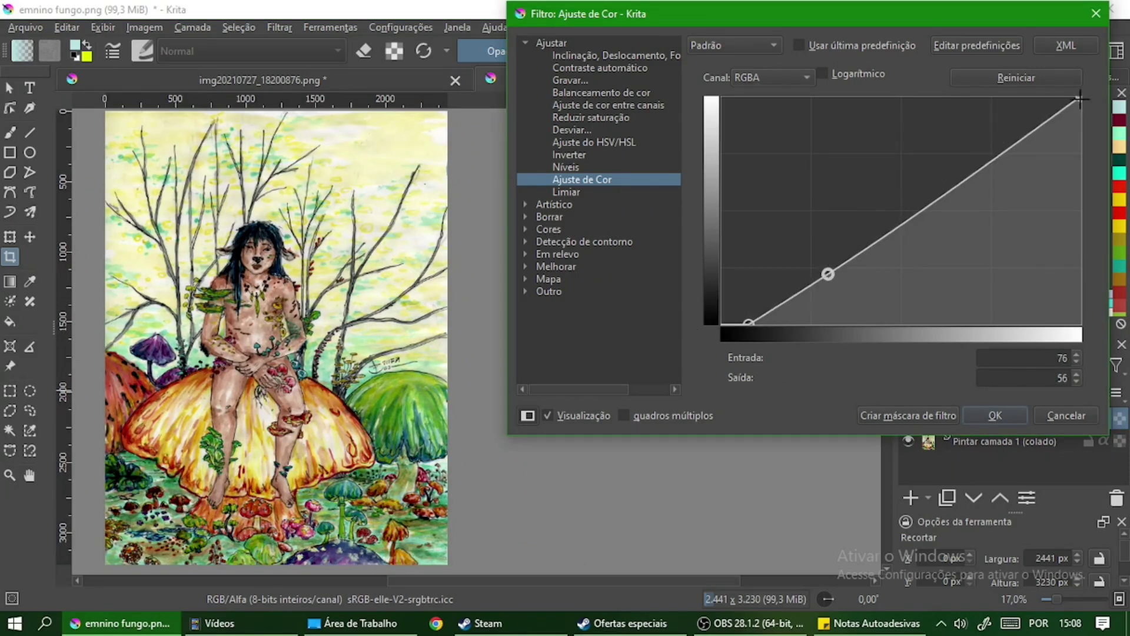
mouse_move(1080, 99)
mouse_down()
mouse_move(1085, 123)
mouse_move(1044, 100)
mouse_move(1090, 113)
mouse_move(1069, 97)
mouse_up()
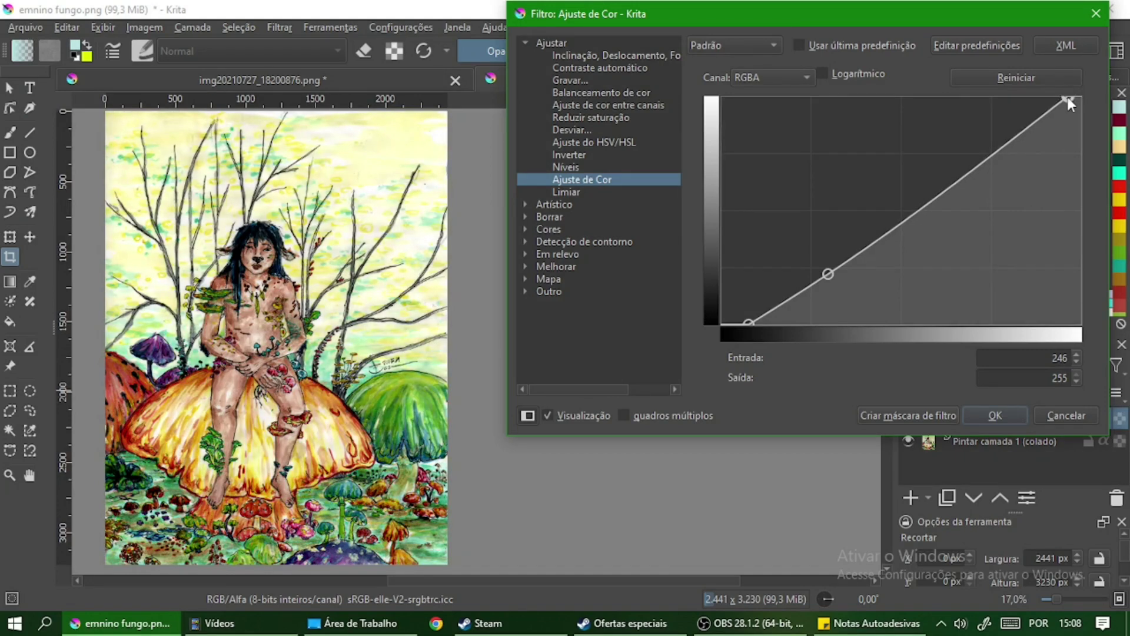
click(547, 415)
click(978, 419)
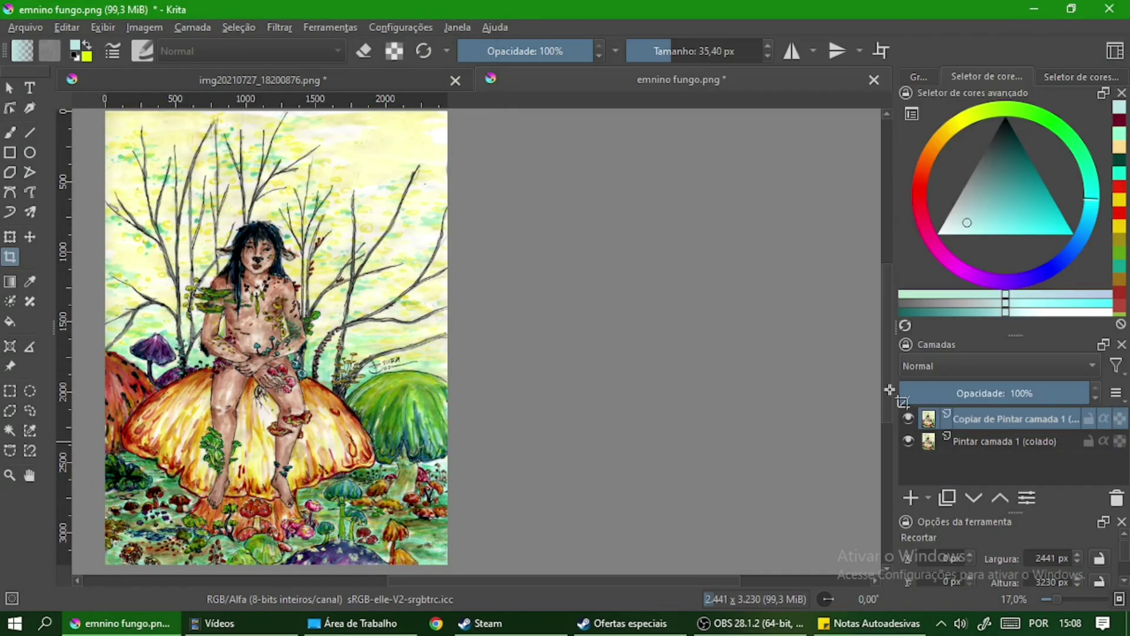
click(239, 27)
Open the HSV/HSL adjustment, raise saturation to 52, and enable Modo antigo.
click(288, 29)
mouse_move(302, 85)
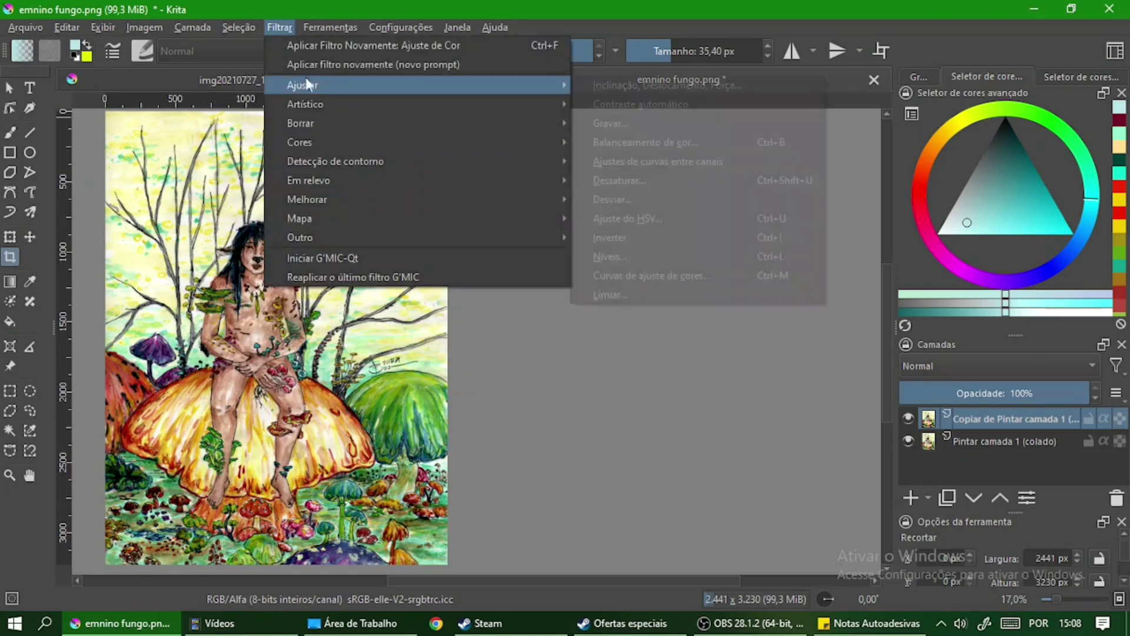
click(625, 223)
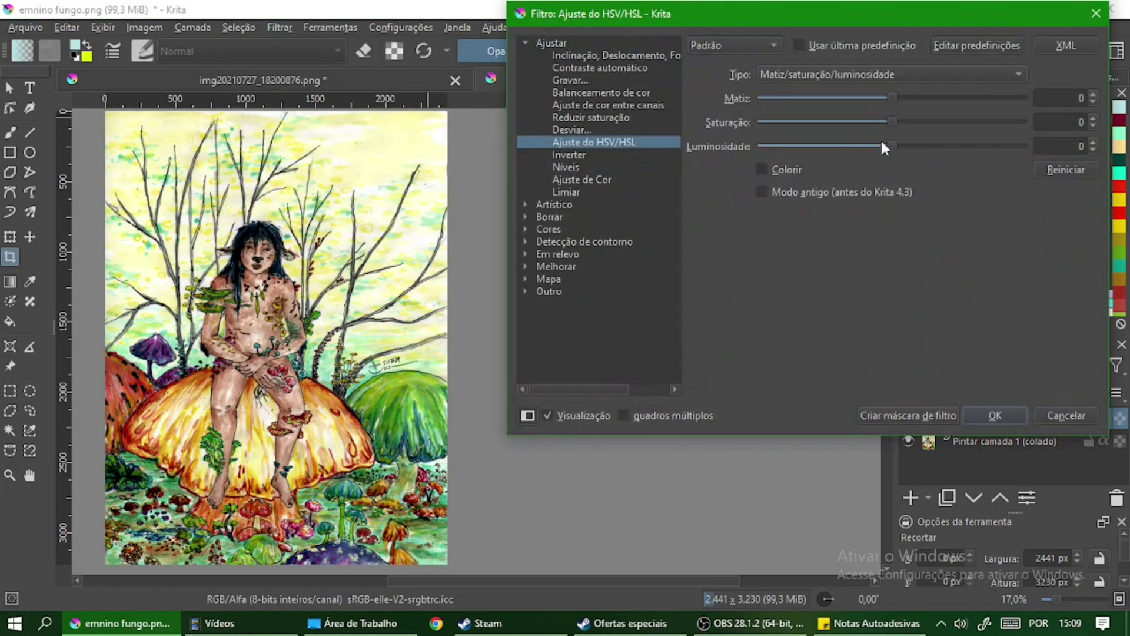
drag(896, 123, 962, 122)
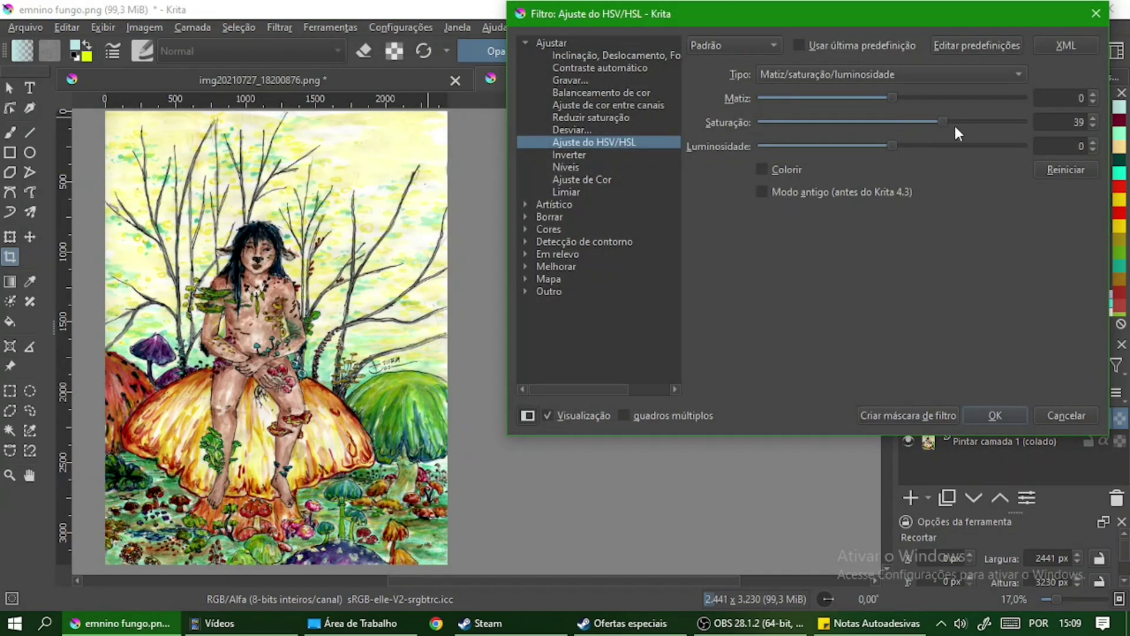
click(763, 192)
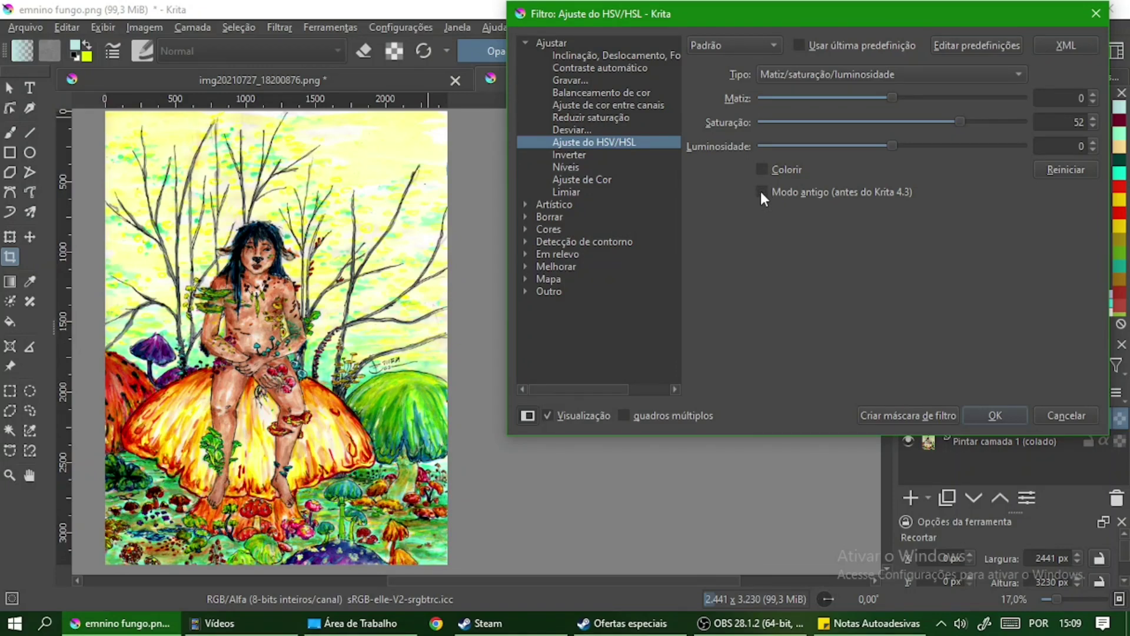
Replace the commentary note's text with 'N pra renmooant'.
click(762, 192)
click(869, 623)
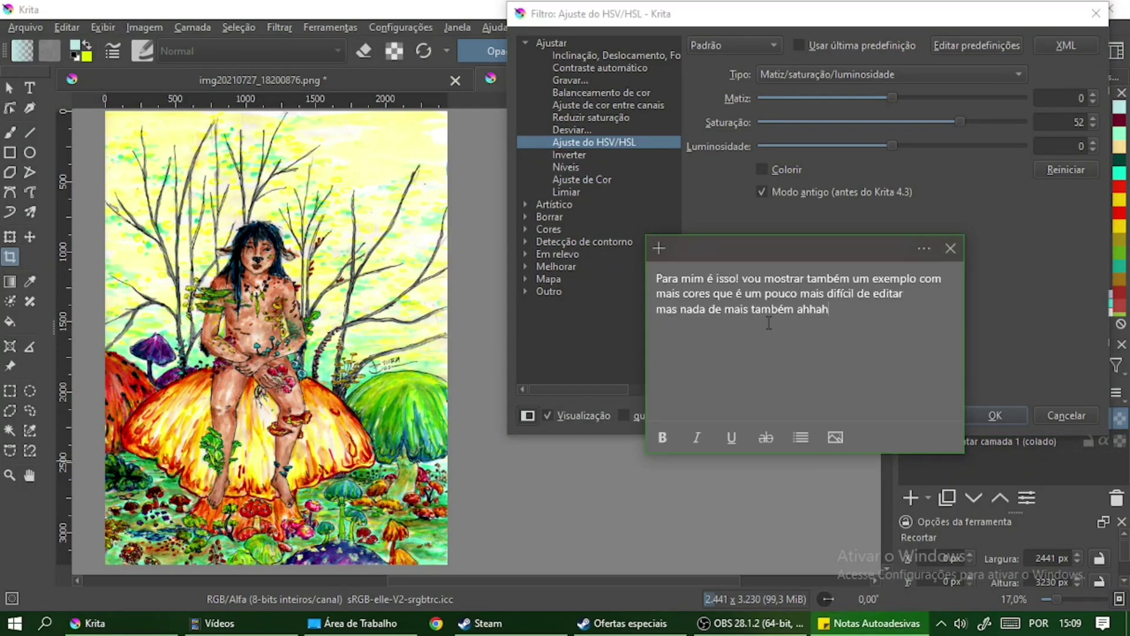
key(ctrl+a)
text(N)
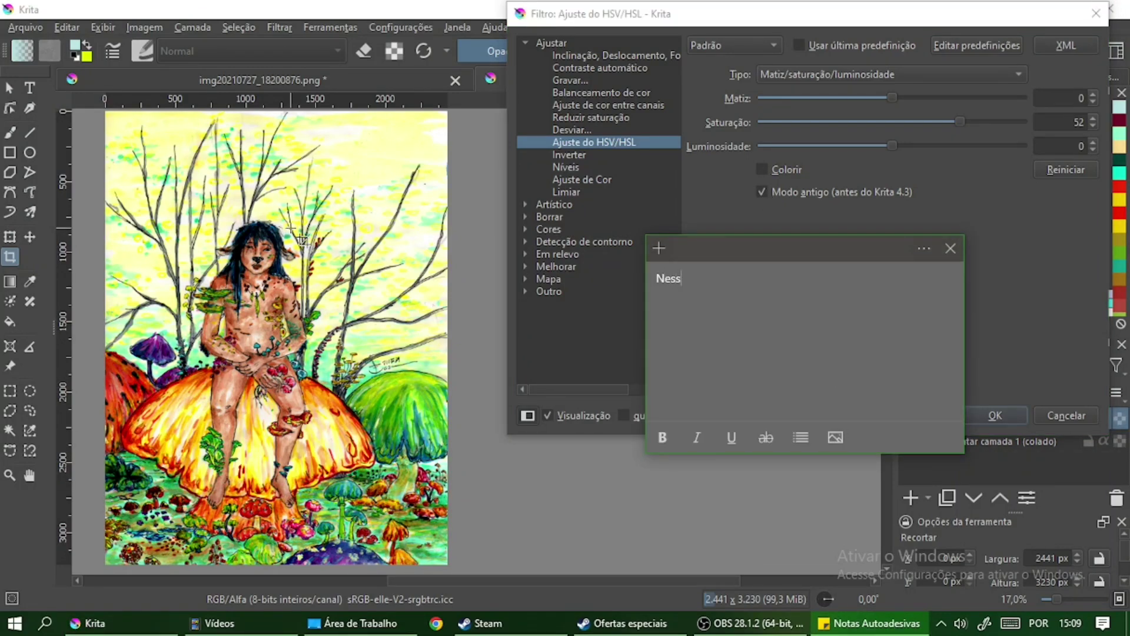
text( pr)
text(a ver bem a dife)
text(ren)
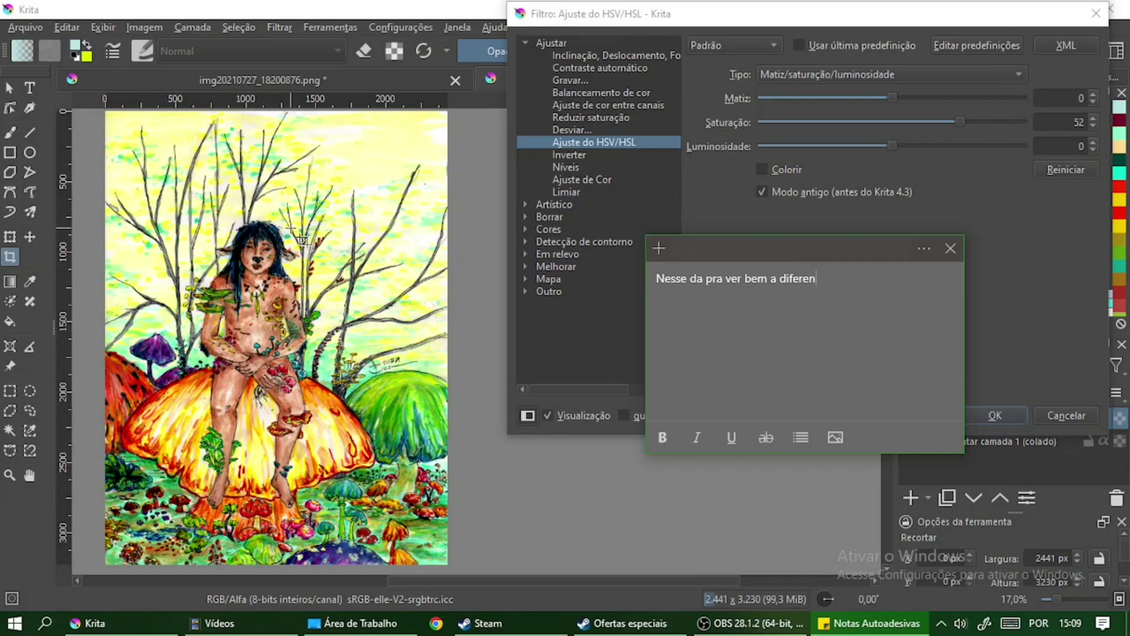
text(moo)
text(antigo)
Compare legacy mode on and off, then apply with saturation lowered to about 25.
click(778, 191)
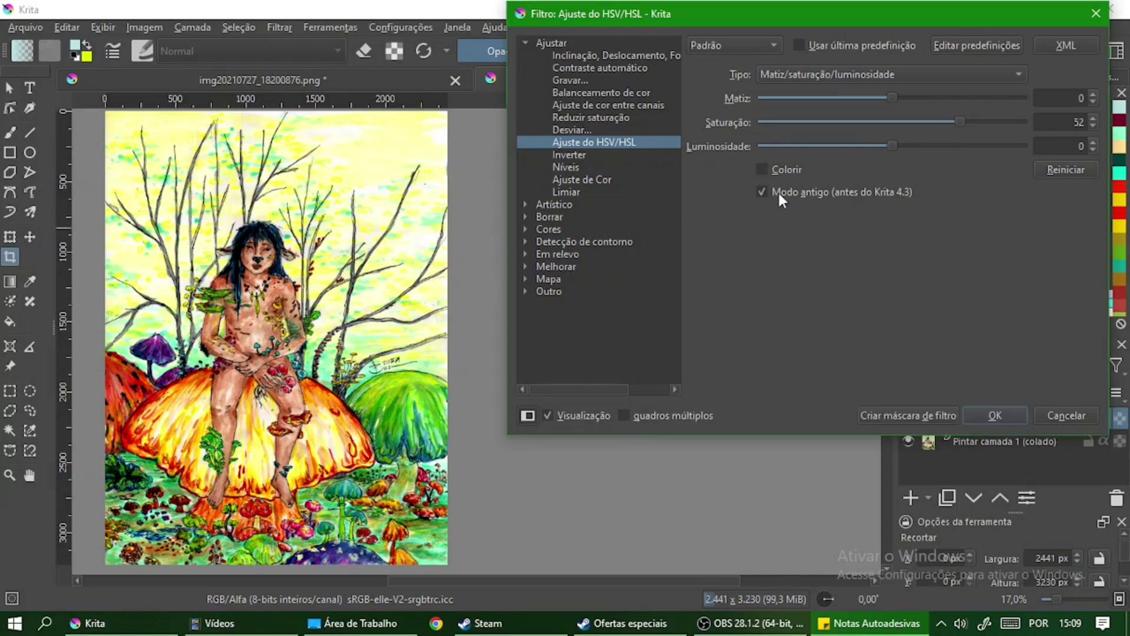
click(762, 194)
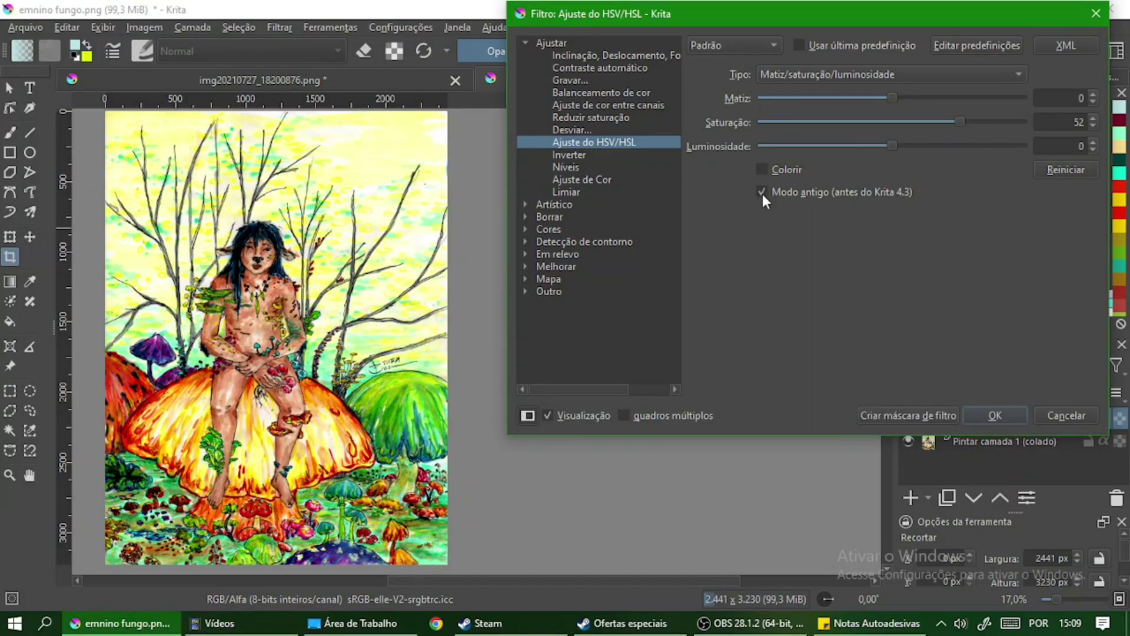
click(762, 193)
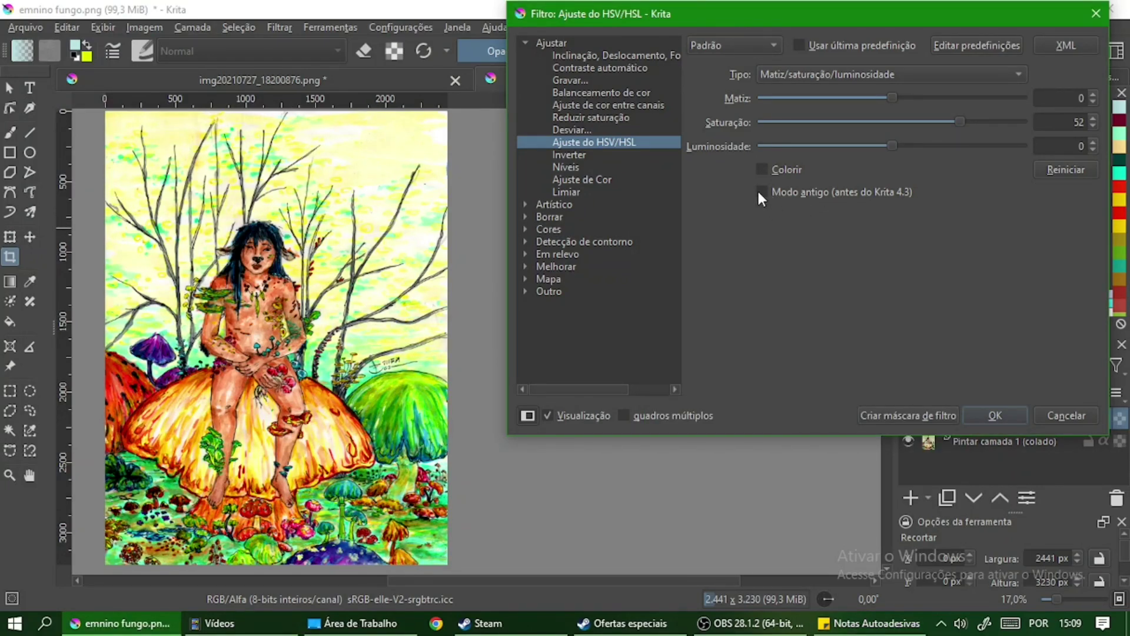
click(762, 193)
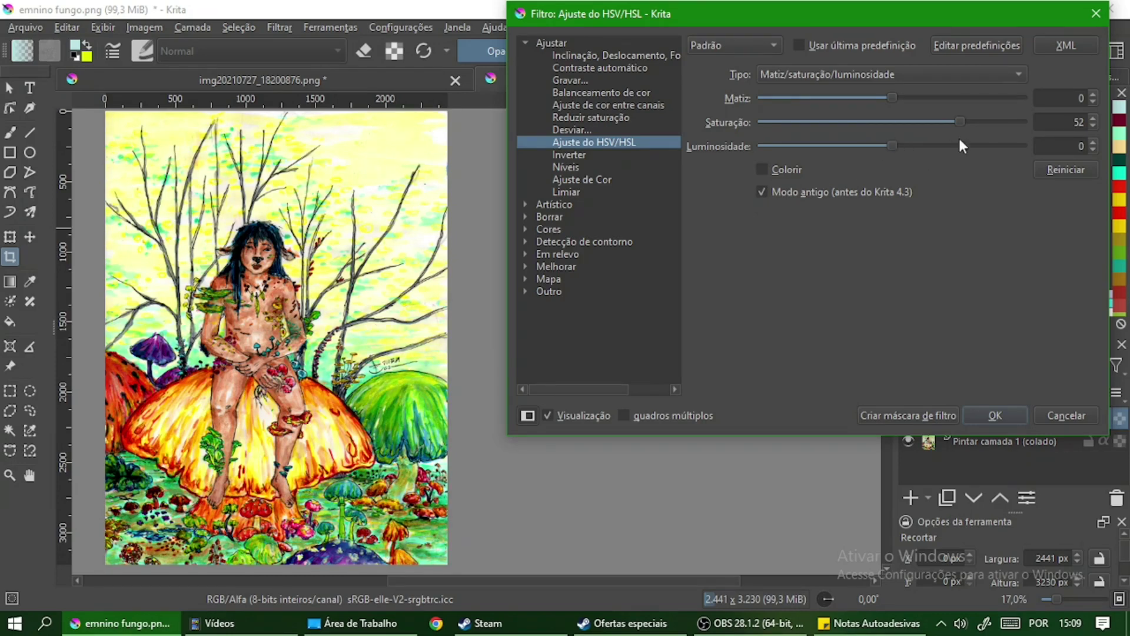
drag(959, 121, 929, 121)
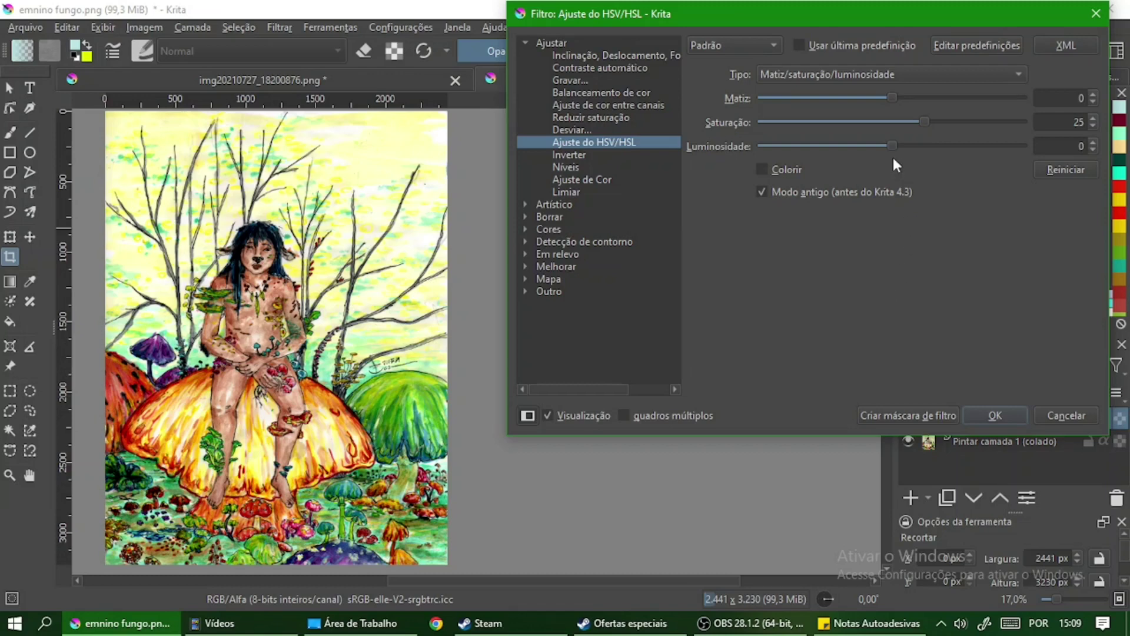
click(994, 416)
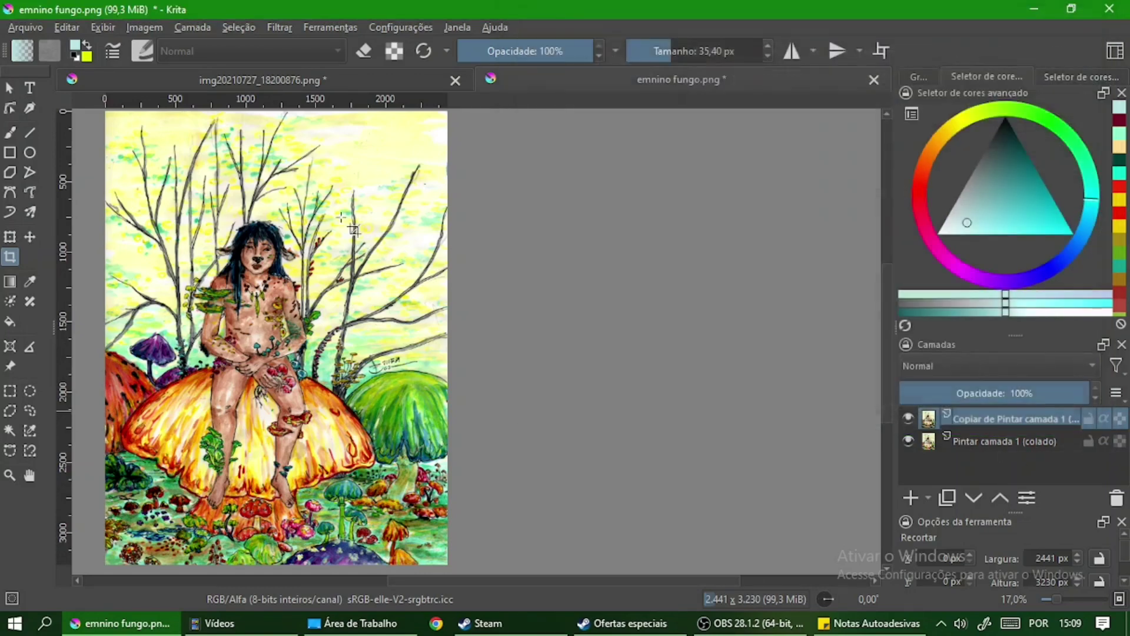
Open the Balanceamento de cor filter and clear the commentary note.
click(143, 26)
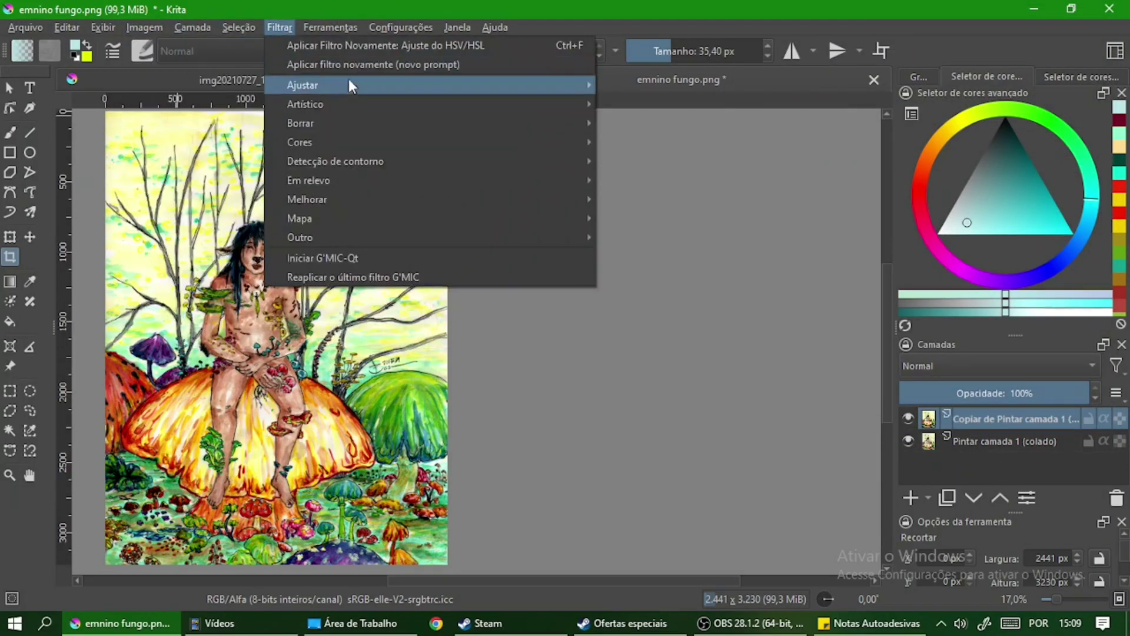
mouse_move(302, 85)
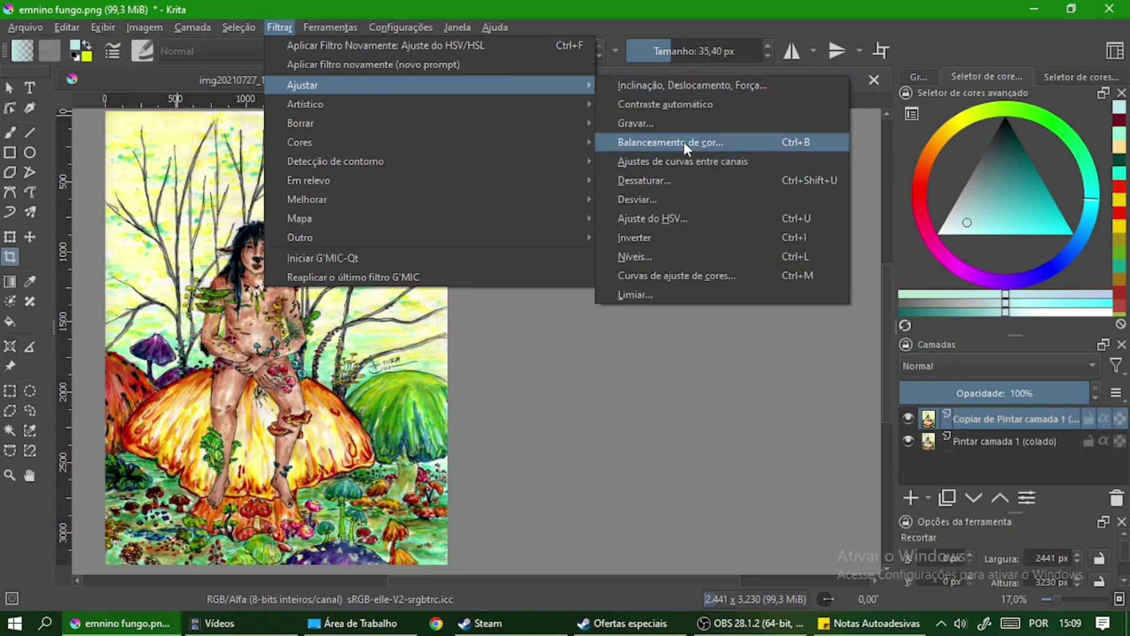
click(639, 143)
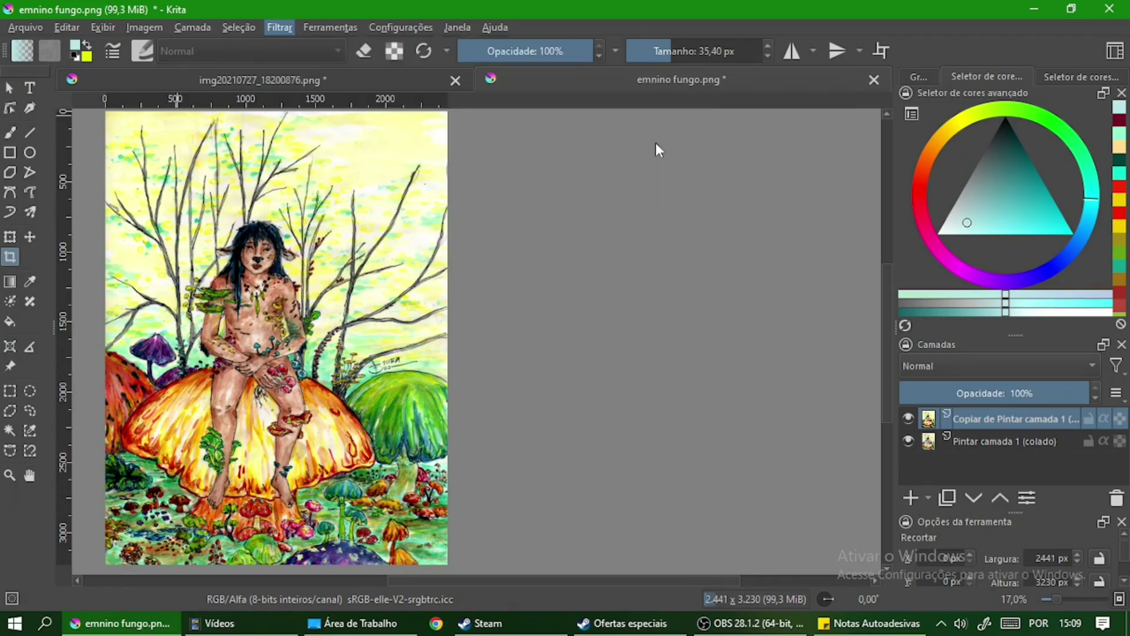
click(870, 623)
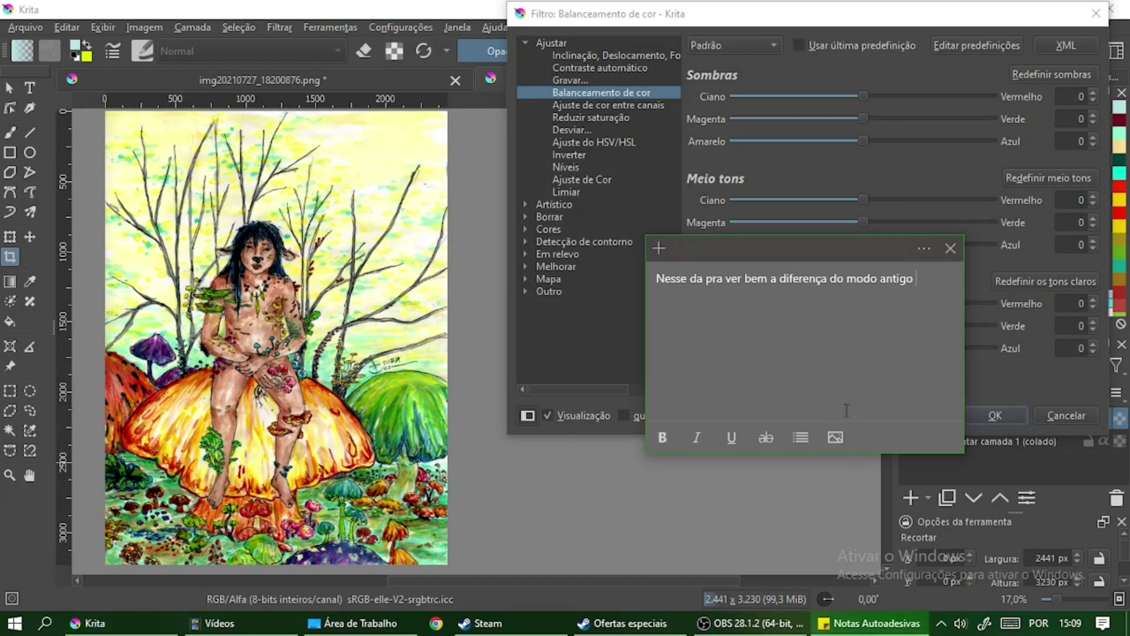
key(ctrl+a)
key(BackSpace)
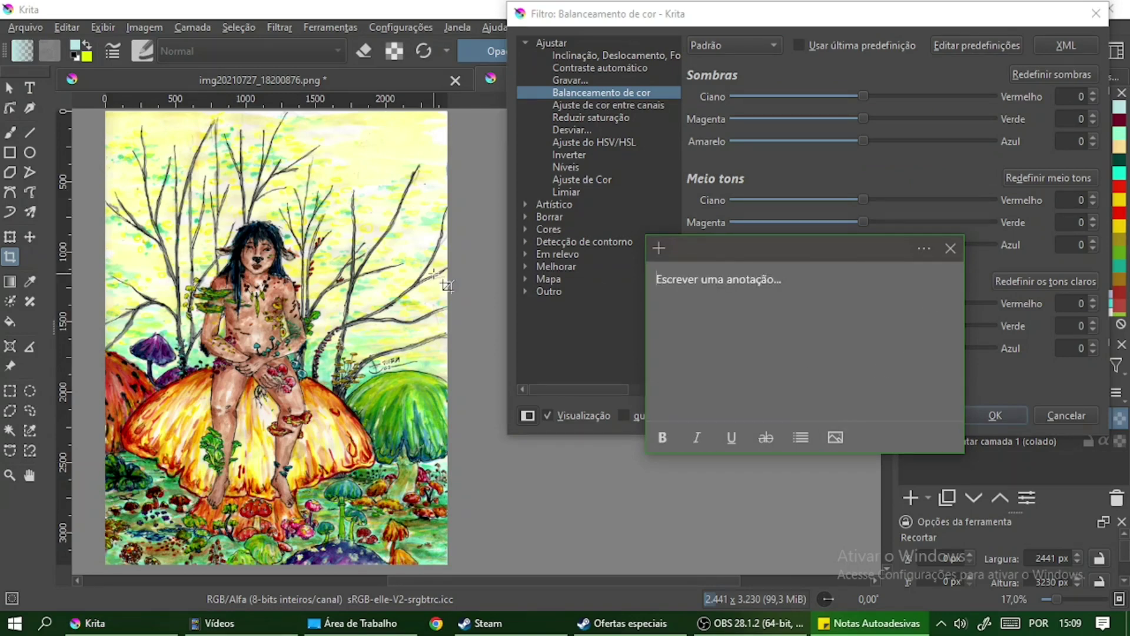
Write a note saying colour balance helps adjust specific colours without changing all of them.
text(o baç)
key(BackSpace)
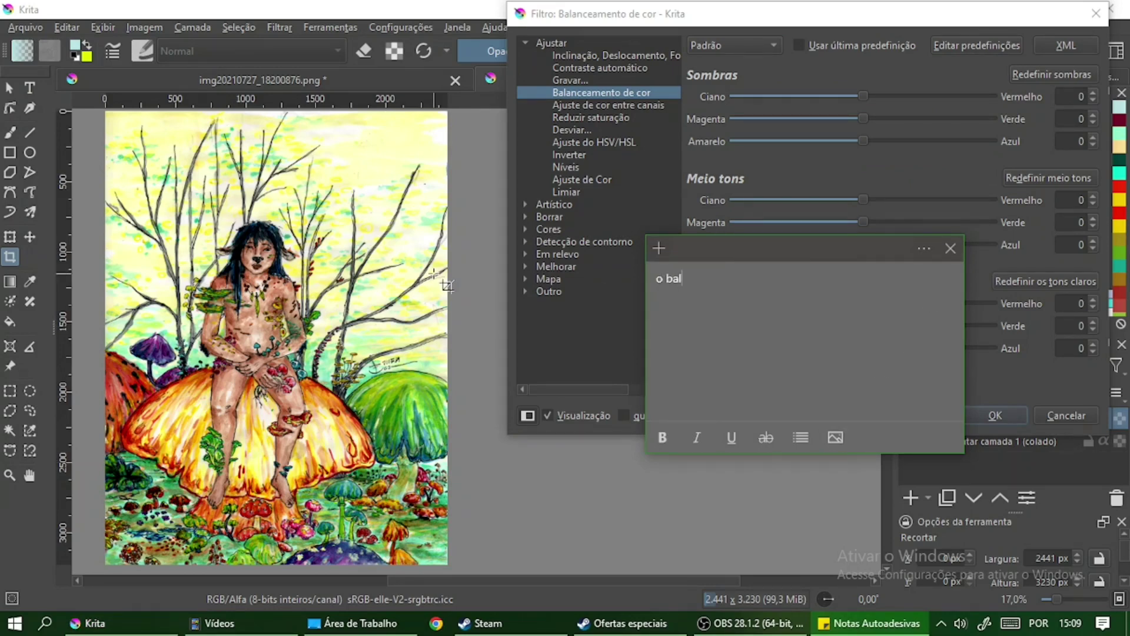
text(anceamento )
text(de cor també)
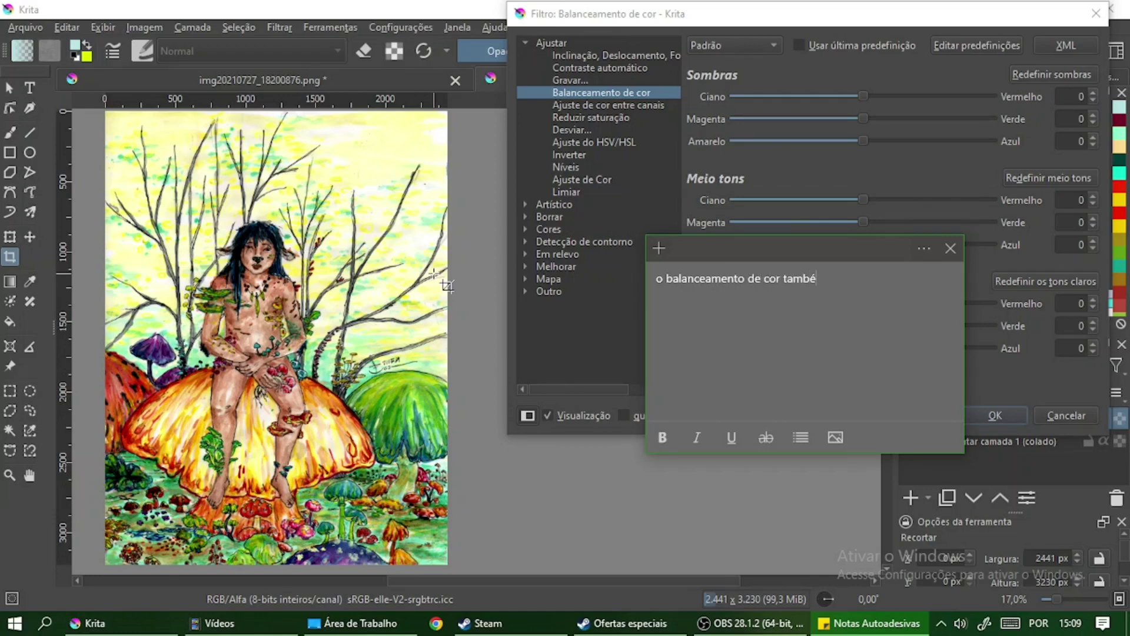
text(m ac)
key(BackSpace)
text(ch)
text(o úti)
text(quase)
key(BackSpace)
key(BackSpace)
key(BackSpace)
text(is)
text(er mecher em)
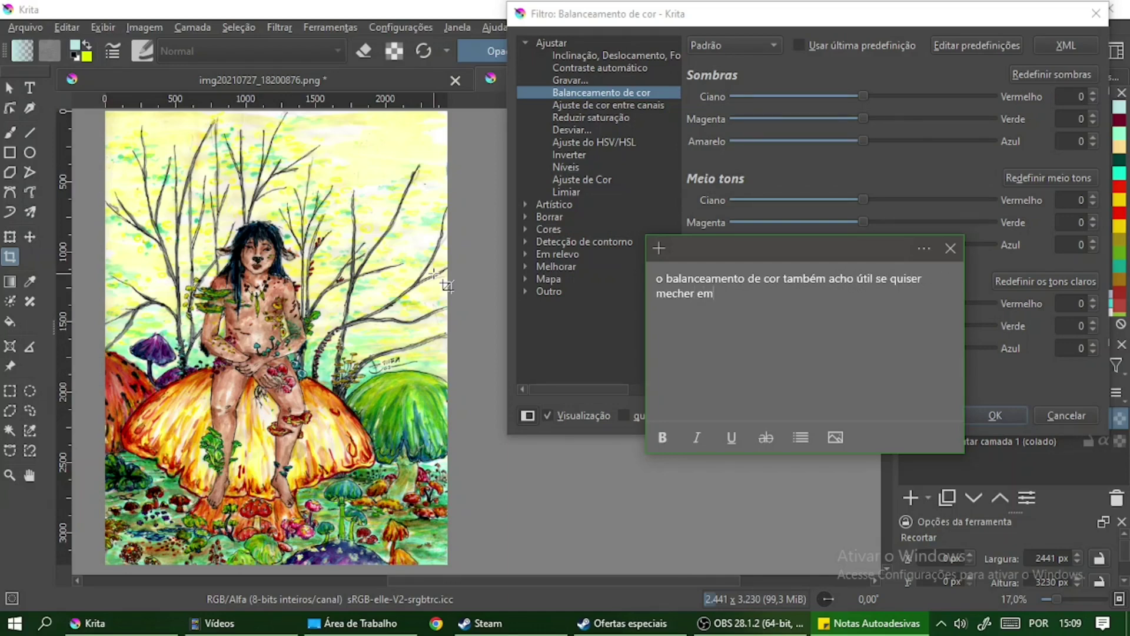
text( cores espe)
text(cificas ese)
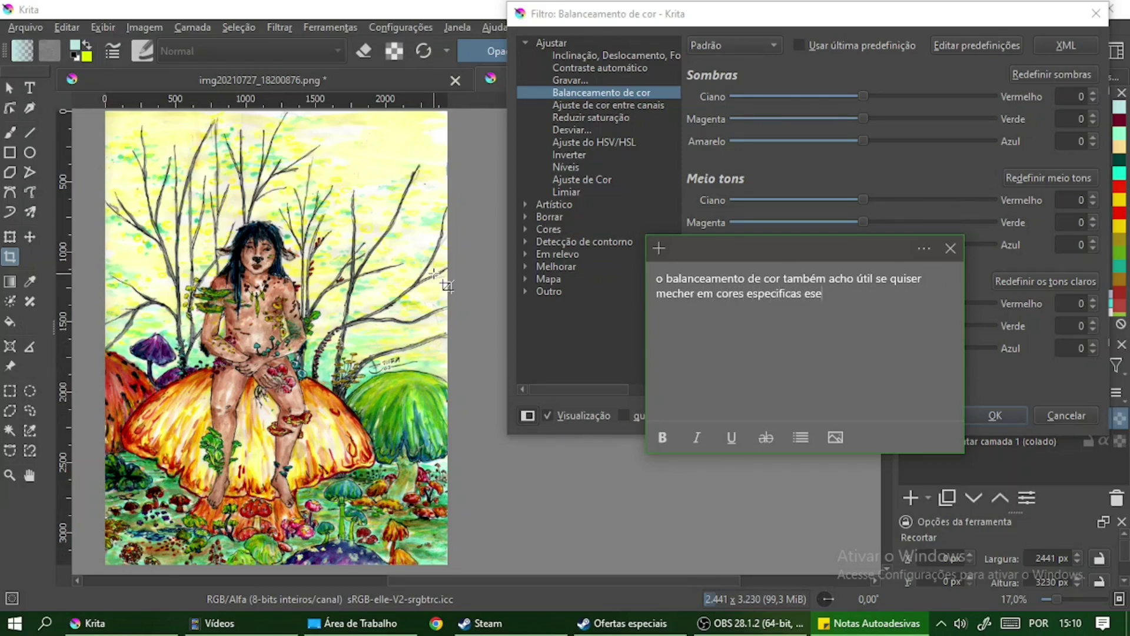
text(m)
key(BackSpace)
key(BackSpace)
key(BackSpace)
text(sem al)
text(terar )
text(t)
key(BackSpace)
key(BackSpace)
text(oda)
Shift the midtones toward red and green, leaving the yellow–blue midtone value at zero.
click(754, 175)
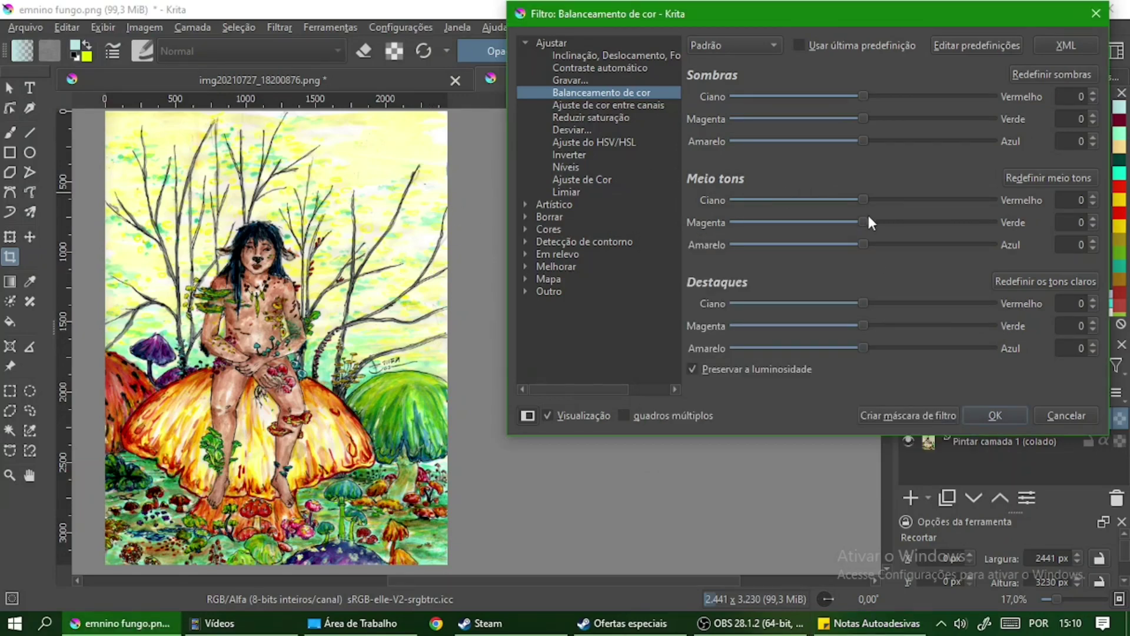
mouse_move(870, 200)
mouse_down()
mouse_move(913, 200)
mouse_move(814, 201)
mouse_move(882, 200)
mouse_up()
mouse_move(863, 222)
mouse_down()
mouse_move(880, 222)
mouse_move(850, 222)
mouse_move(881, 222)
mouse_up()
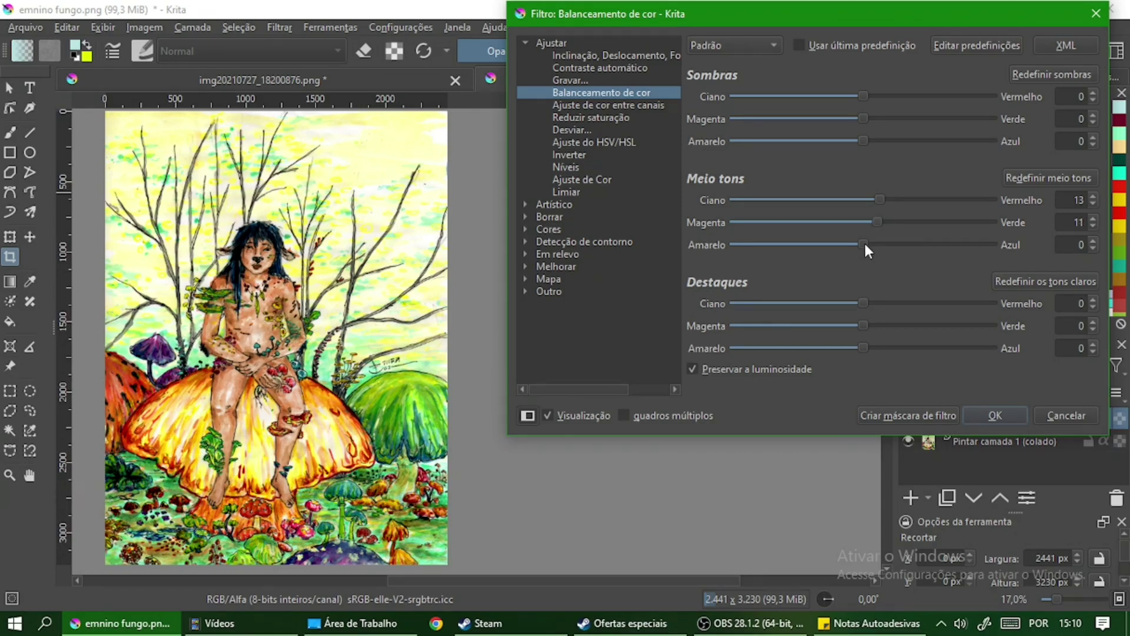
mouse_move(864, 244)
mouse_down()
mouse_move(814, 245)
mouse_move(895, 246)
mouse_up()
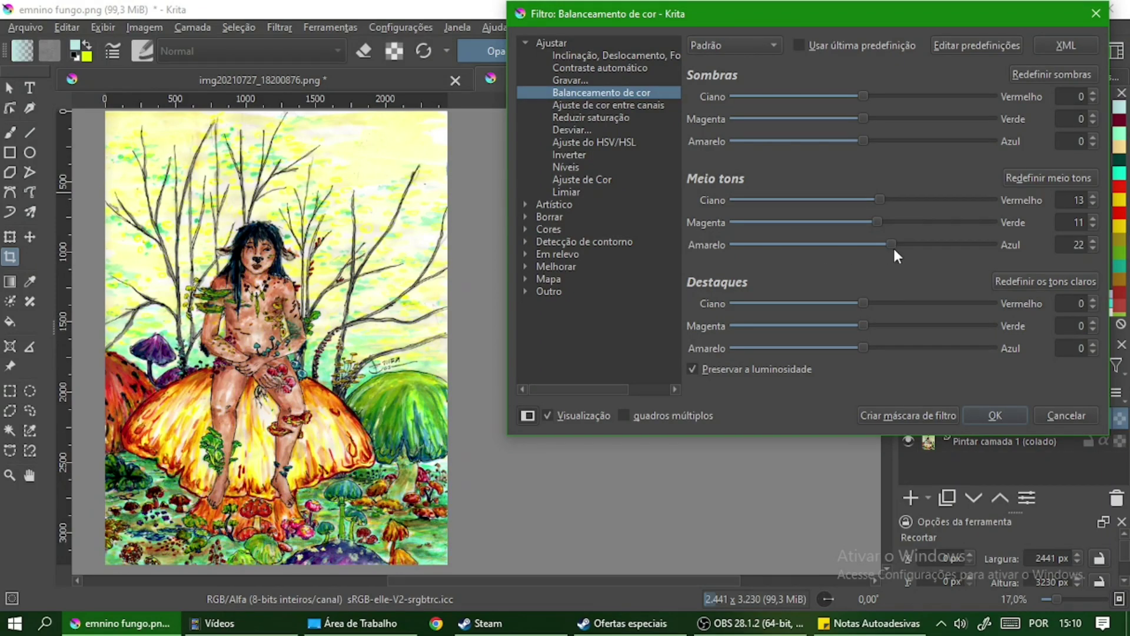
click(1080, 246)
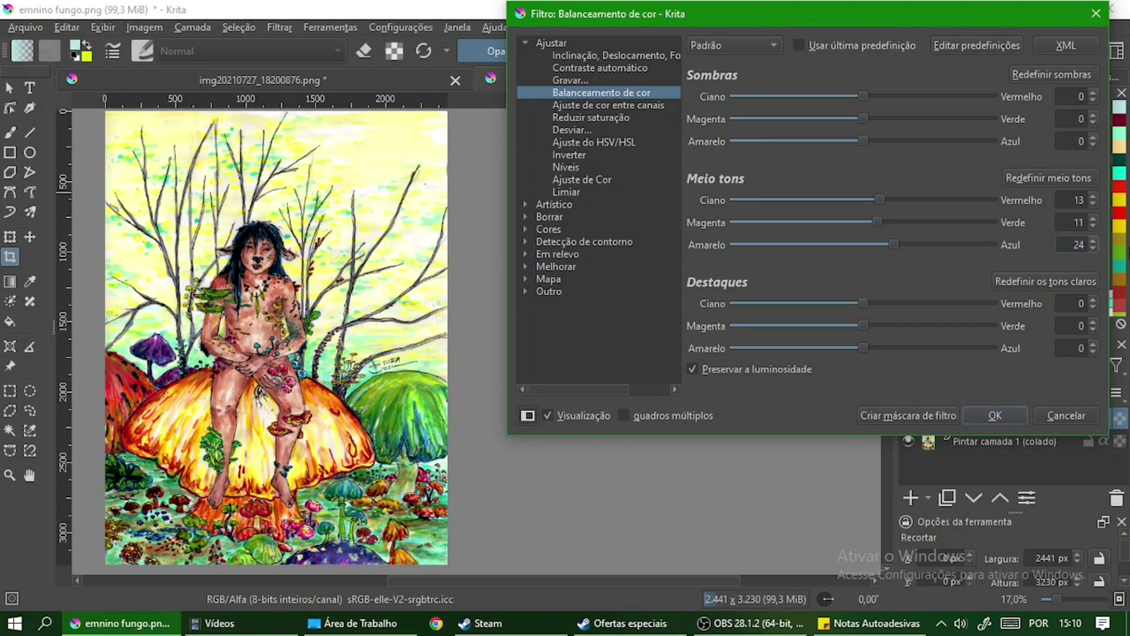
key(BackSpace)
text(10)
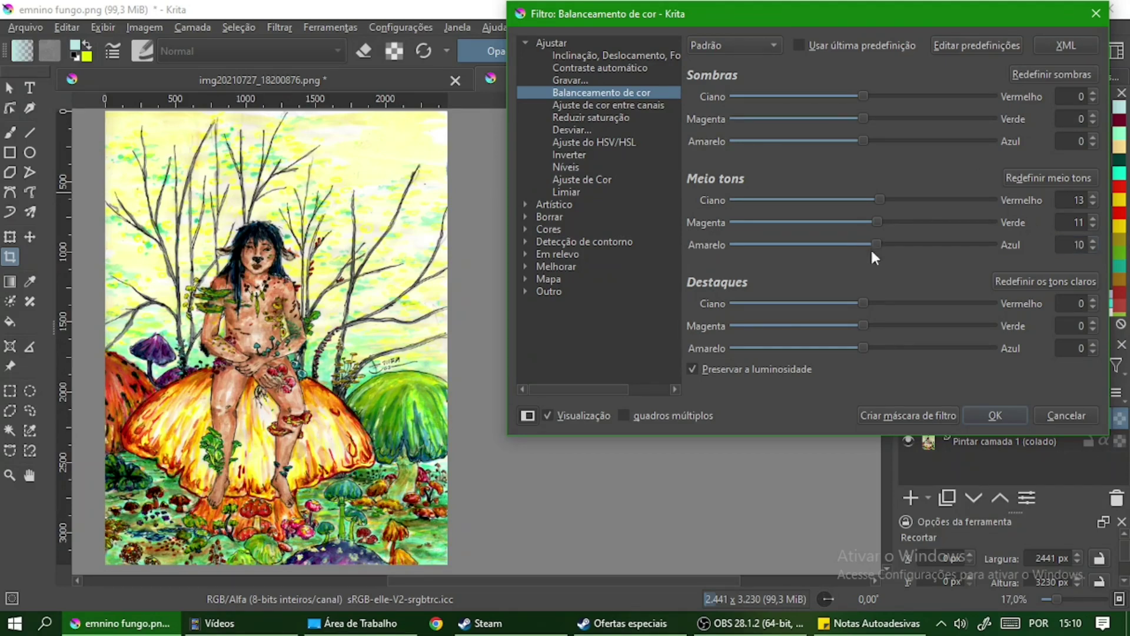
key(BackSpace)
key(BackSpace)
Push the shadows toward cyan and shift the highlights' yellow–blue balance slightly.
mouse_move(867, 100)
mouse_down()
mouse_move(925, 97)
mouse_move(866, 99)
mouse_up()
drag(863, 115, 877, 117)
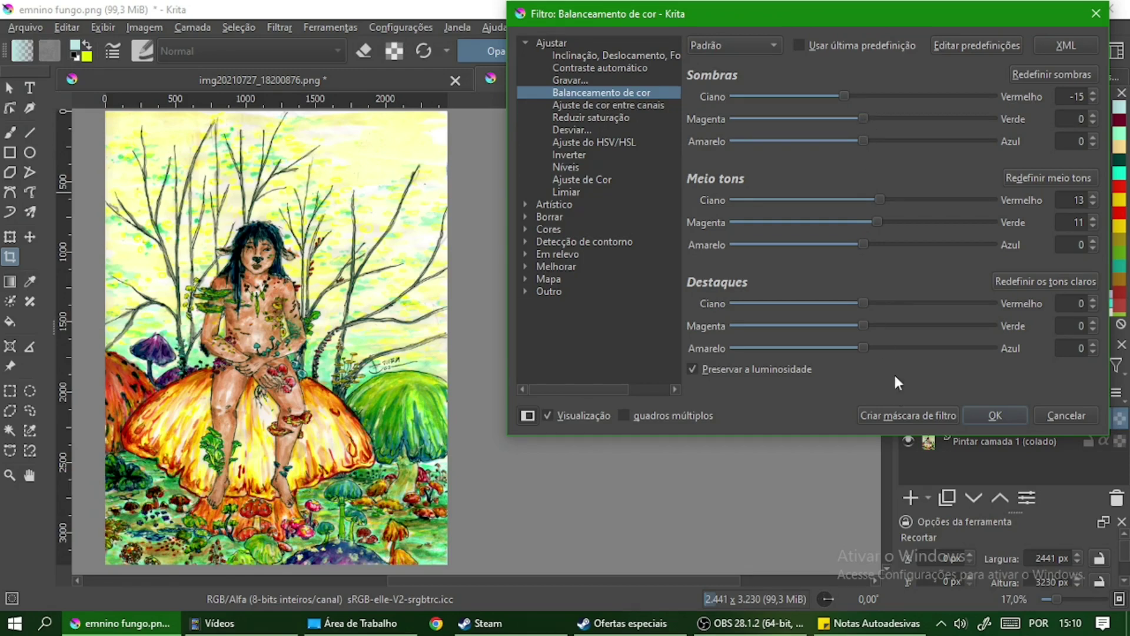
mouse_move(865, 347)
mouse_down()
mouse_move(773, 351)
mouse_move(909, 350)
mouse_move(871, 351)
mouse_move(858, 328)
mouse_up()
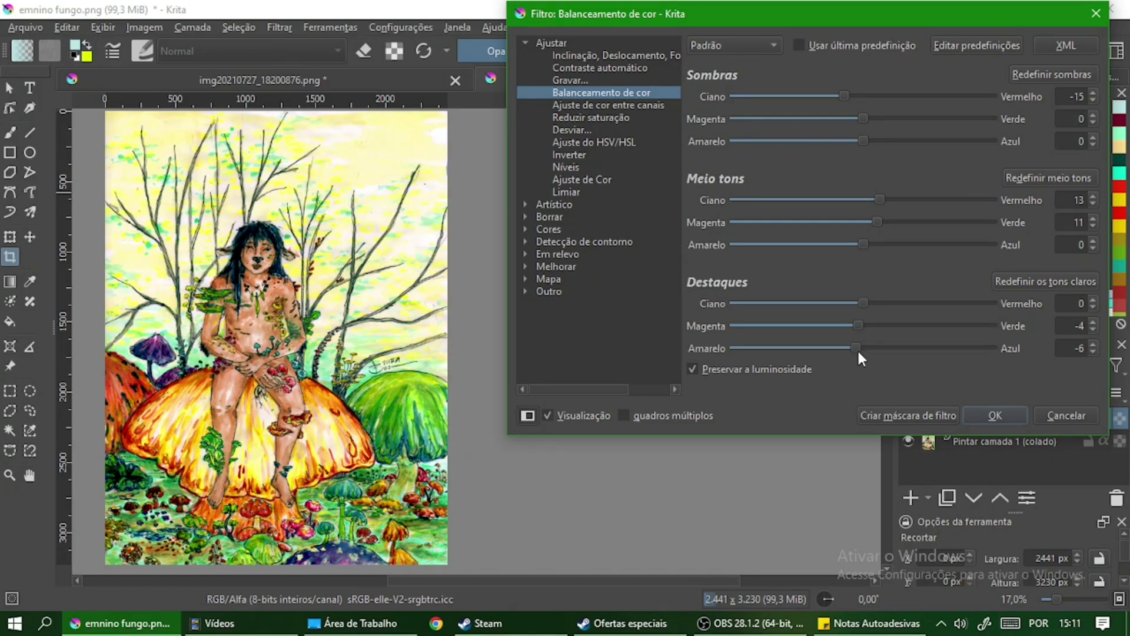
Apply Color Balance to the copied layer with preview off, then toggle the copy's visibility to compare with the original.
click(551, 415)
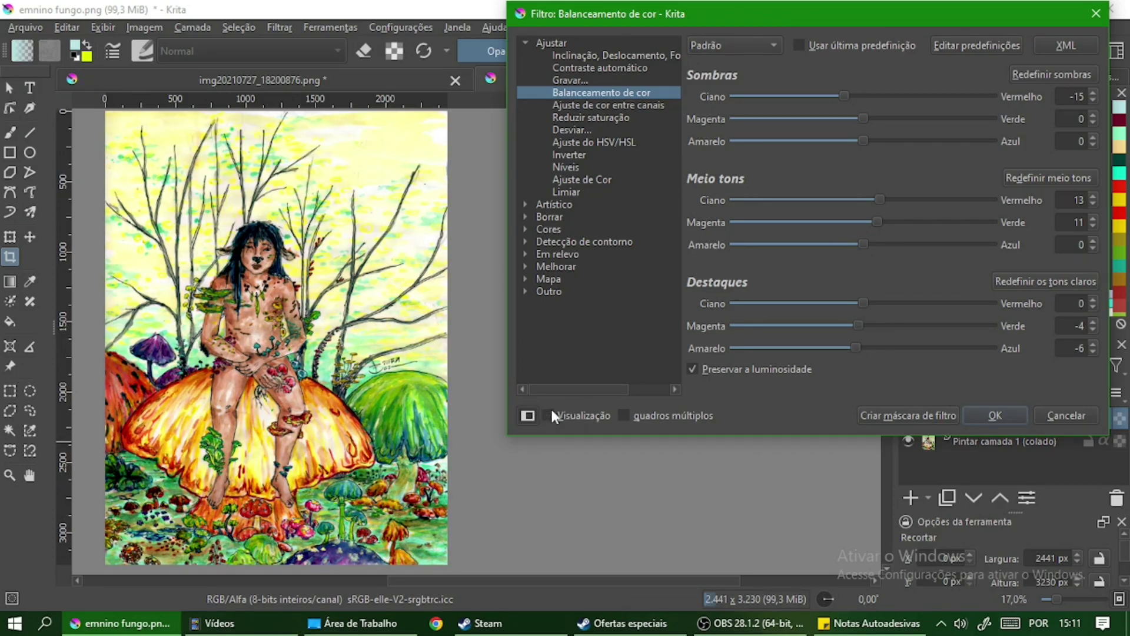
click(1000, 415)
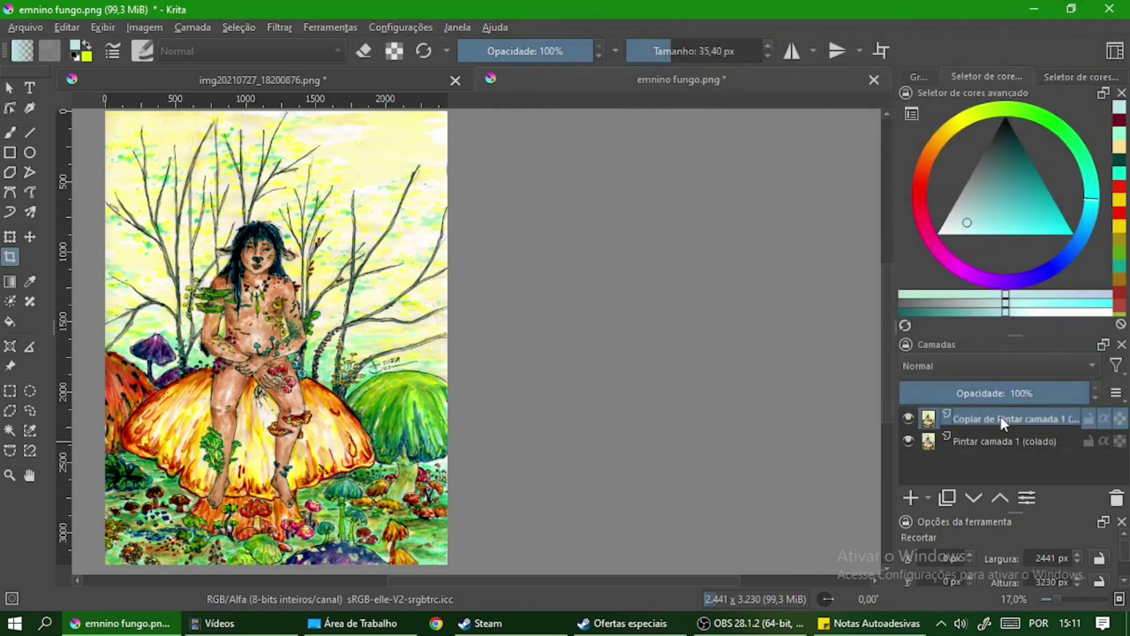
click(909, 418)
click(910, 416)
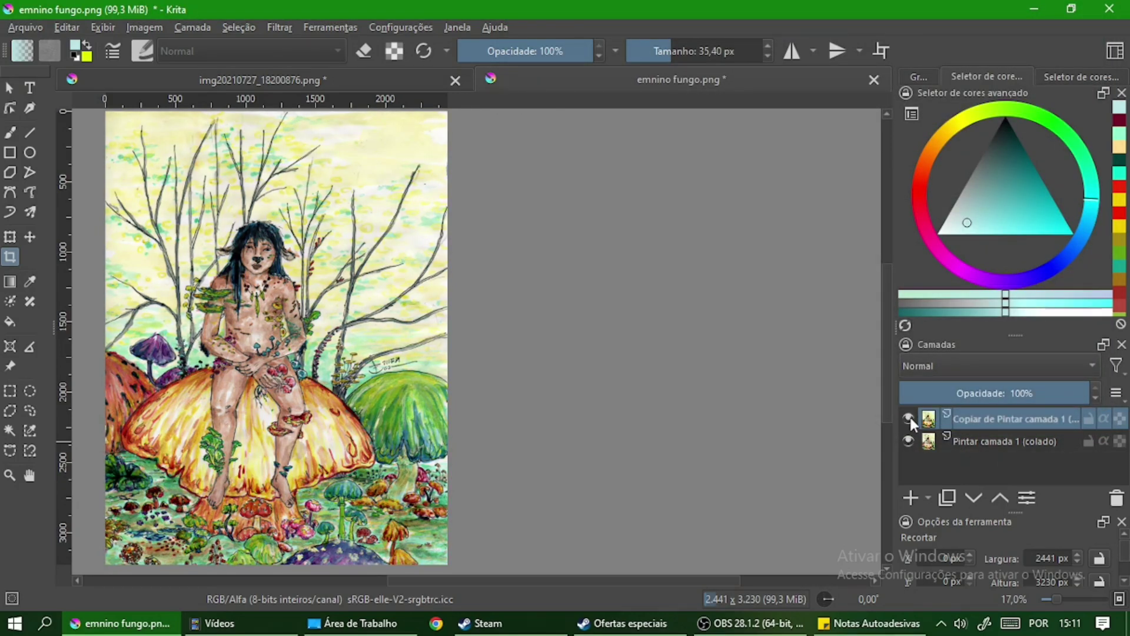
mouse_move(555, 358)
mouse_down()
mouse_move(744, 361)
mouse_move(645, 339)
mouse_up()
scroll(736, 347, down, 2)
scroll(633, 330, up, 2)
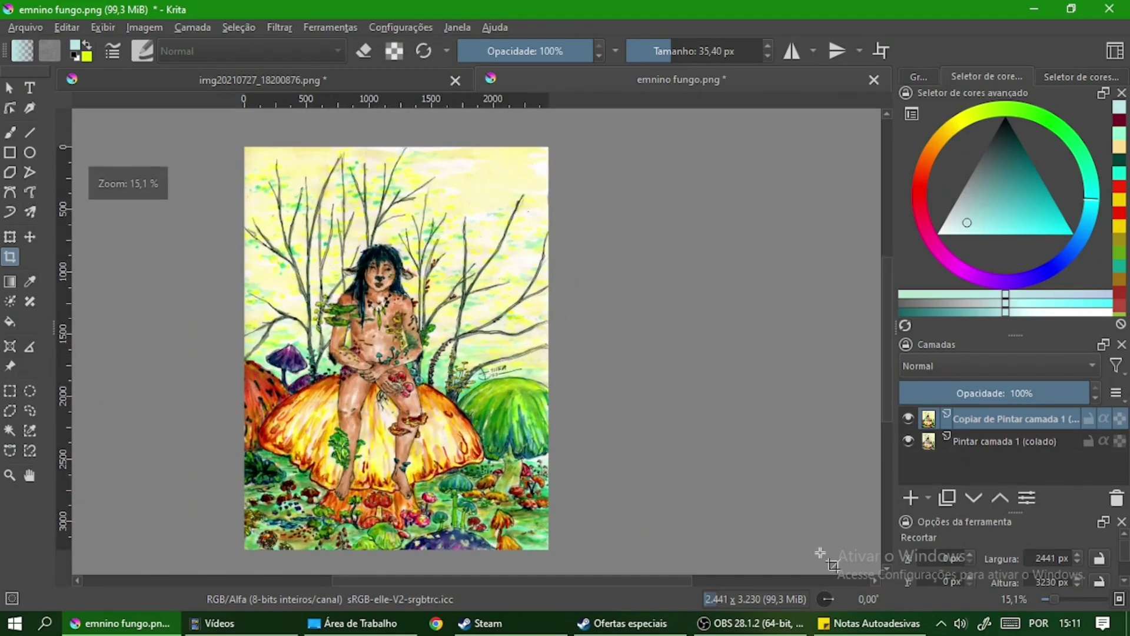
Rewrite the sticky note: just save, and the crop tool helps with social-network restrictions like Instagram.
click(869, 623)
key(ctrl+a)
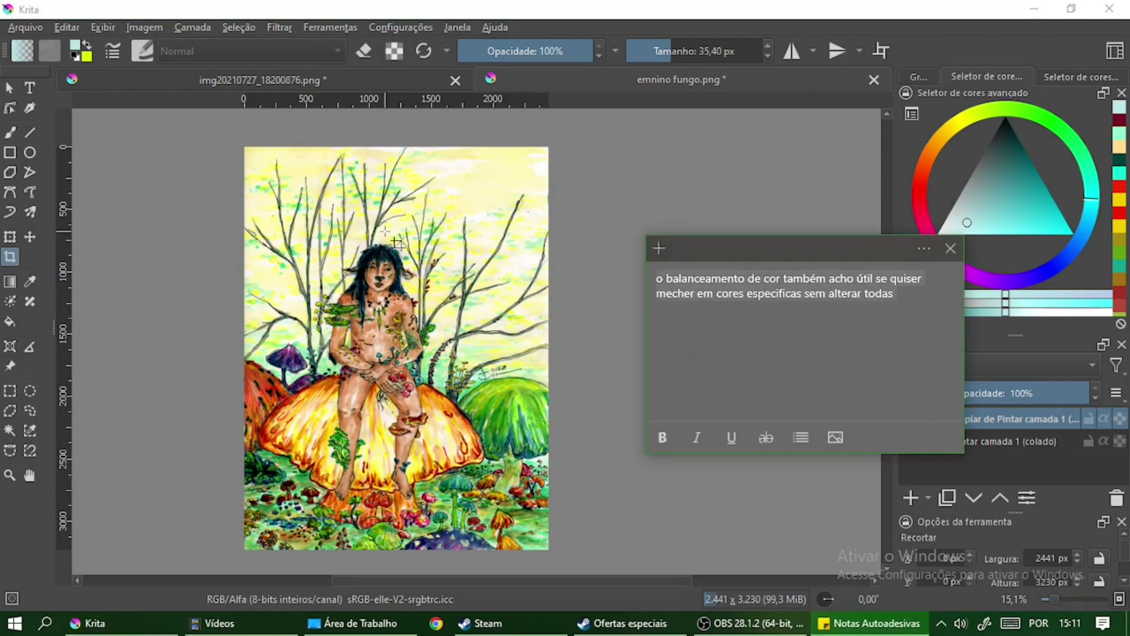
text(Para mim )
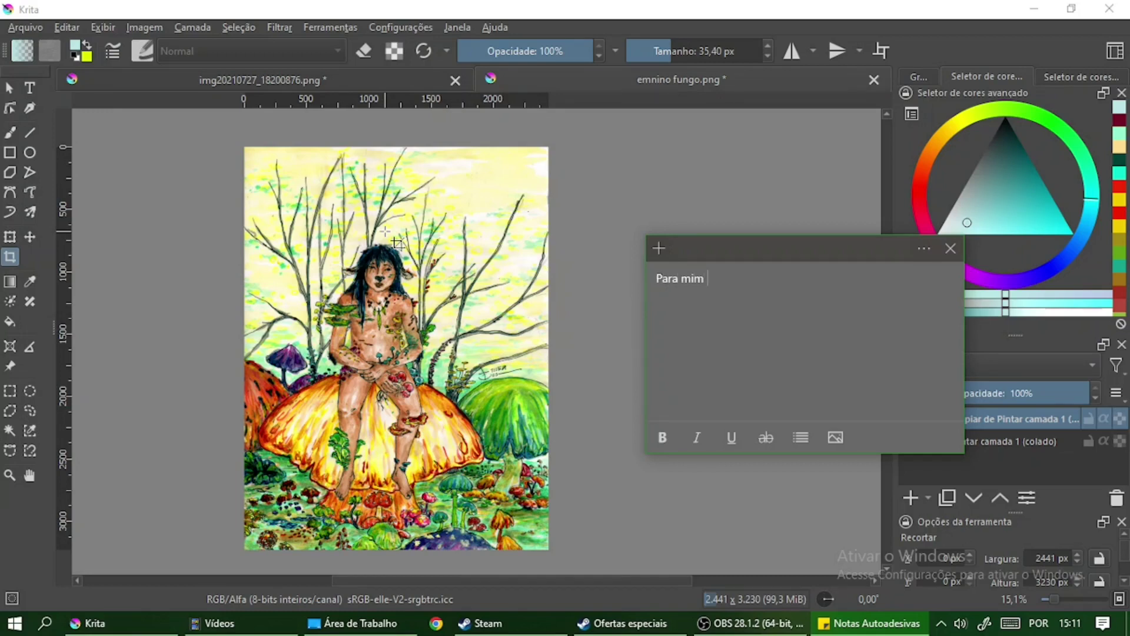
text(é isso, )
text(só salvar. )
text(Tam)
text(bém )
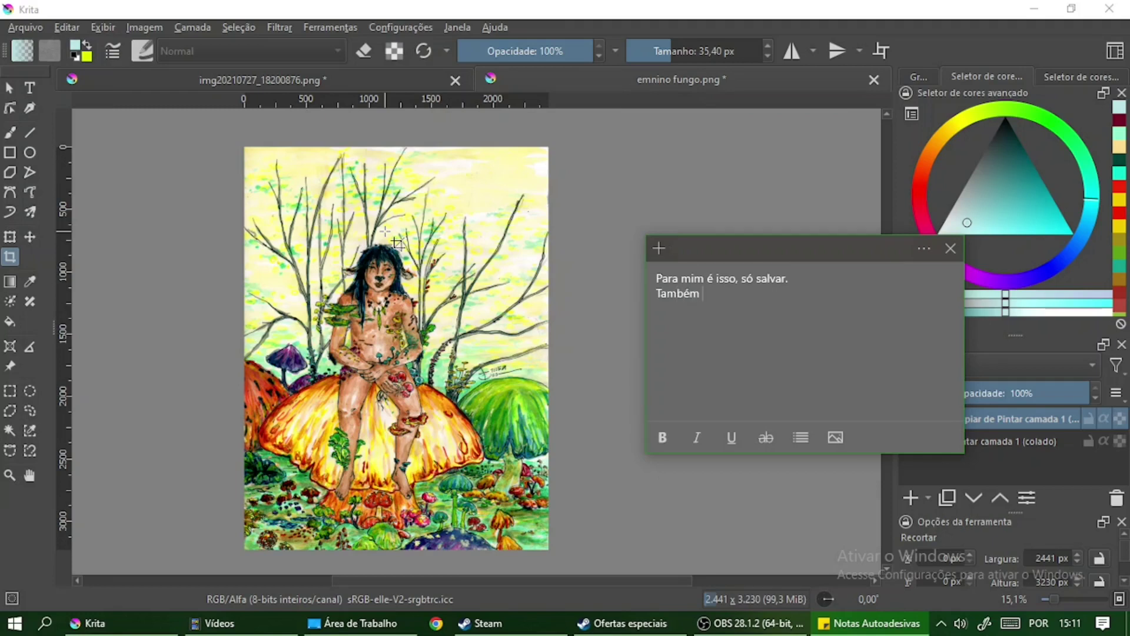
text(a fe)
text(rramenta de cort)
text(ar e)
key(BackSpace)
text(tem um recu)
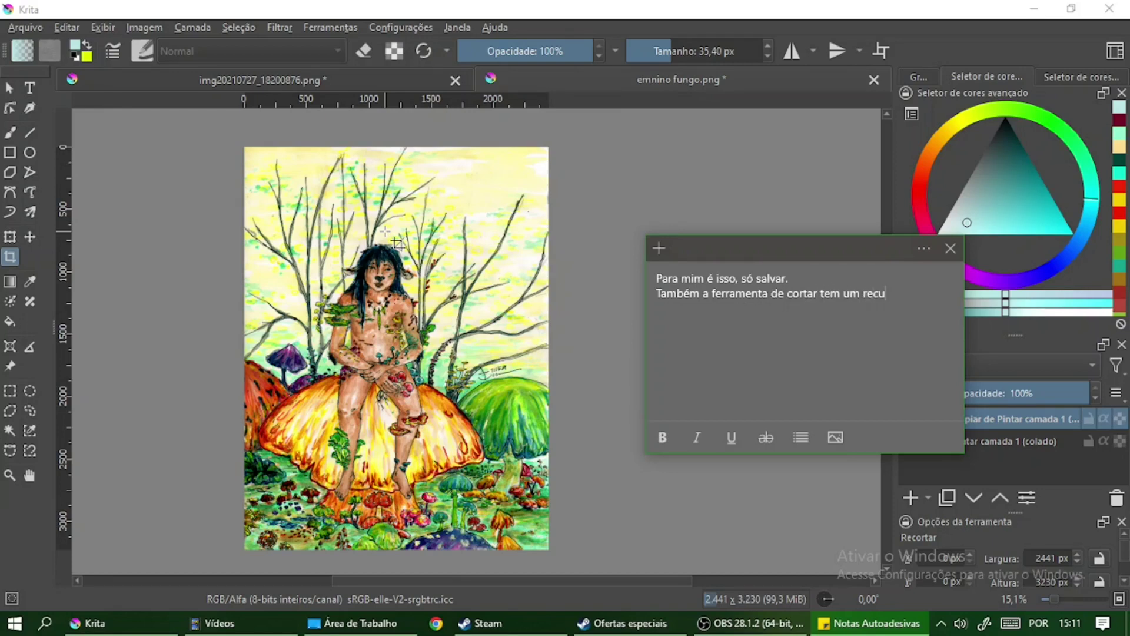
text(rso bem út)
text(il para quem tem)
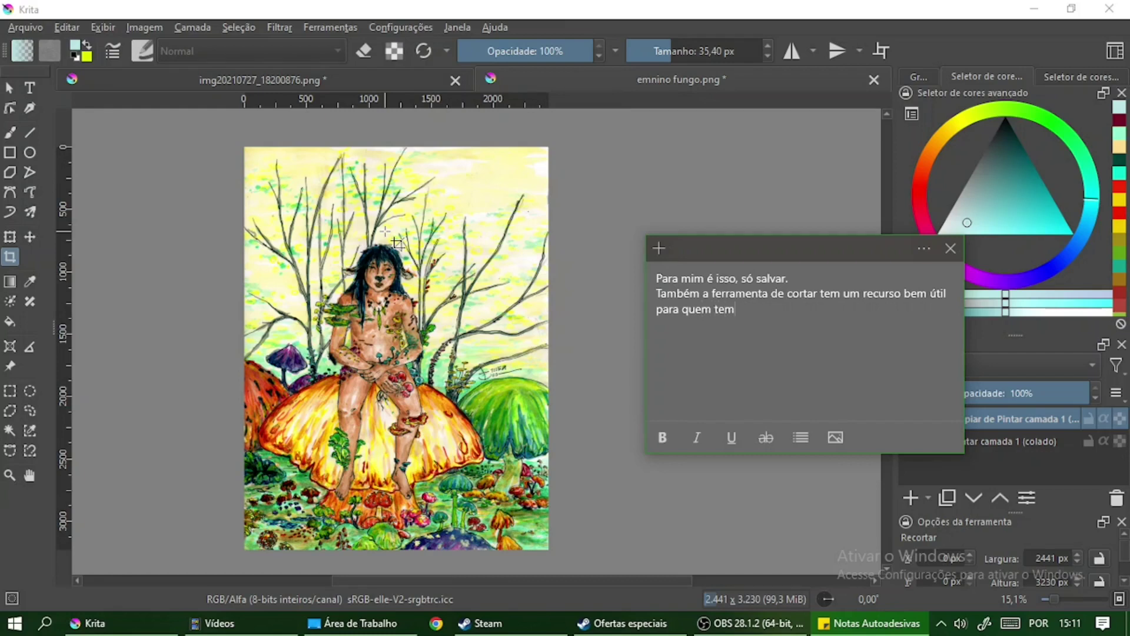
text( que postar nas )
text(deficiç)
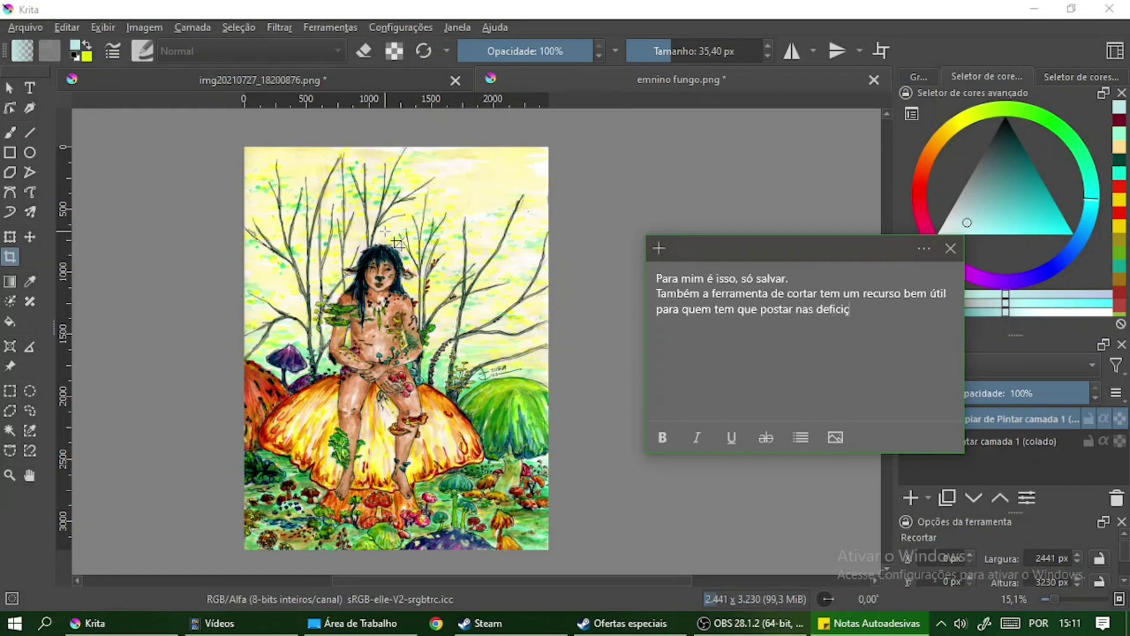
text(ões)
key(BackSpace)
key(BackSpace)
key(BackSpace)
text(ões de )
text(certas r)
text(edes soci)
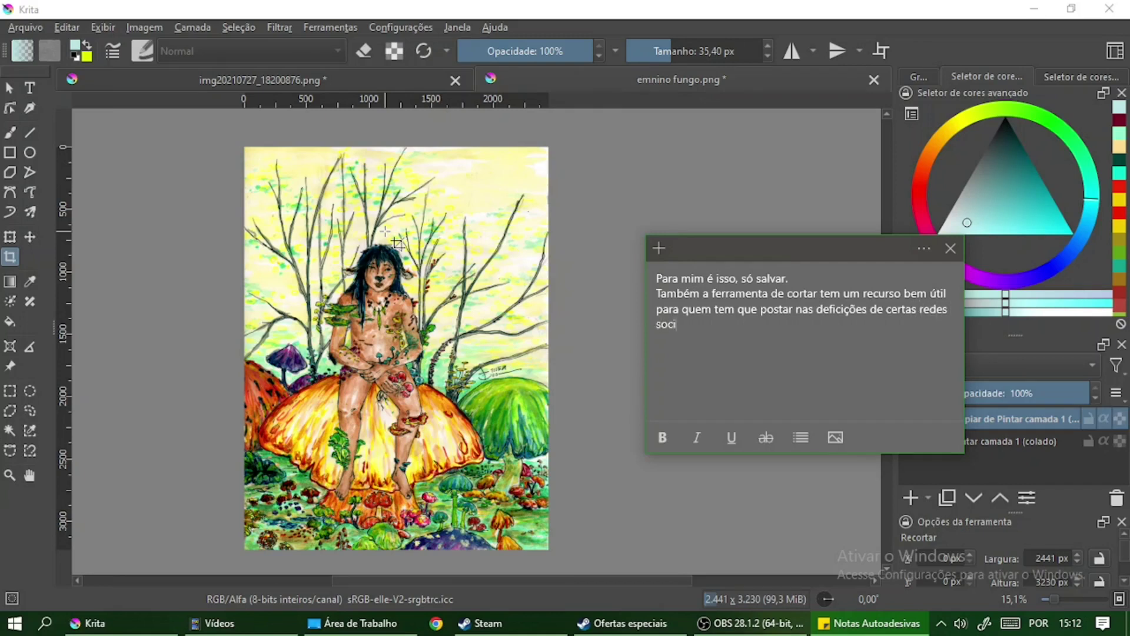
text(ais (in)
text(tagr)
text(ão)
Float the crop tool's Tool Options docker over the canvas and stretch it taller.
click(22, 251)
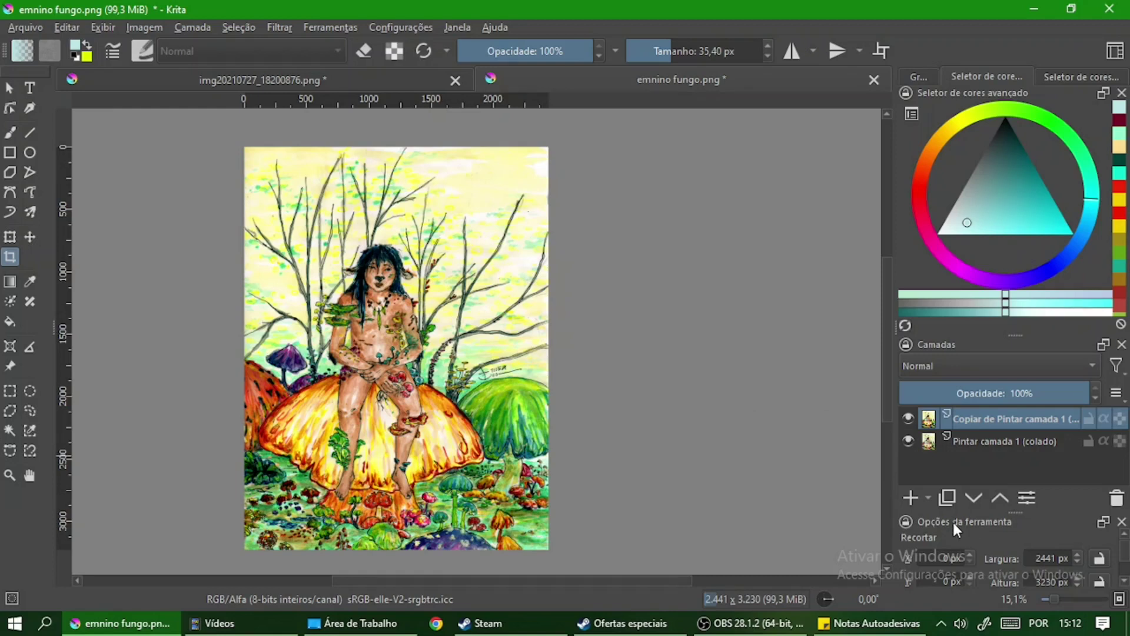
scroll(969, 533, down, 2)
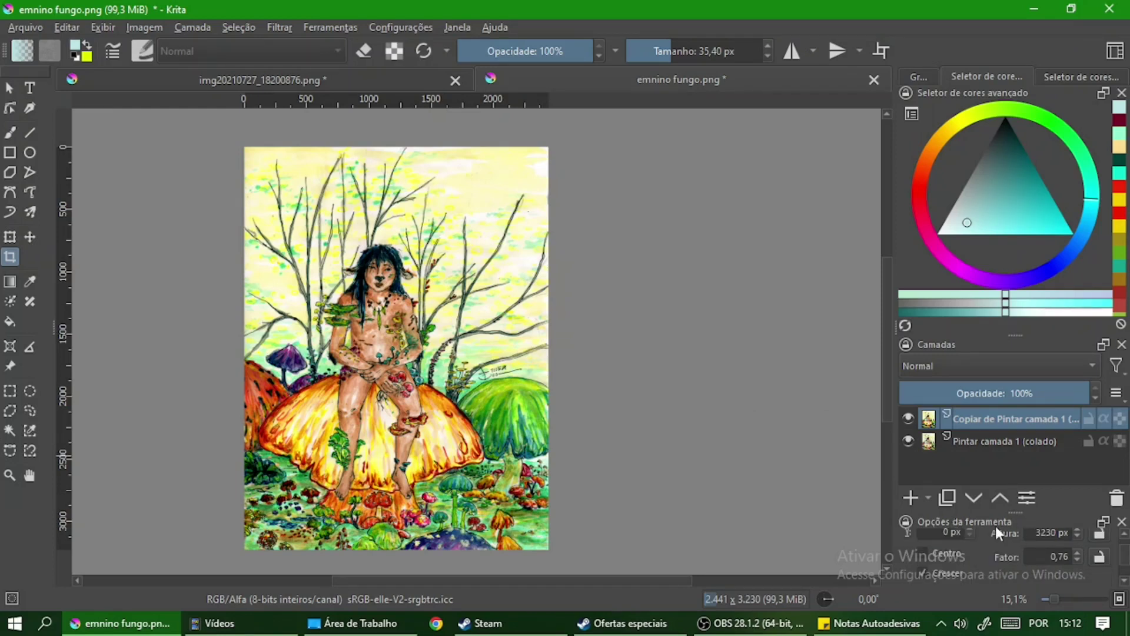
mouse_move(974, 521)
mouse_down()
mouse_move(843, 488)
mouse_move(672, 222)
mouse_up()
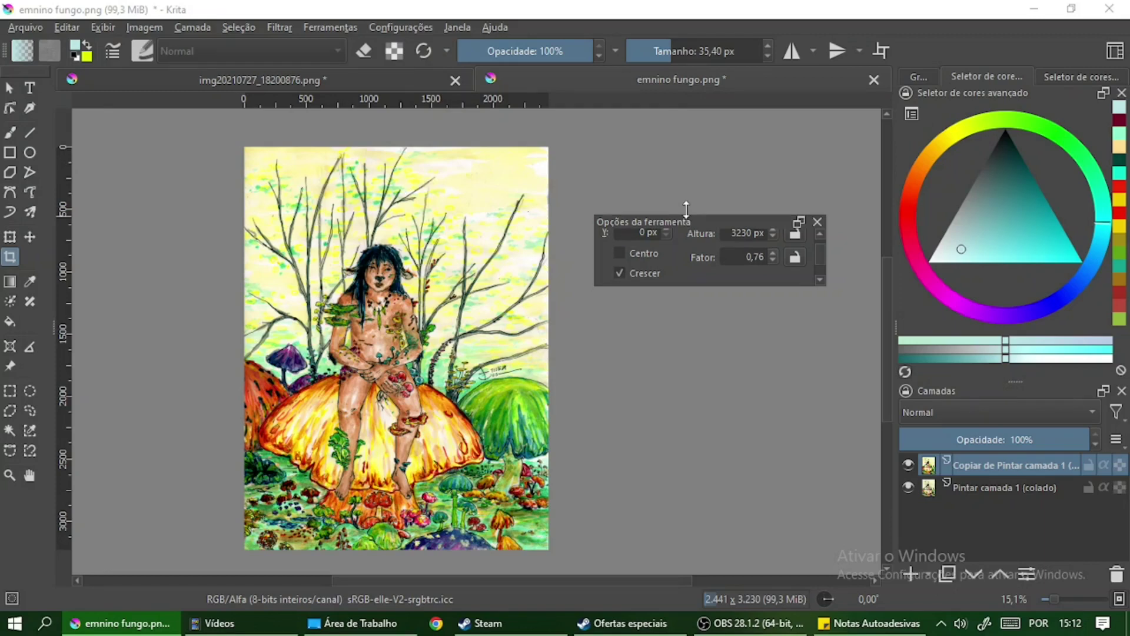
drag(683, 217, 682, 136)
scroll(753, 245, down, 2)
scroll(730, 200, up, 4)
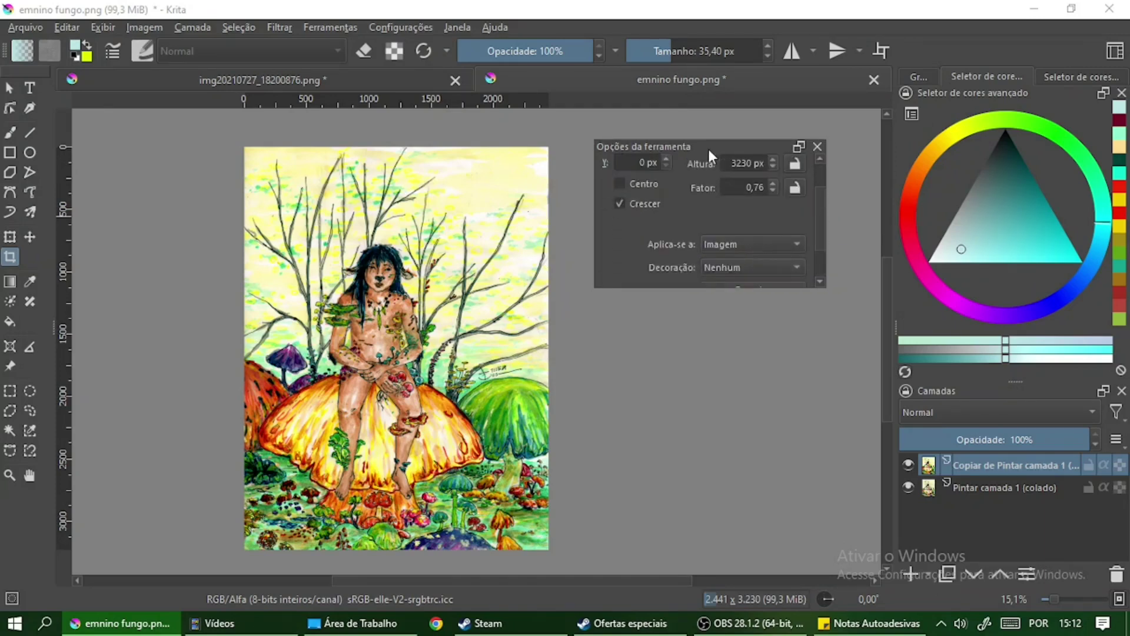
click(869, 623)
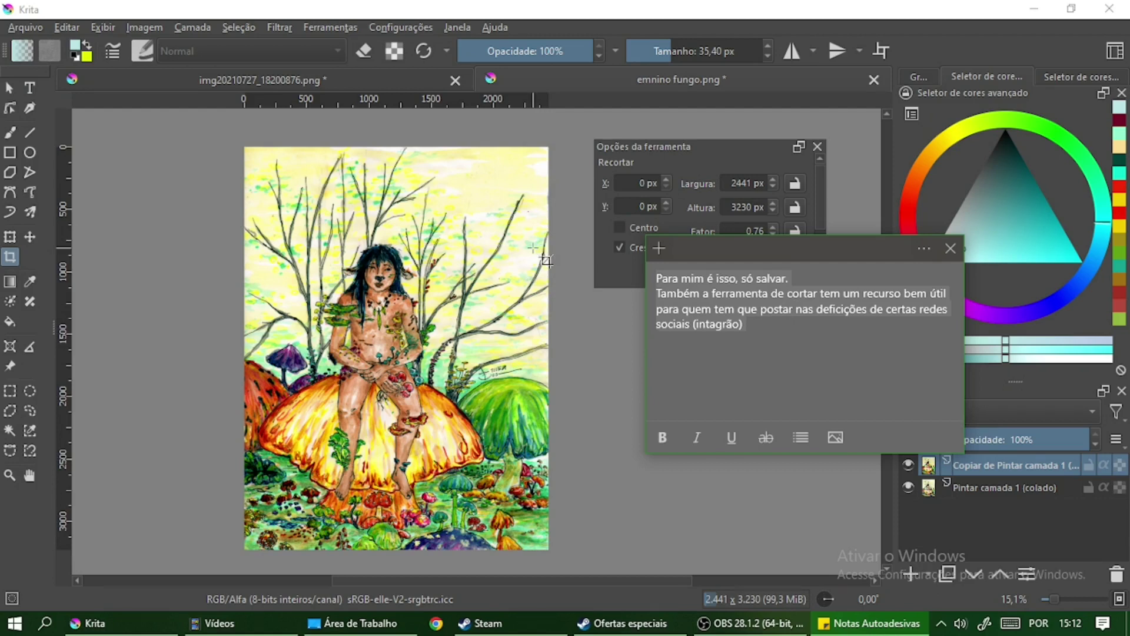
Write a note saying these settings appear by enabling the 'opções da ferramenta' docker.
key(BackSpace)
text(Pat)
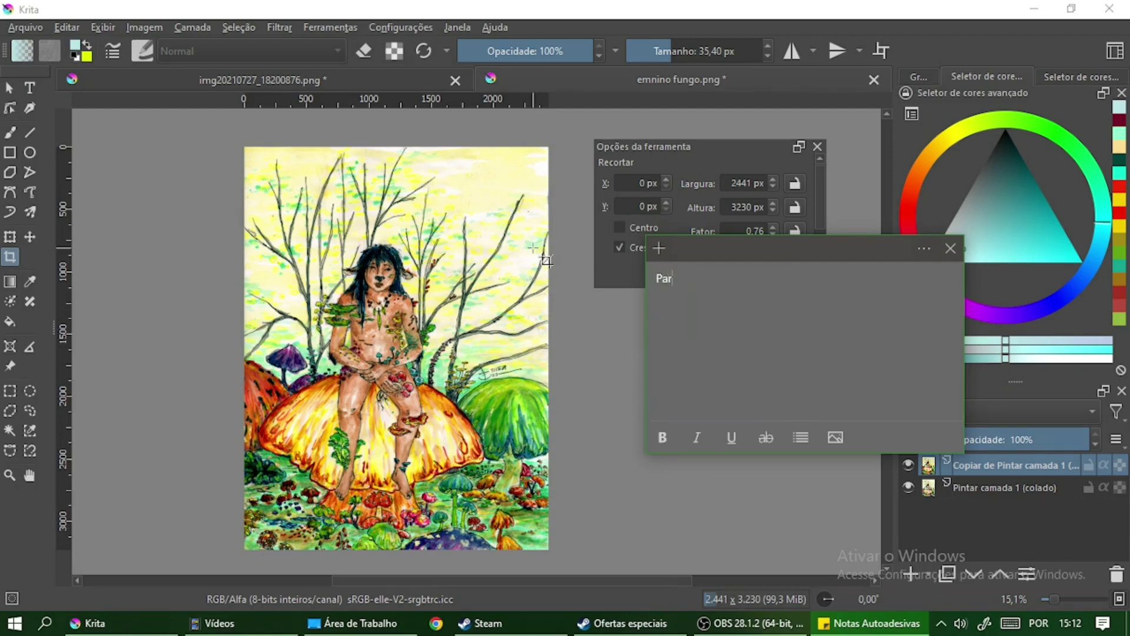
text(a encontrar e)
text(ssa)
key(BackSpace)
key(BackSpace)
key(BackSpace)
text(las é só )
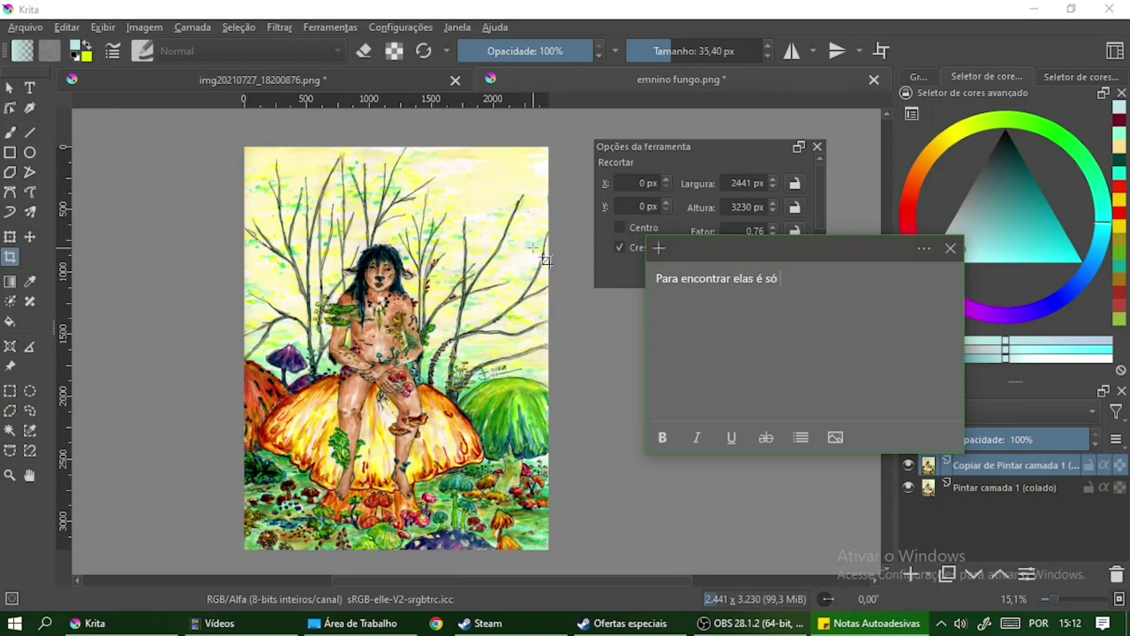
text(ativar)
text(rea)
text( acoplav)
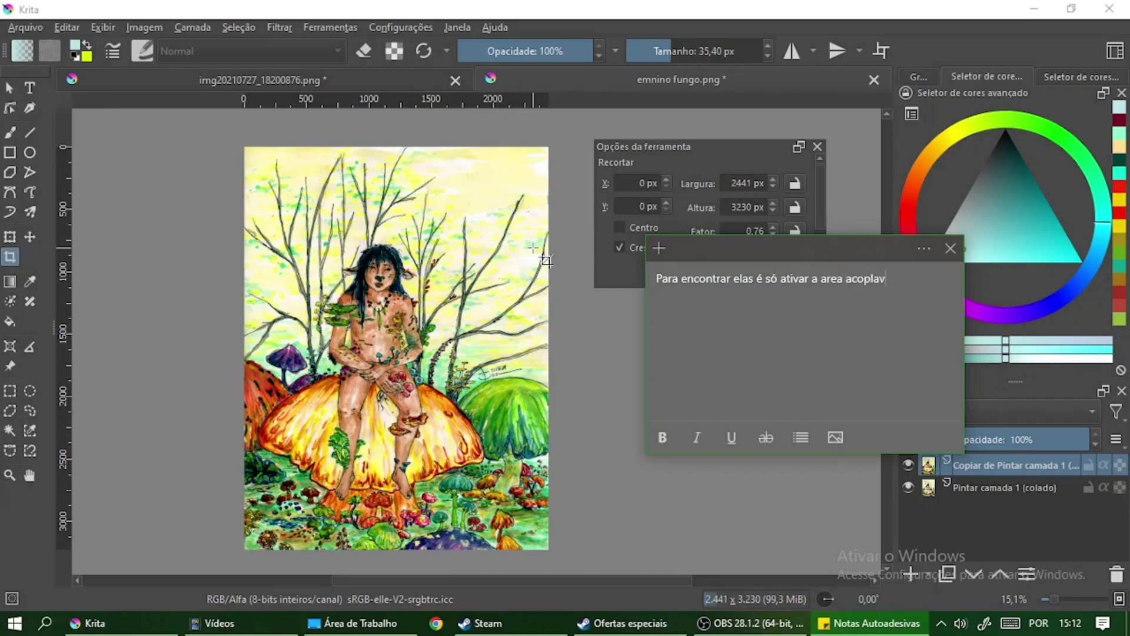
text(éis)
key(BackSpace)
key(BackSpace)
text(ç )
text(op)
key(BackSpace)
text(opç)
key(BackSpace)
text(ções da)
text( ferrementa")
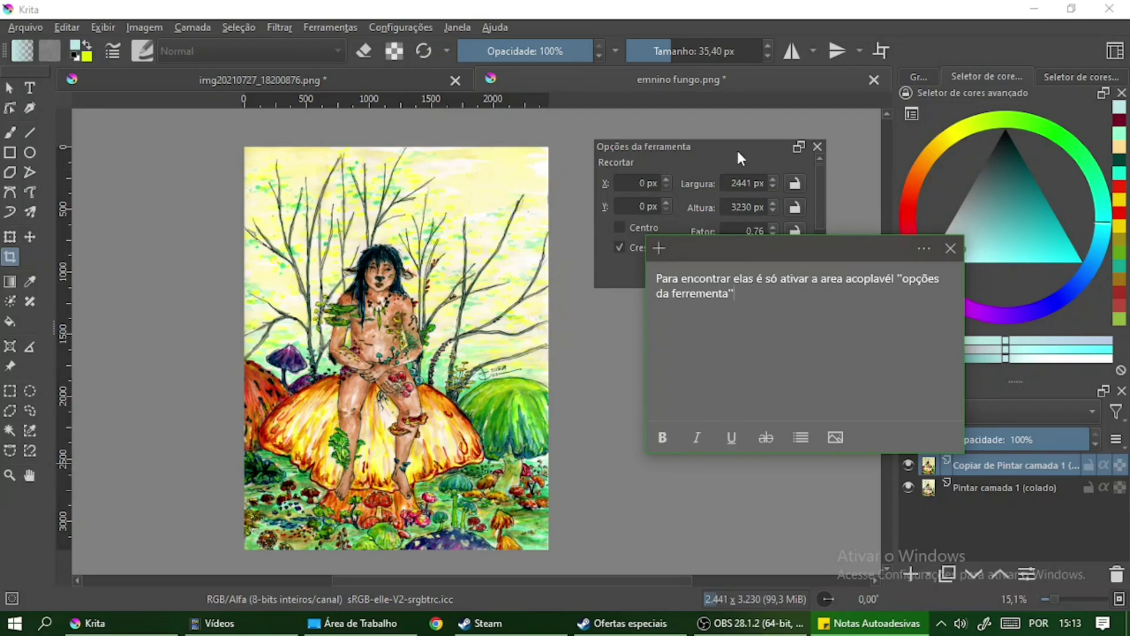
Set the crop factor to 1 and lock it, making a 2808 × 2808 px square frame.
click(774, 232)
drag(765, 232, 738, 232)
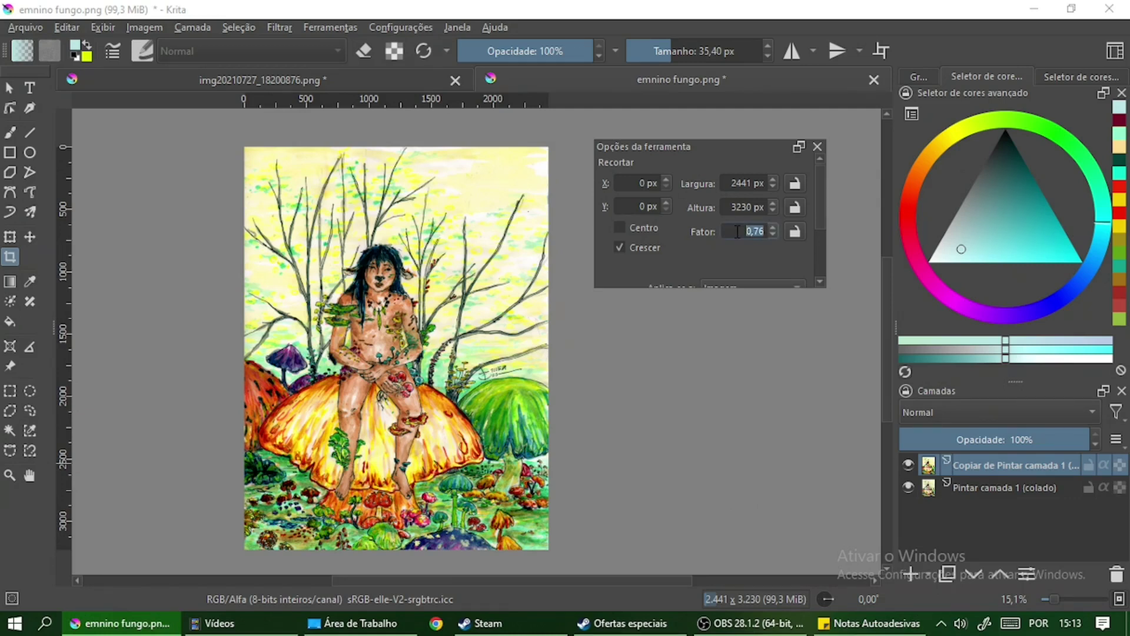
text(1)
click(794, 232)
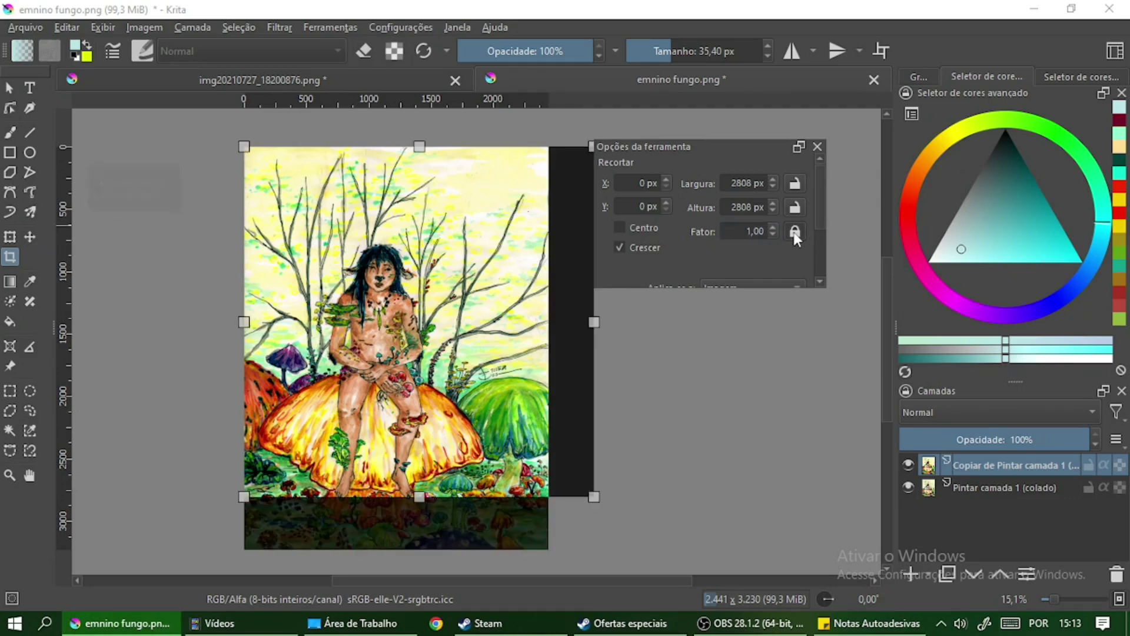
Start rewriting the sticky note to explain that factor one plus the lock keeps it square.
click(869, 623)
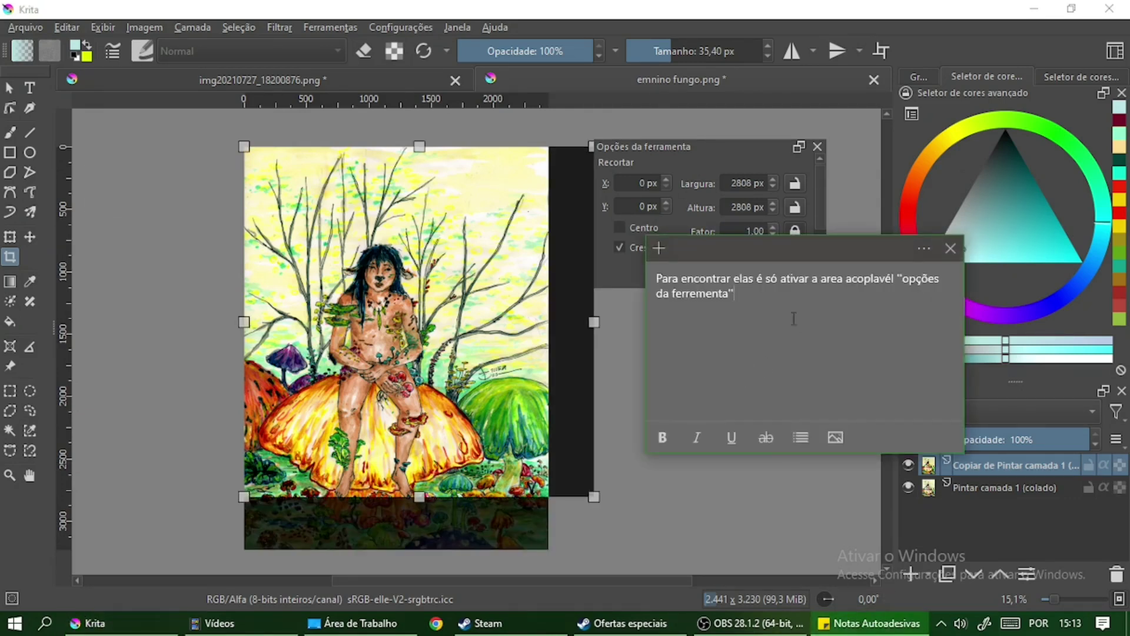
key(ctrl+a)
text(S)
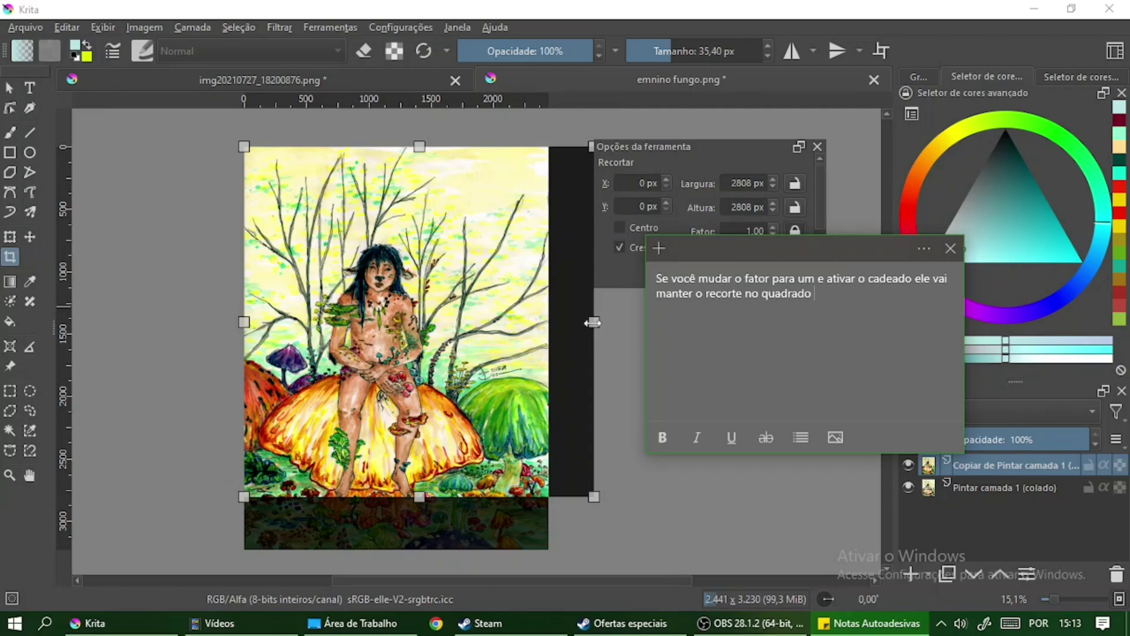
Draw a square crop frame over the painting and resize it to 3230 × 3230 px.
click(677, 492)
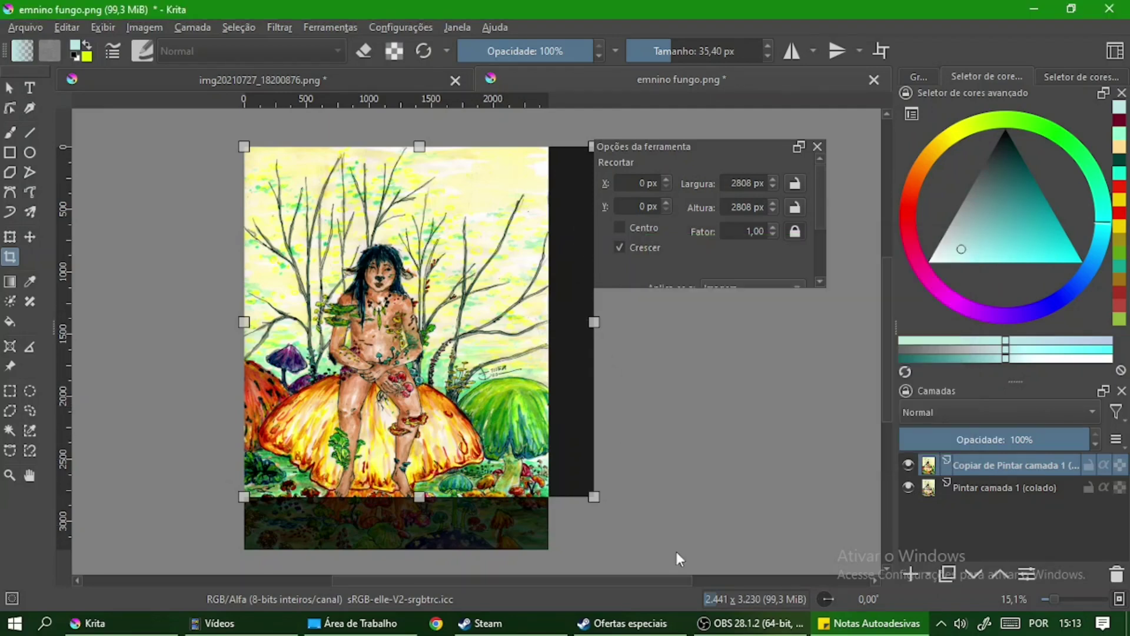
scroll(615, 447, down, 2)
drag(308, 232, 626, 550)
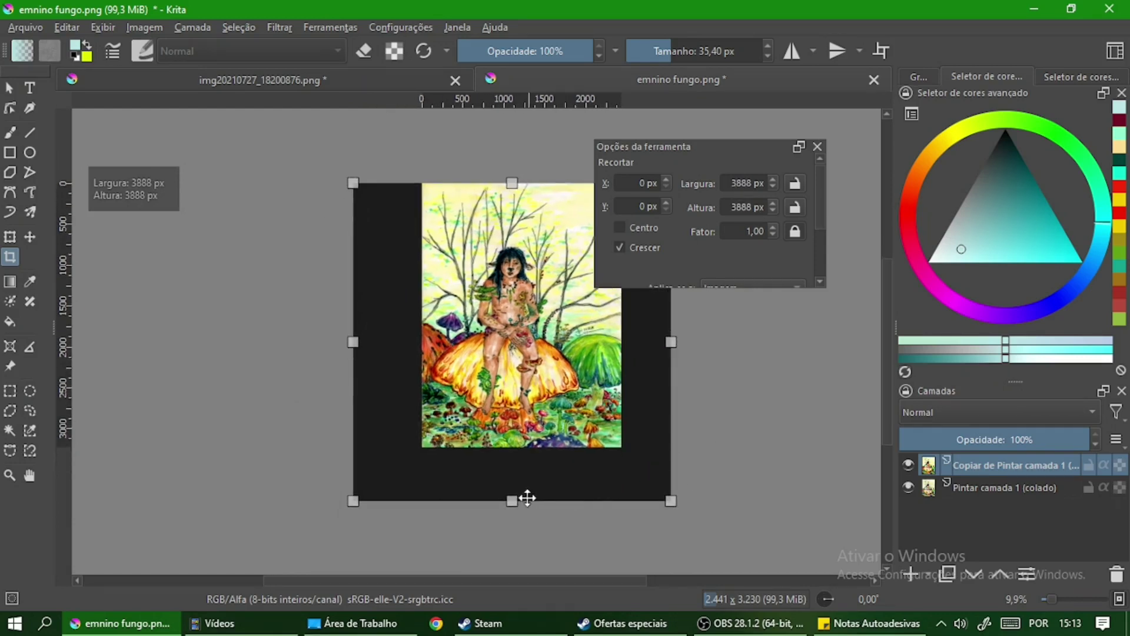
drag(517, 497, 518, 453)
drag(524, 392, 524, 392)
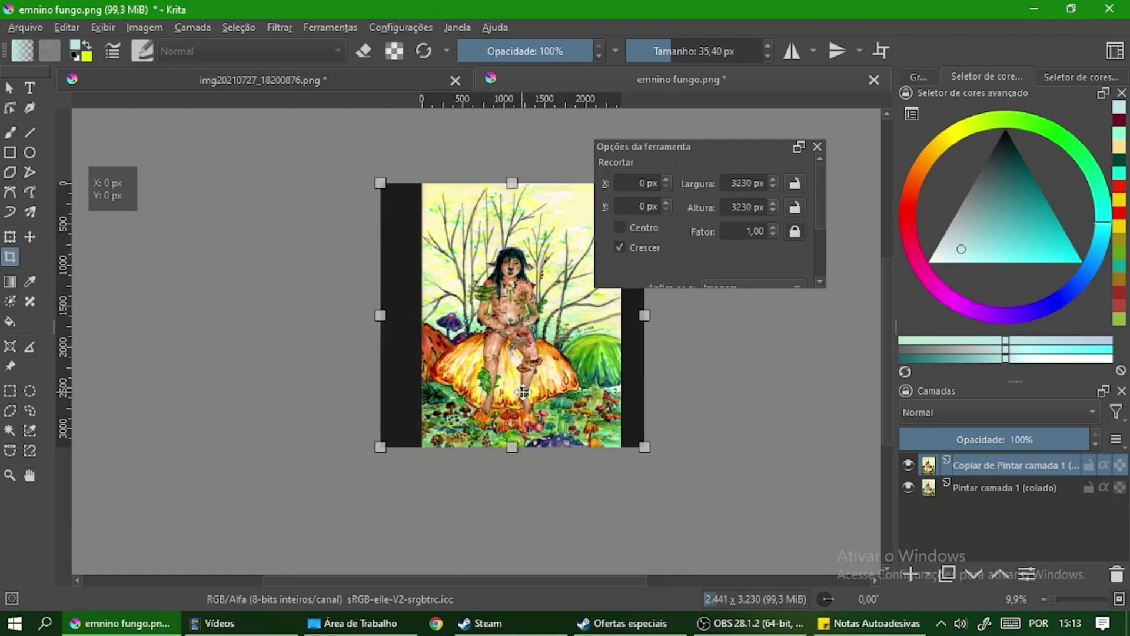
drag(676, 519, 671, 447)
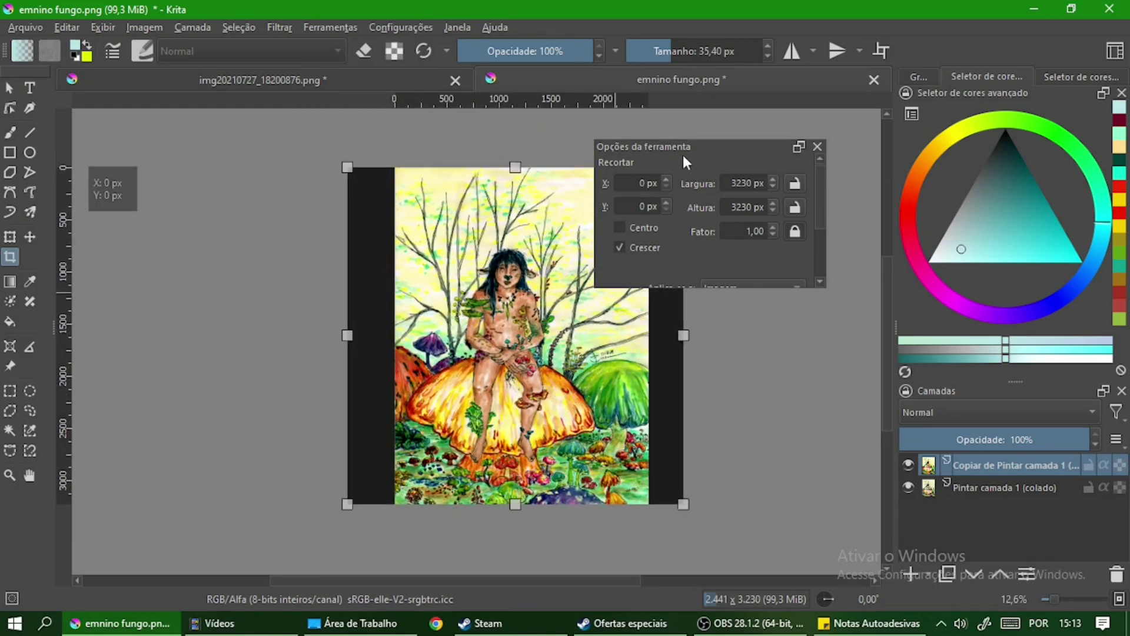
Redock Tool Options, center the frame on the painting and apply the crop.
mouse_move(682, 148)
mouse_down()
mouse_move(986, 516)
mouse_move(980, 564)
mouse_up()
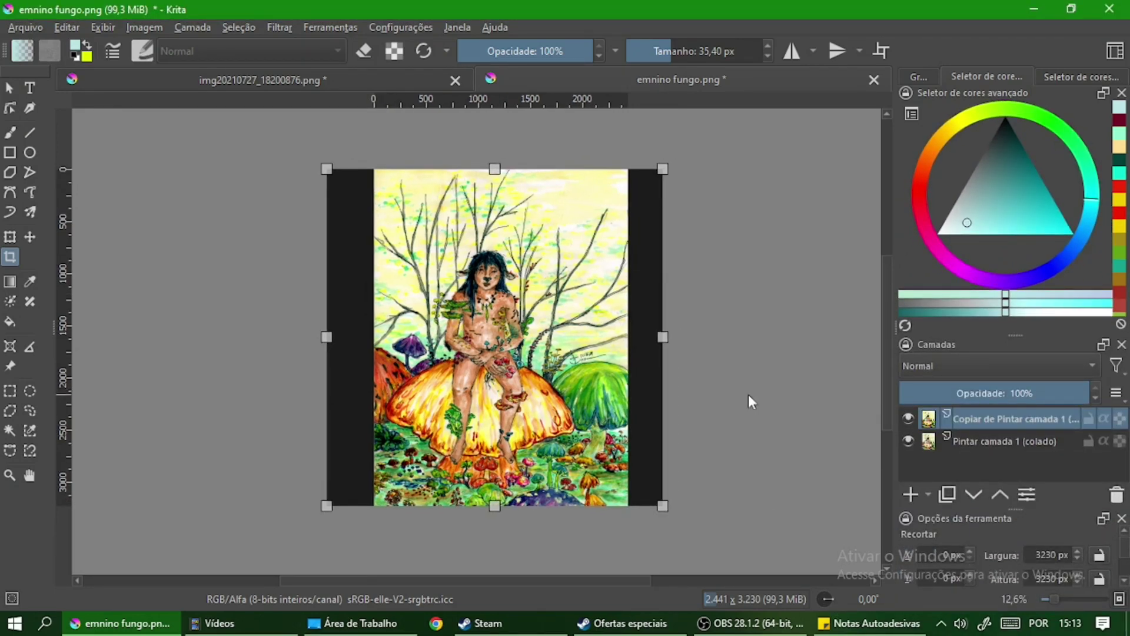
click(627, 380)
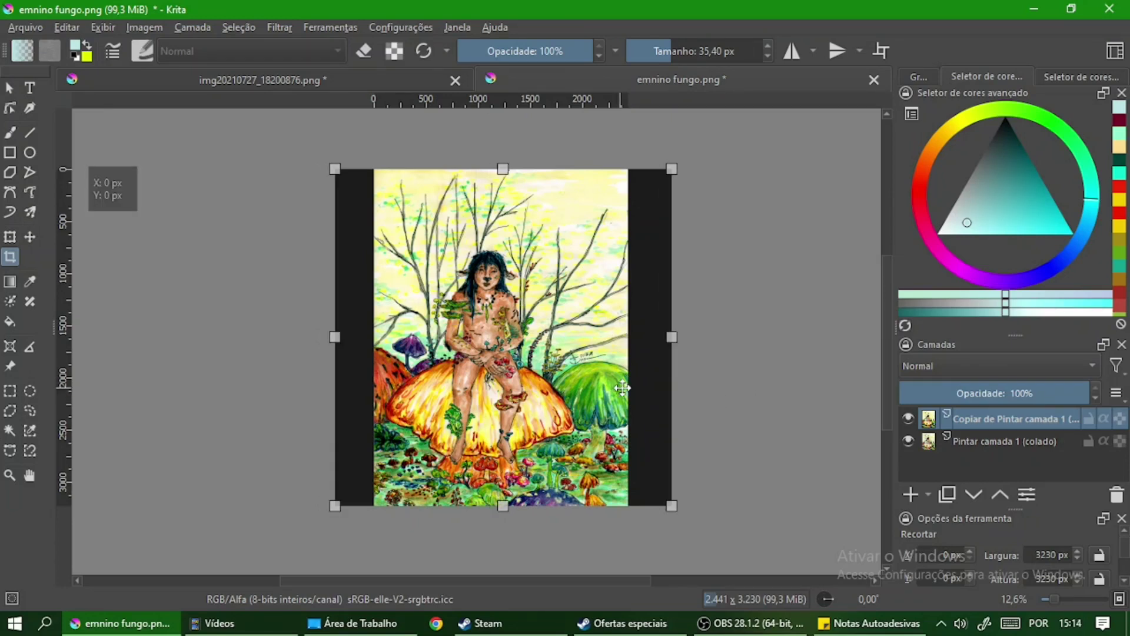
drag(623, 387, 630, 396)
key(Return)
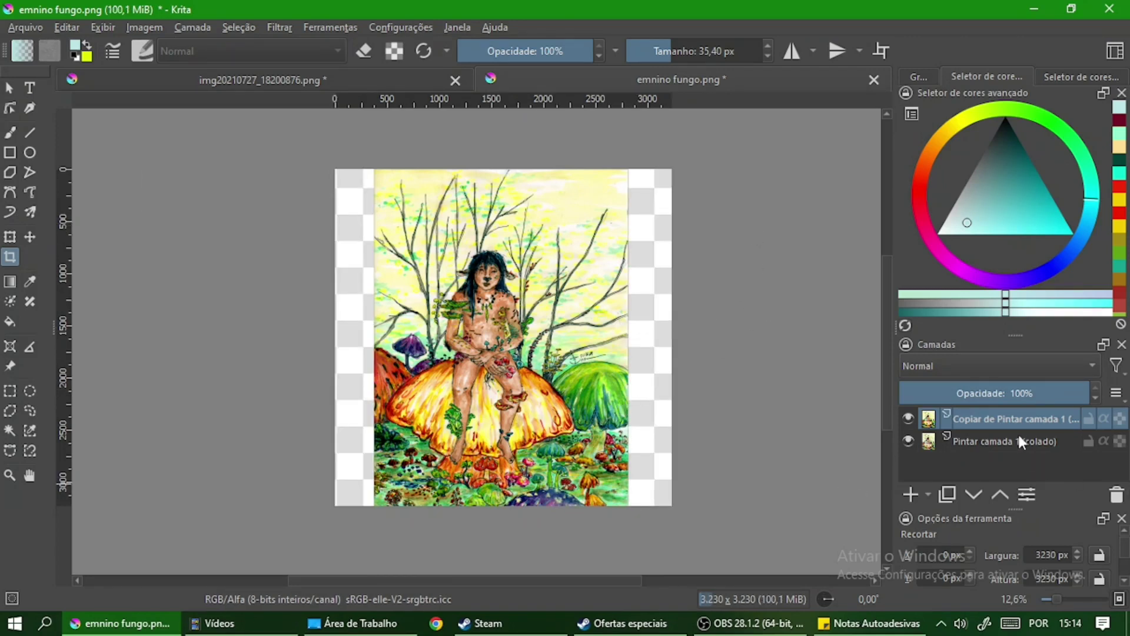
Select the Pintar camada 1 (colado) layer and rewrite the note about filling the background with an image colour.
click(1018, 435)
click(911, 494)
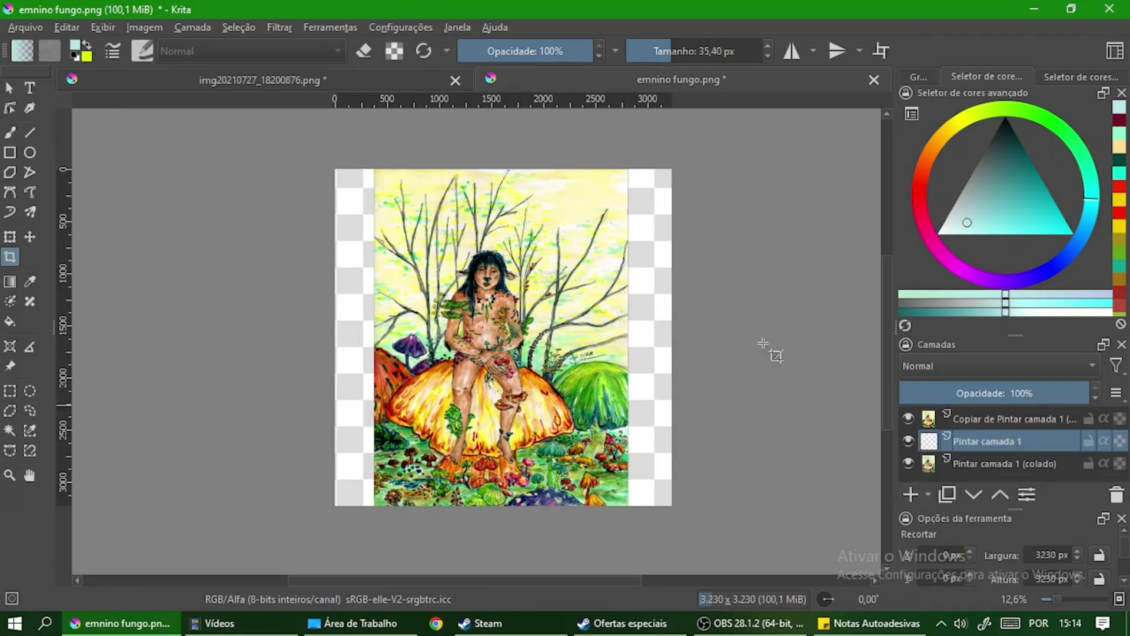
click(870, 623)
key(ctrl+a)
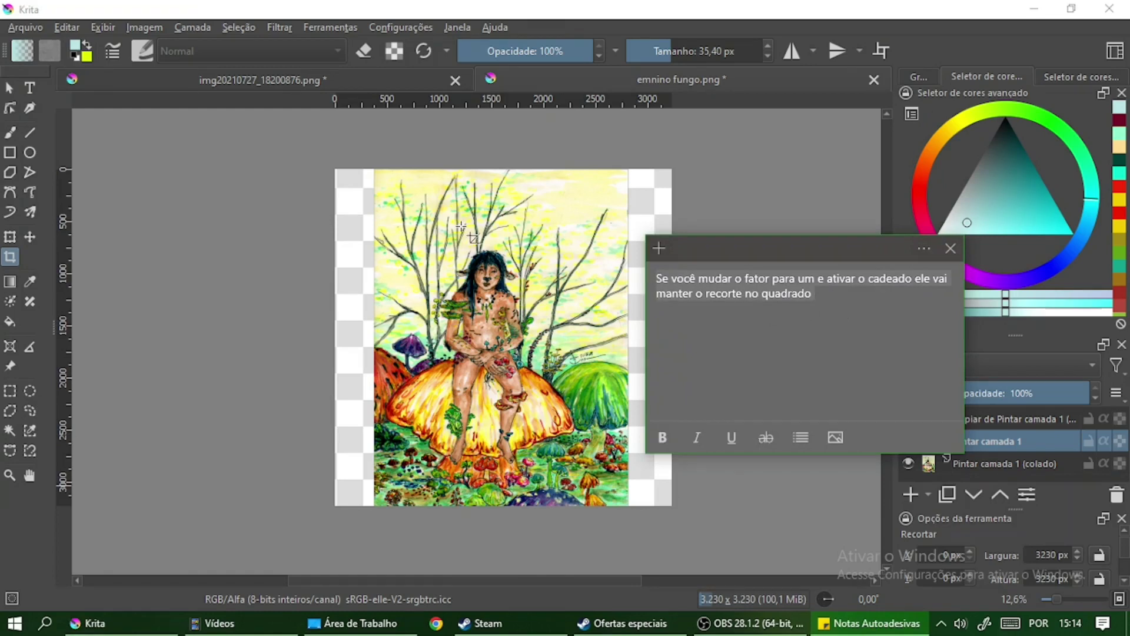
text(A)
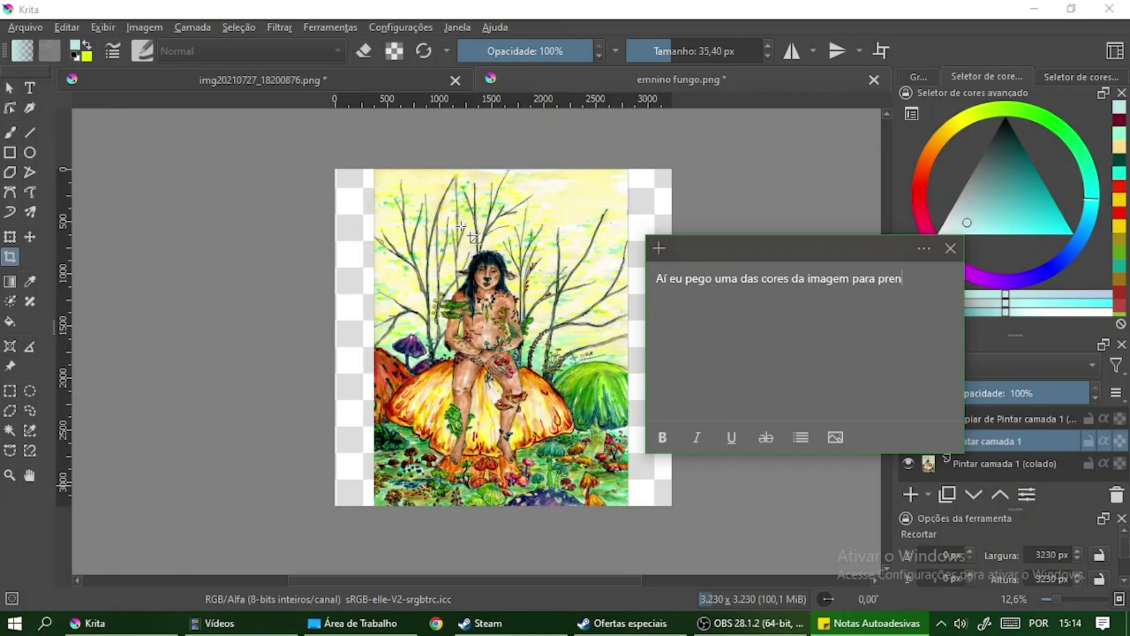
text(n)
key(BackSpace)
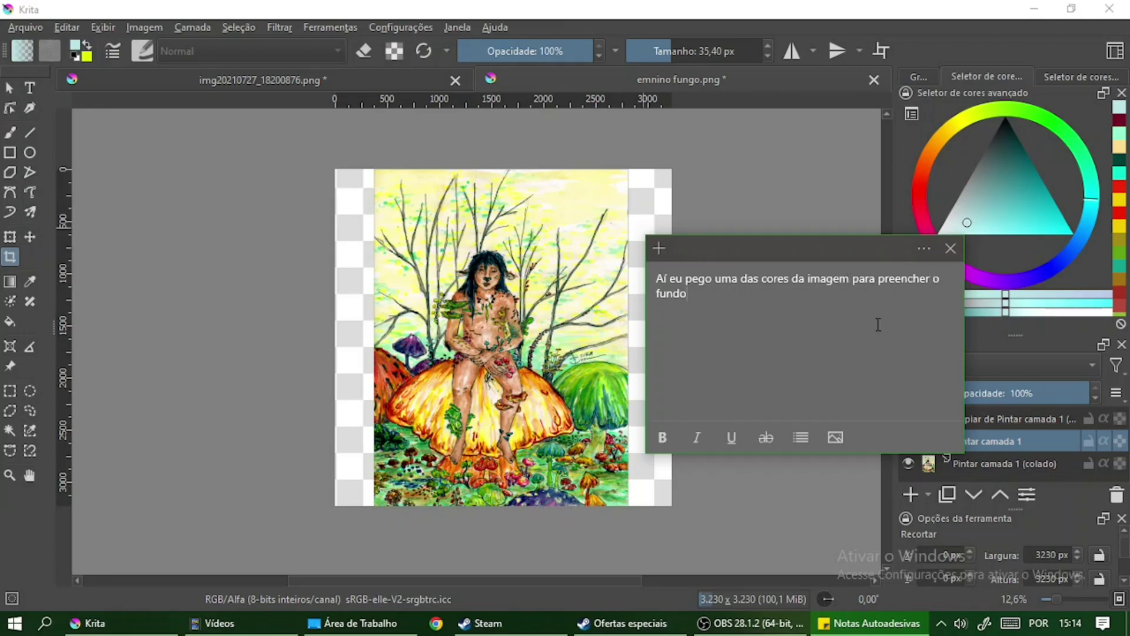
click(10, 132)
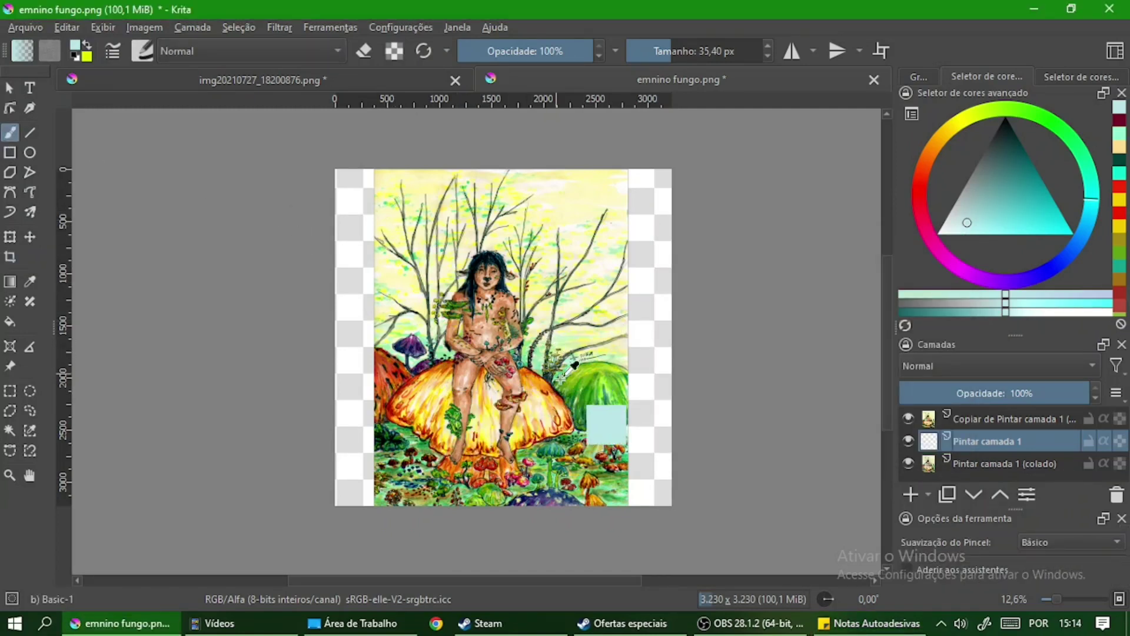
Sample a yellow-green, enlarge the brush to about 890 px, and paint both side strips.
ctrl+click(574, 365)
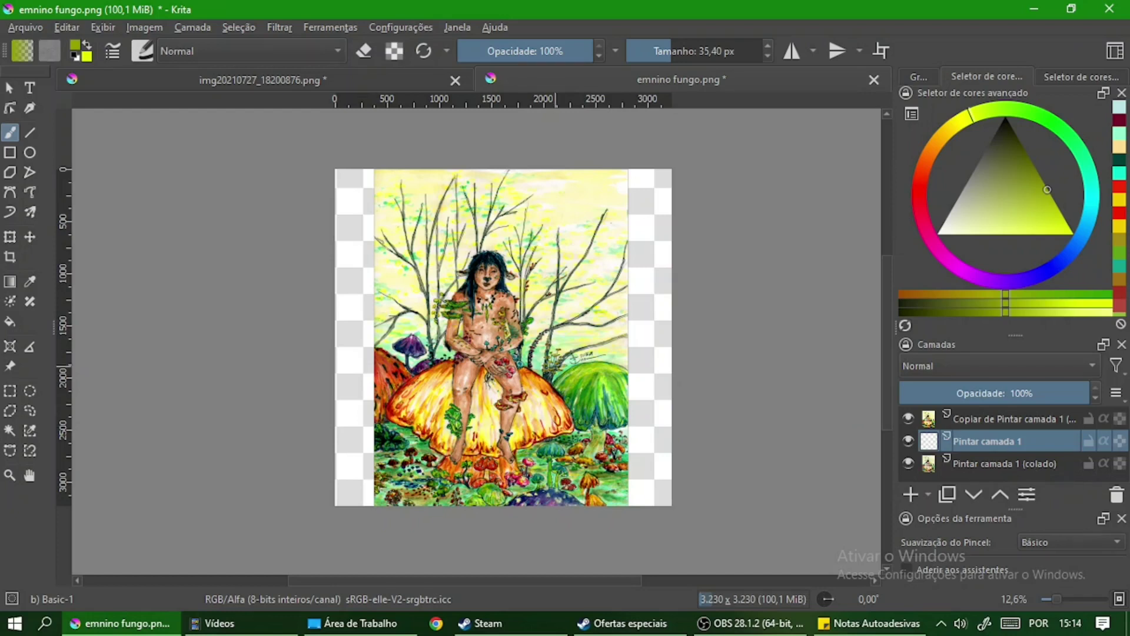
drag(205, 526, 330, 525)
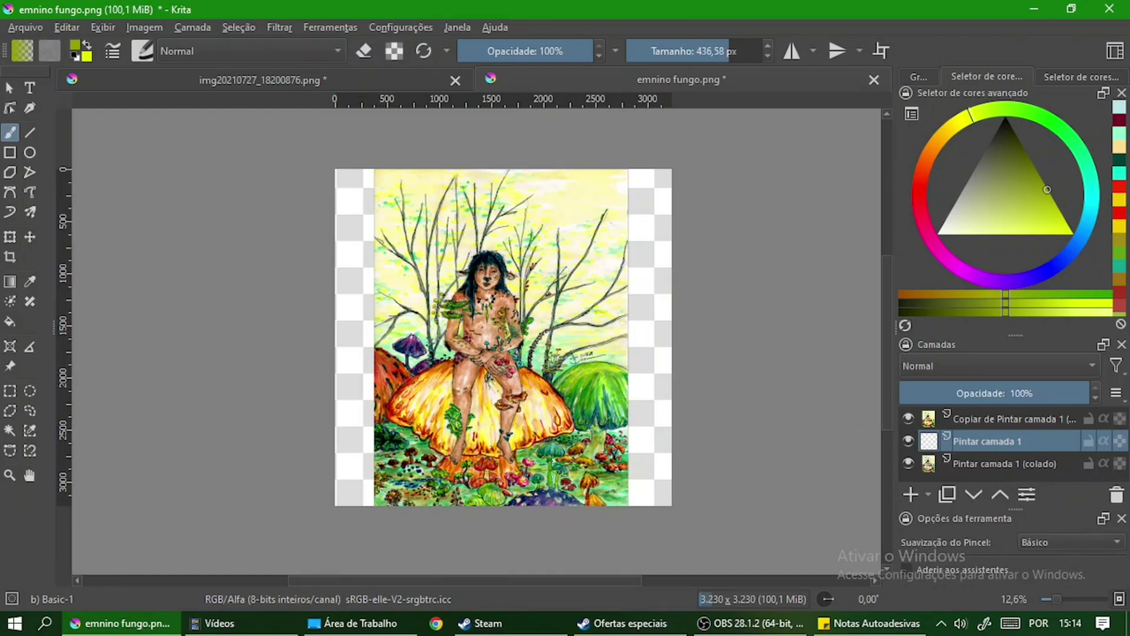
drag(205, 526, 205, 526)
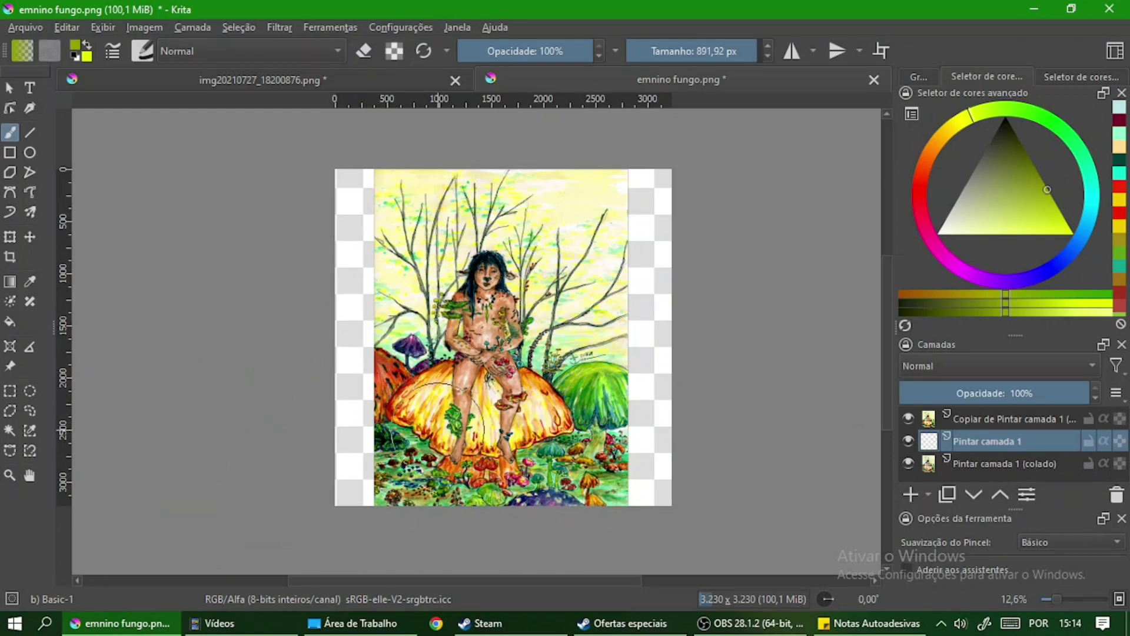
drag(342, 330, 353, 483)
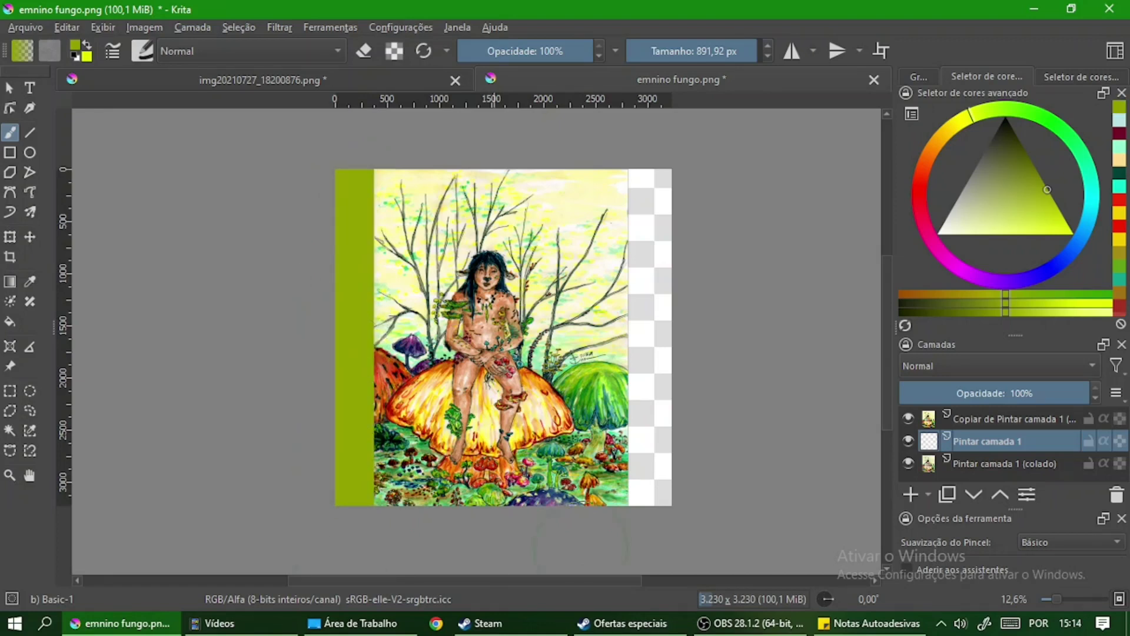
drag(645, 200, 648, 489)
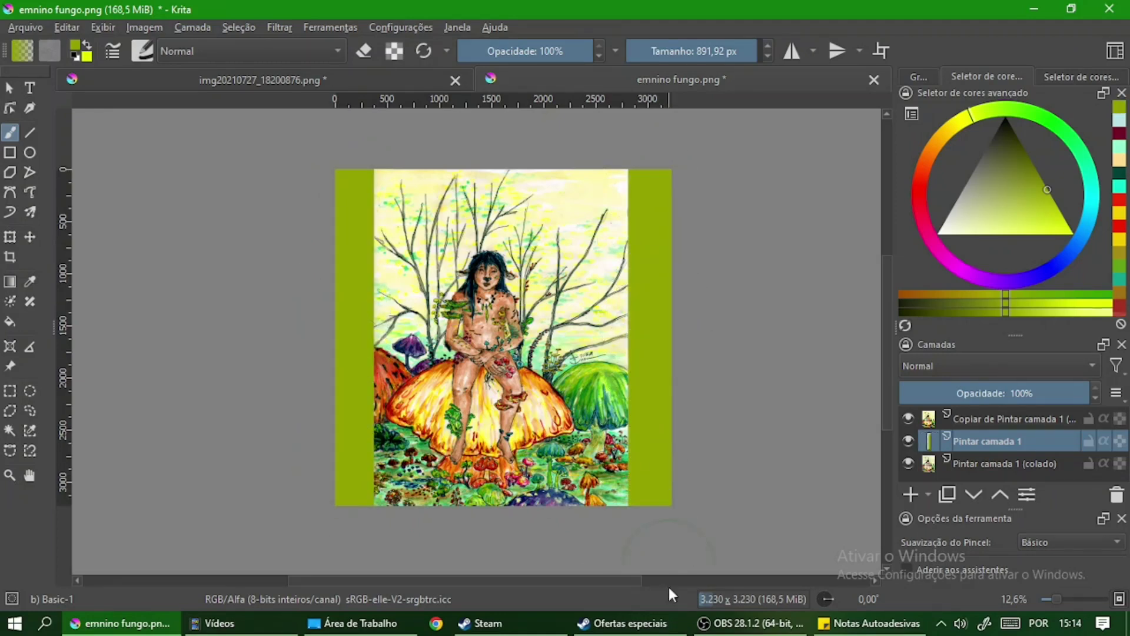
Repaint both side strips bright yellow, then black, sampling each colour from the painting.
ctrl+click(614, 222)
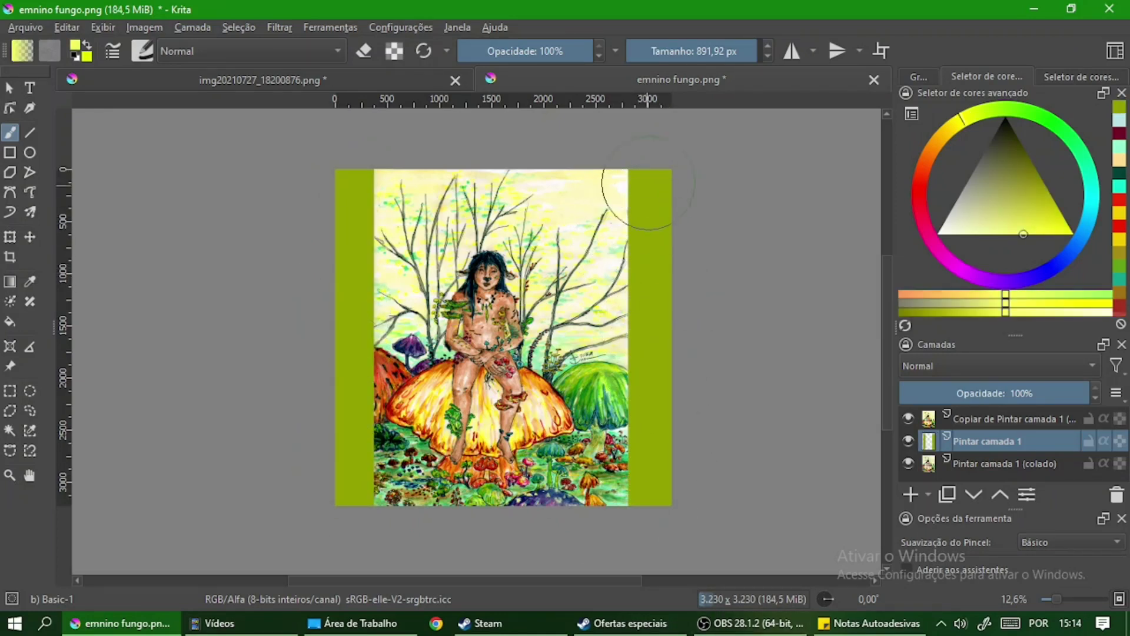
drag(648, 176, 648, 498)
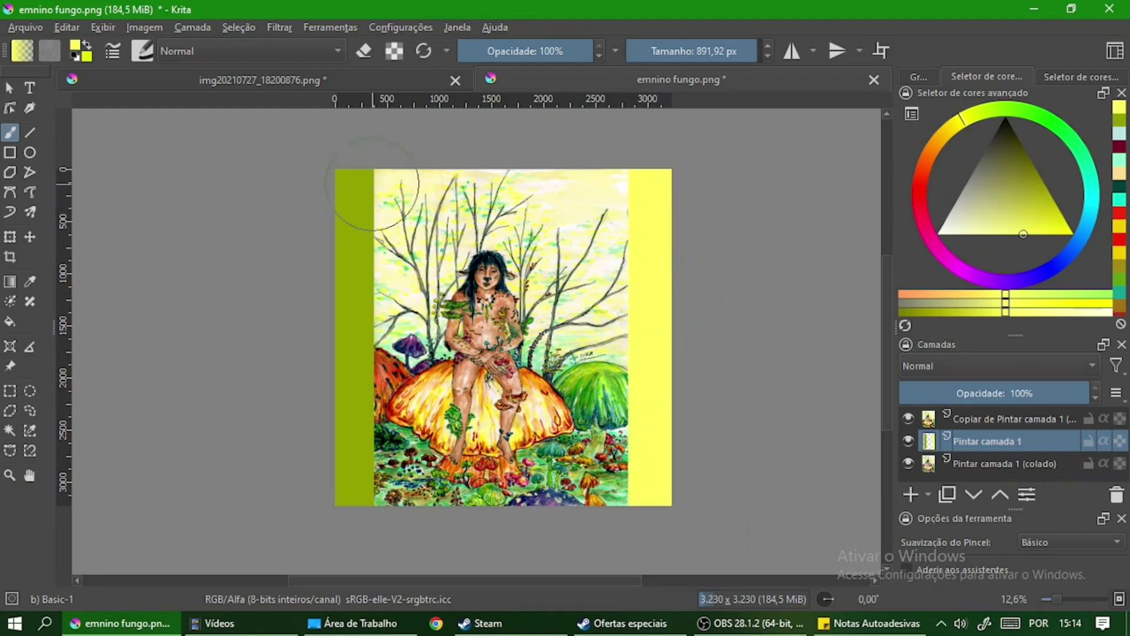
drag(357, 188, 356, 495)
ctrl+click(442, 437)
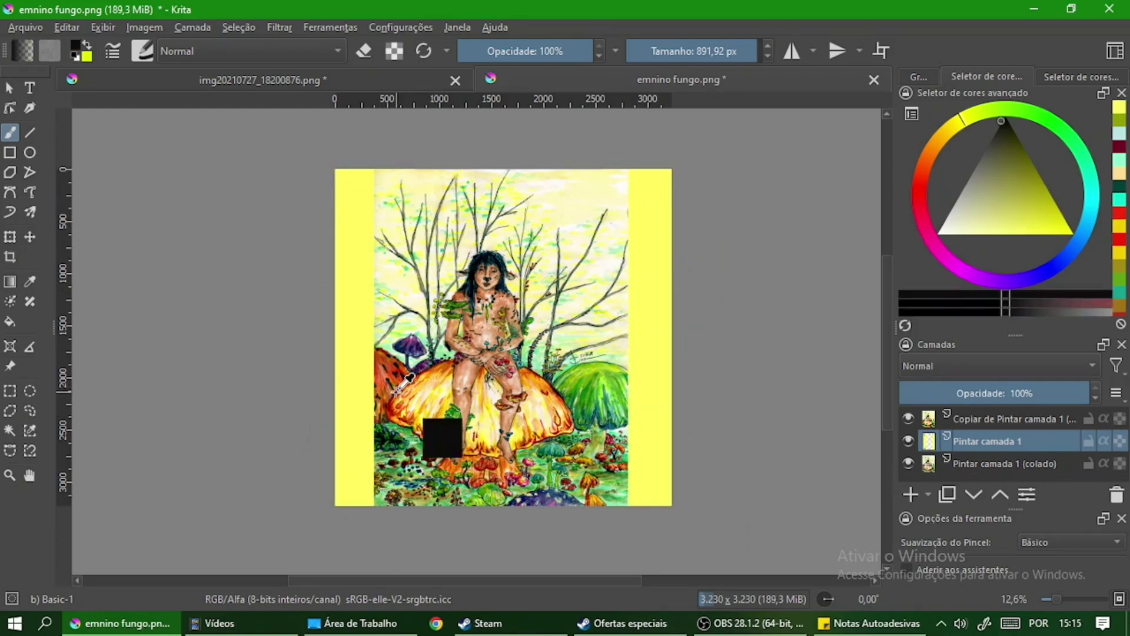
drag(360, 441, 335, 118)
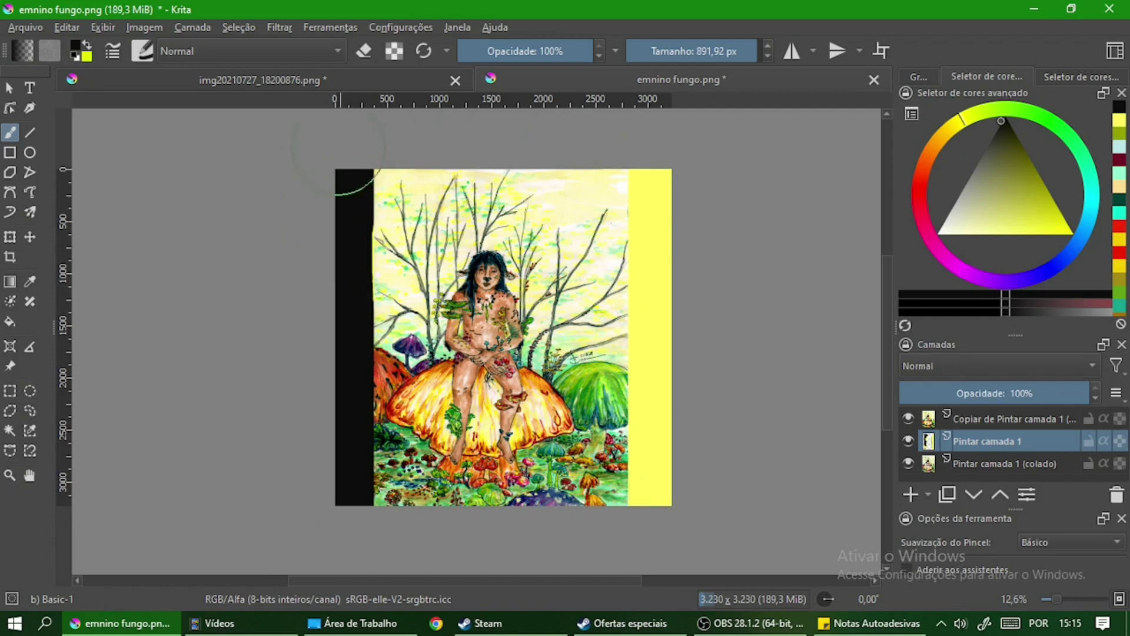
drag(643, 177, 654, 553)
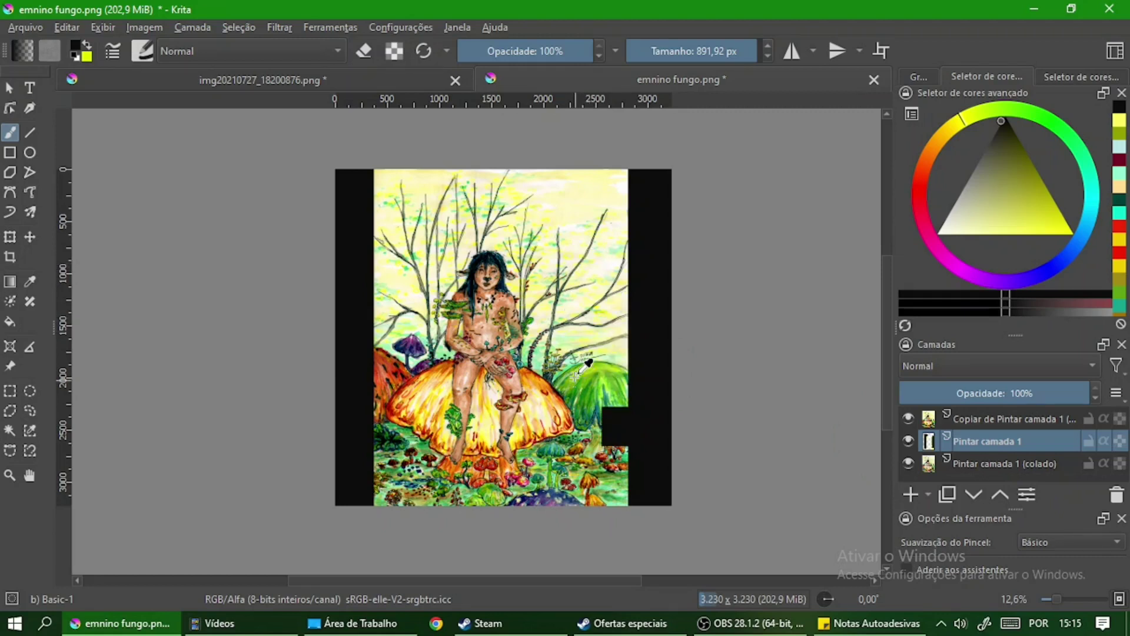
Repaint both strips with a light green sampled from the painting and inspect the result.
click(592, 406)
drag(647, 235, 650, 518)
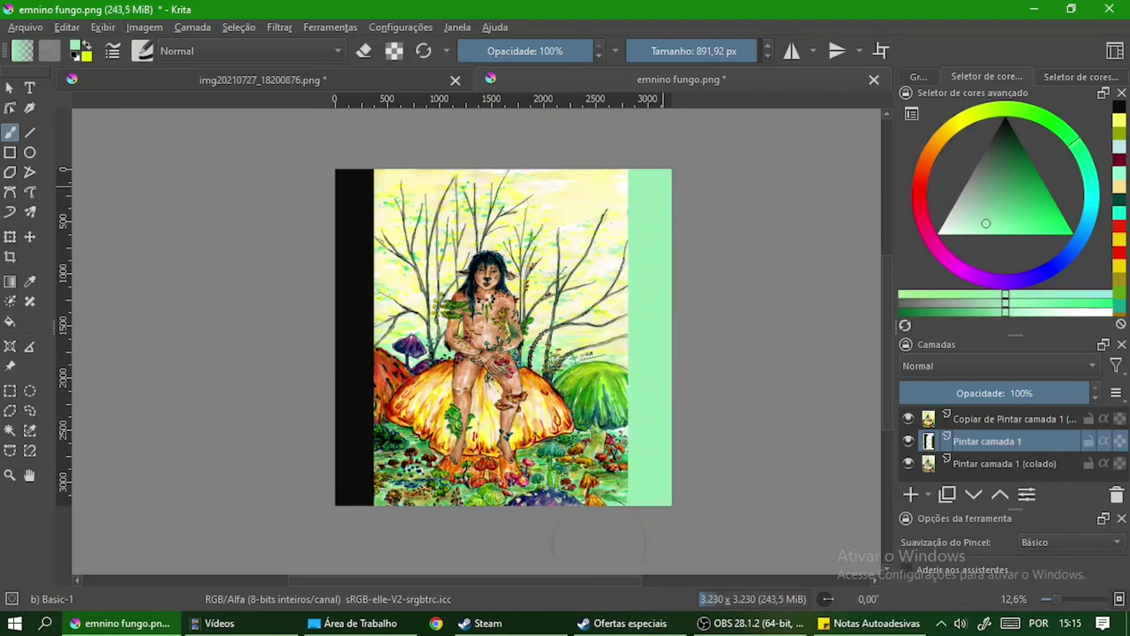
mouse_move(359, 494)
mouse_down()
mouse_move(353, 177)
mouse_move(353, 480)
mouse_up()
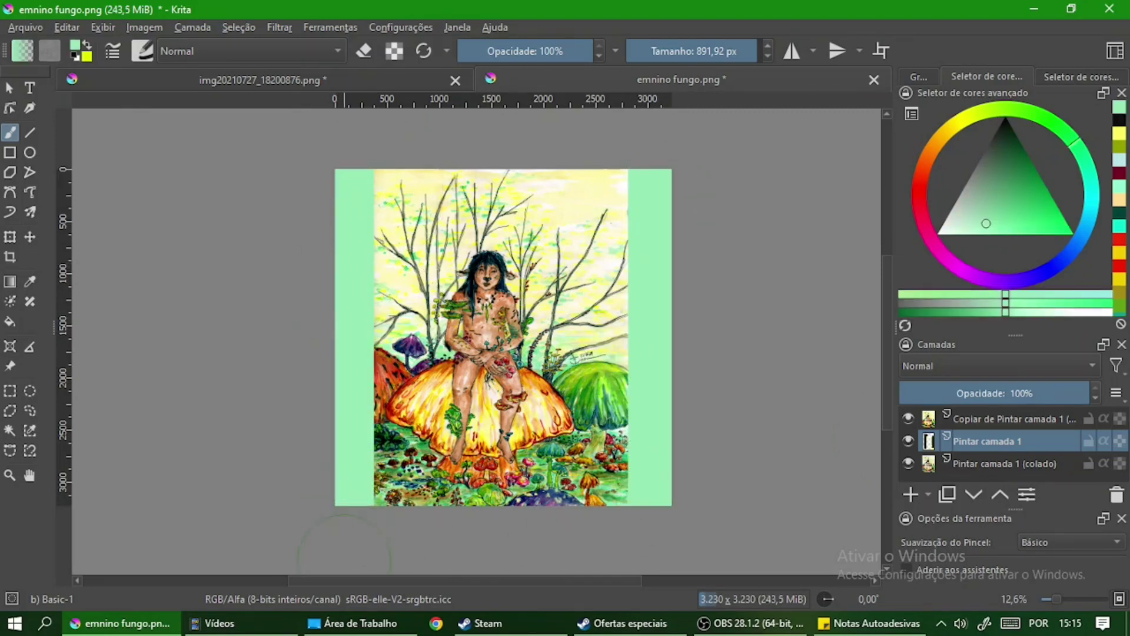
scroll(536, 412, up, 1)
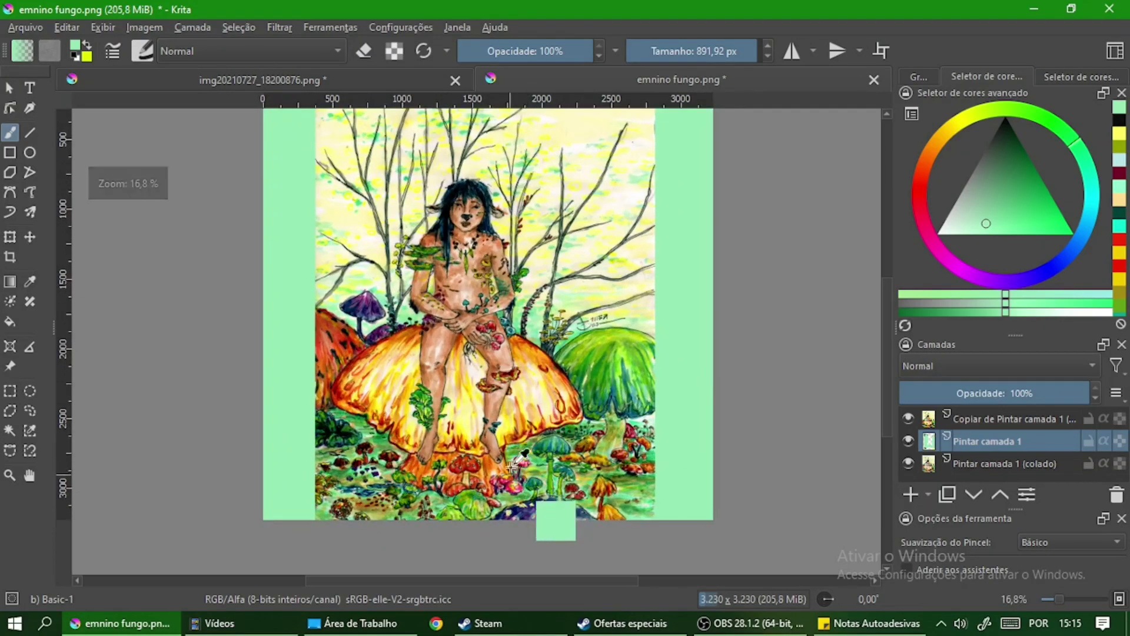
drag(536, 409, 550, 420)
scroll(551, 421, down, 2)
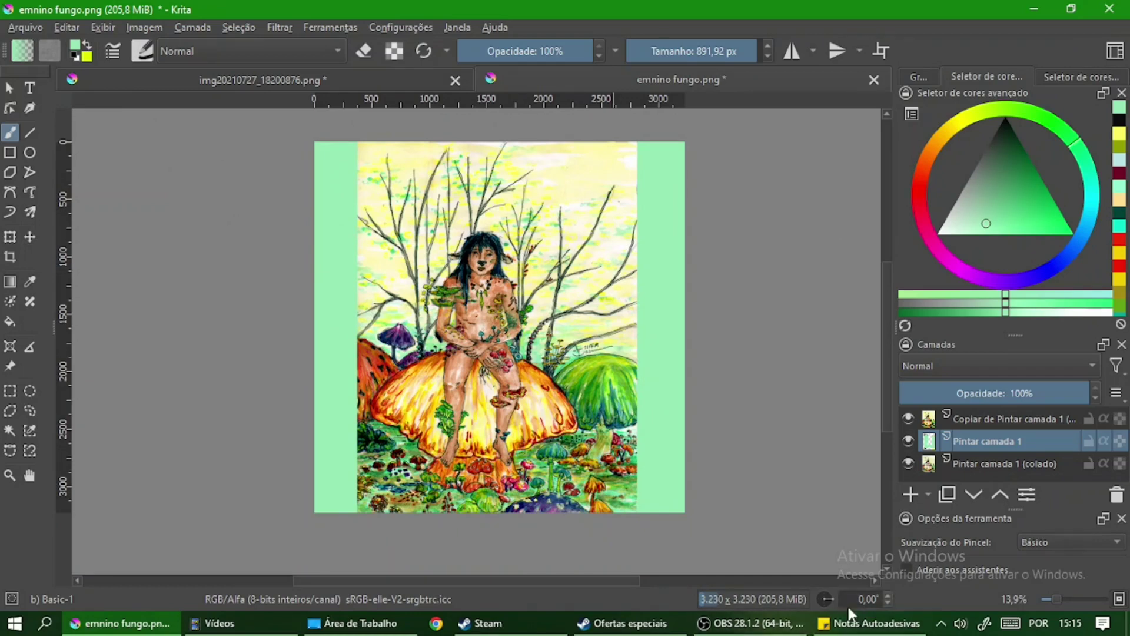
Switch to img20210727_18200876.png, choose the Crop tool and set its factor to 1,00.
click(365, 75)
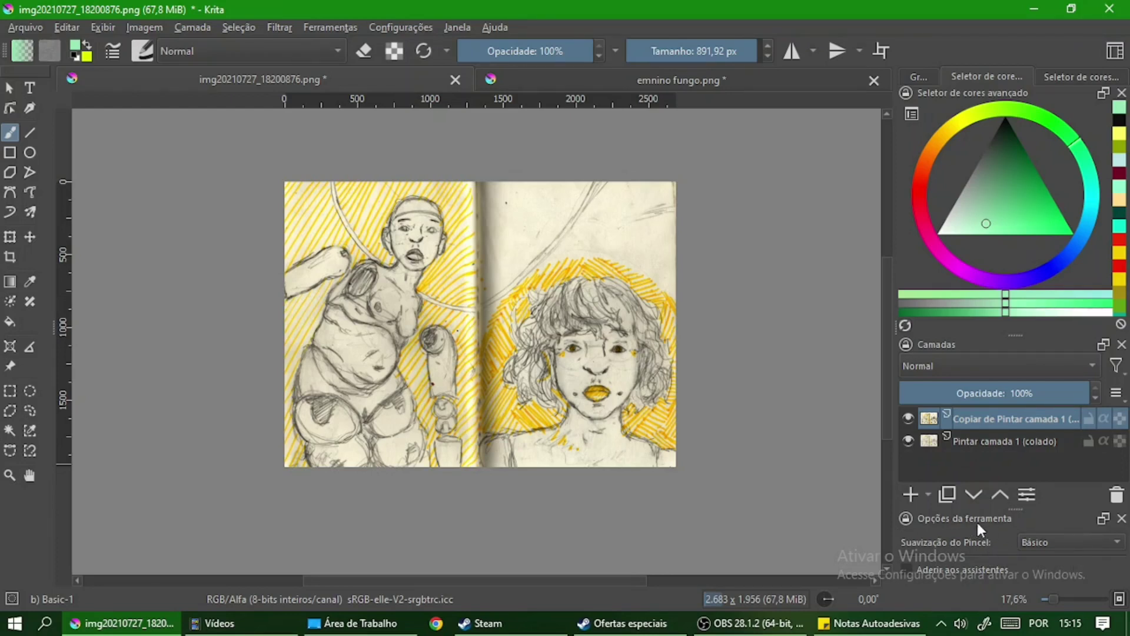
drag(977, 520, 823, 400)
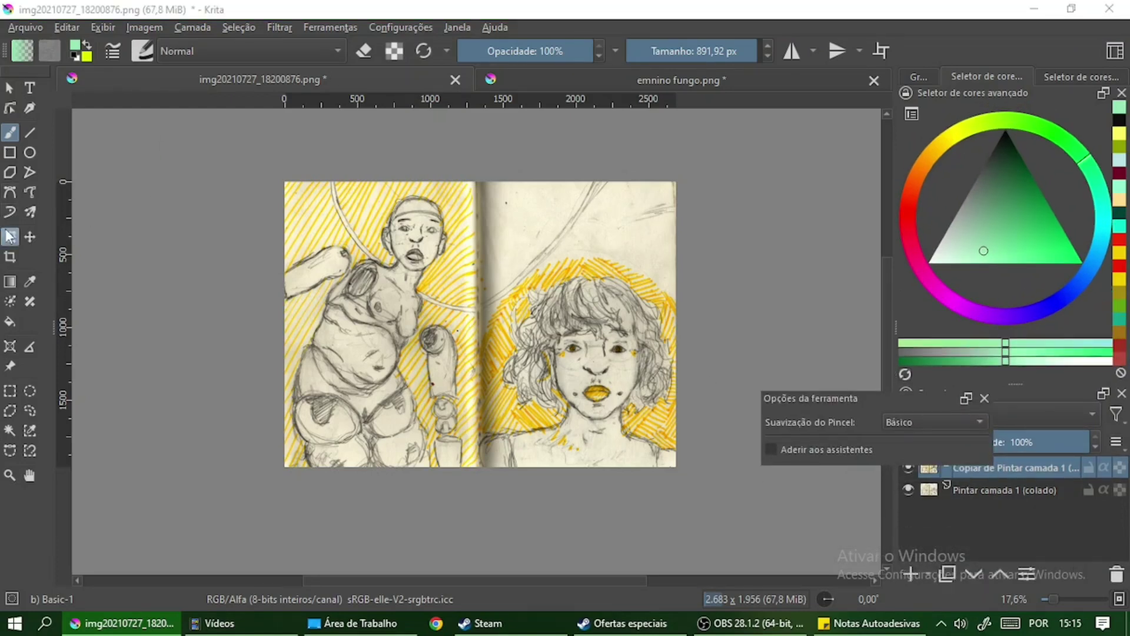
click(10, 256)
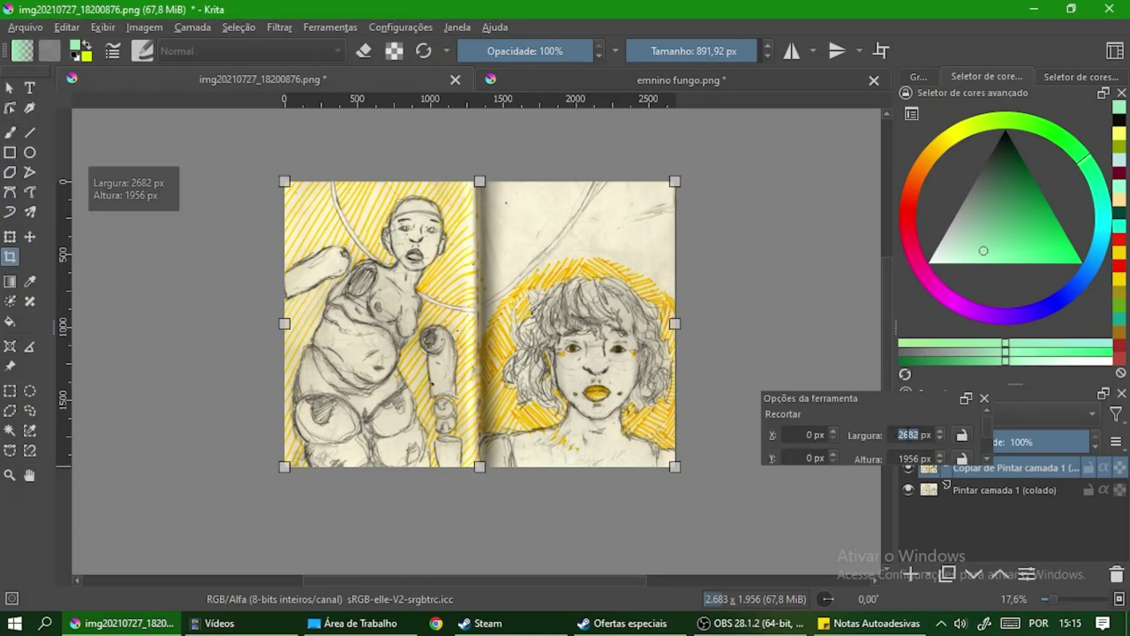
scroll(983, 465, down, 3)
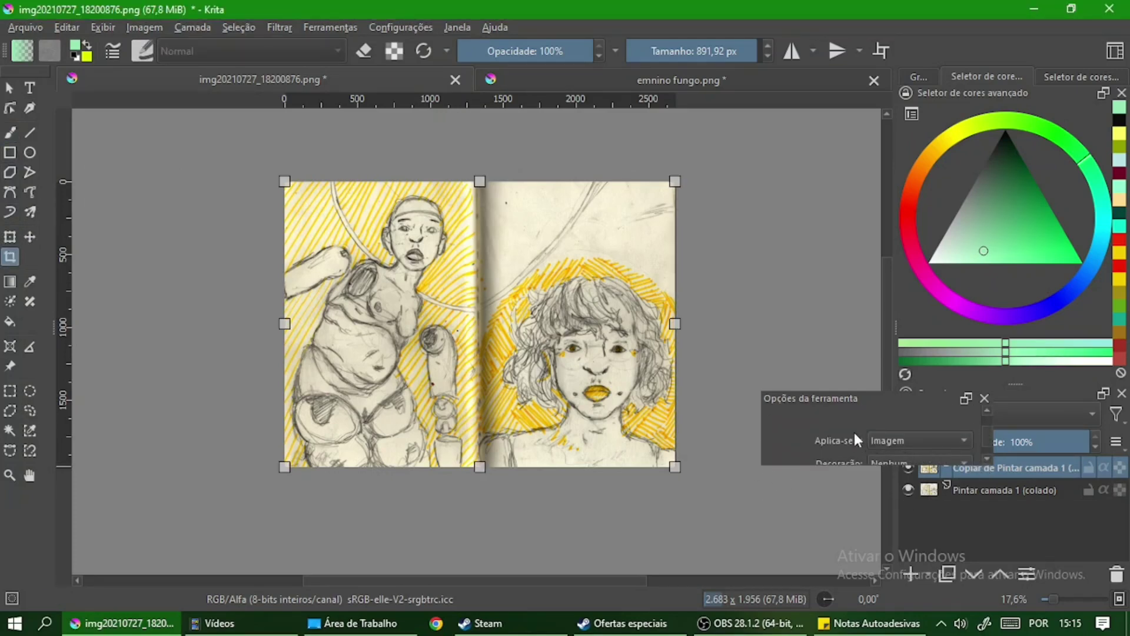
scroll(884, 436, up, 3)
drag(933, 434, 922, 434)
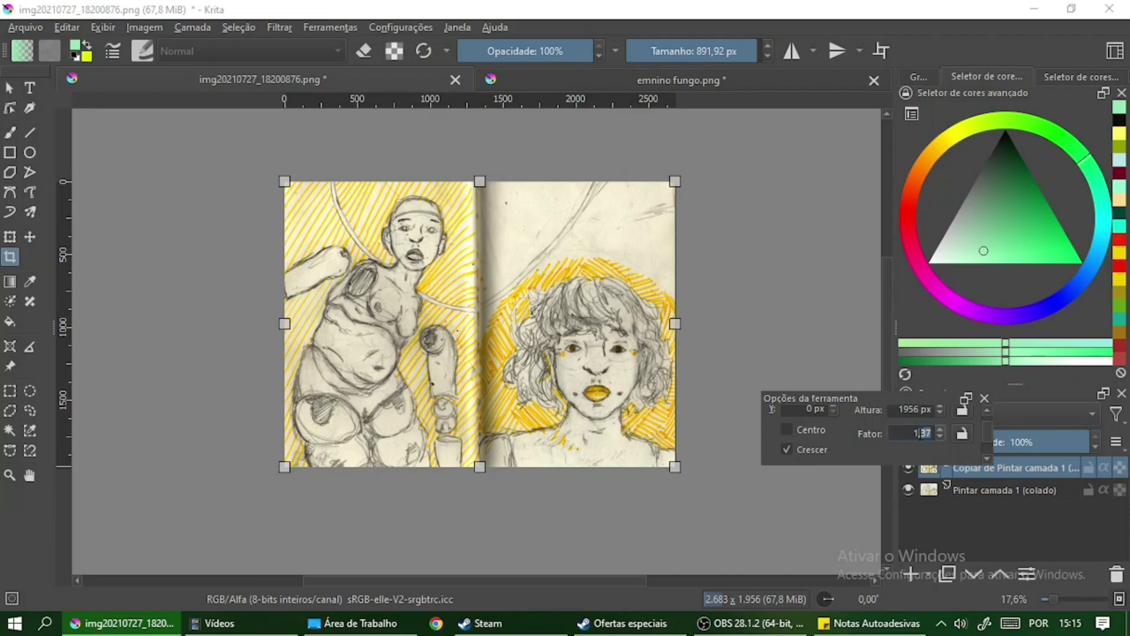
text(00)
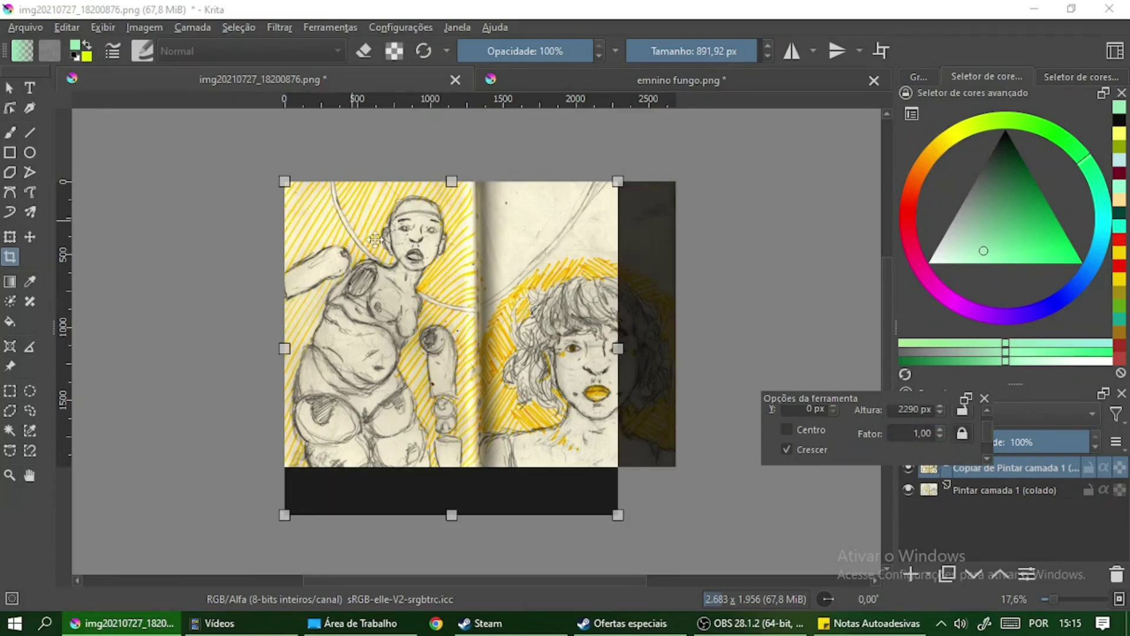
Stretch the square crop frame past the sketch's top and bottom and apply the 2683 px crop.
drag(716, 268, 666, 442)
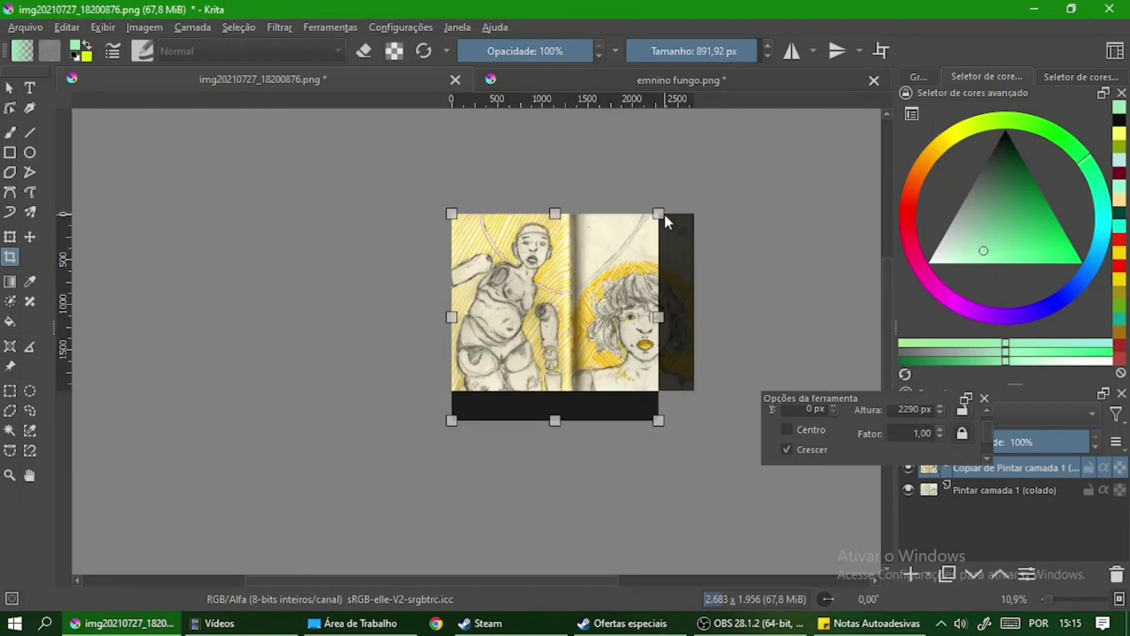
mouse_move(659, 211)
mouse_down()
mouse_move(692, 200)
mouse_move(696, 185)
mouse_up()
click(630, 314)
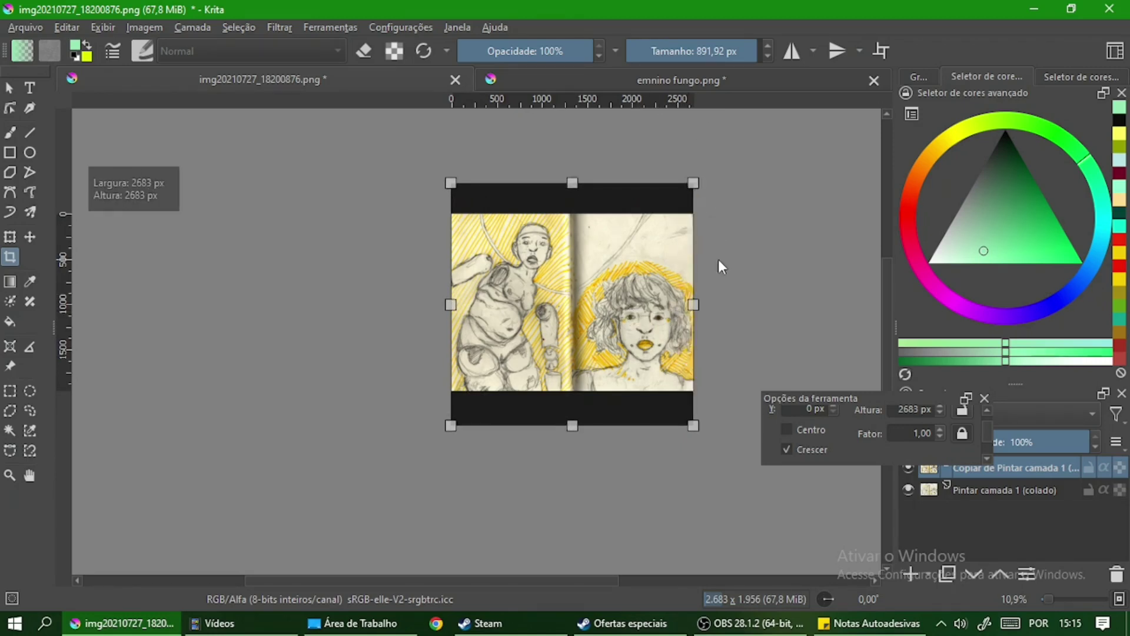
key(Return)
Add a new paint layer and brush pale cream from the drawing over the top and bottom bands.
click(1004, 494)
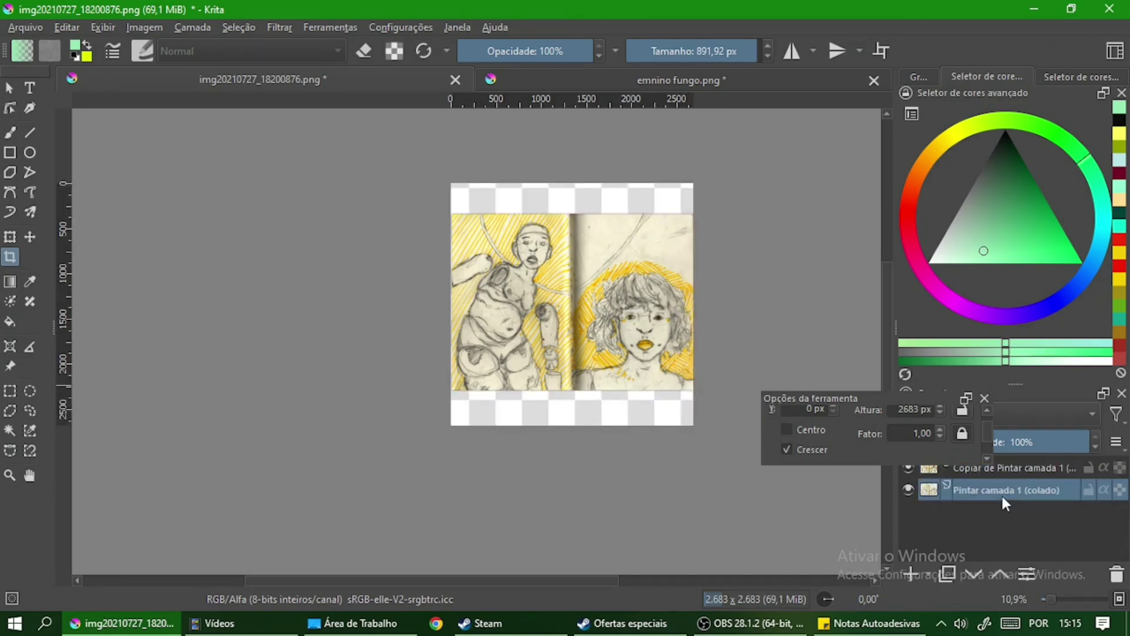
click(910, 574)
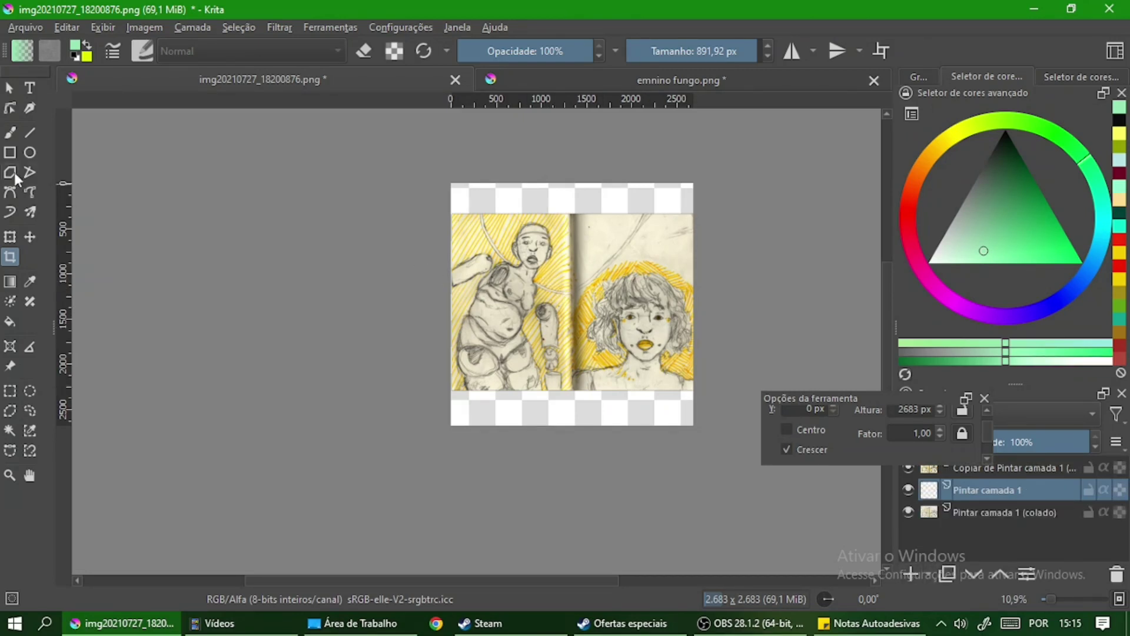
click(10, 133)
ctrl+click(606, 285)
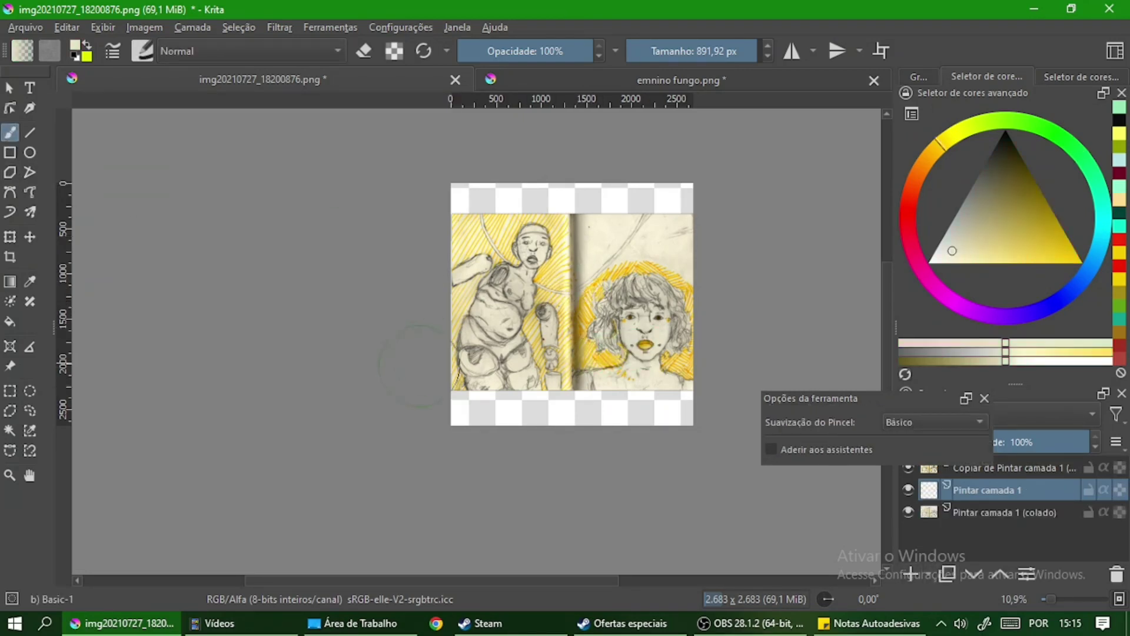
drag(471, 200, 666, 200)
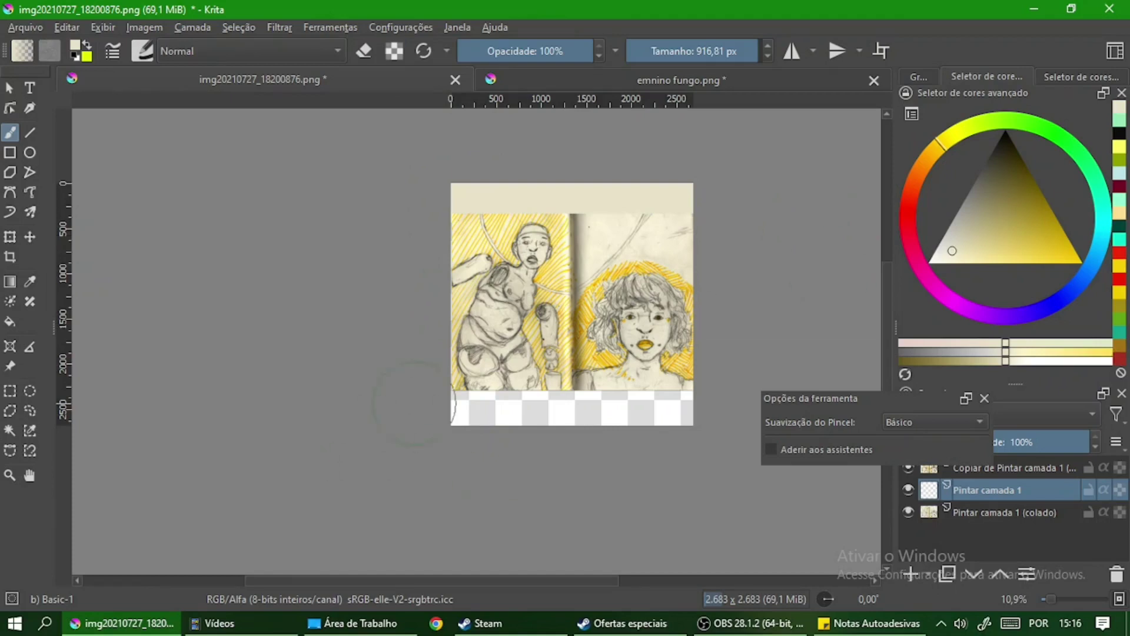
drag(412, 403, 666, 406)
ctrl+click(633, 309)
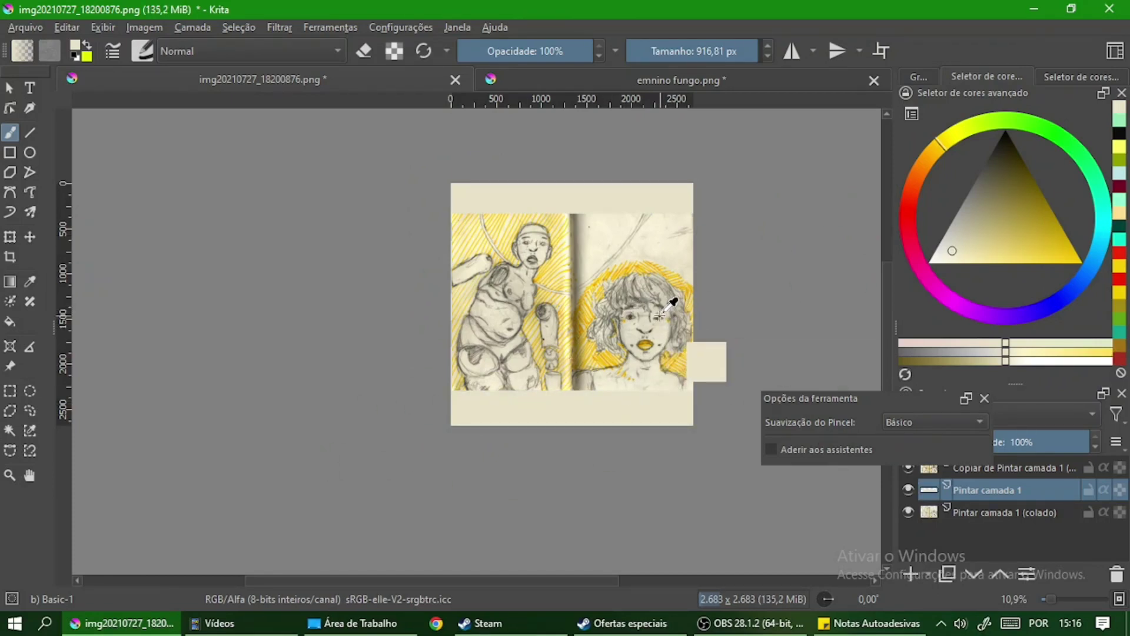
Paint both bands dark brown, then repaint them with the cream paper colour.
ctrl+click(660, 316)
drag(677, 406, 459, 406)
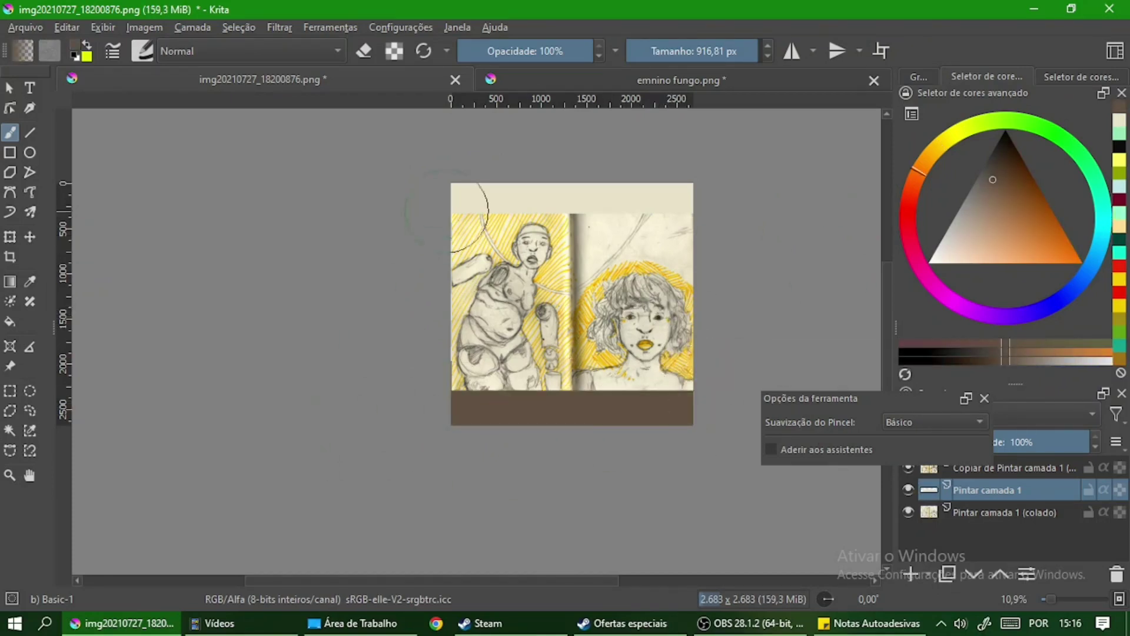
drag(471, 198, 861, 215)
ctrl+click(639, 252)
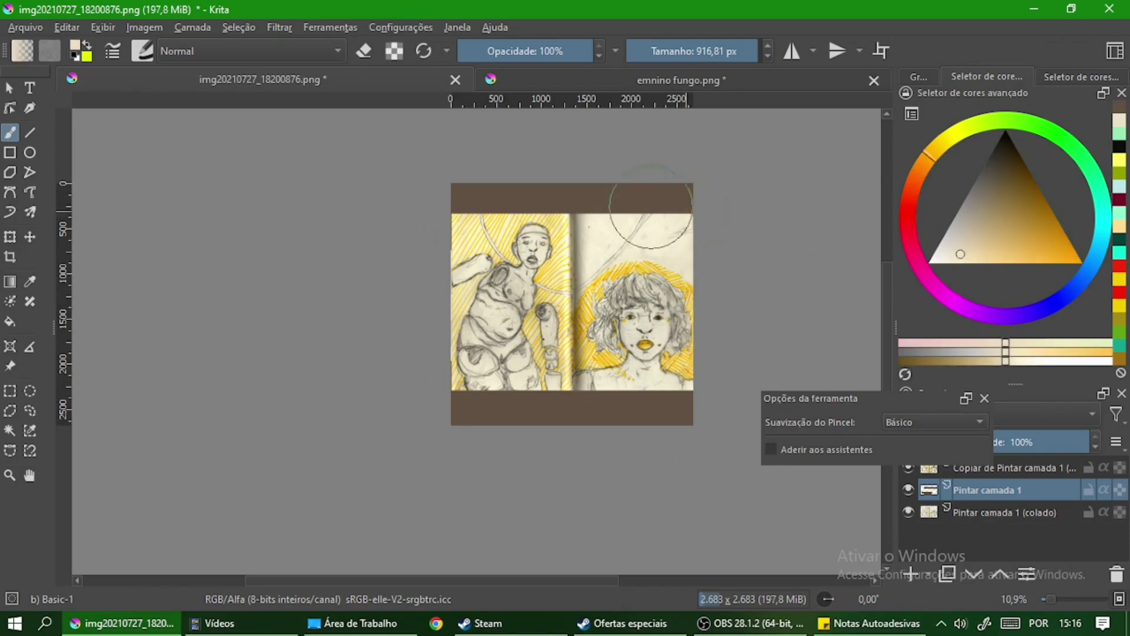
drag(624, 197, 328, 198)
drag(448, 408, 695, 408)
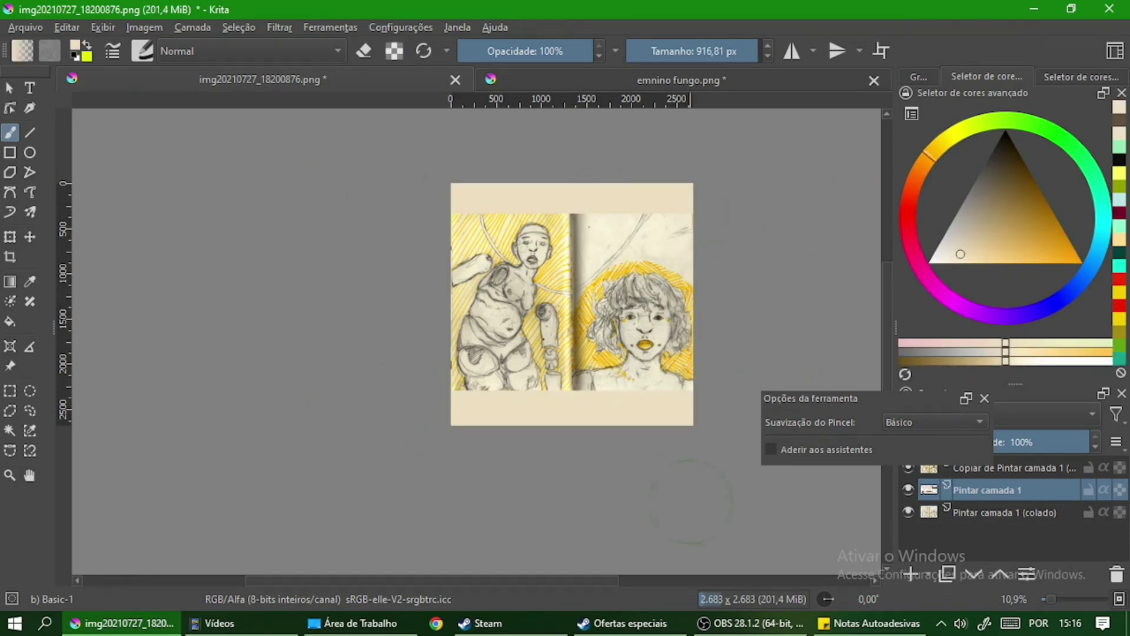
scroll(653, 288, up, 5)
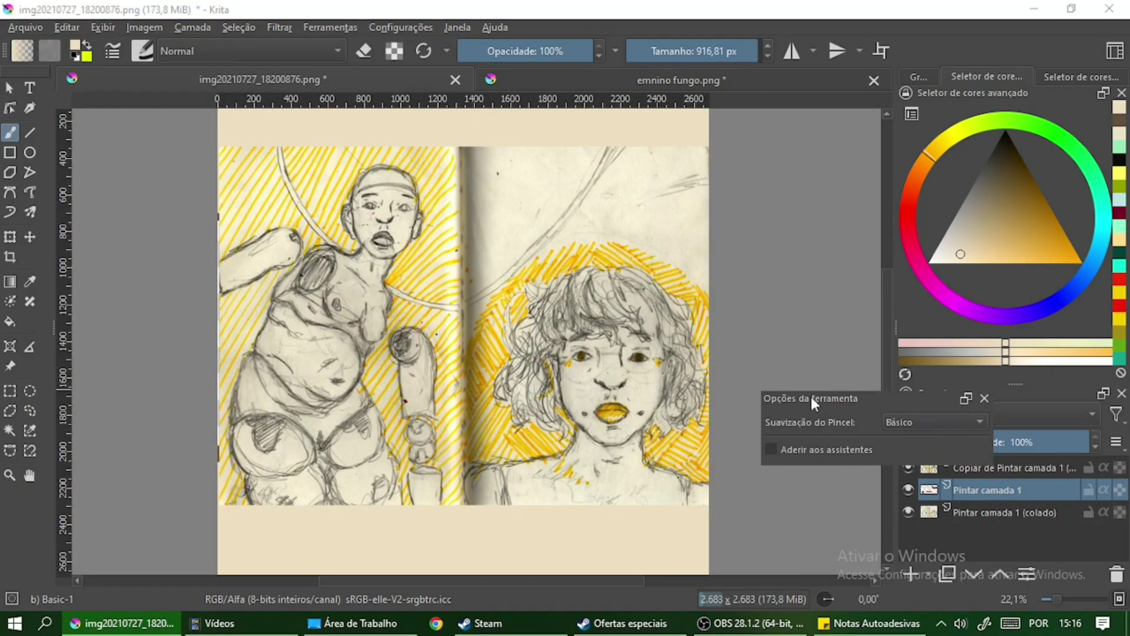
drag(815, 404, 975, 547)
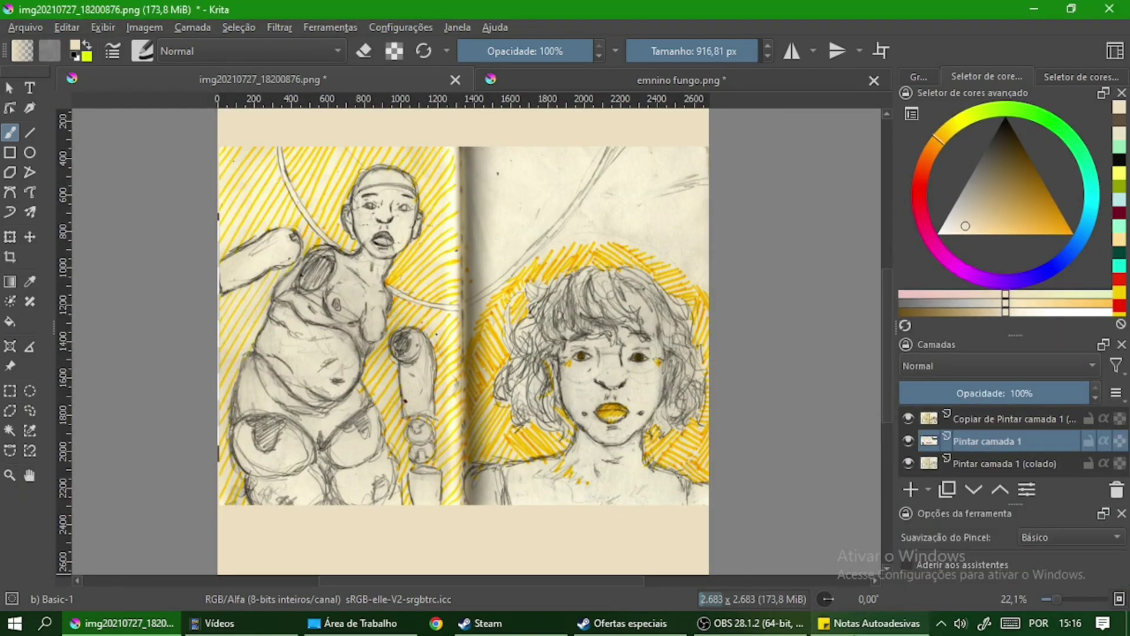
click(870, 626)
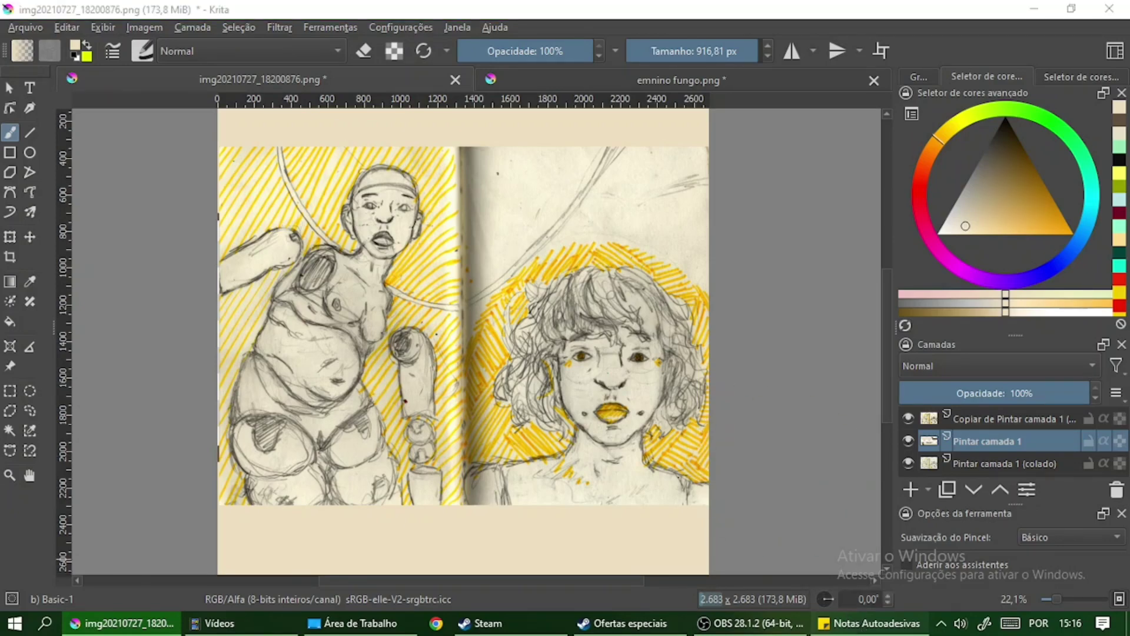
Overwrite the sticky note with 'agora', saying it's time to save, and return to the mushroom painting.
click(932, 54)
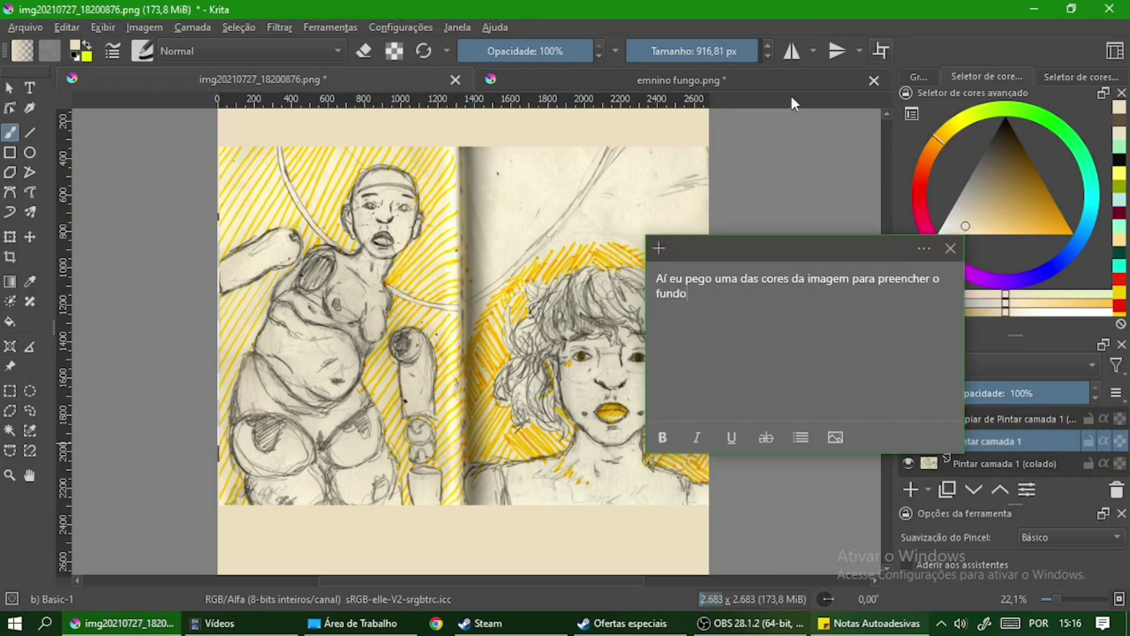
click(791, 80)
click(809, 220)
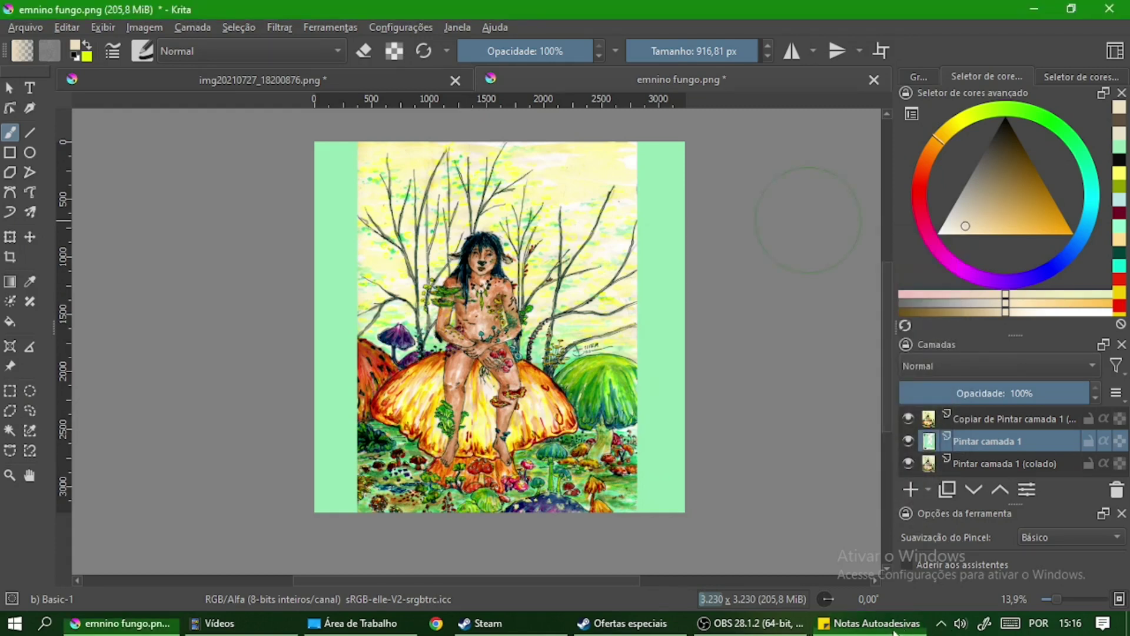
click(895, 632)
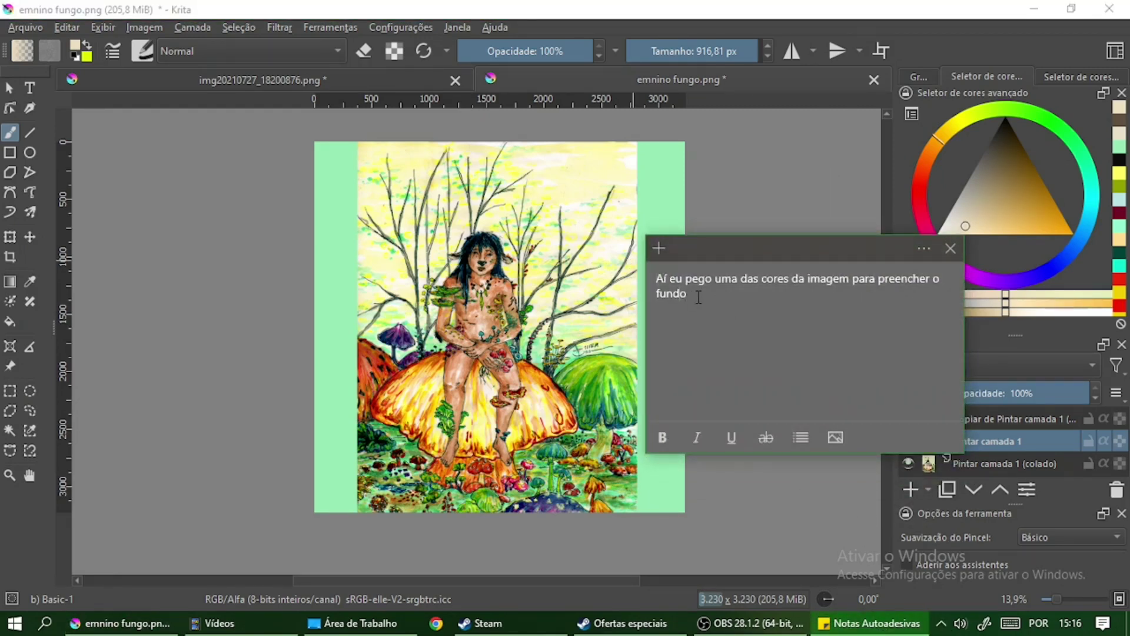
text(agor)
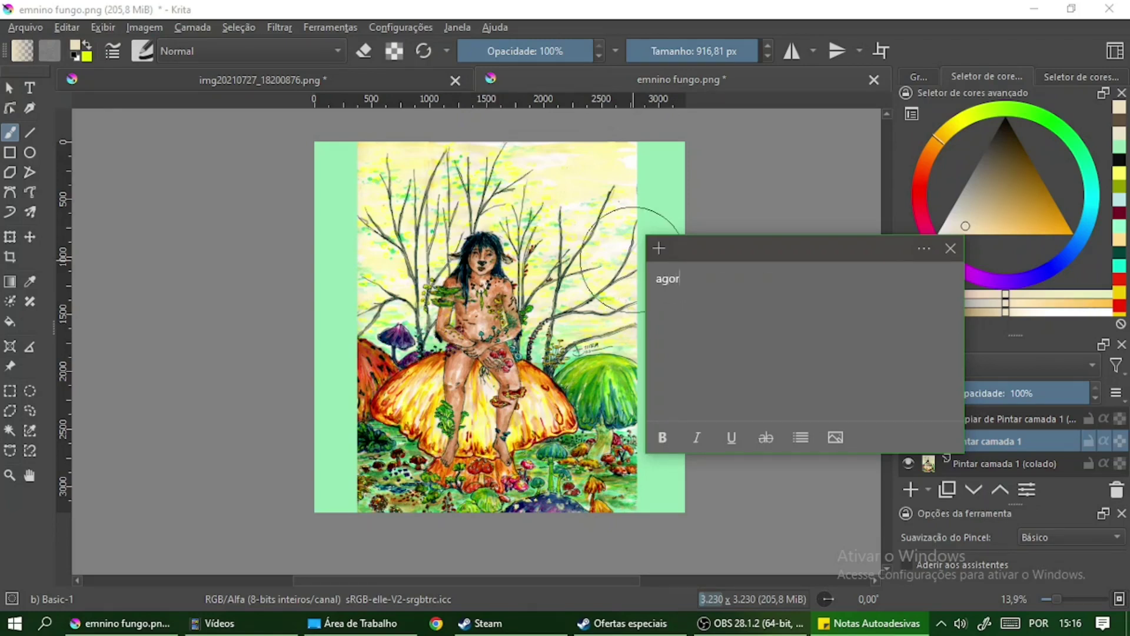
text(a é só salvar)
click(30, 22)
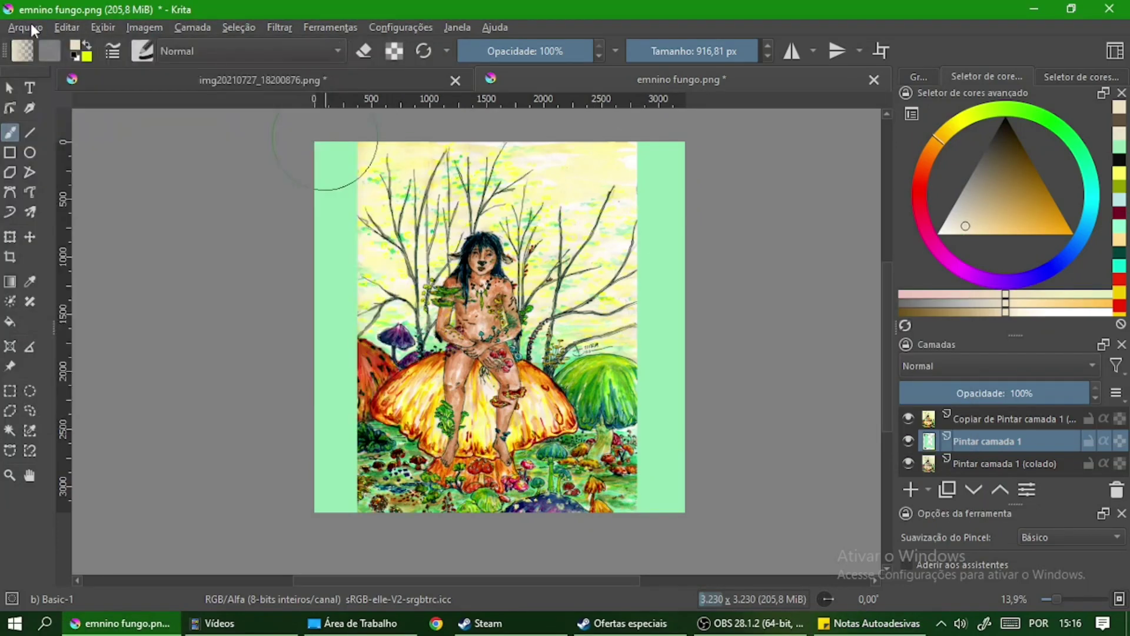
Save the mushroom painting to the desktop as PNG 'memnino fungo', accepting the PNG options.
click(31, 26)
click(73, 125)
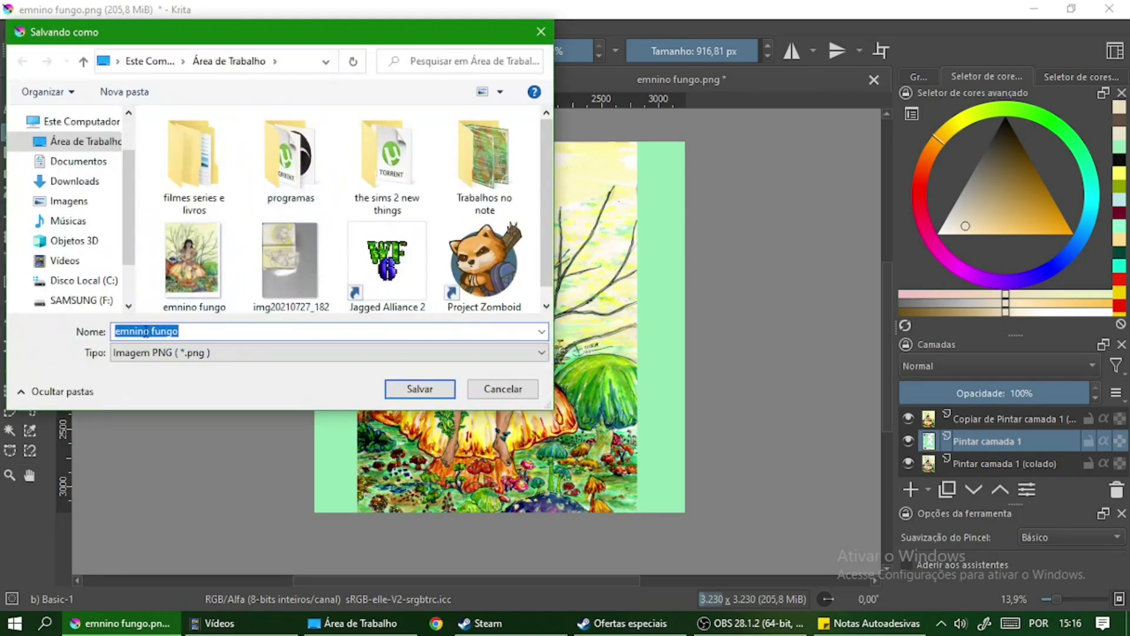
click(116, 331)
text(me)
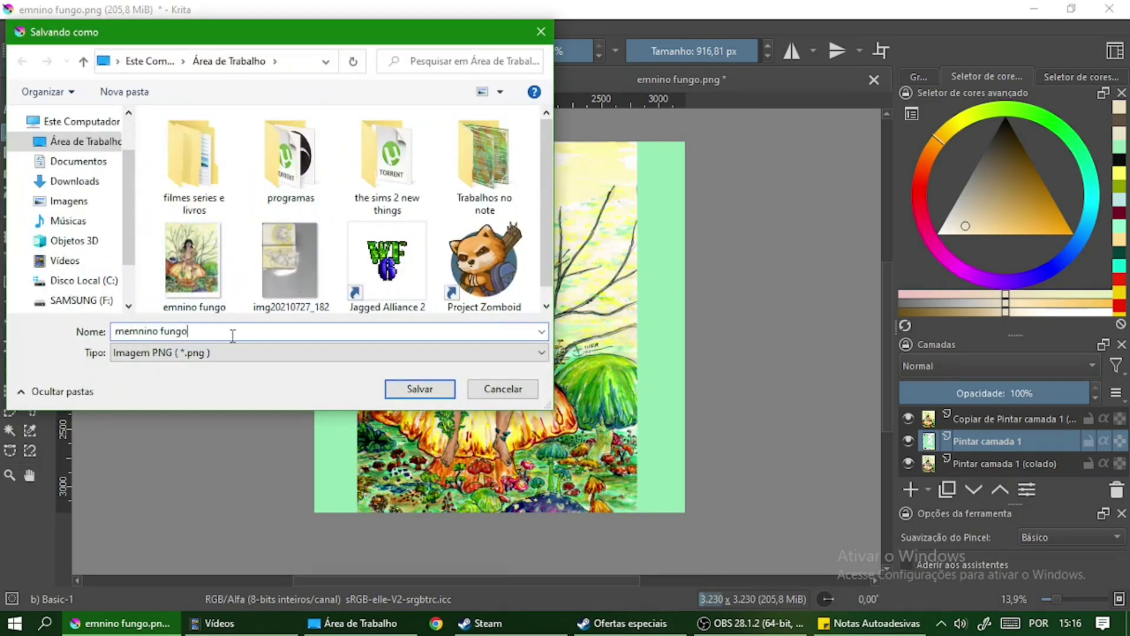
key(End)
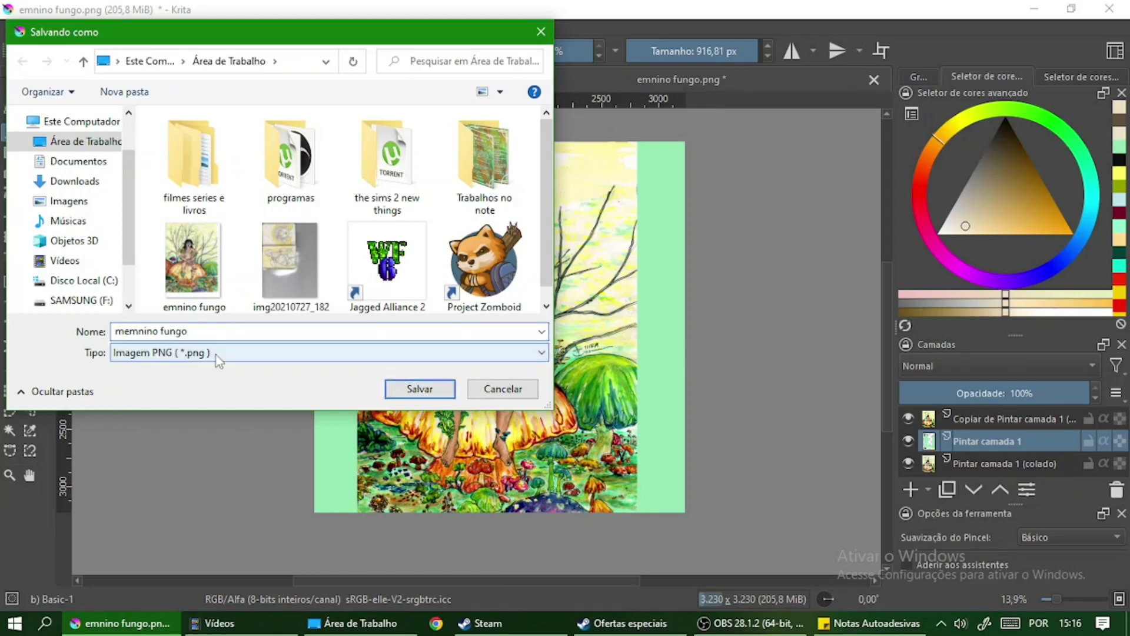
click(217, 355)
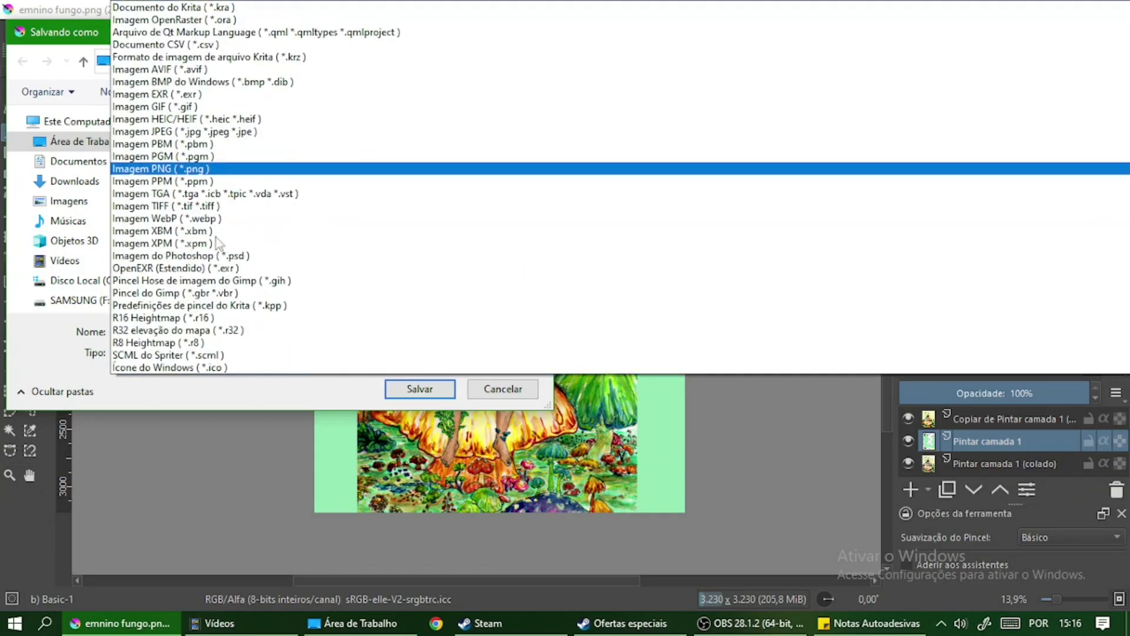
click(217, 388)
click(433, 392)
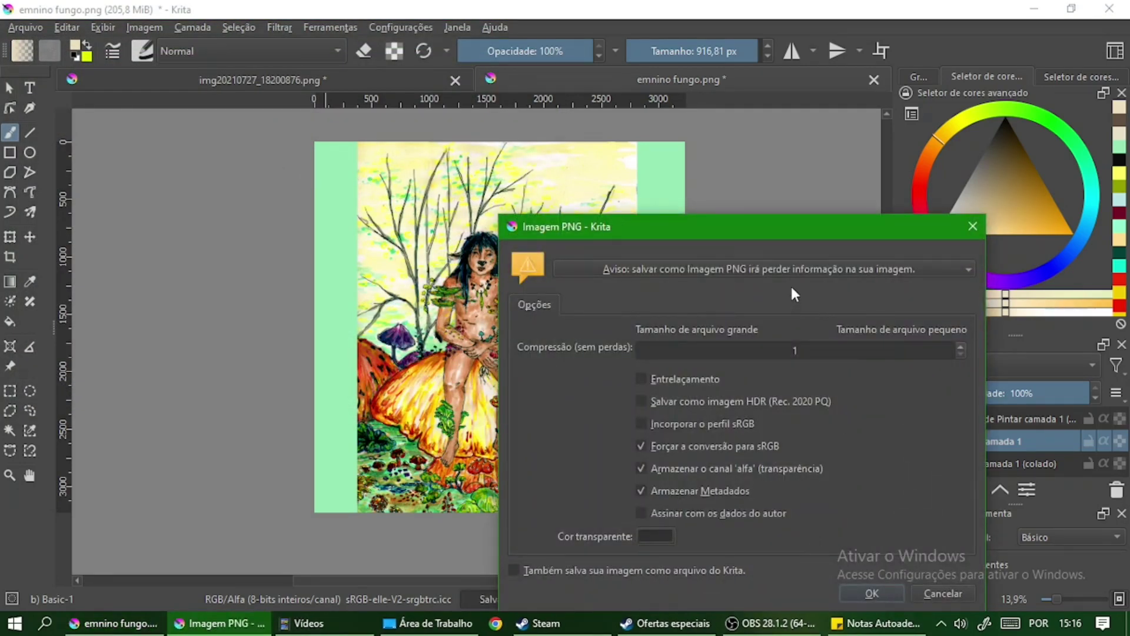
click(885, 594)
Rewrite the sticky note: drawings save in different formats, and as .kra to keep editing later.
click(883, 625)
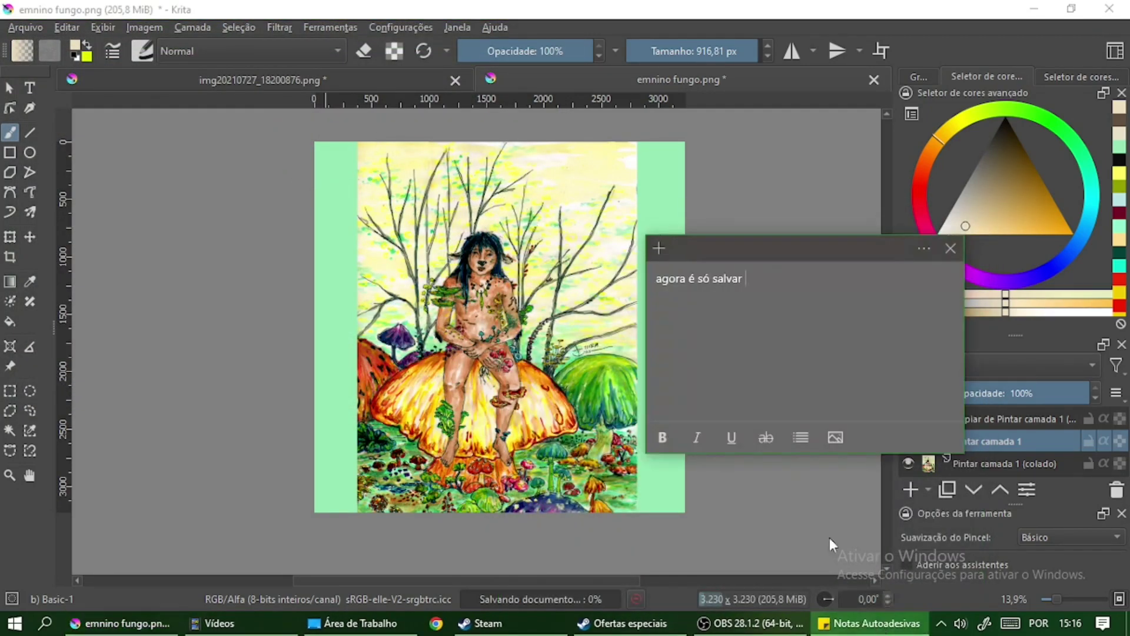
drag(747, 277, 468, 253)
text(V)
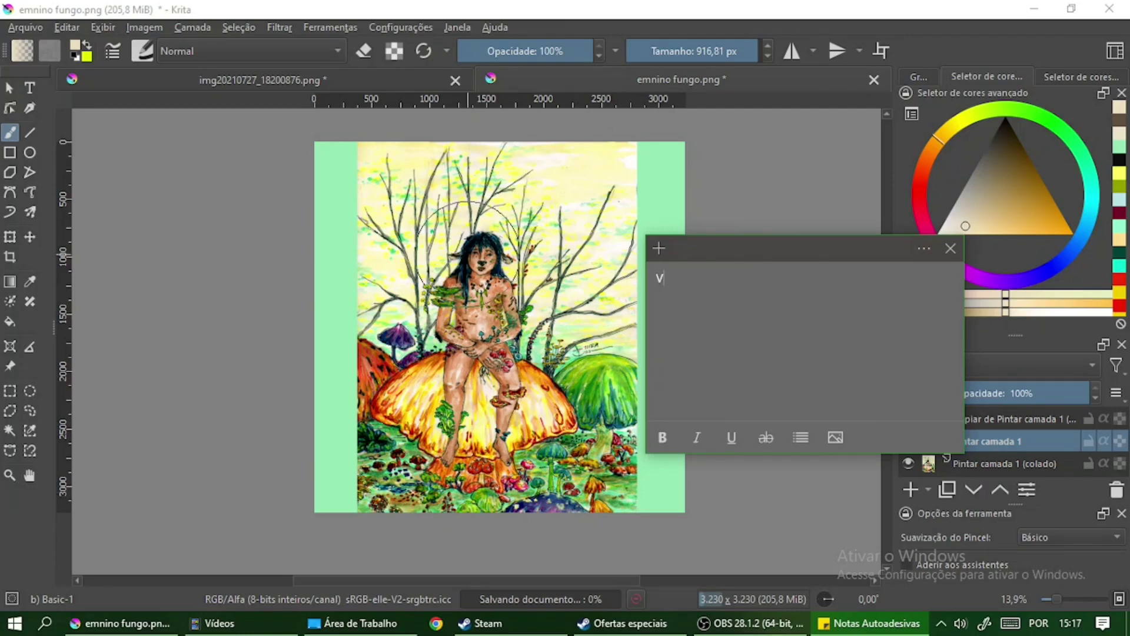
text(ocê pode )
text(salvar em va)
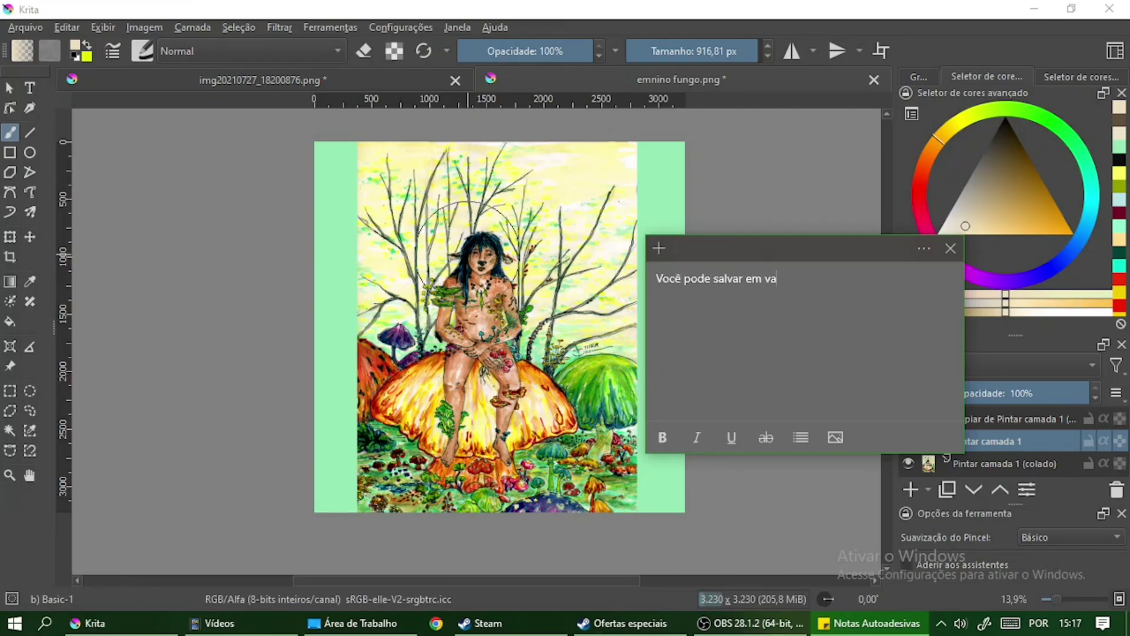
text(rios tipos de a)
text(rq)
key(BackSpace)
text(ui)
text(qu)
text(diferentes, e)
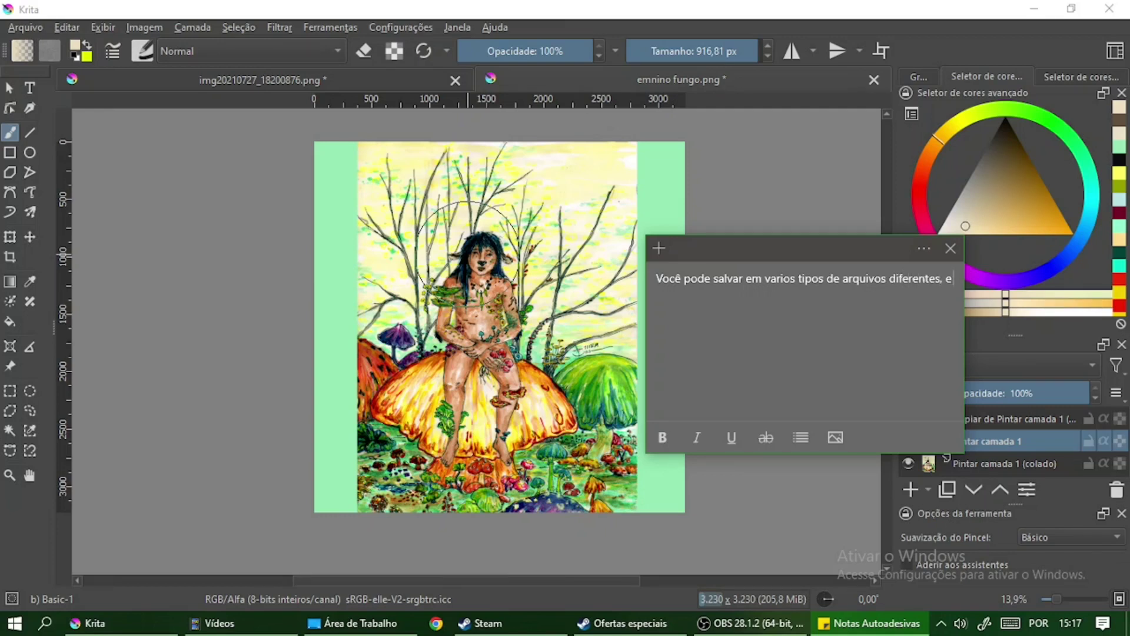
text( também se qu)
text(ise)
key(BackSpace)
text(salvar o des)
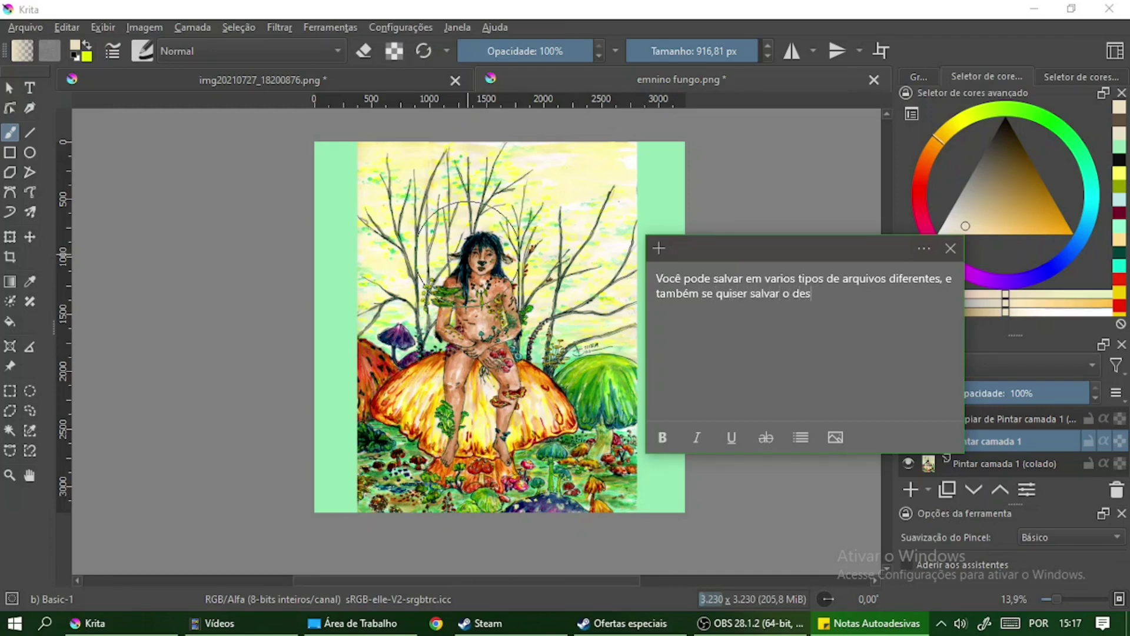
text(enho para ci)
text(ntinuar edi)
text(ta)
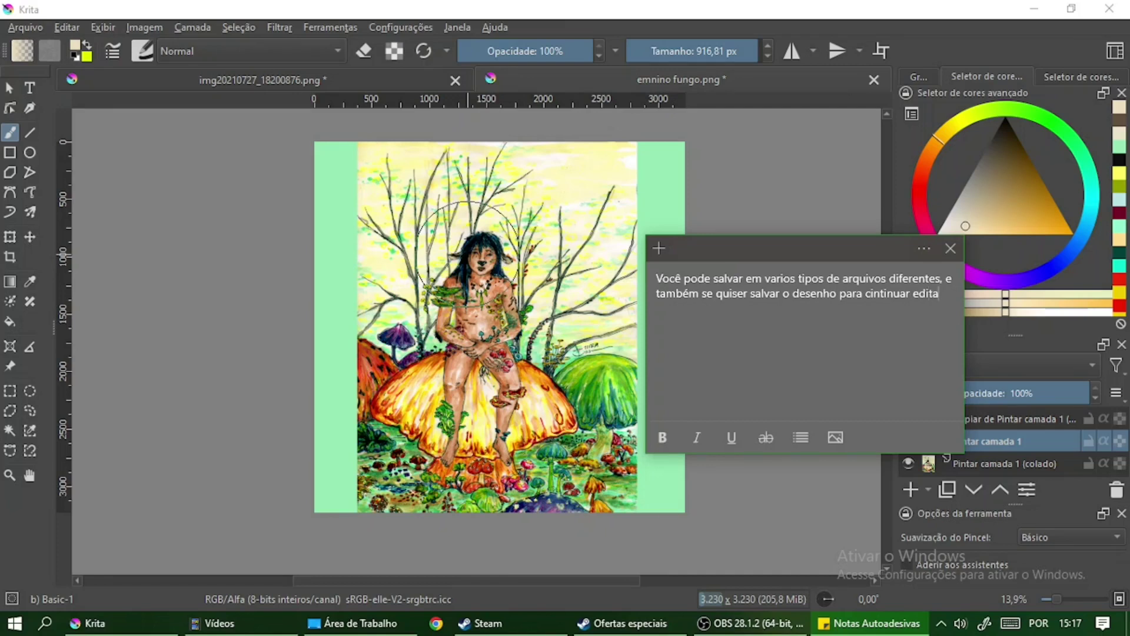
text(ndo depois, o )
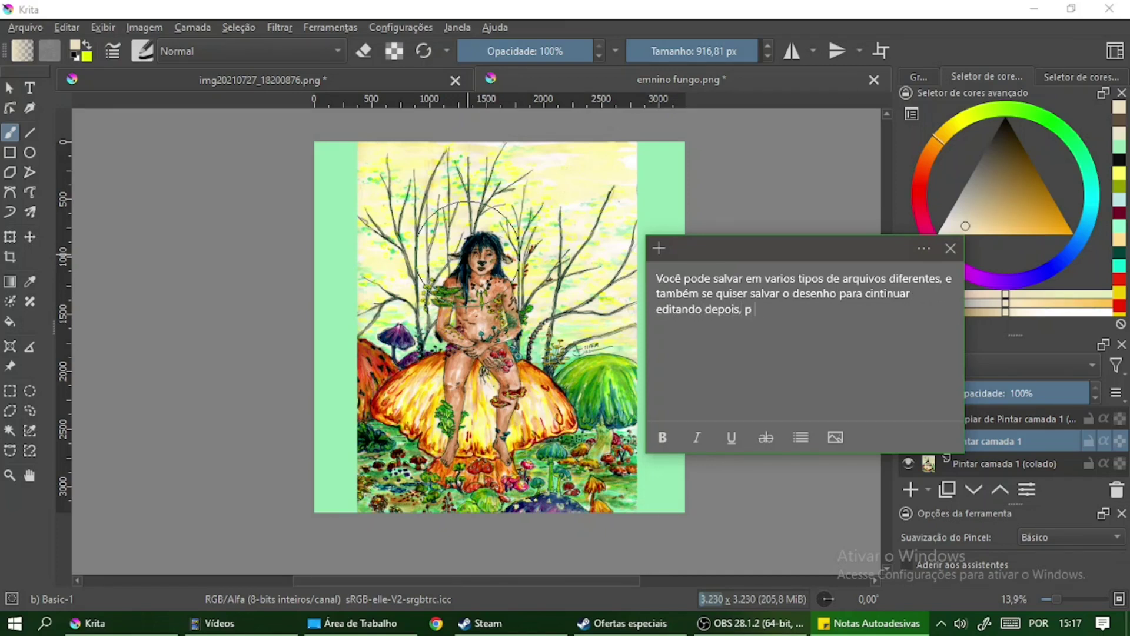
text(process)
key(BackSpace)
key(BackSpace)
text(e)
key(BackSpace)
text(camadas é)
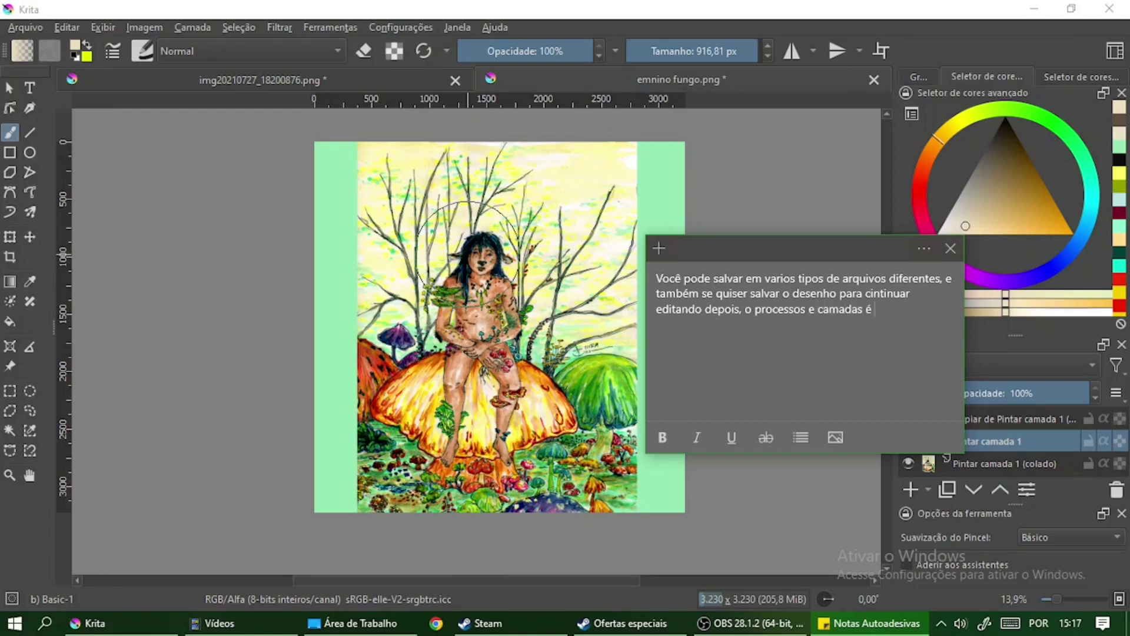
text(sal)
text( como .)
text(kra)
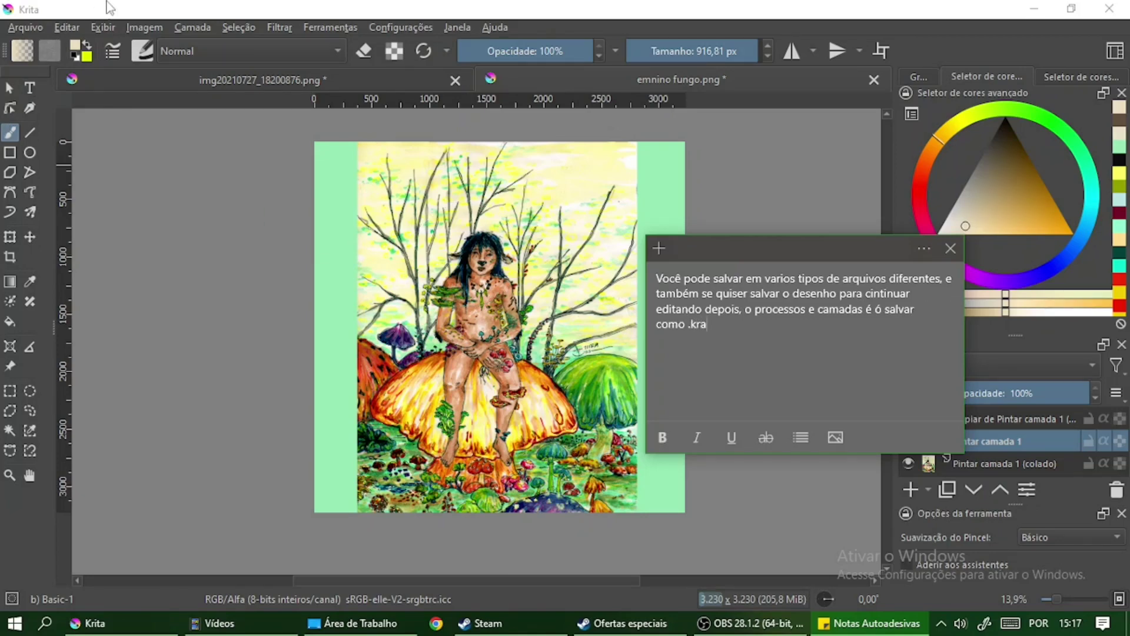
click(28, 31)
In Save As, choose the Documento do Krita (*.kra) type after browsing the other formats.
click(57, 122)
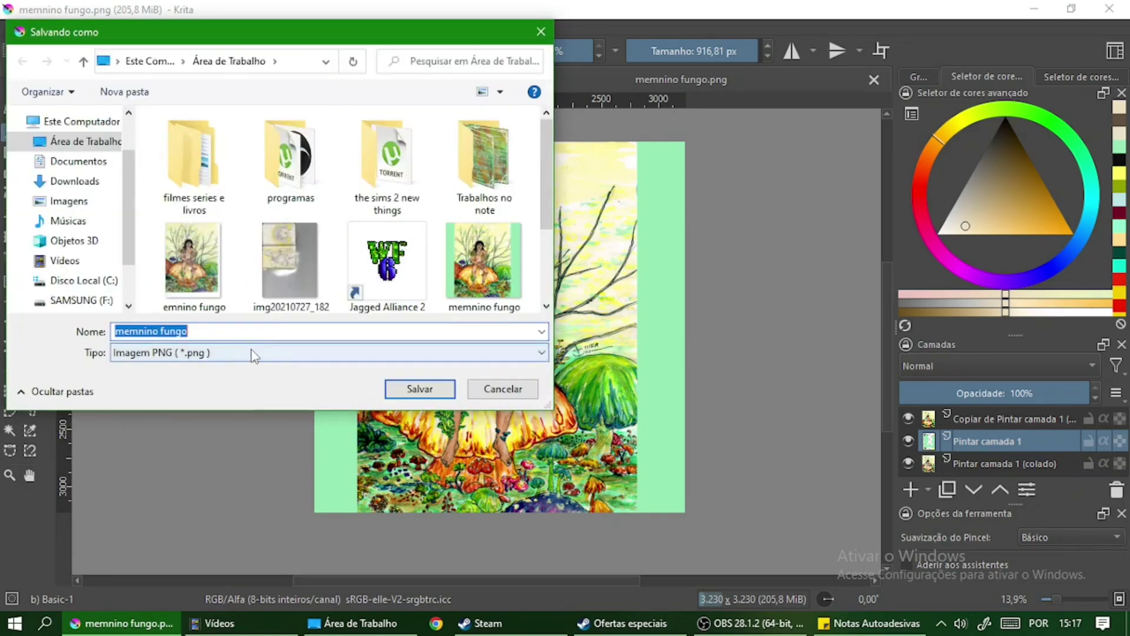
click(344, 354)
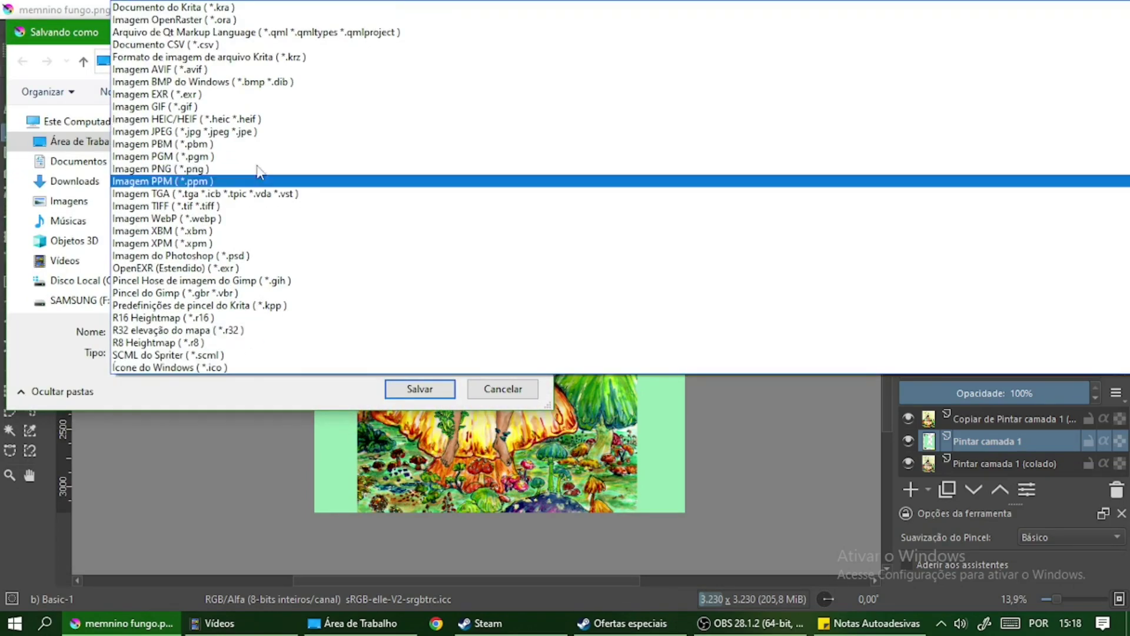
click(191, 21)
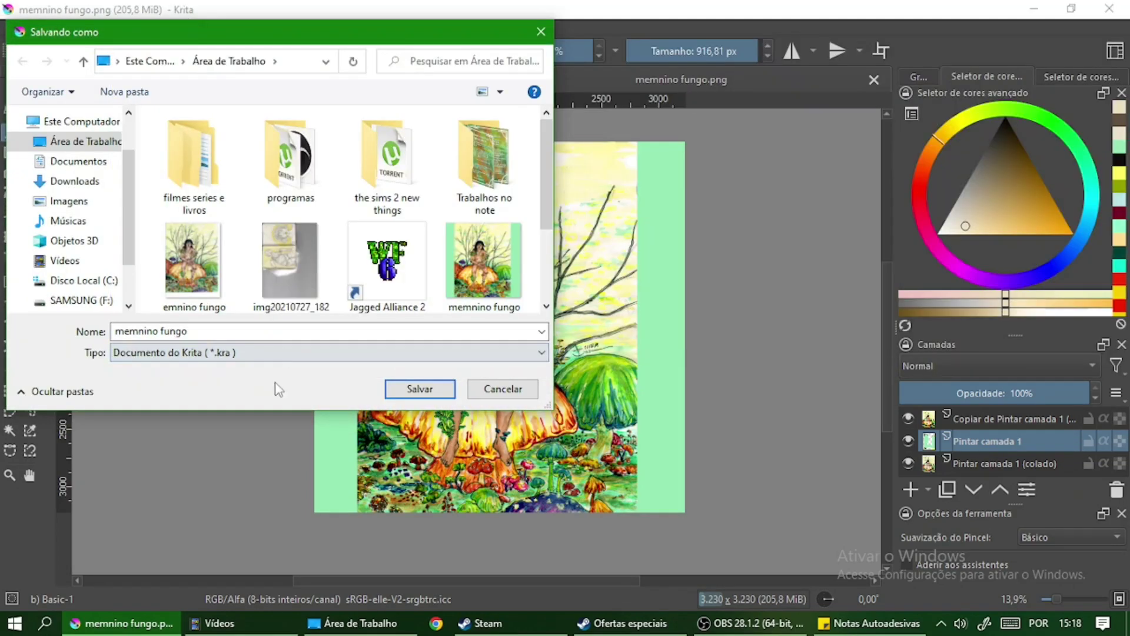
click(253, 353)
scroll(155, 24, up, 1)
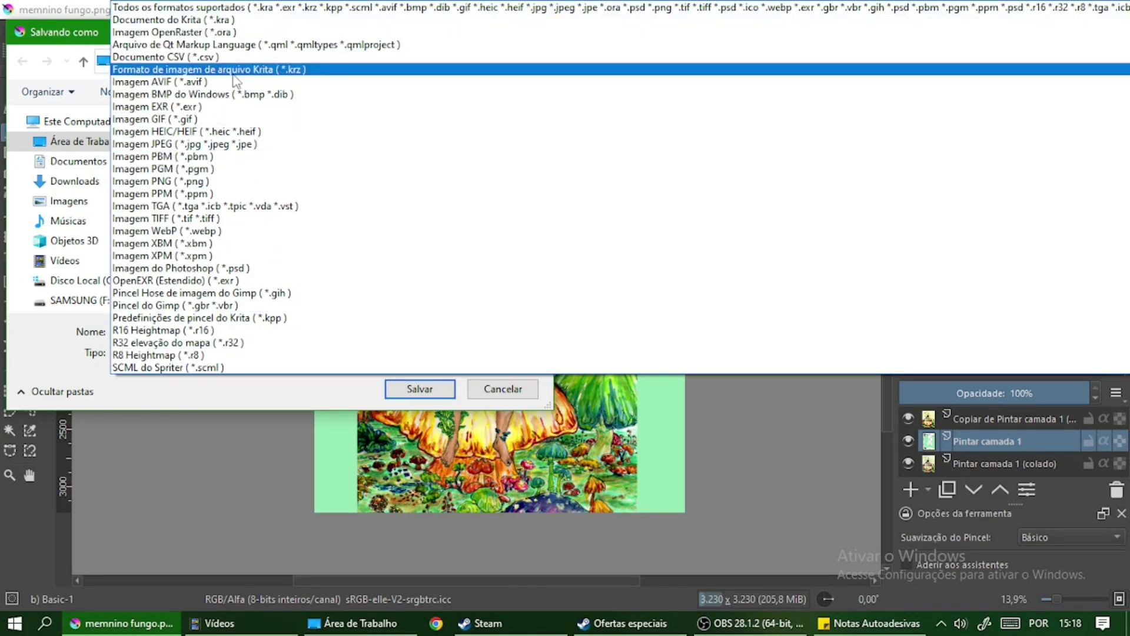
scroll(236, 77, down, 1)
scroll(211, 327, up, 1)
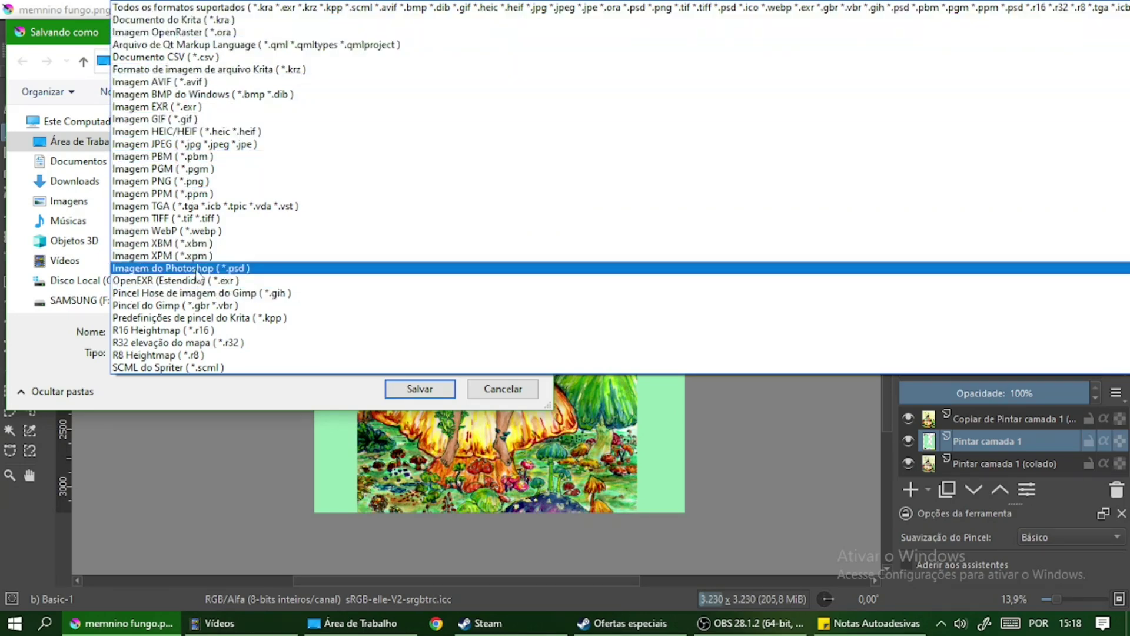
click(652, 582)
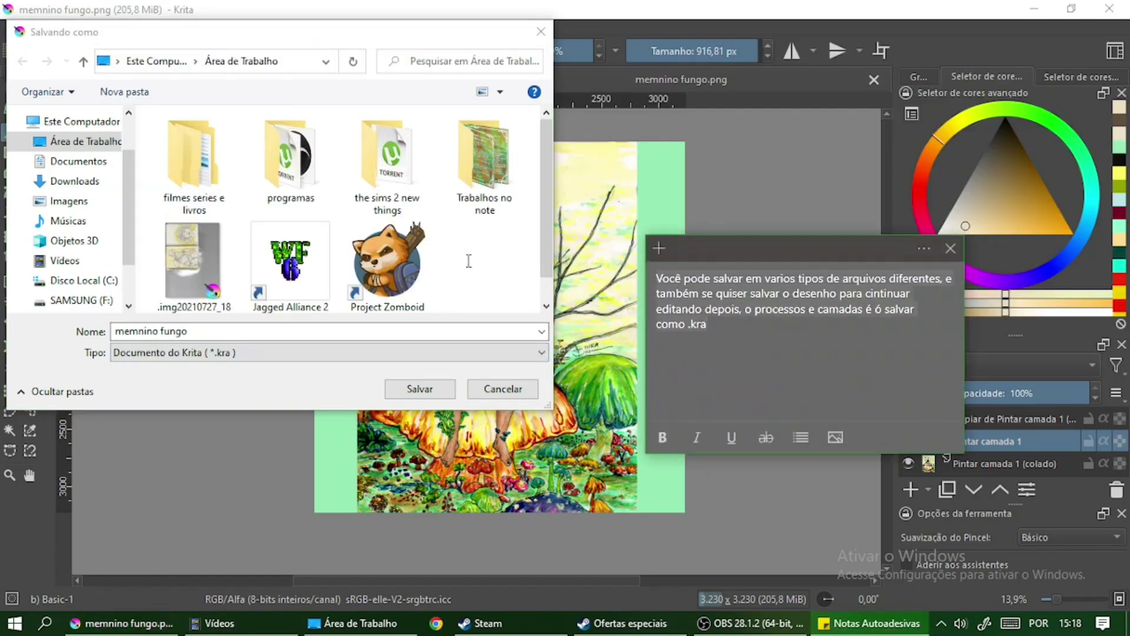
Note that Krita can also save Photoshop documents, then save memnino fungo as .kra.
key(ctrl+a)
key(BackSpace)
text(O)
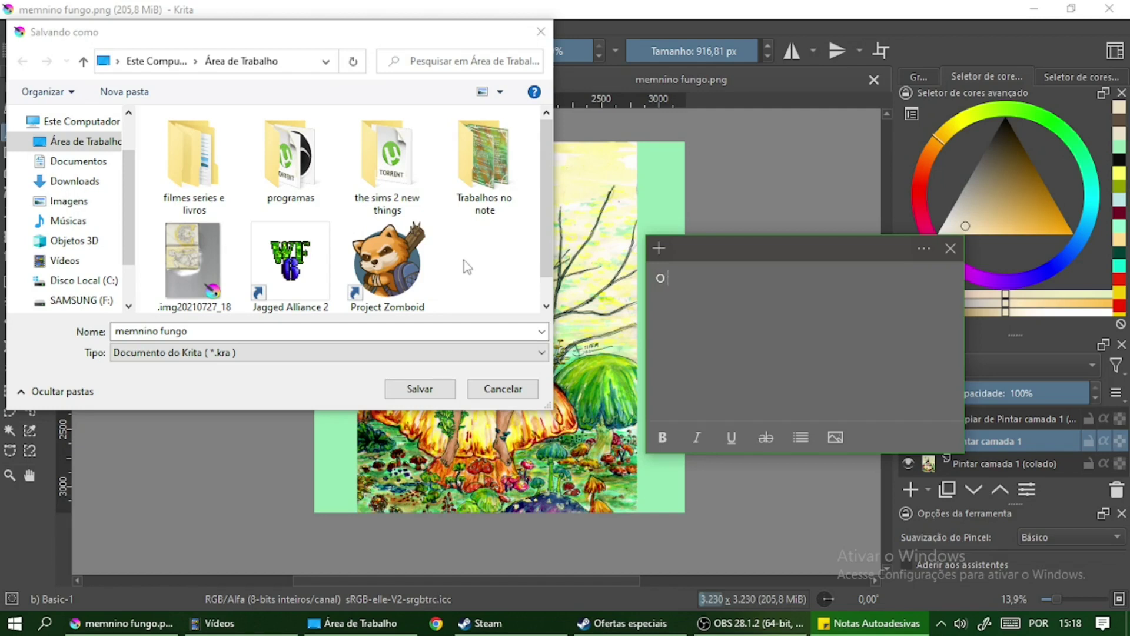
text( krita tamb)
text(ém permite )
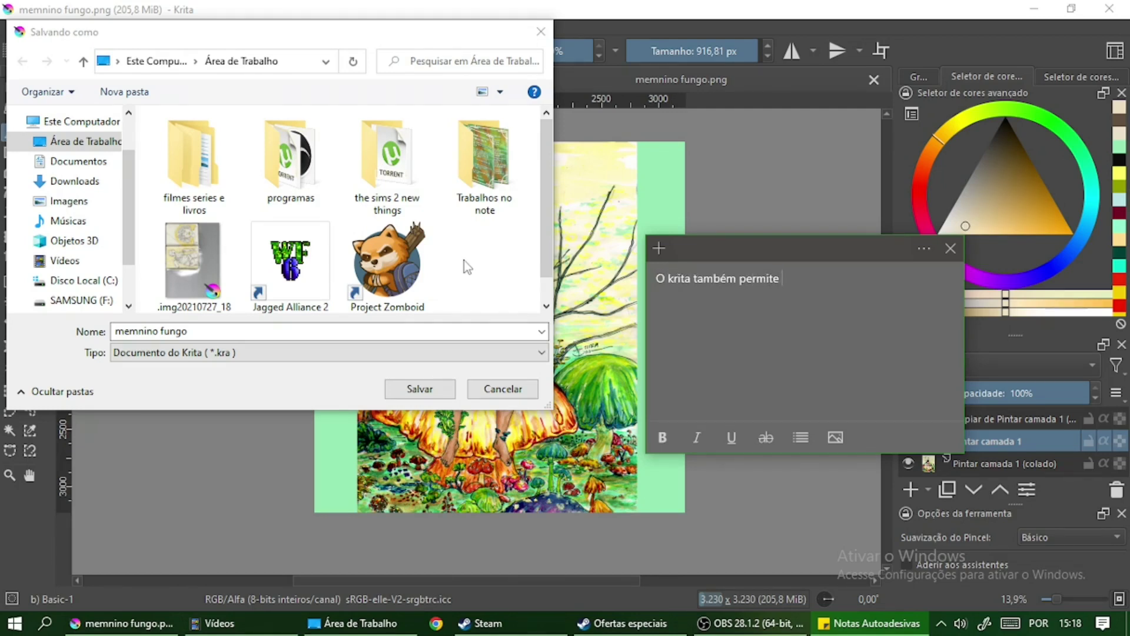
text(salvar como )
text(documento po)
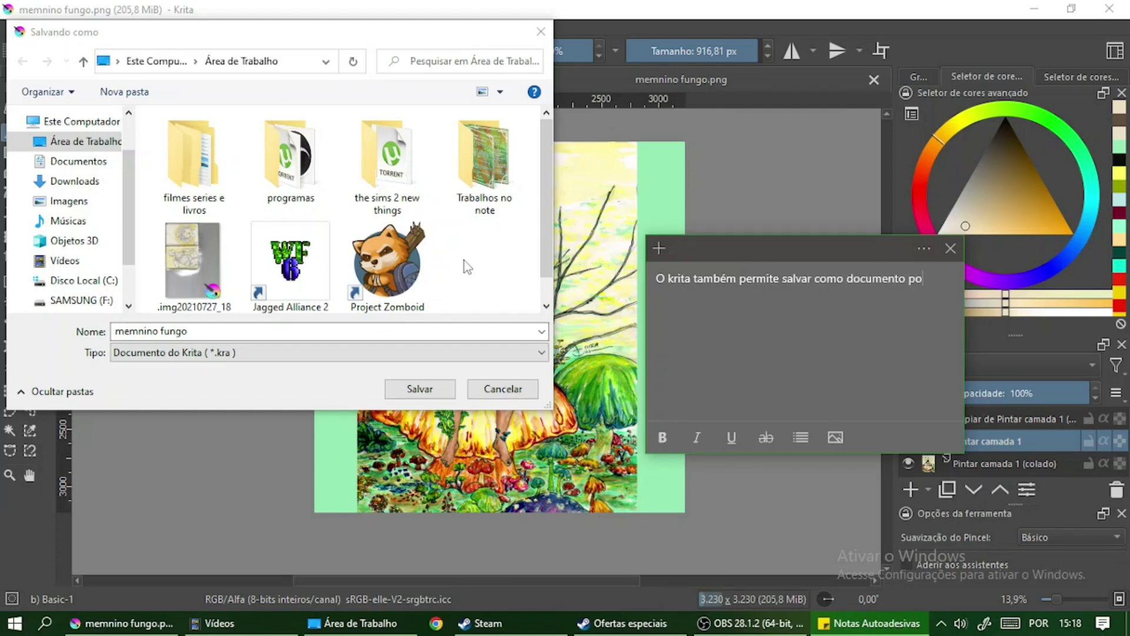
key(BackSpace)
text(hotoshop )
text(que pod)
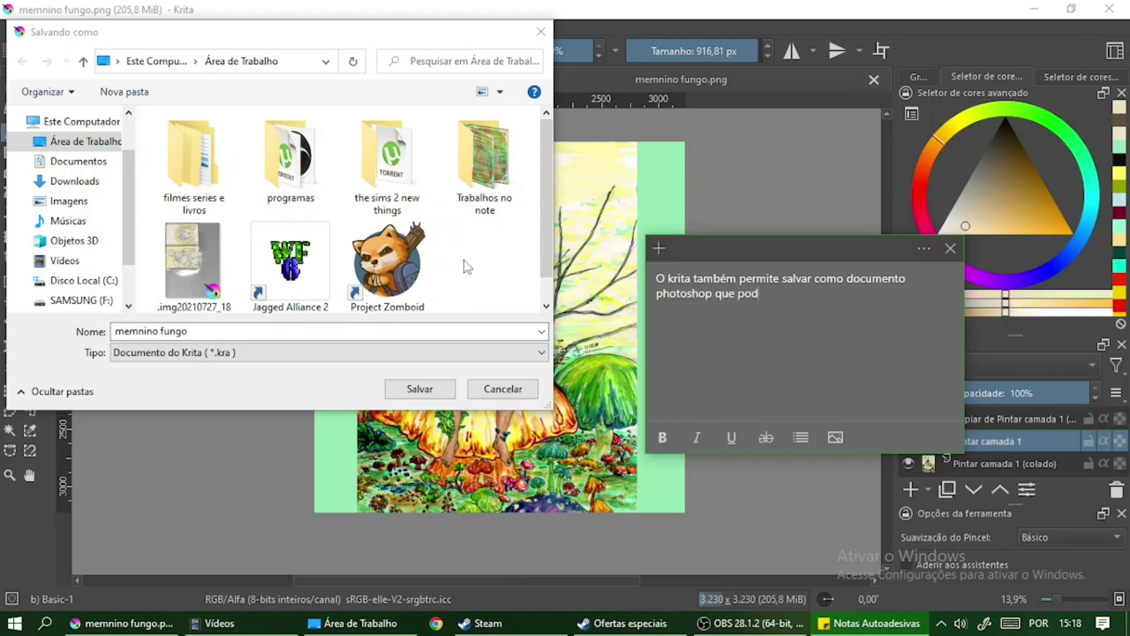
text(e ser útil pra vc)
key(Left)
key(BackSpace)
text(oc)
key(BackSpace)
key(BackSpace)
text(ês)
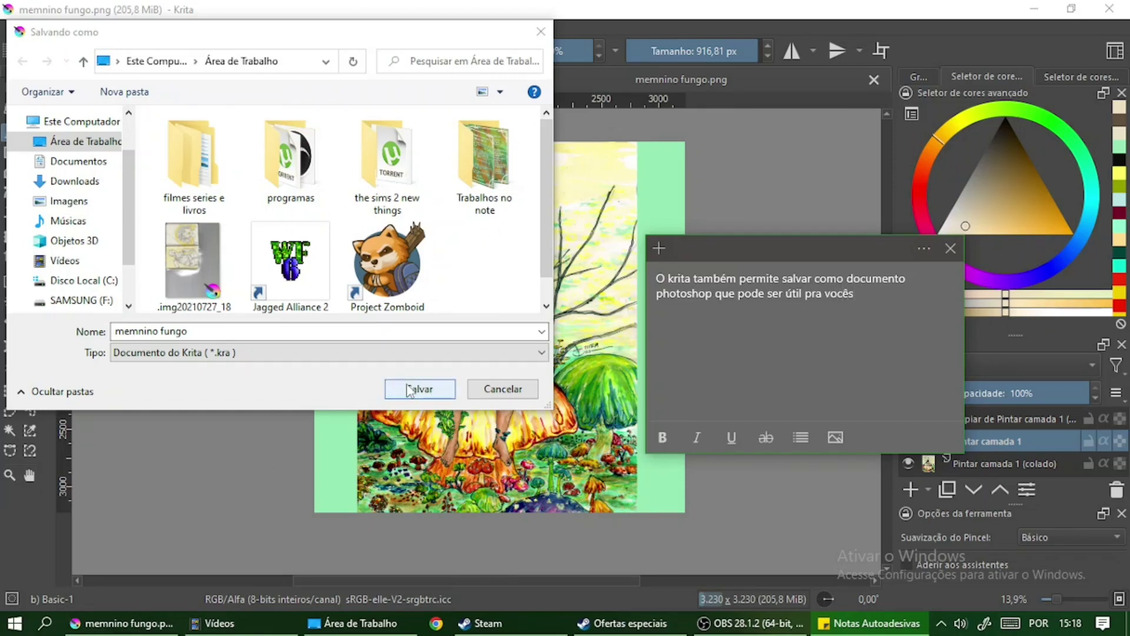
click(420, 389)
click(1034, 9)
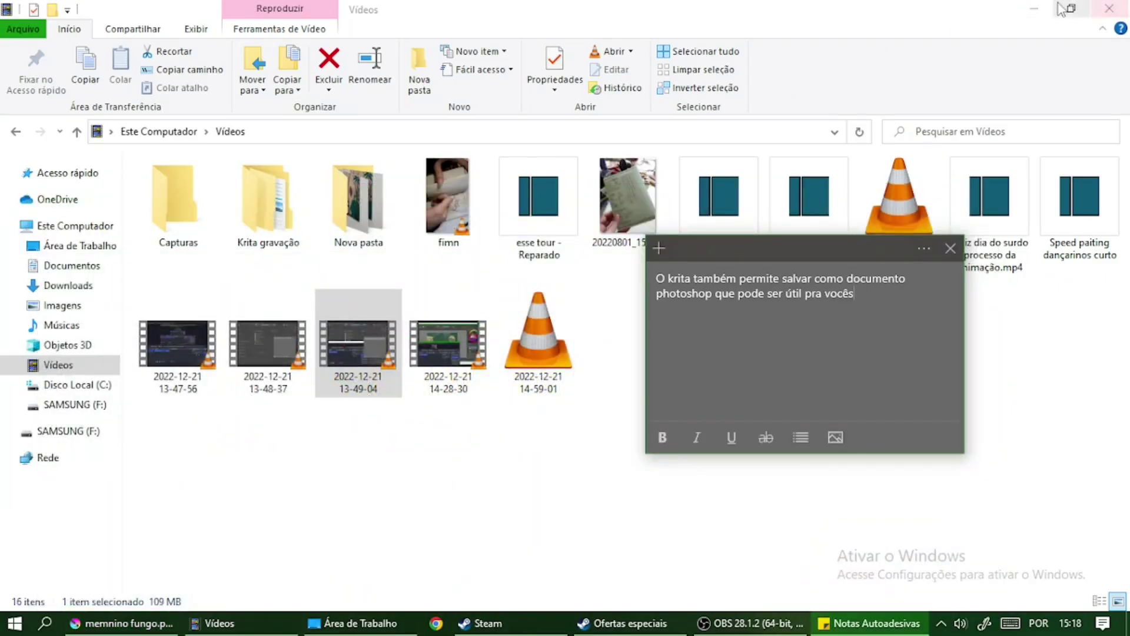
Minimise Explorer and OBS, move the sticky note, and bring back Krita's img20210727_18200876.png sketch.
click(1035, 9)
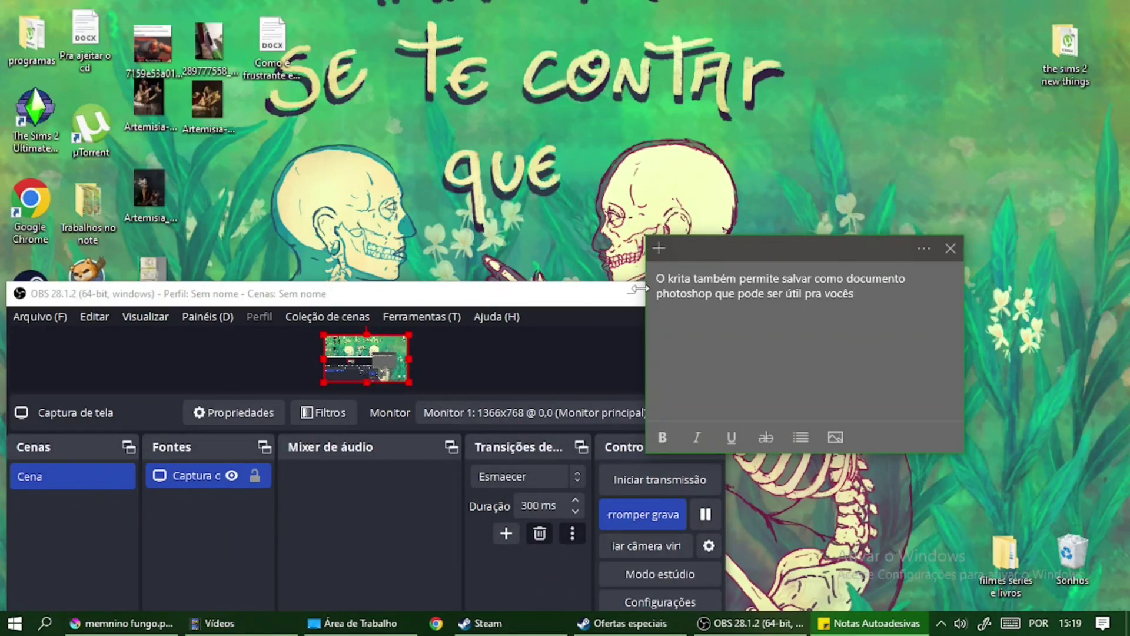
click(641, 290)
click(631, 294)
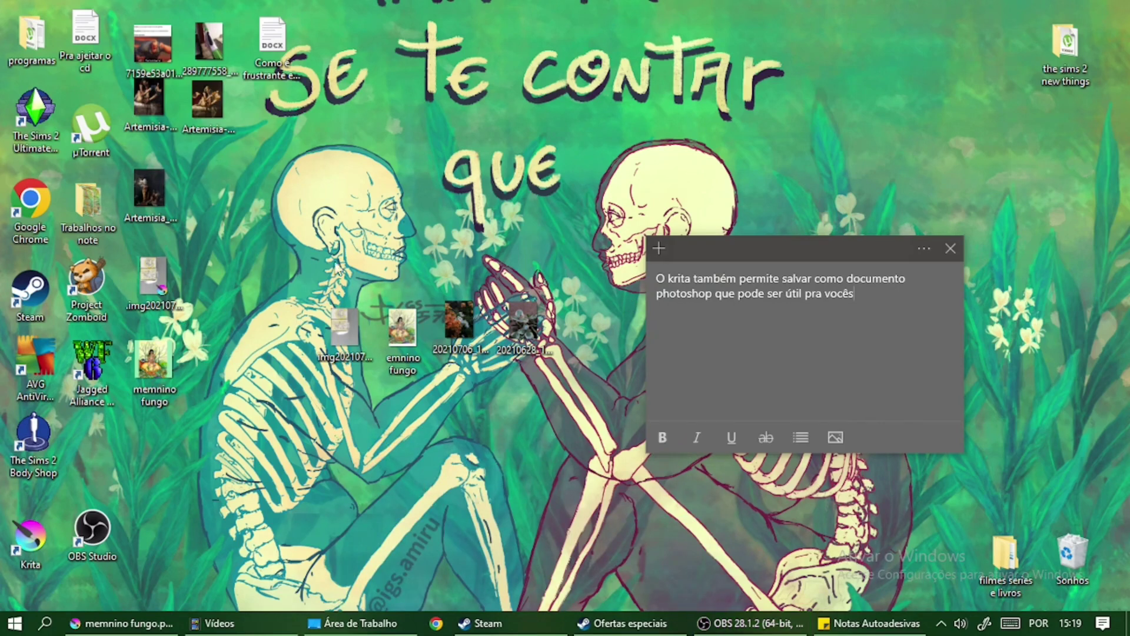
mouse_move(792, 248)
mouse_down()
mouse_move(793, 287)
mouse_move(671, 209)
mouse_move(764, 162)
mouse_up()
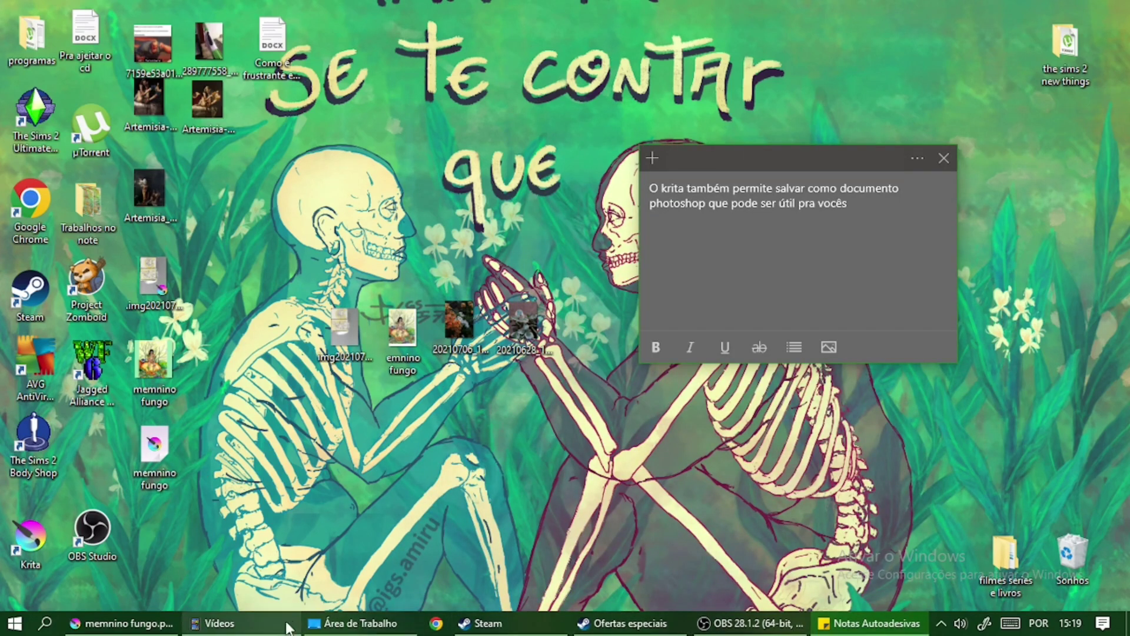
click(161, 625)
click(162, 626)
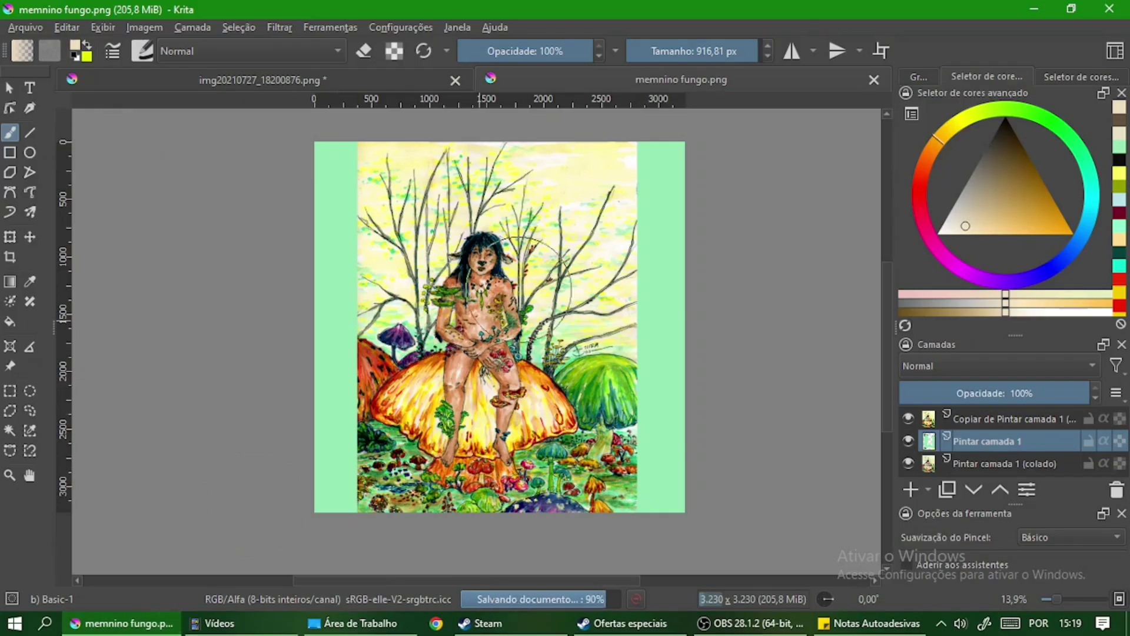
click(471, 85)
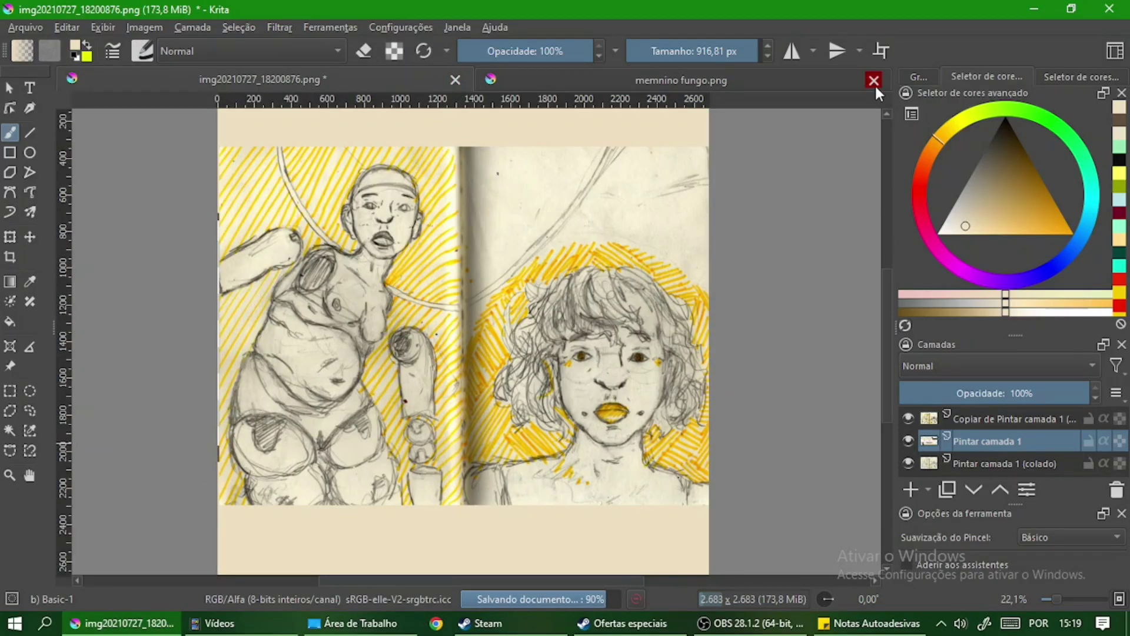
Close the memnino fungo document and change the note to say photos use the same tools.
click(457, 81)
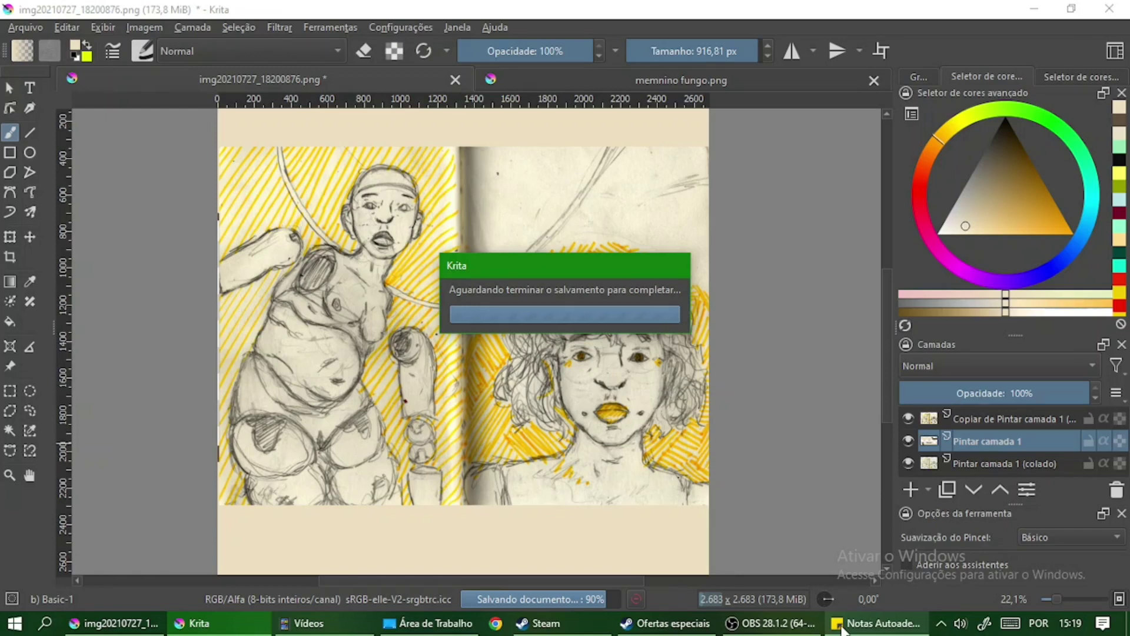
mouse_move(870, 623)
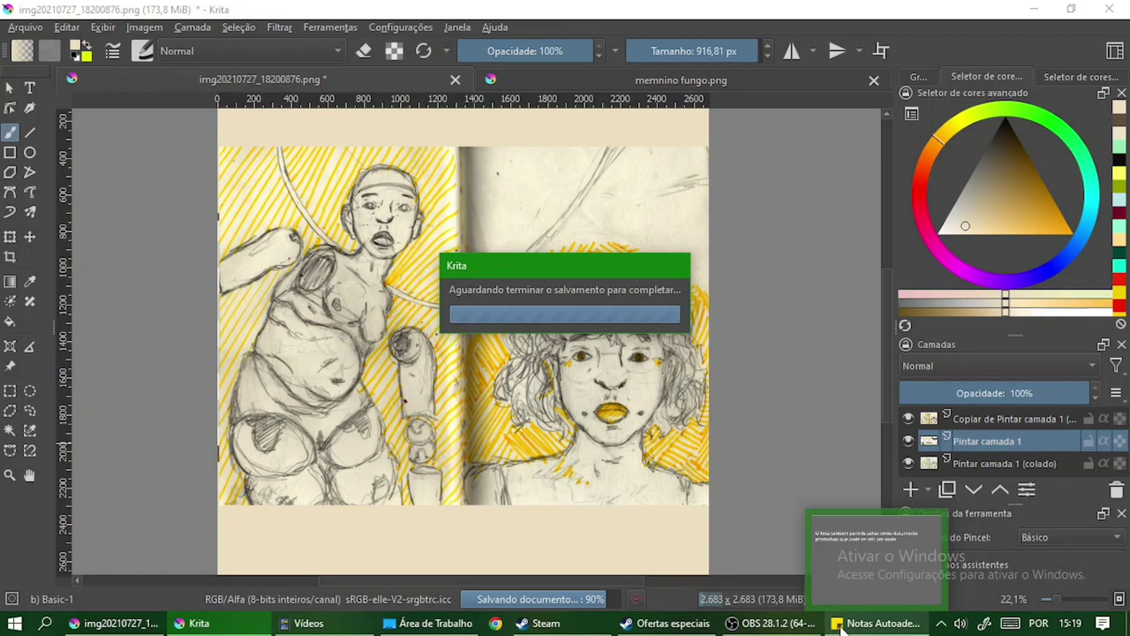
click(842, 628)
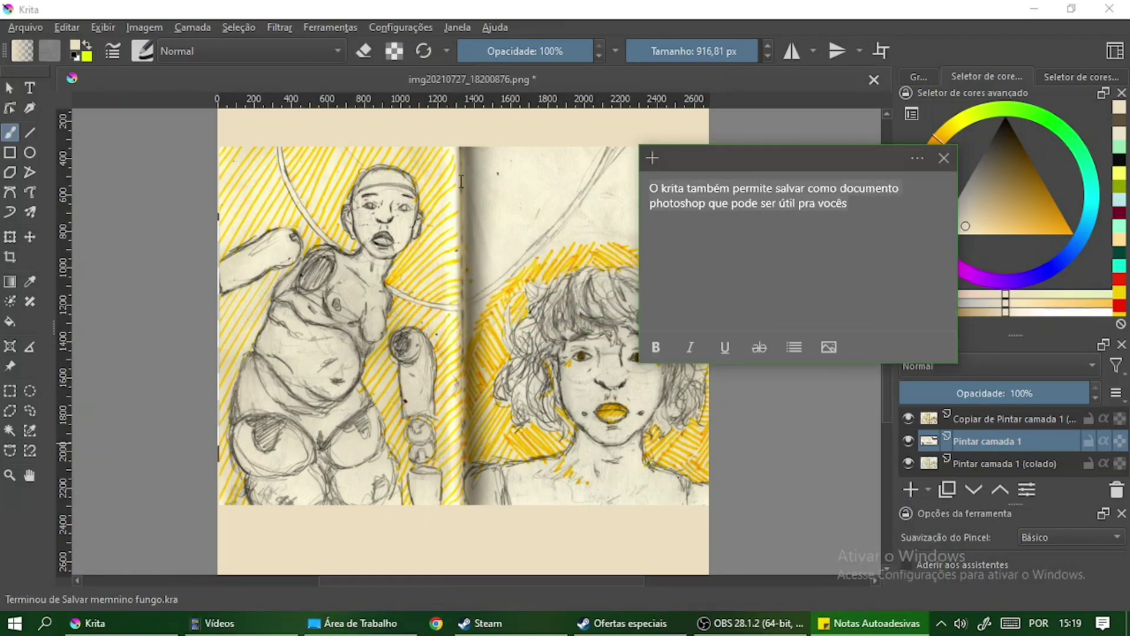
key(ctrl+a)
text(Para sal)
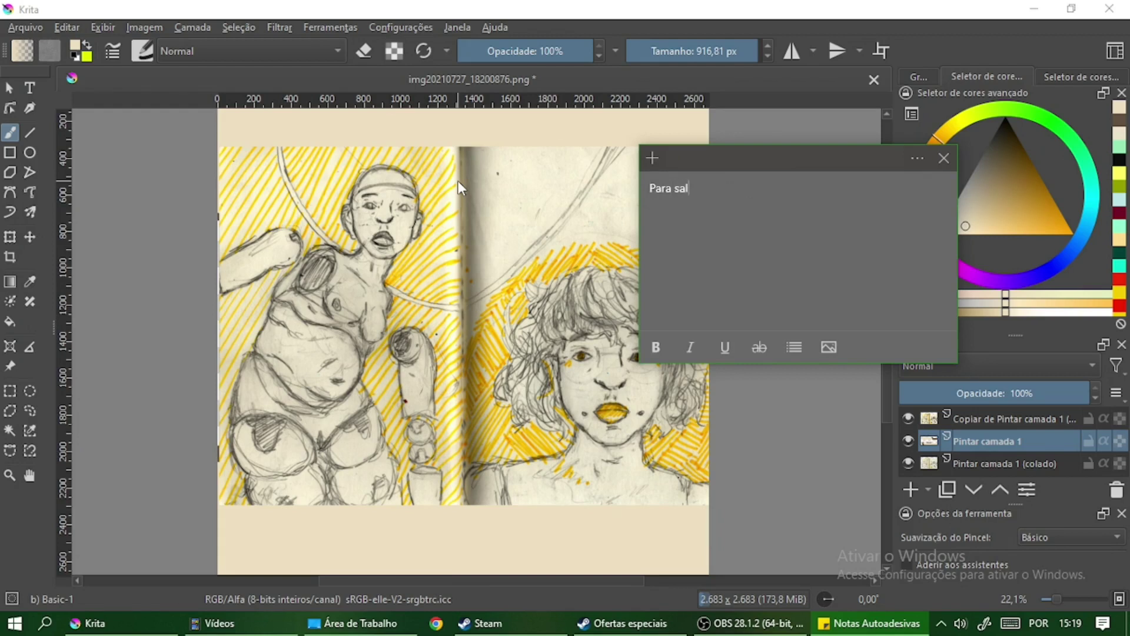
text(v)
key(BackSpace)
key(BackSpace)
text(editar )
text(fotos eu )
text(uso b)
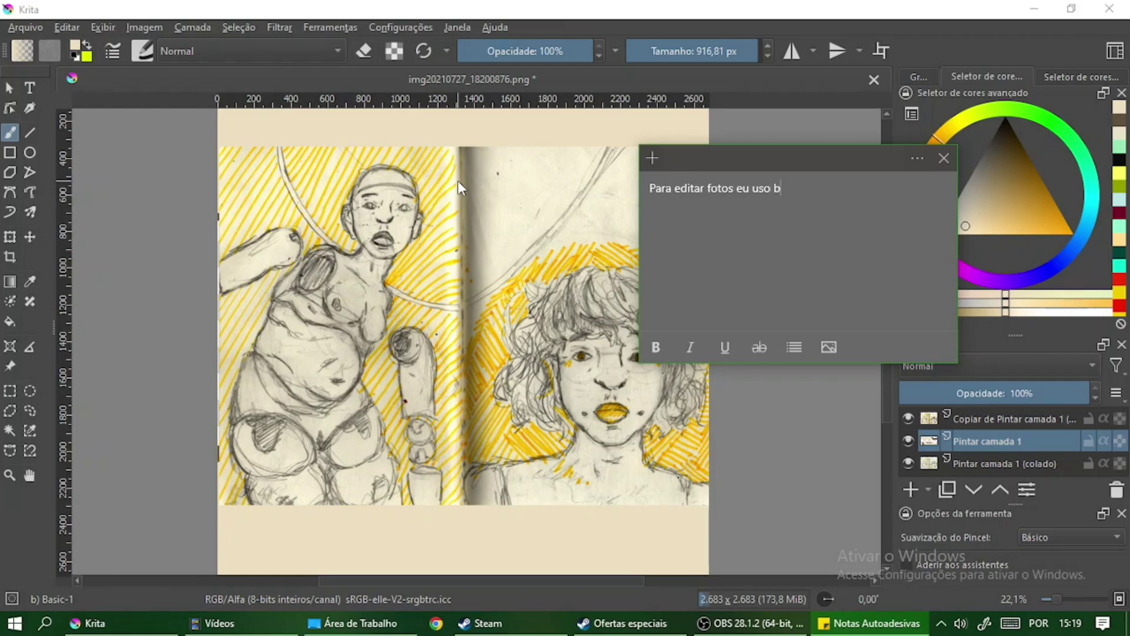
text(amn)
text(ente o)
text(s mesmos)
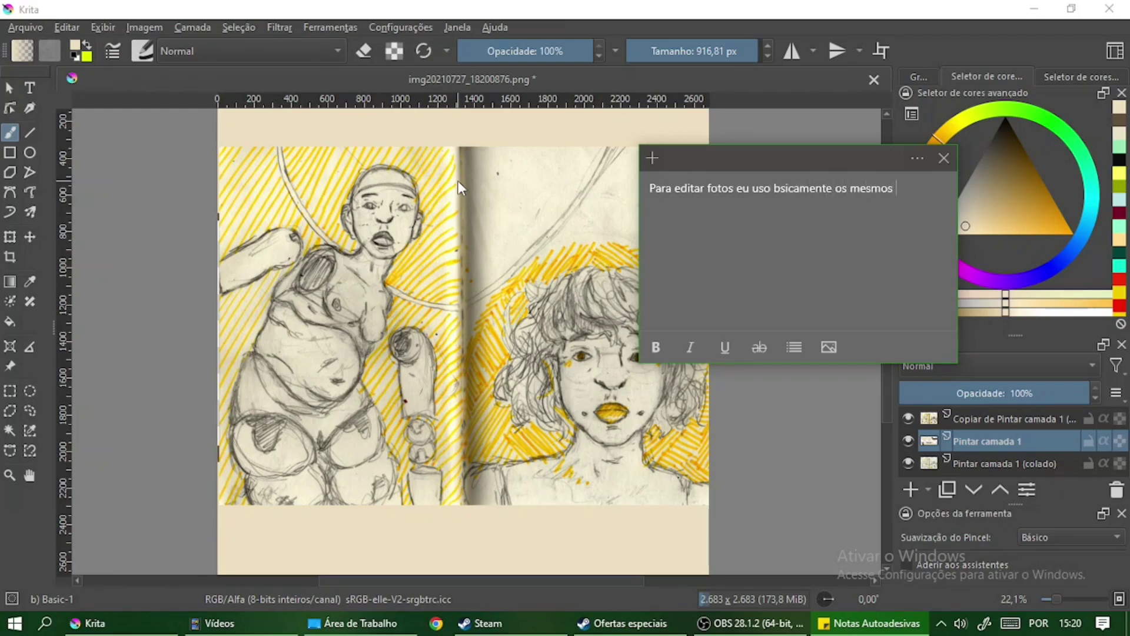
text(rsos)
Close the img20210727 sketch document, answering the save prompt.
click(798, 408)
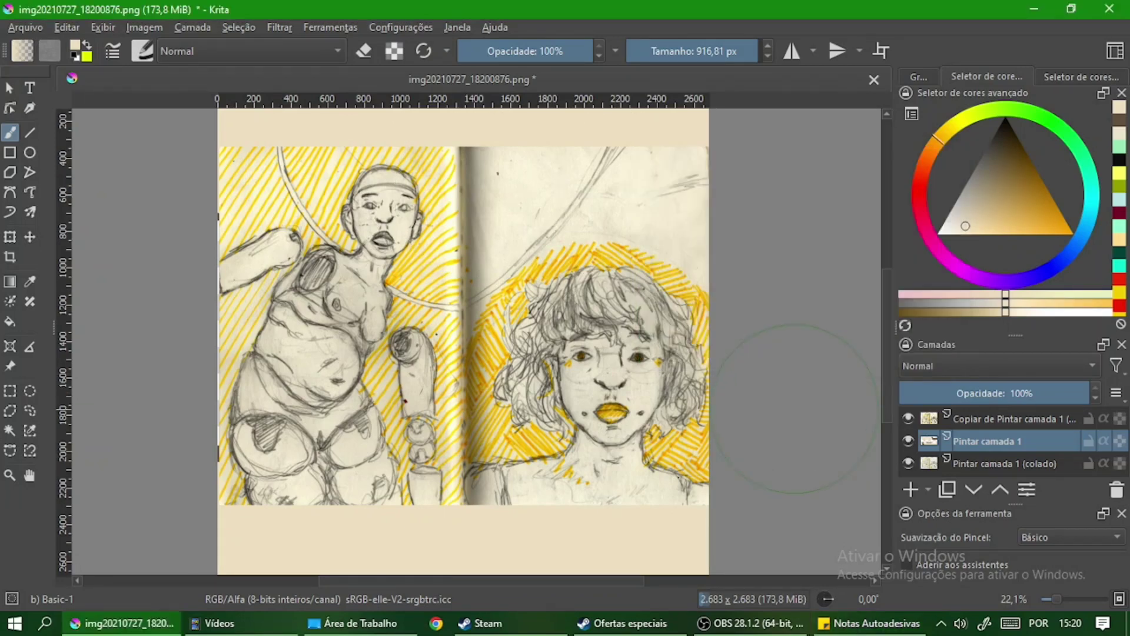
click(874, 79)
click(616, 366)
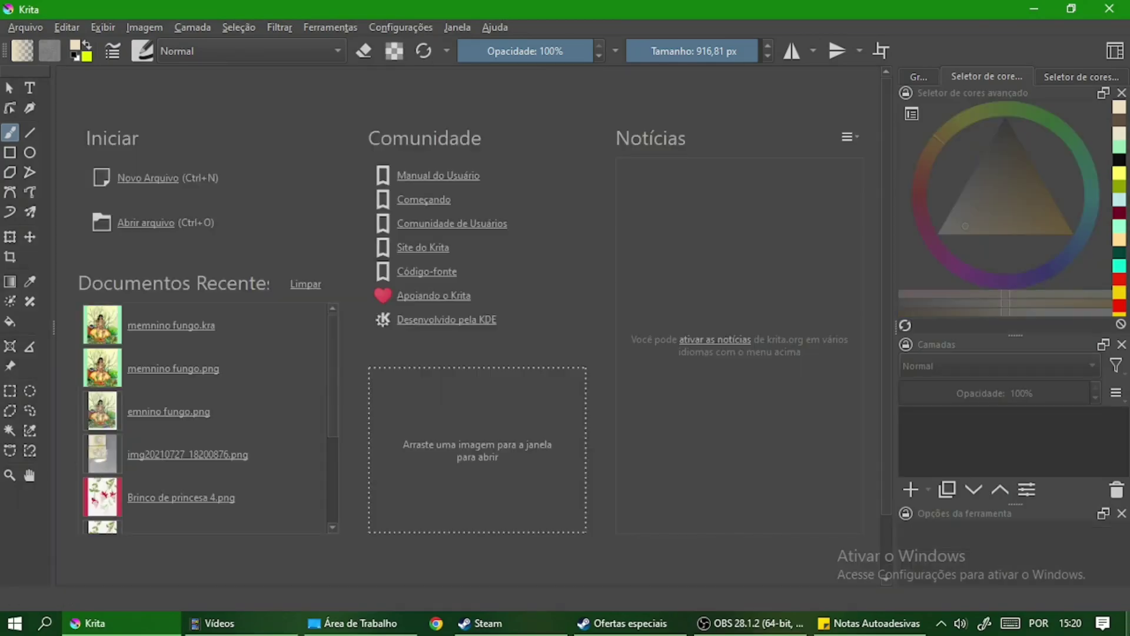
Drag flower photo 20210706_174008 from the Área de Trabalho folder into Krita to open it.
click(154, 624)
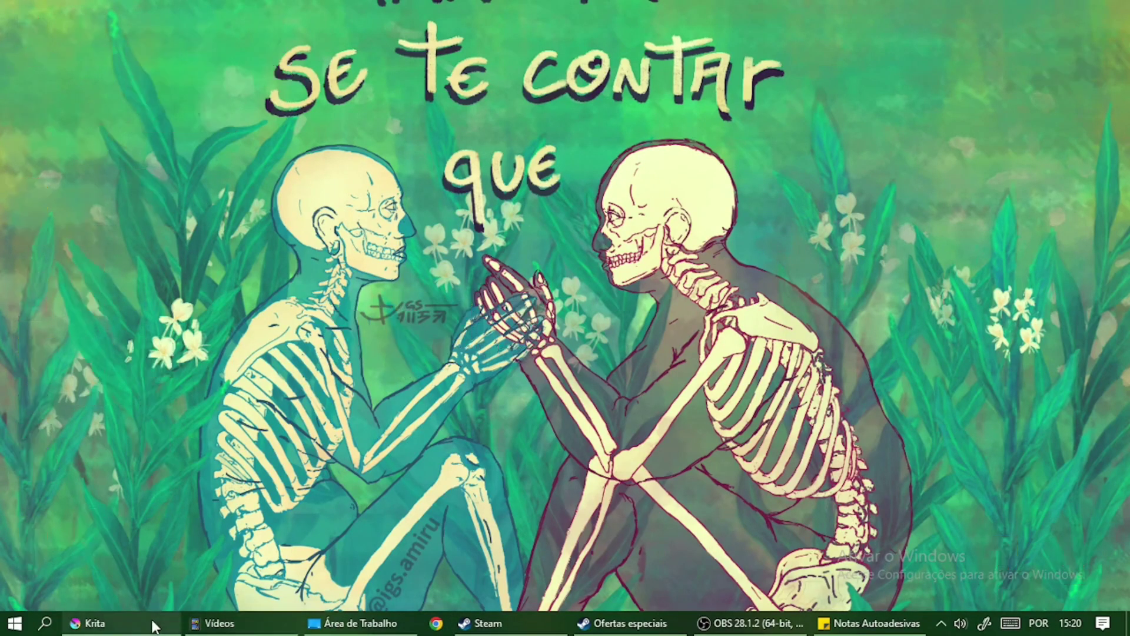
click(154, 624)
click(354, 623)
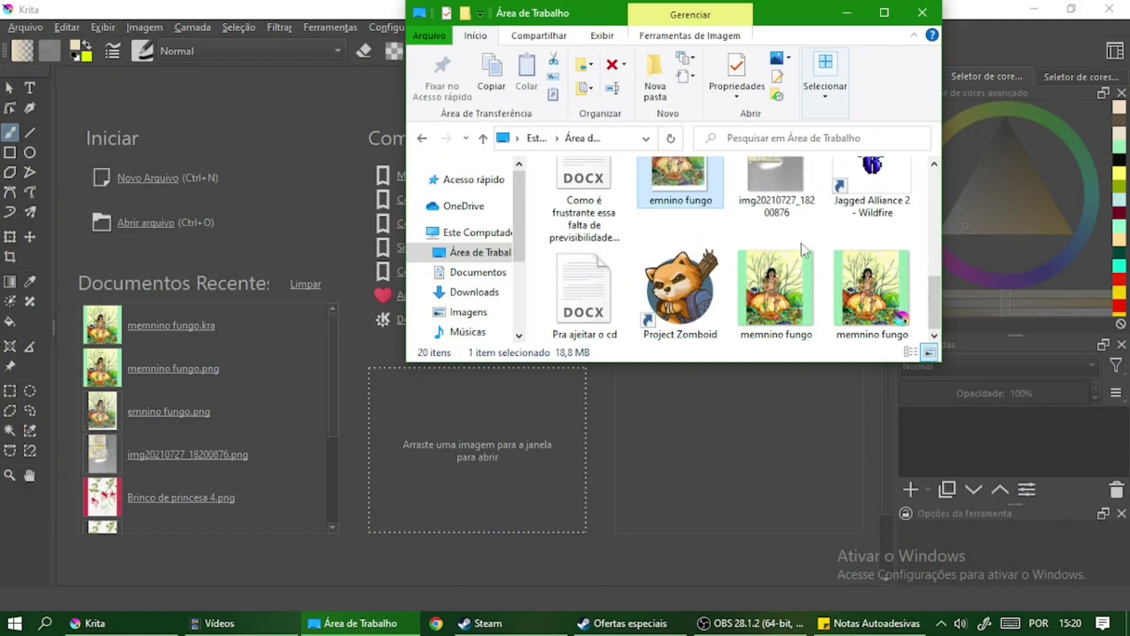
scroll(783, 253, down, 5)
scroll(771, 259, up, 2)
scroll(761, 265, up, 3)
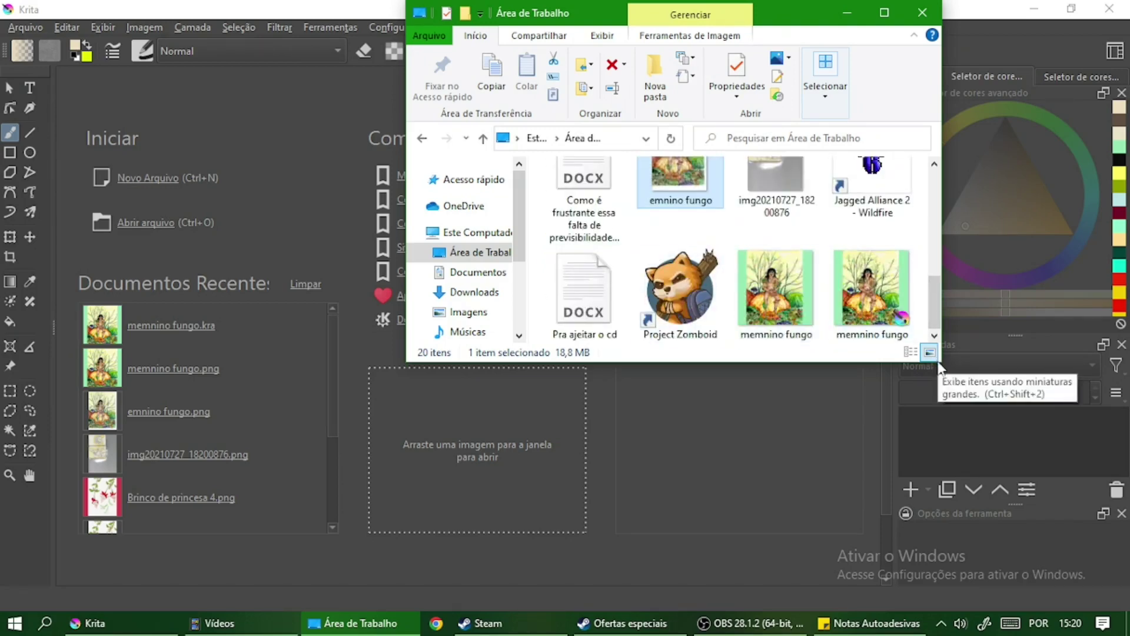
drag(935, 303, 933, 229)
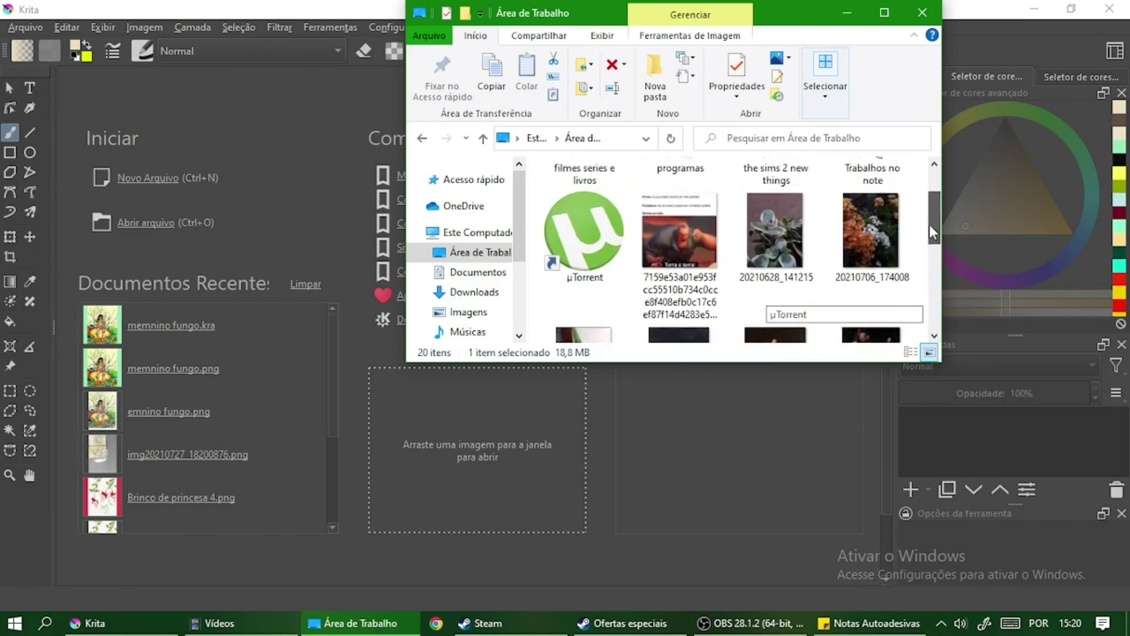
click(868, 271)
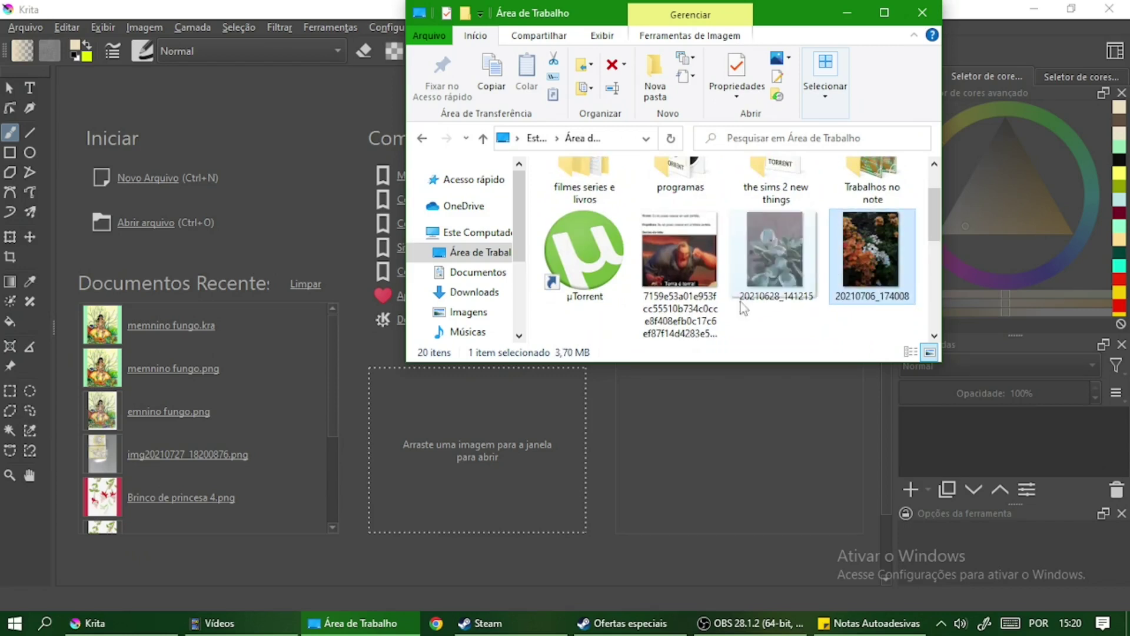
drag(745, 307, 512, 415)
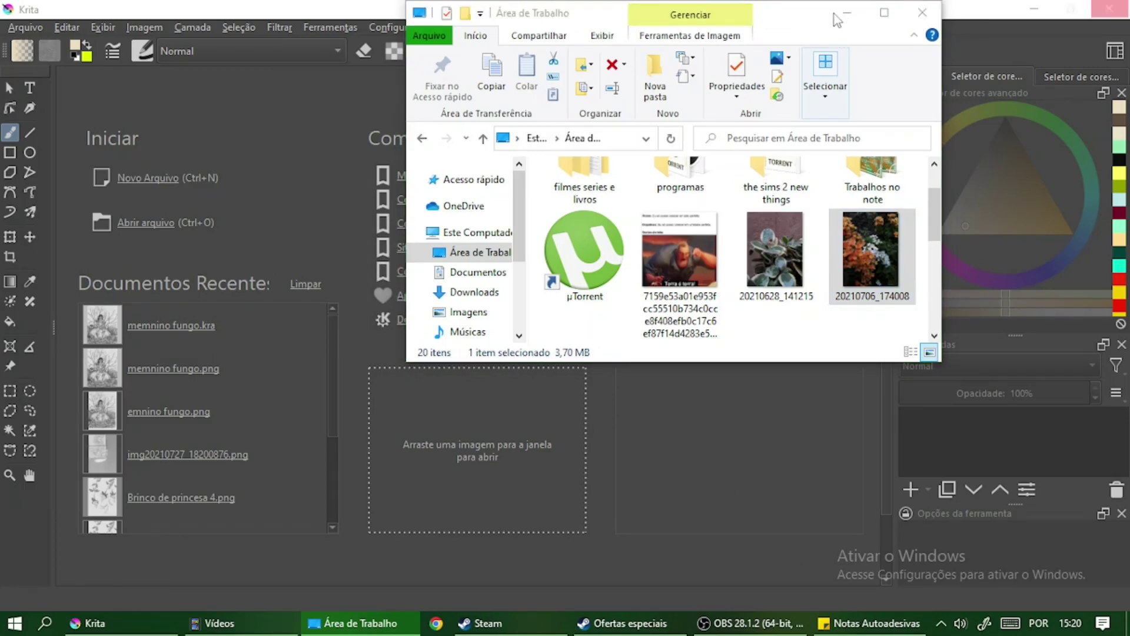
click(849, 13)
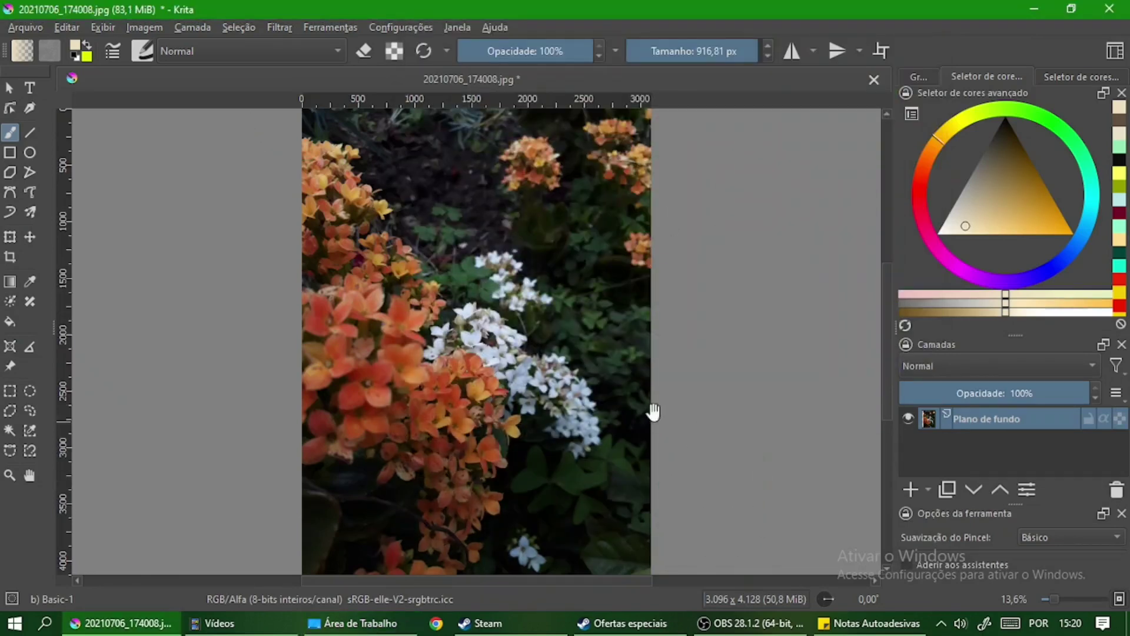
Apply a curves adjustment to the flower photo that brightens the highlights and slightly darkens the midtones.
scroll(701, 323, down, 2)
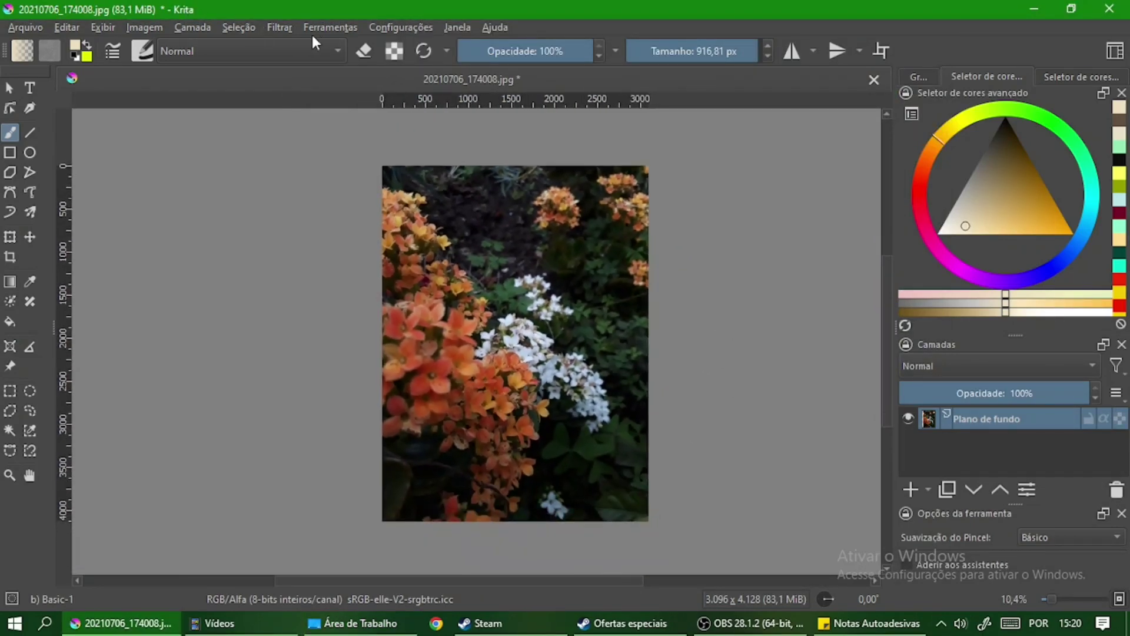
click(279, 27)
click(280, 27)
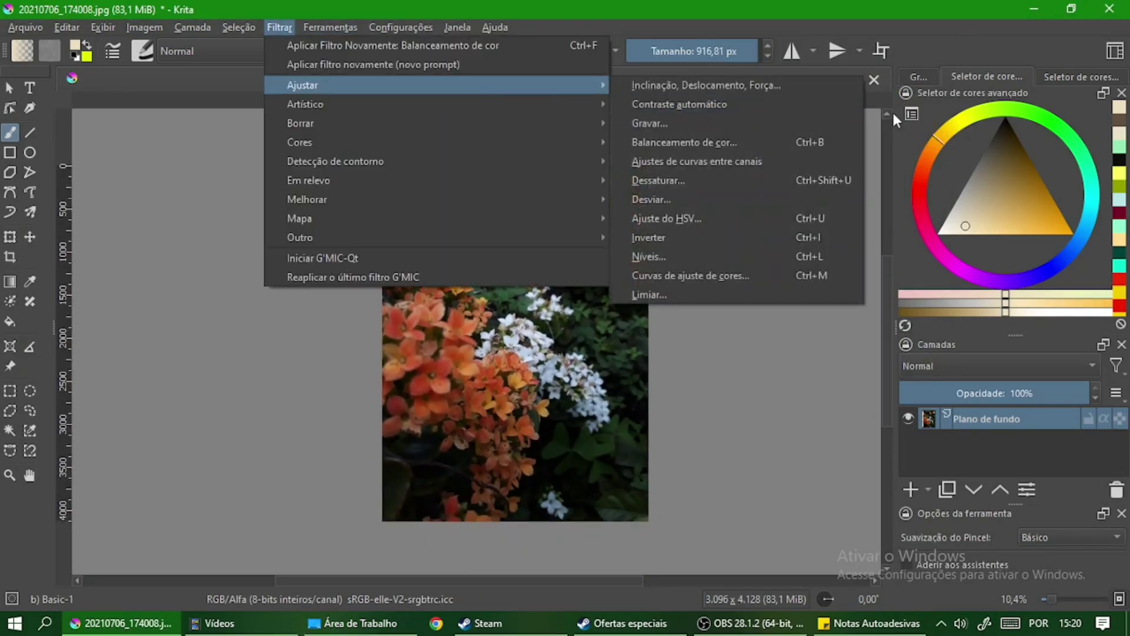
click(704, 275)
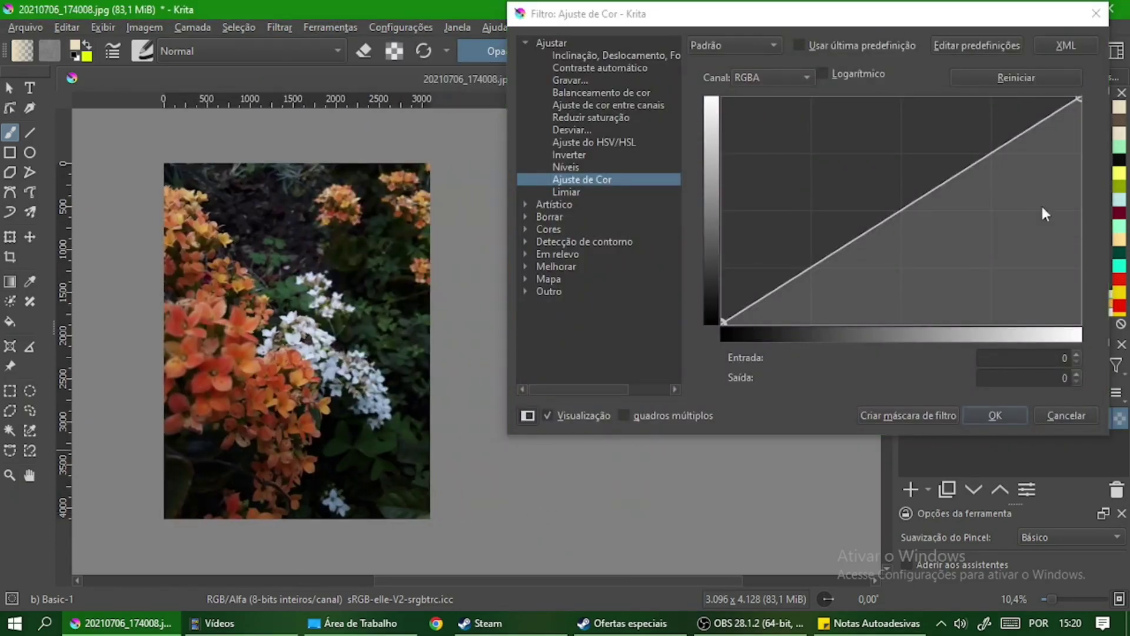
mouse_move(726, 325)
mouse_down()
mouse_move(742, 321)
mouse_move(724, 323)
mouse_up()
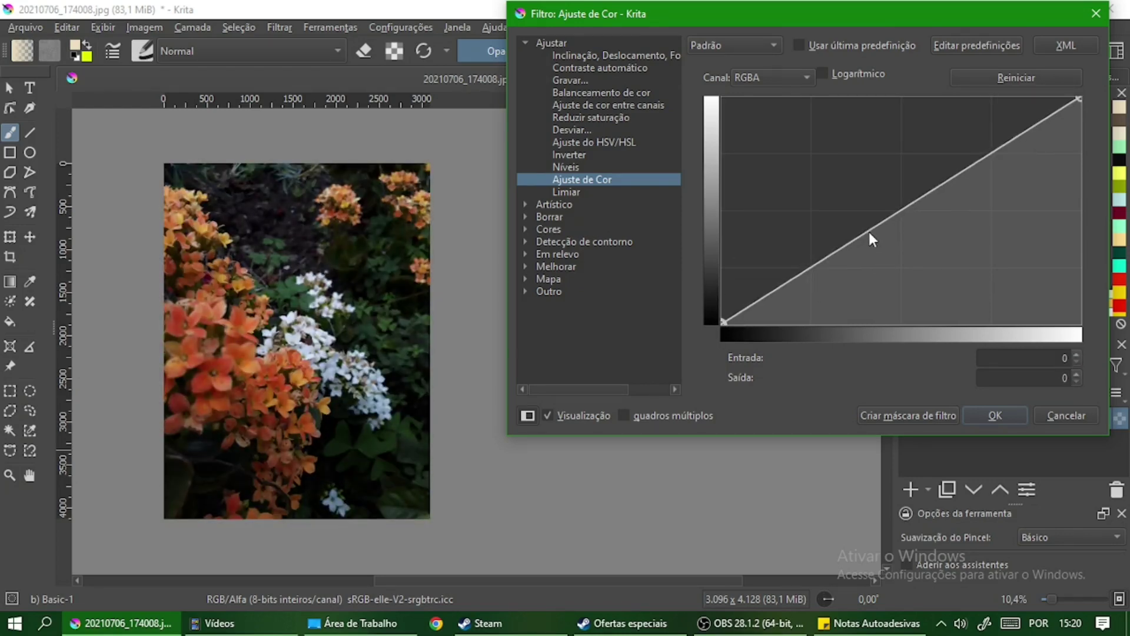
drag(870, 233, 874, 239)
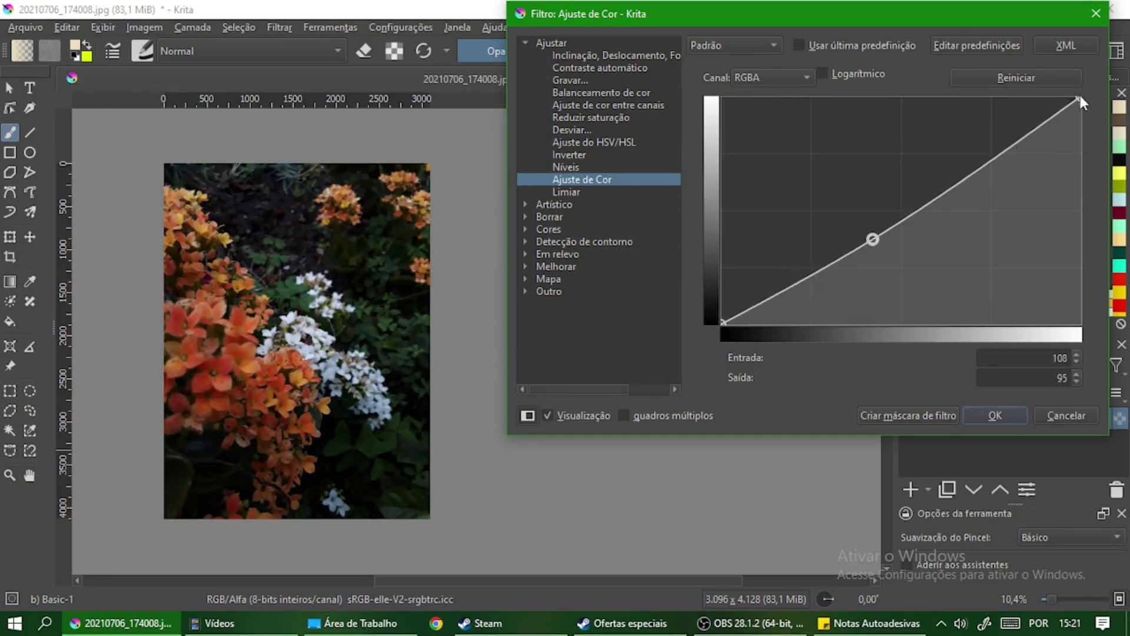
mouse_move(1080, 99)
mouse_down()
mouse_move(1014, 99)
mouse_move(1028, 98)
mouse_up()
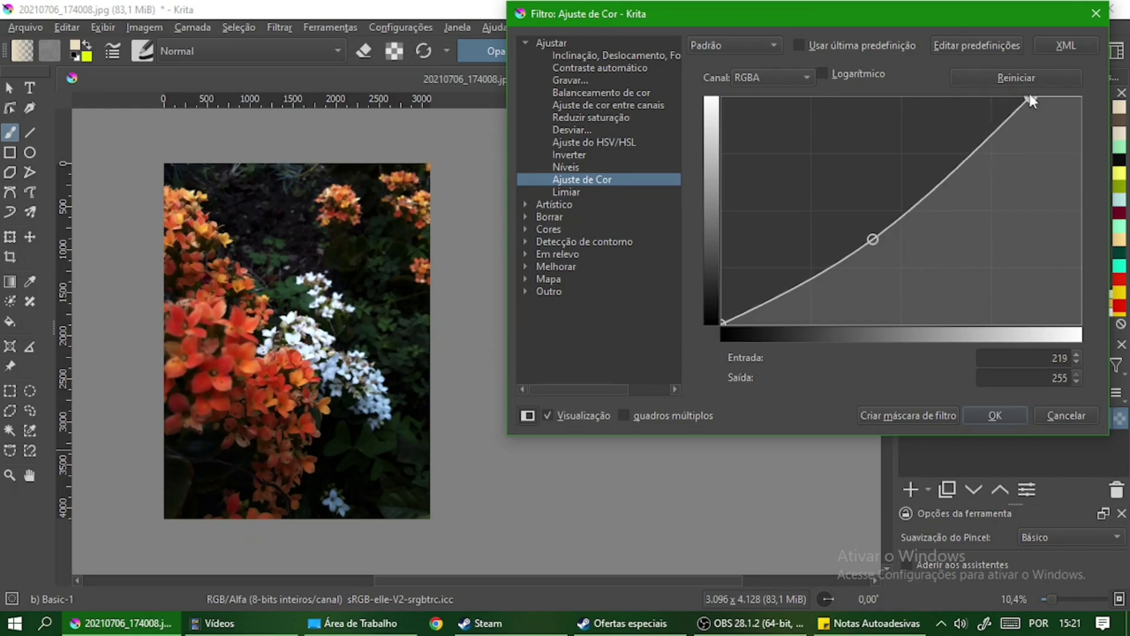
click(549, 414)
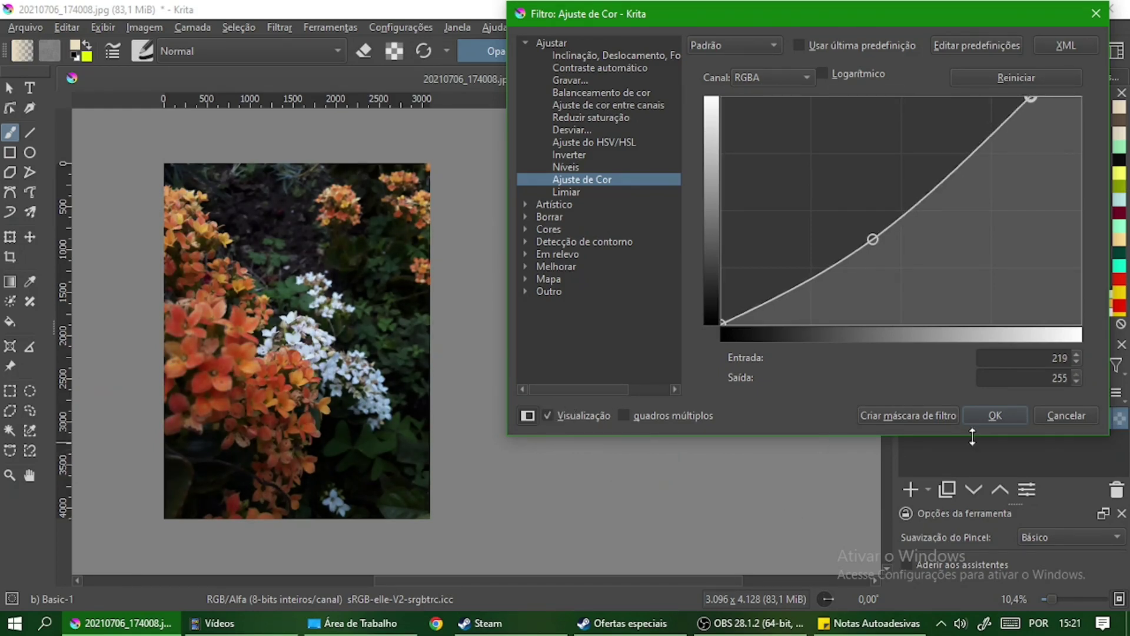
click(994, 415)
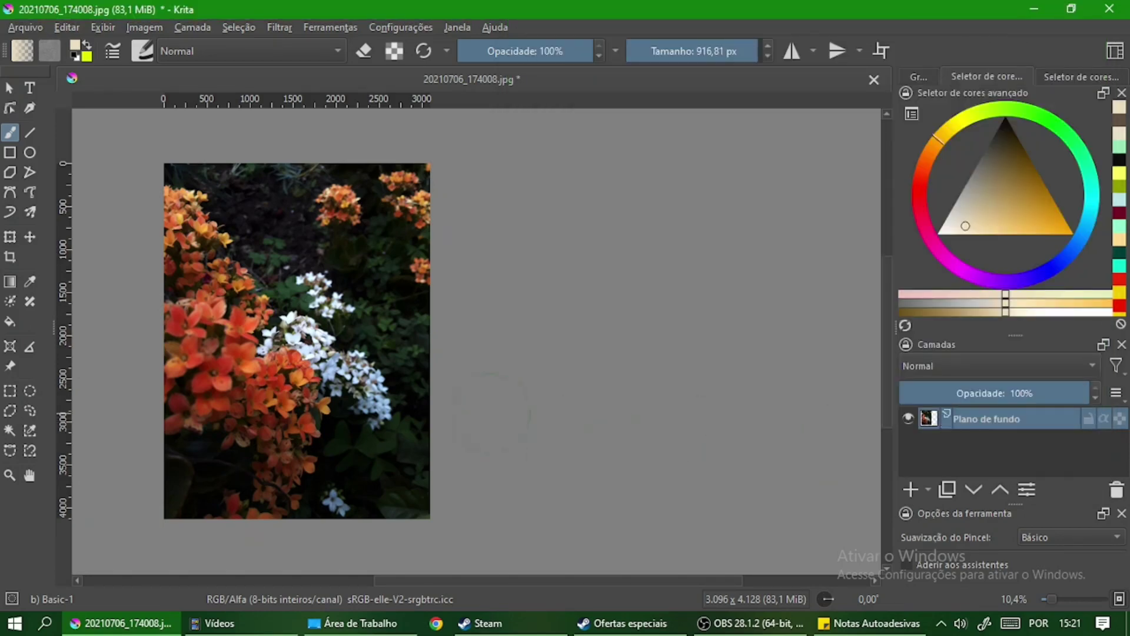
Raise the flower photo's saturation to about 20 with the HSV/HSL adjustment.
click(279, 27)
mouse_move(302, 85)
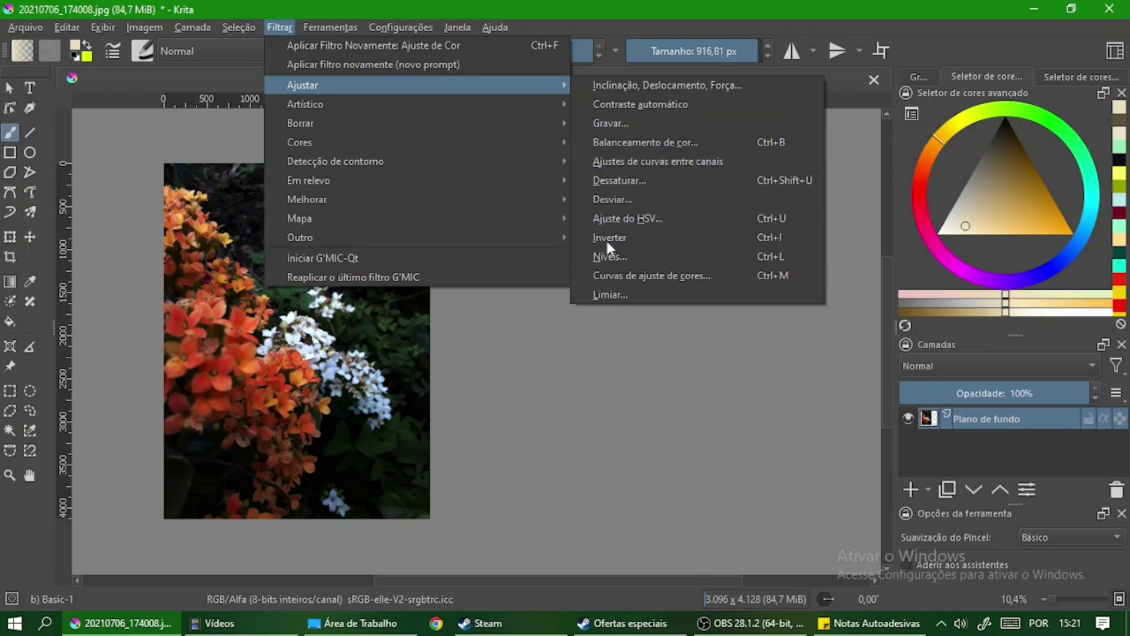
click(627, 219)
drag(896, 122, 923, 126)
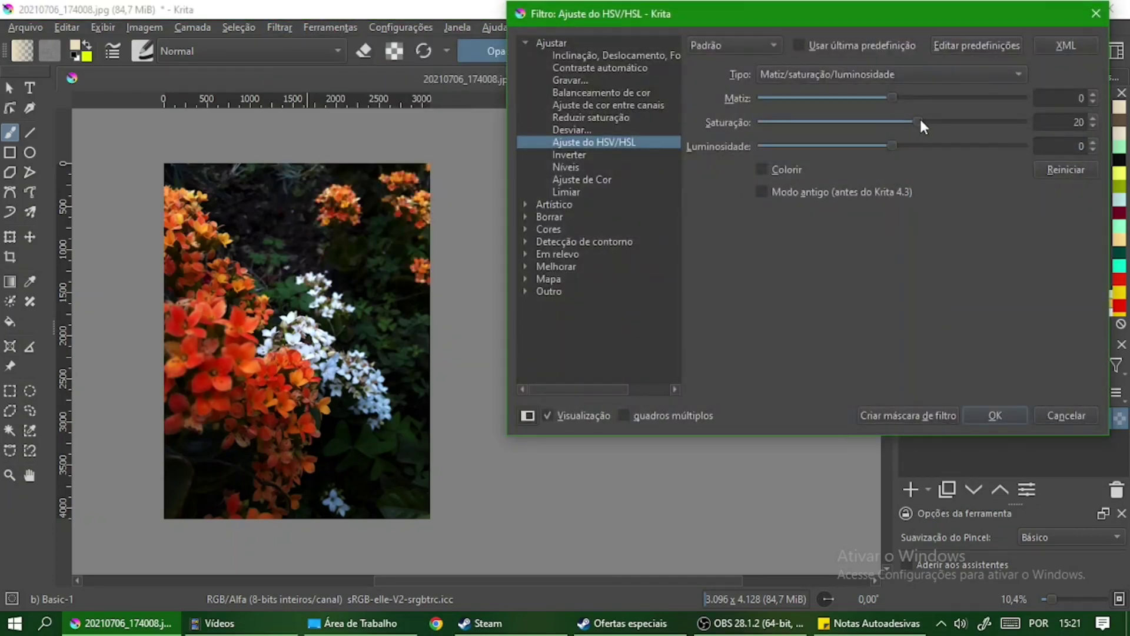
click(994, 419)
drag(455, 418, 657, 384)
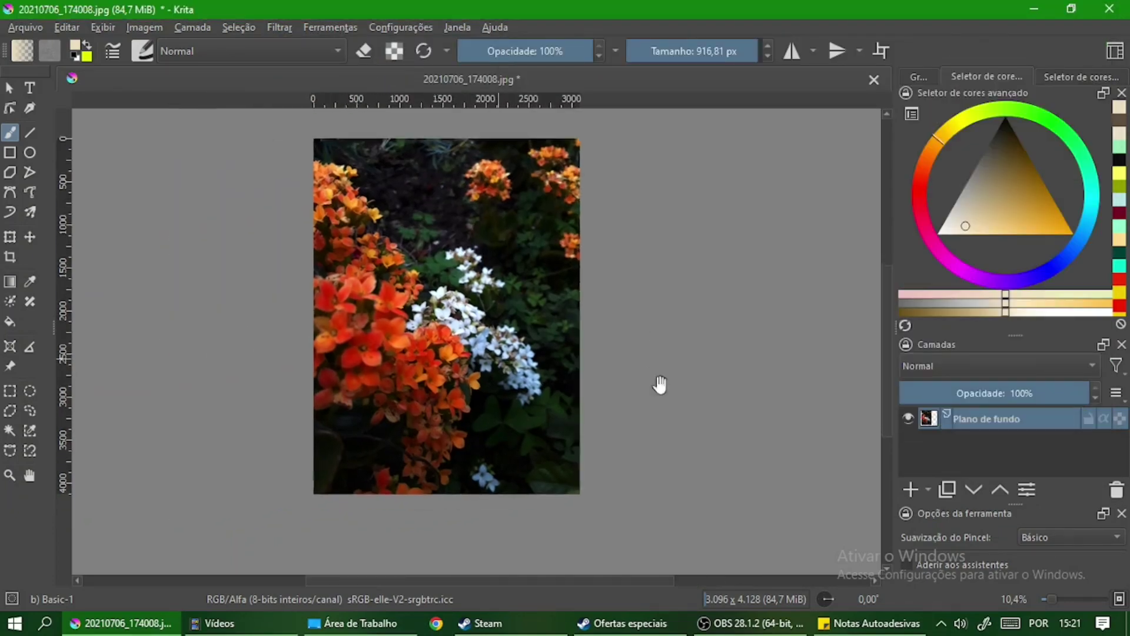
scroll(656, 383, up, 3)
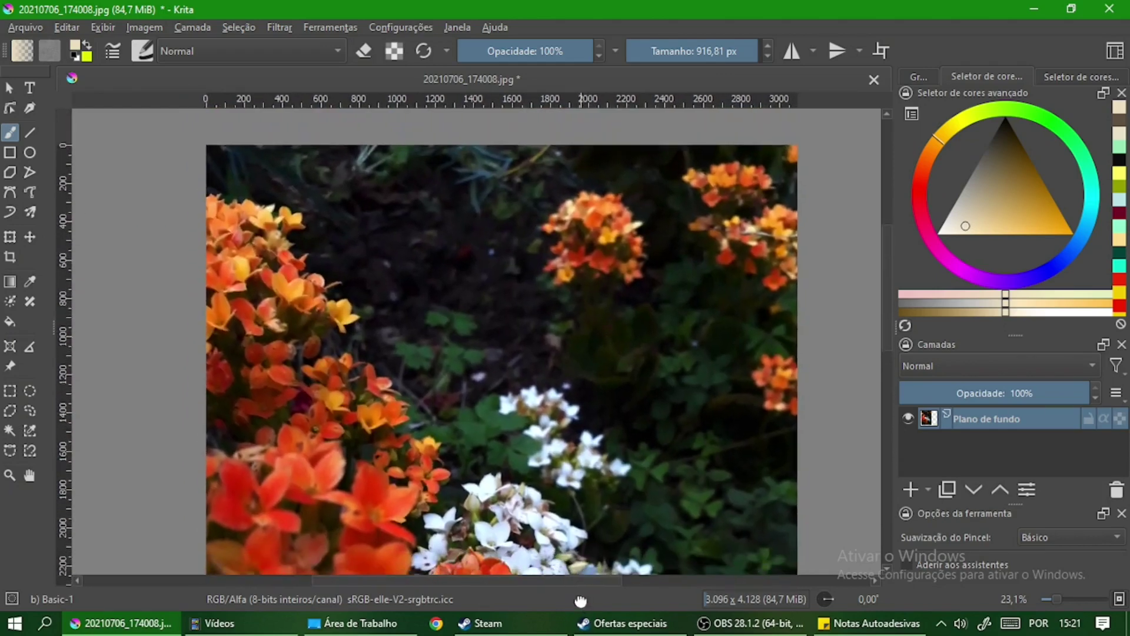
drag(576, 549, 757, 311)
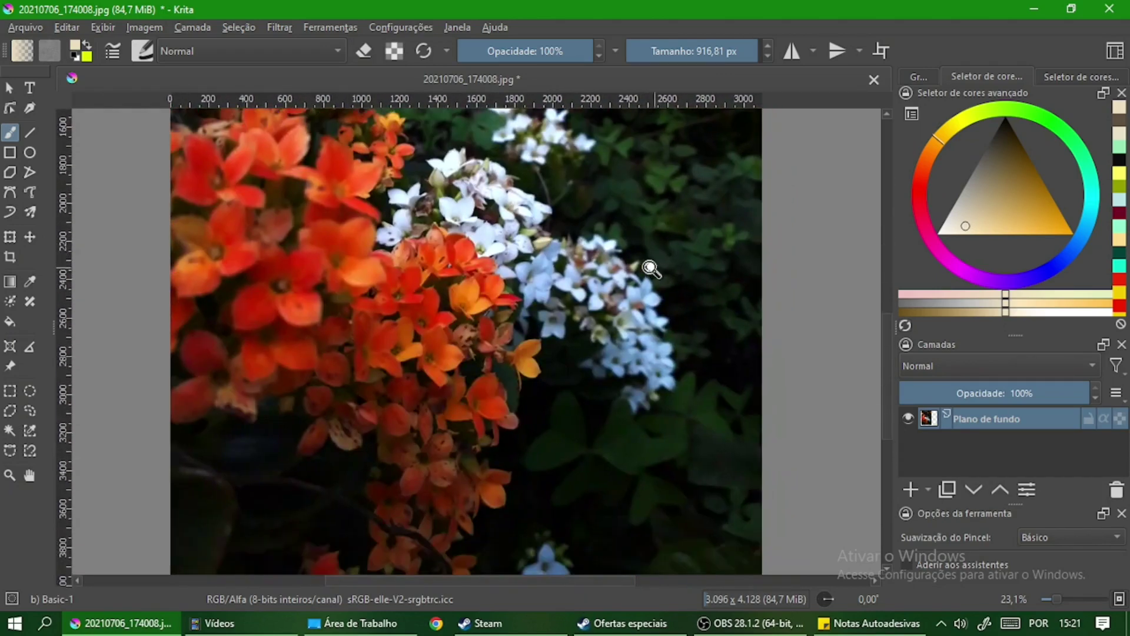
scroll(757, 310, down, 3)
Drop succulent photo 20210628_141215 onto the canvas with Inserir como nova camada.
click(354, 623)
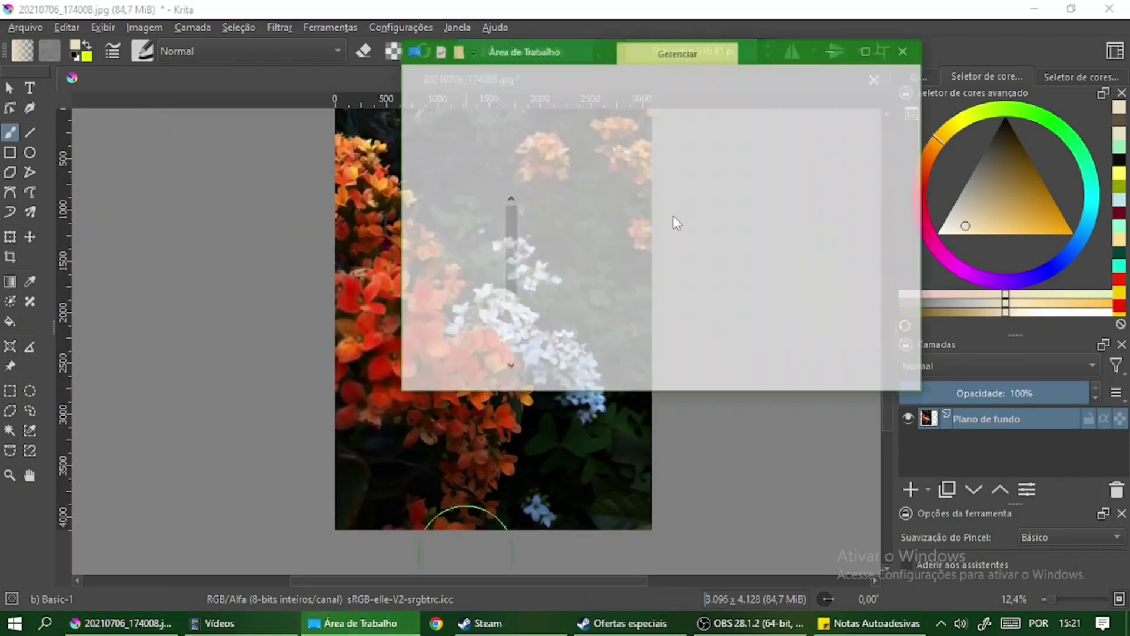
drag(755, 526, 765, 532)
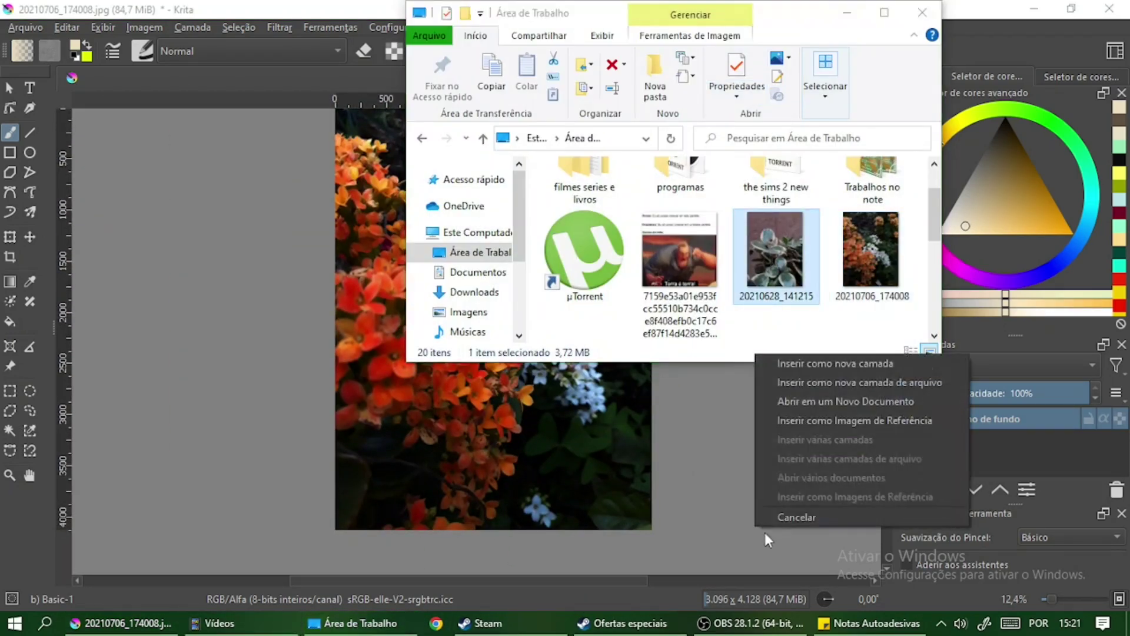
click(863, 365)
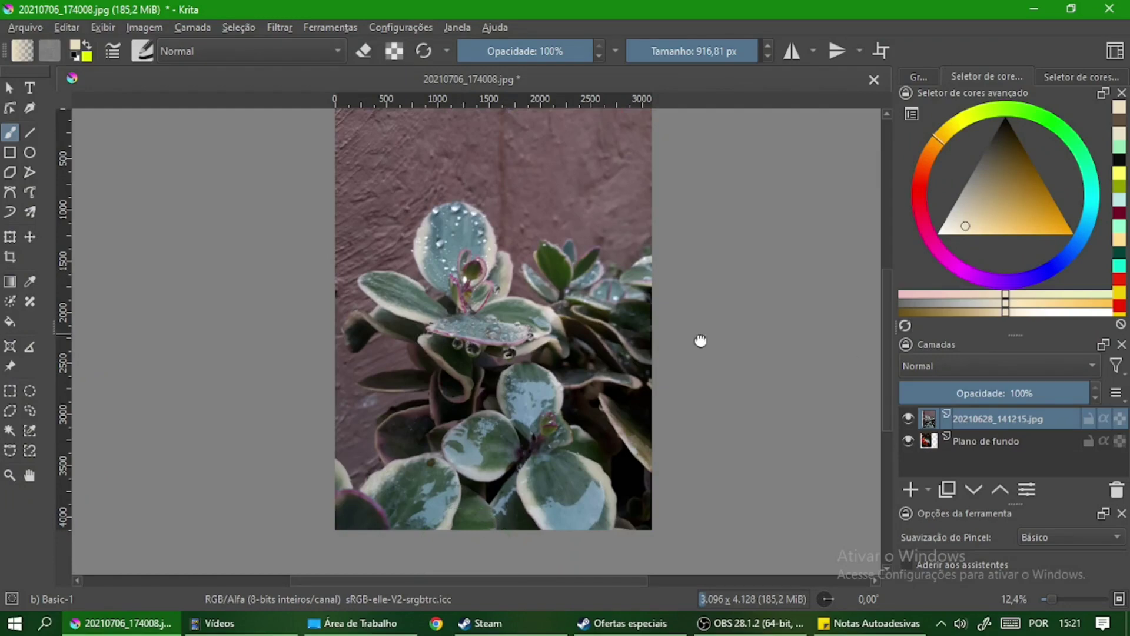
Apply a colour curve to the plant photo with deeper blacks, lower midtones and brighter highlights.
scroll(701, 340, down, 1)
scroll(601, 304, up, 3)
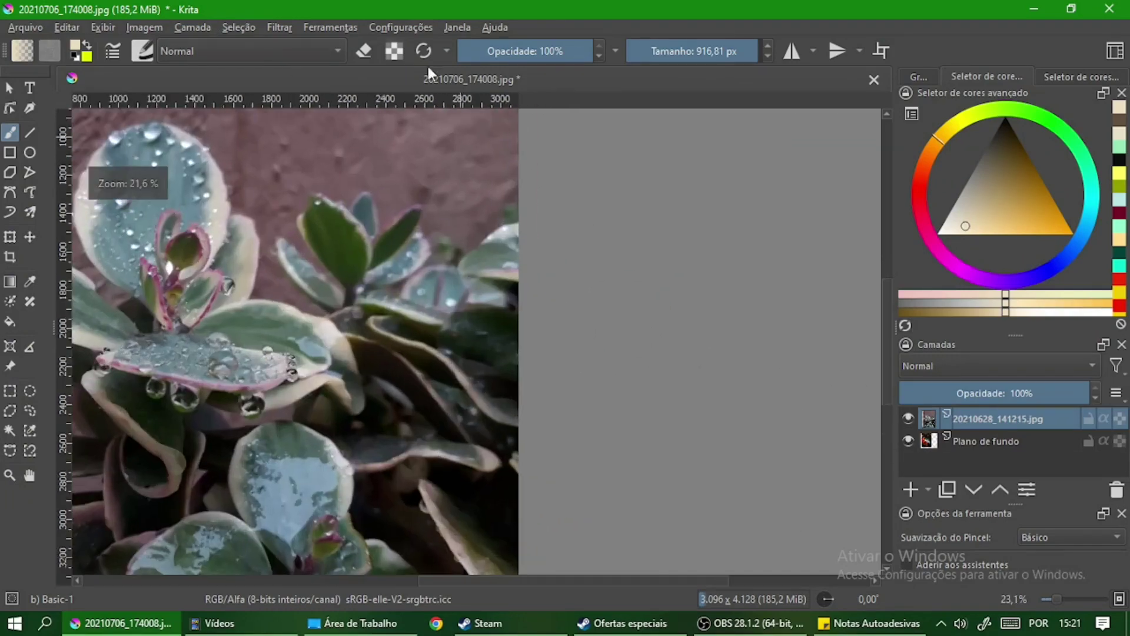
scroll(464, 274, up, 2)
click(278, 27)
mouse_move(239, 27)
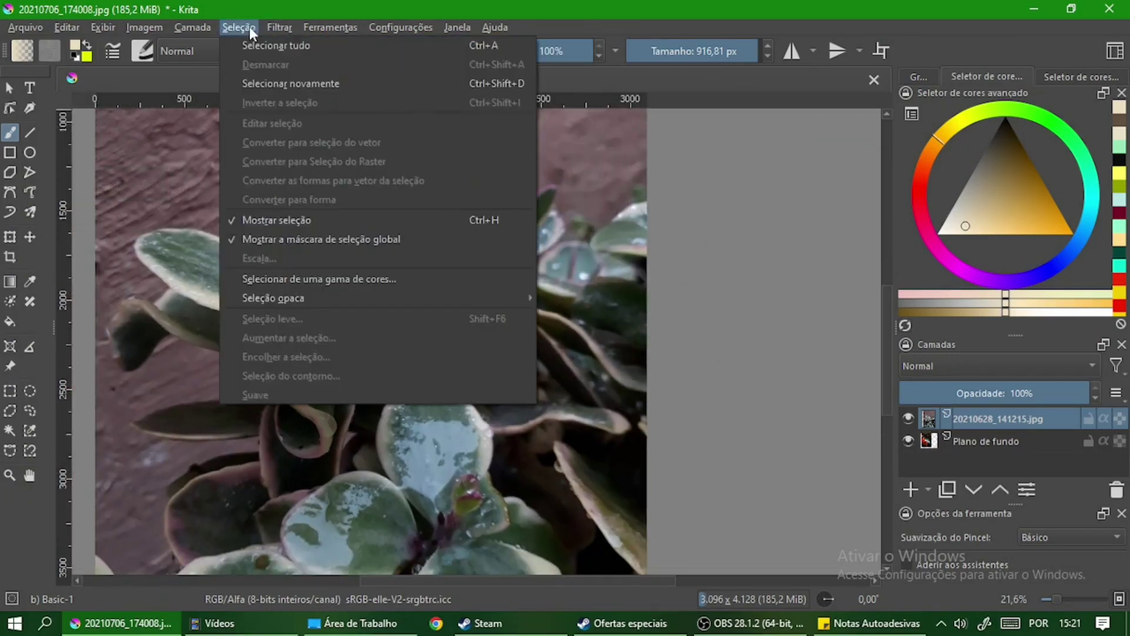
click(695, 276)
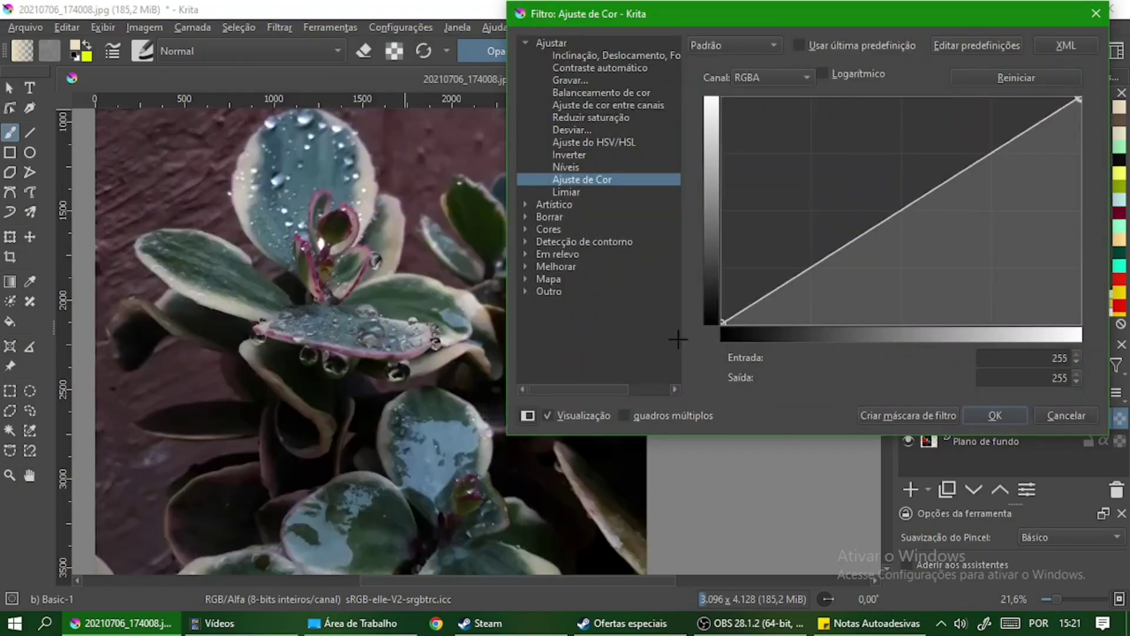
drag(723, 322, 744, 321)
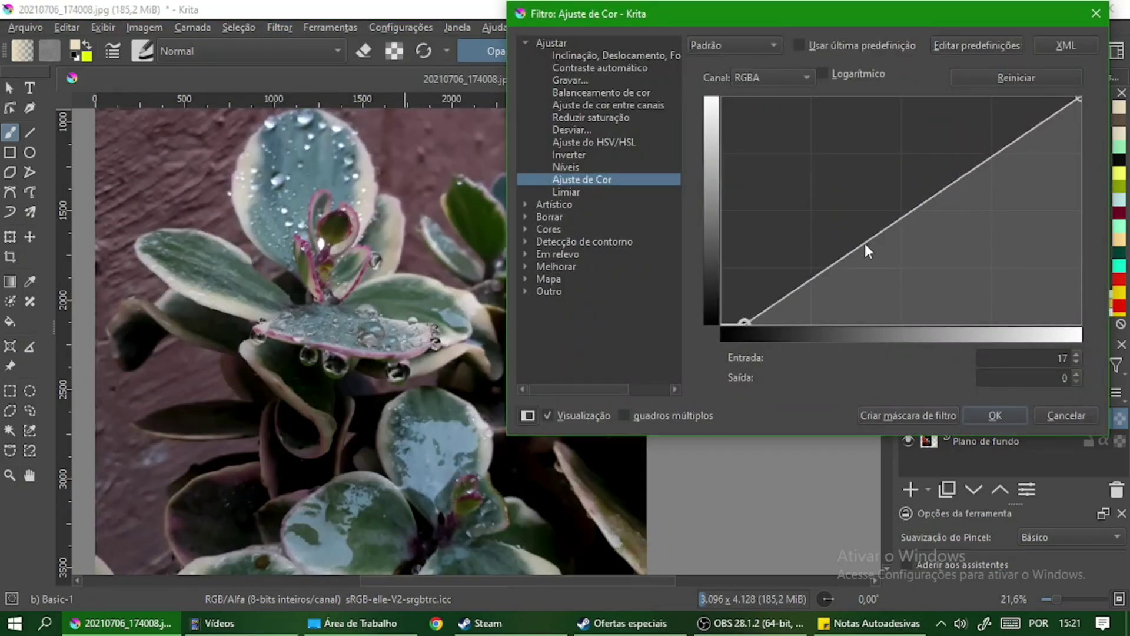
drag(867, 251, 870, 246)
click(1078, 98)
drag(1078, 98, 1039, 88)
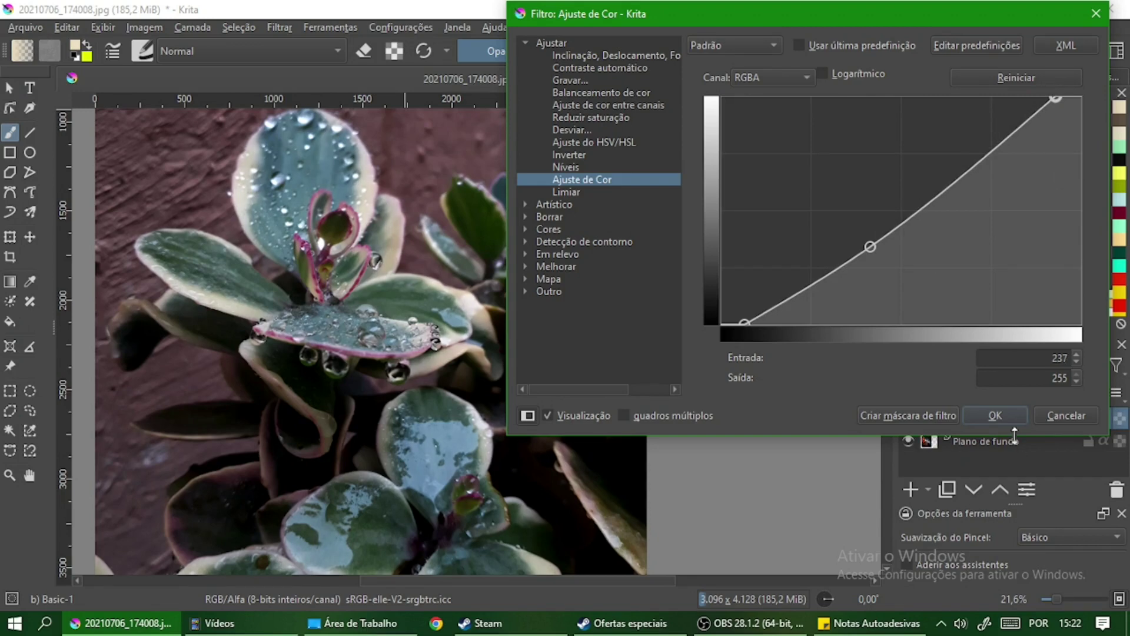
click(995, 415)
Raise the plant photo's saturation by about 23 in the HSV/HSL adjustment.
click(183, 30)
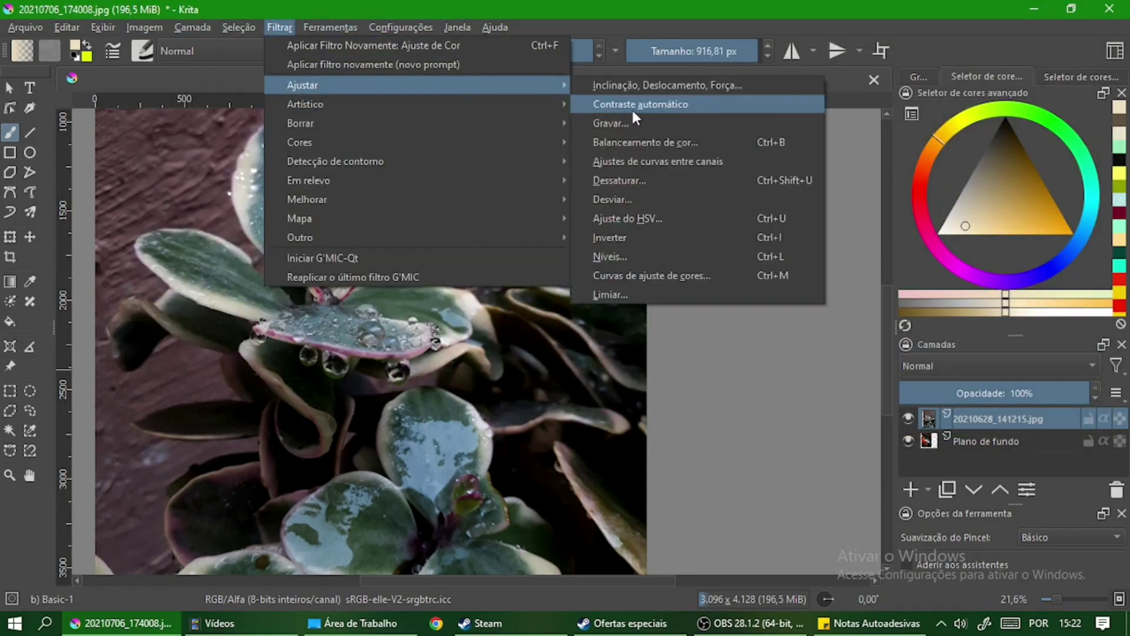
click(634, 220)
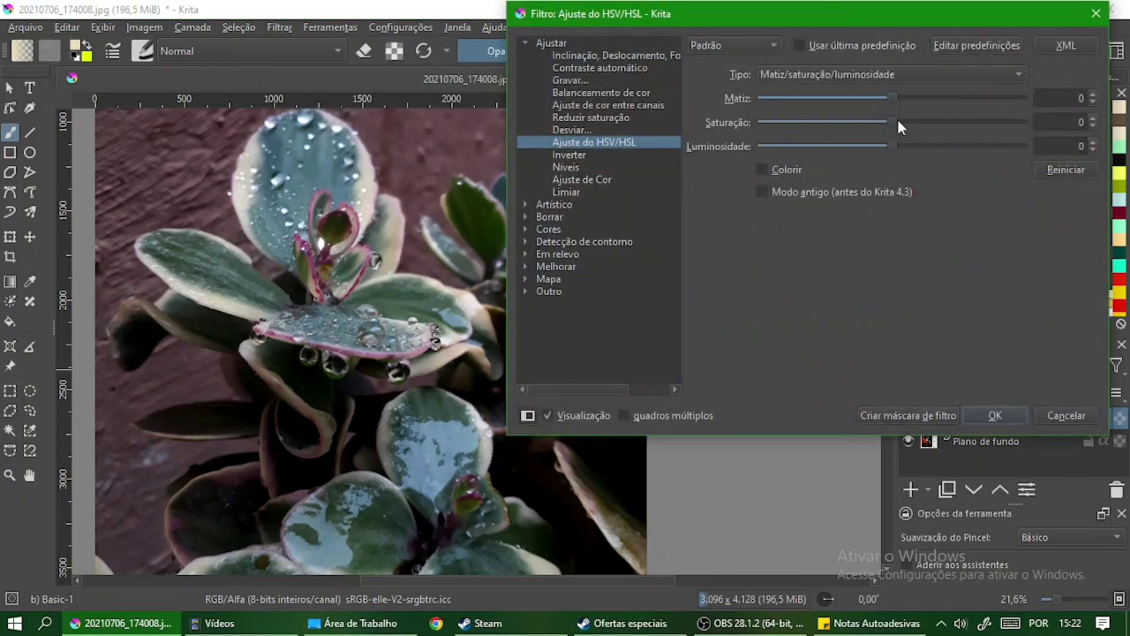
drag(894, 121, 937, 126)
Apply the saturation boost, then test the plant layer's opacity and visibility.
click(995, 415)
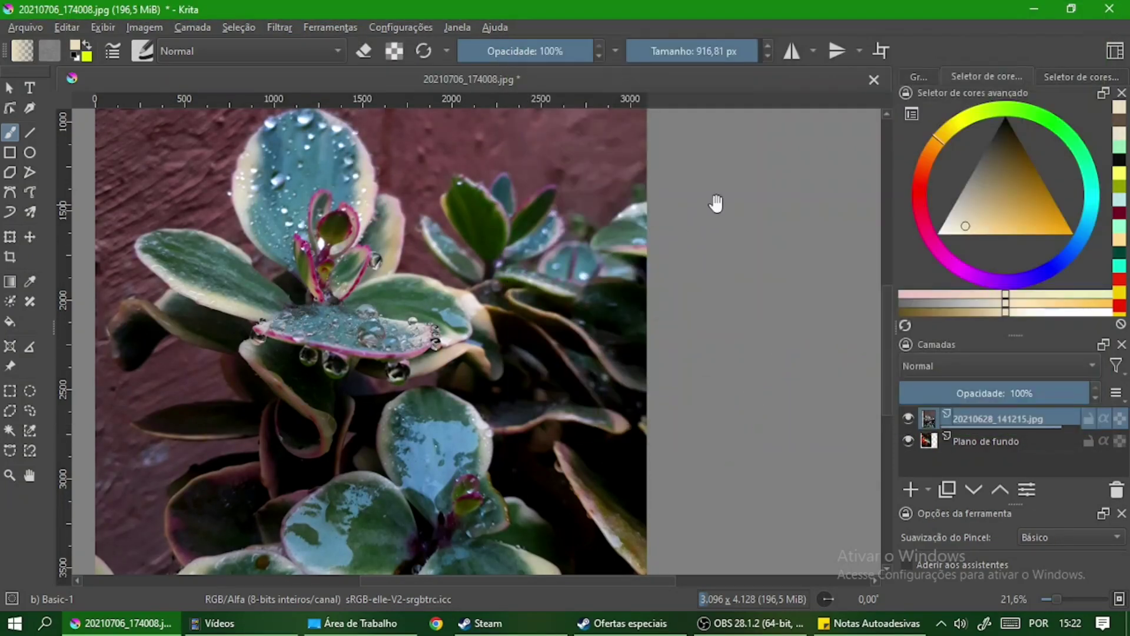
ctrl+scroll(723, 296, down, 3)
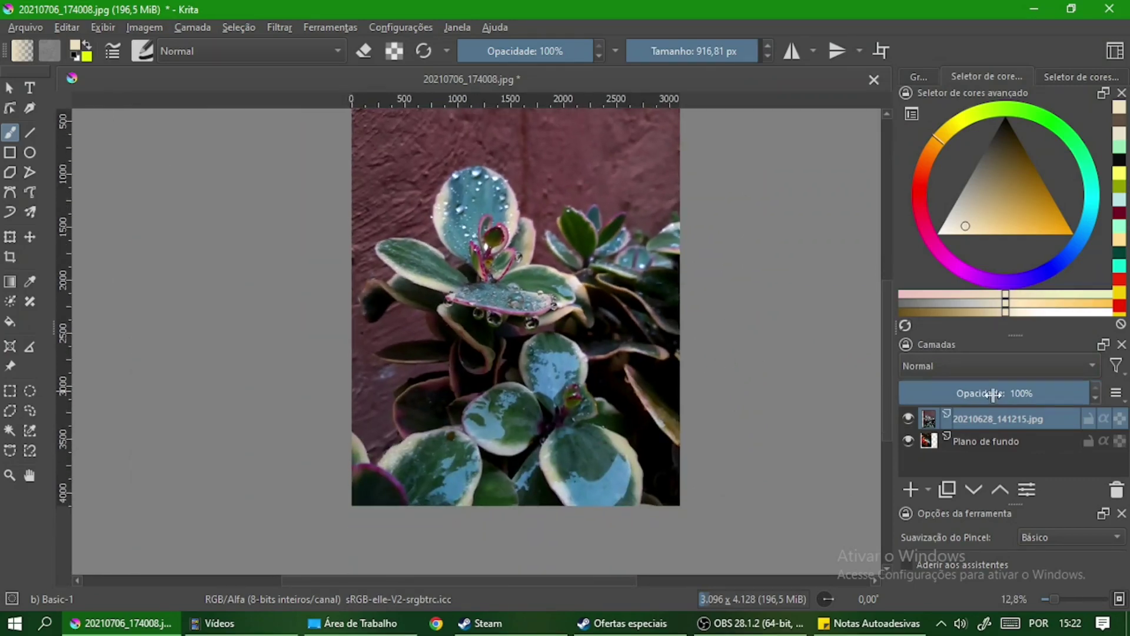
drag(988, 393, 1090, 395)
click(910, 419)
click(910, 420)
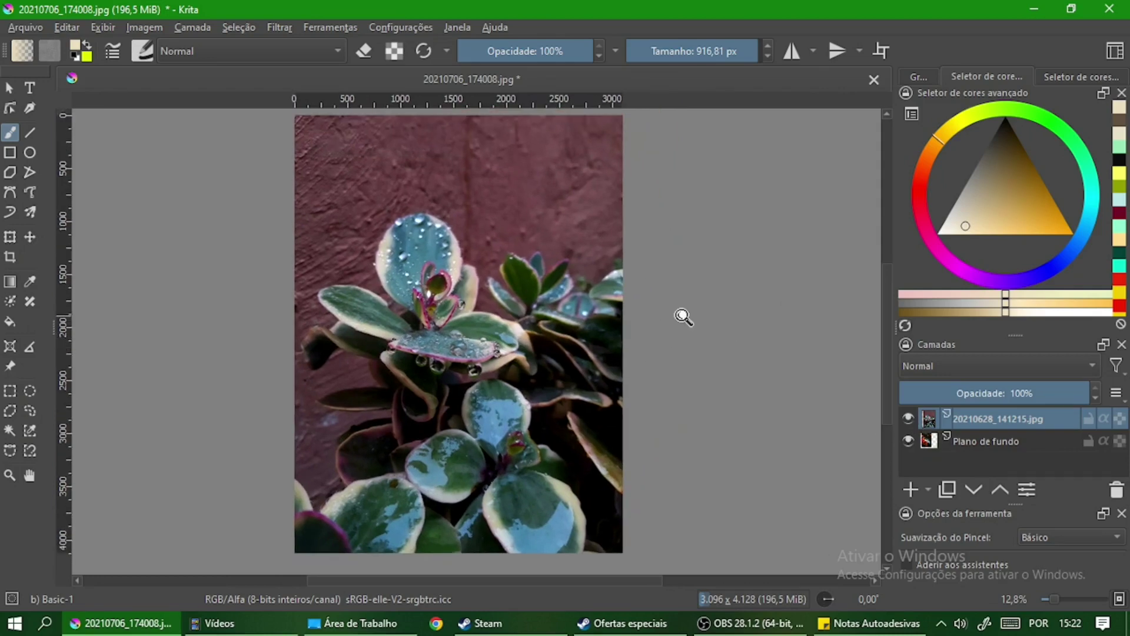
scroll(681, 316, down, 1)
Save the plant version of the image as the JPEG 'editado'.
click(23, 27)
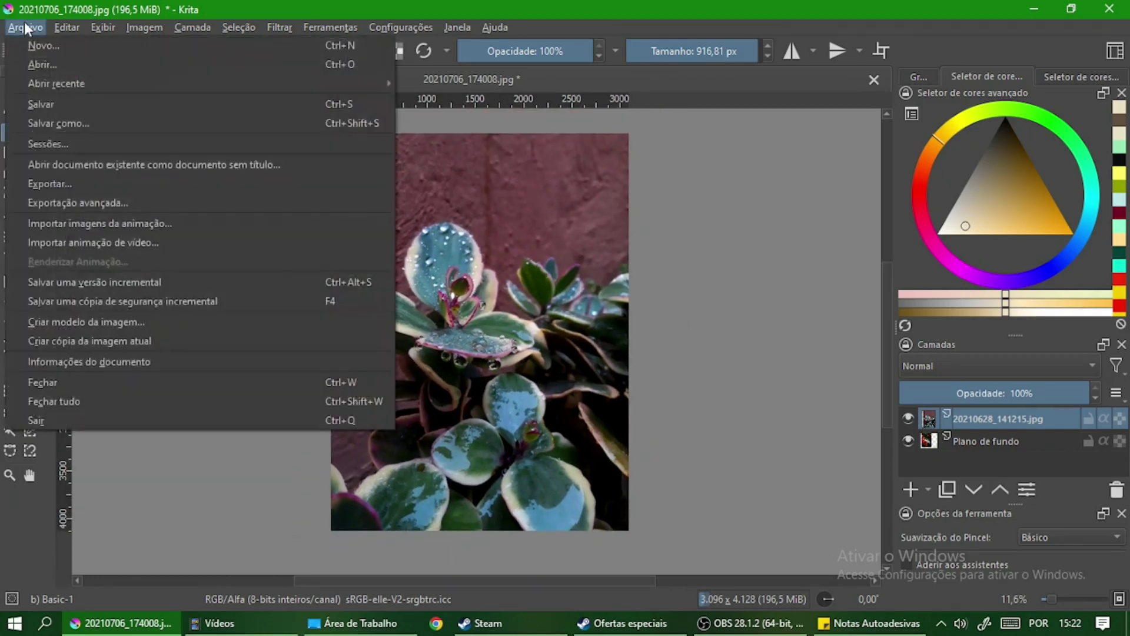
click(62, 124)
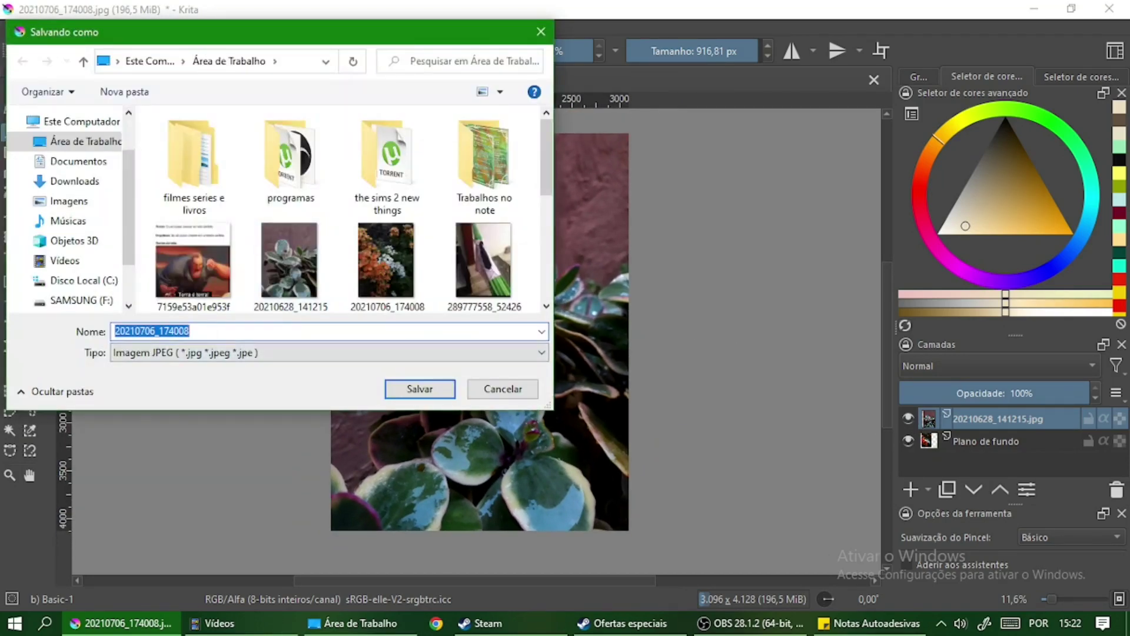
text(editado)
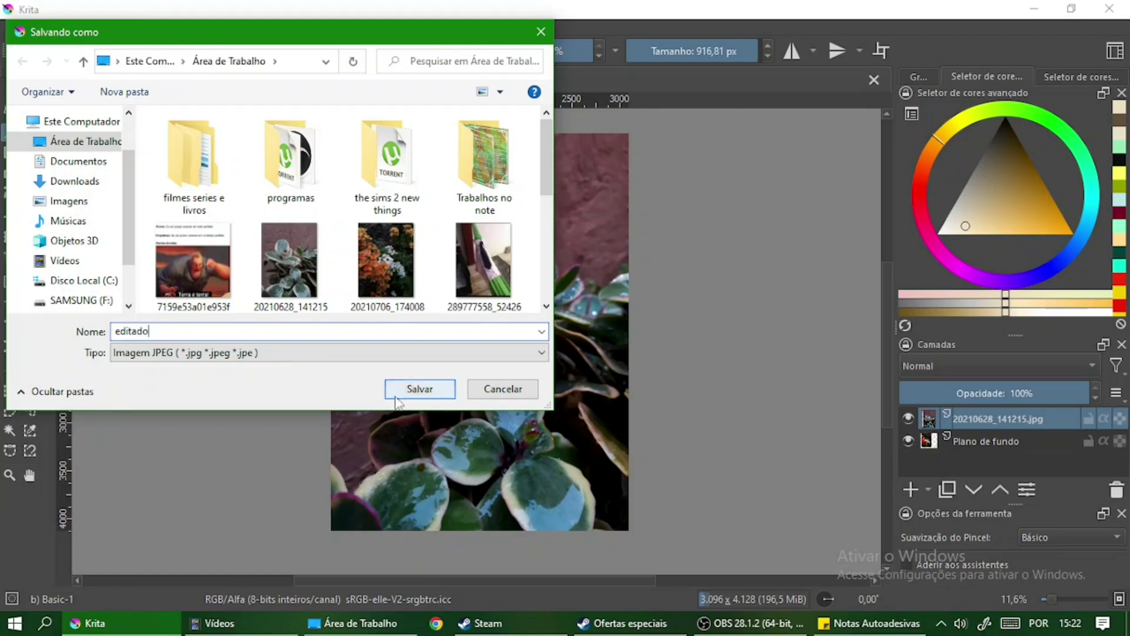
click(398, 388)
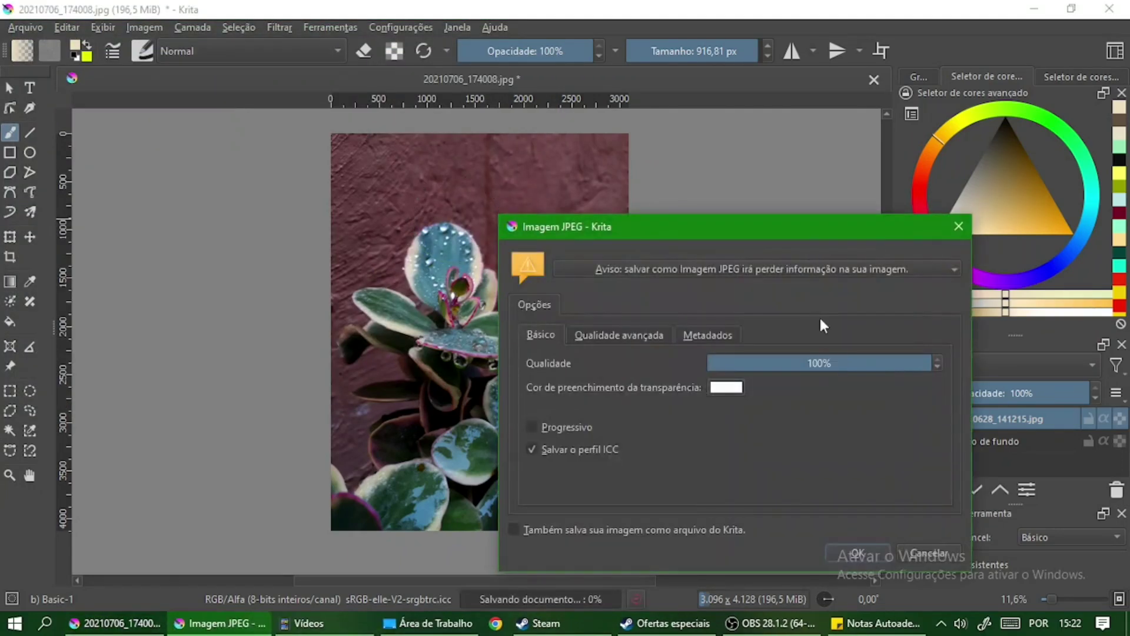
click(832, 448)
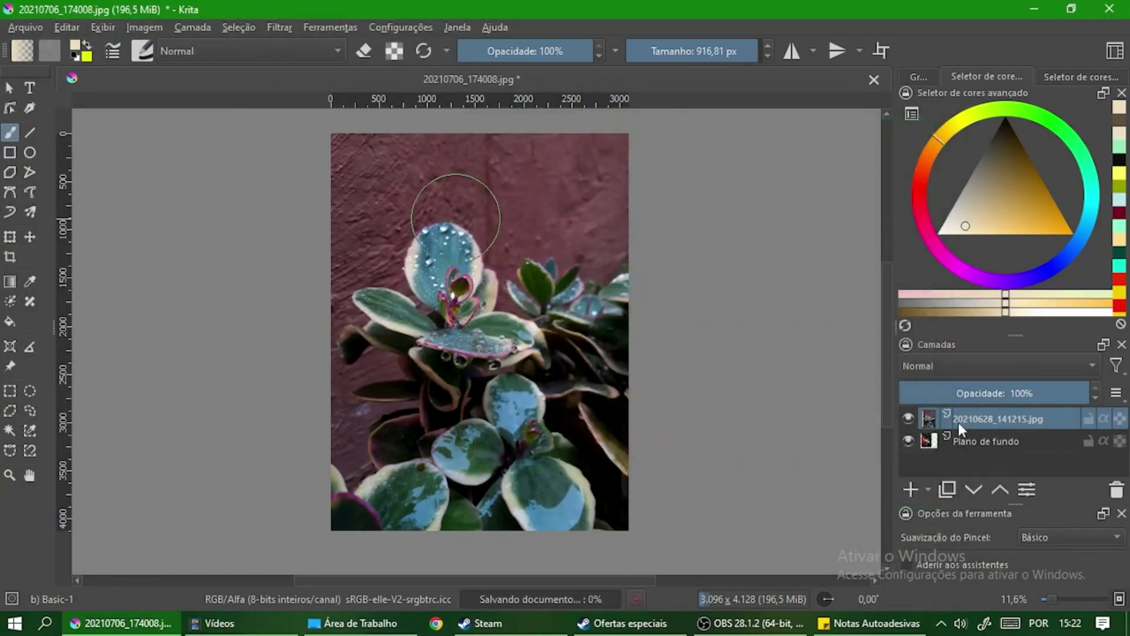
Hide the plant layer and save the flower version as the JPEG 'editado1'.
click(910, 418)
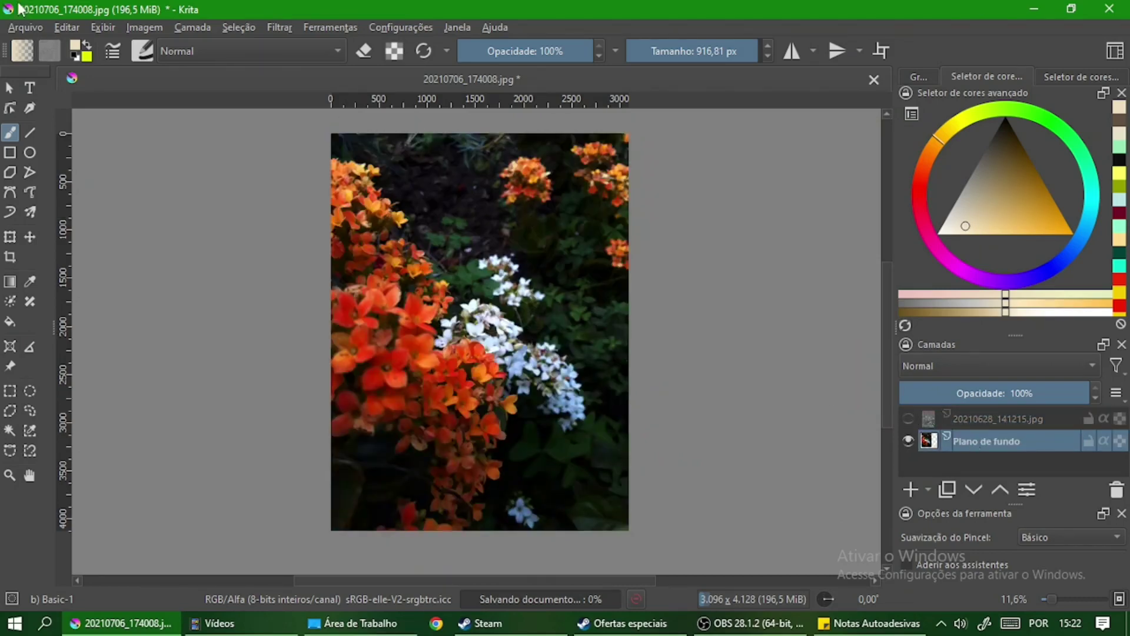
click(26, 28)
click(60, 131)
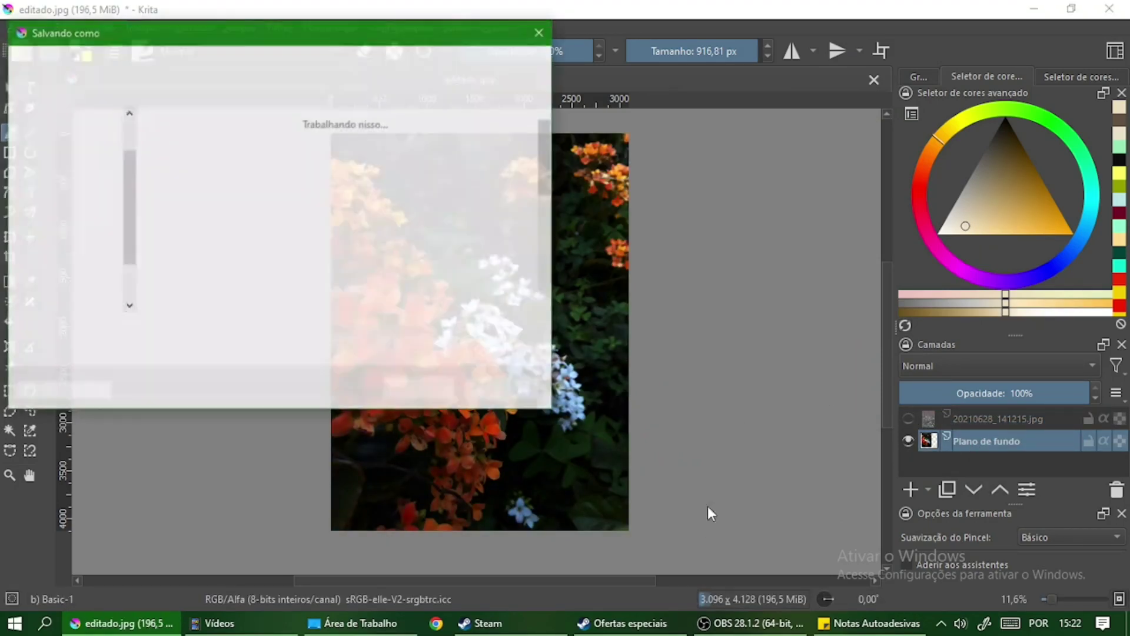
click(175, 328)
click(427, 389)
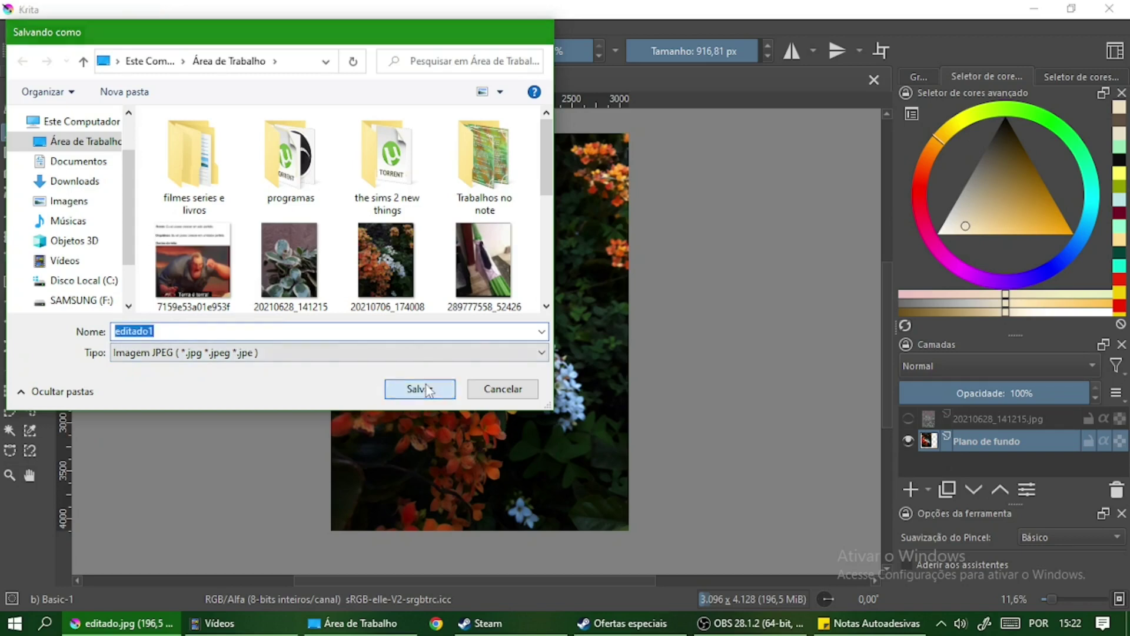
click(860, 552)
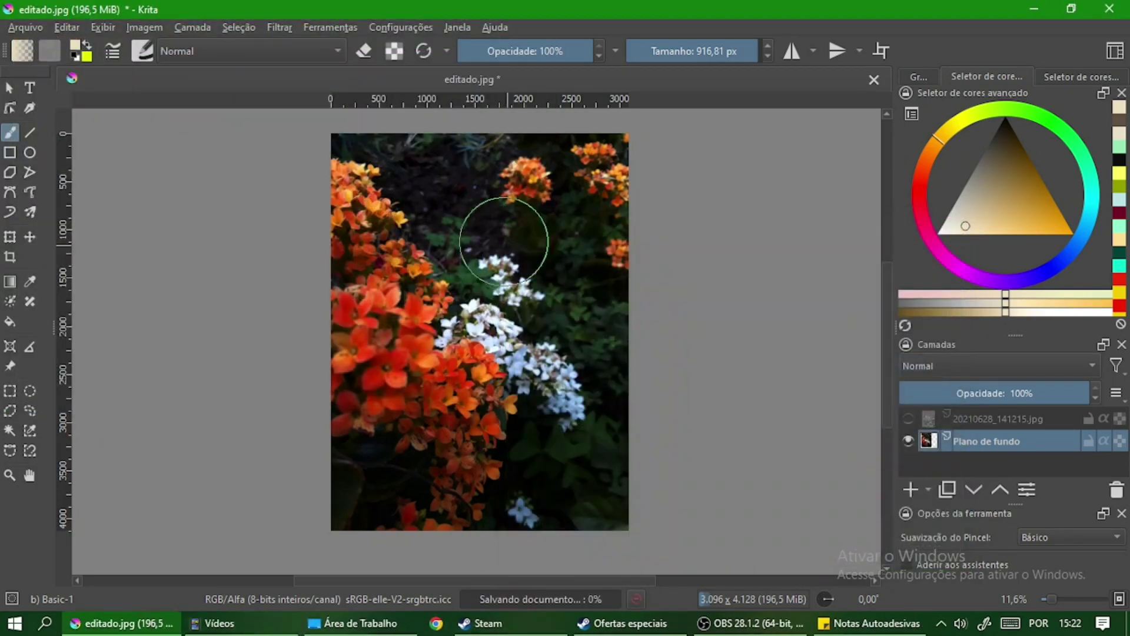
click(875, 623)
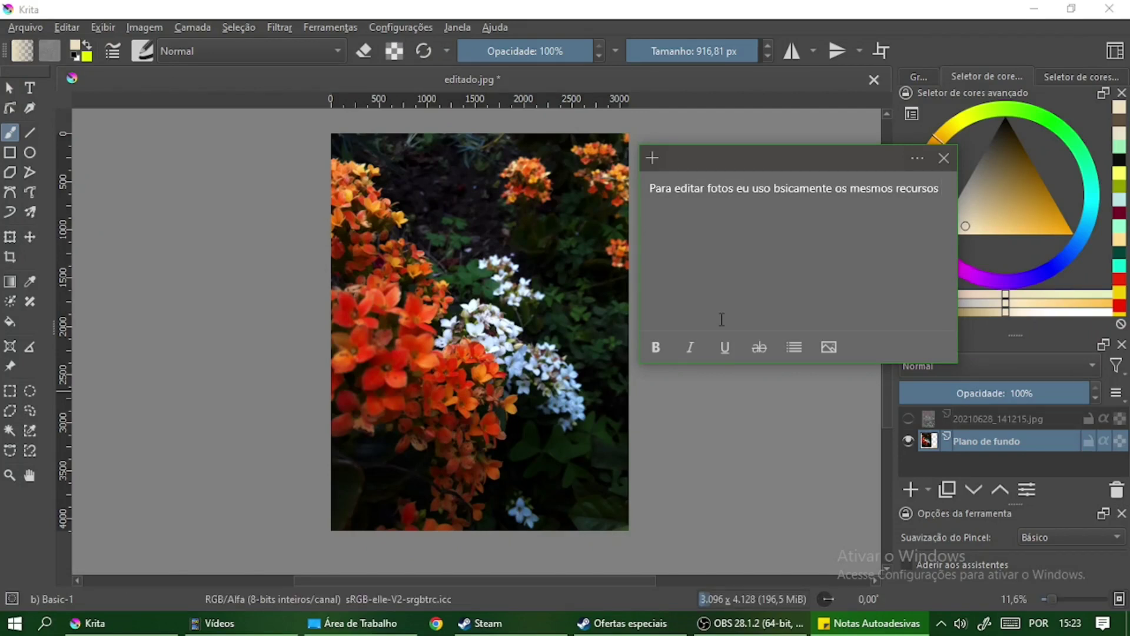
Replace the note text with a message about adding text or watermarks to images.
triple_click(946, 195)
key(BackSpace)
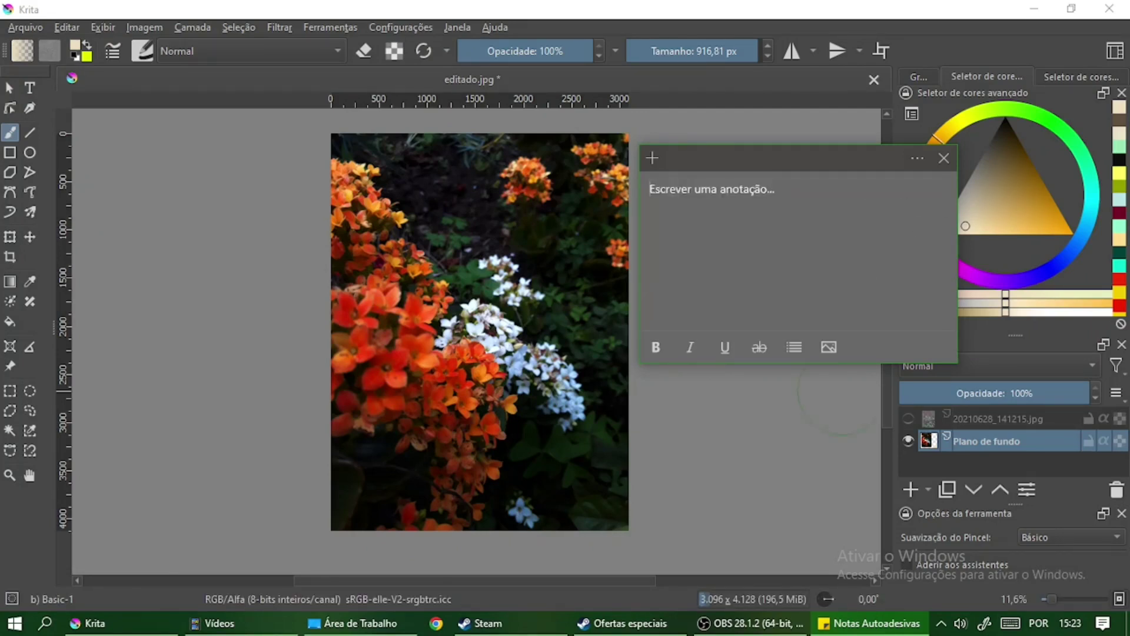
text(É i)
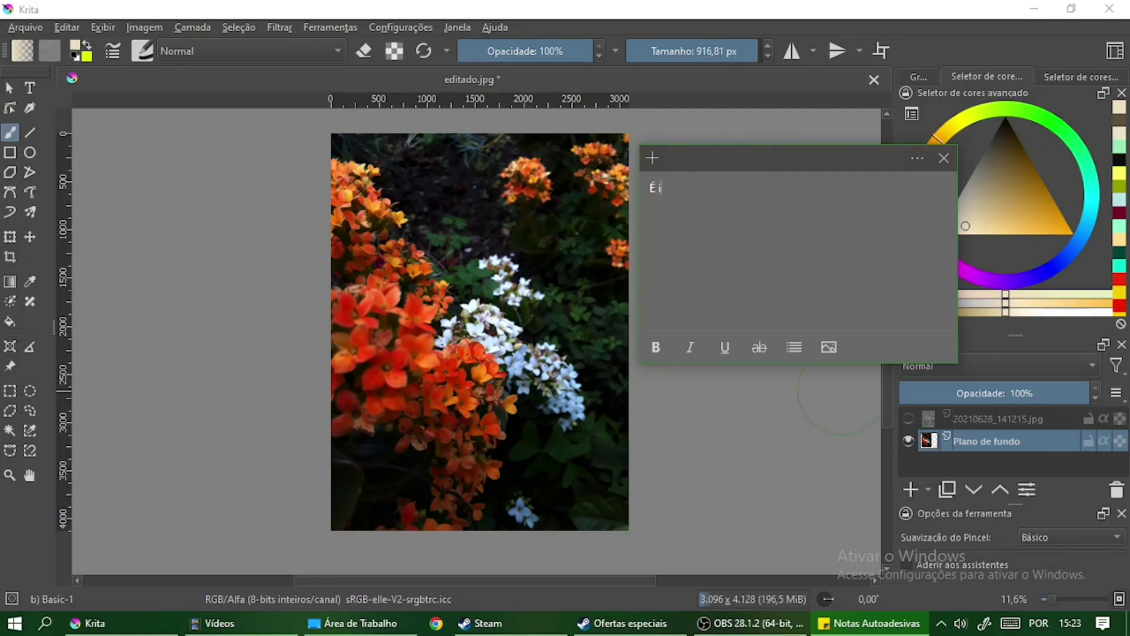
text(sso)
text( mo)
text(s)
key(BackSpace)
key(BackSpace)
key(BackSpace)
key(BackSpace)
key(BackSpace)
key(BackSpace)
key(BackSpace)
key(BackSpace)
text(onar textos)
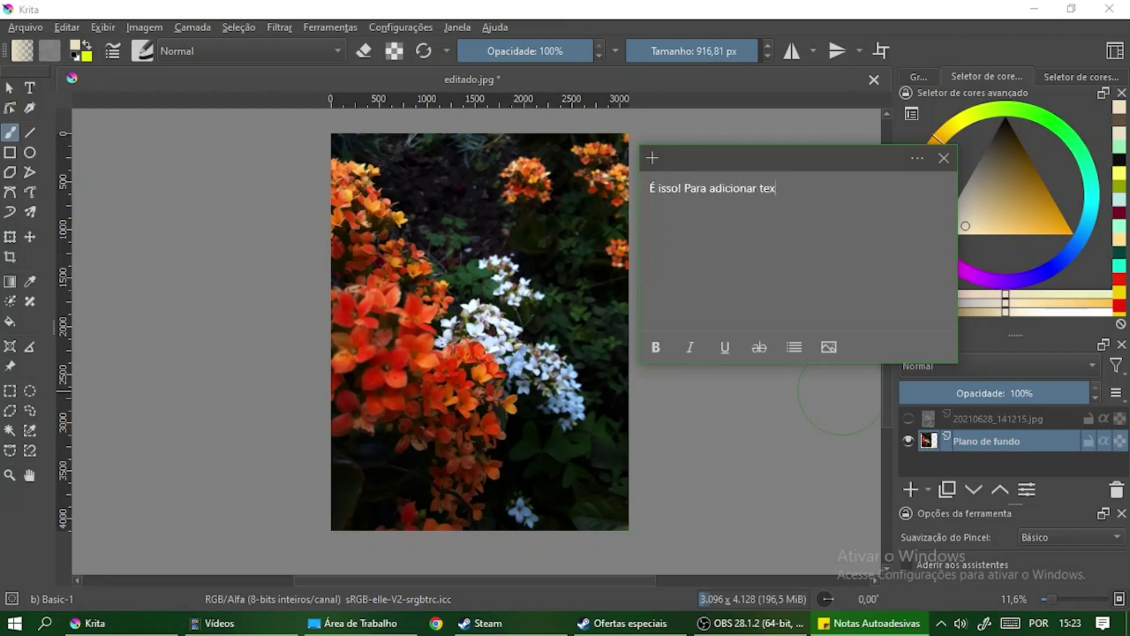
text( nas imagens, ou us)
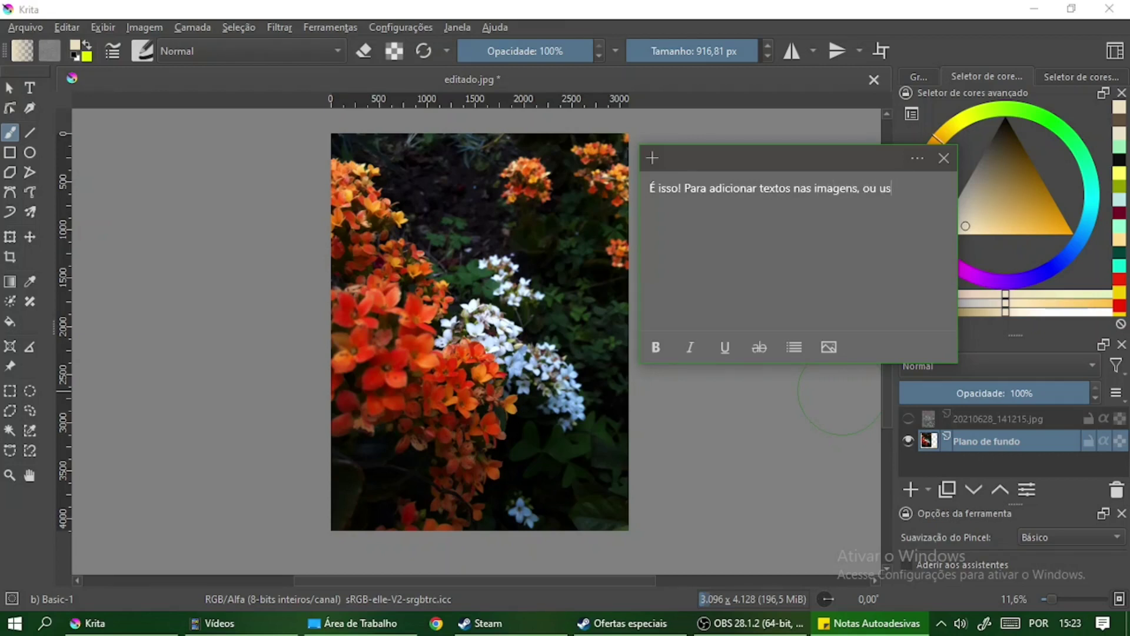
text(ar como marca d')
text(água)
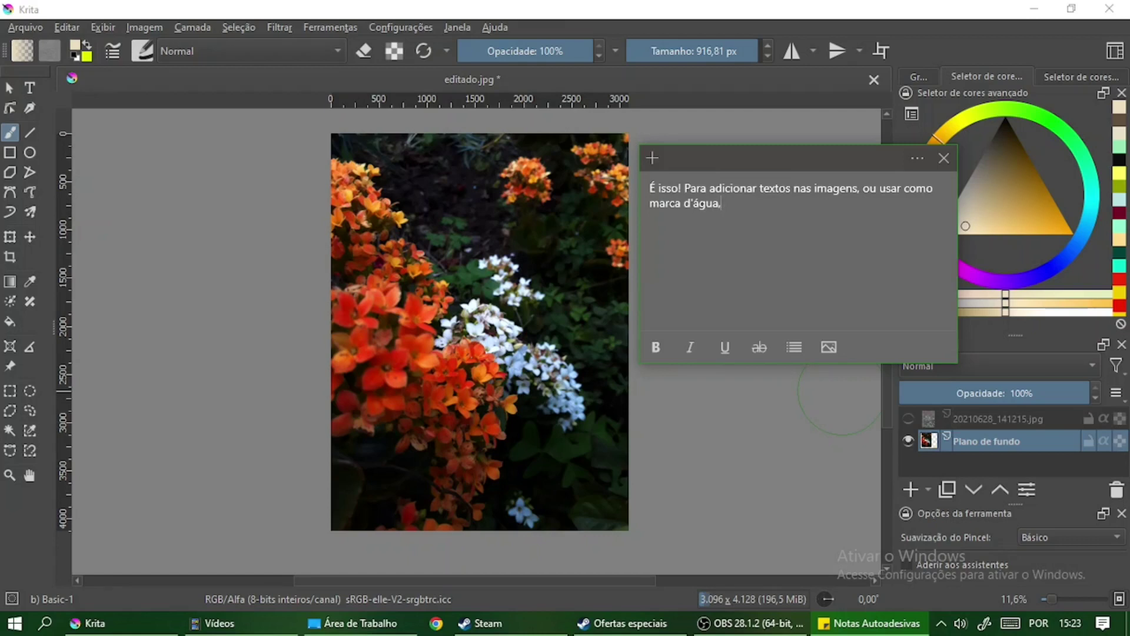
text( é só vir a)
text(qui:)
Draw a text box on the flower photo and move the text editor aside.
click(30, 87)
drag(351, 183, 611, 450)
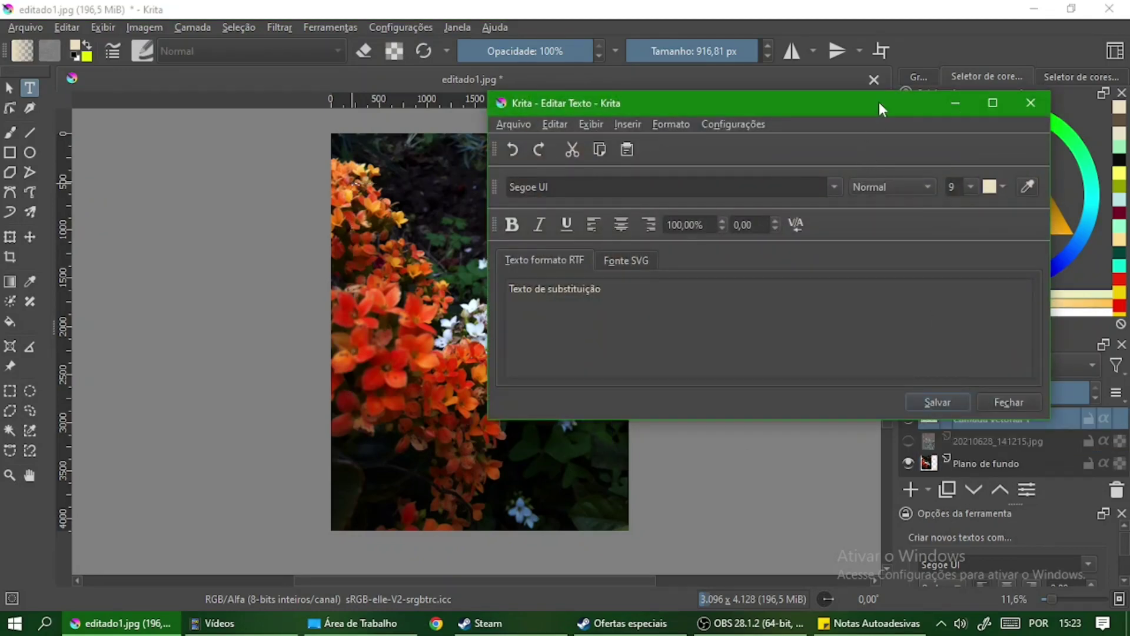
drag(881, 108, 521, 59)
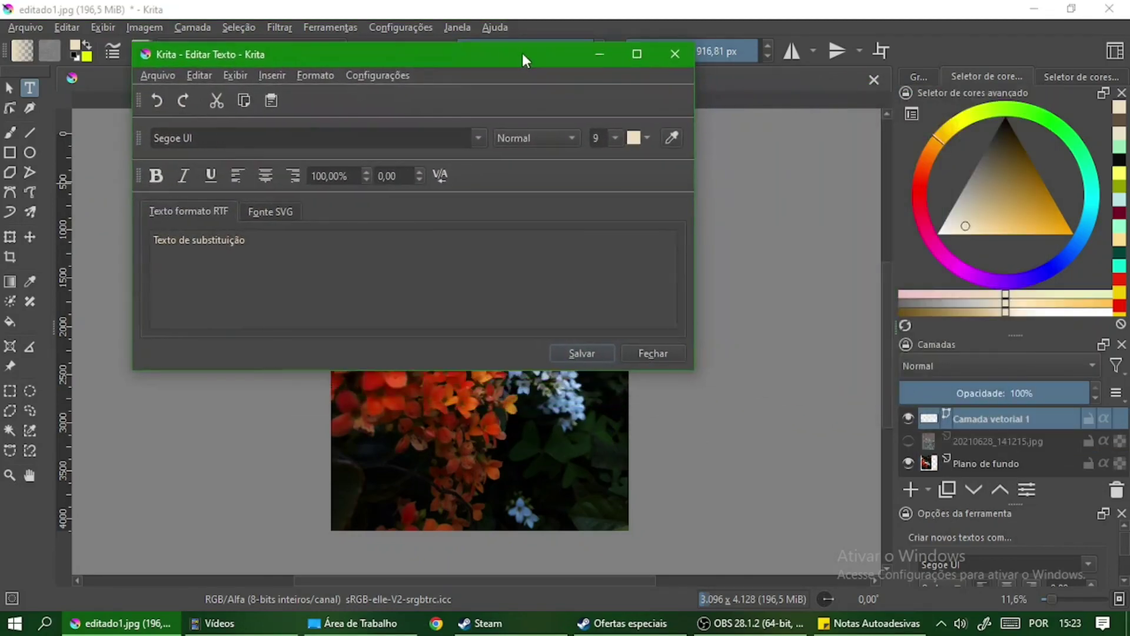
Start a sticky note saying Krita will create a new layer.
click(869, 623)
text(E)
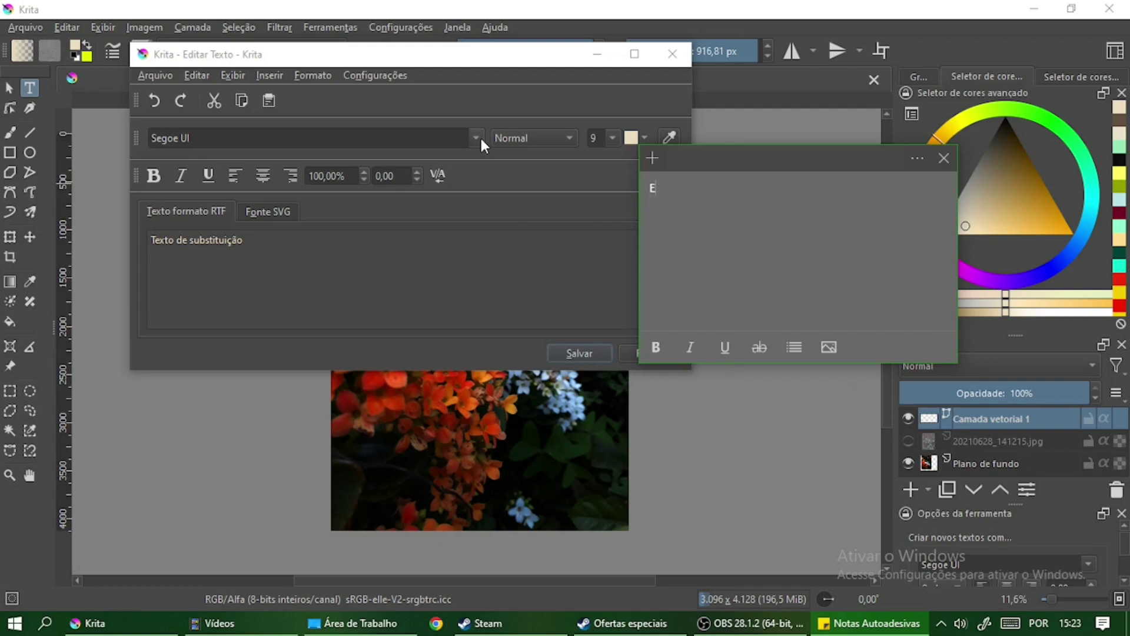
key(BackSpace)
key(BackSpace)
text(le )
text(vai c)
text(riar uma )
text(novacam)
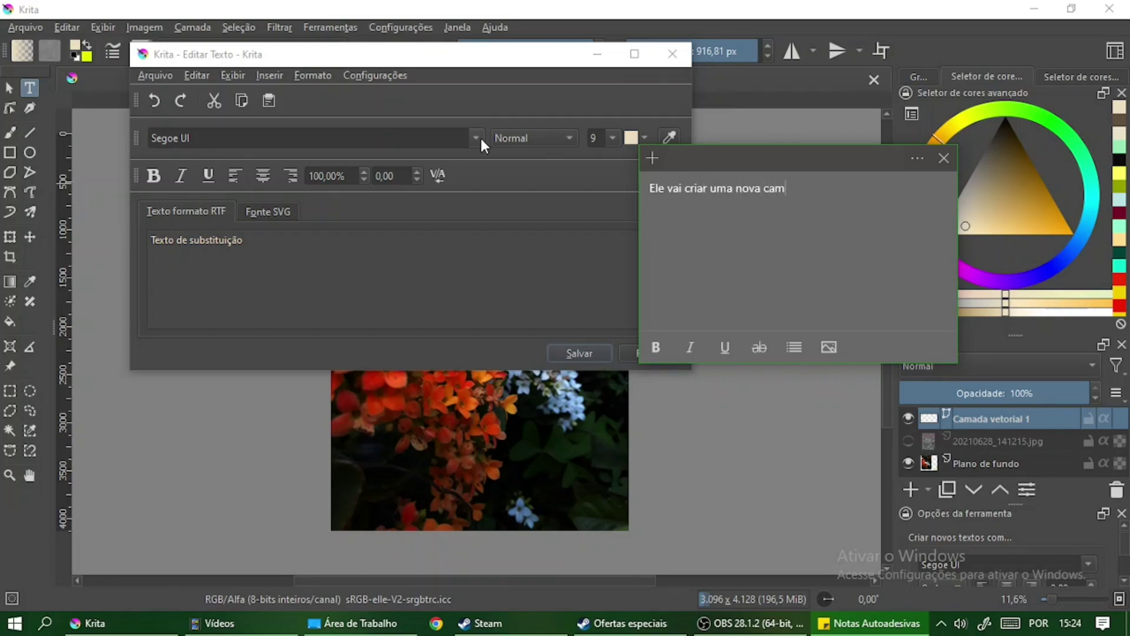
text(ada)
text(l)
Type the caption 'Curta comente e compartilhe' and select all of it.
key(alt+Tab)
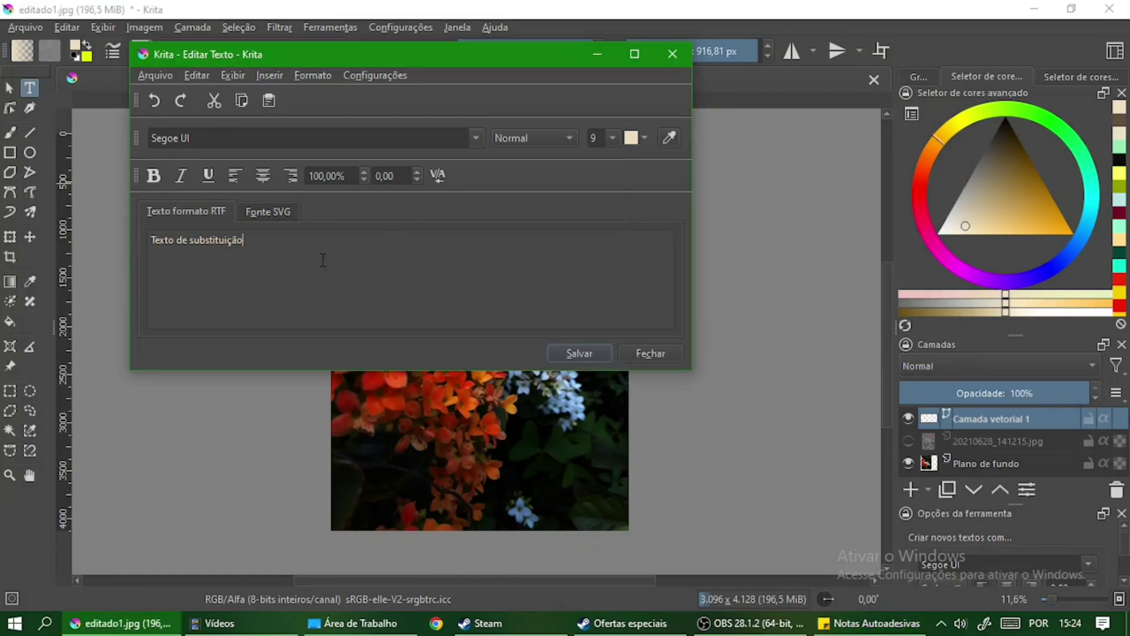
text(Curta com)
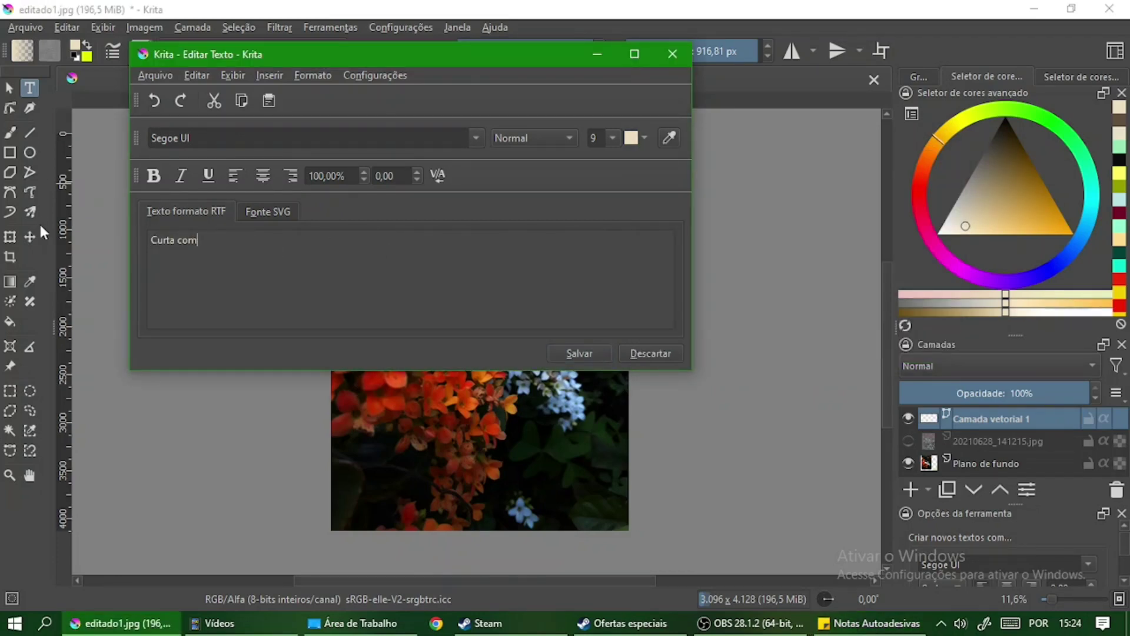
text(ente e comparti)
text(lhe :))
drag(495, 54, 866, 62)
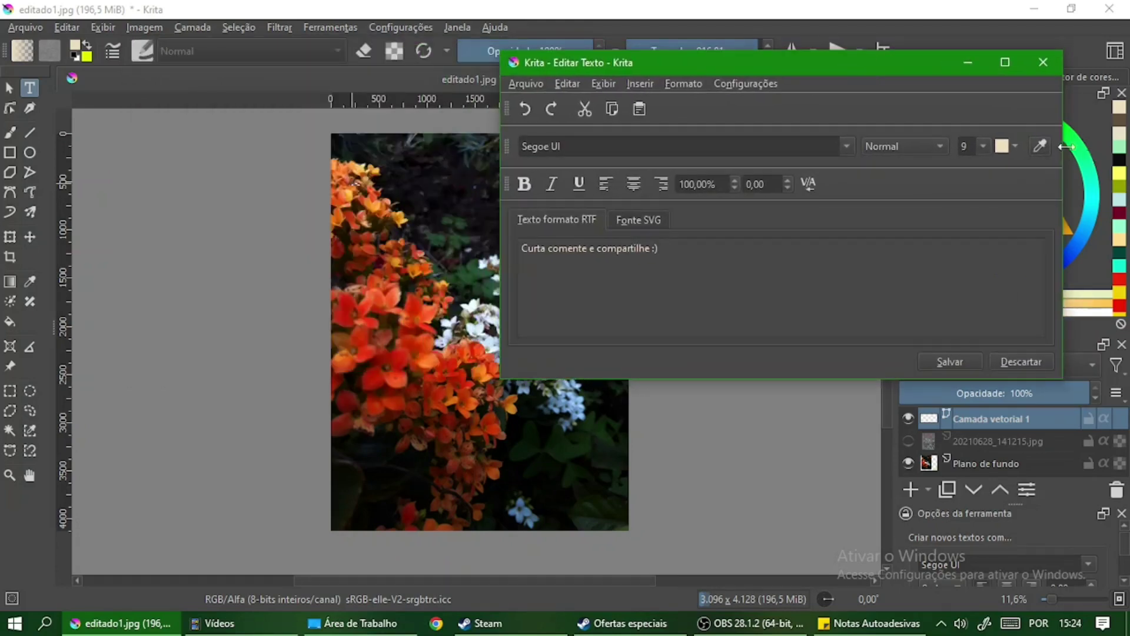
click(975, 146)
click(741, 259)
key(ctrl+a)
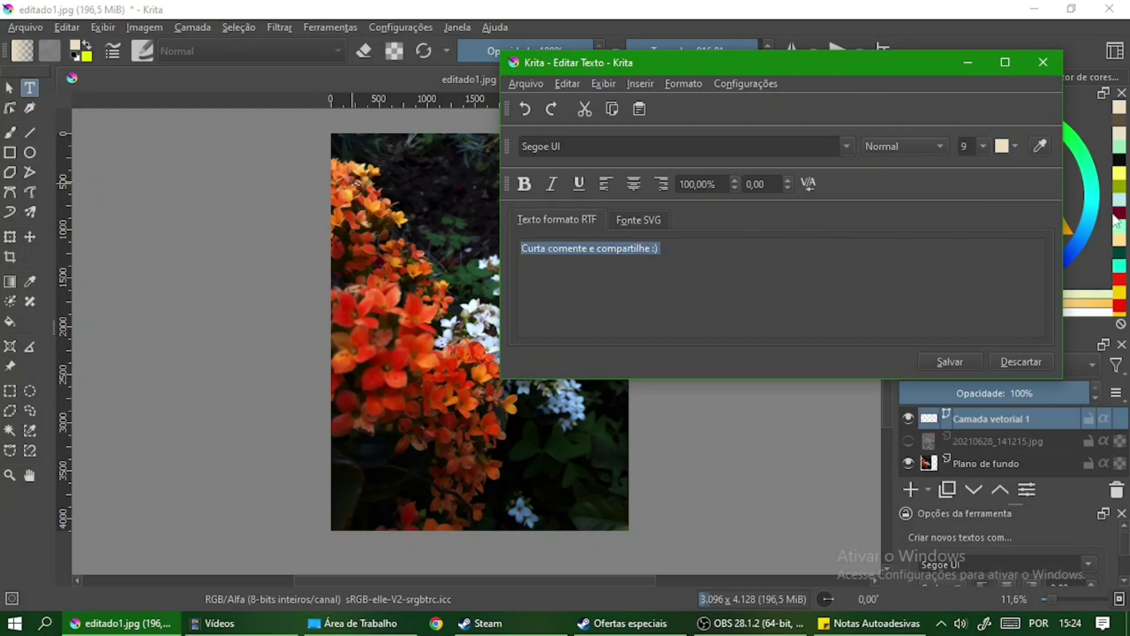
click(984, 147)
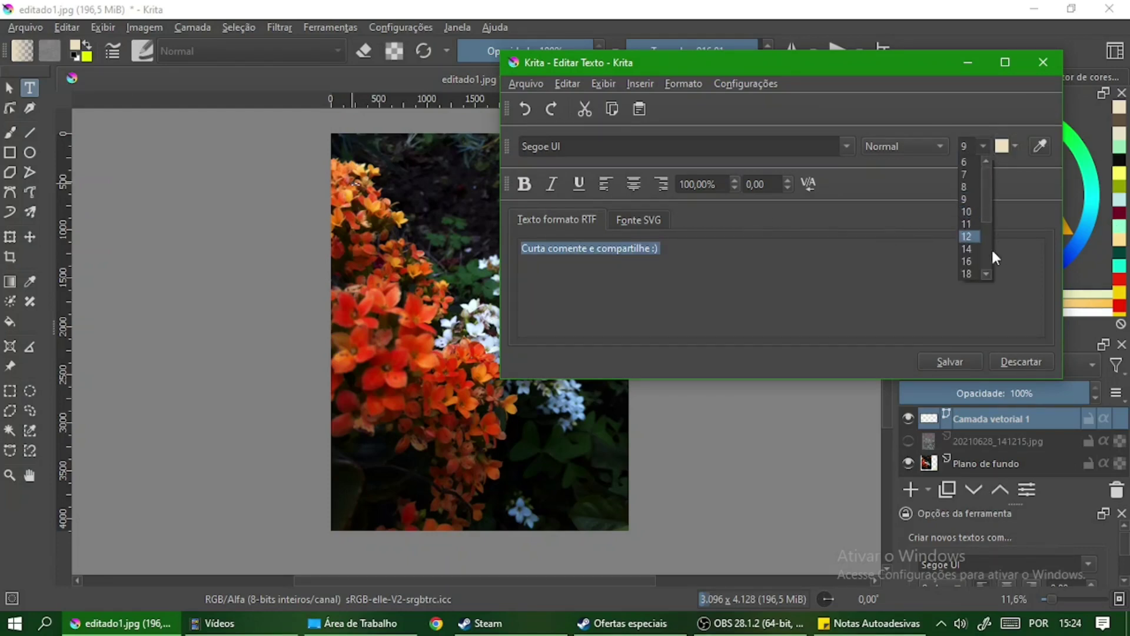
click(972, 272)
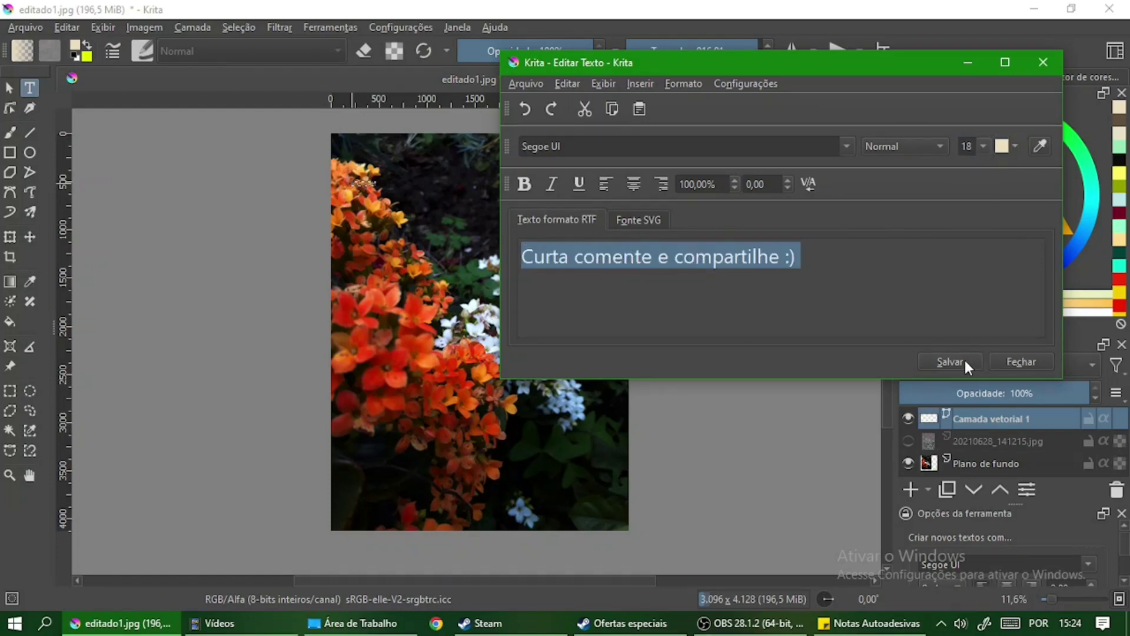
Format the caption as bold Arial Rounded MT Bold at size 72 and save it.
click(846, 146)
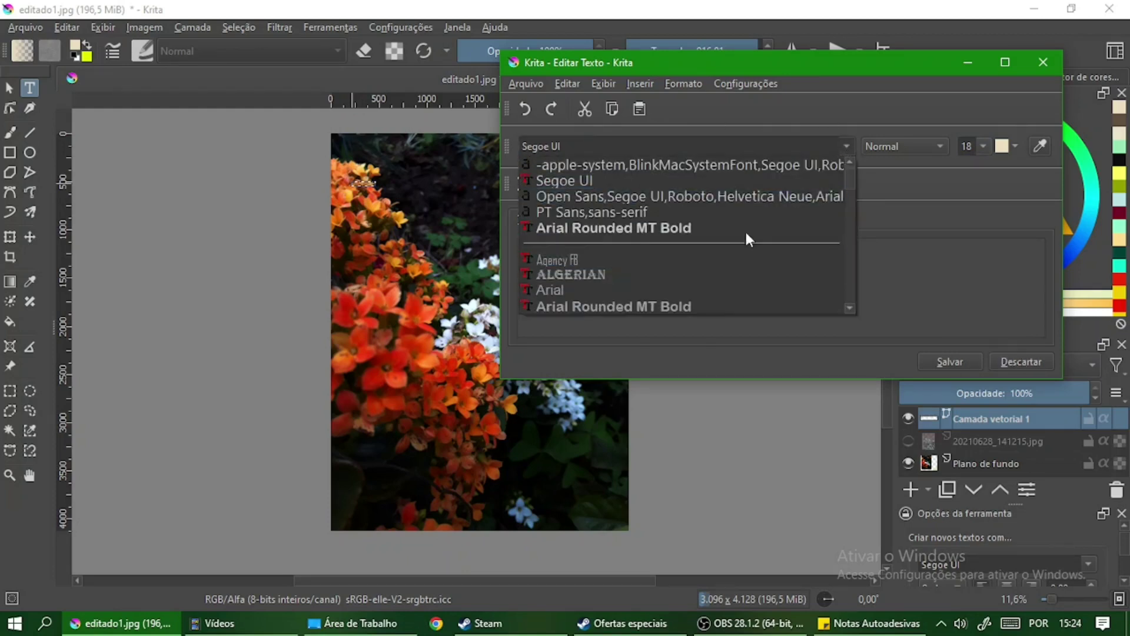
click(695, 228)
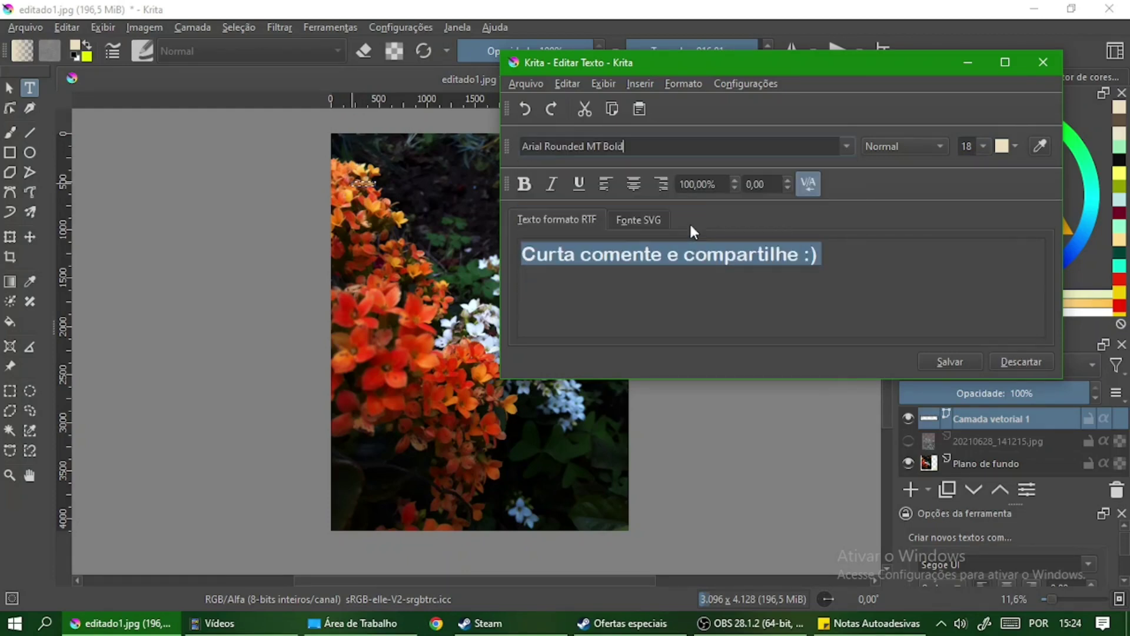
click(524, 184)
click(948, 365)
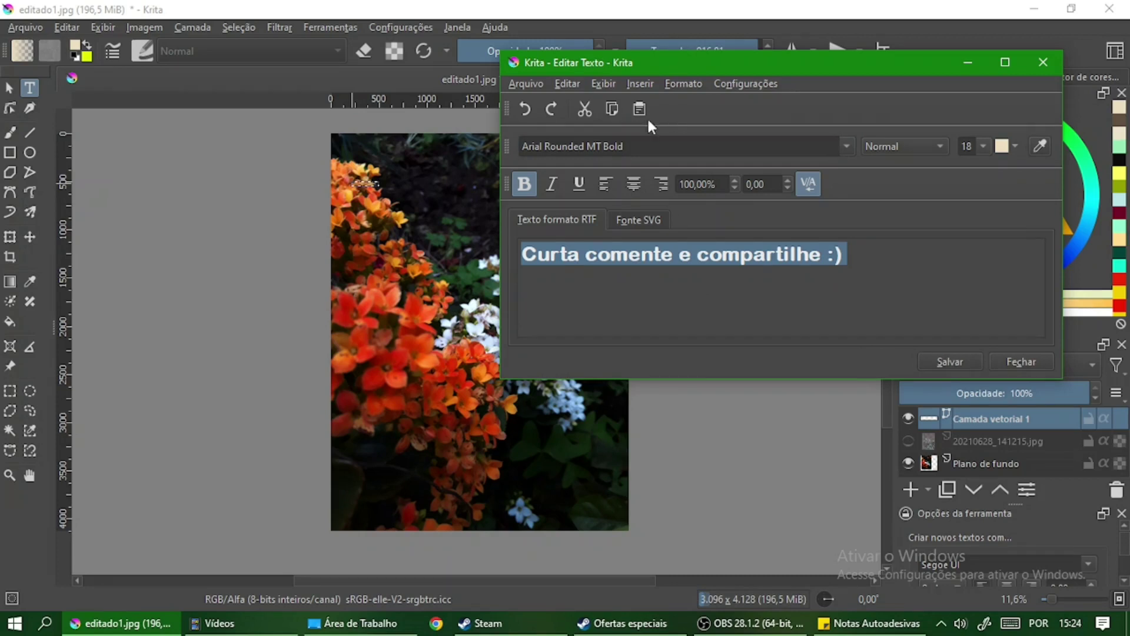
click(983, 146)
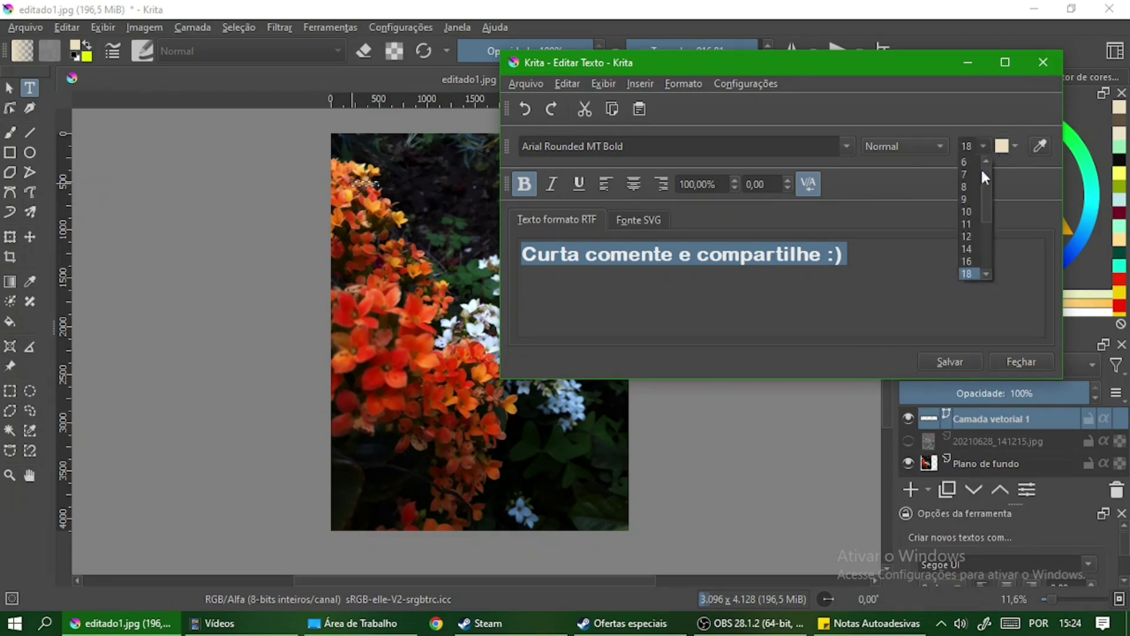
click(966, 272)
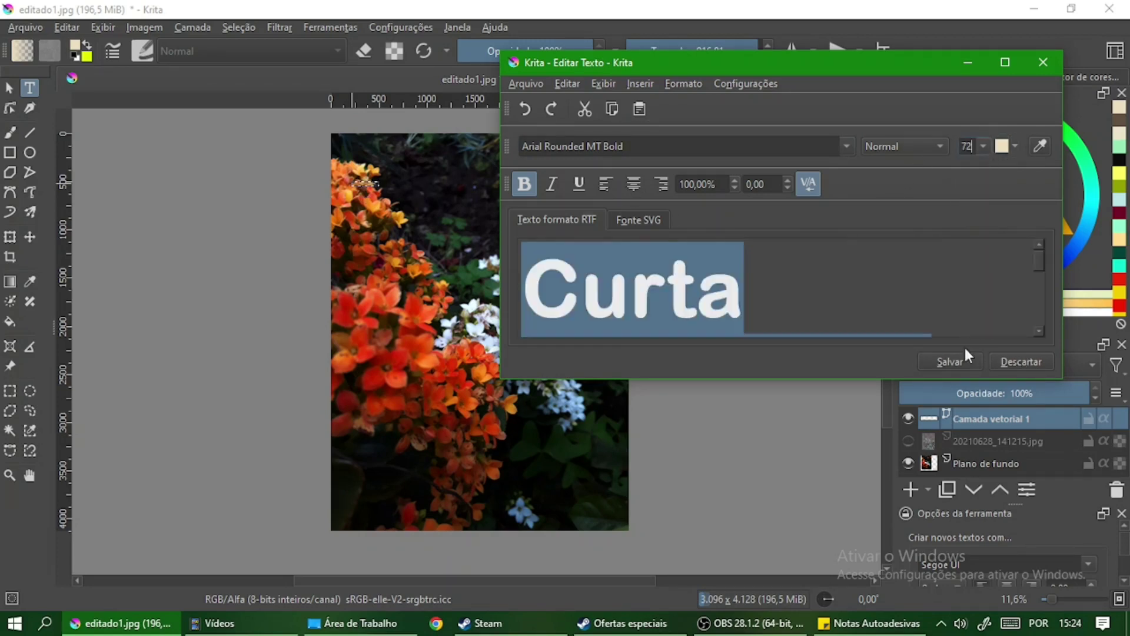
click(964, 362)
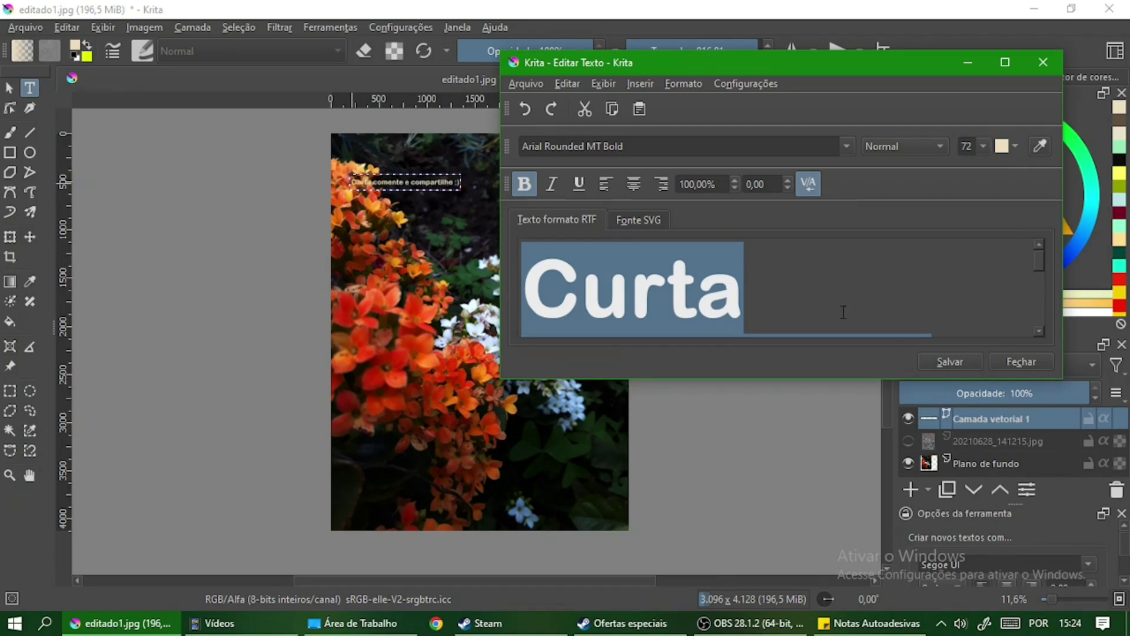
click(1012, 360)
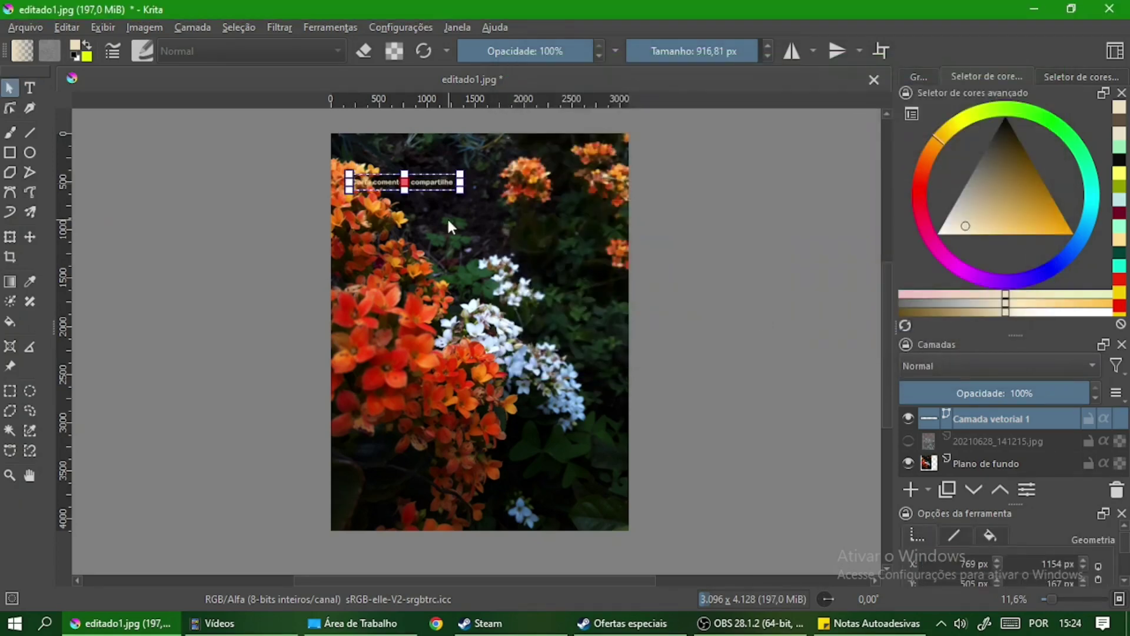
Move the caption text box lower on the flower photo.
scroll(459, 183, up, 2)
drag(462, 194, 715, 446)
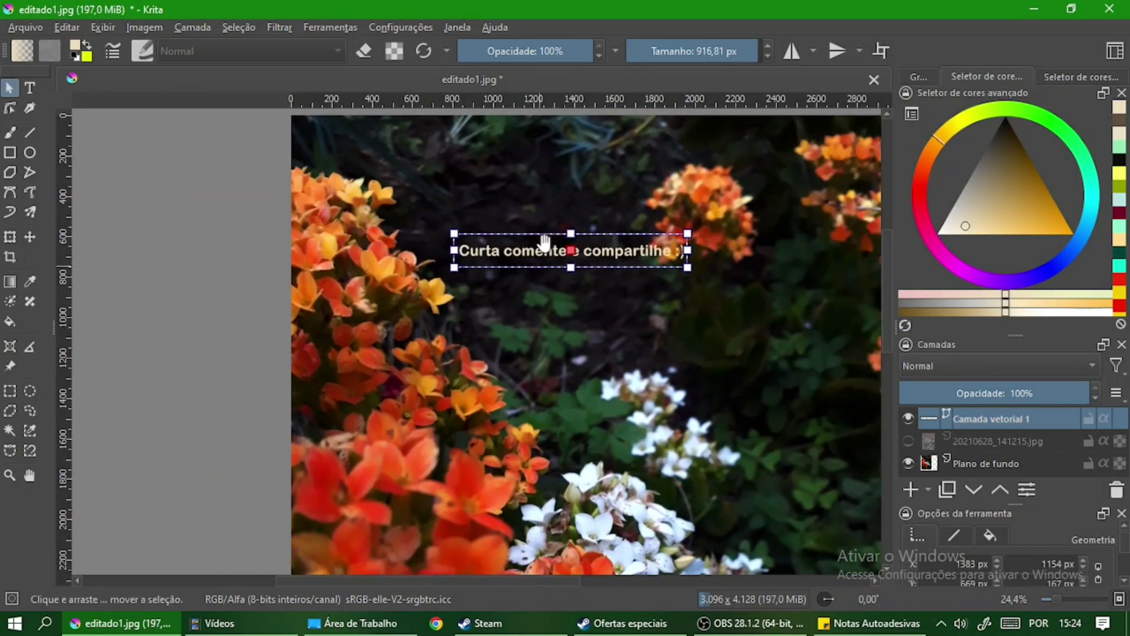
click(664, 253)
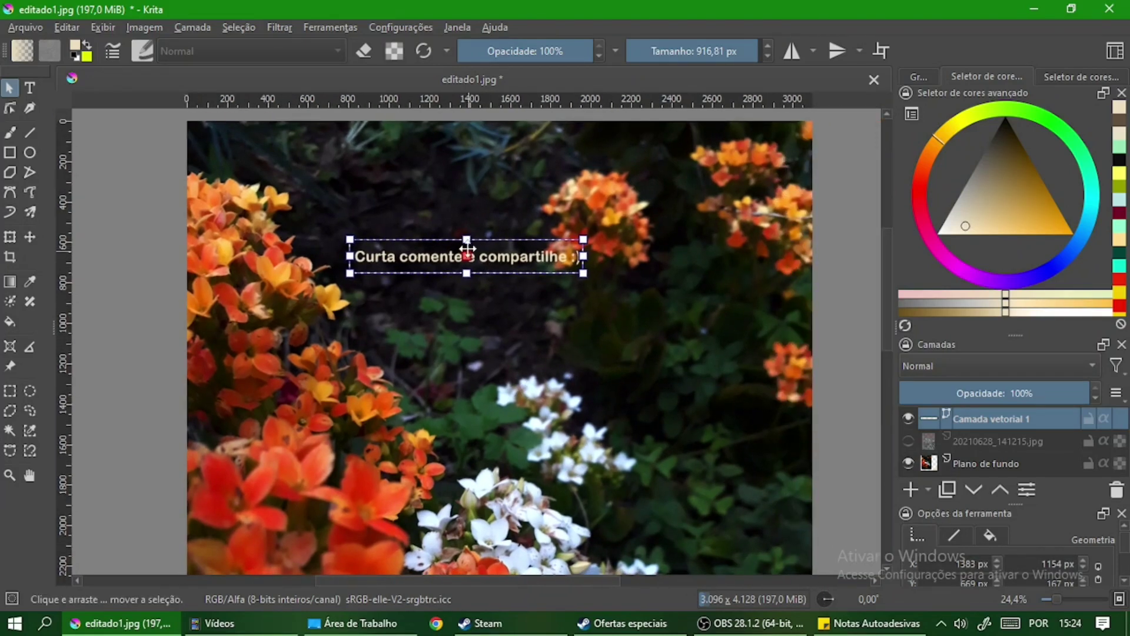
drag(501, 256, 507, 305)
Write a note explaining the trick of merging the vector text into a paint layer to enlarge it.
click(870, 623)
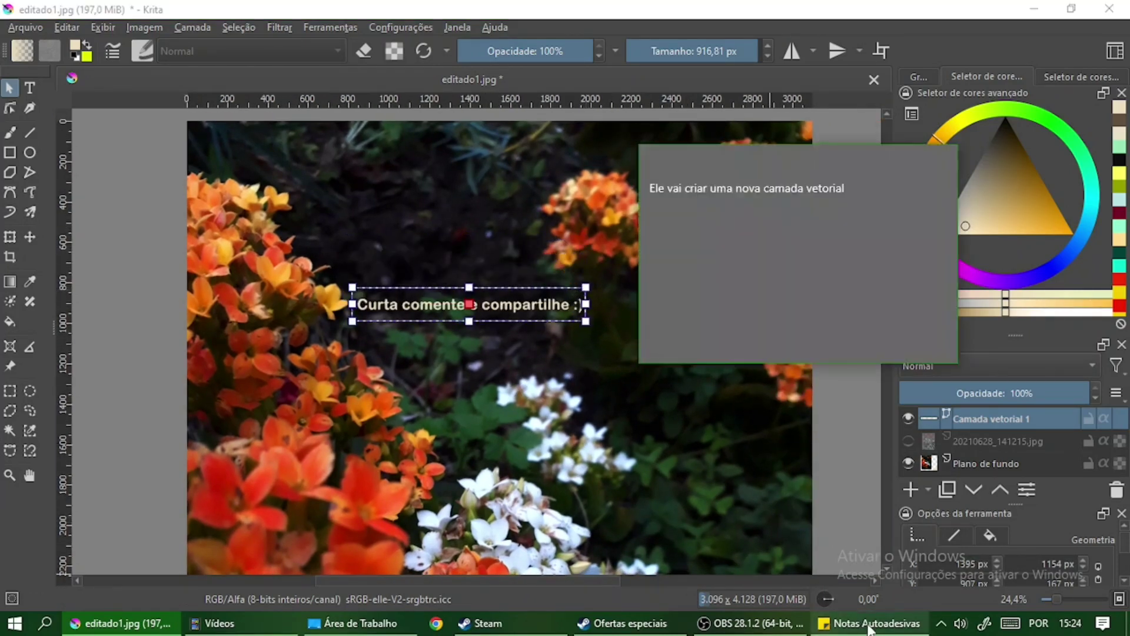
text(Ta muito)
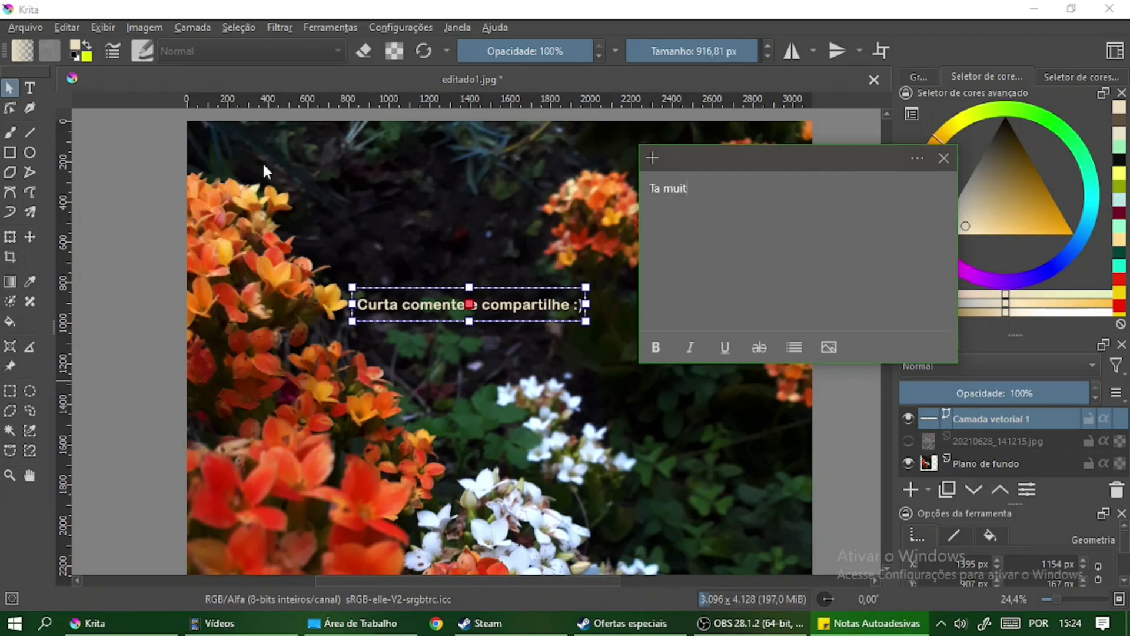
text( pequenininho n[e h)
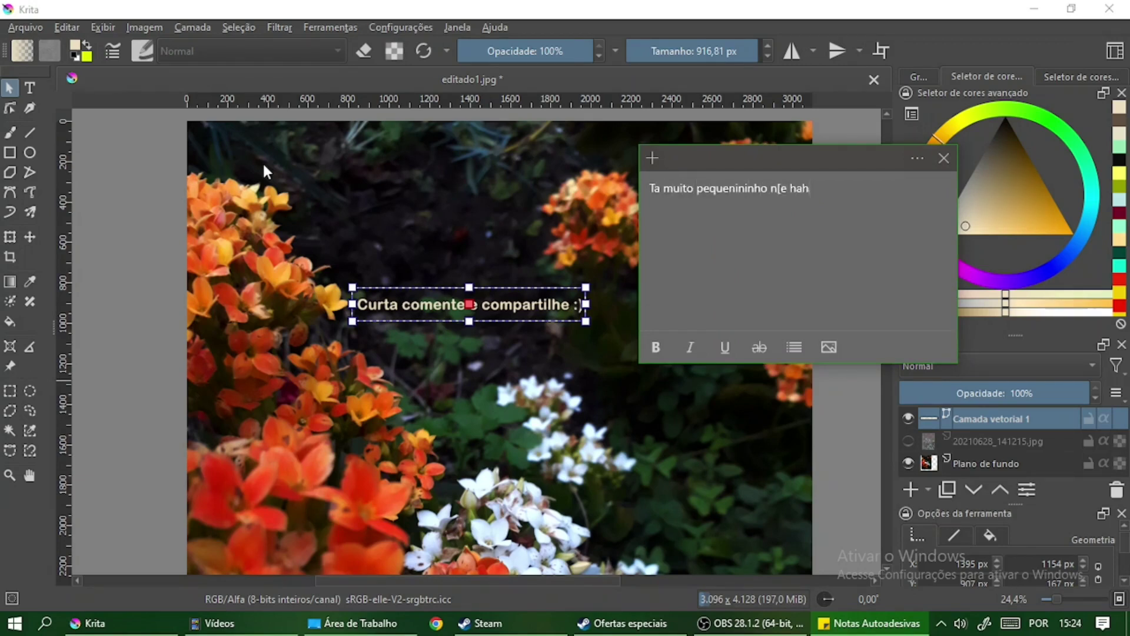
text( ahahah,)
text( para aumentar o)
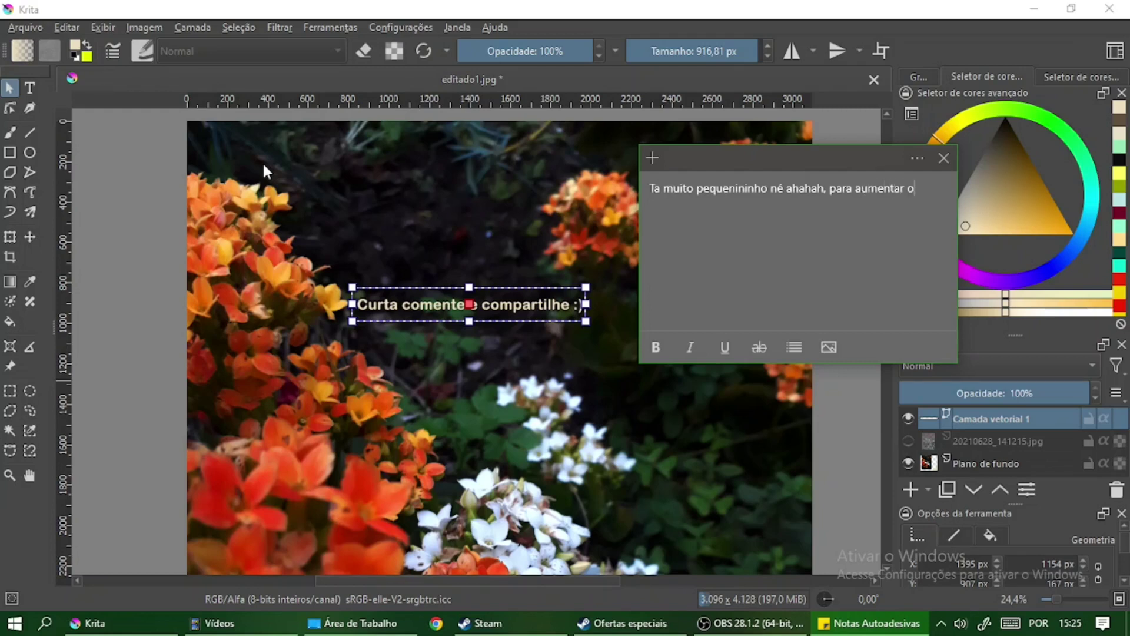
text(mais fo)
text(ra da propria )
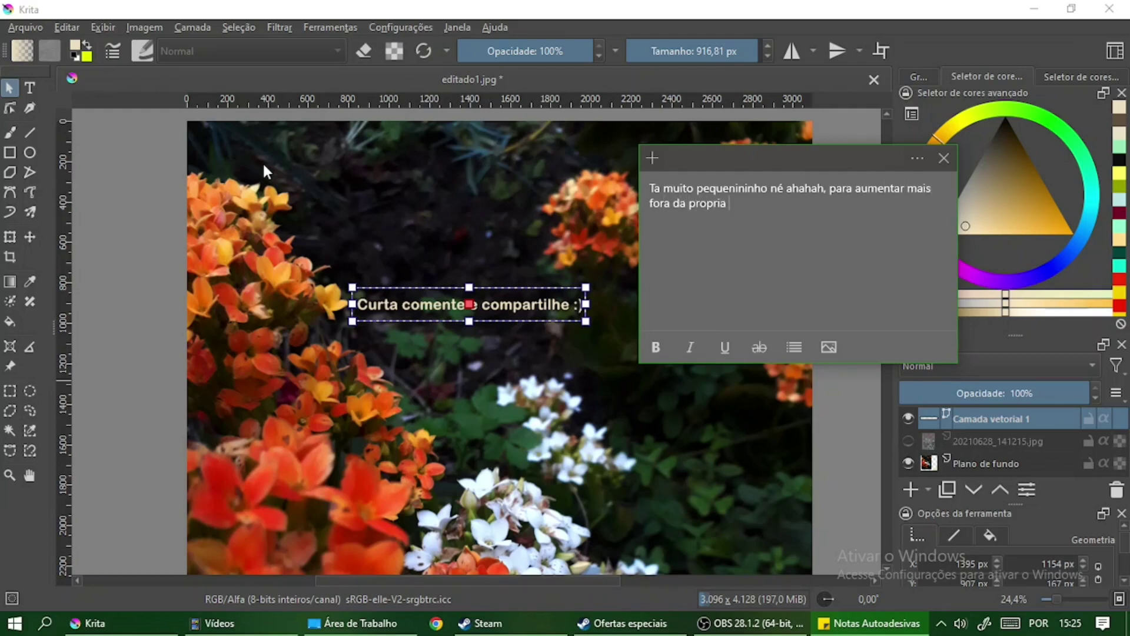
text(edição de tex)
text(ambem)
key(BackSpace)
key(BackSpace)
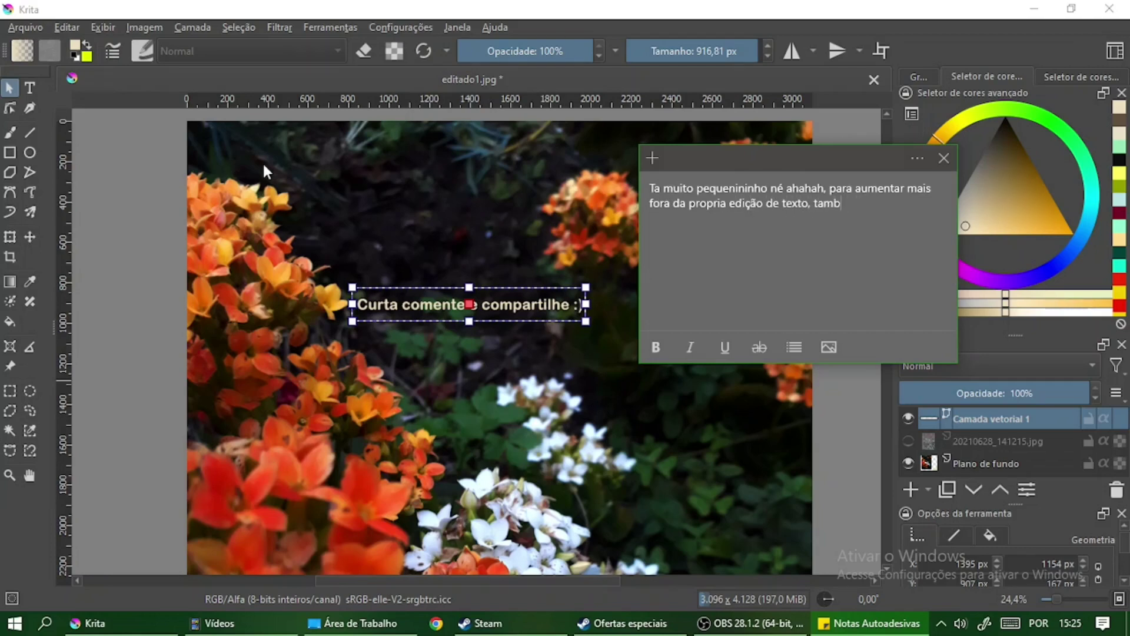
text(ém pr)
text( coisas asi)
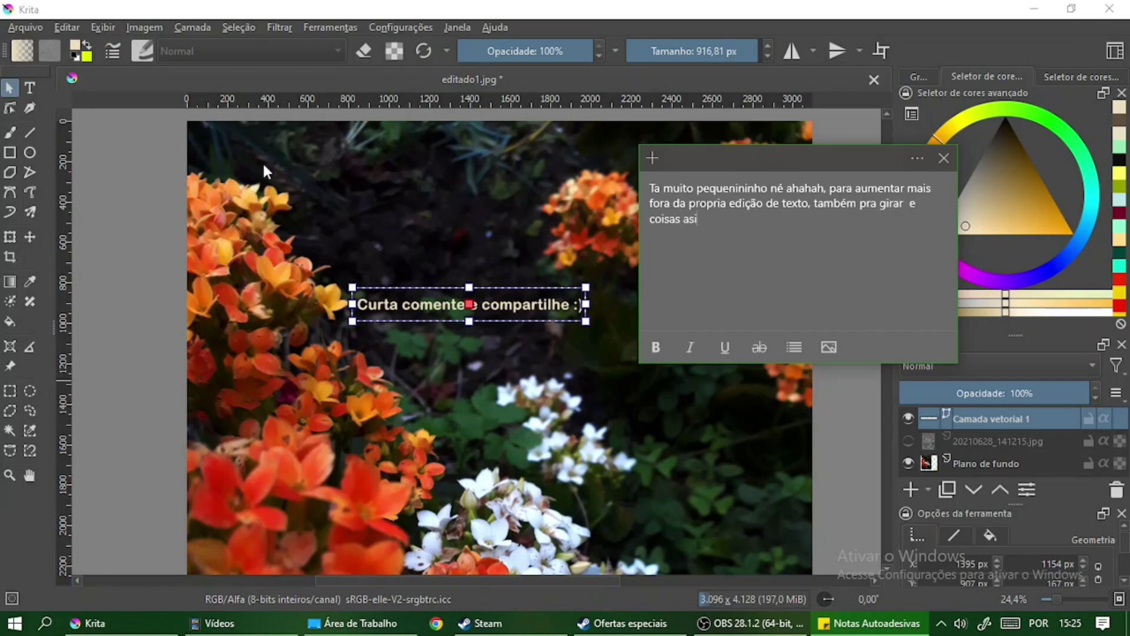
text(im eu faço)
text( um truque )
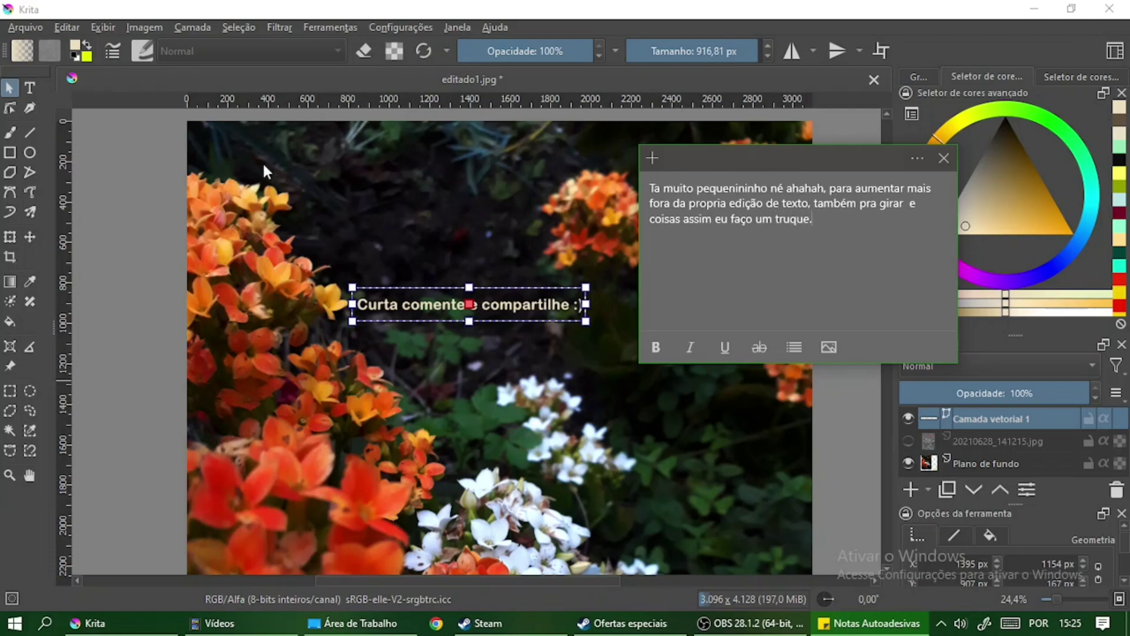
text(scr)
text(eve tudo quequis)
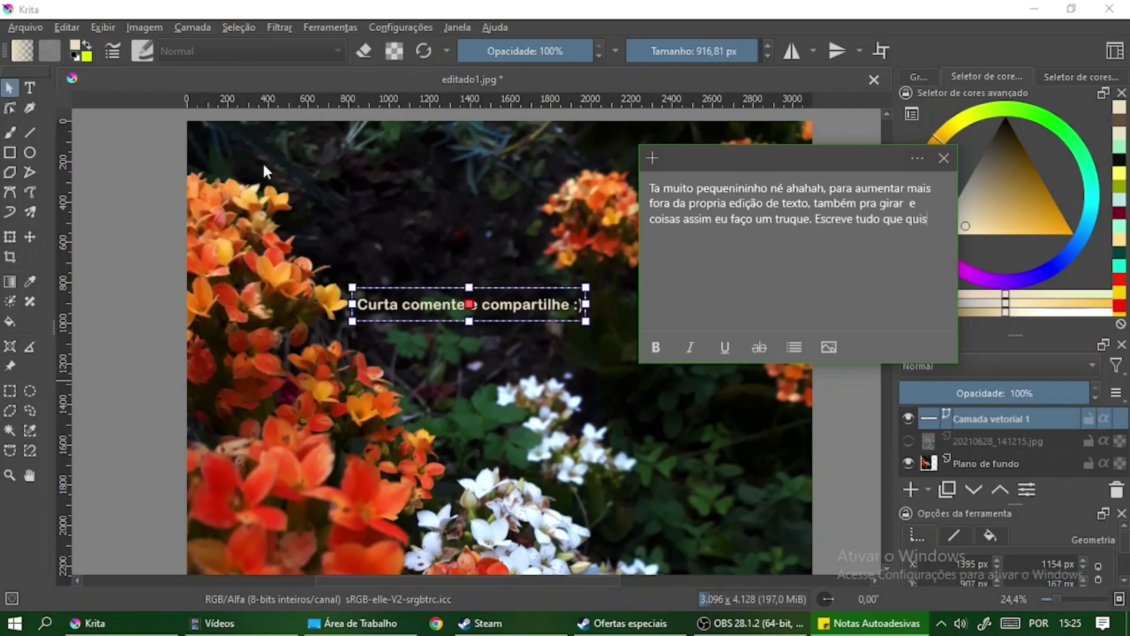
text( primeiro)
text(na camada vet)
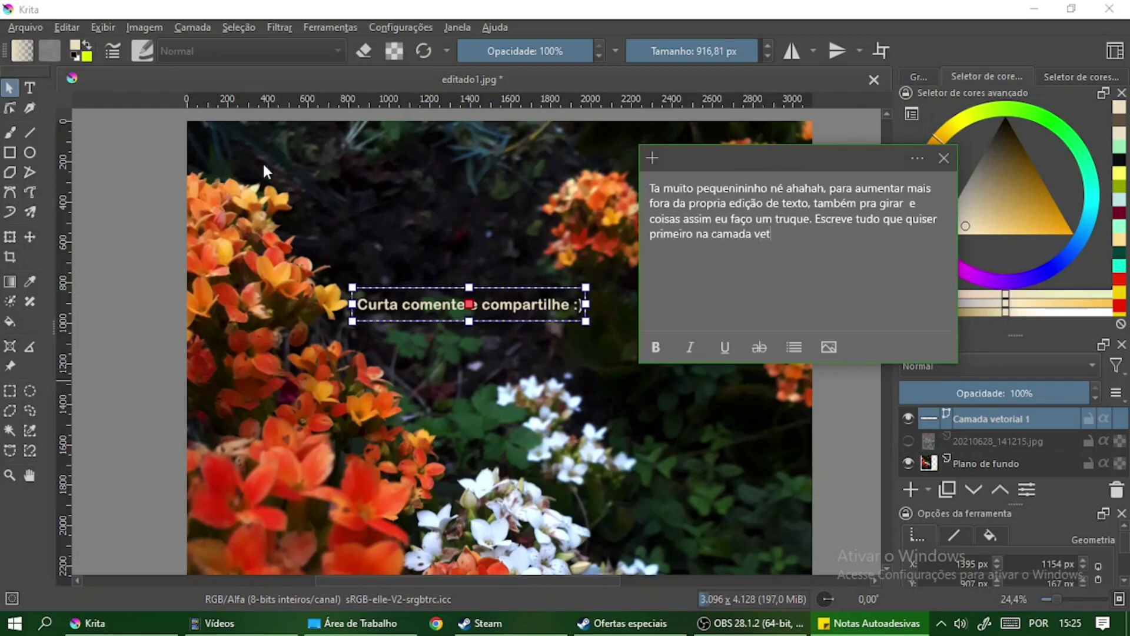
text(orial. Aí)
text(faremos uma nova )
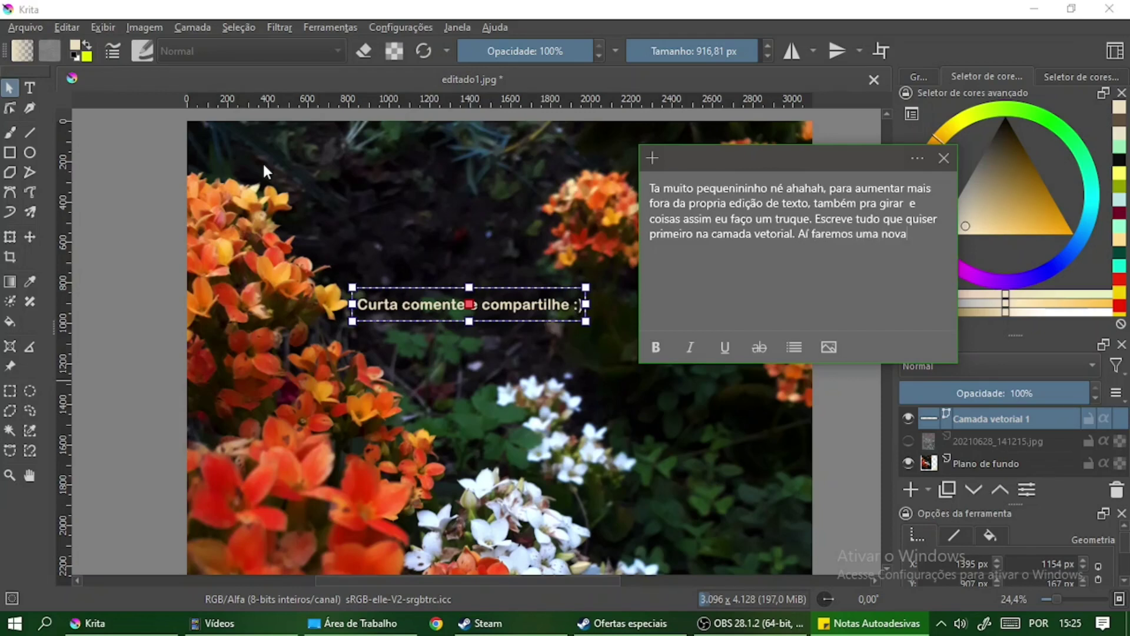
text(e mesclar )
text(com a)
text( ve)
text(torial t)
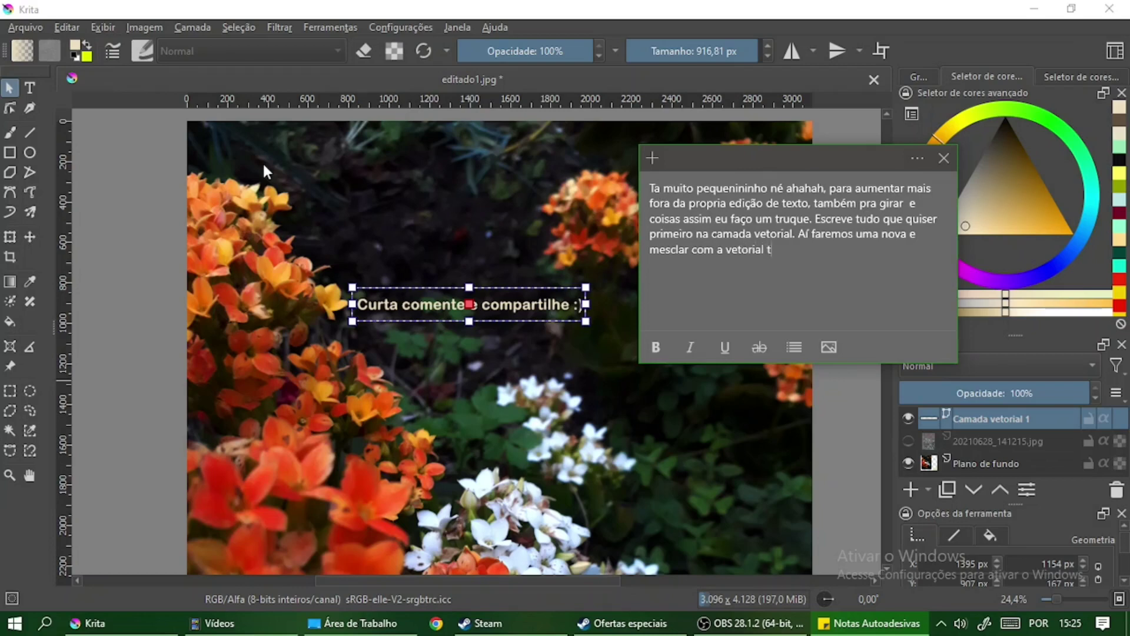
text(ns)
text(camada de desenho)
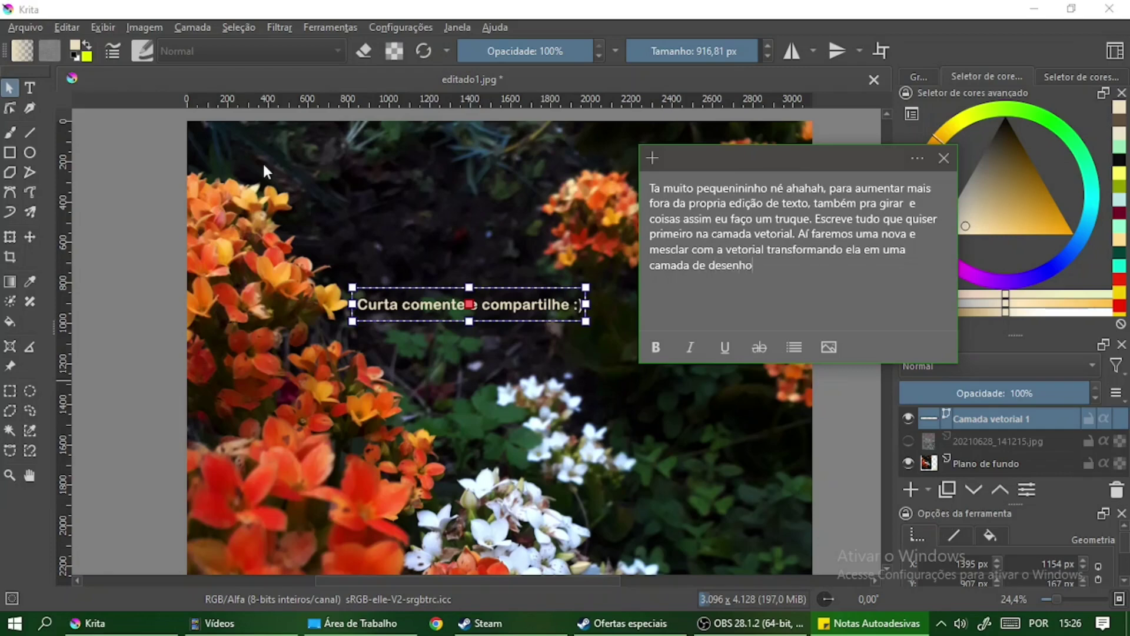
Open the caption in the text editor and close it unchanged.
click(530, 304)
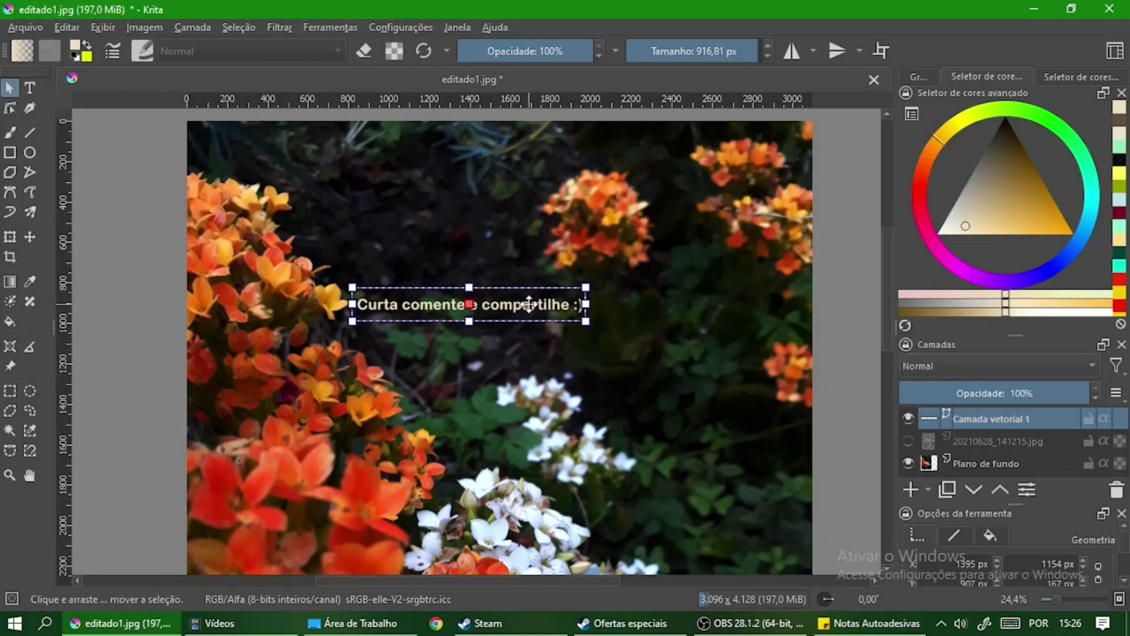
double_click(529, 302)
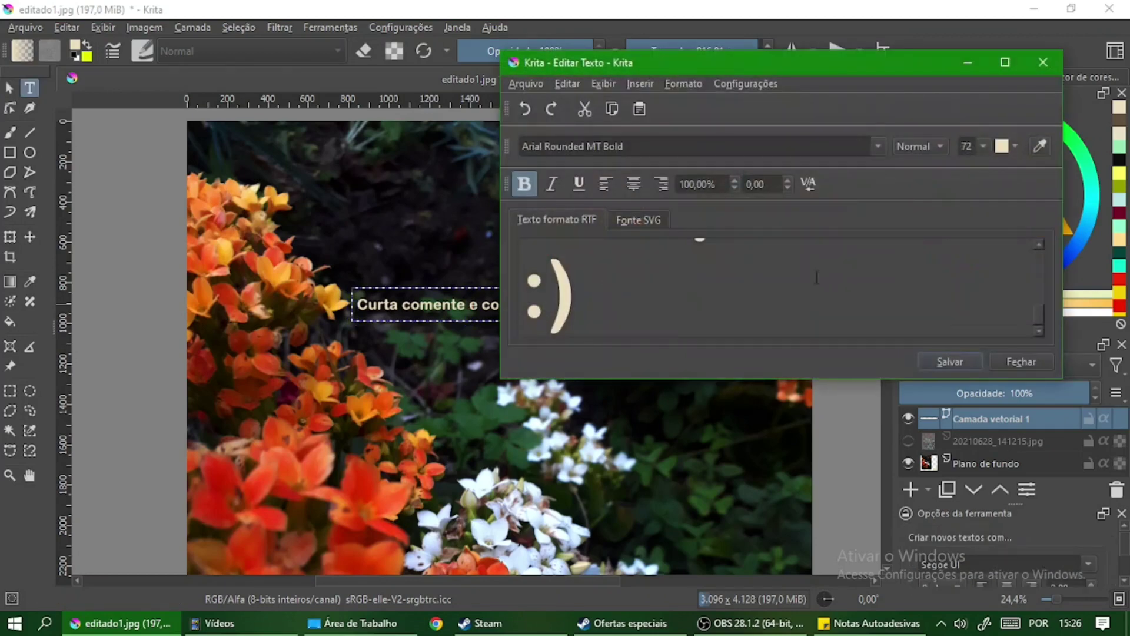
click(950, 362)
click(1025, 361)
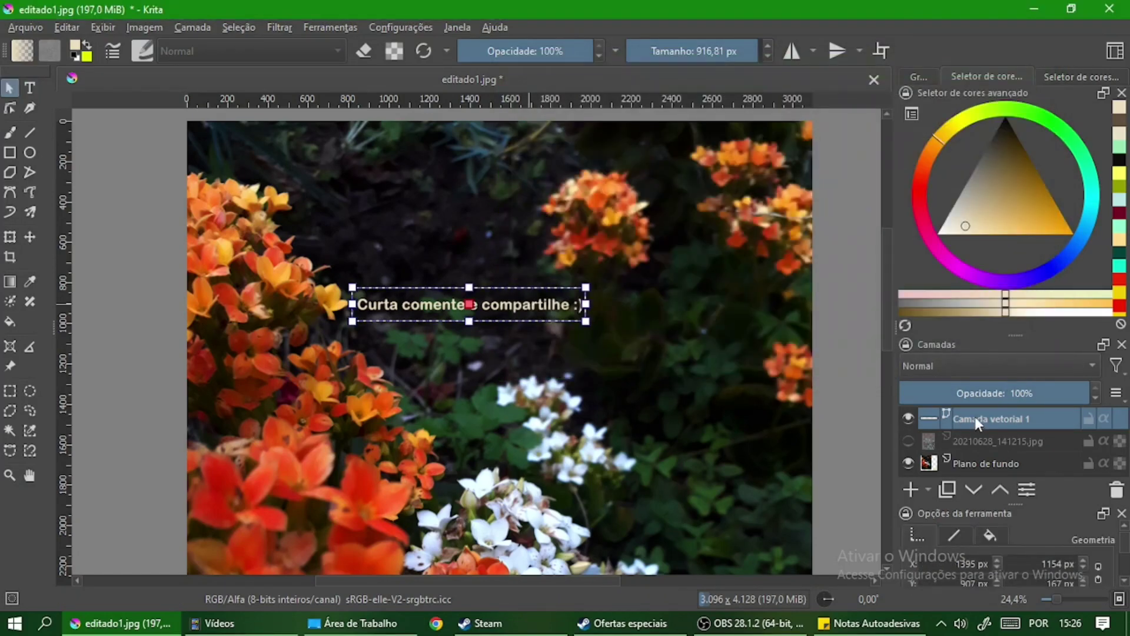
Add and undo a new paint layer, then select the caption shape.
click(911, 489)
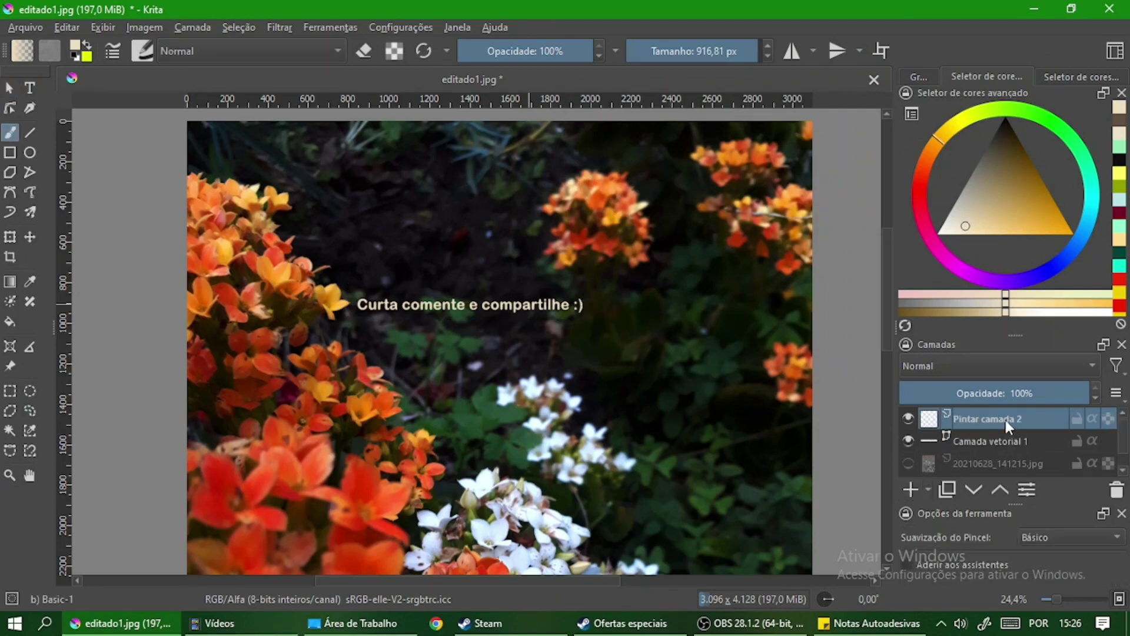
key(ctrl+z)
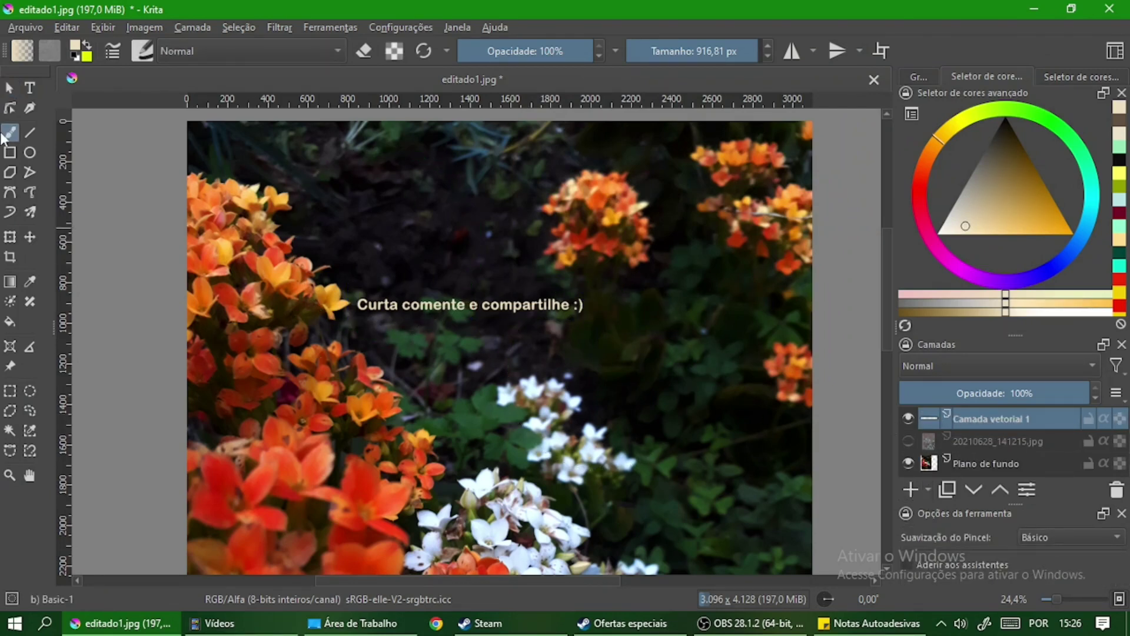
click(10, 237)
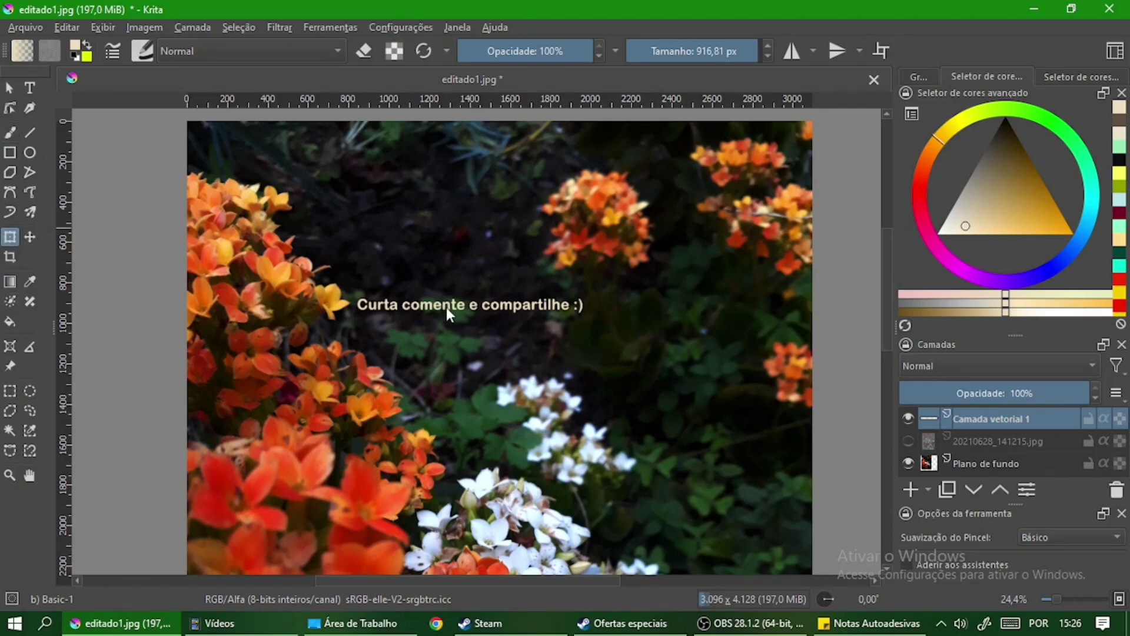
click(450, 306)
Stretch the caption back to normal width and straighten it upright.
ctrl+scroll(552, 285, down, 1)
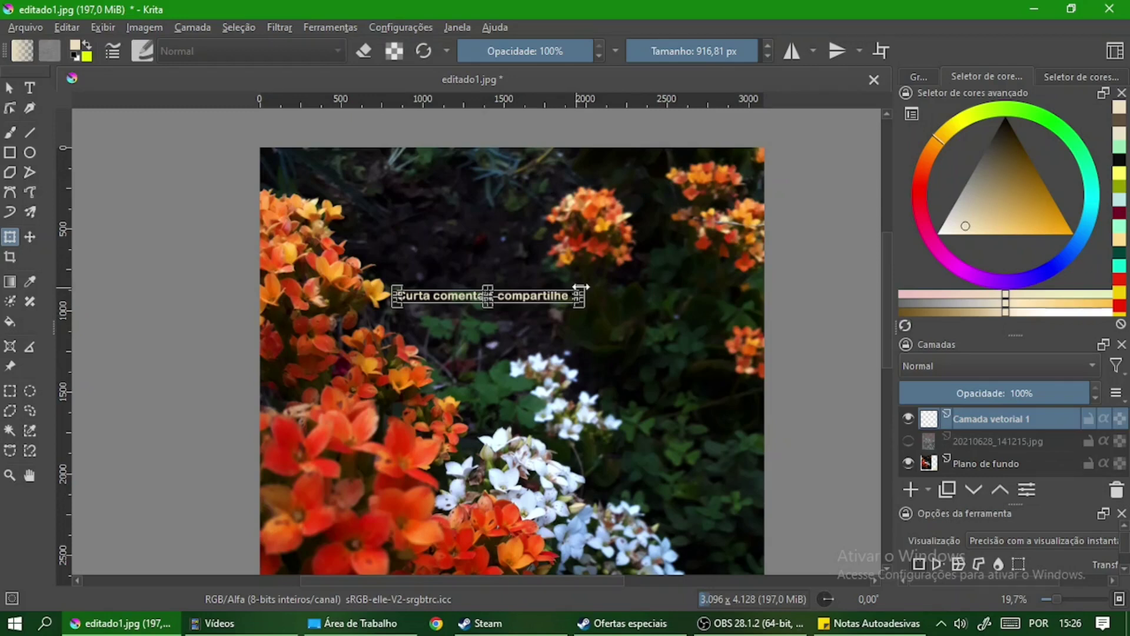
mouse_move(579, 295)
mouse_down()
mouse_move(645, 224)
mouse_move(769, 195)
mouse_up()
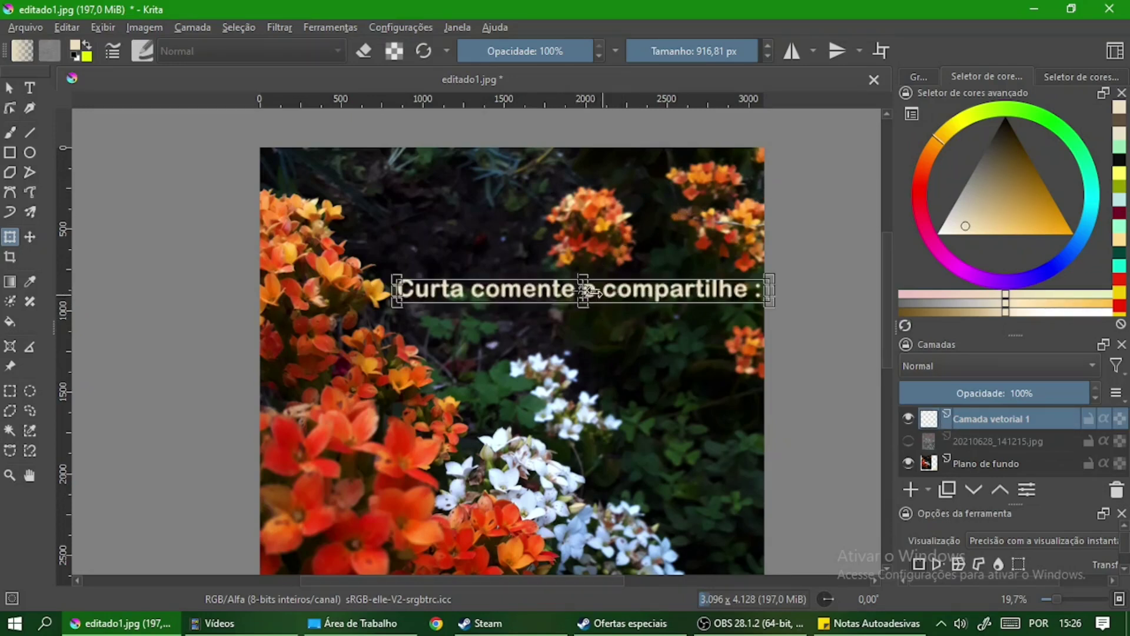
key(Return)
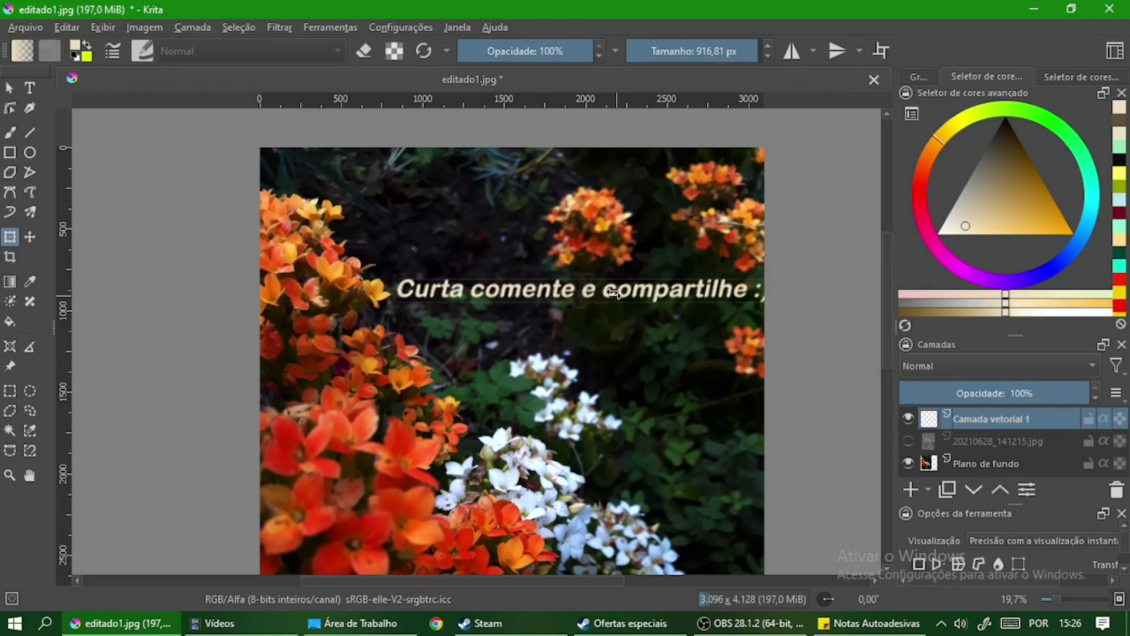
click(612, 293)
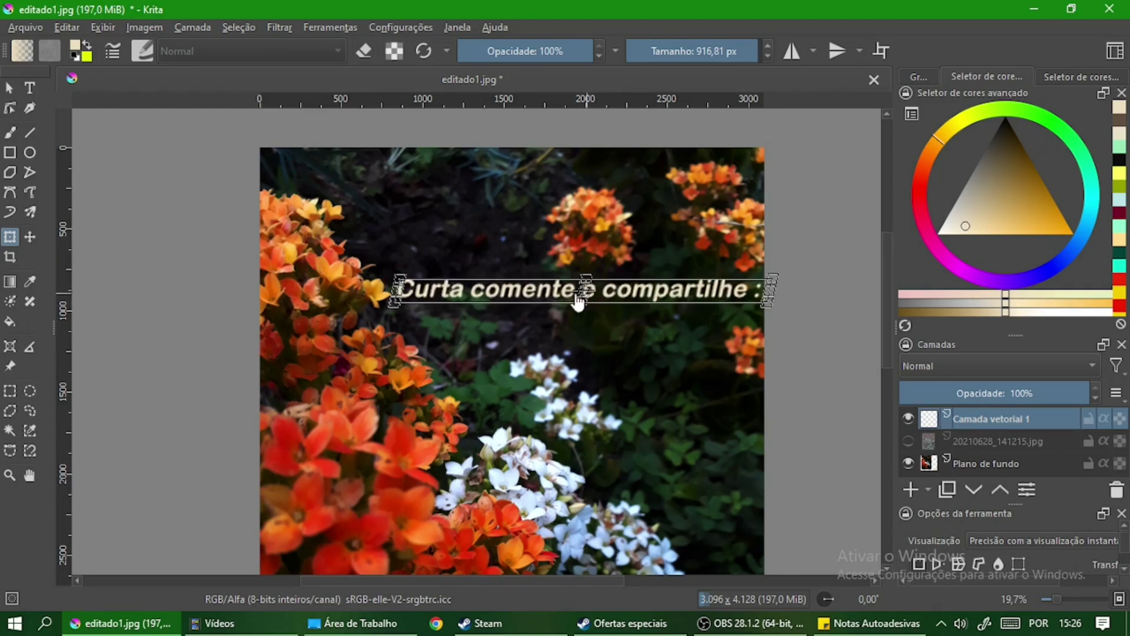
drag(640, 296, 585, 301)
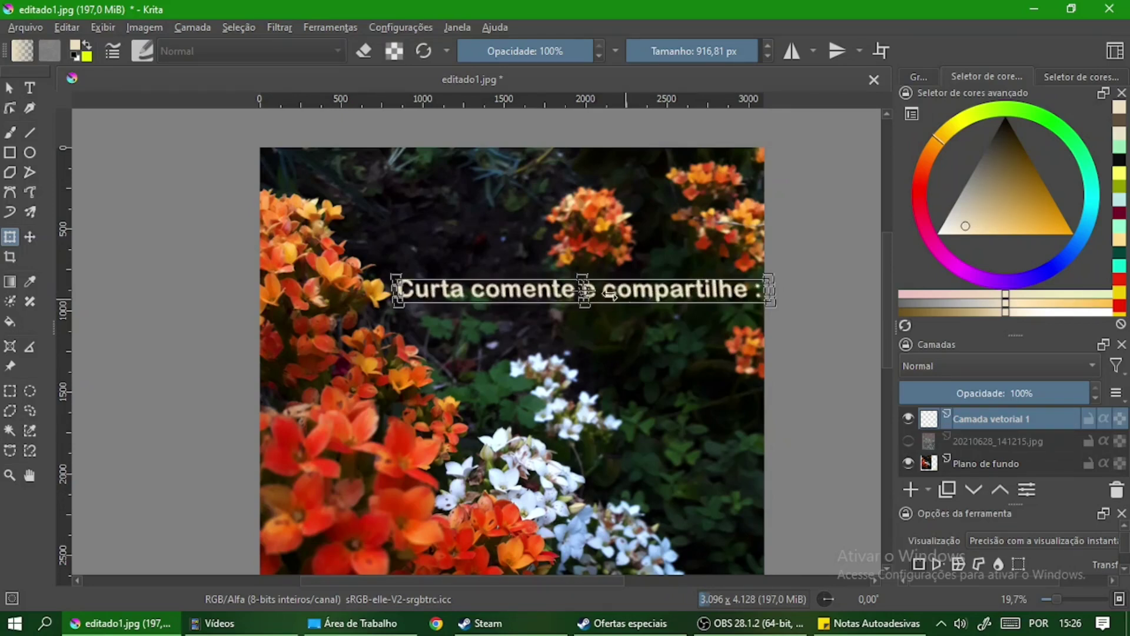
Move the caption up, scale it much larger, then set it lower on the photo.
click(29, 236)
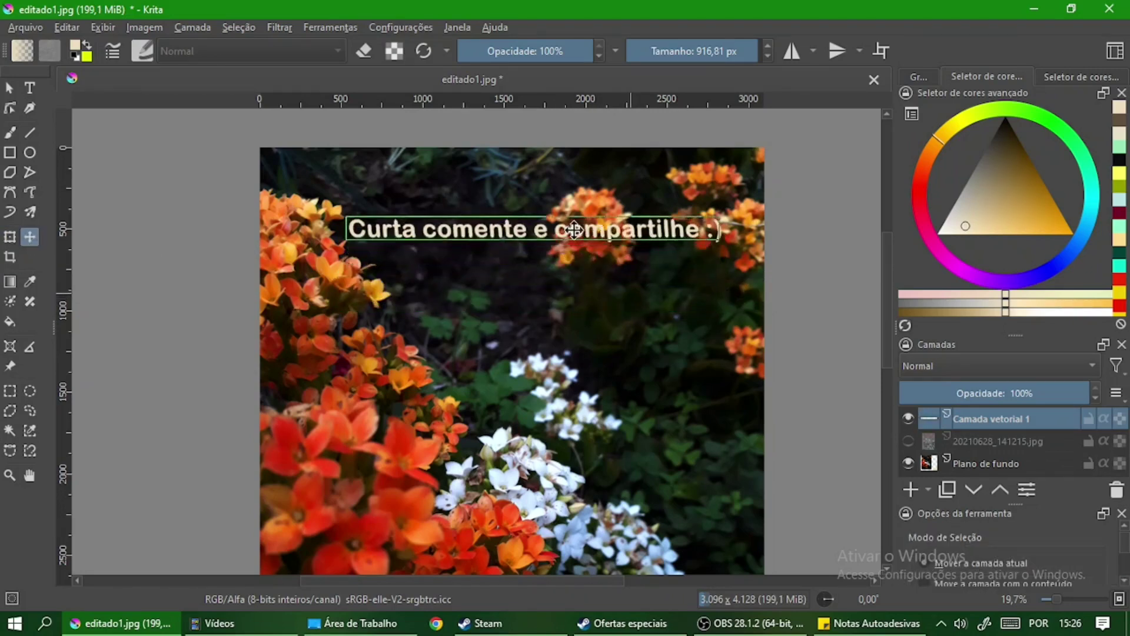
drag(589, 300, 532, 235)
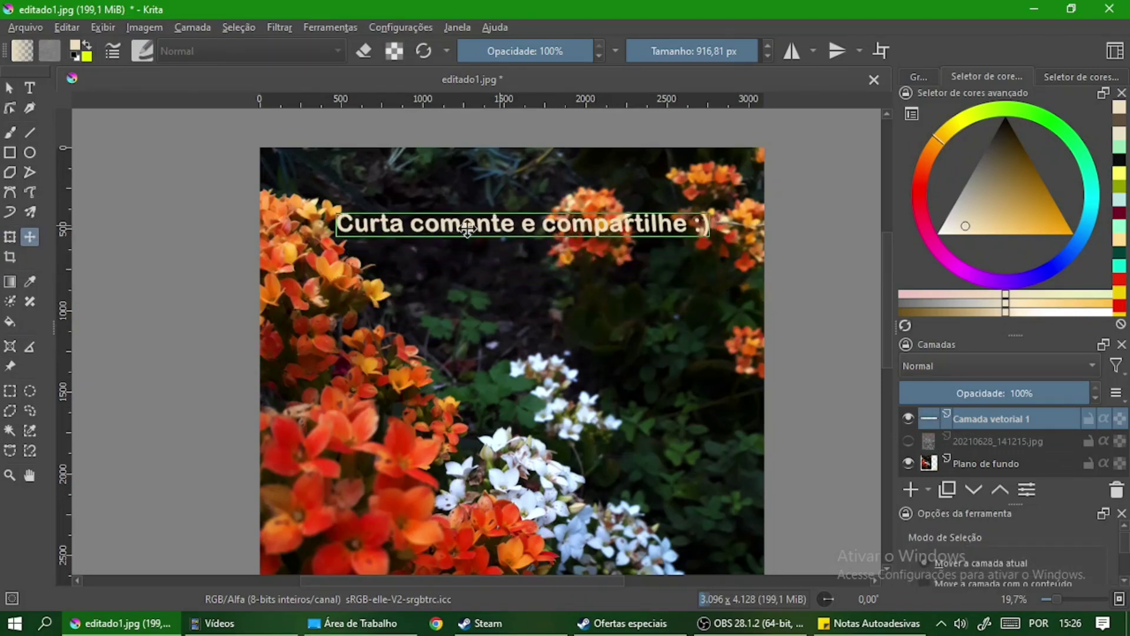
click(9, 236)
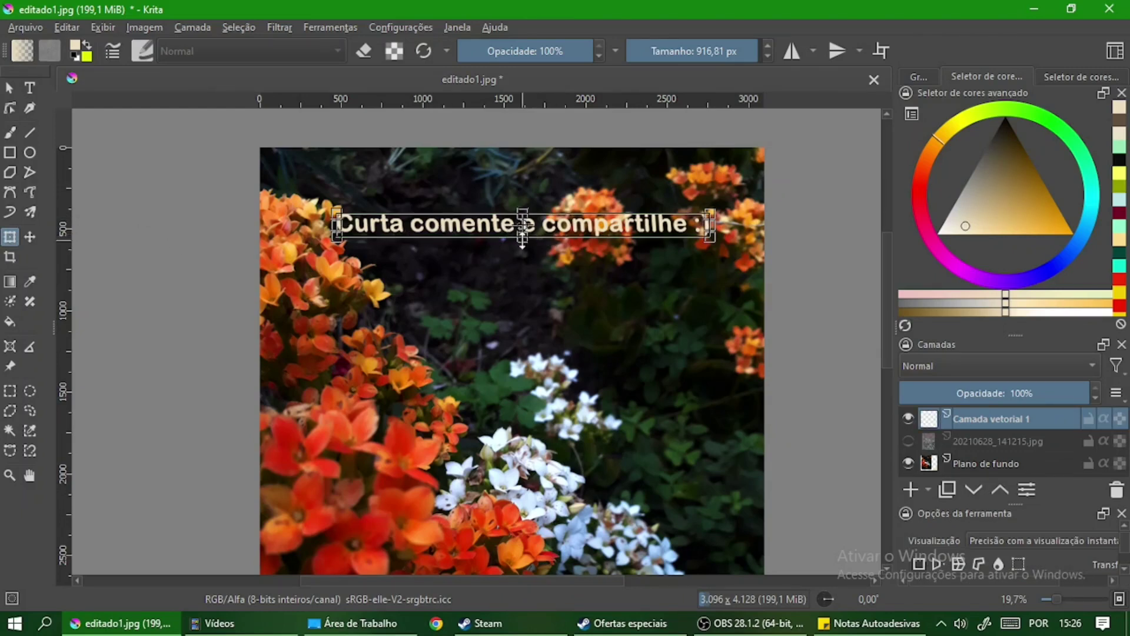
mouse_move(522, 237)
mouse_down()
mouse_move(523, 273)
mouse_move(522, 239)
mouse_up()
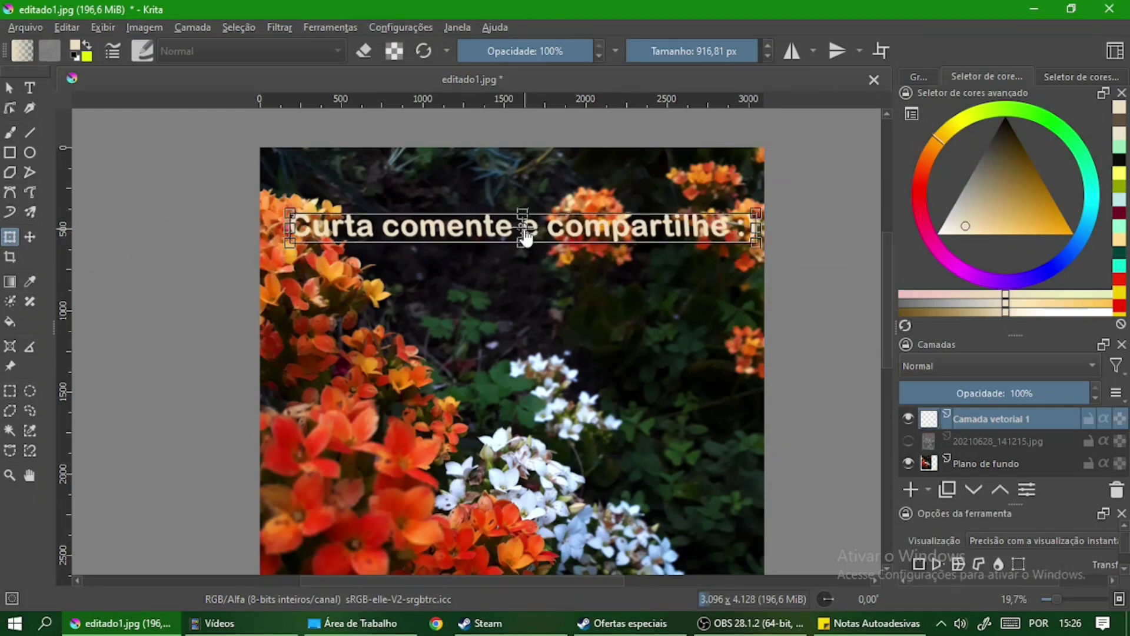
drag(555, 232, 555, 301)
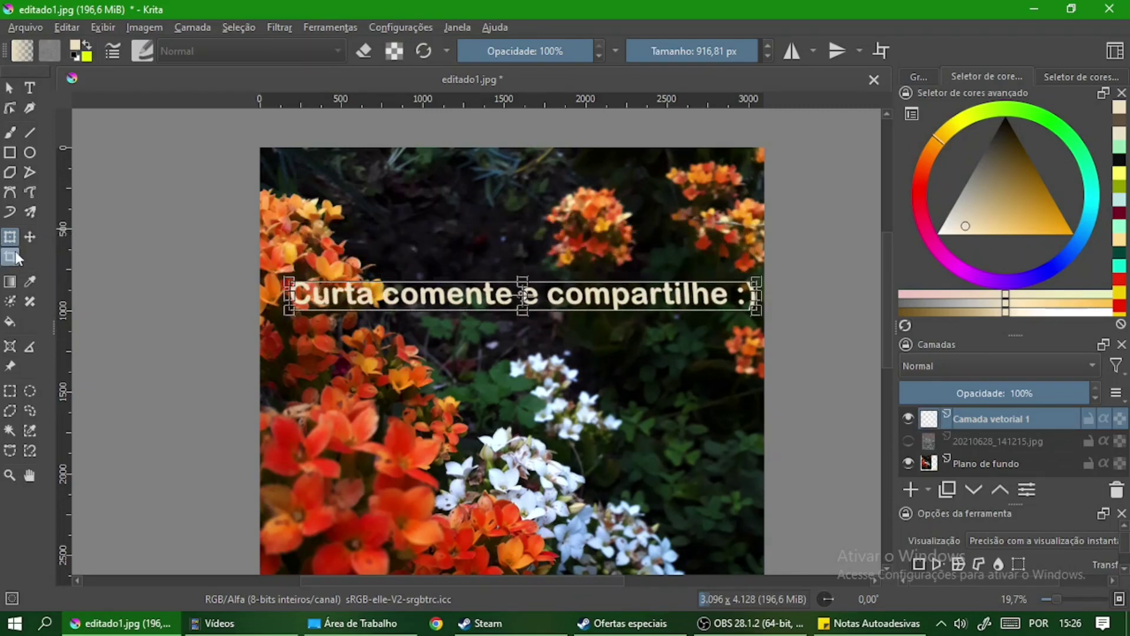
click(29, 237)
Clear the old note and start a new one reading 'Agora como uma cama…'.
click(866, 625)
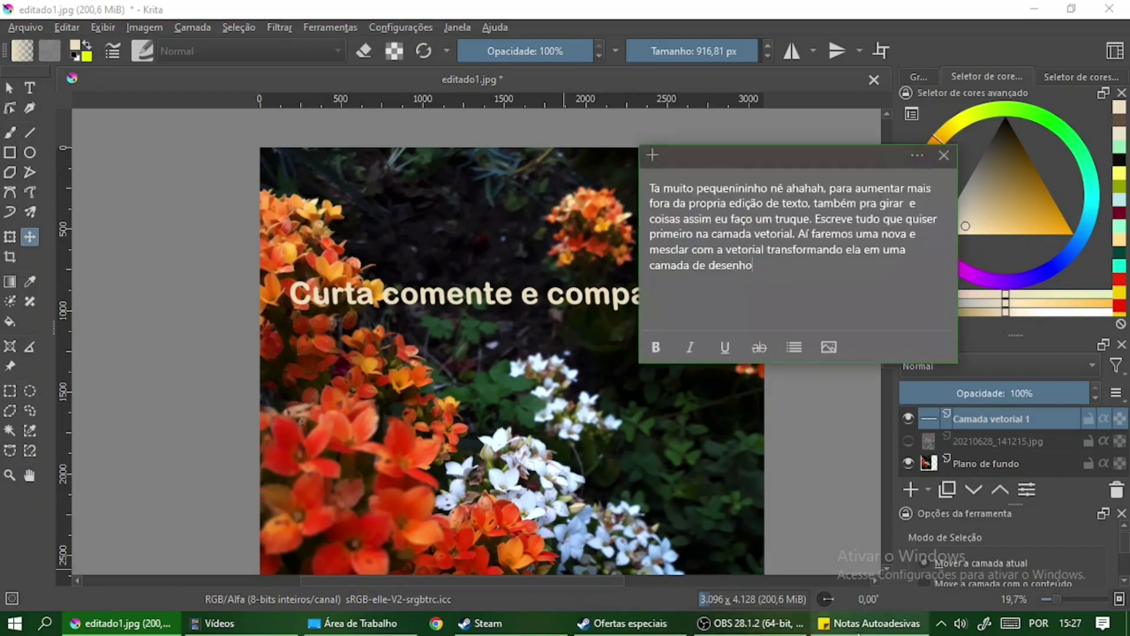
key(ctrl+a)
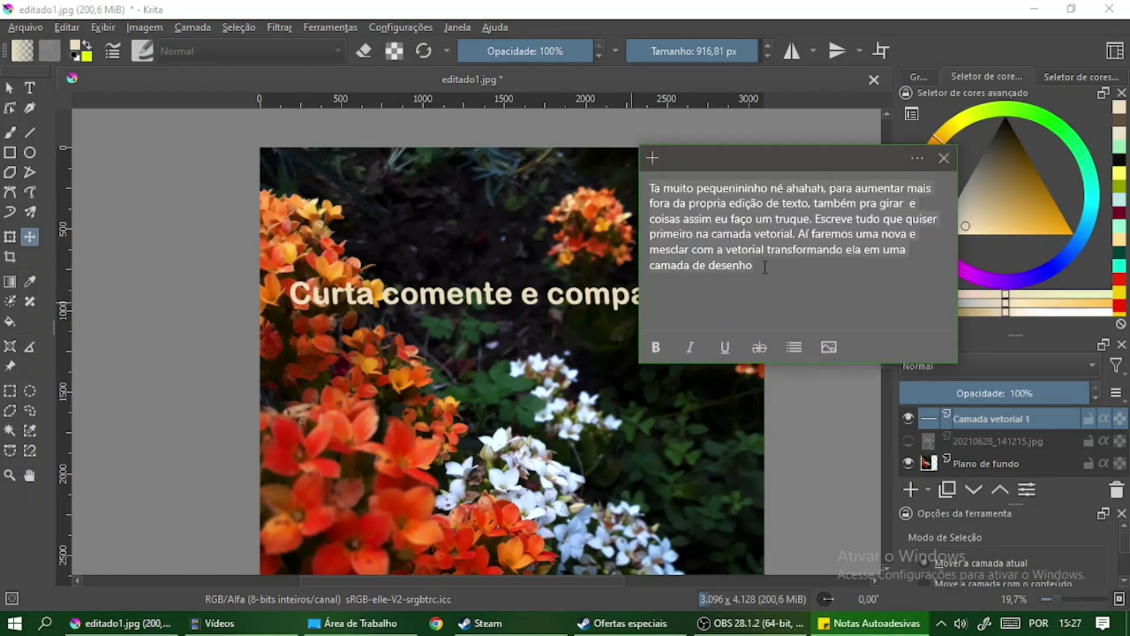
text(Agora como )
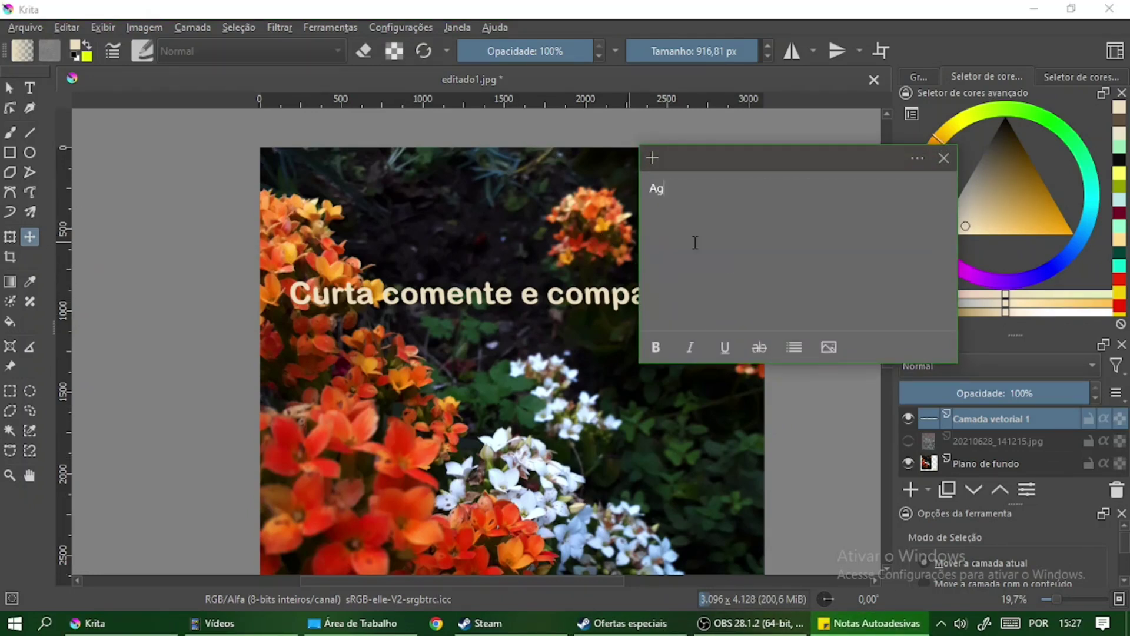
text(uma cama)
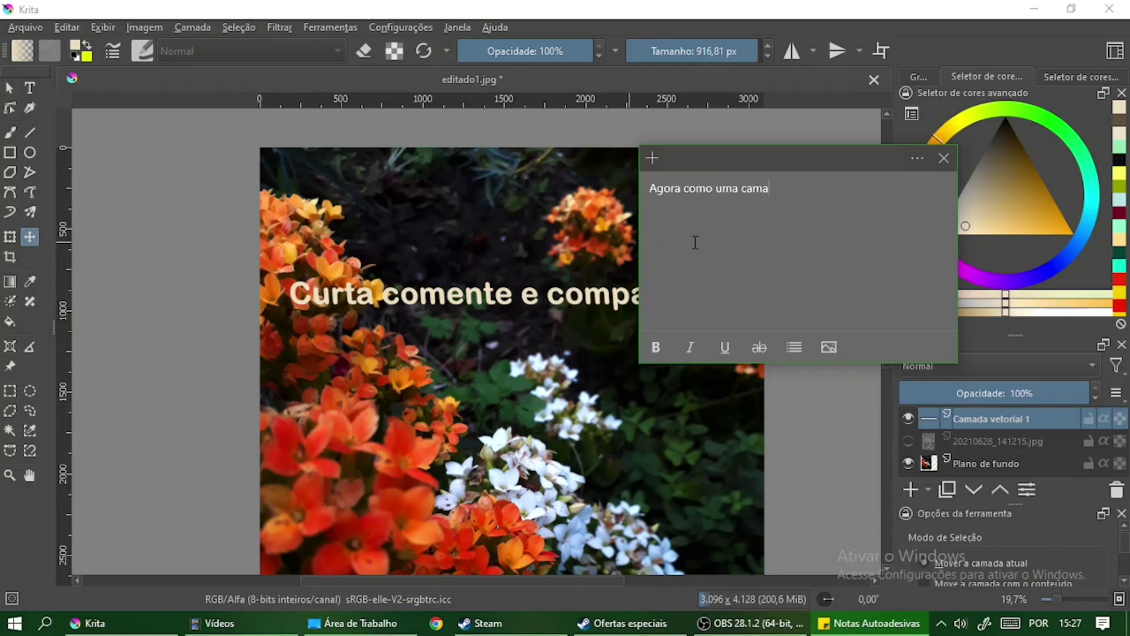
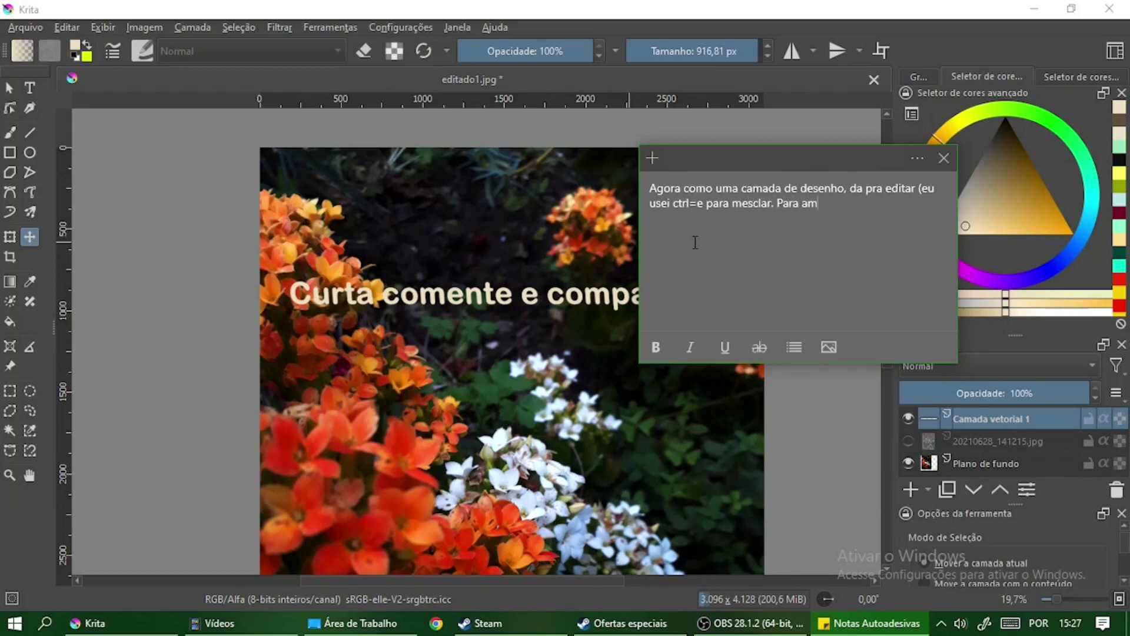
Finish the note's tip: 'Para ampliar sem distorcer é só segurar shift'.
text(sem distorcer é)
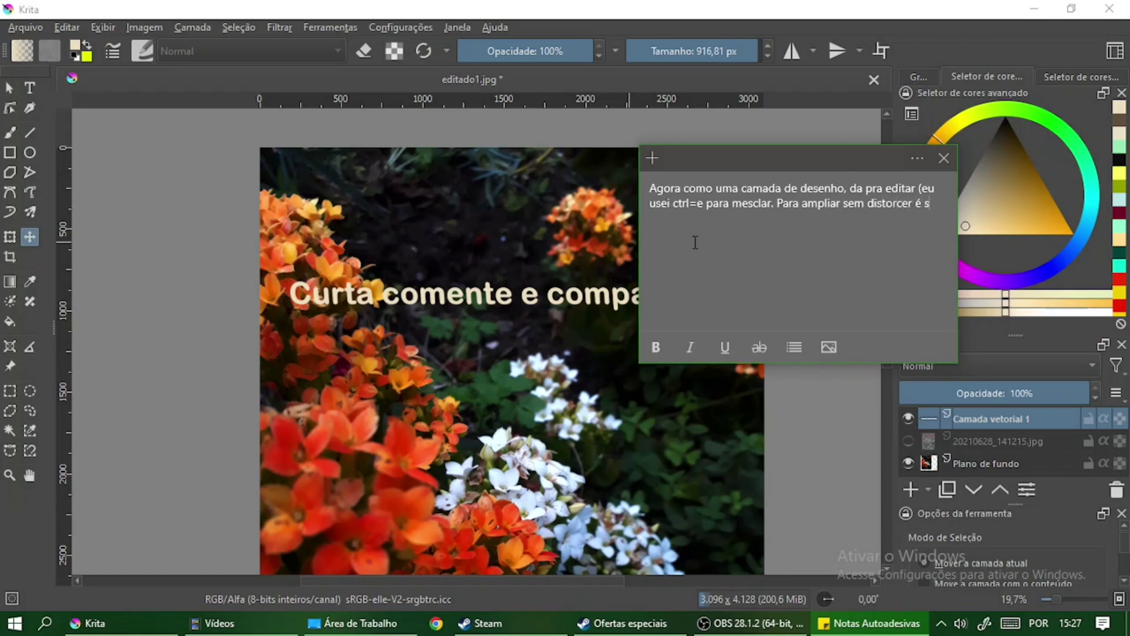
text(segurar shift)
Scale the caption 'Curta comente e compartilhe :)' up to span nearly the photo's full width.
click(524, 293)
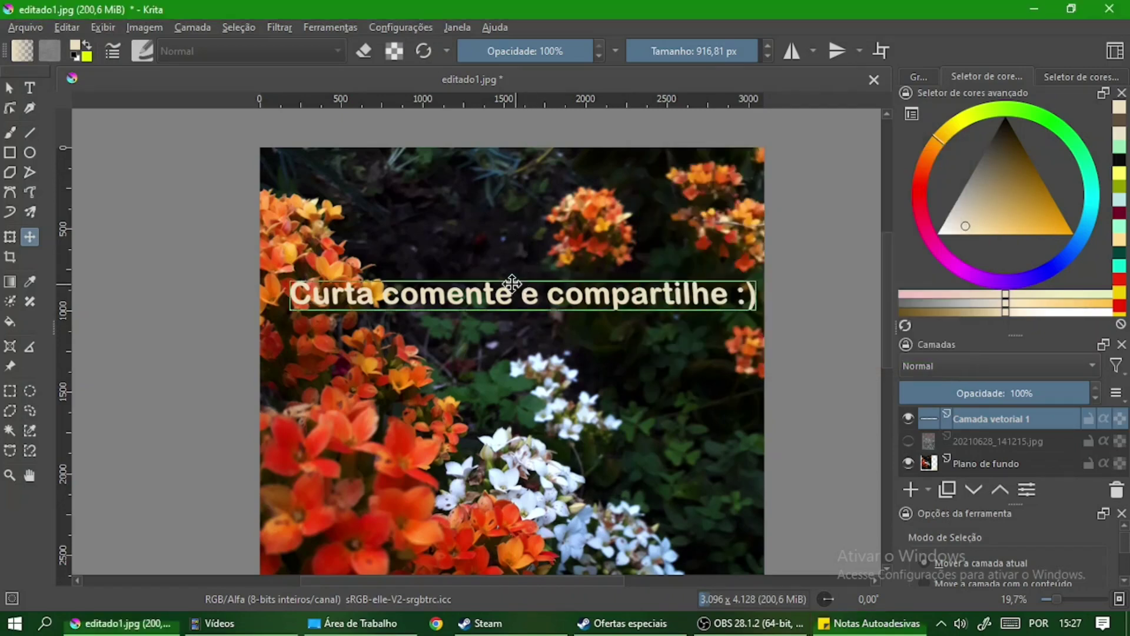
click(10, 237)
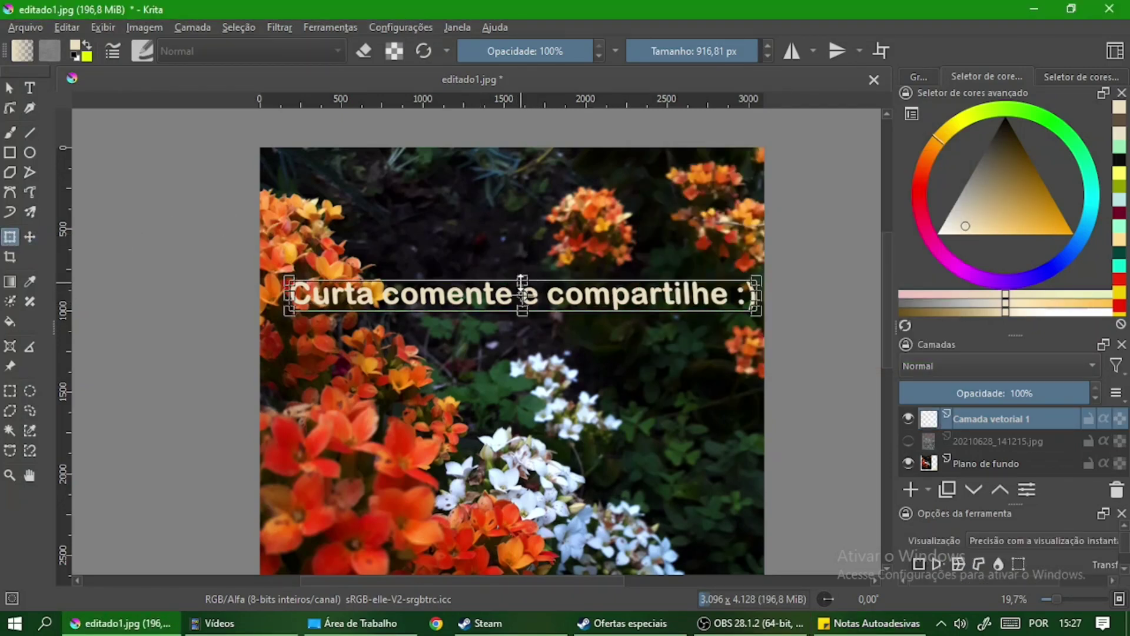
mouse_move(523, 288)
mouse_down()
mouse_move(520, 219)
mouse_move(522, 275)
mouse_up()
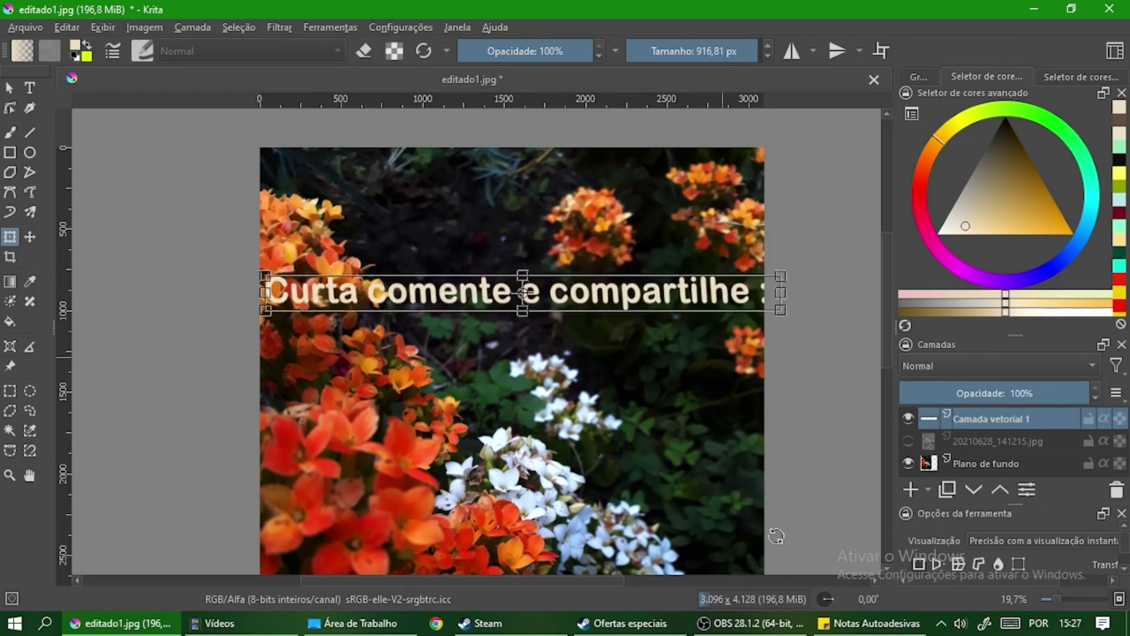
click(920, 625)
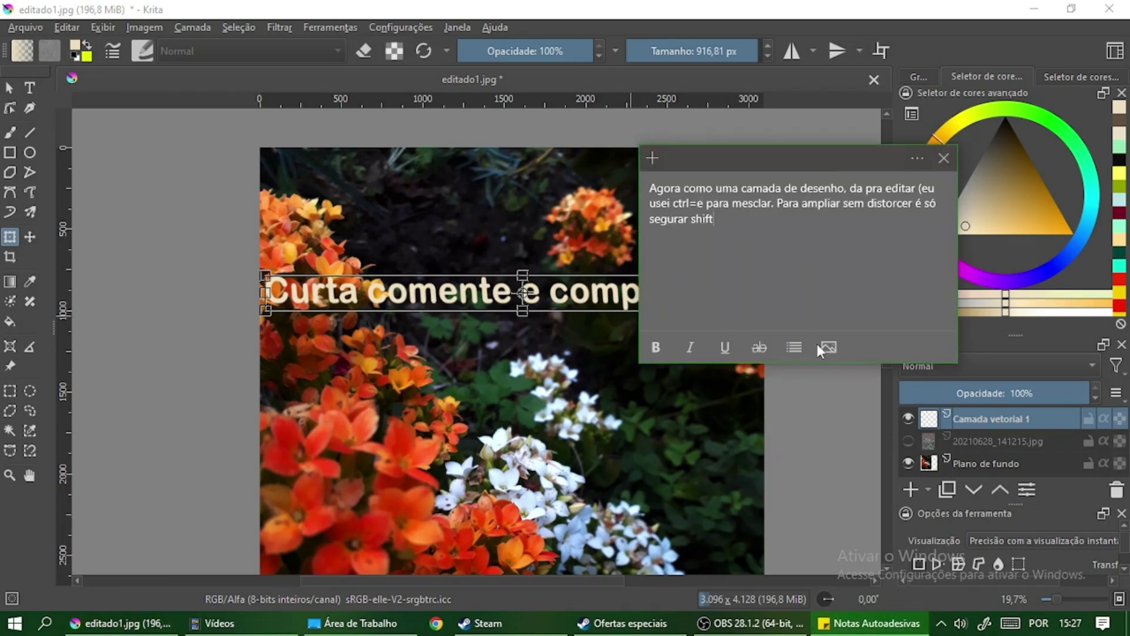
click(871, 454)
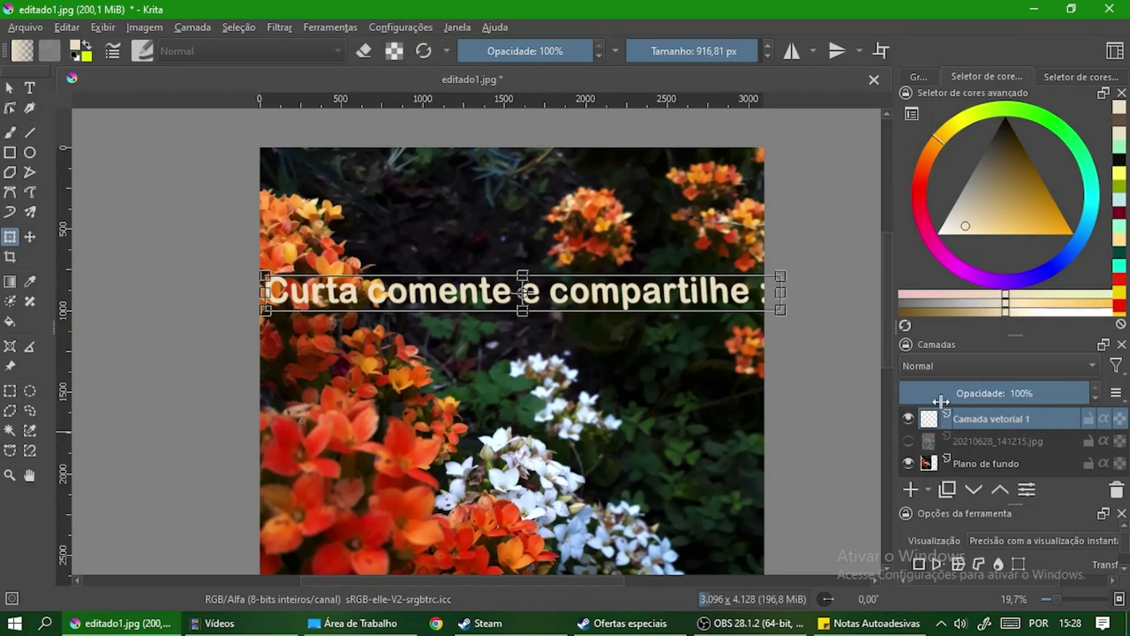
click(30, 87)
drag(324, 327, 687, 436)
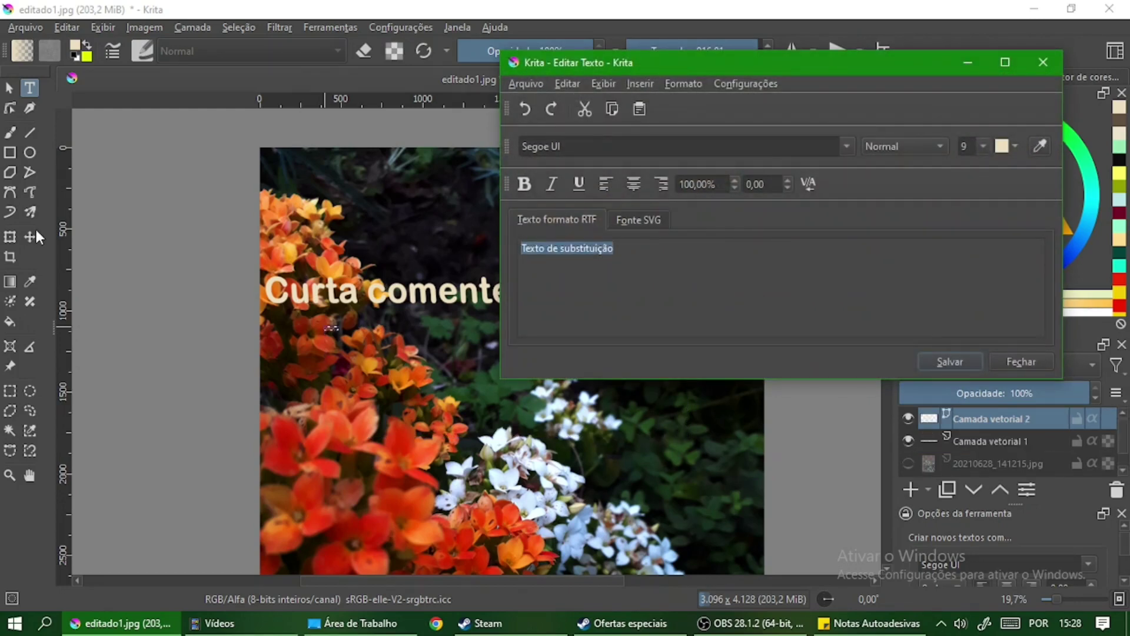
text(@igs.amiru)
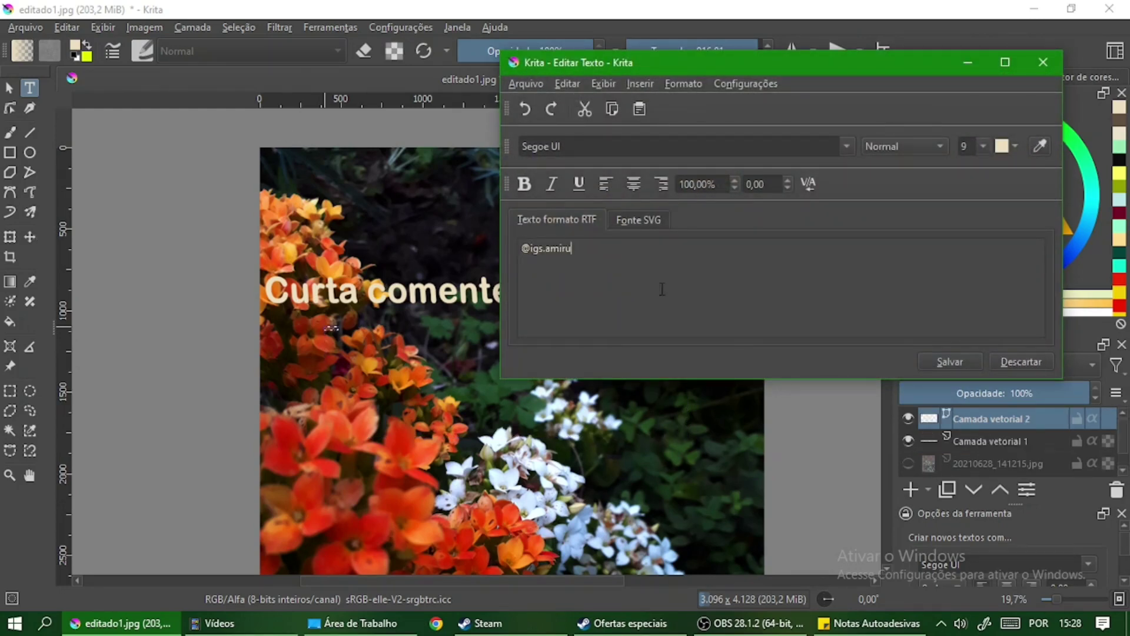
key(ctrl+a)
click(847, 146)
click(621, 183)
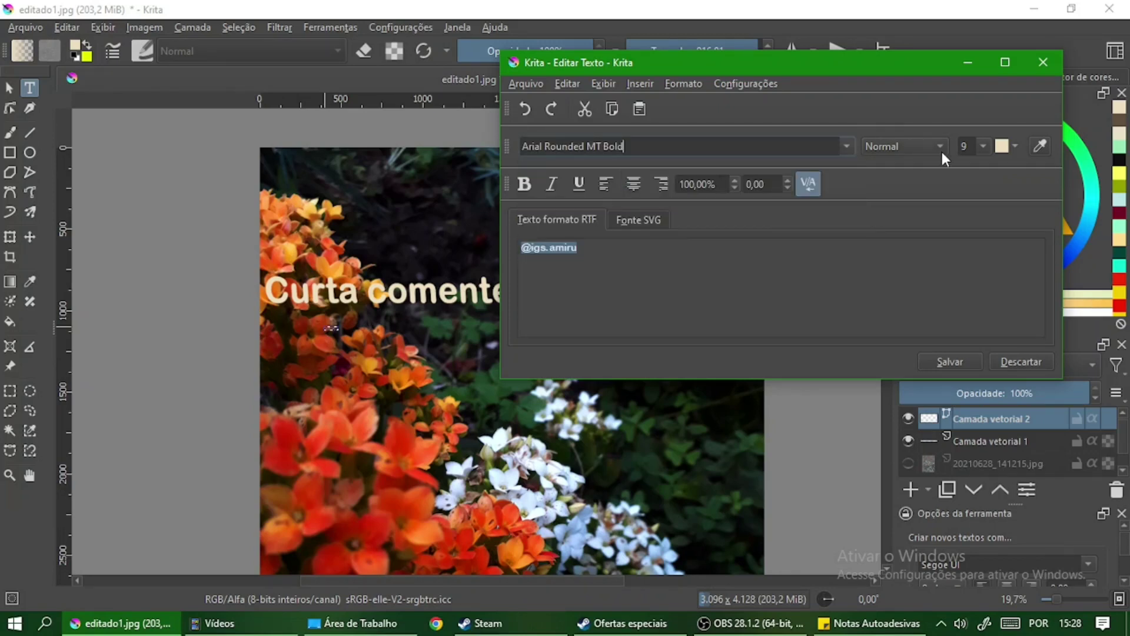
click(983, 147)
click(969, 272)
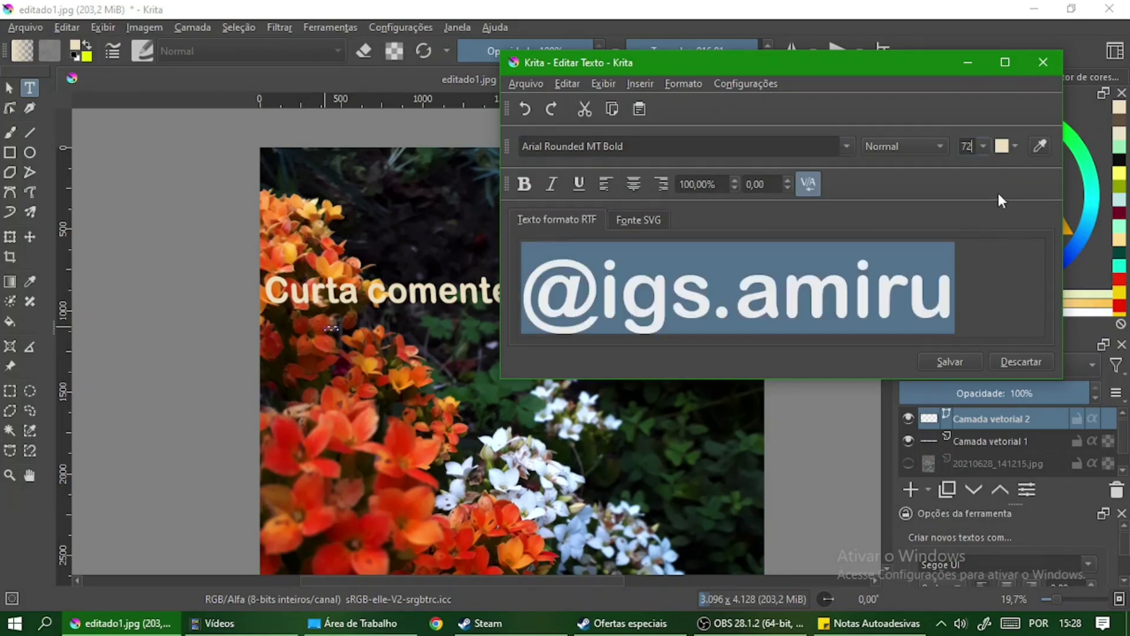
click(960, 360)
click(1022, 362)
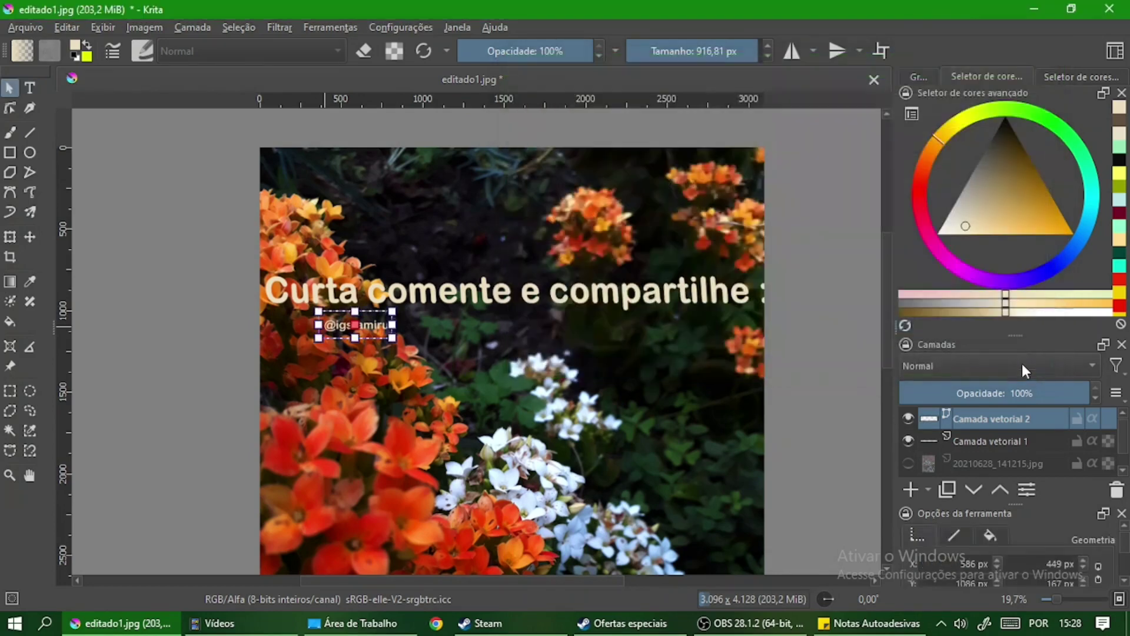
drag(368, 333, 547, 402)
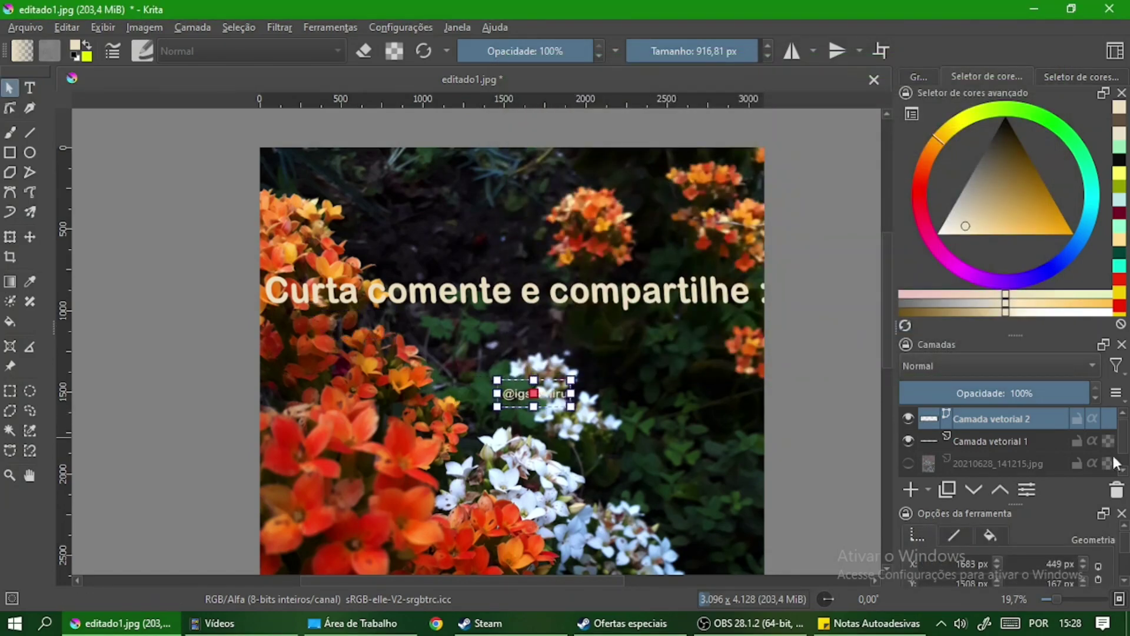
click(911, 489)
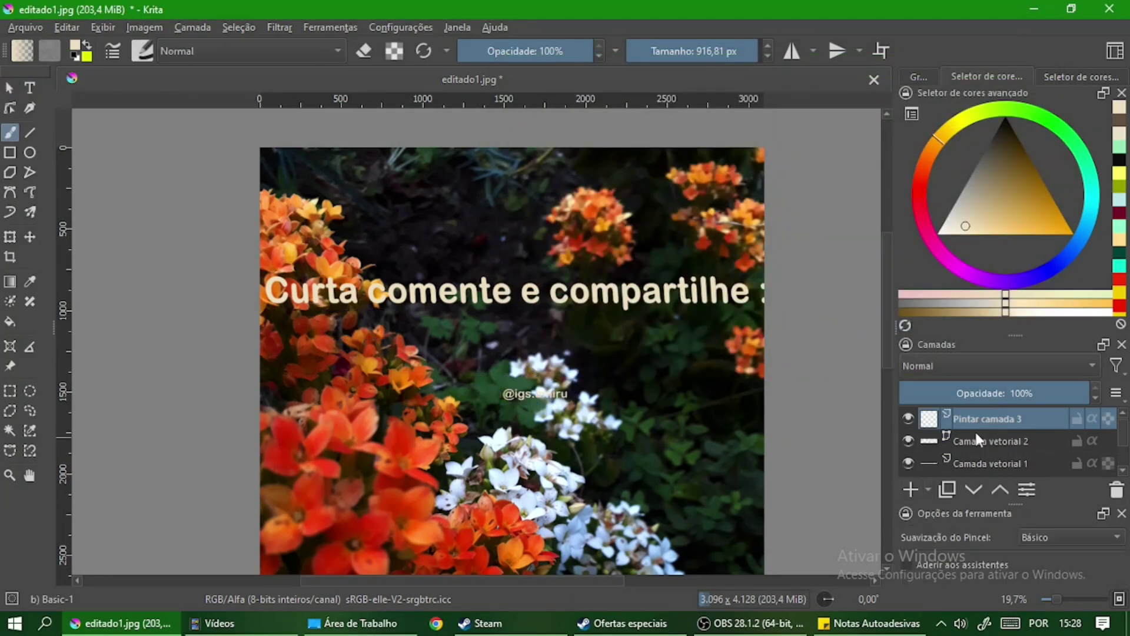
key(ctrl+z)
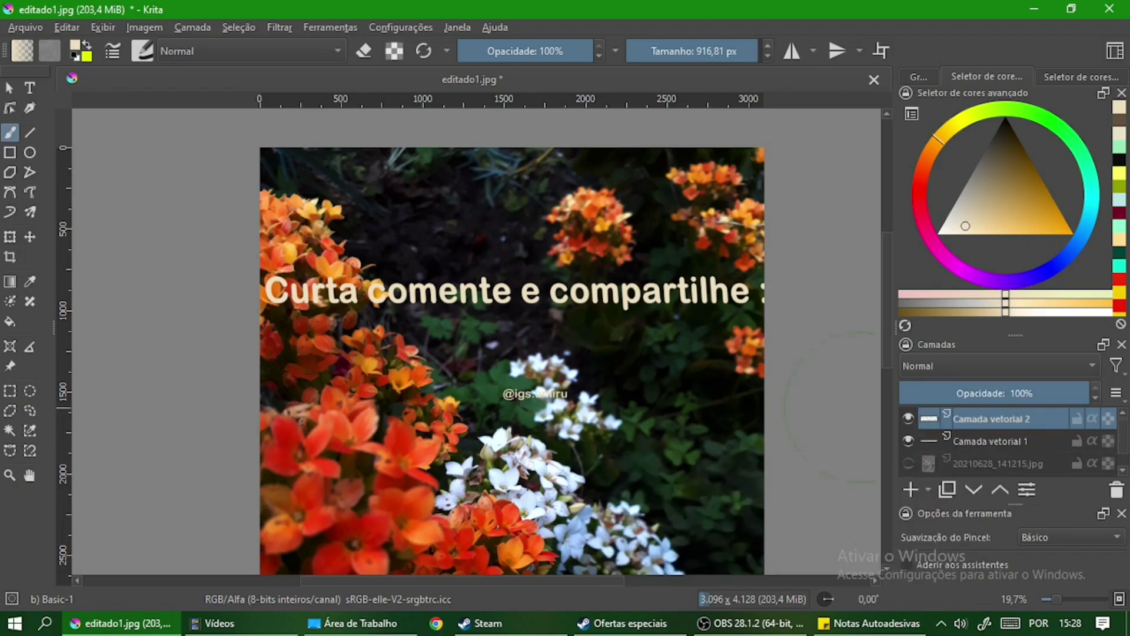
click(10, 237)
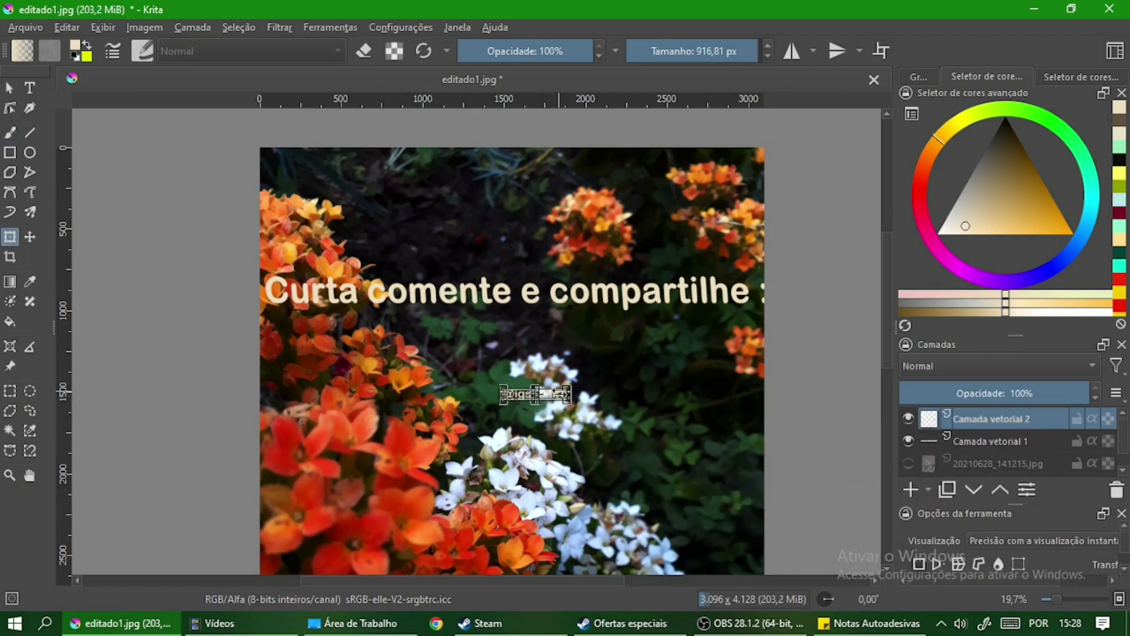
mouse_move(562, 393)
mouse_down()
mouse_move(716, 382)
mouse_move(655, 377)
mouse_up()
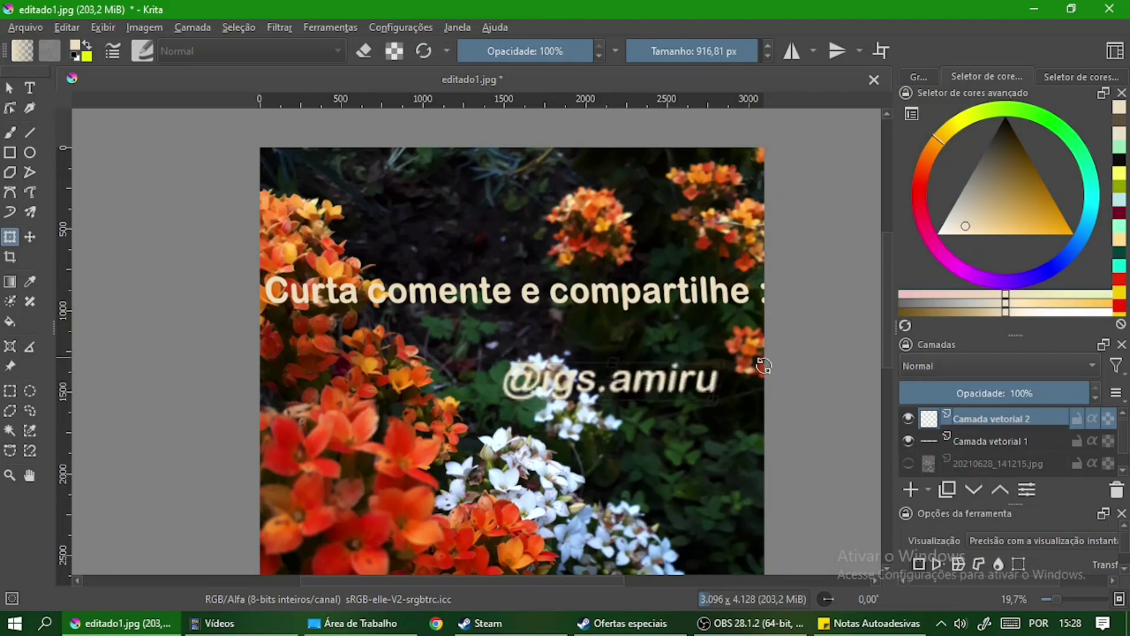
mouse_move(764, 365)
mouse_down()
mouse_move(598, 517)
mouse_move(611, 436)
mouse_up()
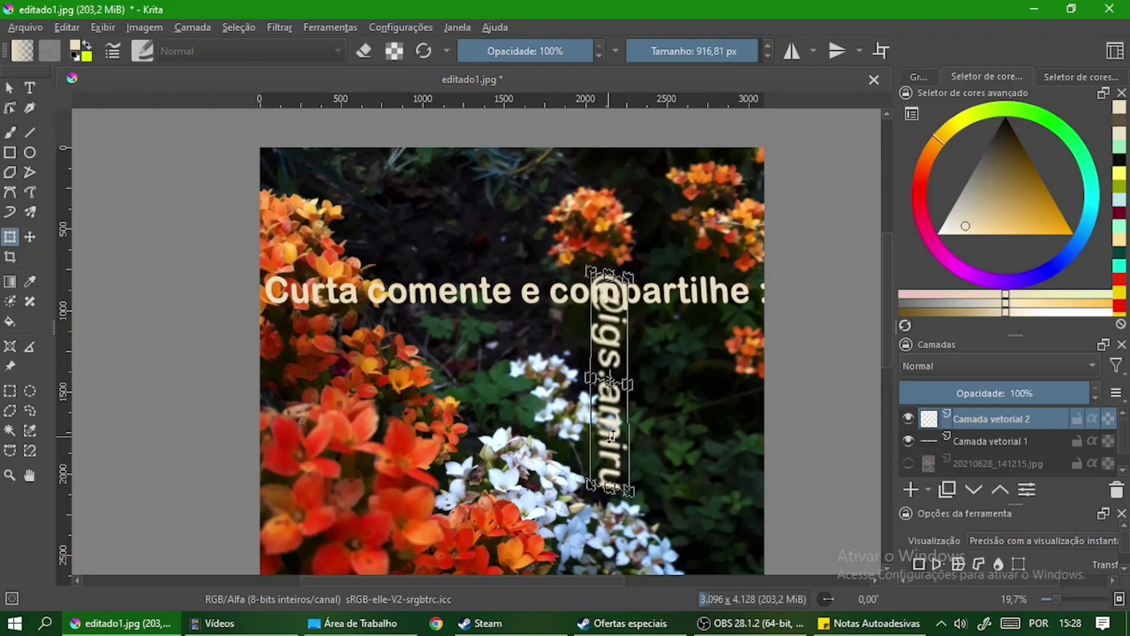
drag(674, 418, 676, 459)
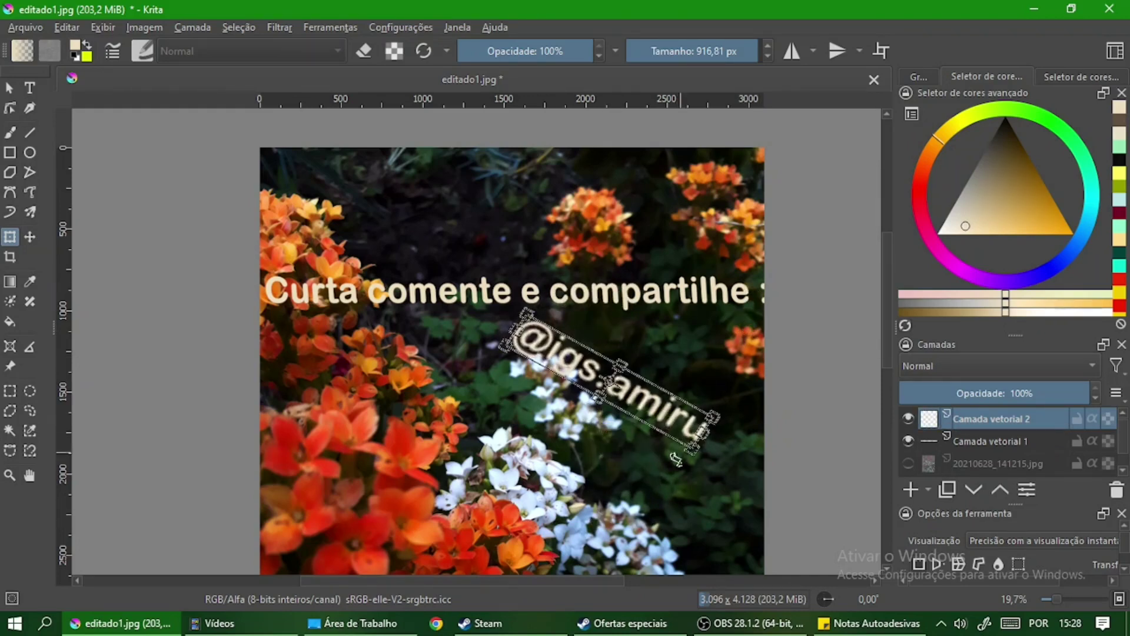
drag(714, 417, 652, 394)
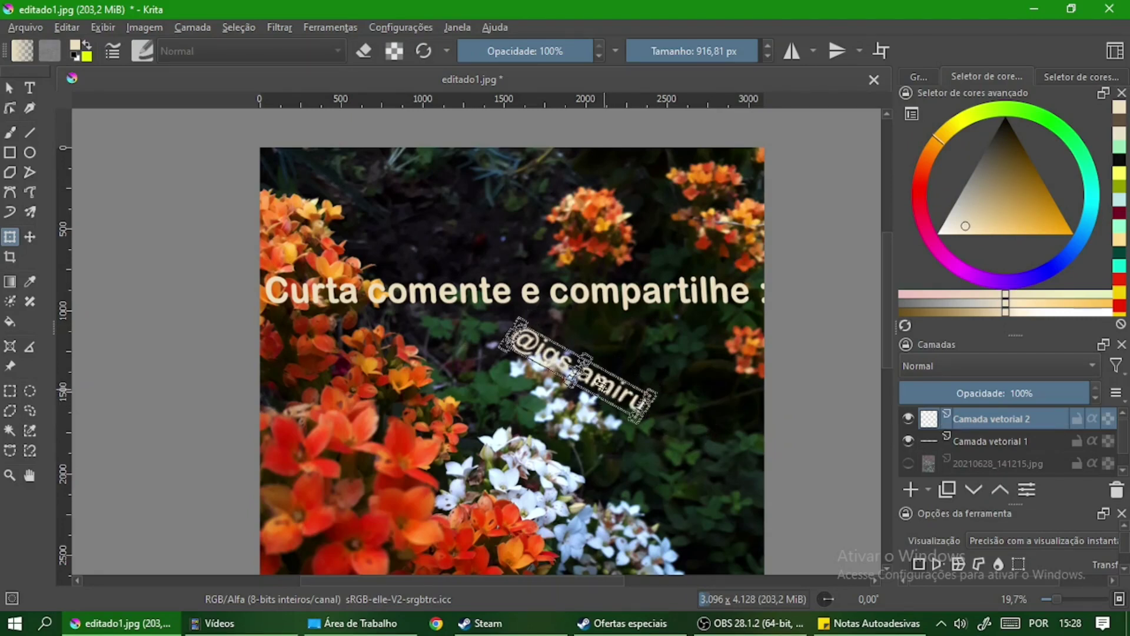
click(580, 381)
drag(134, 371, 132, 388)
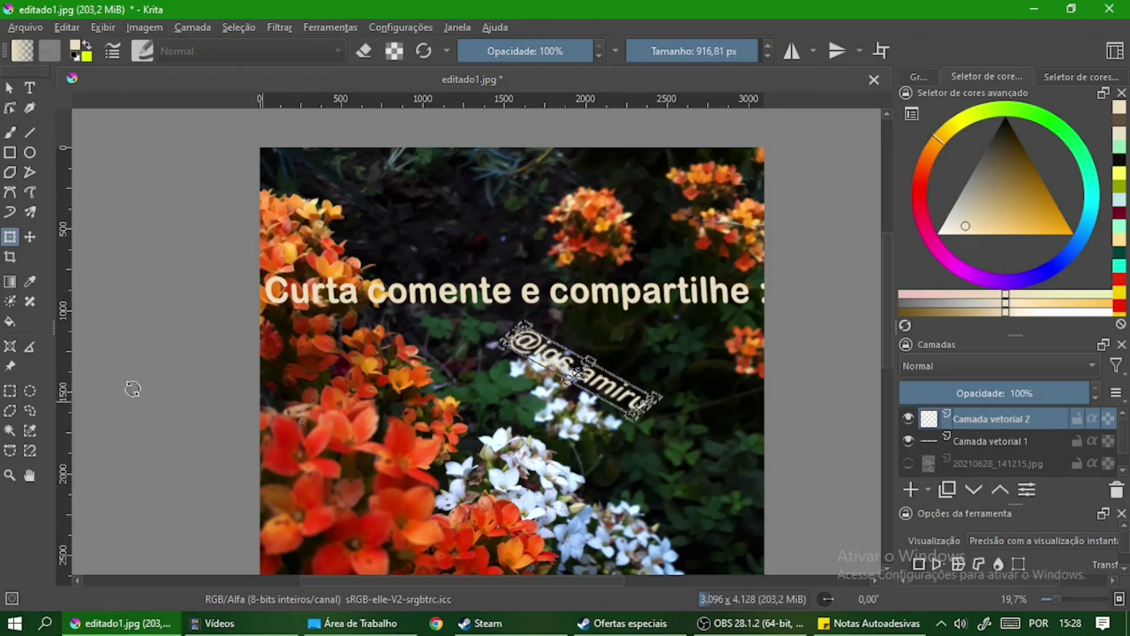
click(29, 236)
drag(559, 471, 639, 535)
click(868, 623)
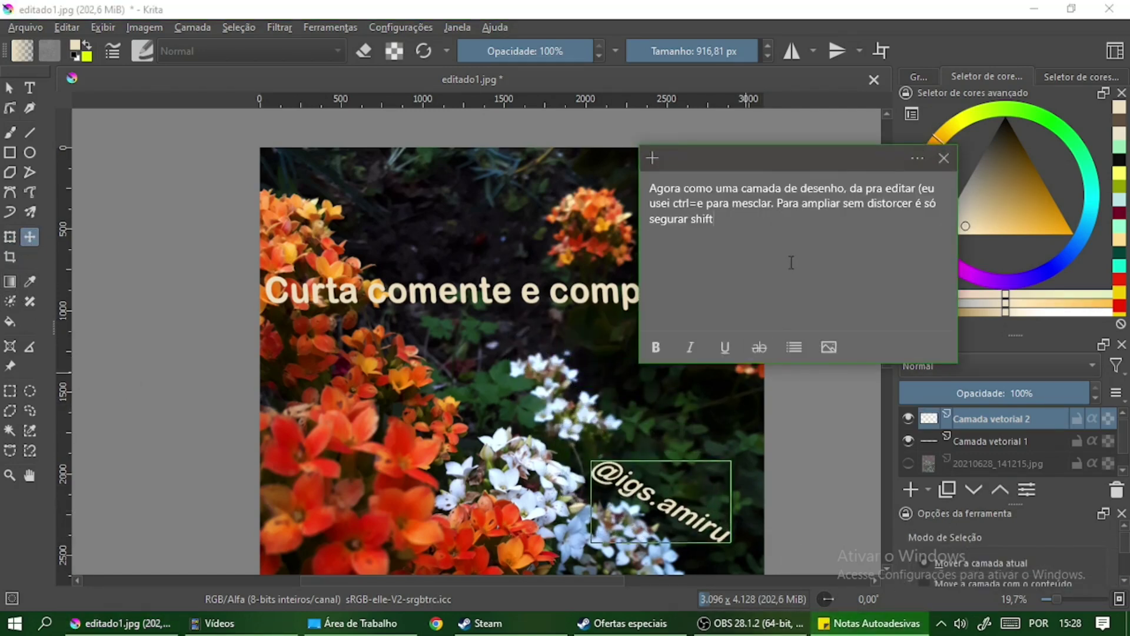
Replace the note text with tips on resolution returning to normal and watermarks via layer opacity.
key(ctrl+a)
text(Ele par)
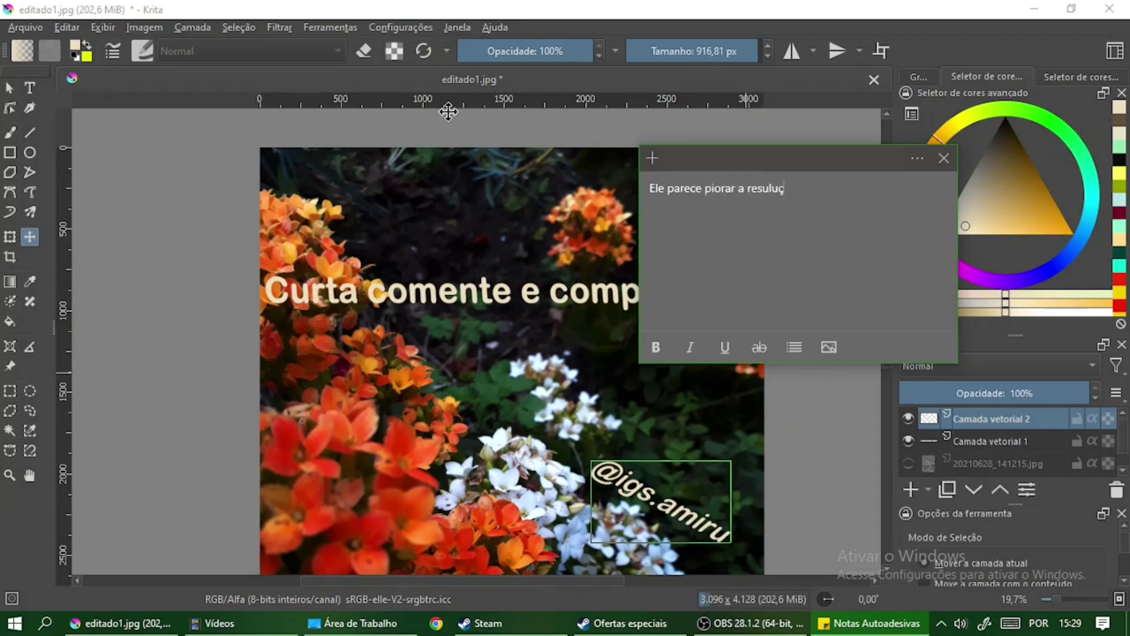
text(ão mas quando você da en)
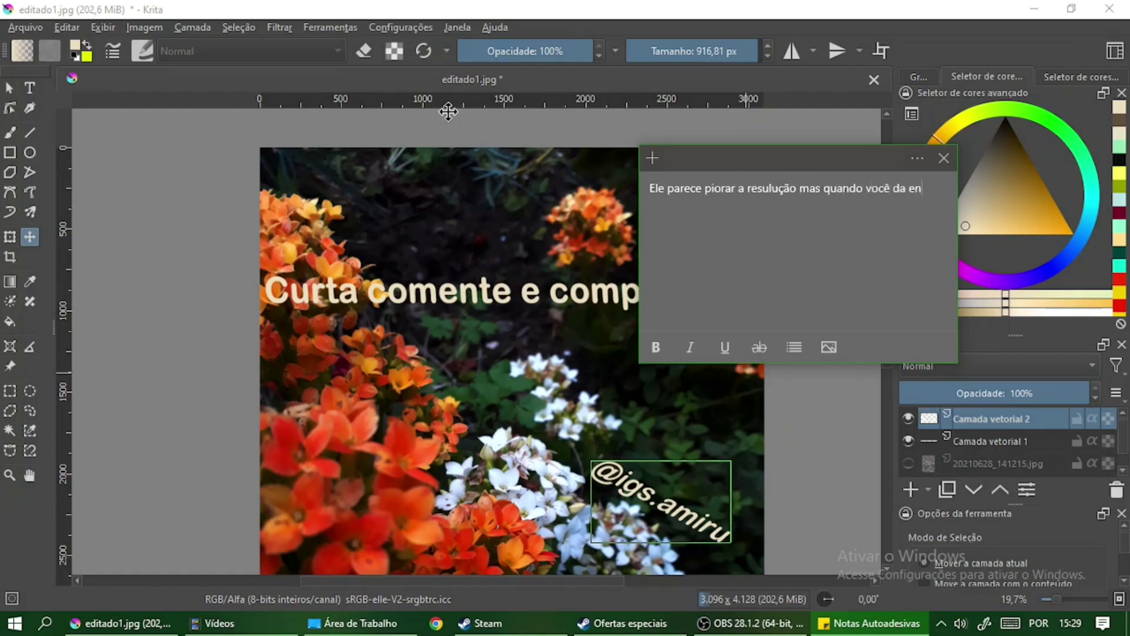
text(ormal)
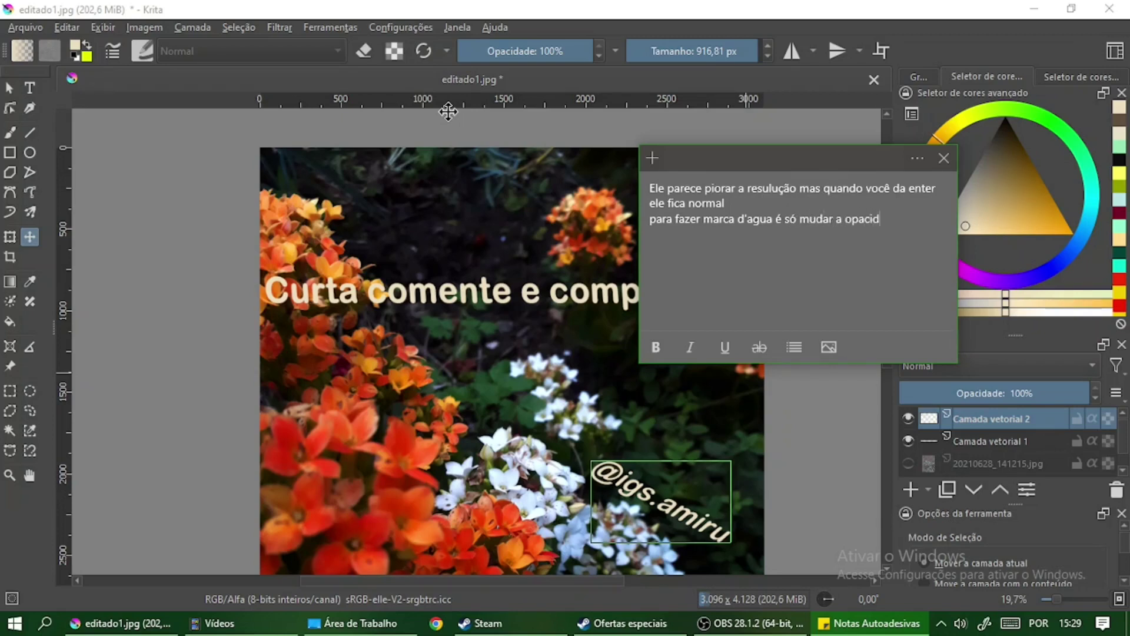
text(da camada)
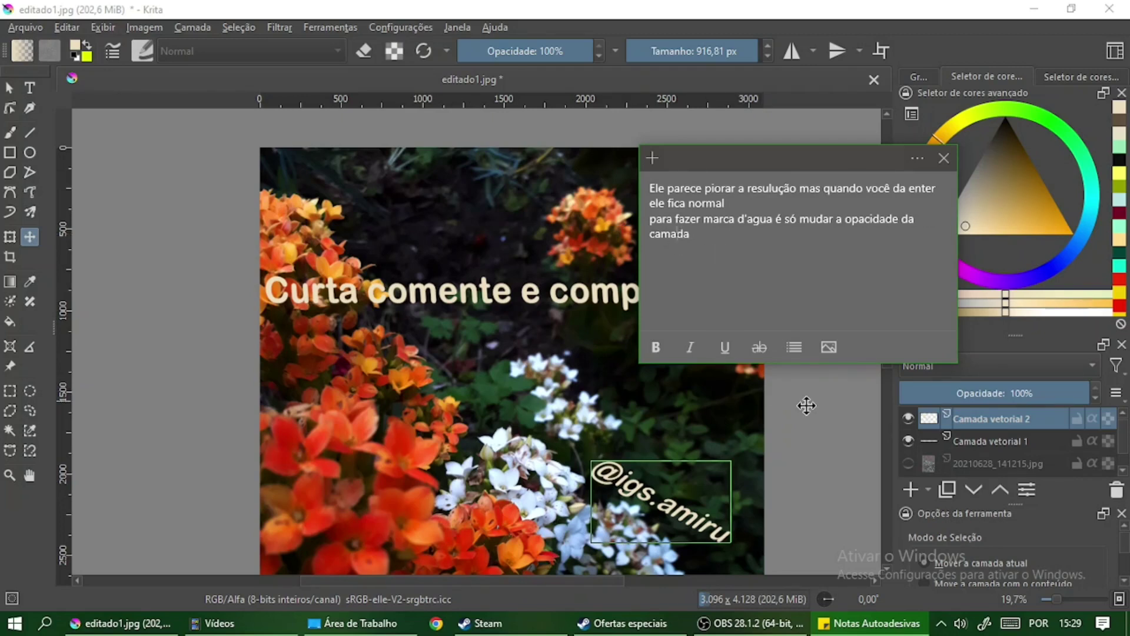
click(805, 406)
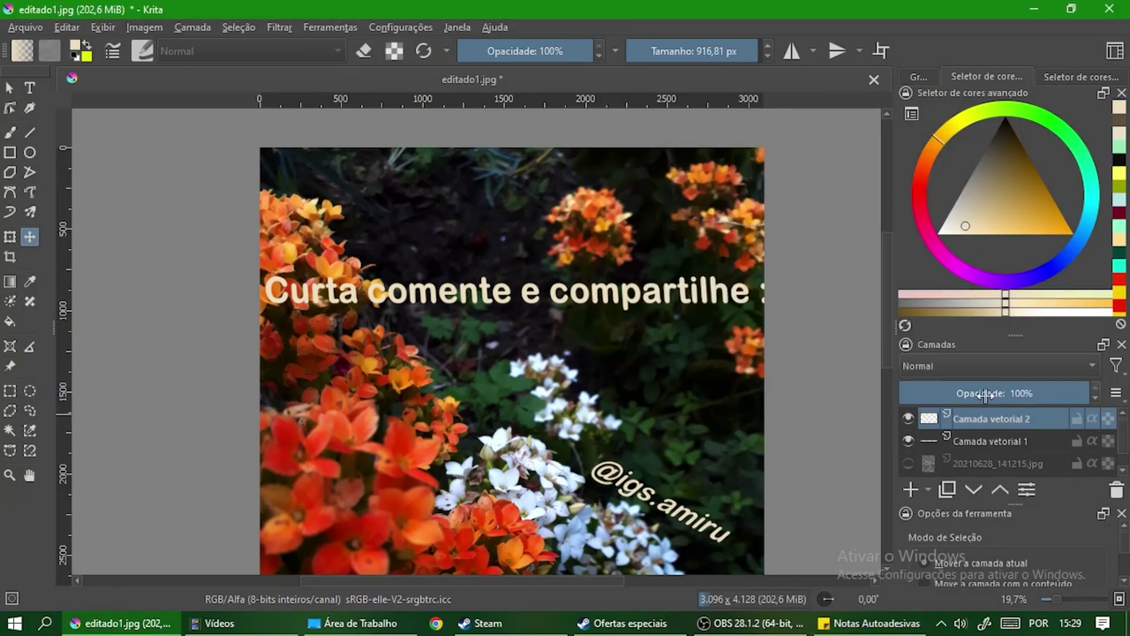
drag(986, 397, 948, 392)
drag(665, 356, 647, 283)
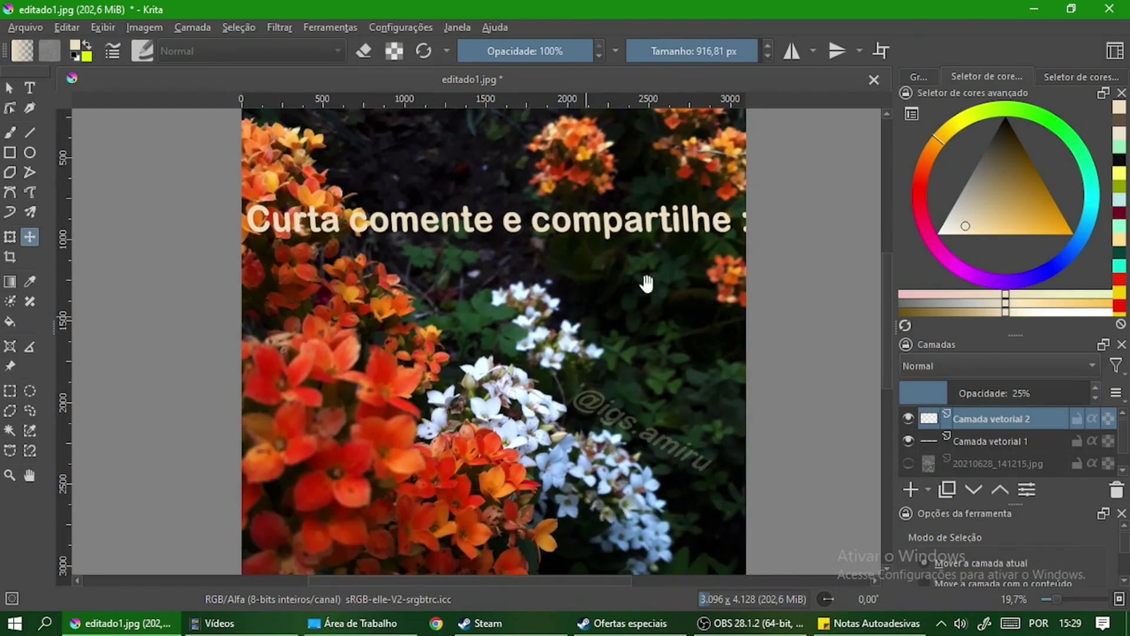
Hide the flower background layer and show the plant photo layer instead.
scroll(707, 286, down, 1)
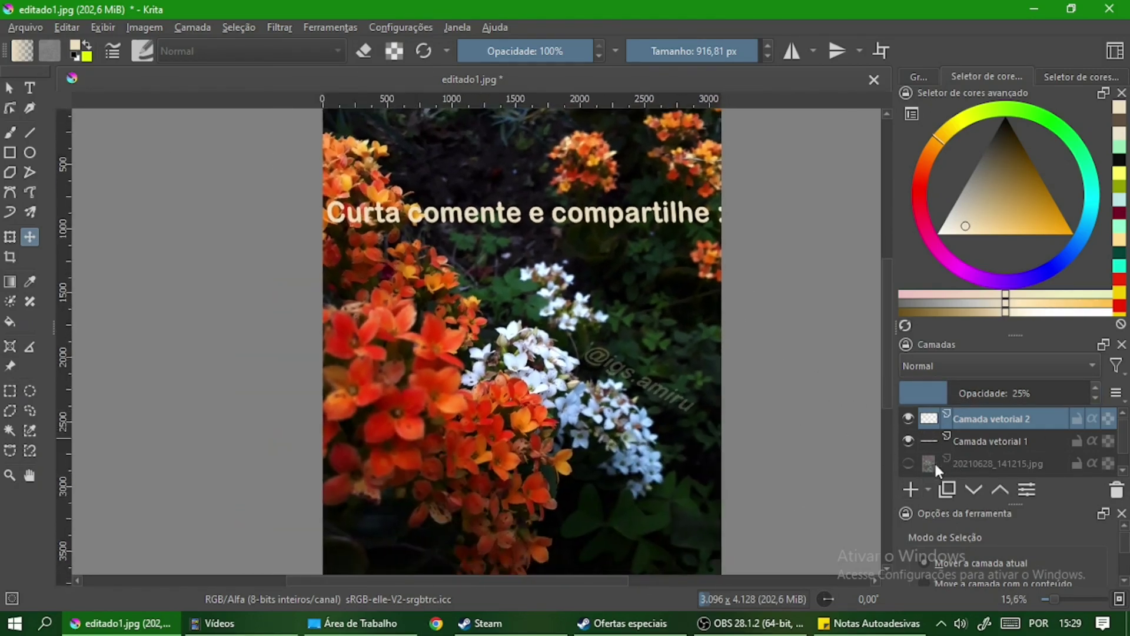
scroll(952, 440, down, 1)
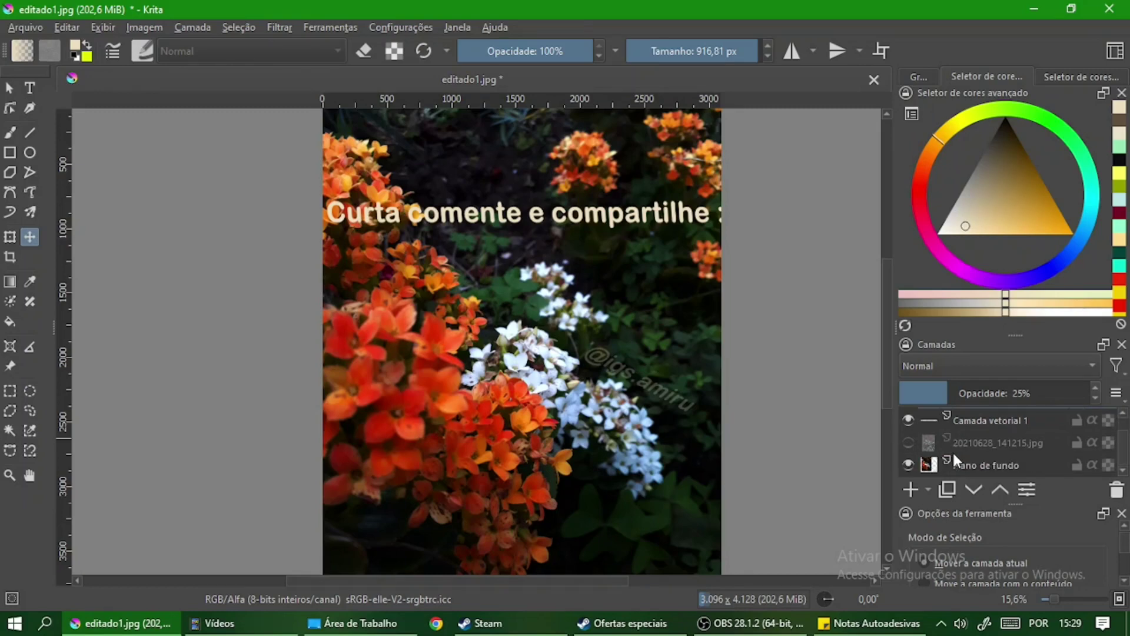
click(910, 463)
click(909, 441)
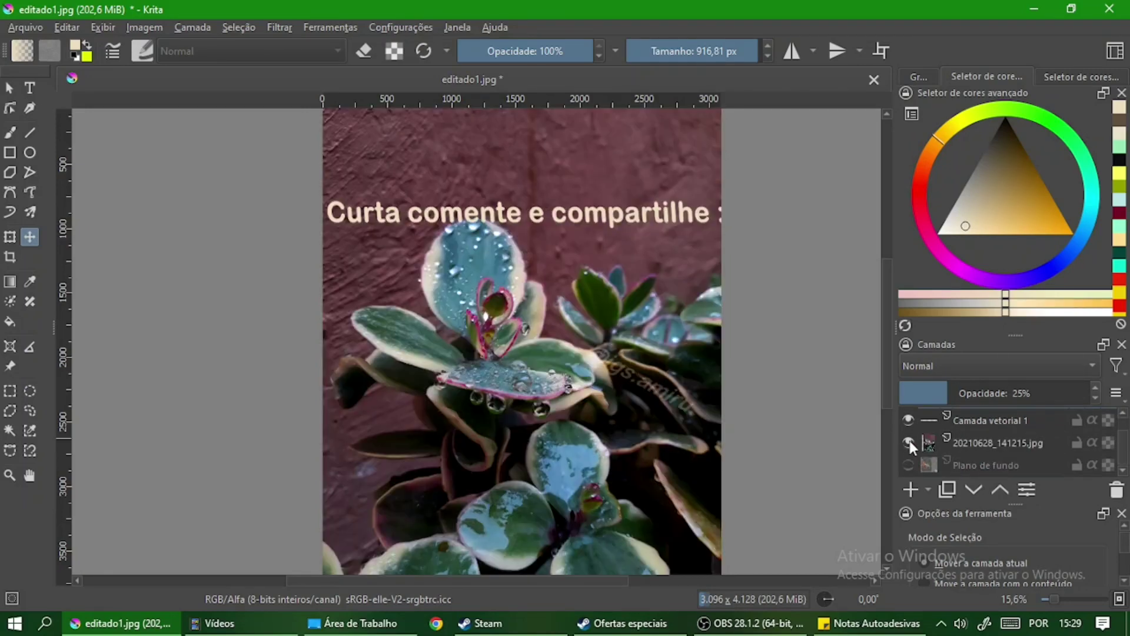
drag(813, 413, 764, 397)
scroll(764, 397, down, 1)
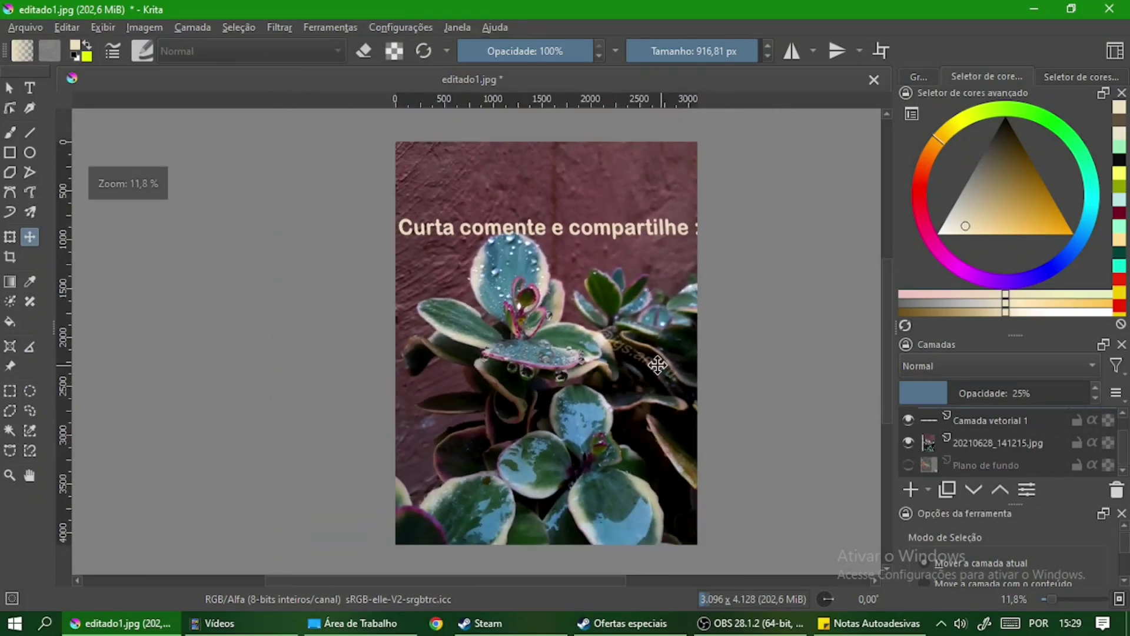
Move the watermark to the lower right and rotate it to run up the right edge.
drag(452, 456, 673, 489)
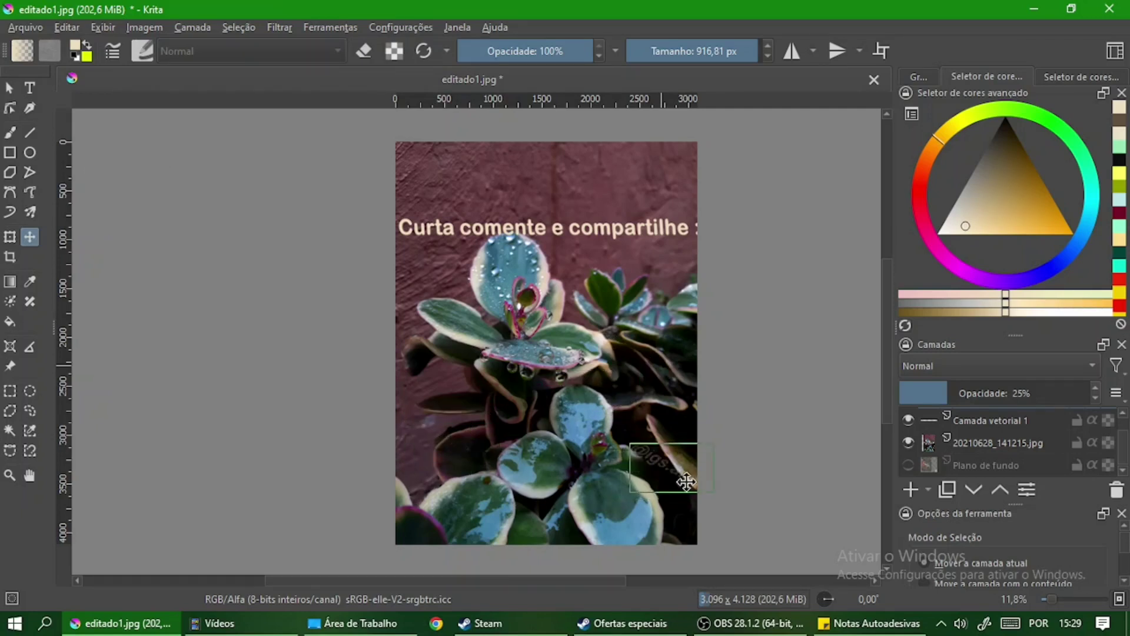
click(10, 237)
drag(709, 400, 743, 434)
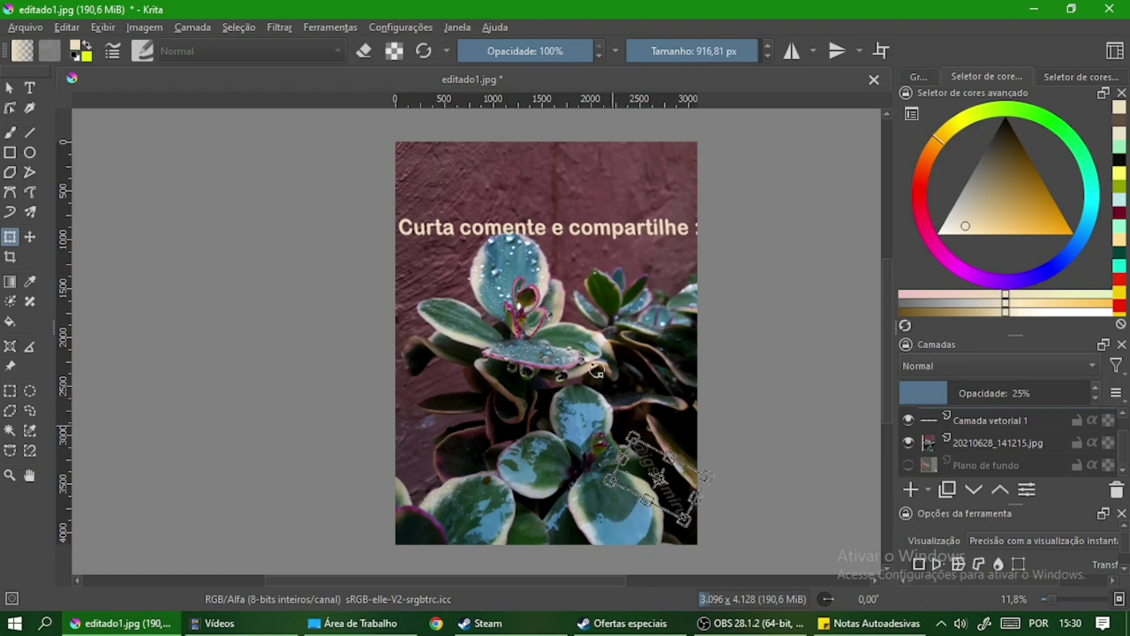
Narrow the caption to fit inside the image and move it slightly higher.
click(1005, 425)
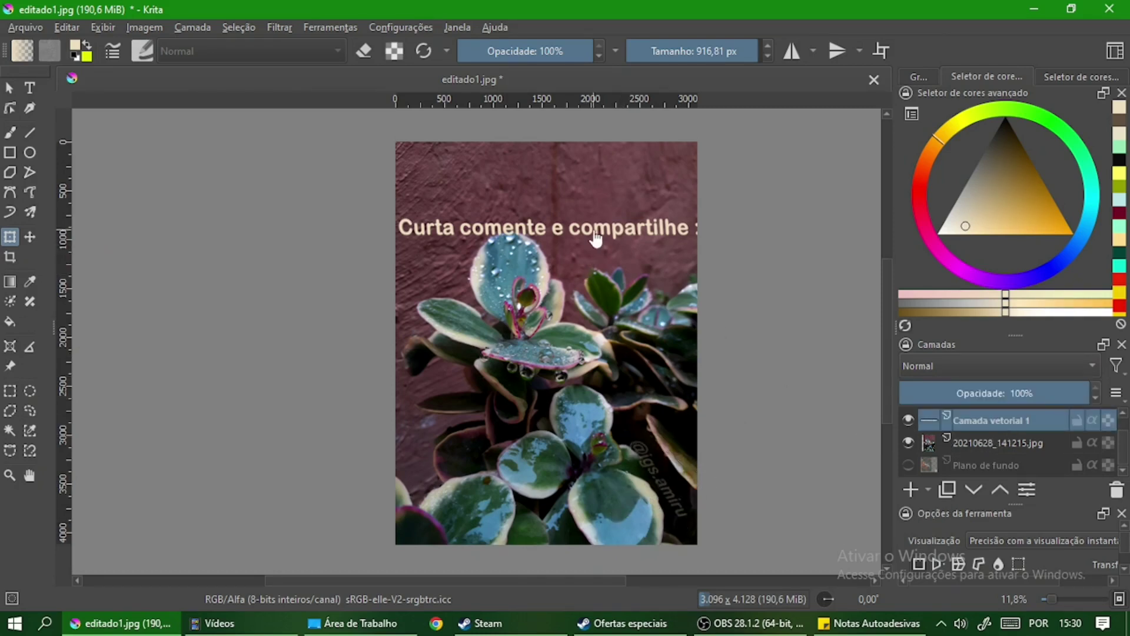
drag(690, 222, 672, 223)
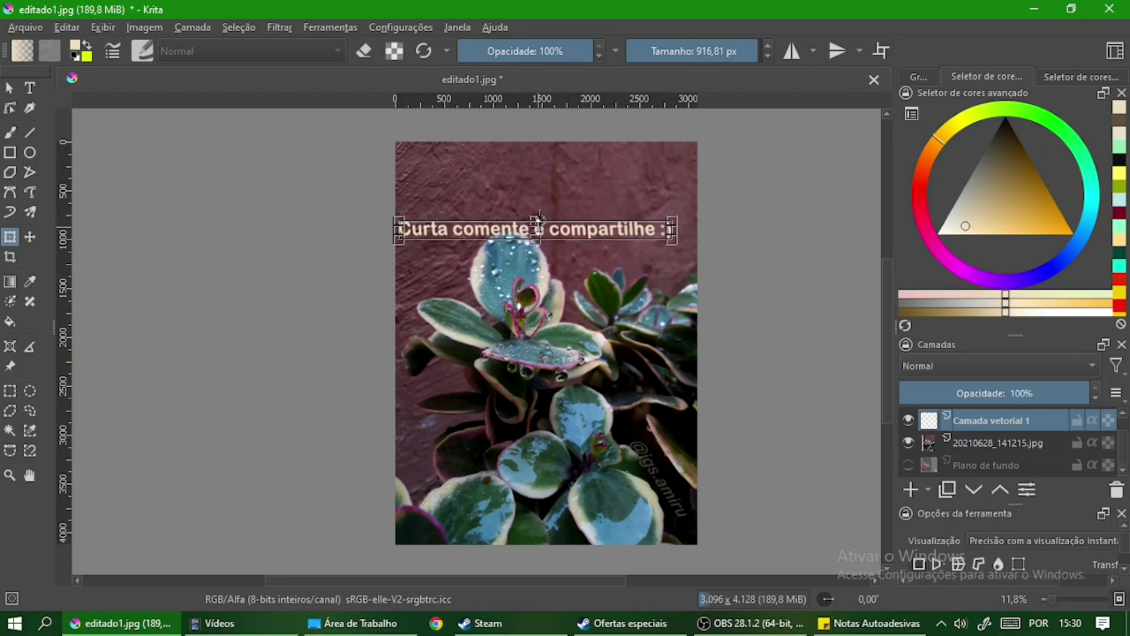
drag(546, 221, 541, 192)
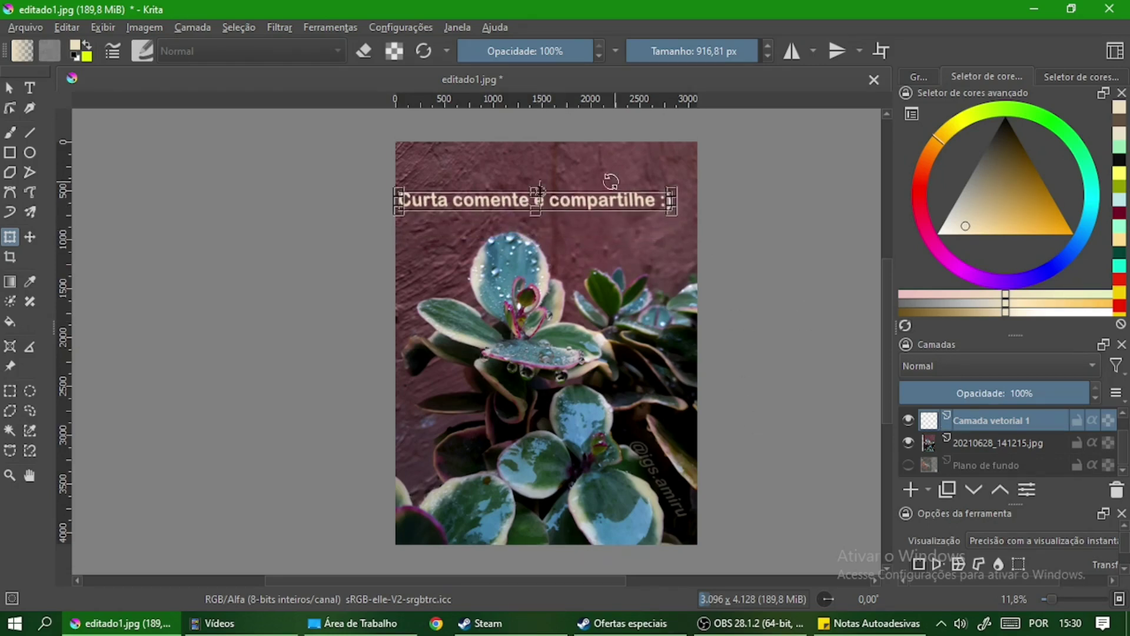
key(Return)
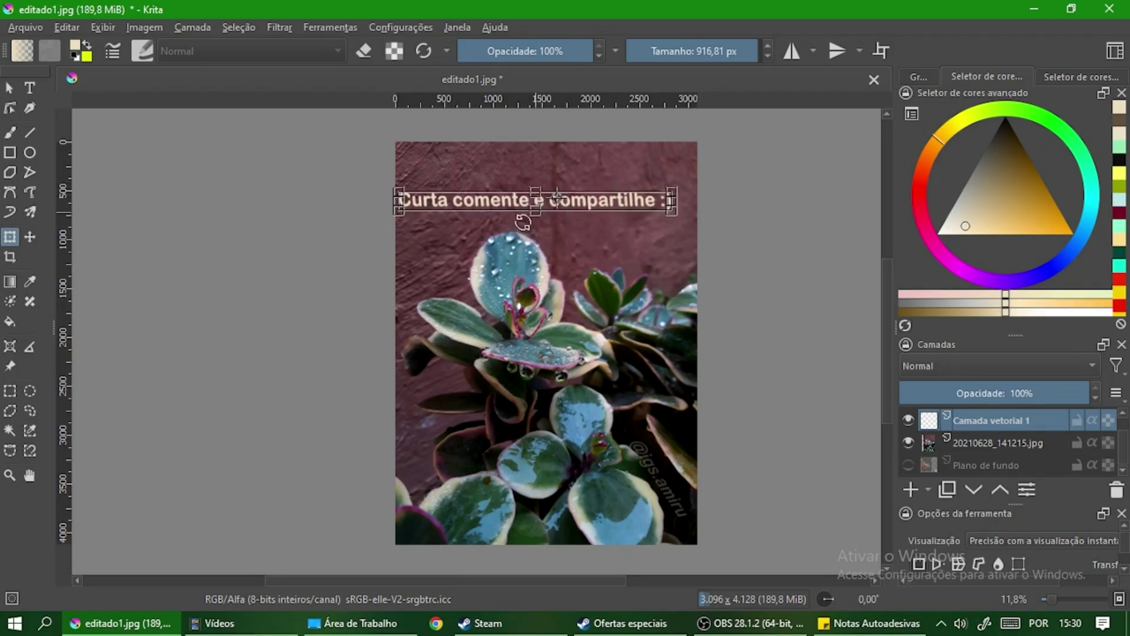
drag(510, 197, 527, 187)
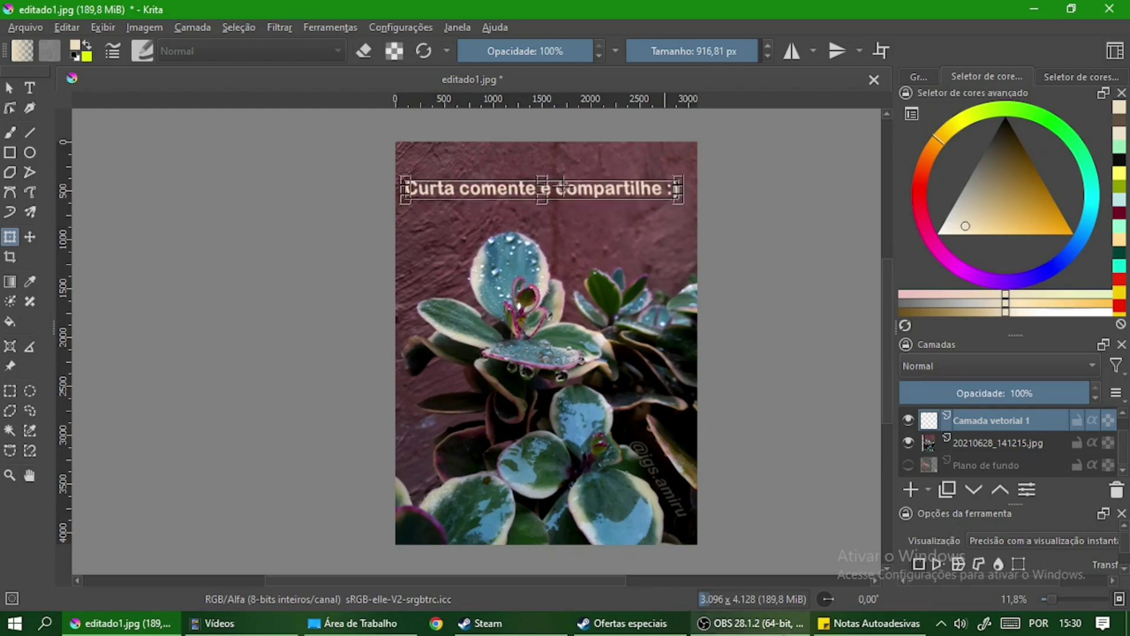
key(alt+Tab)
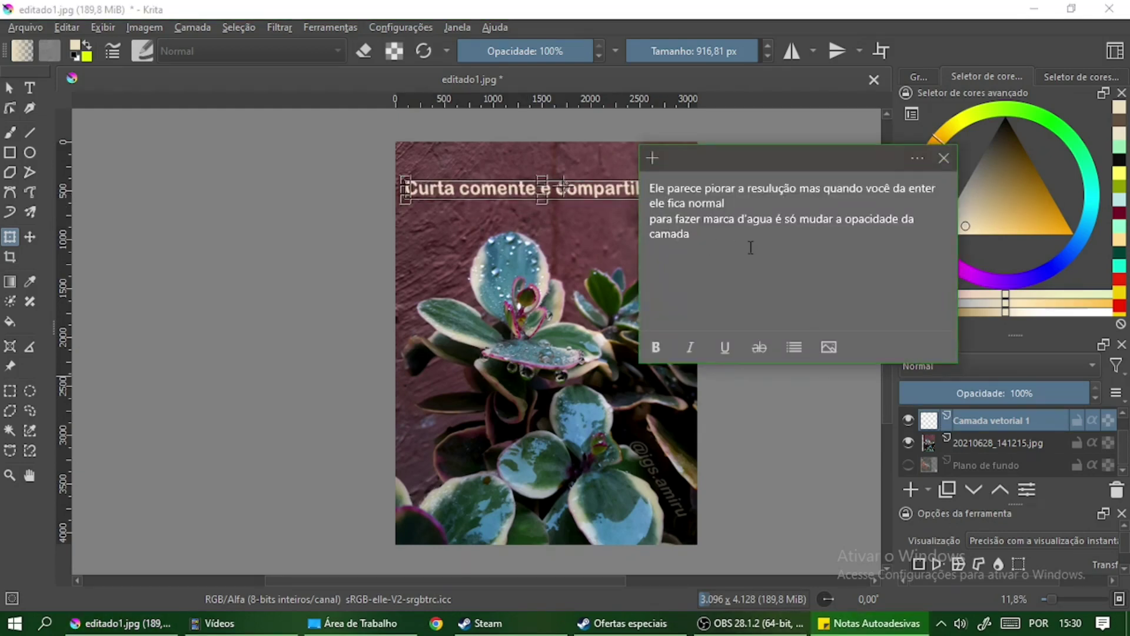
Replace the note text with a closing line about the editing, followed by laughter.
key(ctrl+a)
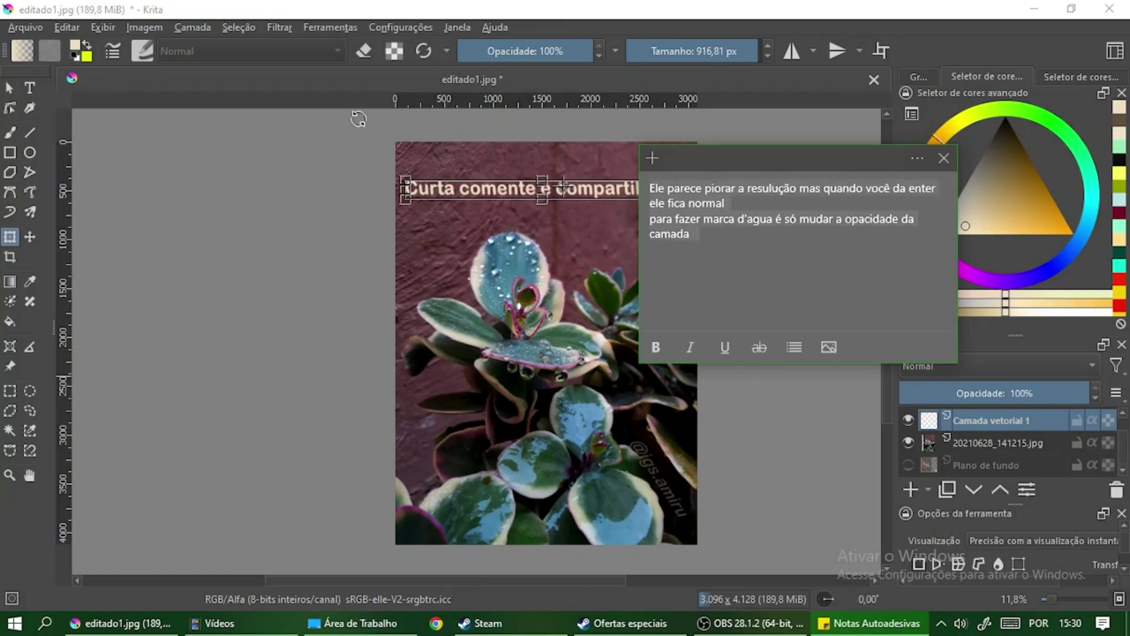
key(Delete)
text(É isso s)
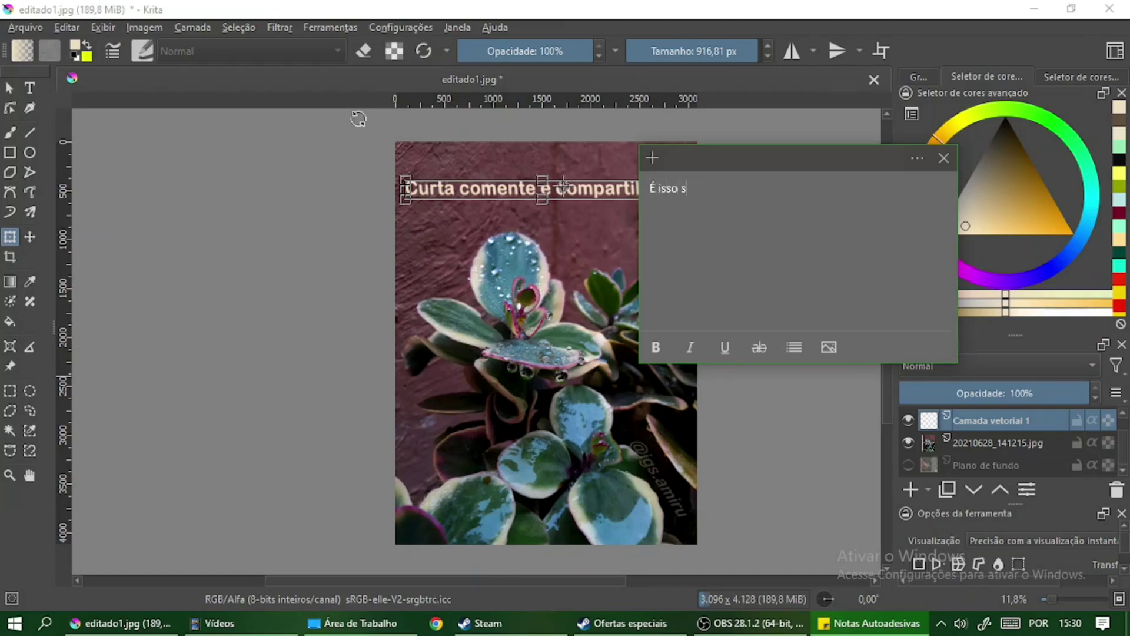
text(obre )
text(edi)
text(gente!!)
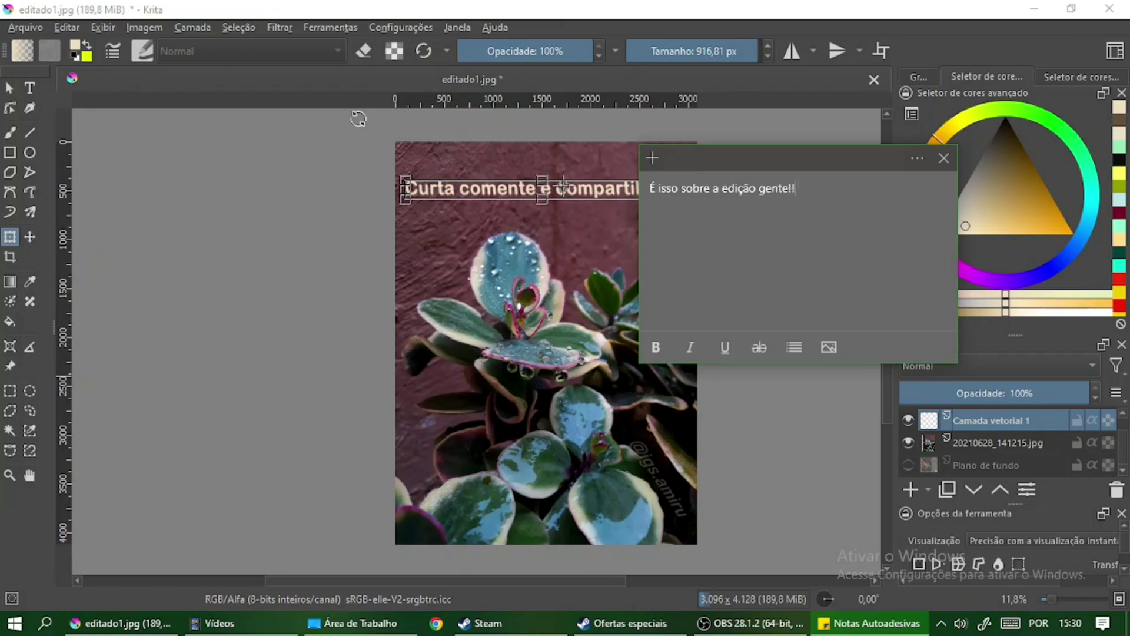
text( kkk)
text(k)
key(BackSpace)
key(BackSpace)
key(BackSpace)
key(BackSpace)
key(BackSpace)
text(k kkkkkk)
key(BackSpace)
key(BackSpace)
key(BackSpace)
key(BackSpace)
key(BackSpace)
key(BackSpace)
Write that Krita's automatic saving keeps you from losing hours of drawings.
text(krita tam)
text(bém tem uma coisa)
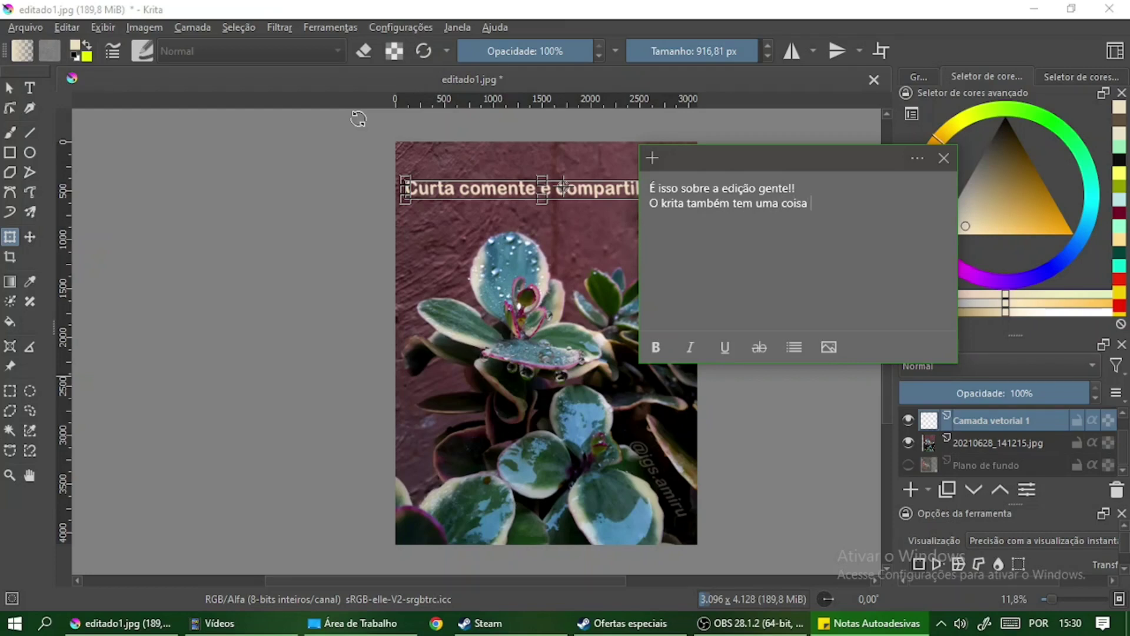
text( maravilhosa ch)
text(amda salvamento)
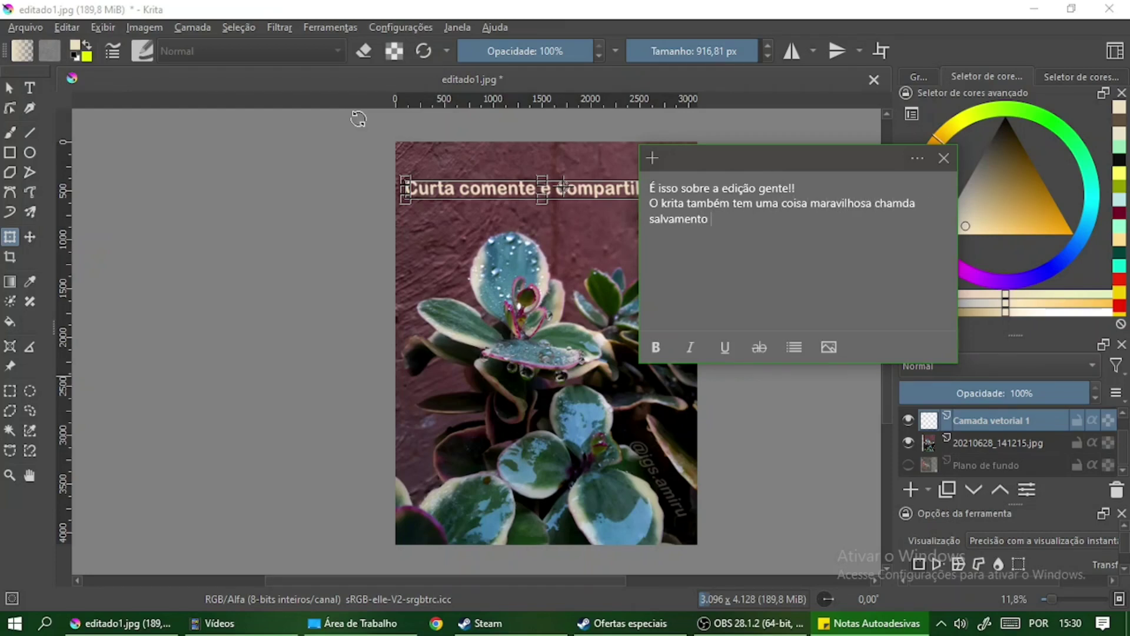
text( automático)
text(ntão ele vai s)
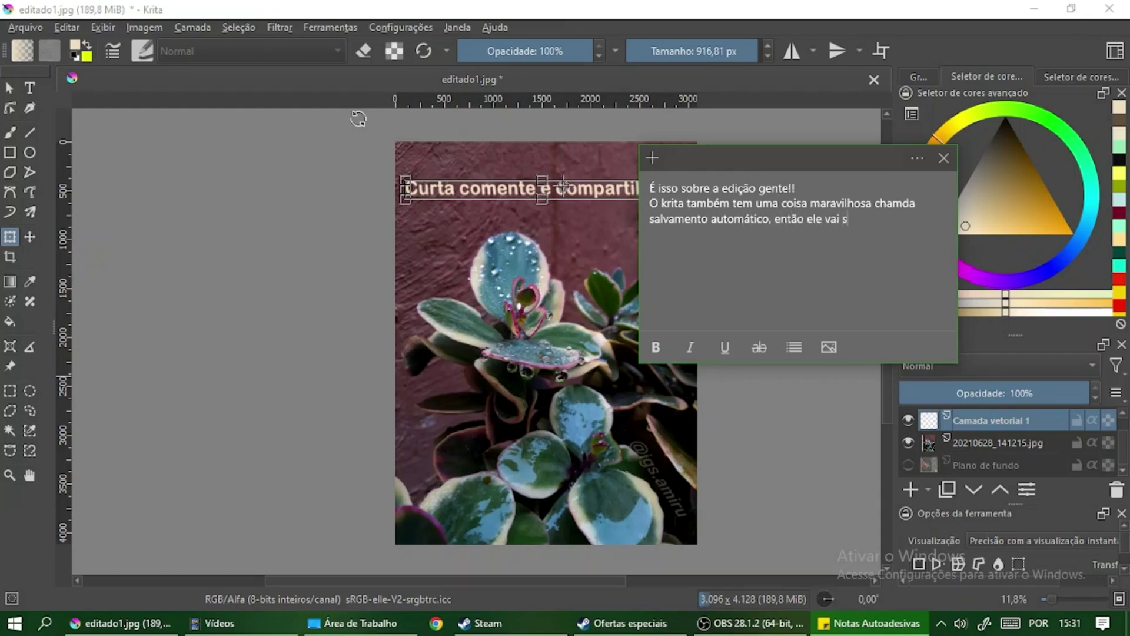
text(alvar de tempos )
text(em tempos)
text(eus)
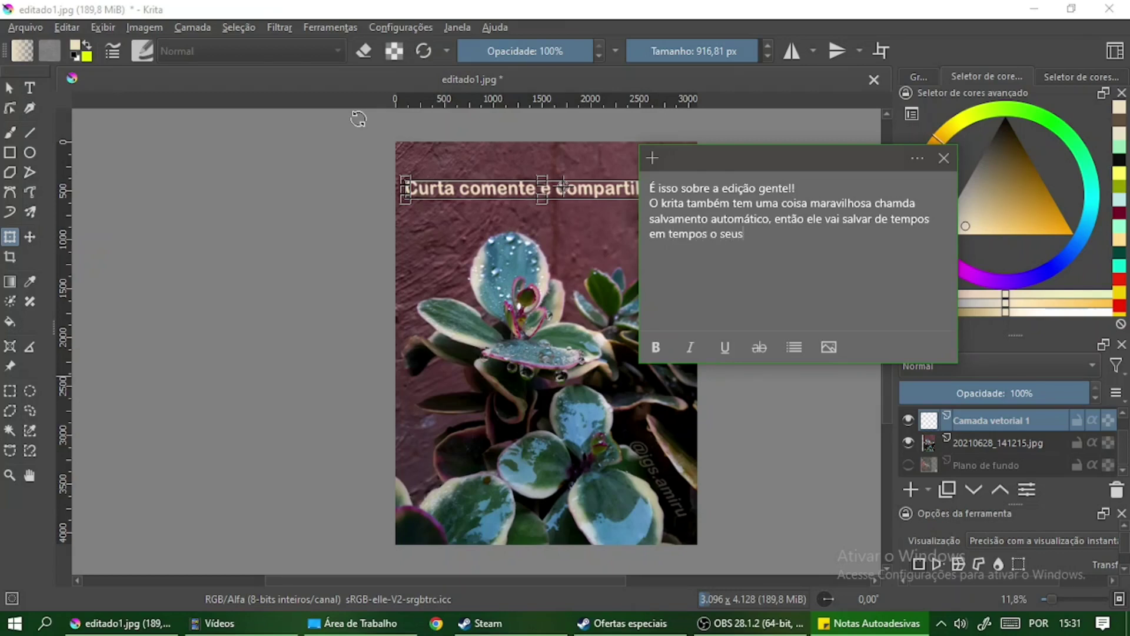
text(trabalho )
text(pra você s)
text(ofe)
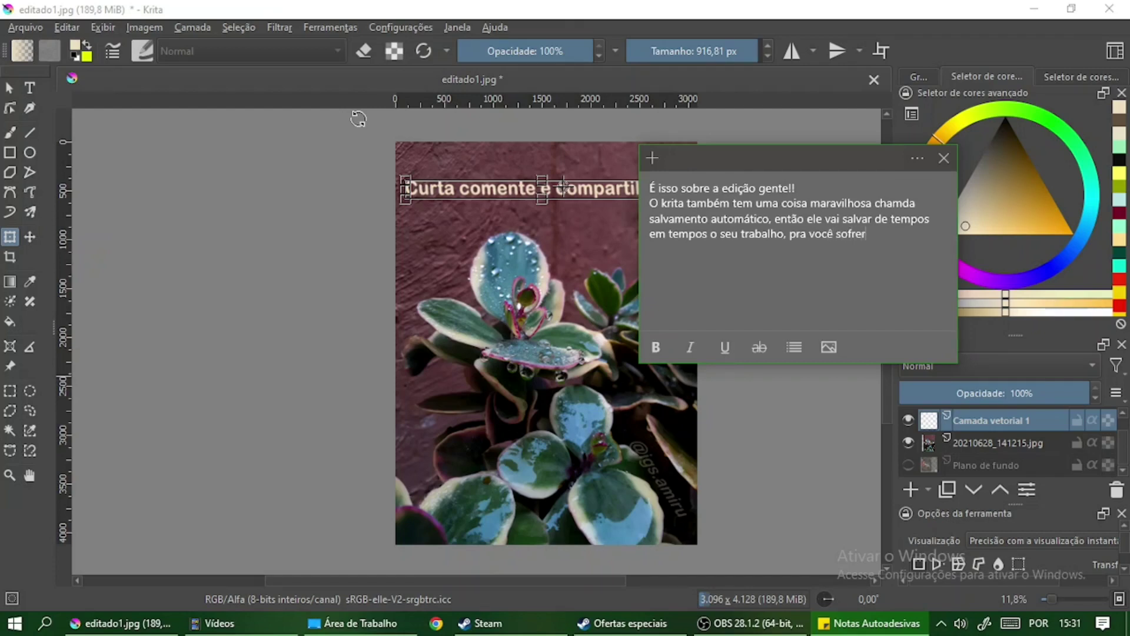
text( menos s)
text(aquela pane e)
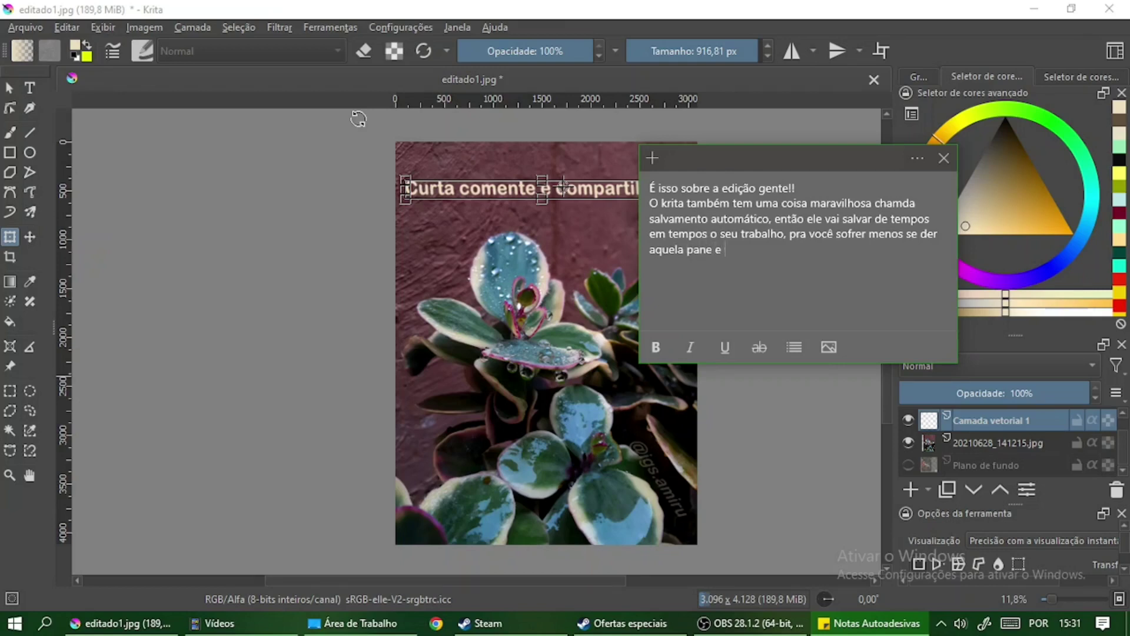
text(voc~e o)
key(BackSpace)
key(BackSpace)
text(erder )
text(horas de desenhos)
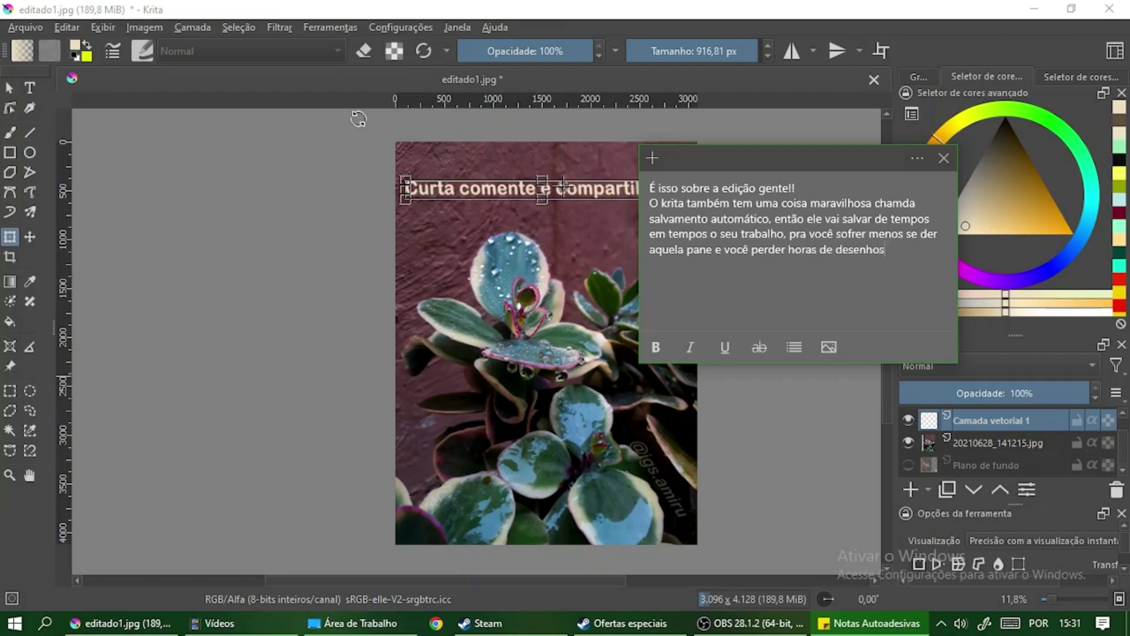
text( Mitudo)
key(BackSpace)
key(BackSpace)
key(BackSpace)
key(BackSpace)
key(BackSpace)
key(BackSpace)
text(q)
Add that autosaving slows Krita, so set your preferred interval, ending 'Aí você entra aqui'.
key(BackSpace)
text(Qu)
key(BackSpace)
text(ando ele t)
text(a salvando au)
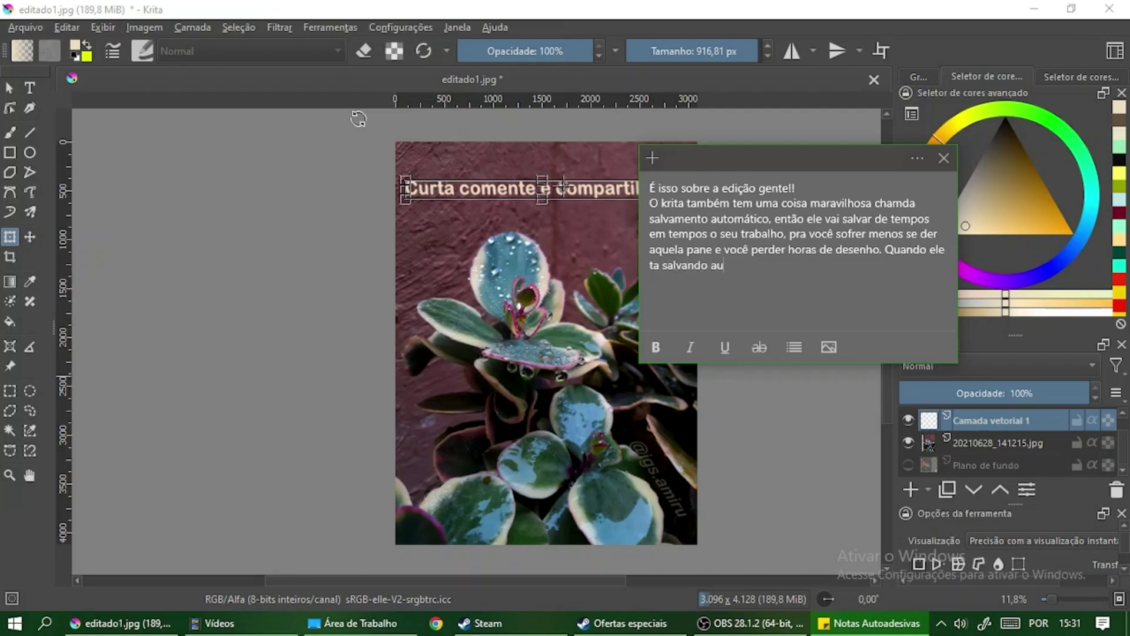
text(tomaticamente as)
text( vex)
key(BackSpace)
text(zes f)
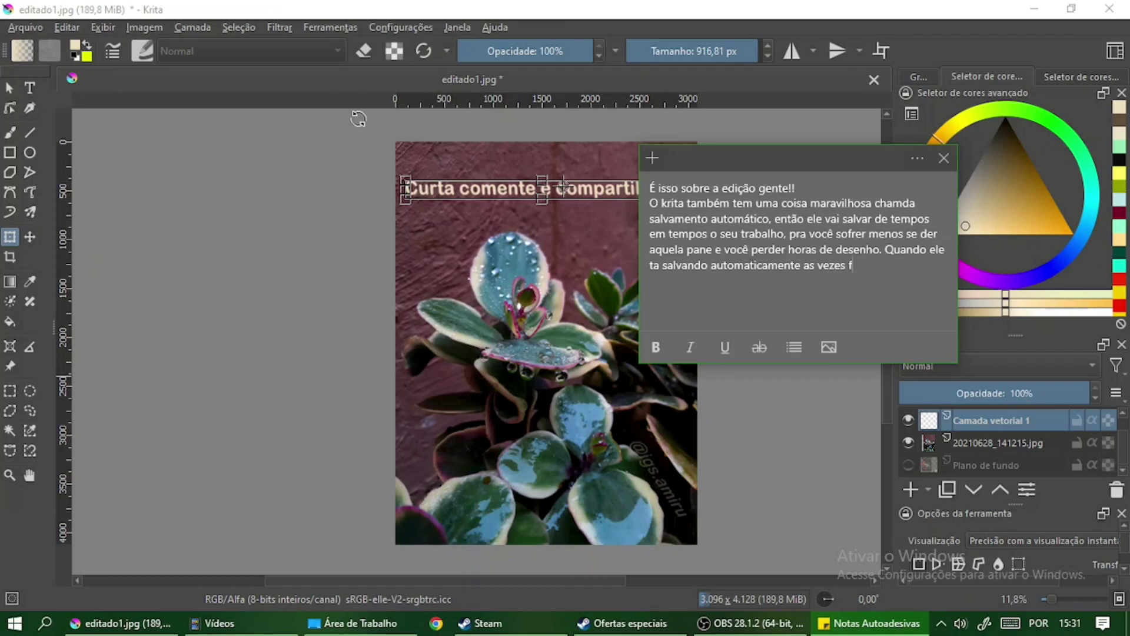
text(ica lentinho,)
text( mas eu d)
key(BackSpace)
key(BackSpace)
key(BackSpace)
key(BackSpace)
key(BackSpace)
key(BackSpace)
text(então eu)
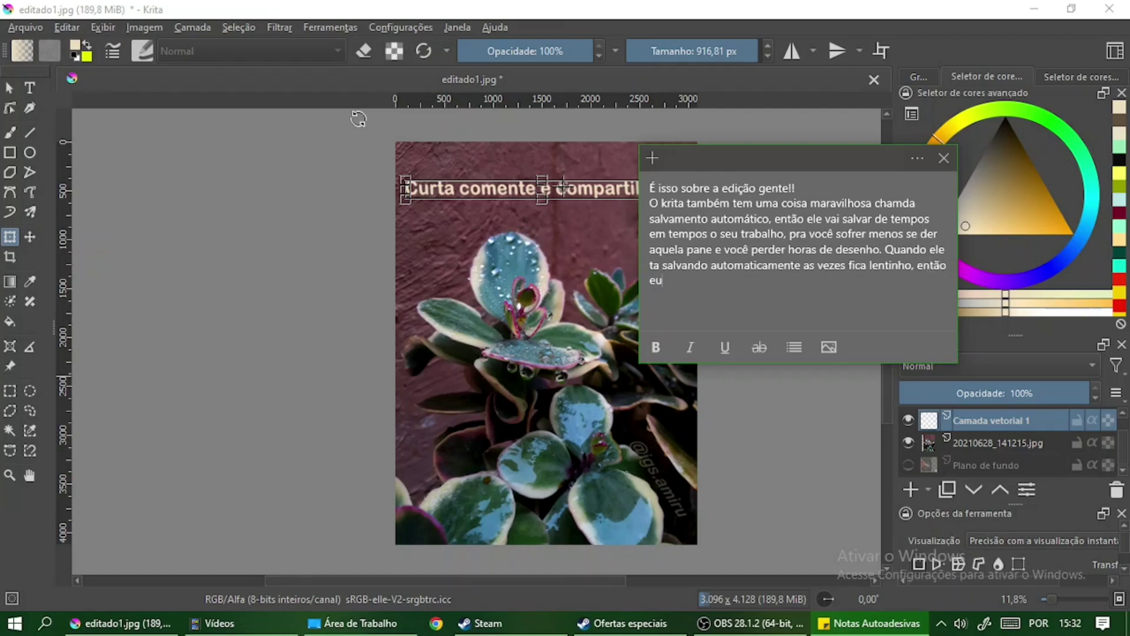
text( deico)
key(BackSpace)
text(ra slavar com)
text( o tempo da mi)
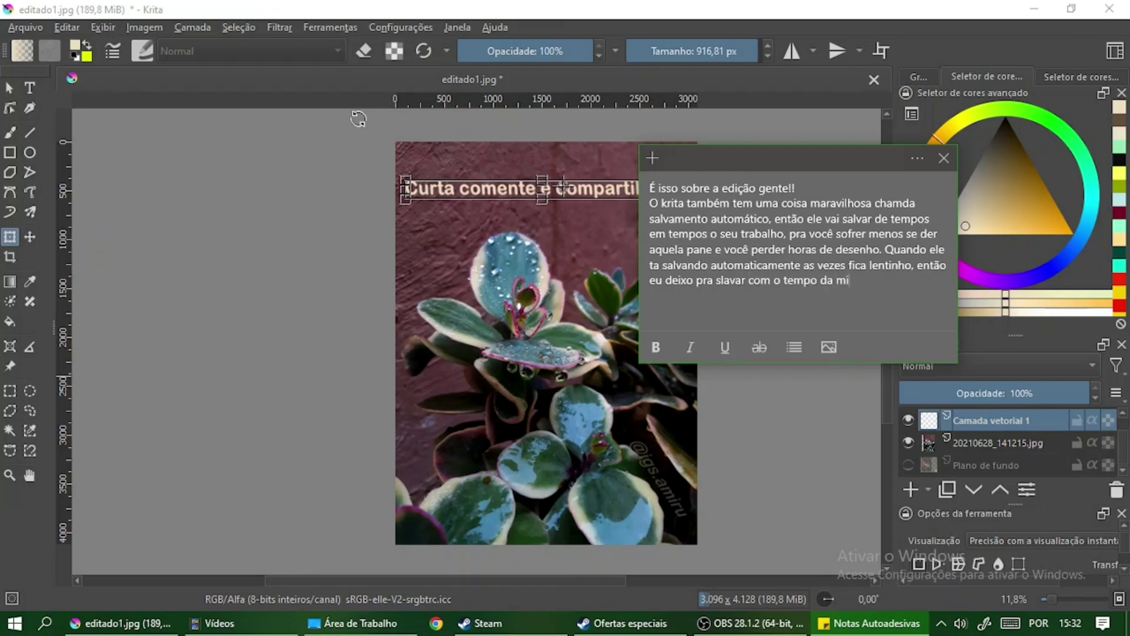
text(nha preferenc)
key(BackSpace)
key(BackSpace)
key(BackSpace)
key(BackSpace)
text(ência. )
text(Aí)
text( voc)
text(ê entr)
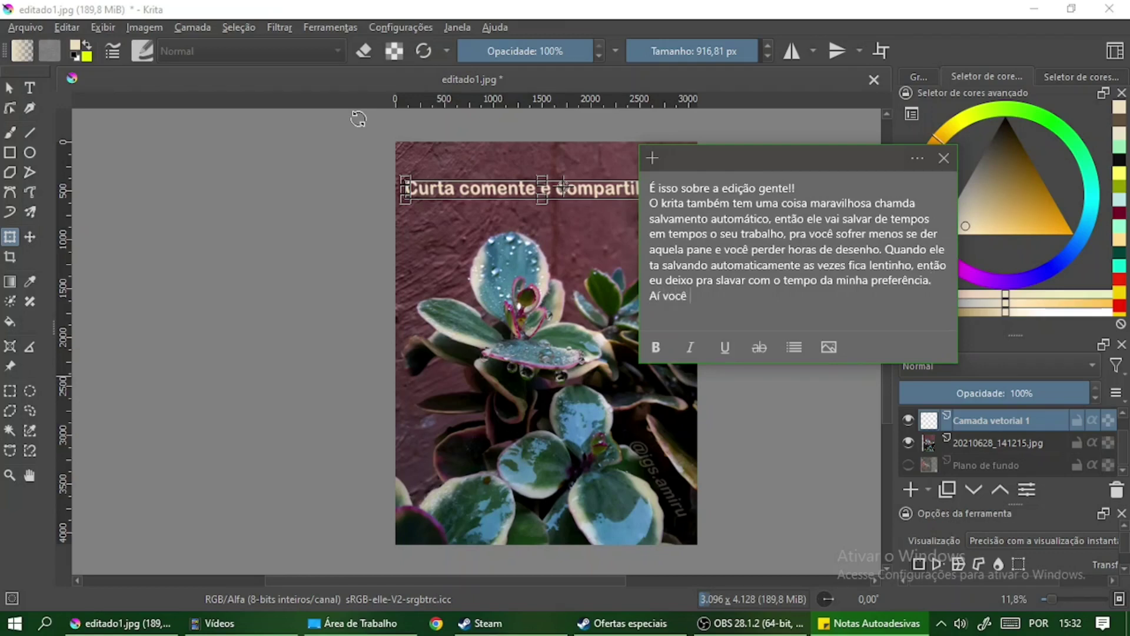
text(a aqui:)
Open Krita's general file-handling settings showing autosave every 22 minutes.
click(404, 26)
click(422, 45)
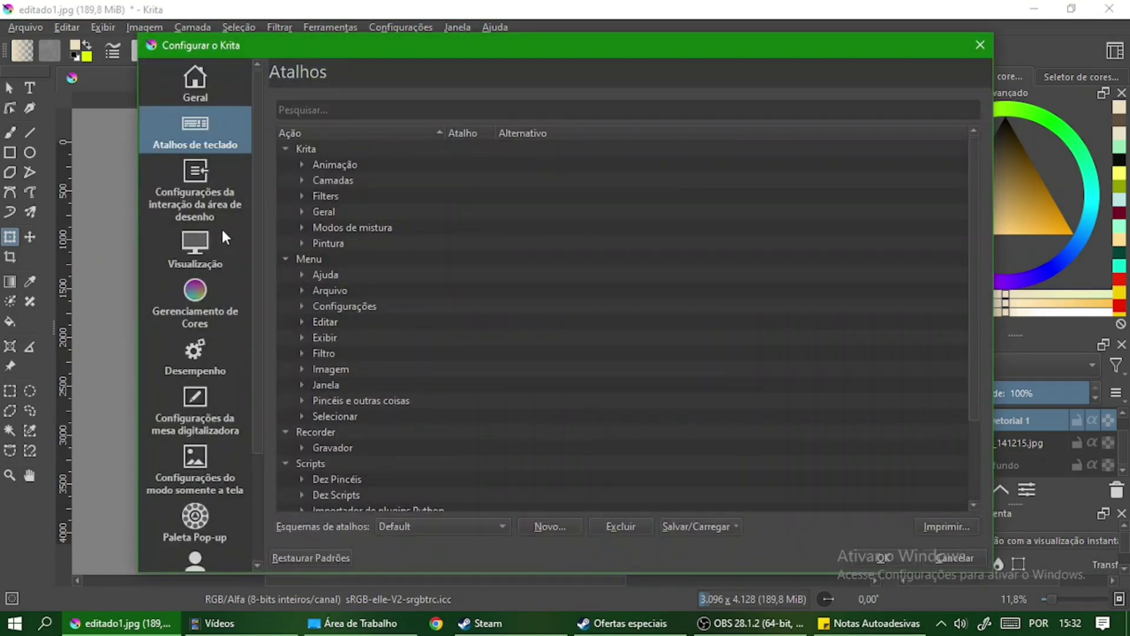
scroll(218, 236, down, 3)
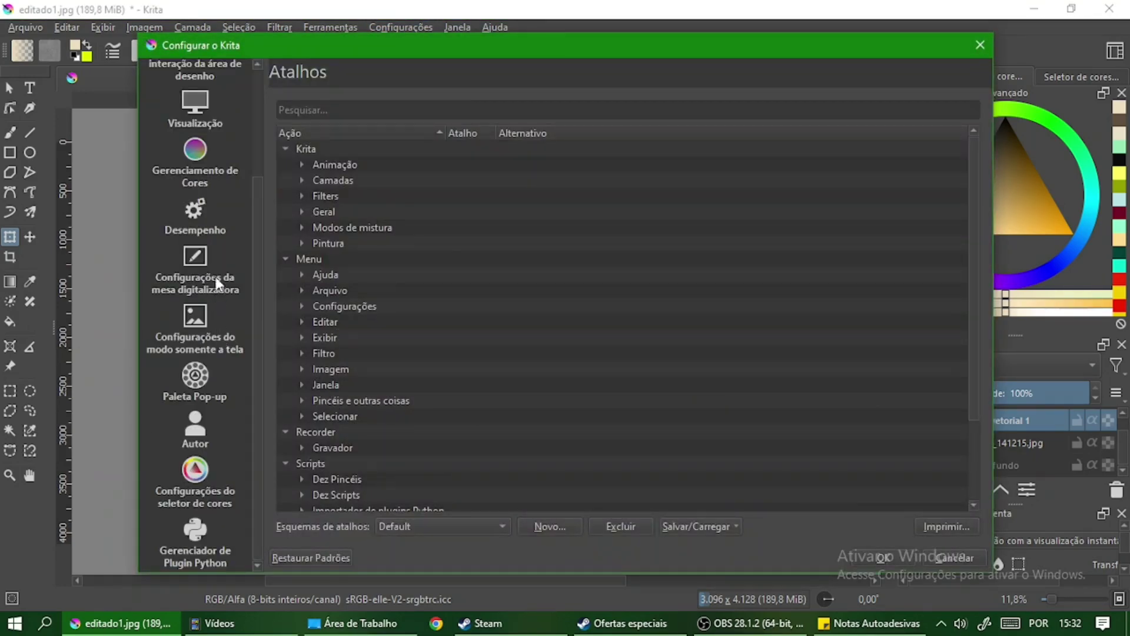
scroll(215, 277, up, 3)
click(213, 88)
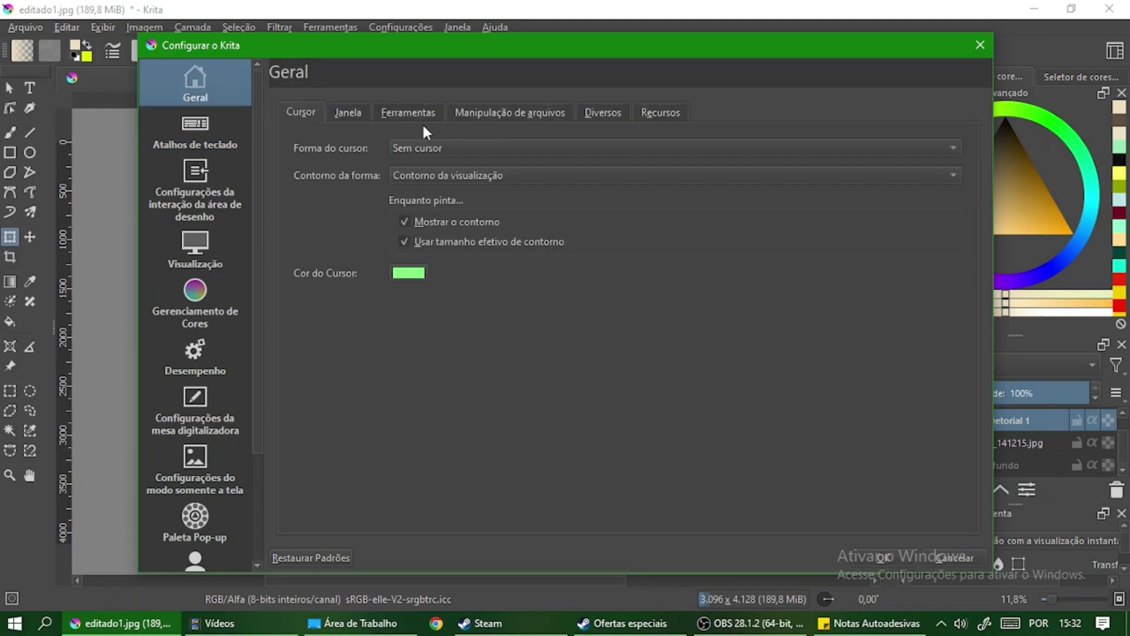
click(353, 114)
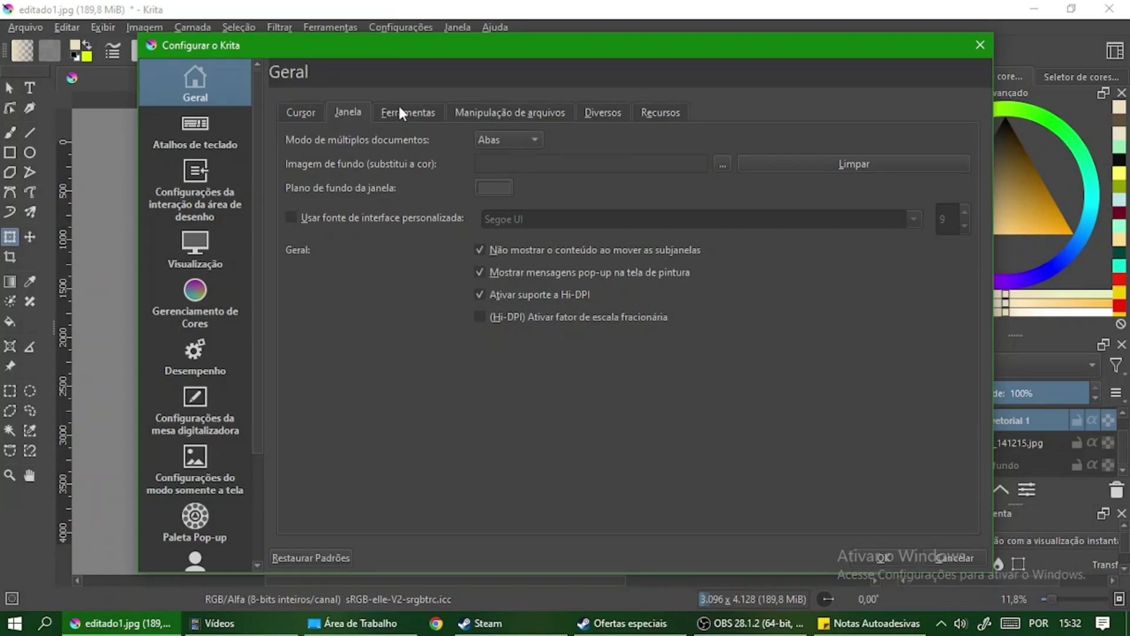
click(399, 112)
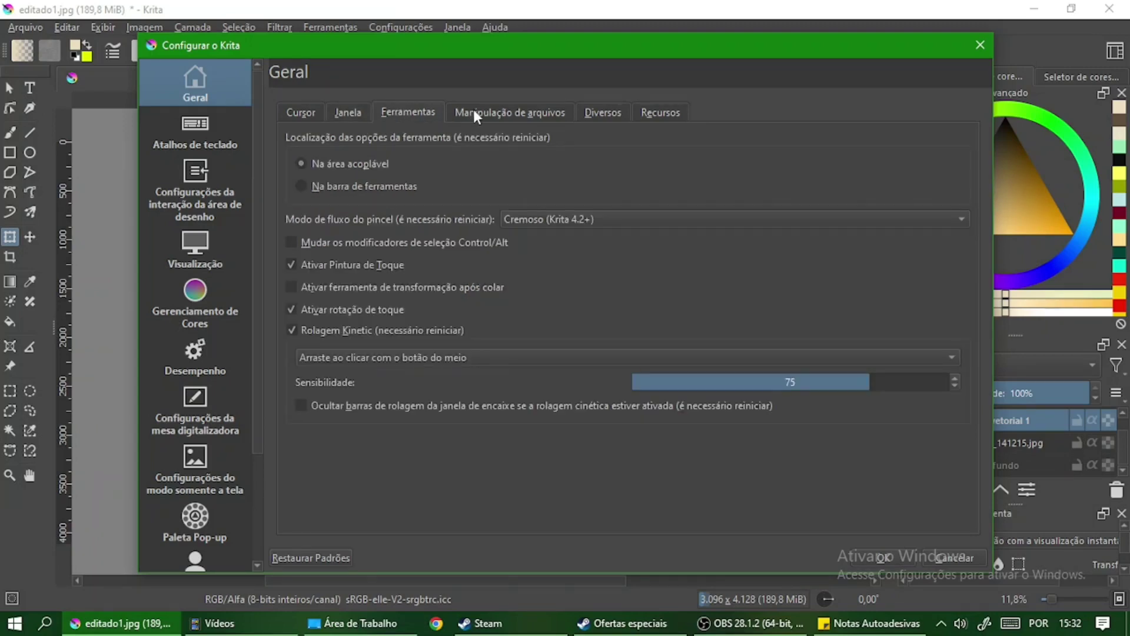
click(475, 115)
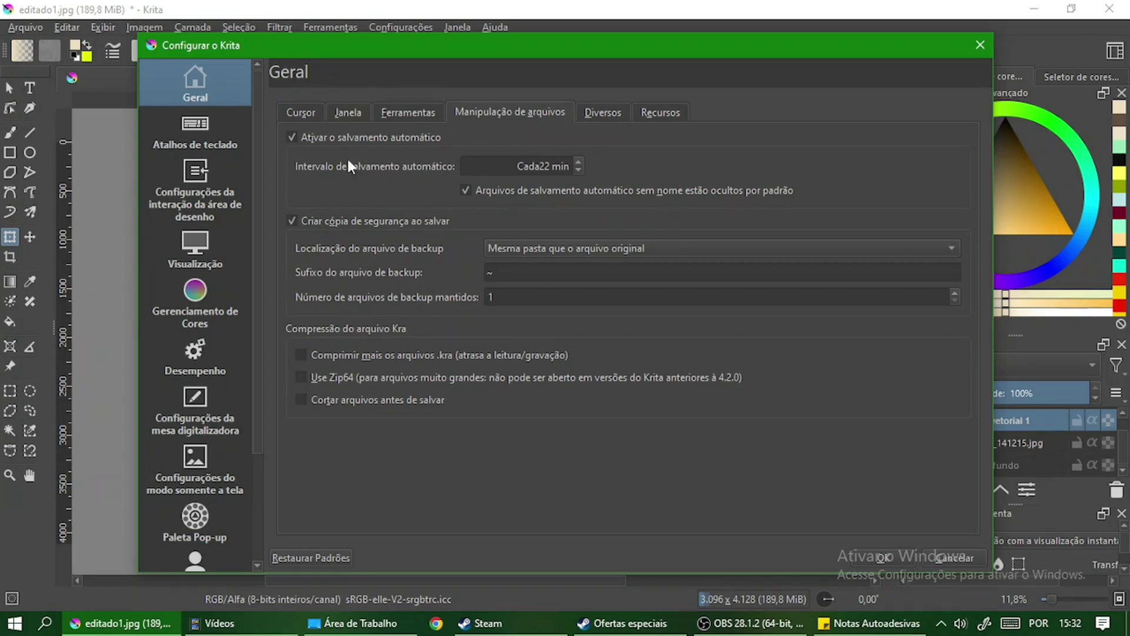
click(549, 164)
scroll(581, 162, up, 5)
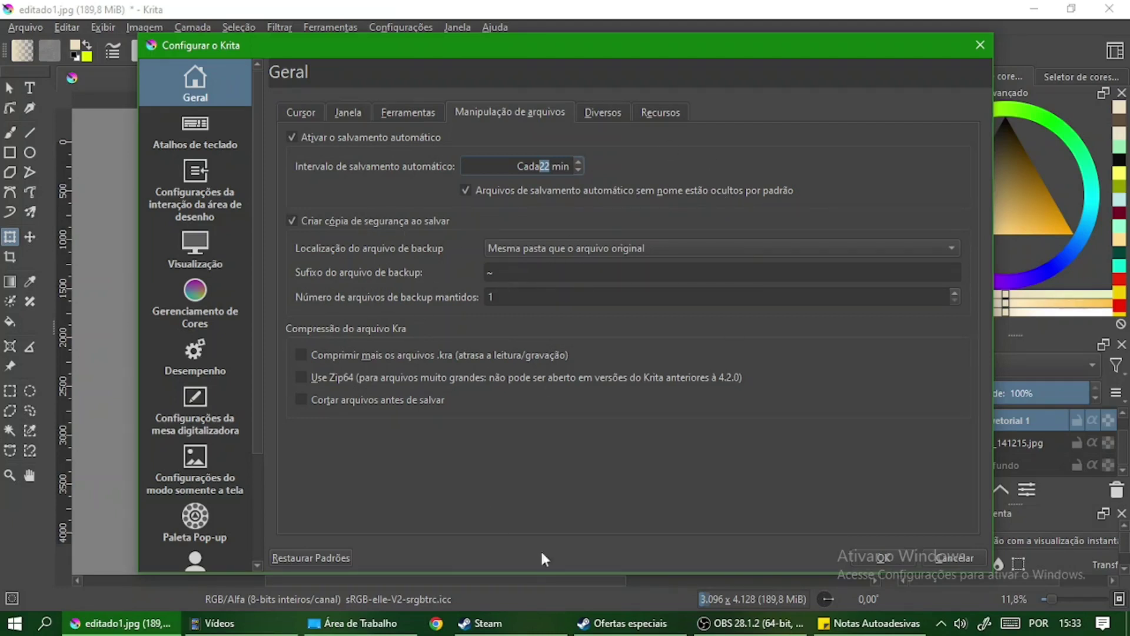
click(869, 623)
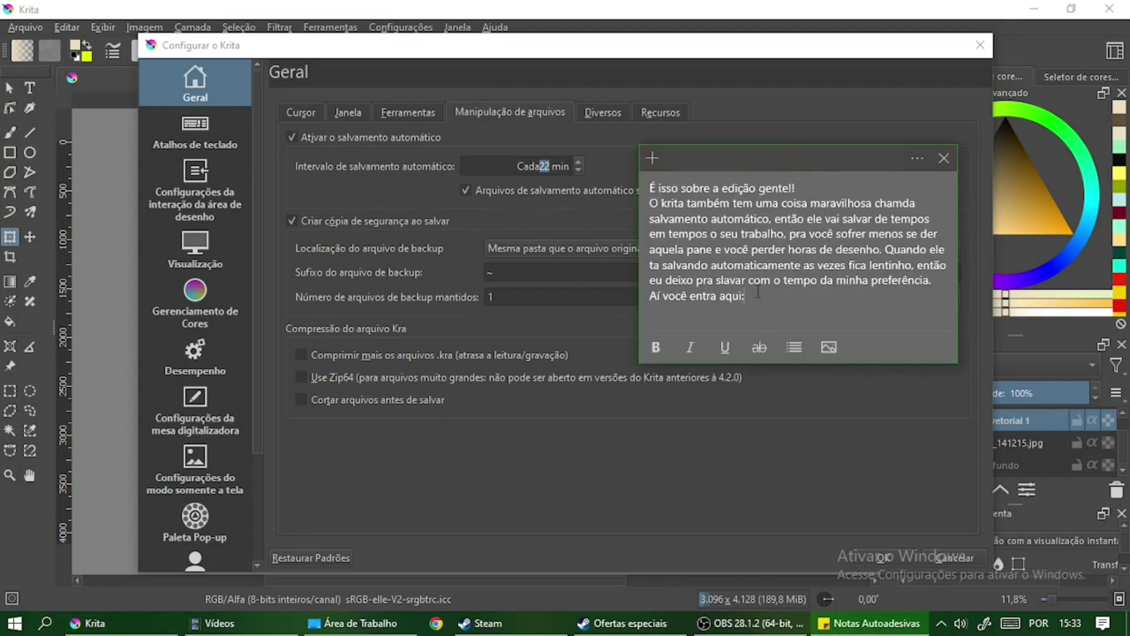
Rewrite the note about choosing the minutes between autosaves, then close settings and minimize Krita.
key(ctrl+a)
text(Se)
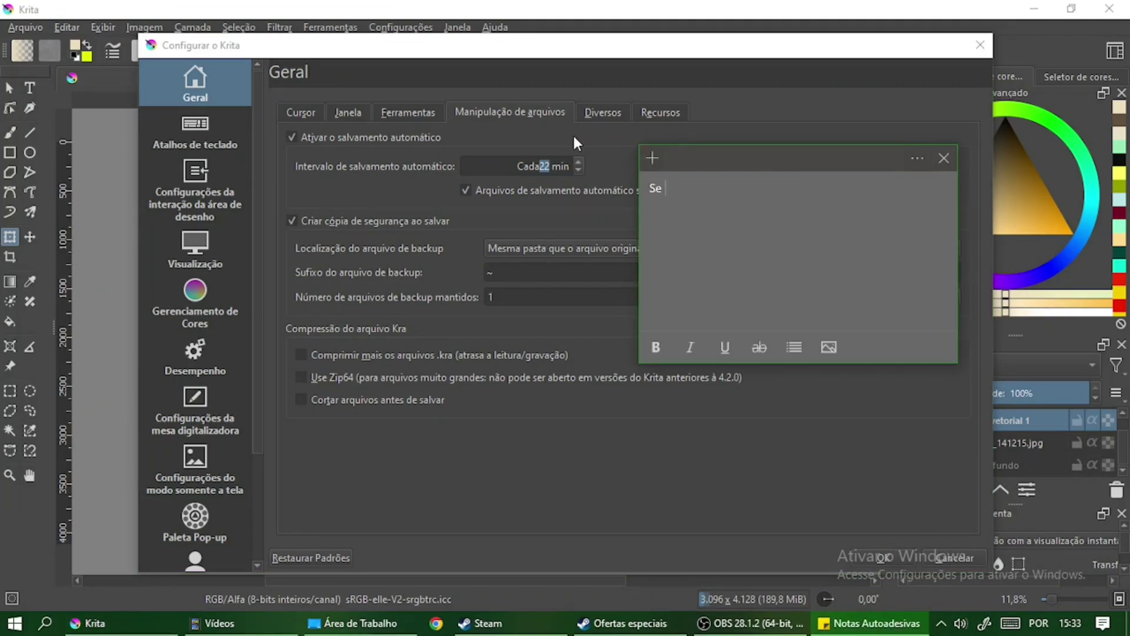
text( quiser alterar)
text( [)
text(é só)
text( coloc)
text(ar aqu)
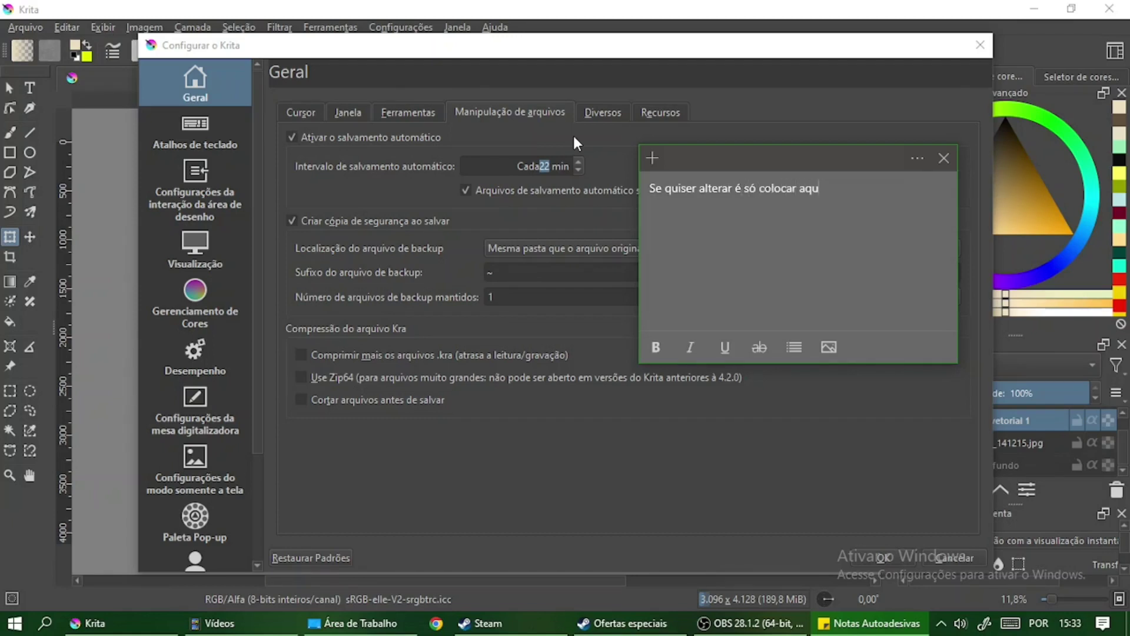
text(i de quantos em quan)
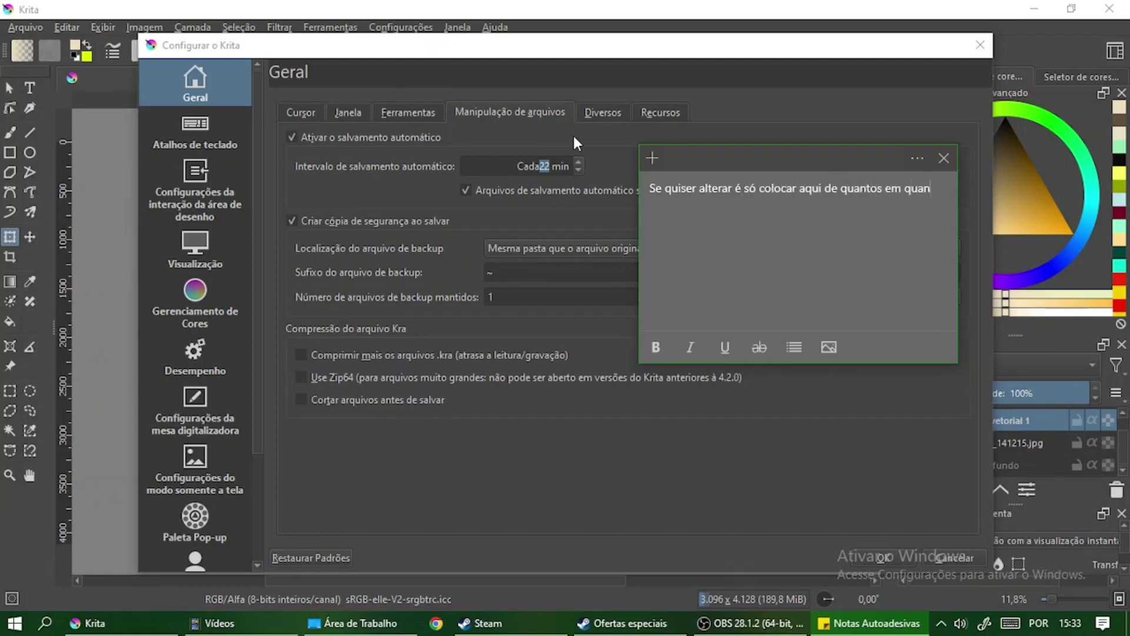
text(tos minutos você)
text( querque sal)
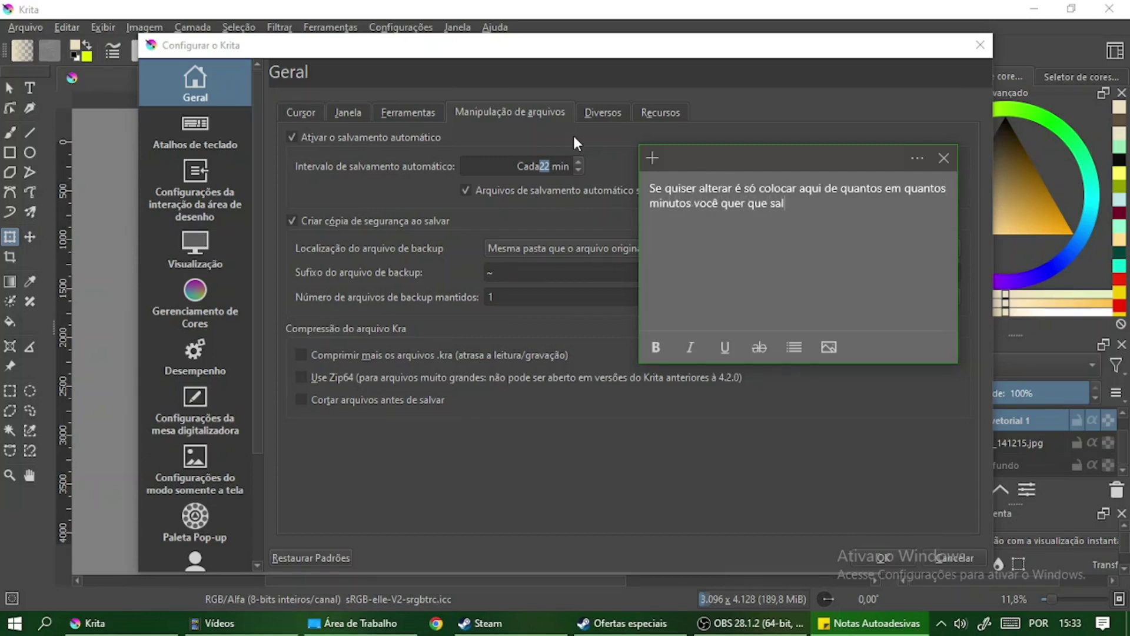
text(ve s)
text(nho)
click(574, 136)
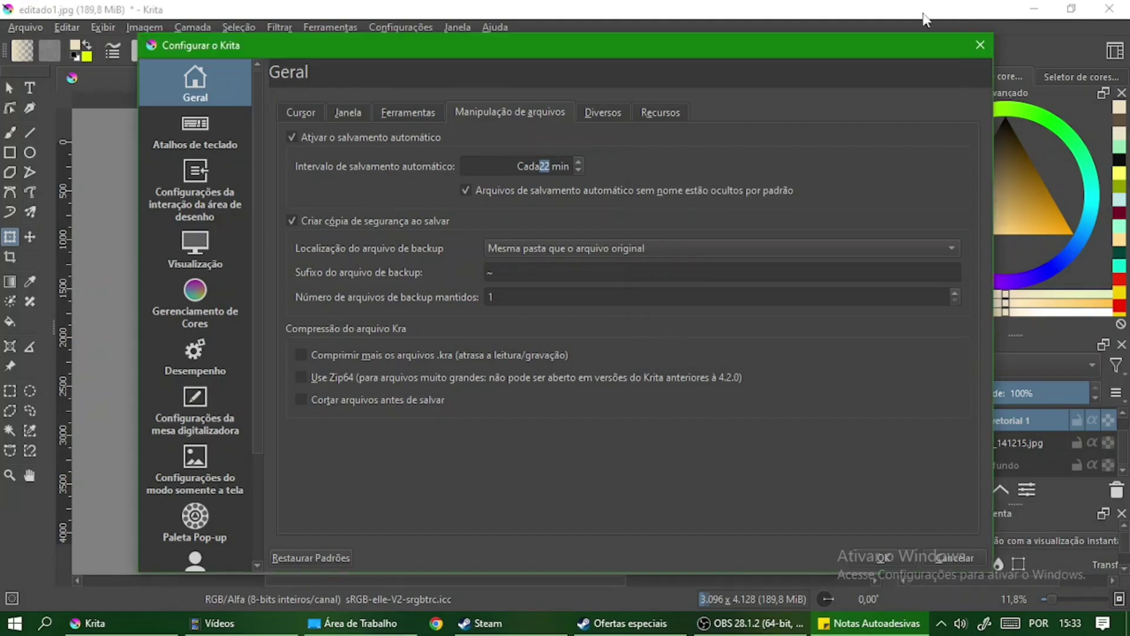
click(981, 45)
click(1035, 9)
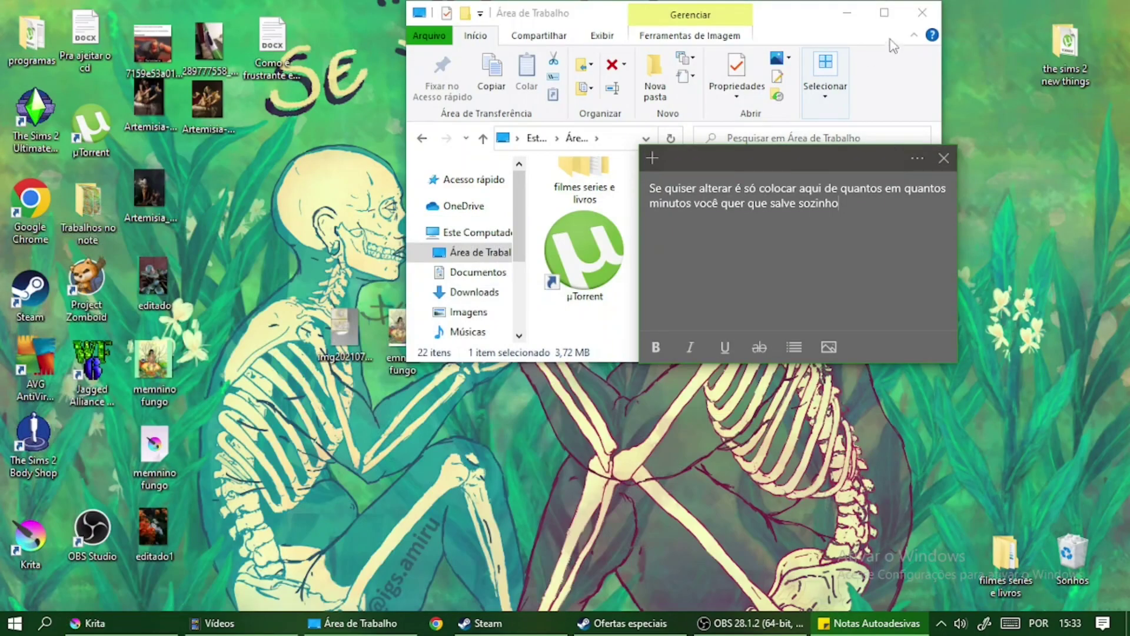
Move the sticky note aside and open the 'Trabalhos no note' desktop folder.
click(889, 44)
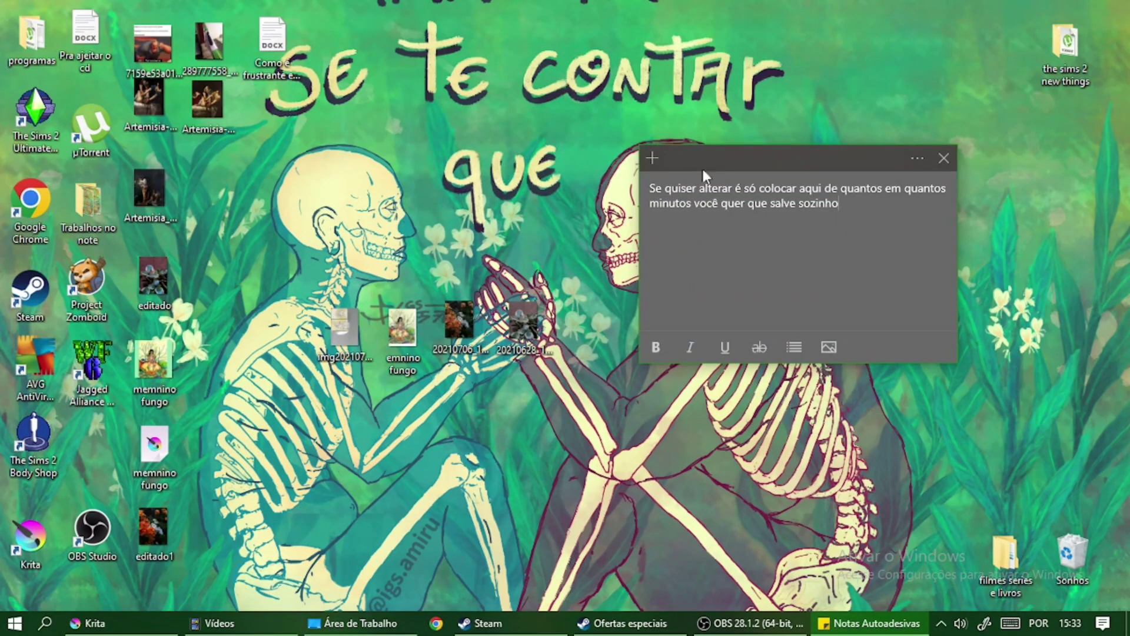
mouse_move(763, 169)
mouse_down()
mouse_move(879, 123)
mouse_move(824, 86)
mouse_up()
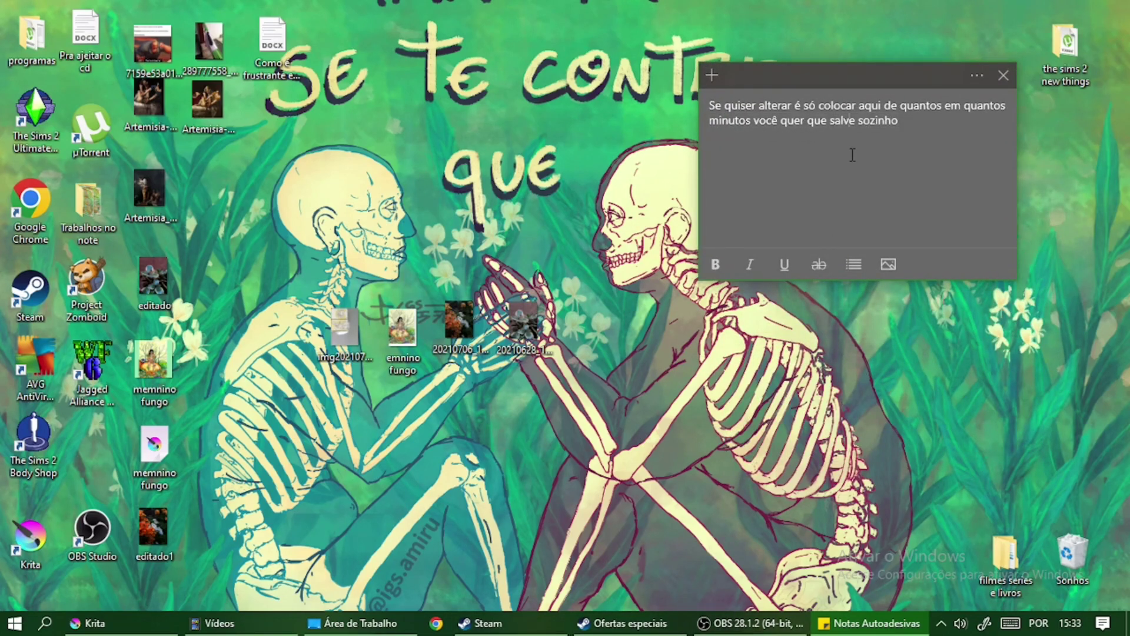
click(87, 200)
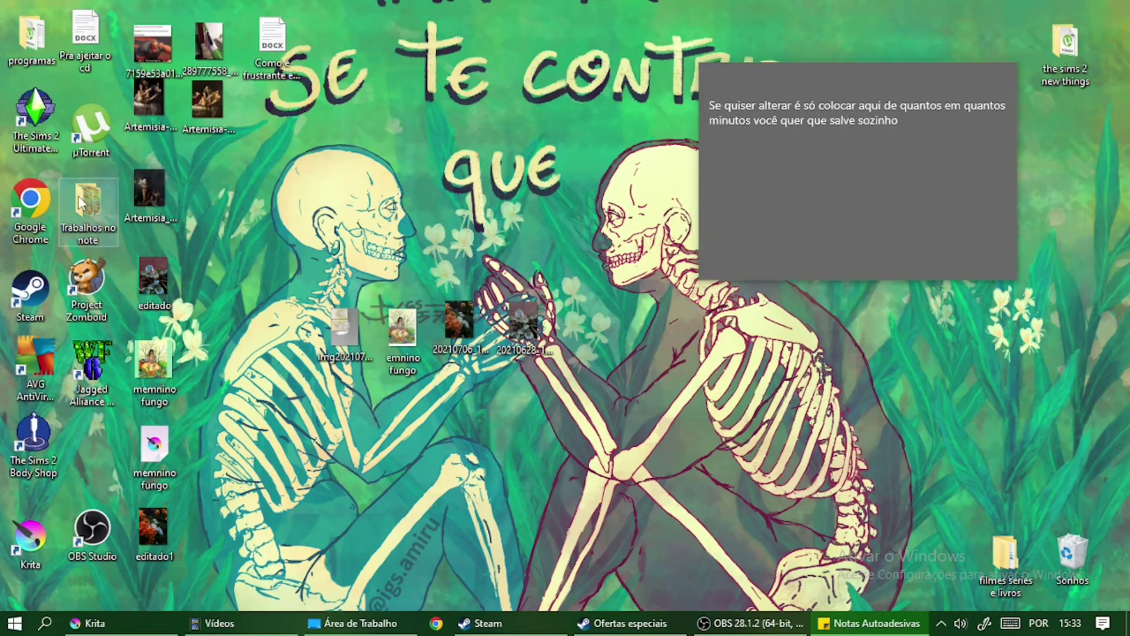
double_click(116, 220)
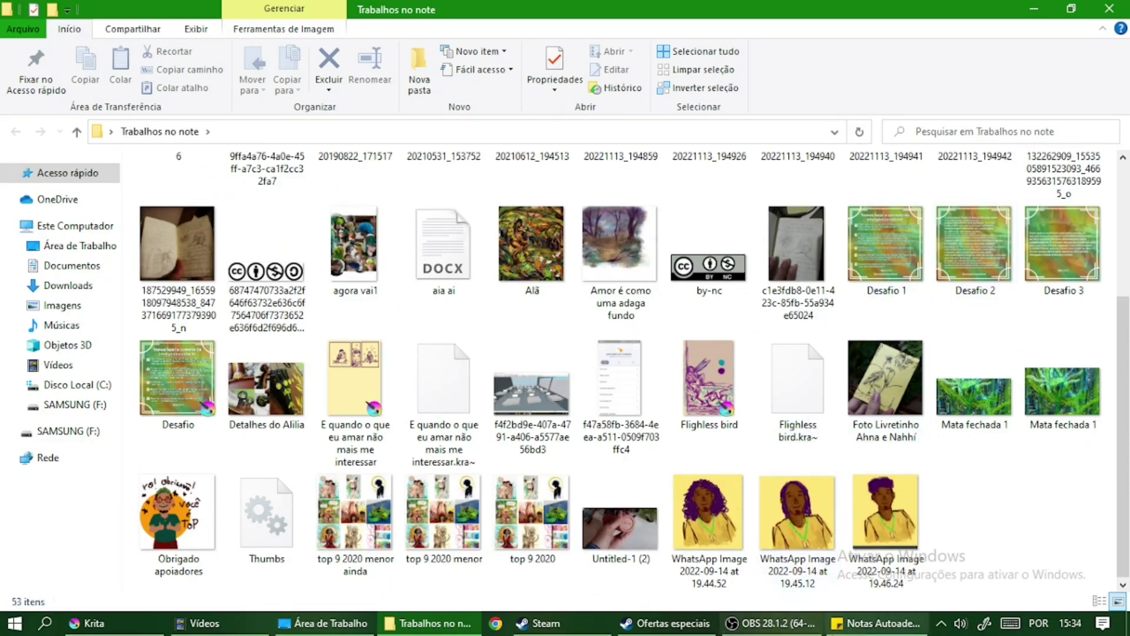
Centre the sticky note over the folder and clear all its text.
click(877, 623)
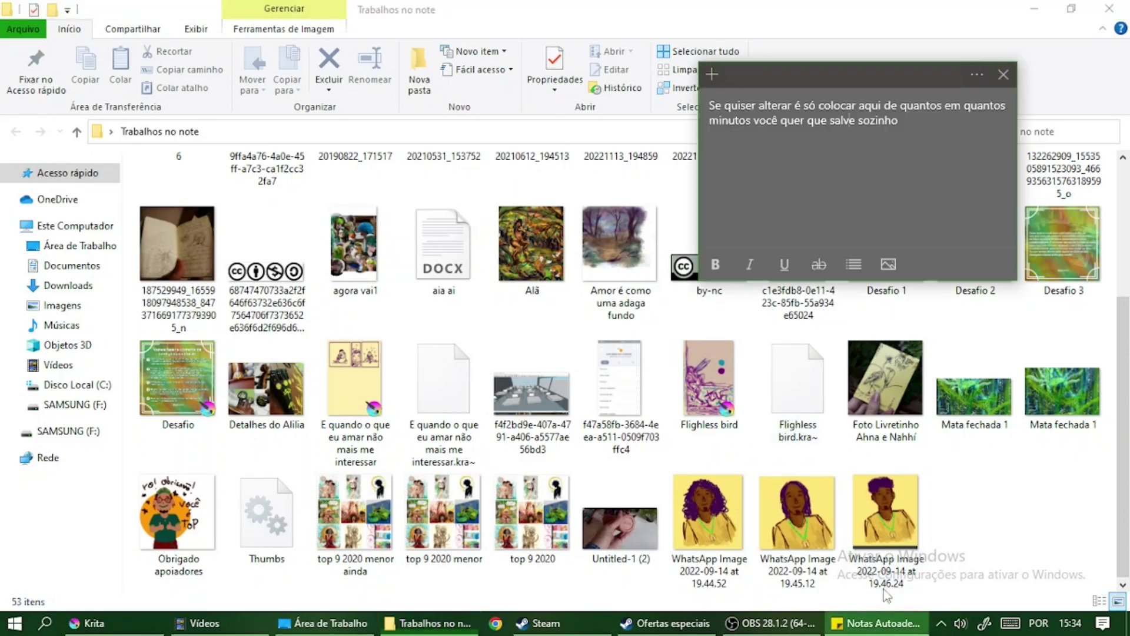
mouse_move(861, 67)
mouse_down()
mouse_move(539, 281)
mouse_move(610, 305)
mouse_up()
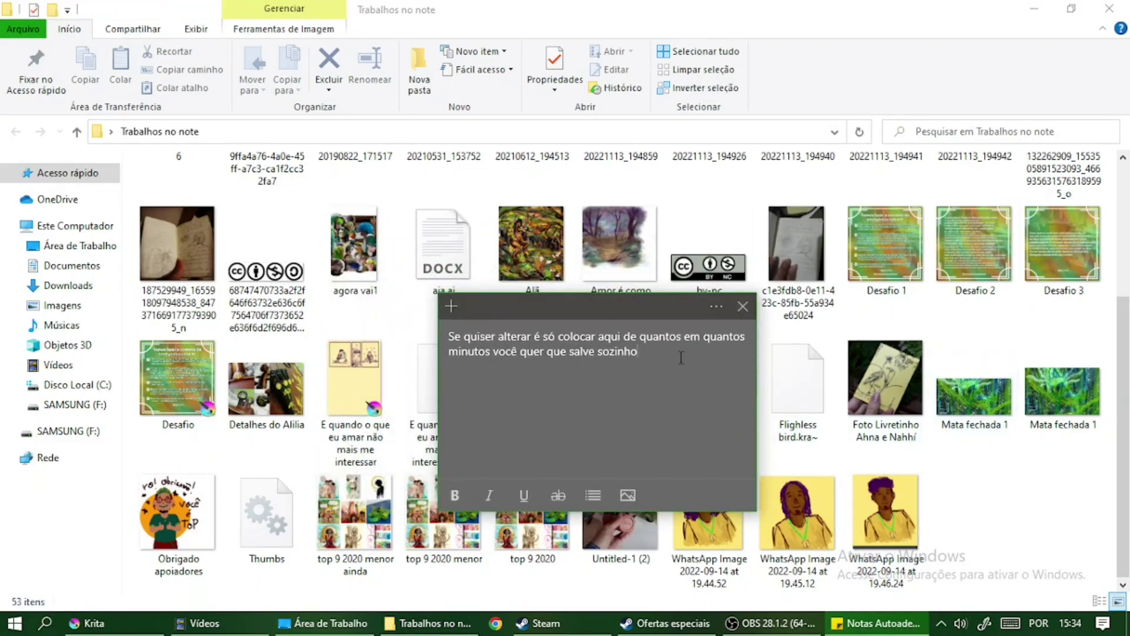
key(ctrl+a)
key(BackSpace)
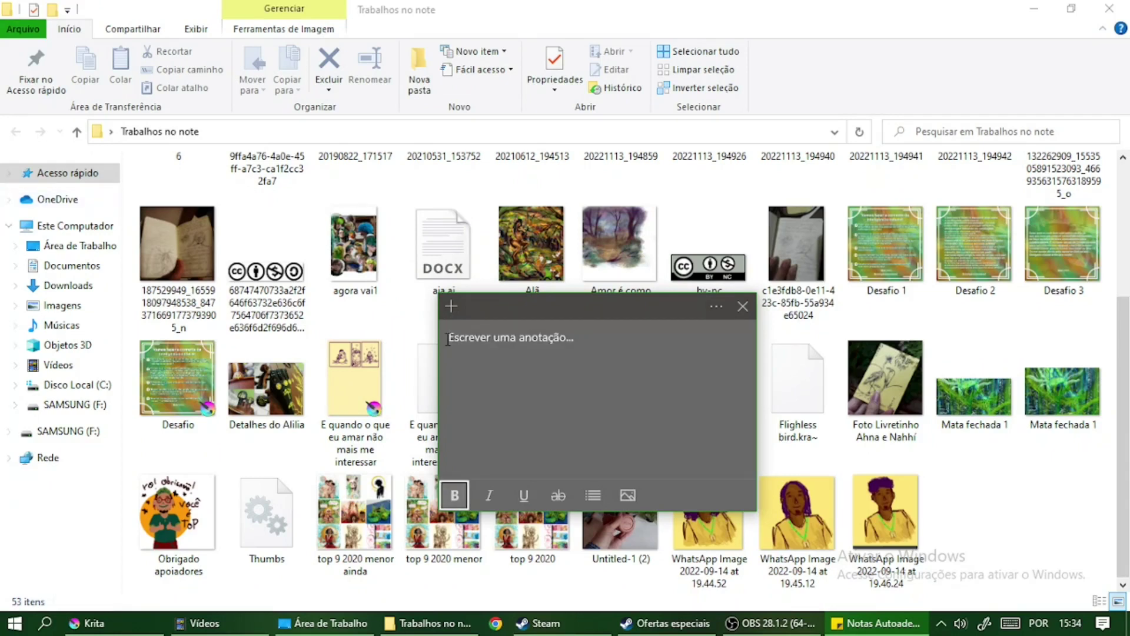
Write in the note that autosaves carry '~' and work normally once renamed without it.
click(550, 371)
text(oSs )
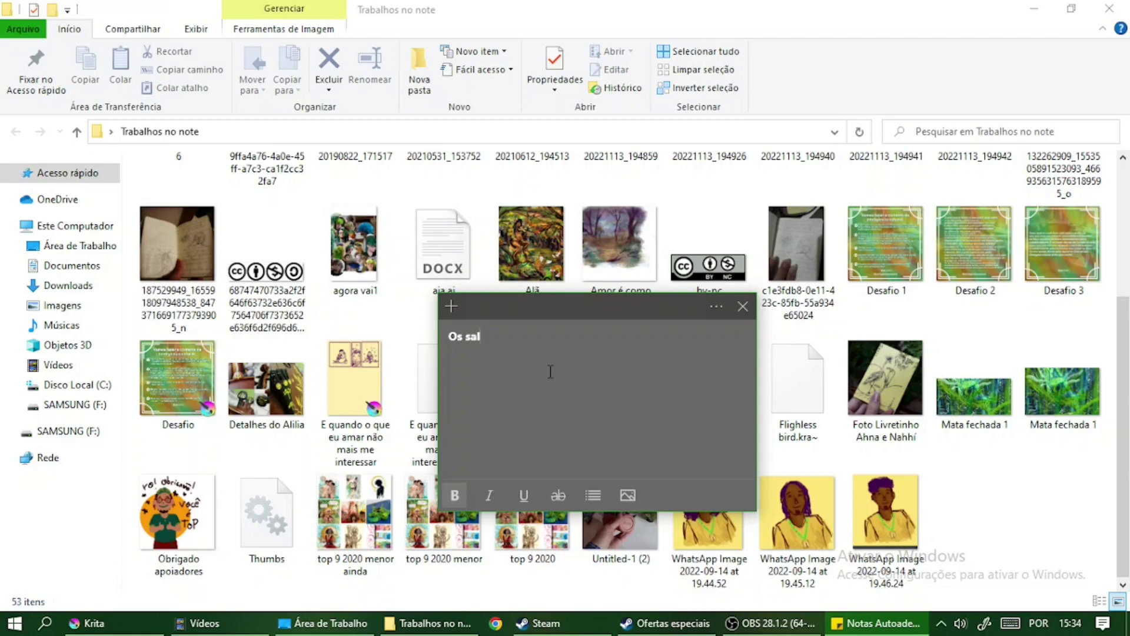
text(vamentos)
key(BackSpace)
text(automaticos )
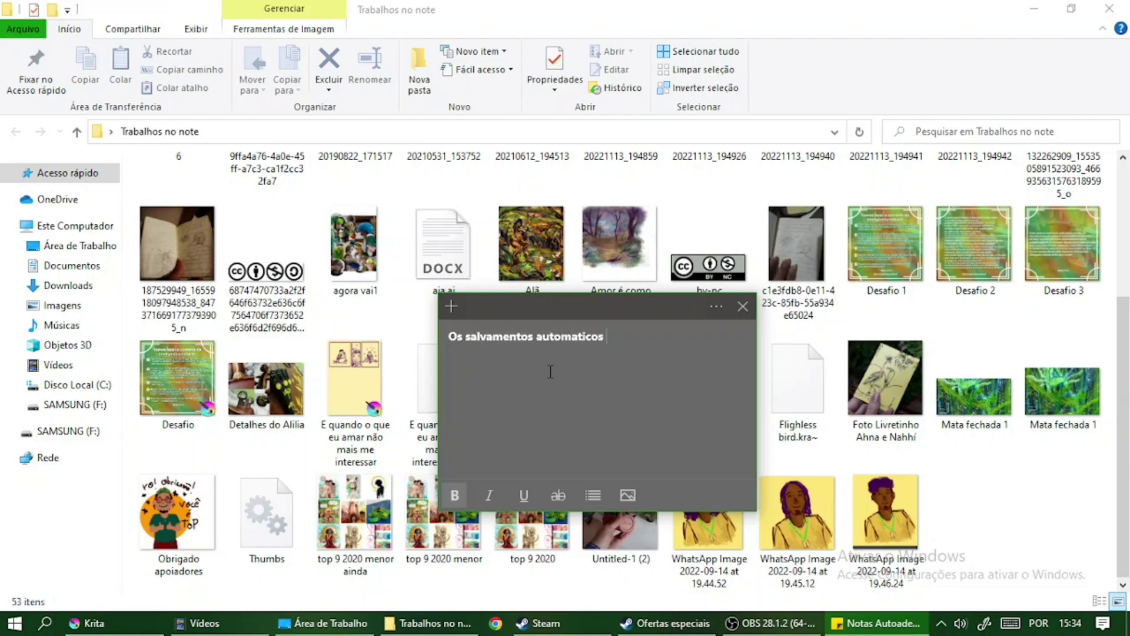
text(aparecem com e)
text(sse ~ pra )
text(fazer o ar)
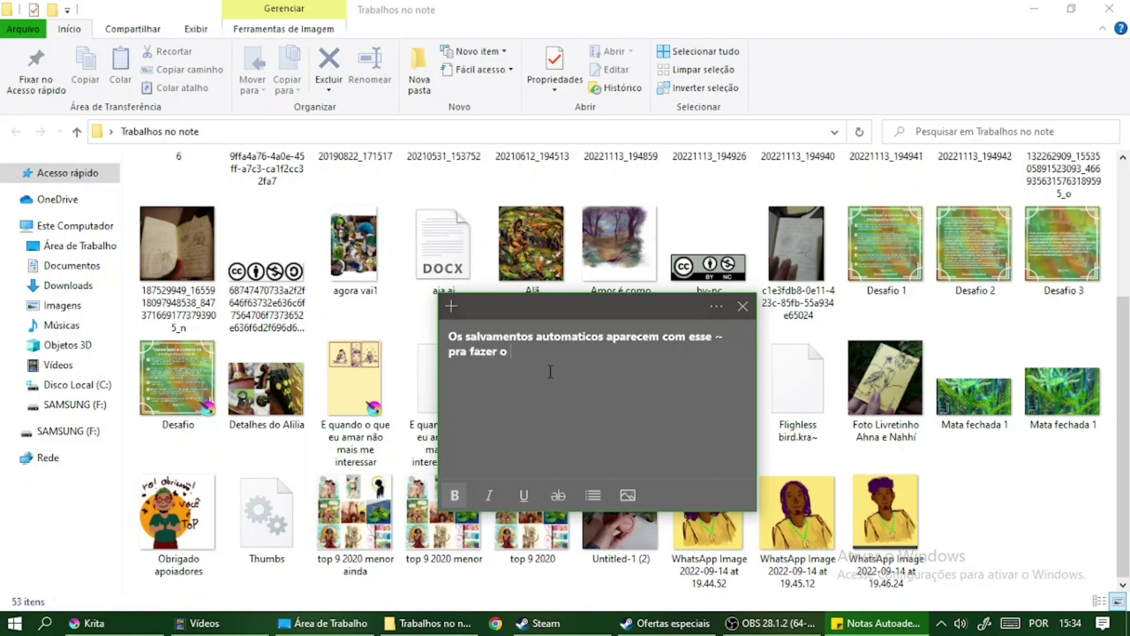
text(quivo fun)
text(cionar normal)
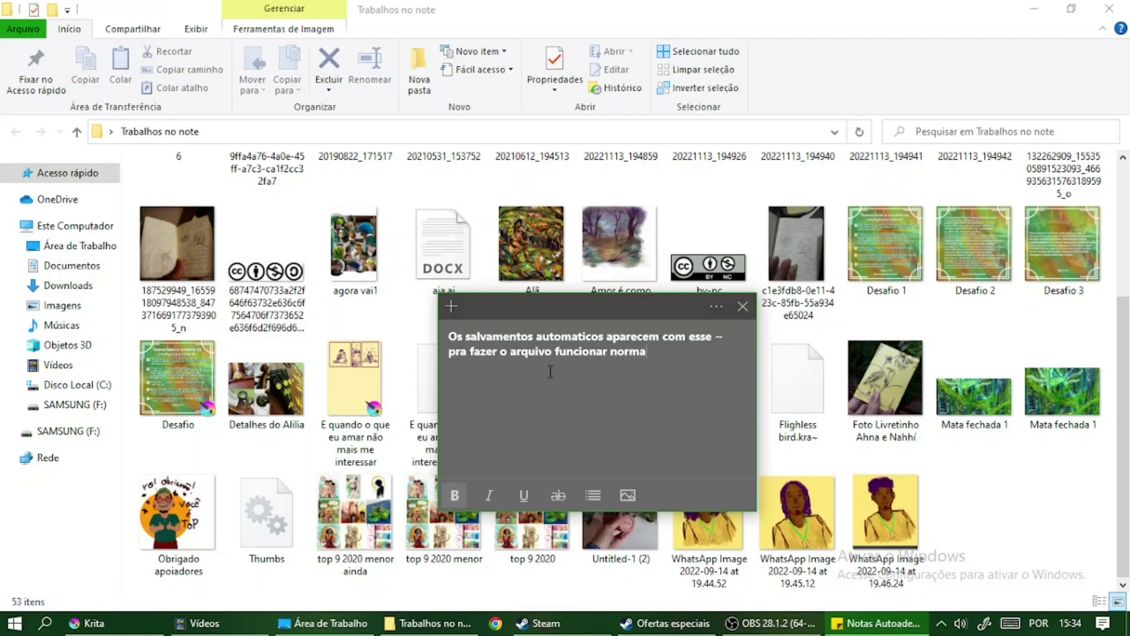
text( ed)
key(BackSpace)
key(BackSpace)
text(é so)
text(ó editar o nome )
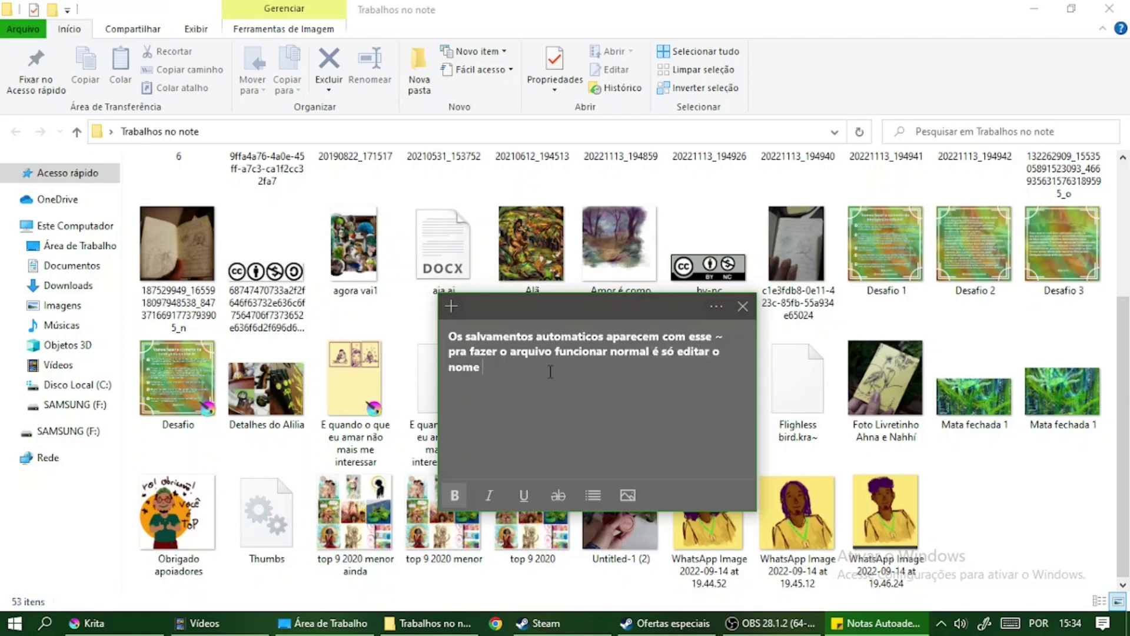
text(e tirar)
text(o ~)
Bring the captioned flower photo forward and move the sticky note up-left over it.
click(112, 622)
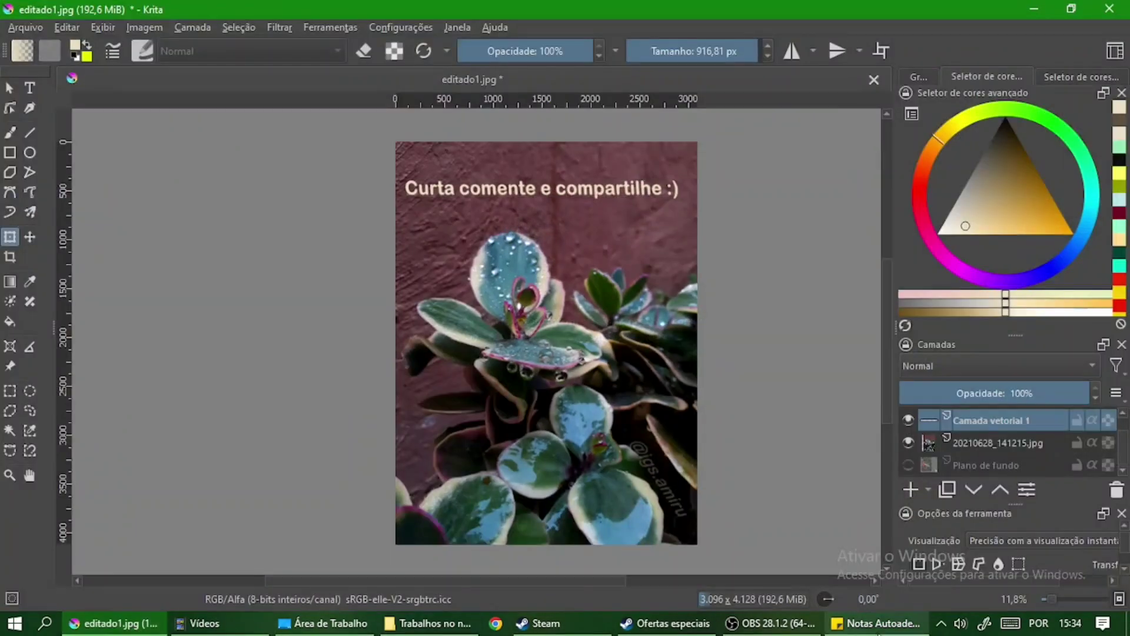
click(878, 622)
mouse_move(546, 297)
mouse_down()
mouse_move(405, 222)
mouse_move(347, 218)
mouse_up()
Replace the note text with a farewell asking viewers if they'd like to learn more.
key(ctrl+a)
text(E)
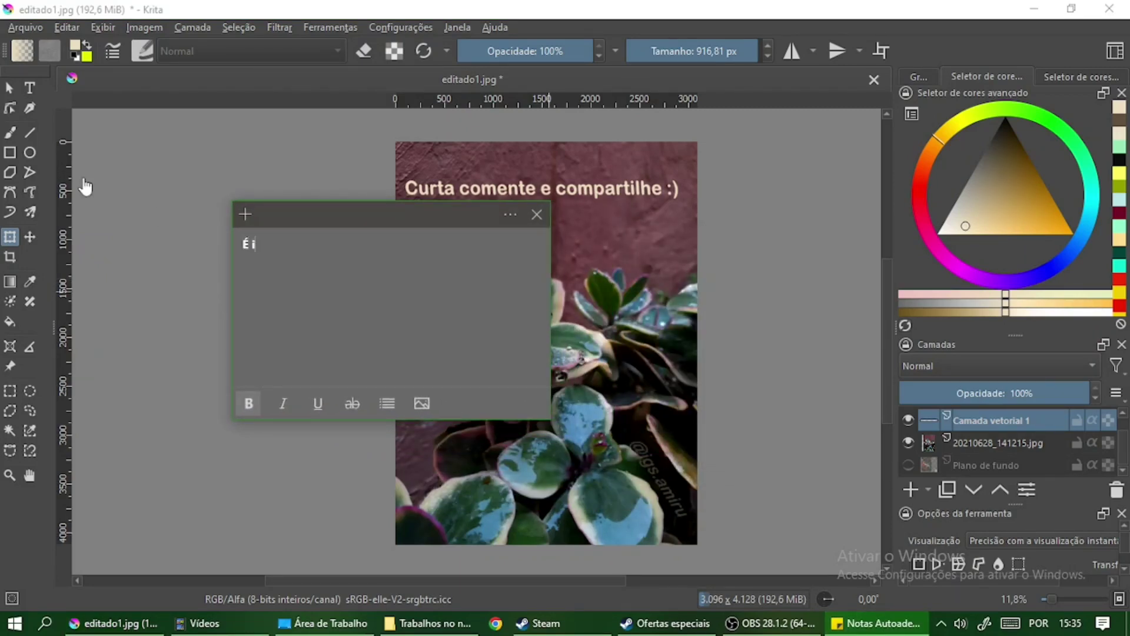
text(sso gente, espero que )
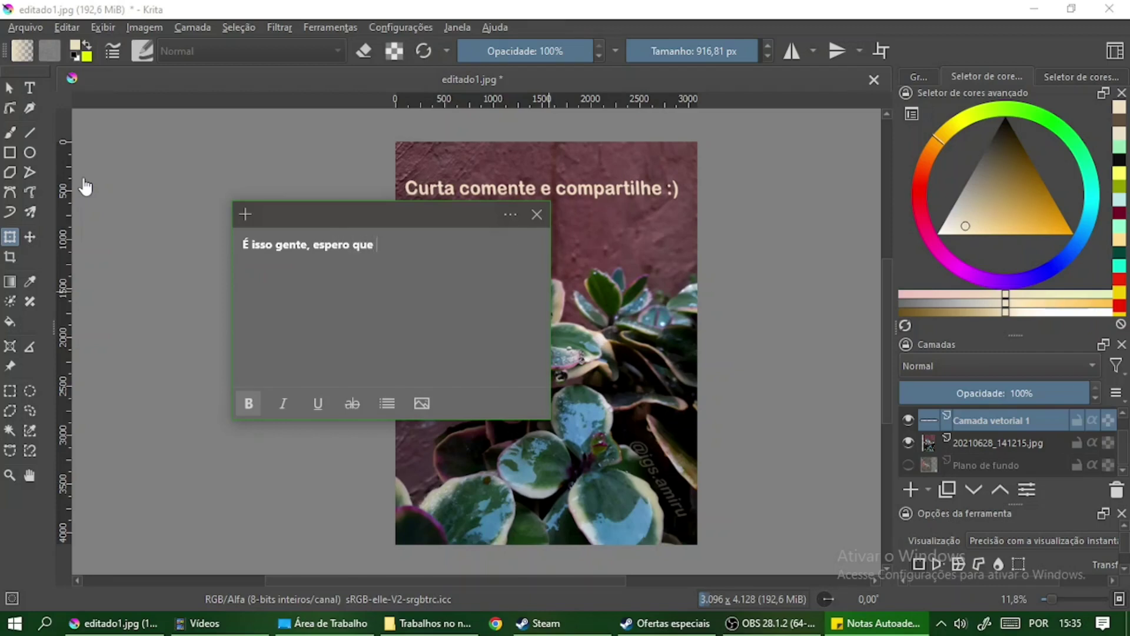
text(enham g)
text(ostado do vídeo, )
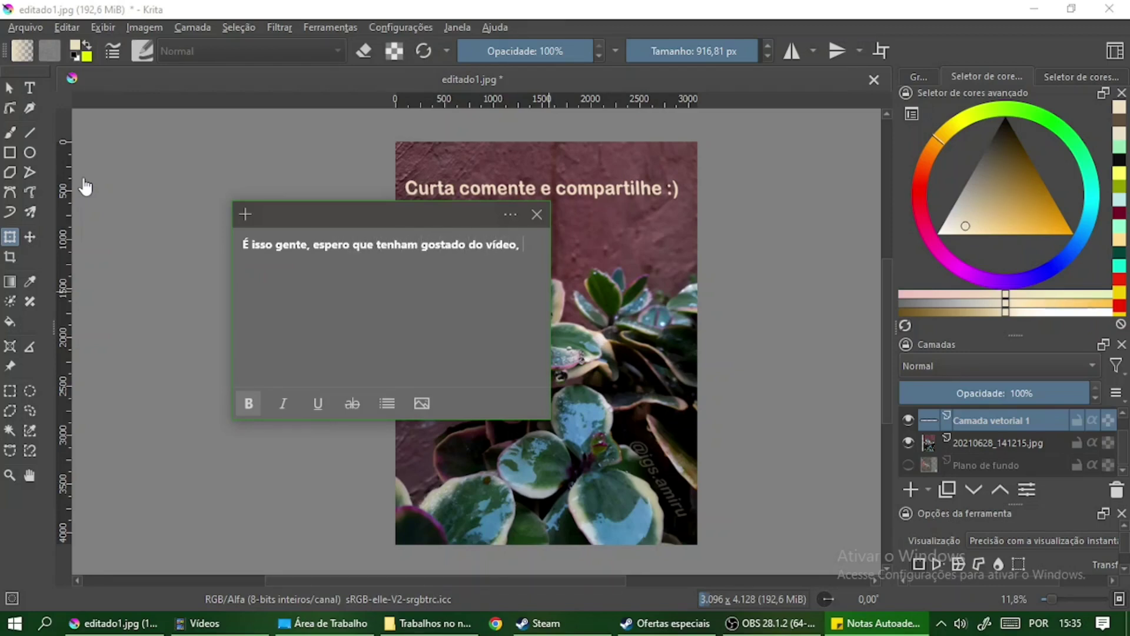
text(me digam se )
text(gostariam de sane)
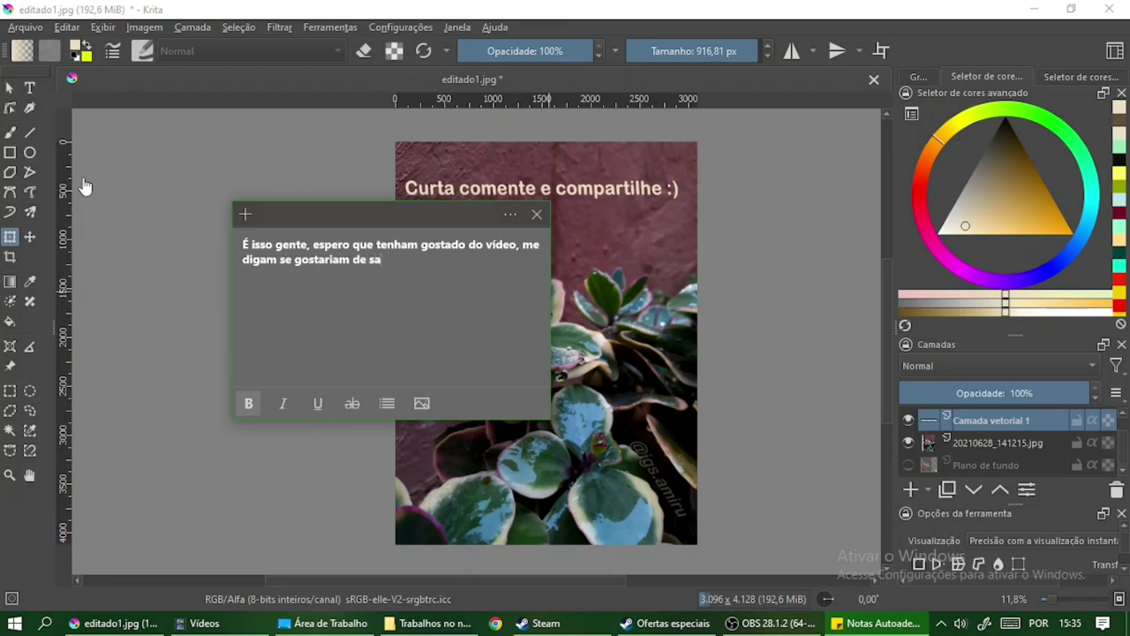
text(mais sobre )
text(edição ou co)
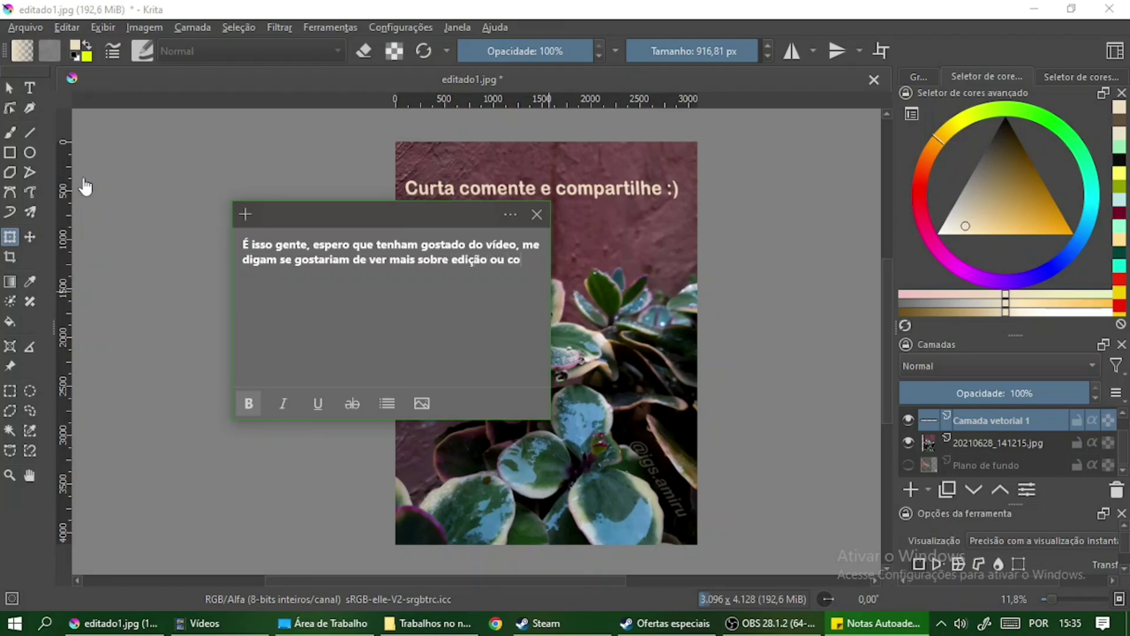
text(isas assim )
text(obre o)
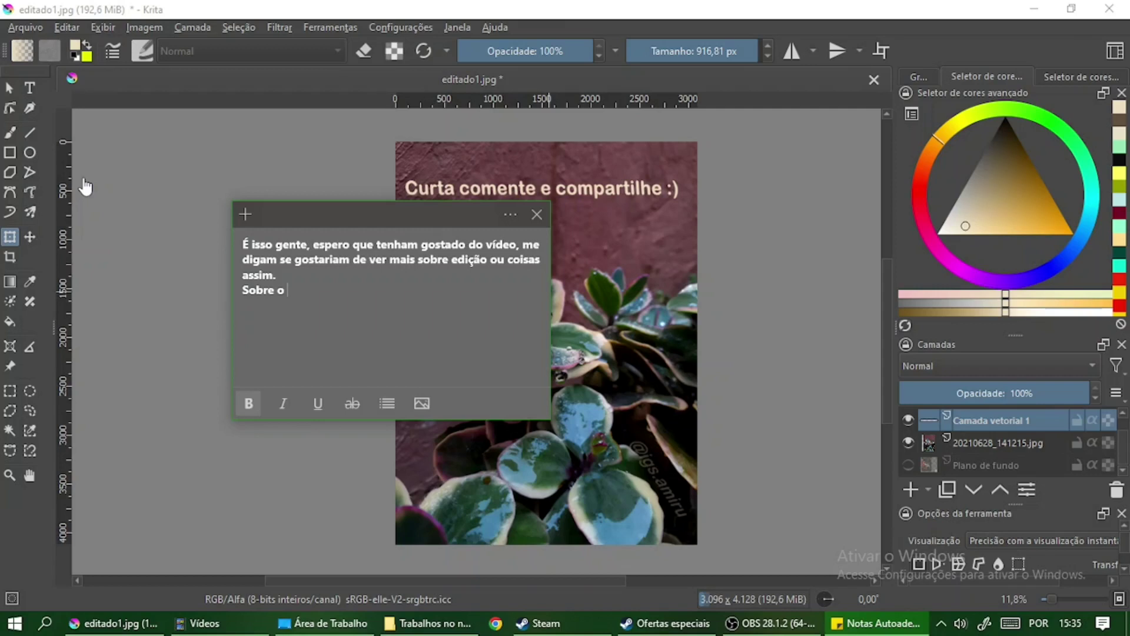
text(modulo de ani)
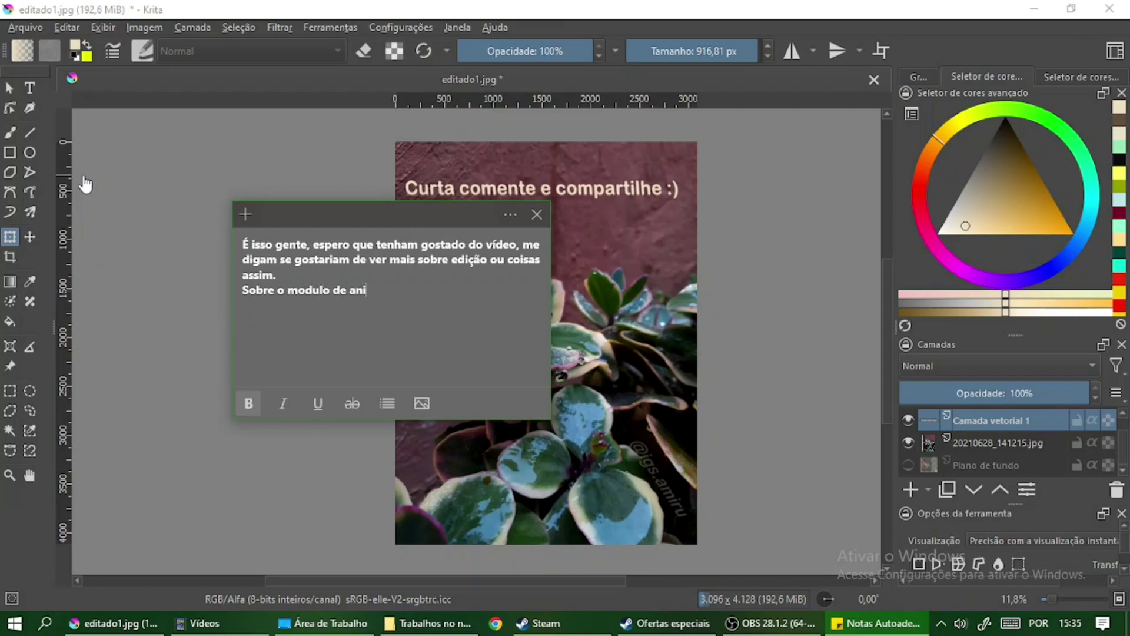
text(mação do krita, t)
text(em varios video)
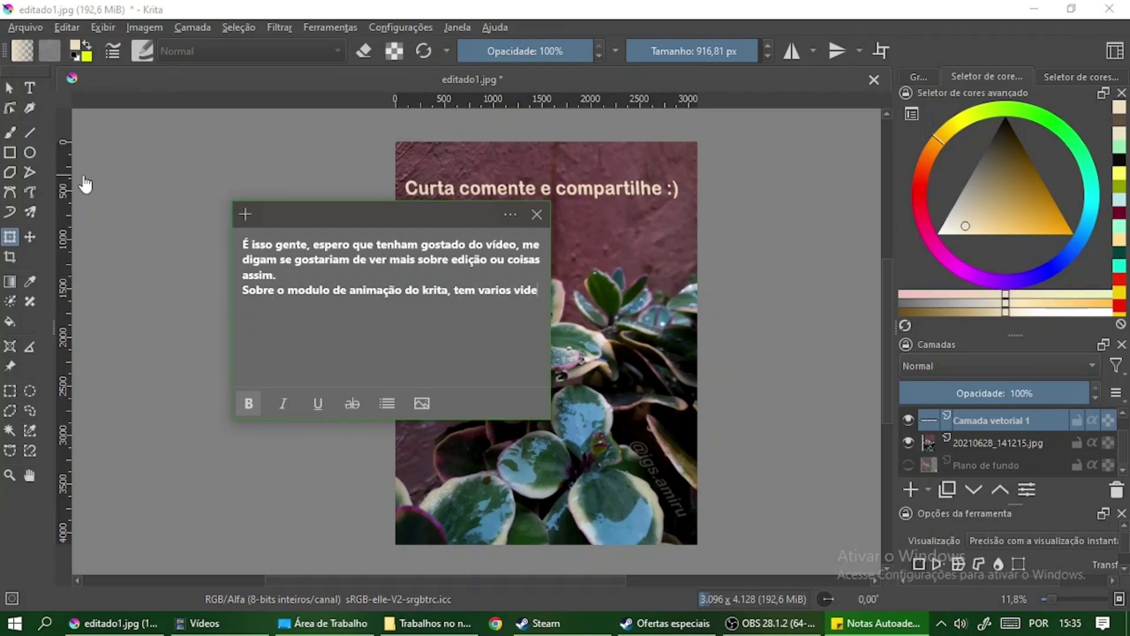
text(s legais noyout)
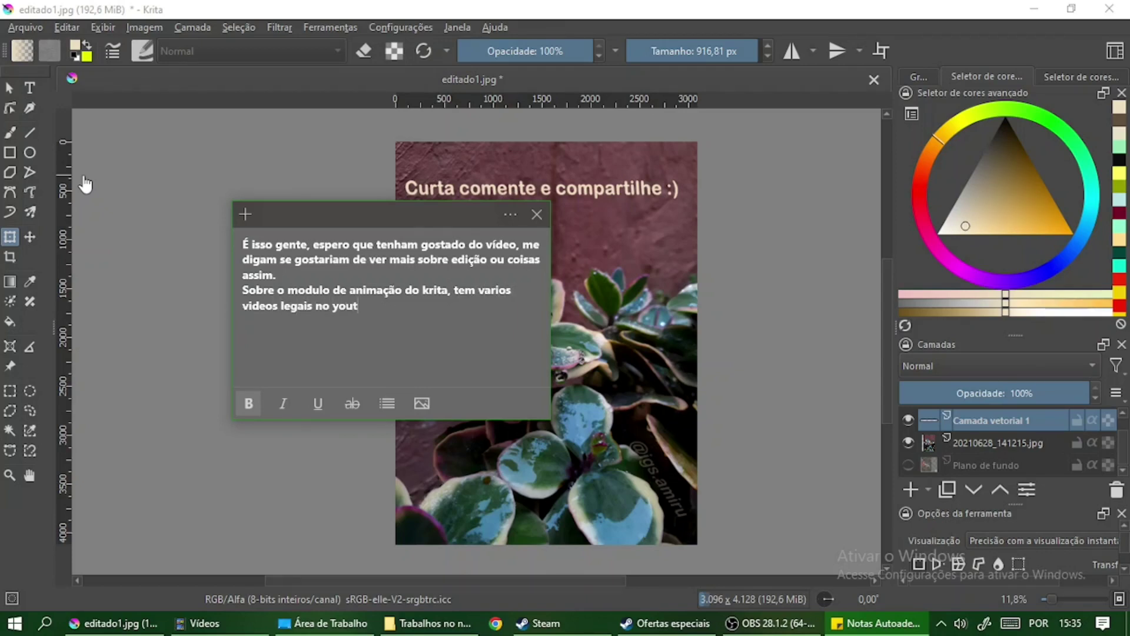
text(ube, eu ai)
text(nda estou aprenden)
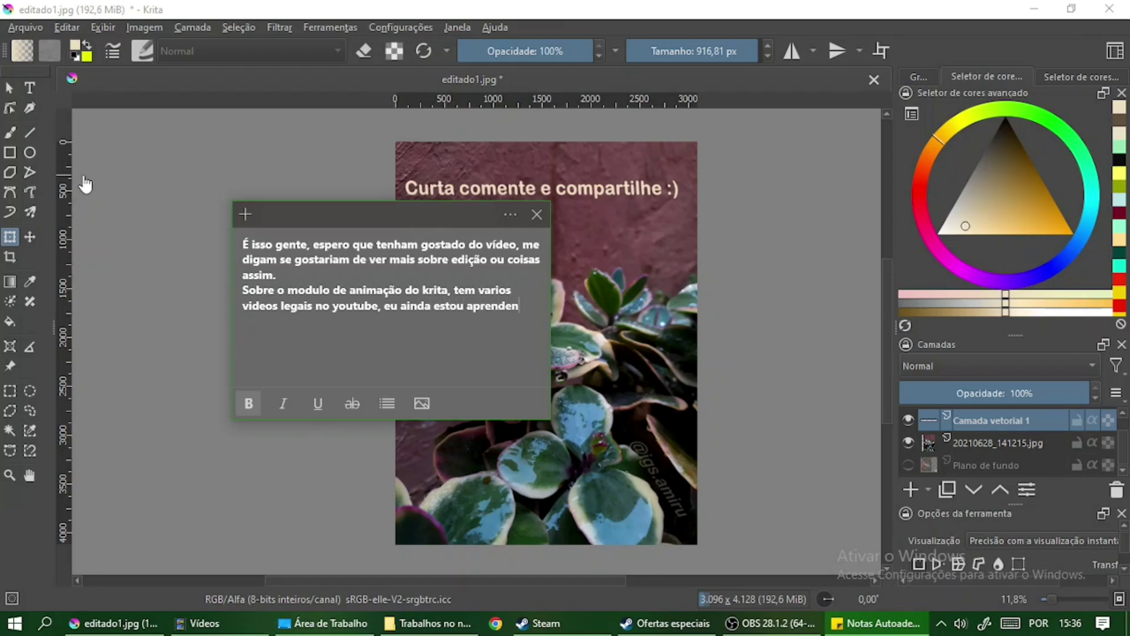
text(do a usar, enta)
key(BackSpace)
text(ão)
text(o acredito que eu )
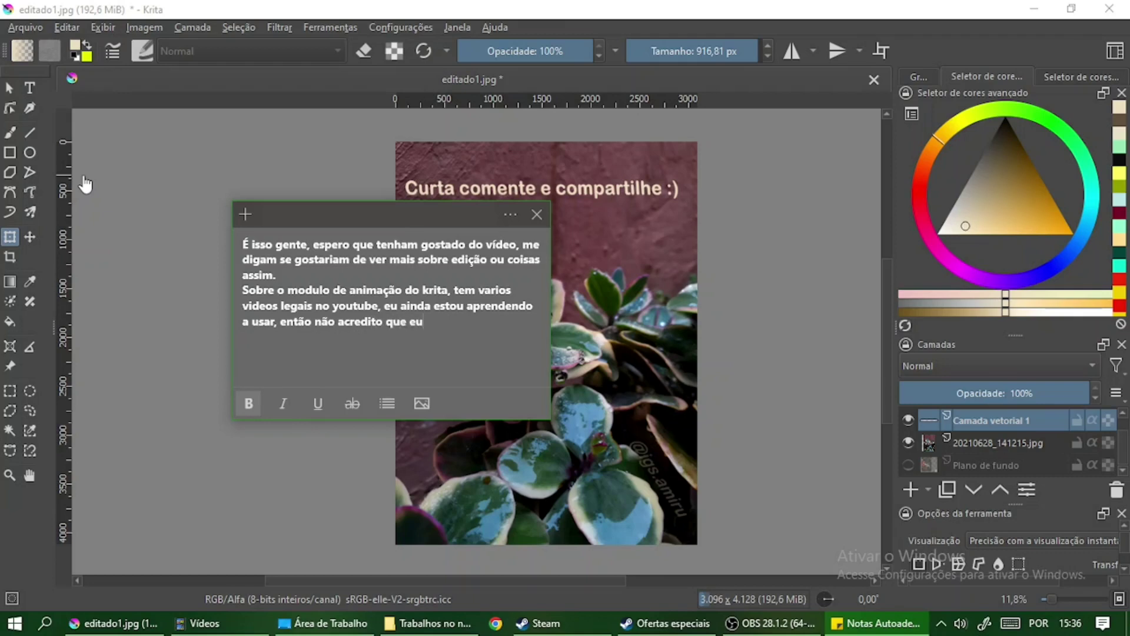
text(teria mu)
text(pr)
text(a ensina)
text(as s)
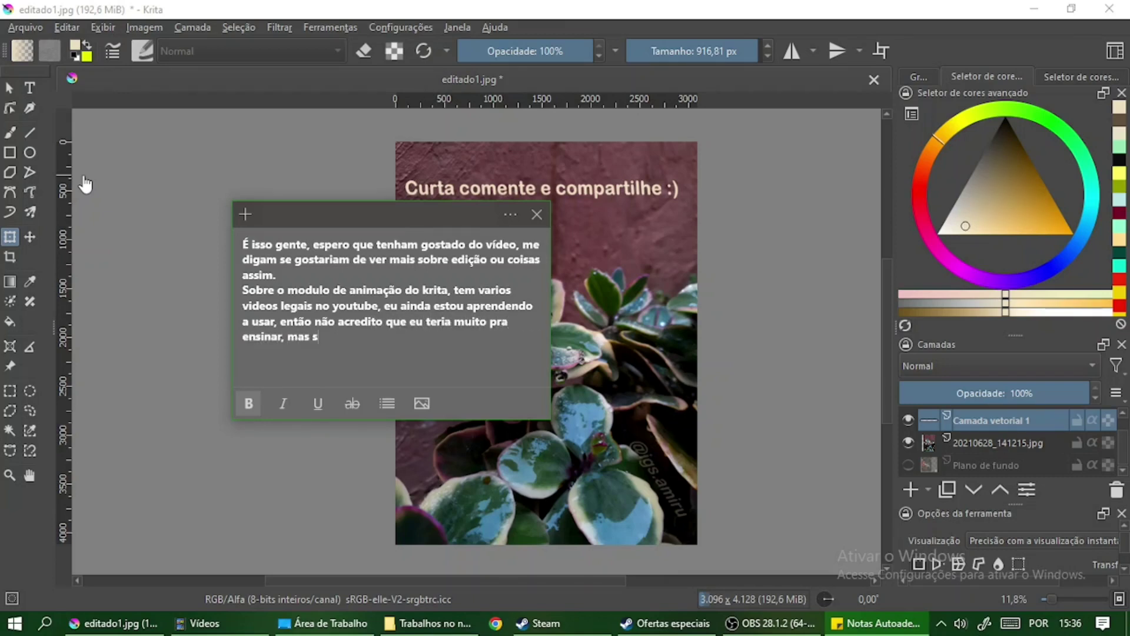
text(e estiverem)
text(teres)
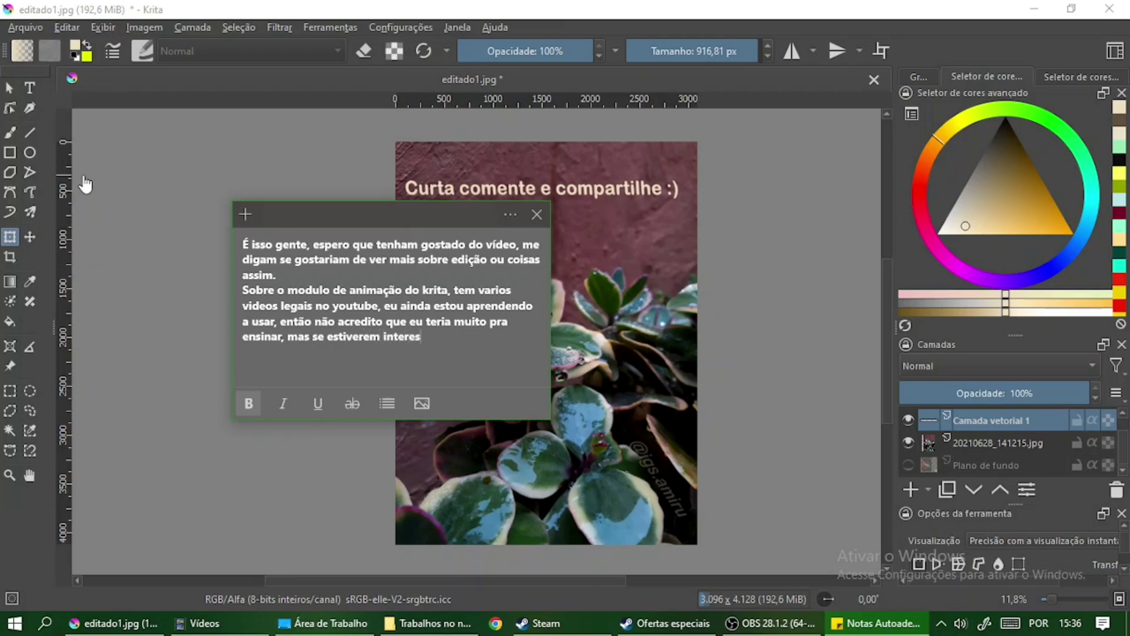
text(sados em ver mesmo assim)
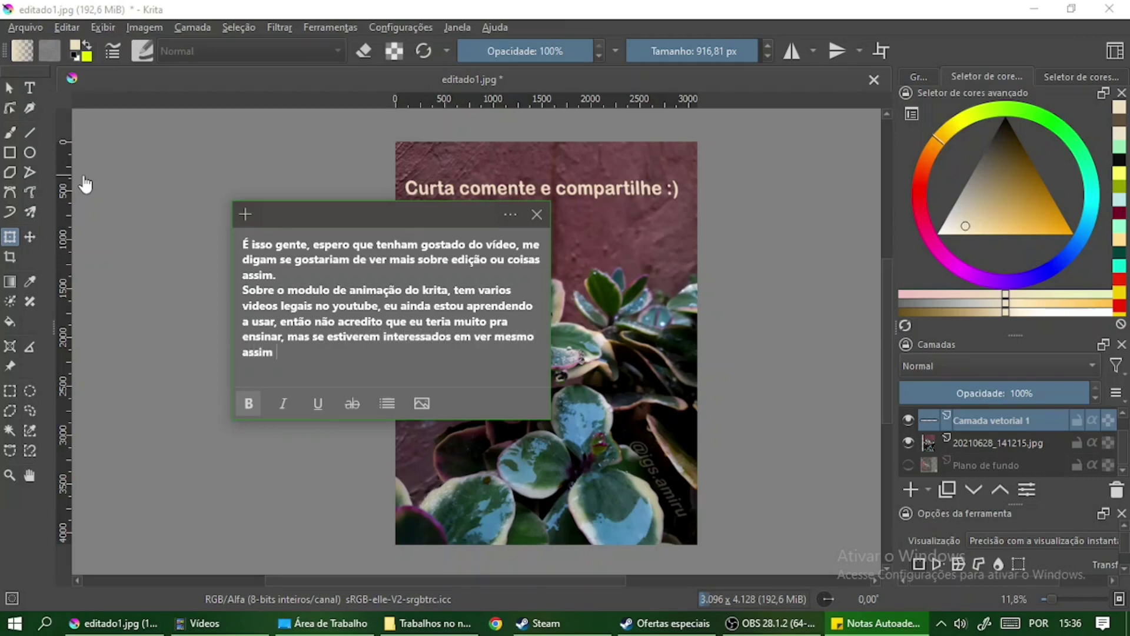
text( diz)
text(D )
text(Bons desenhos e)
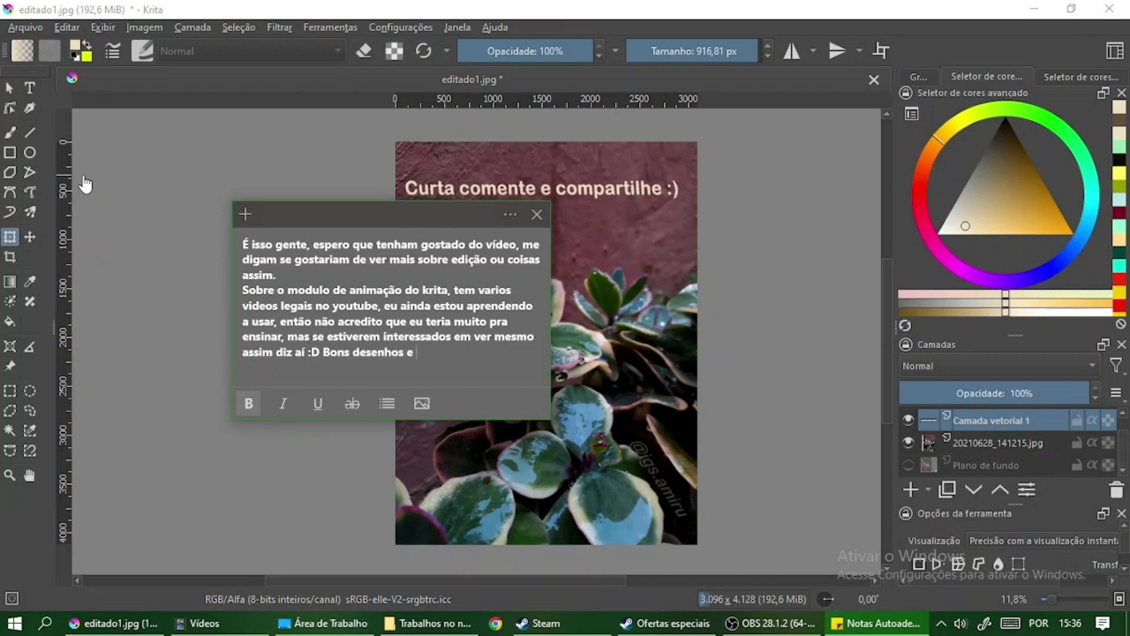
text( edições)
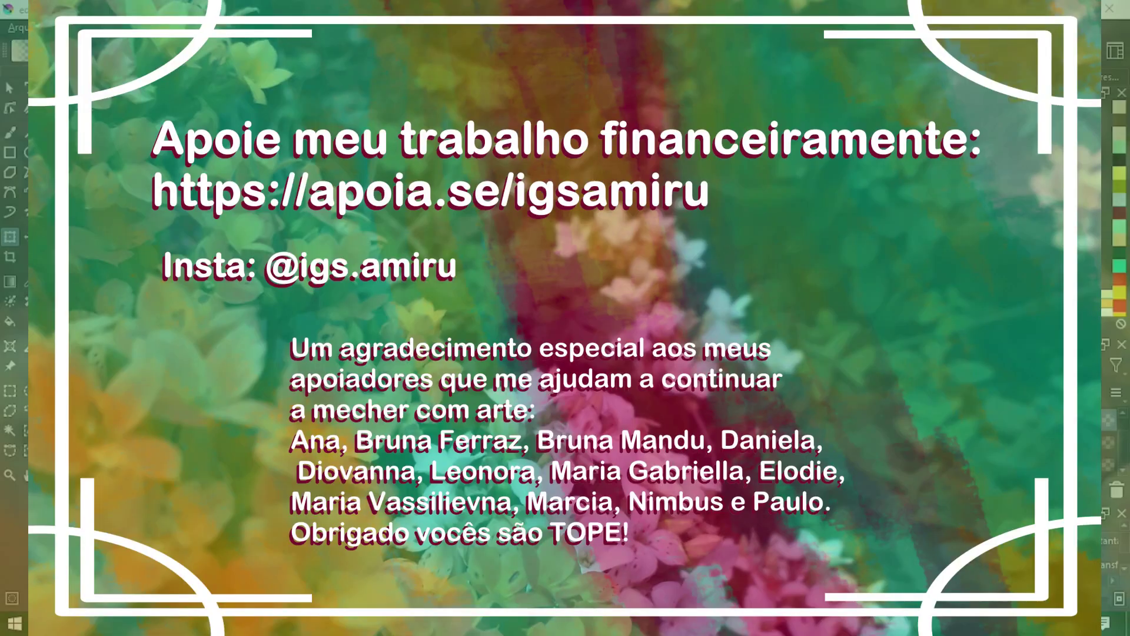